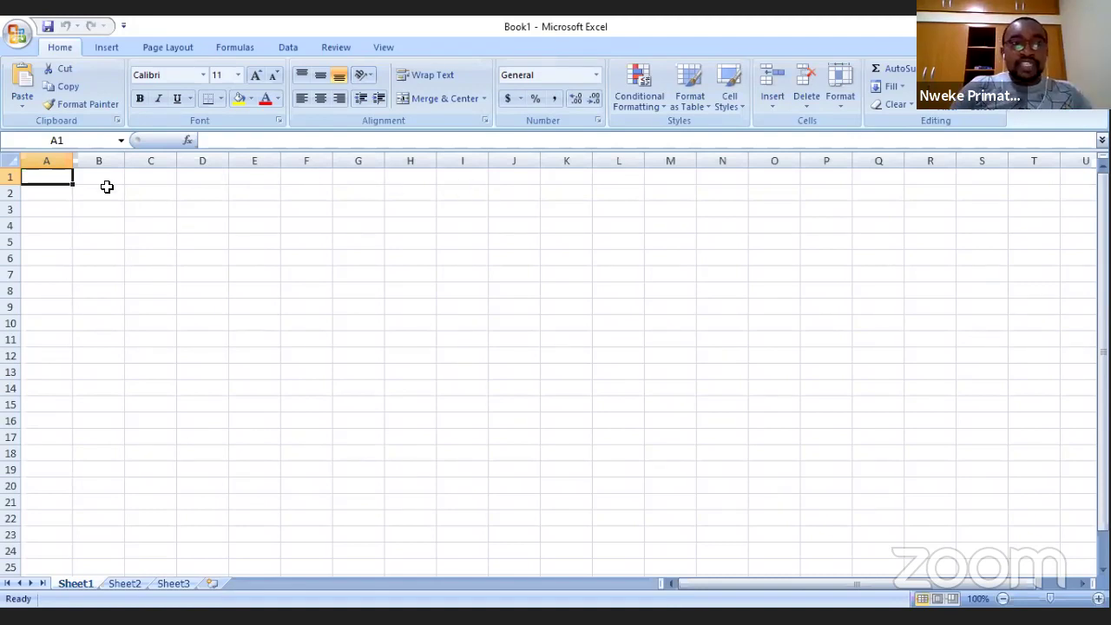
Step: Widen column B and enter the headings "Activity" in B2 and "Days" in C2
click(76, 163)
drag(123, 159, 259, 171)
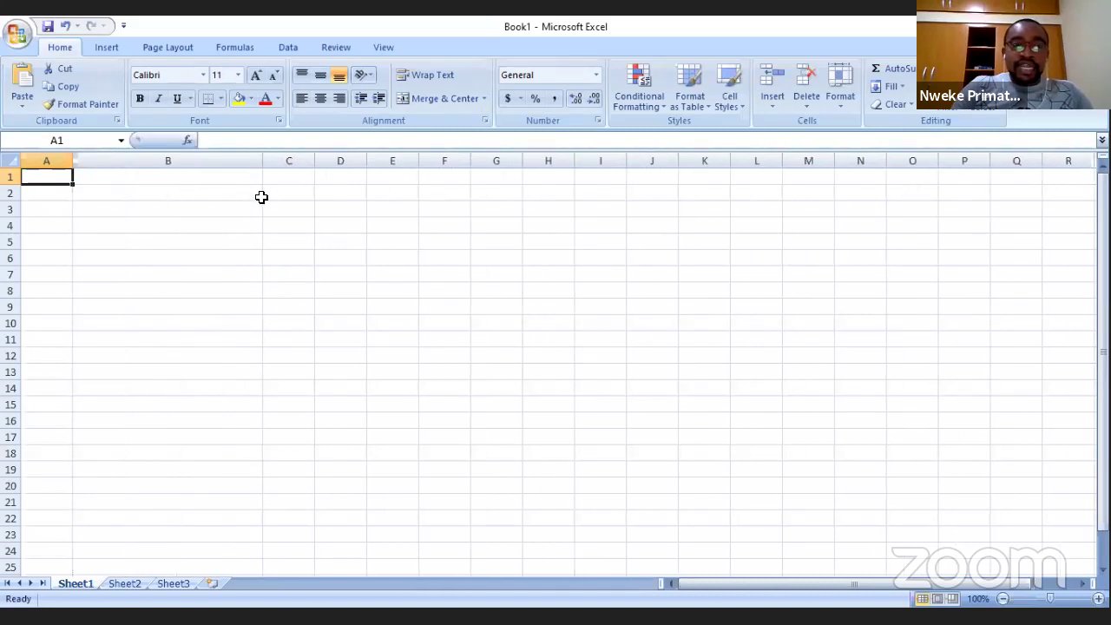
click(136, 192)
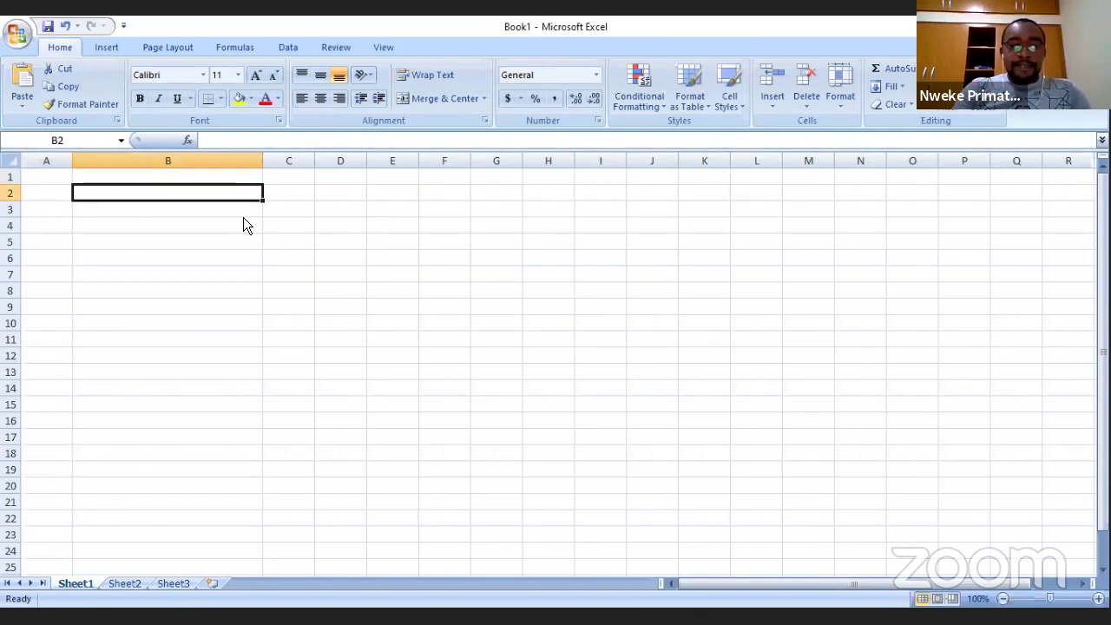
text(Activity)
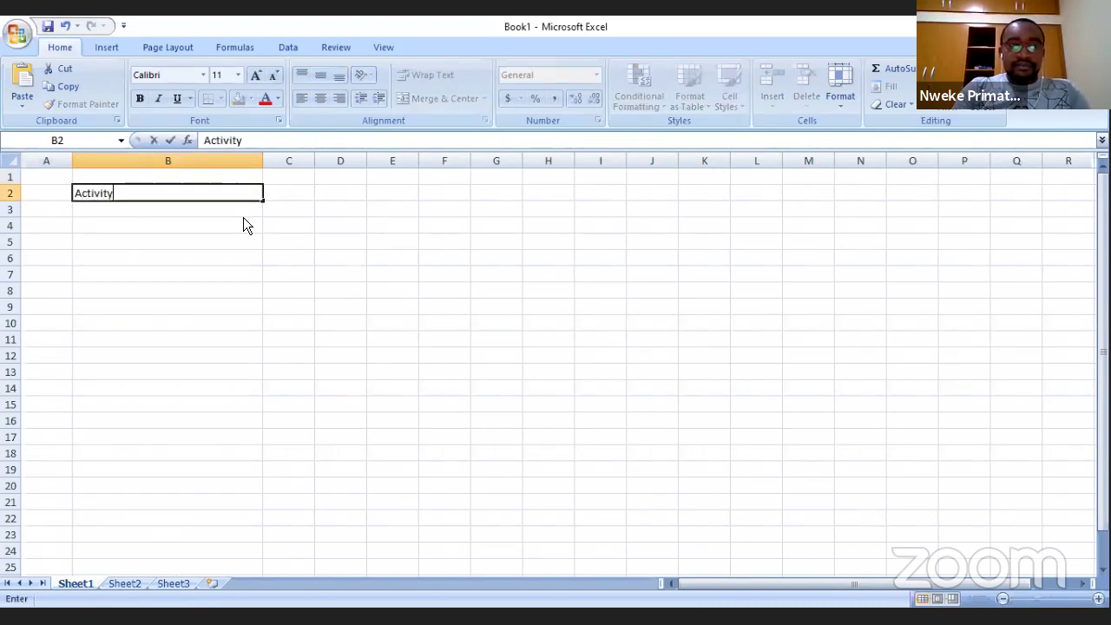
key(Tab)
text(Daye)
key(BackSpace)
text(s)
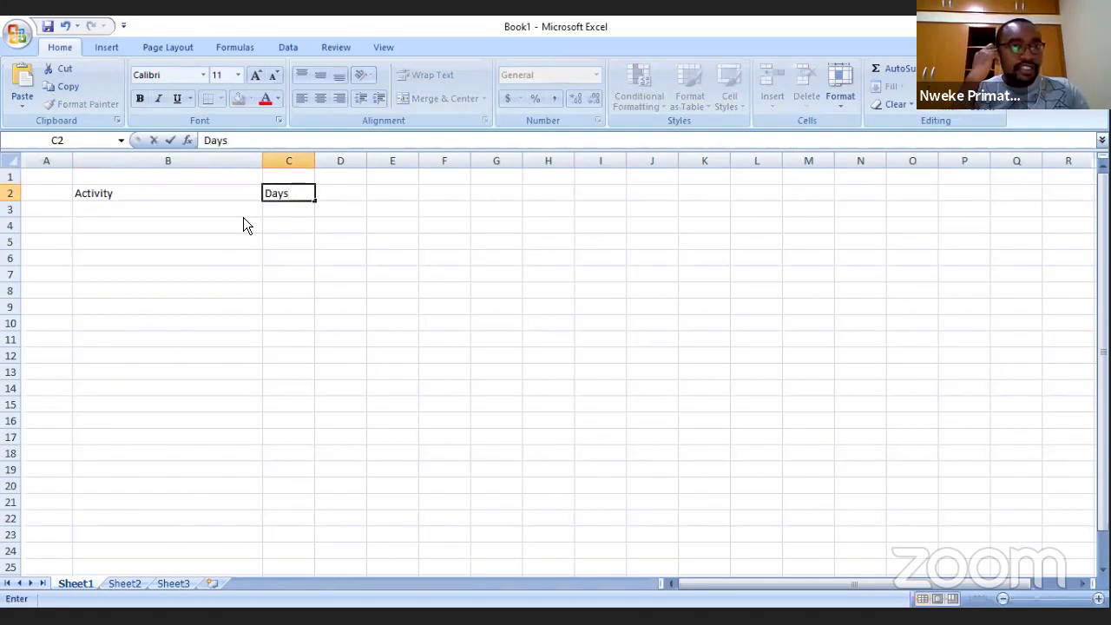
click(245, 215)
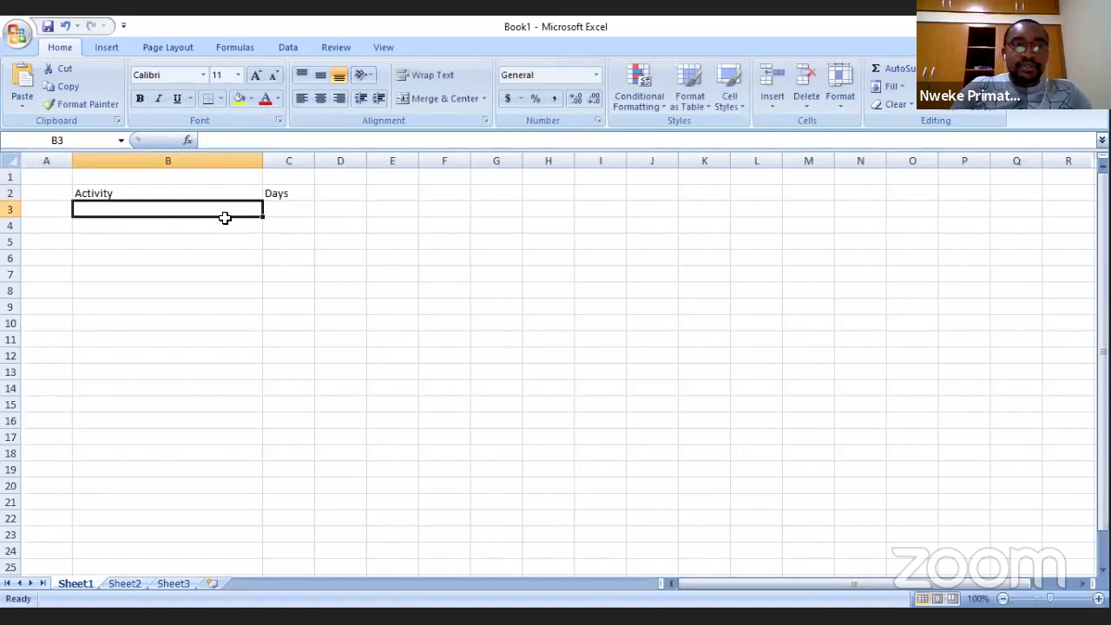
Step: Enter the heading "s/n" in cell A2, before the Activity heading
click(53, 198)
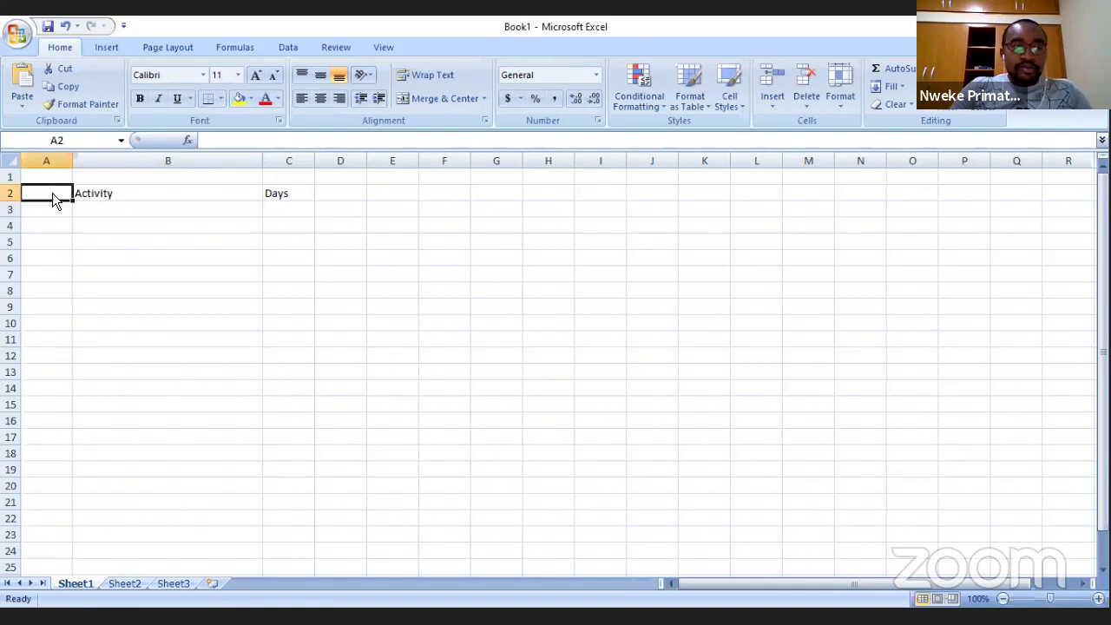
text(s/b)
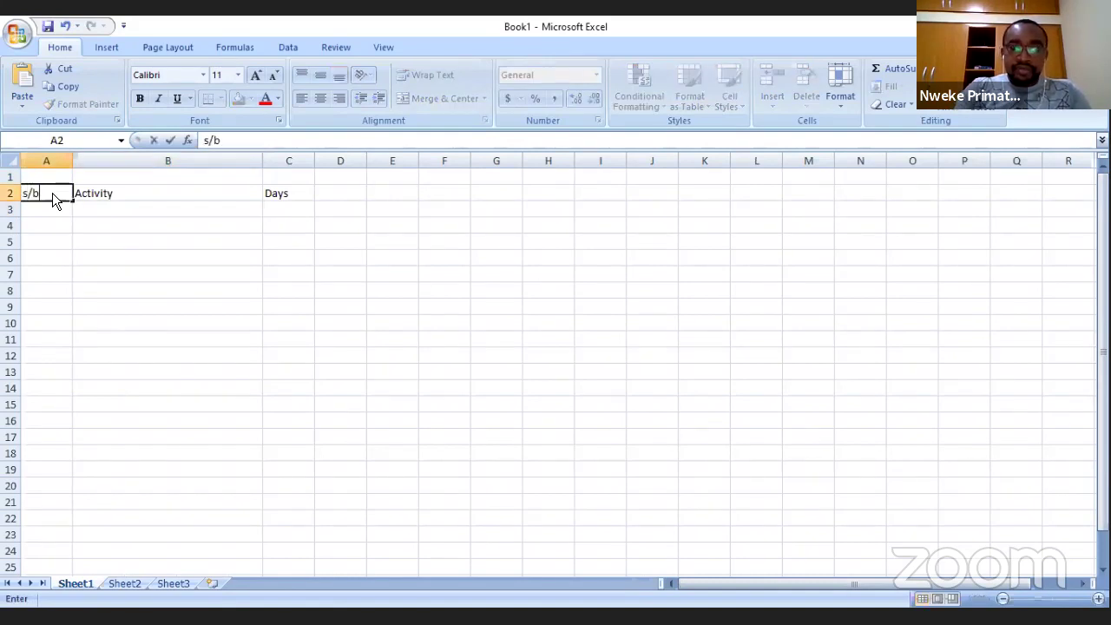
key(BackSpace)
text(n)
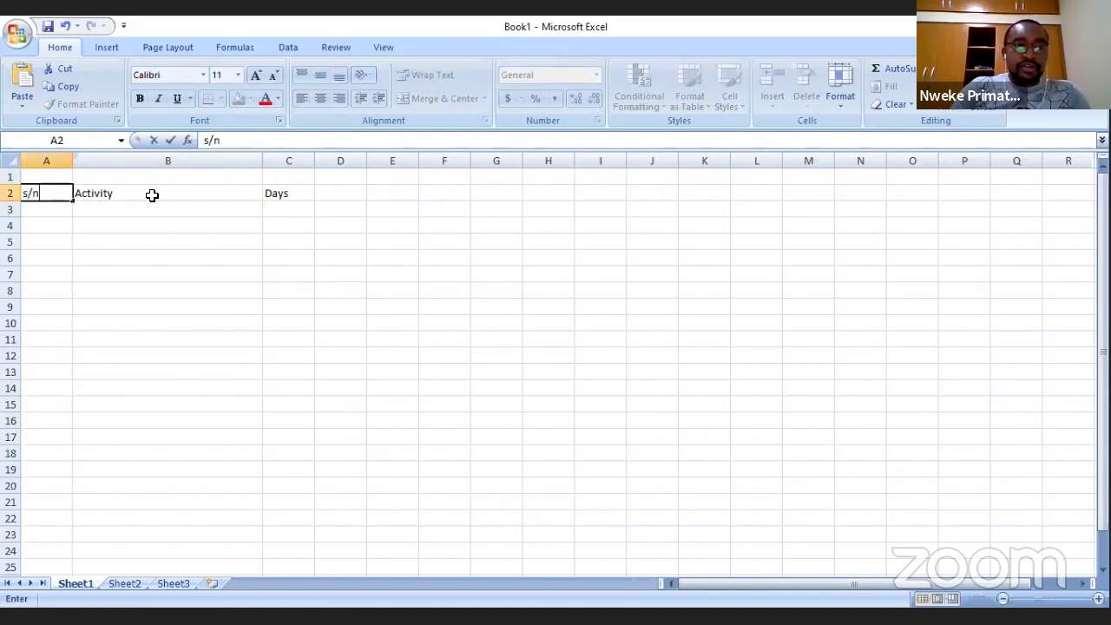
Step: Make the headings in row 2 bold and centred, and narrow column A and widen column B slightly
click(11, 192)
click(140, 97)
click(320, 98)
click(322, 268)
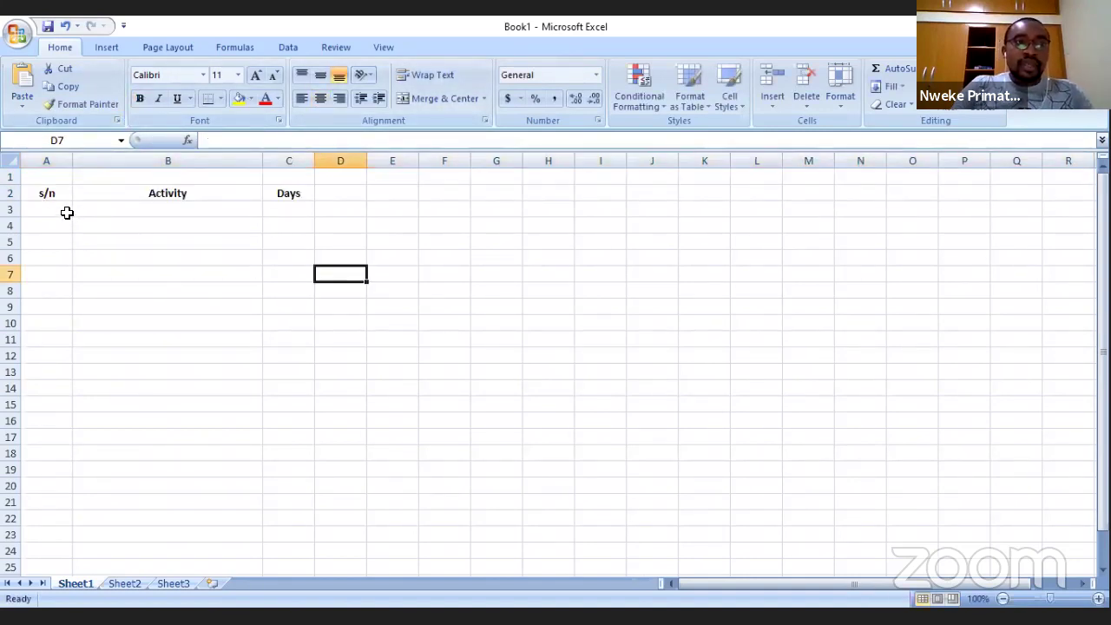
drag(73, 159, 59, 159)
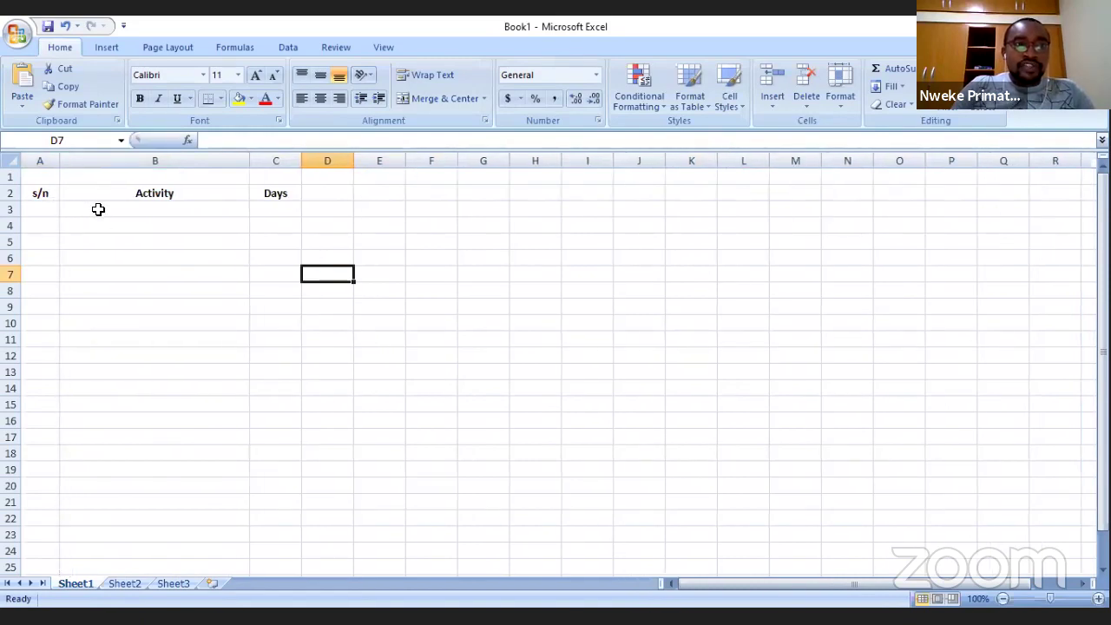
drag(248, 162, 265, 160)
Step: Enter the first activity in row 3 as "Pegging & digging of foundation" with 1 day
click(160, 210)
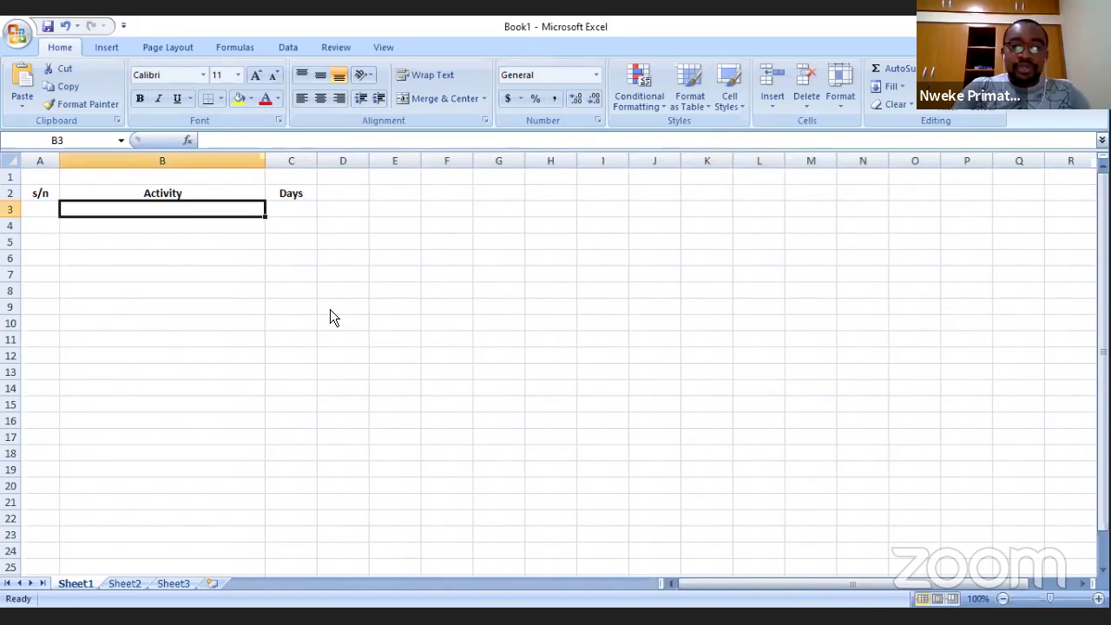
text(Pegging)
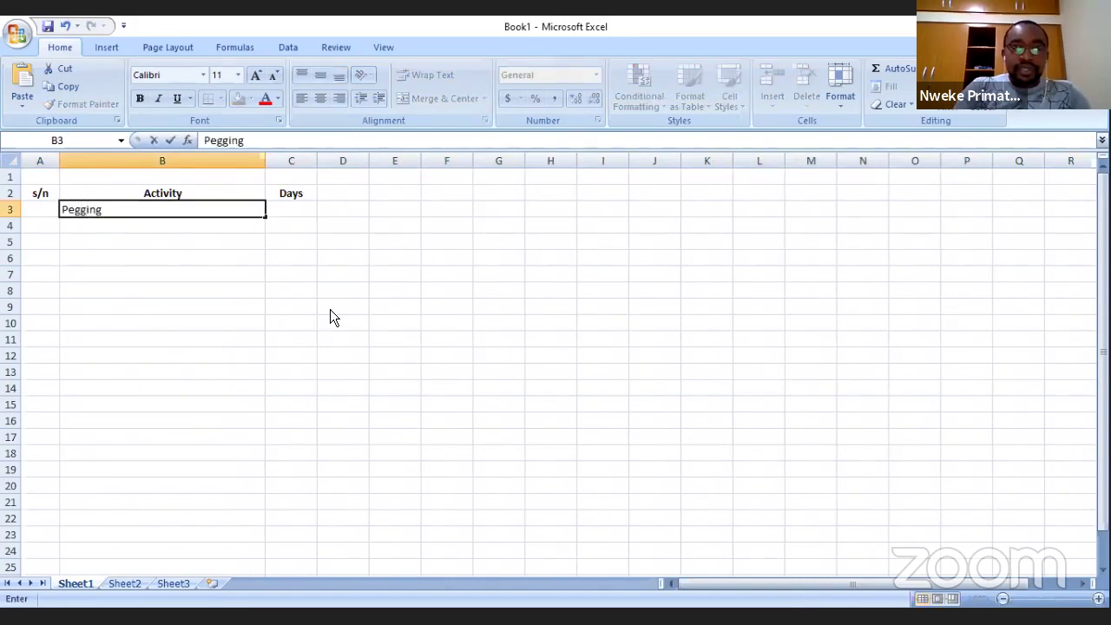
text( & digging)
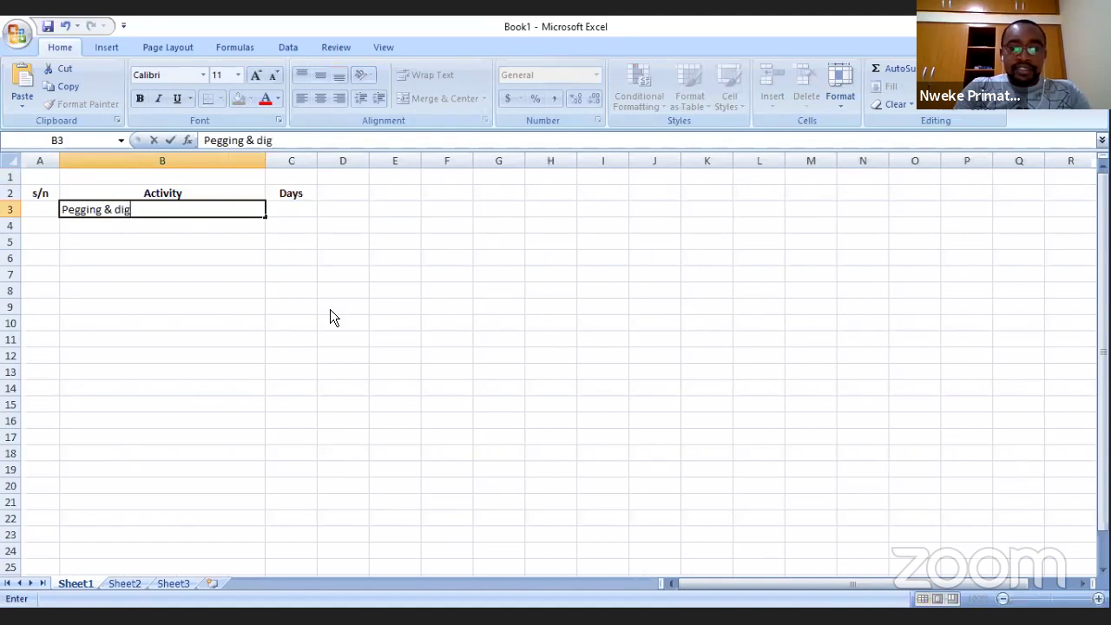
text(foundation)
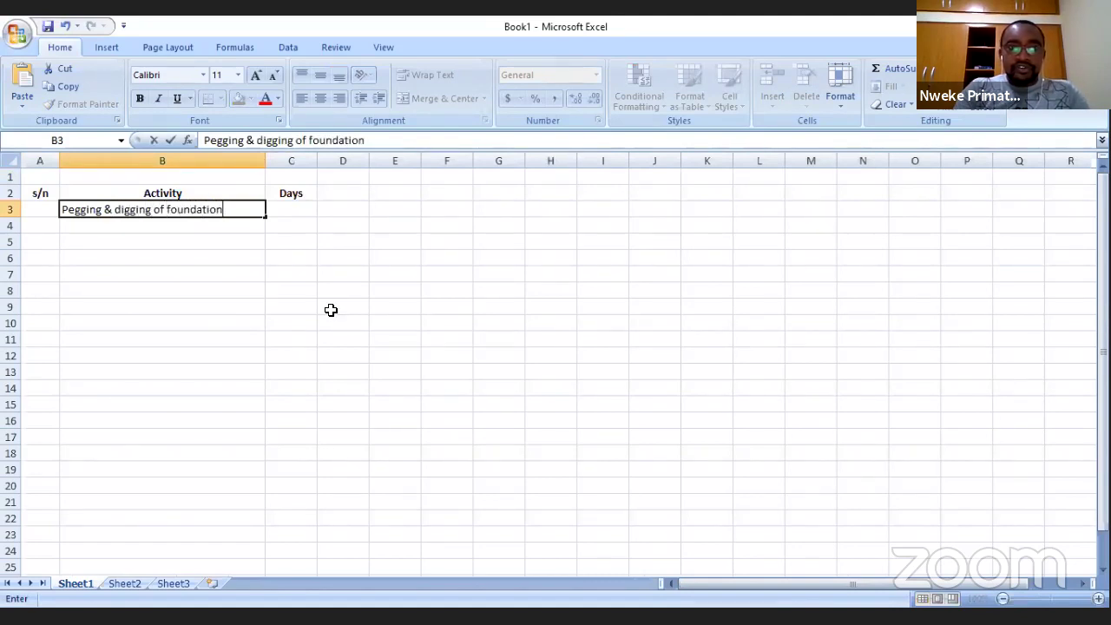
key(Tab)
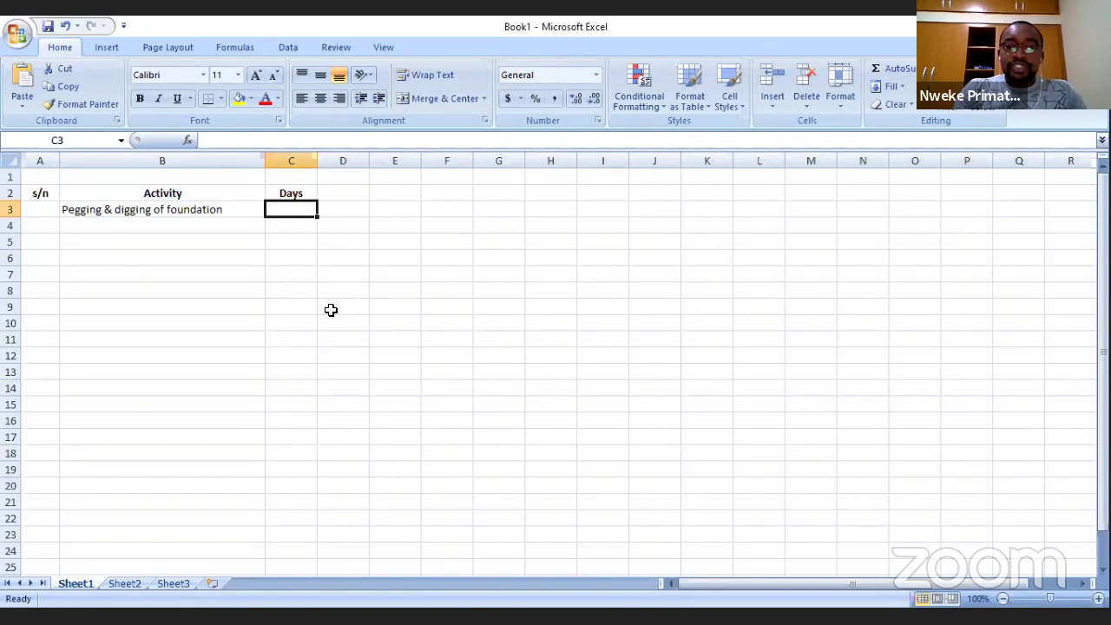
key(Down)
key(Up)
text(1)
key(Return)
Step: Add the activity "Pouring of the foundation" in row 4 with 5 days
key(Left)
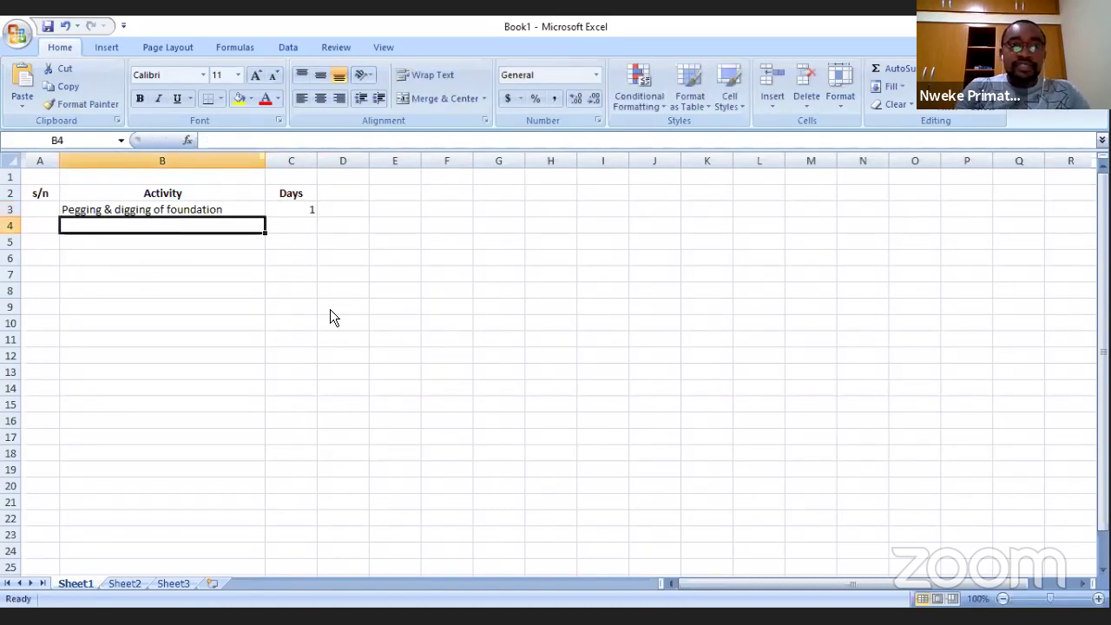
text(Pou)
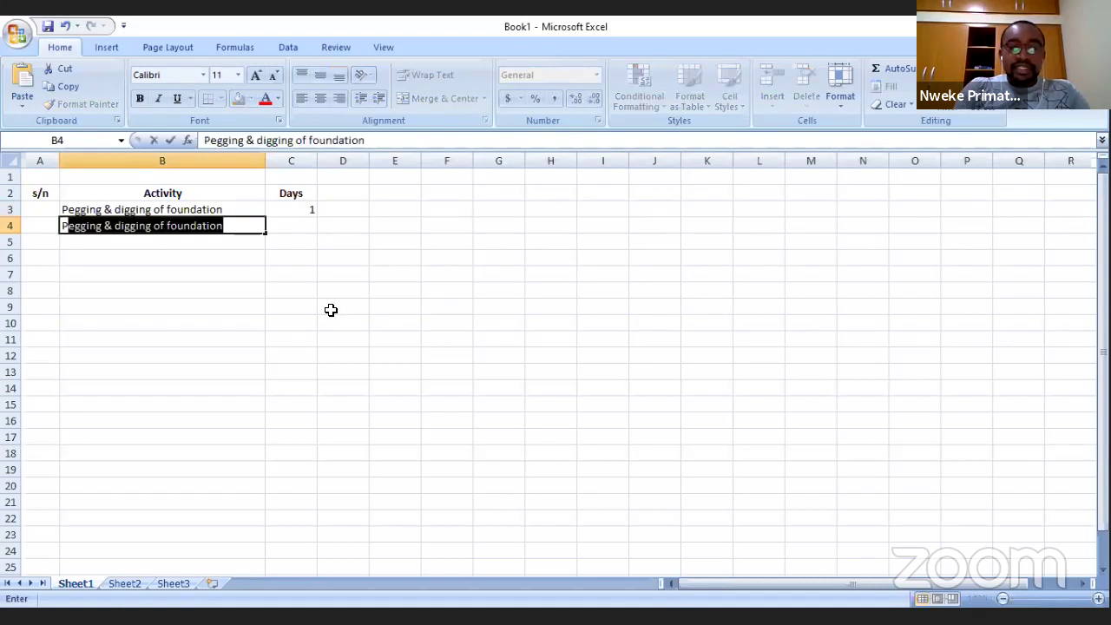
text(ring)
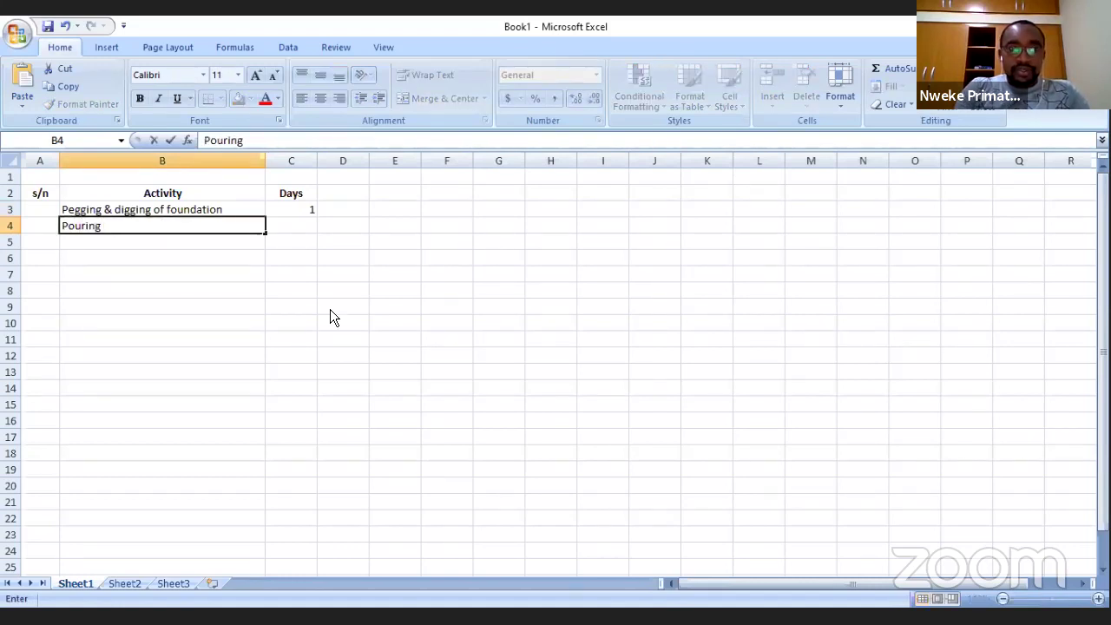
text( of th)
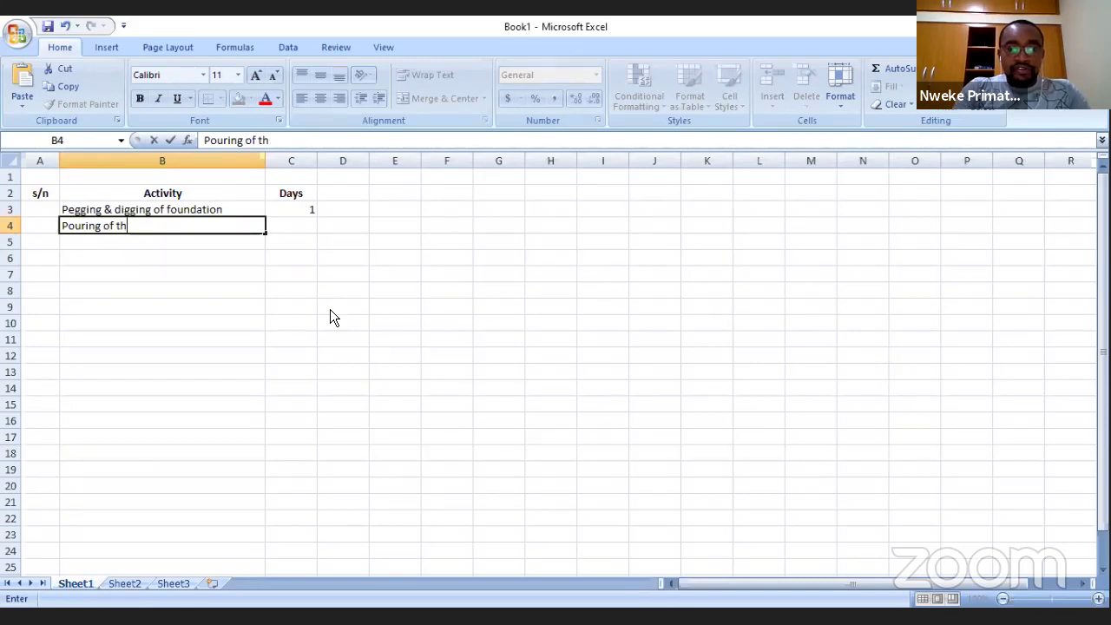
text(e foundation)
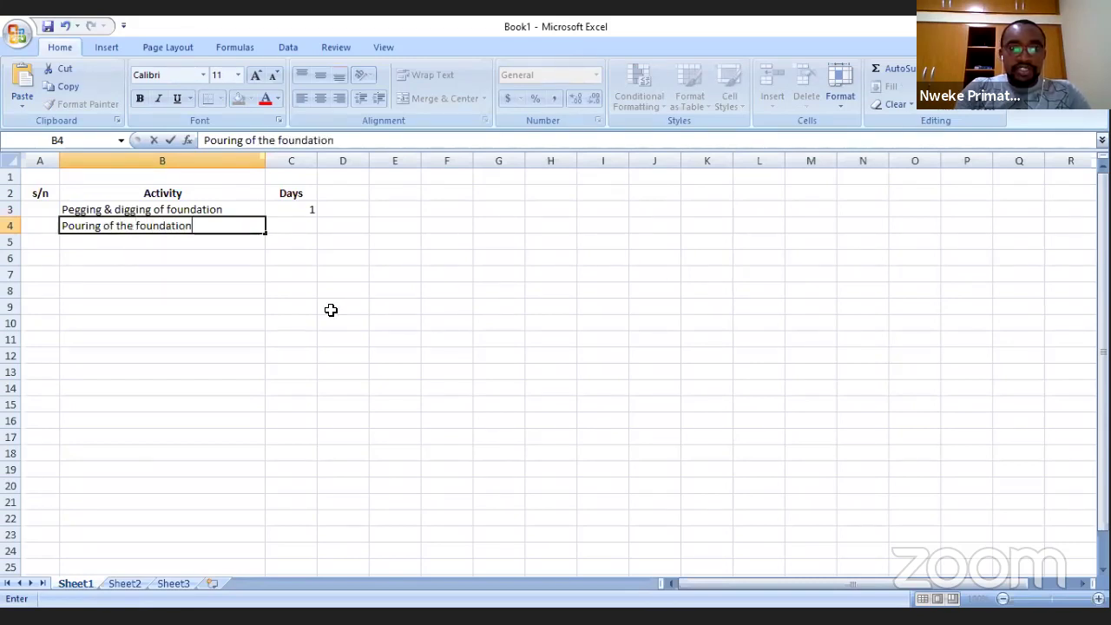
key(Tab)
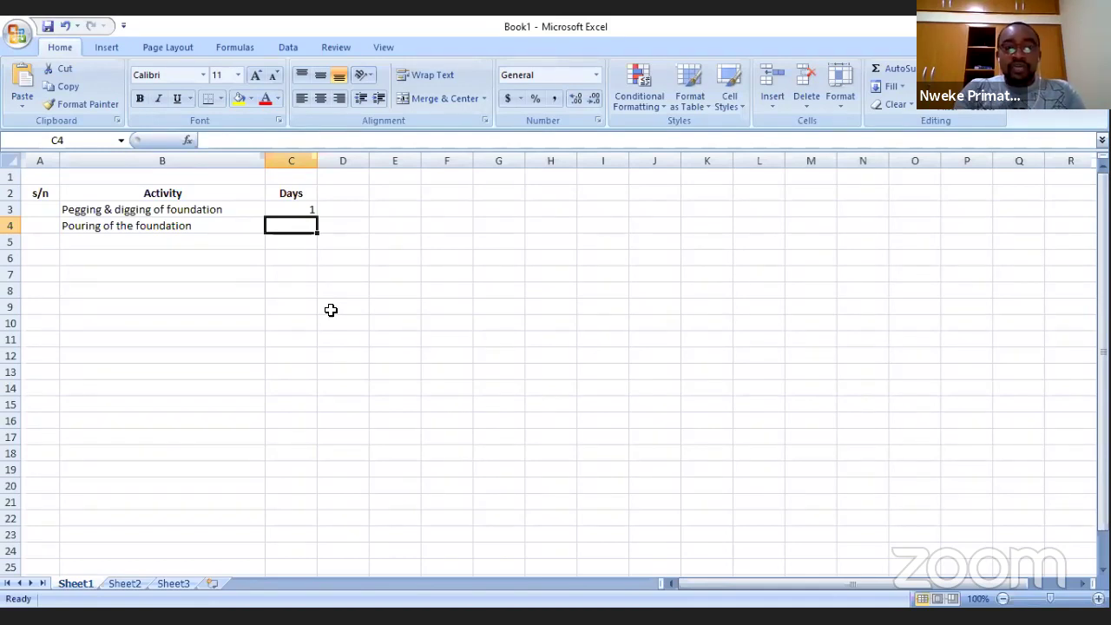
text(5)
key(Return)
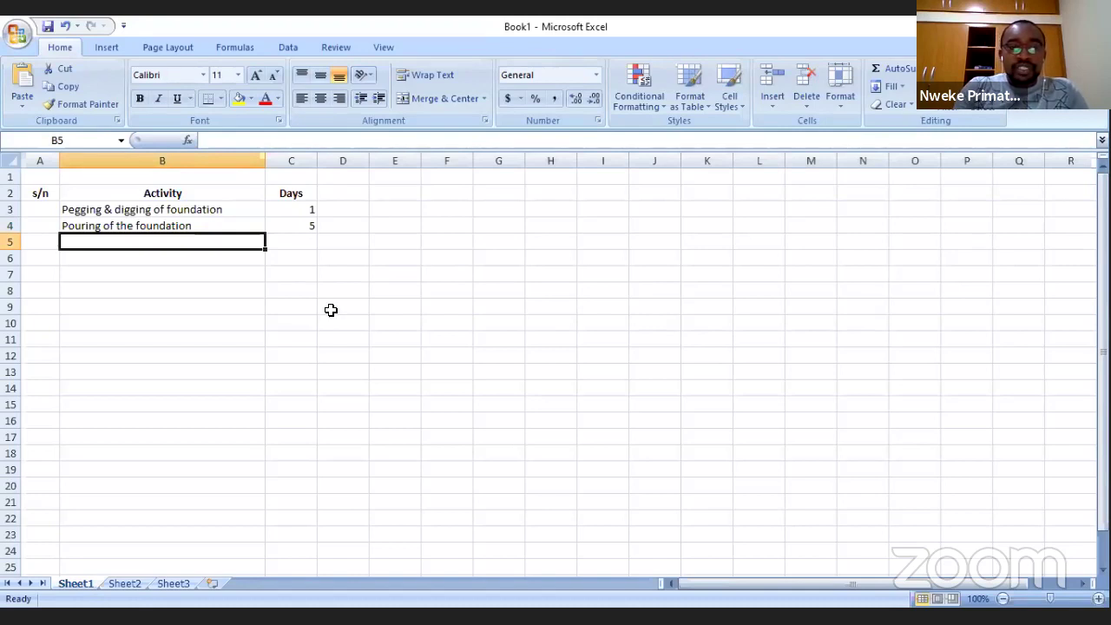
Step: Add the activity "Build to DPC level" in row 5 with 3 days
text(Build)
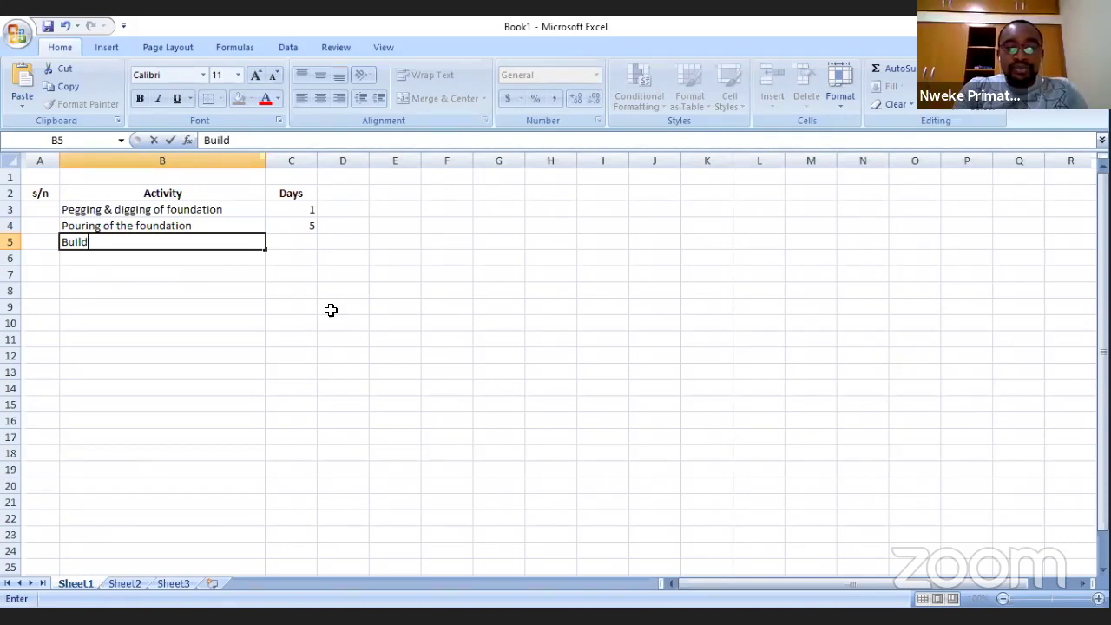
text(to )
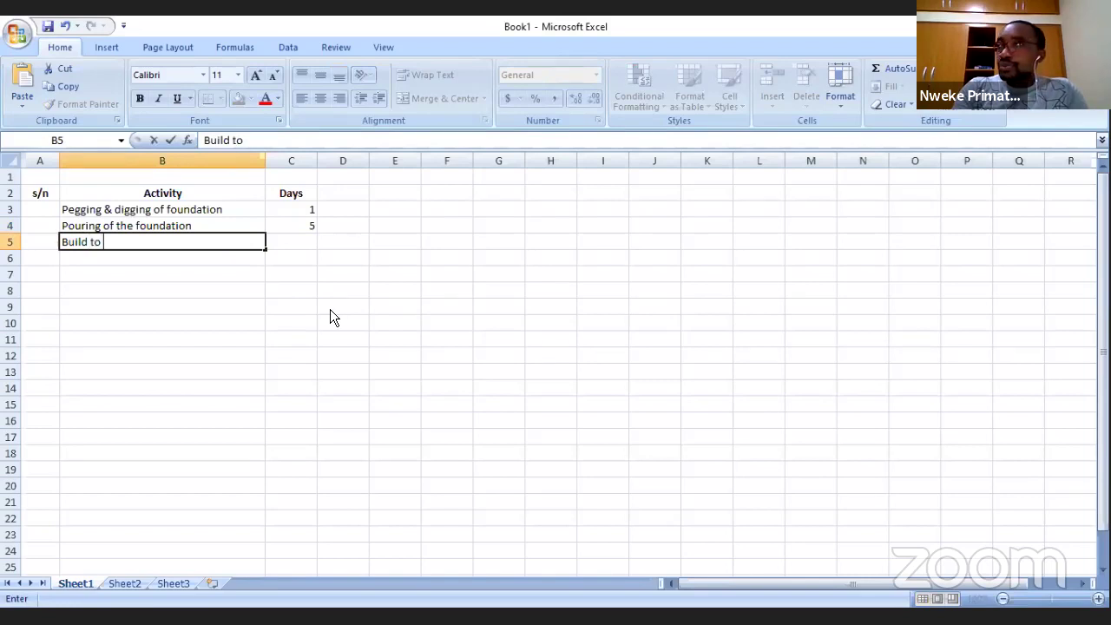
text(DP)
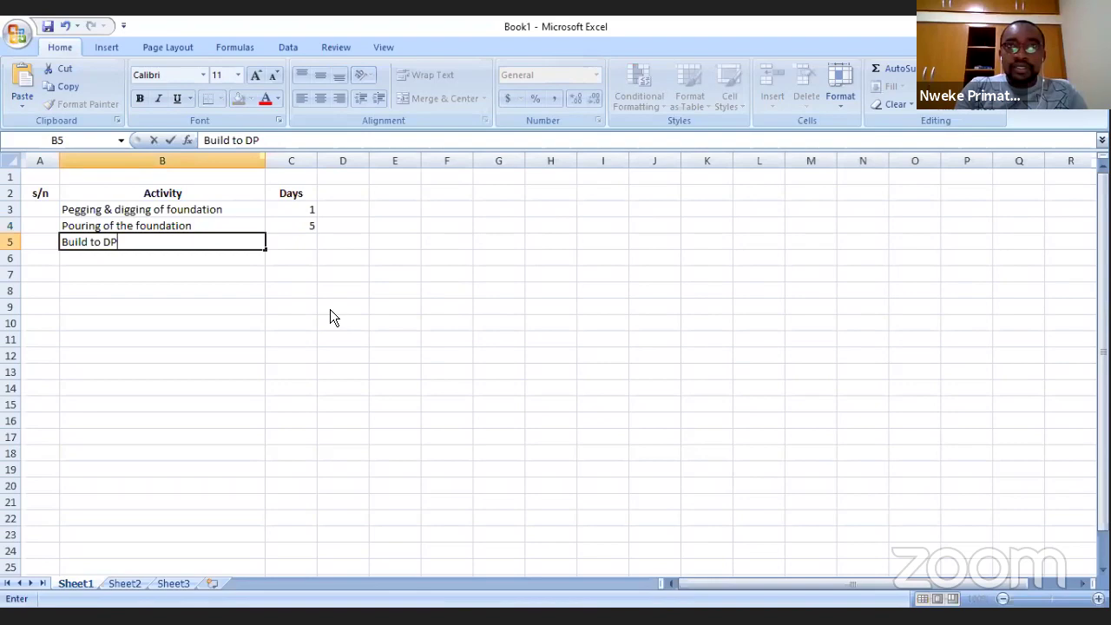
text(C)
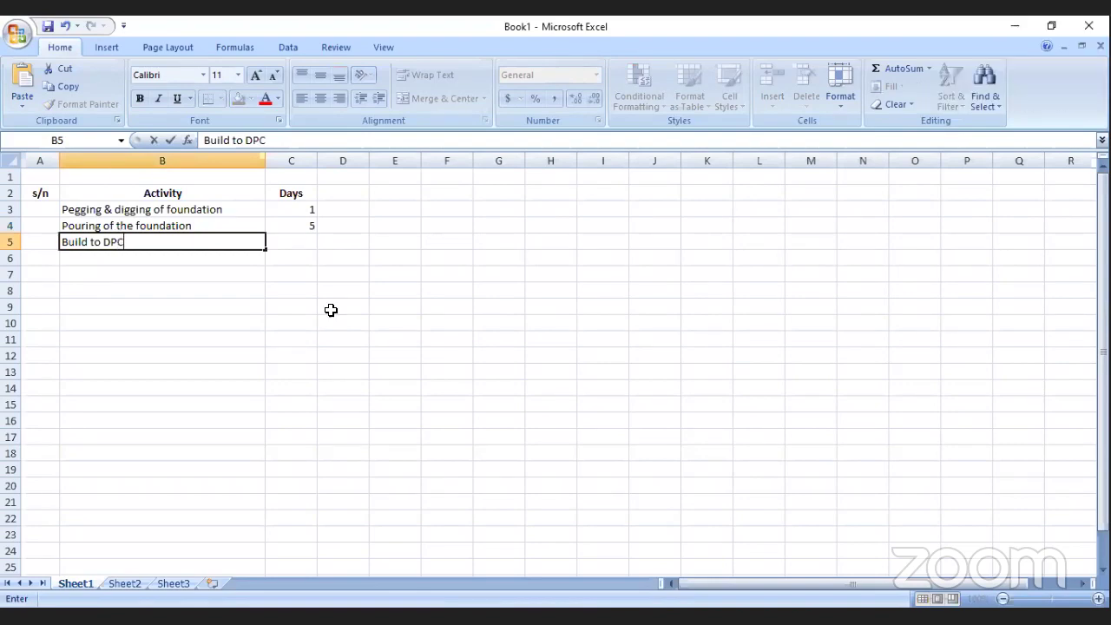
text( level)
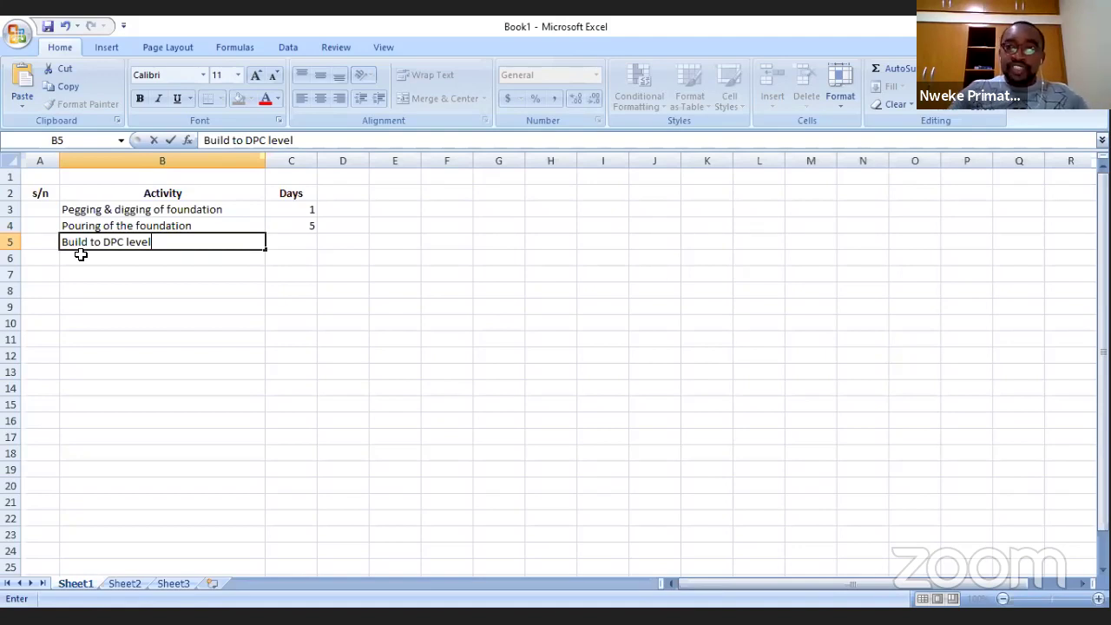
click(301, 240)
text(3)
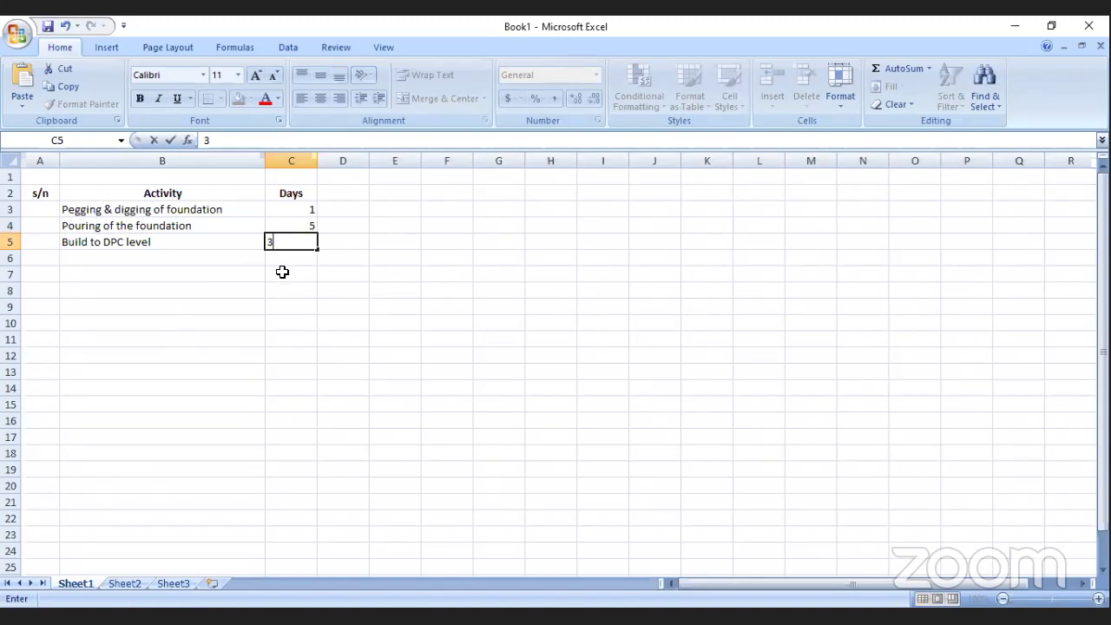
Step: Add the activity "Casting of German floor" in row 6 with 2 days
click(114, 260)
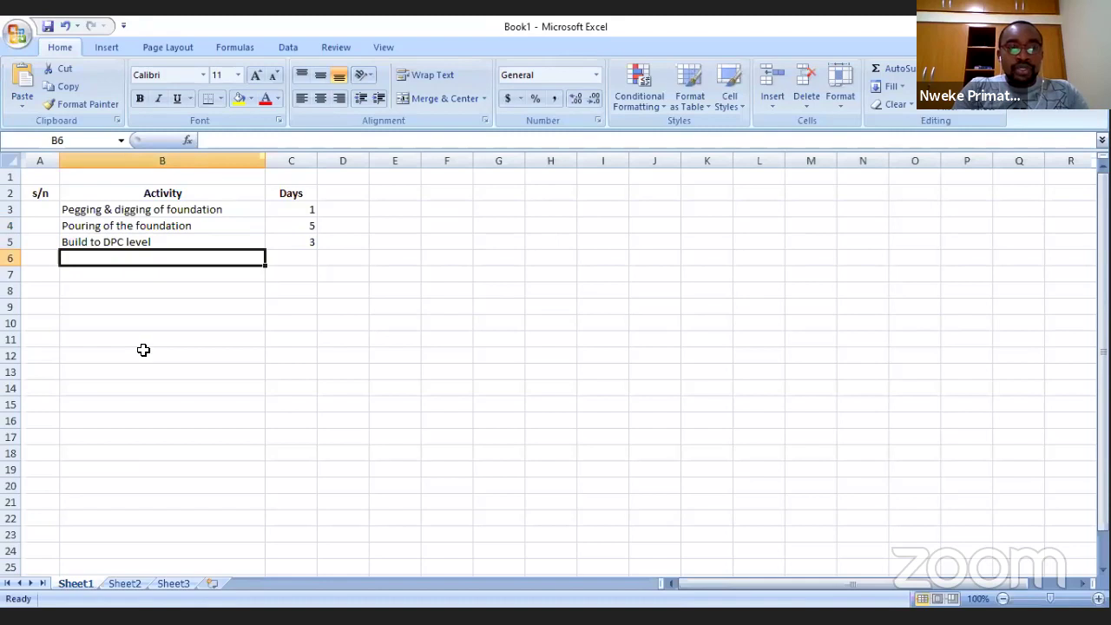
text(Casting of)
text( gee)
key(BackSpace)
key(BackSpace)
key(BackSpace)
text(German floor)
key(Tab)
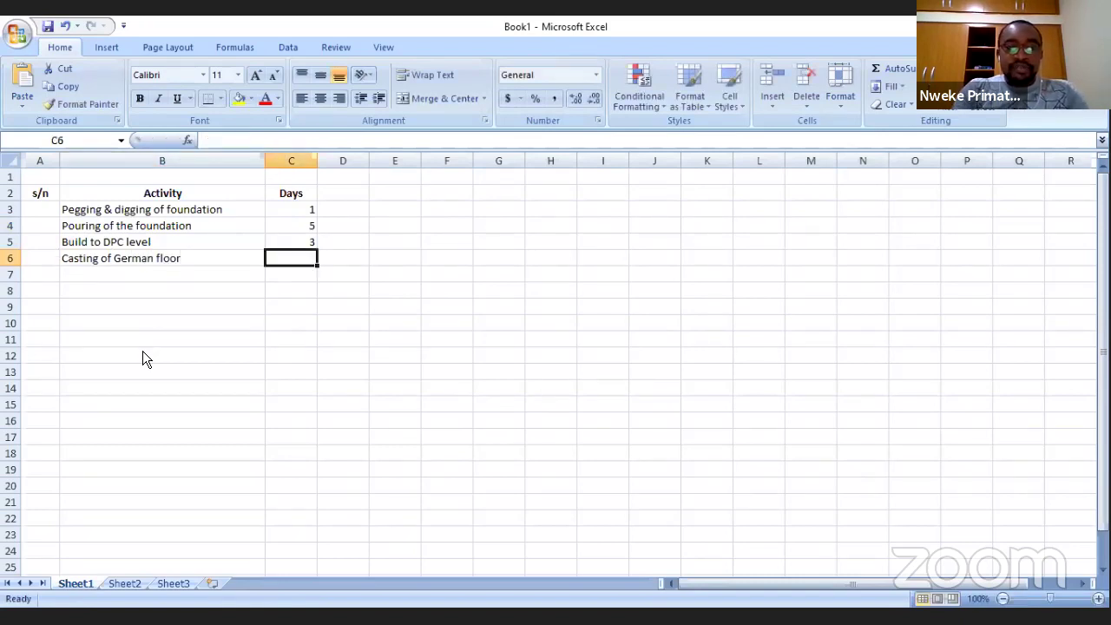
text(2)
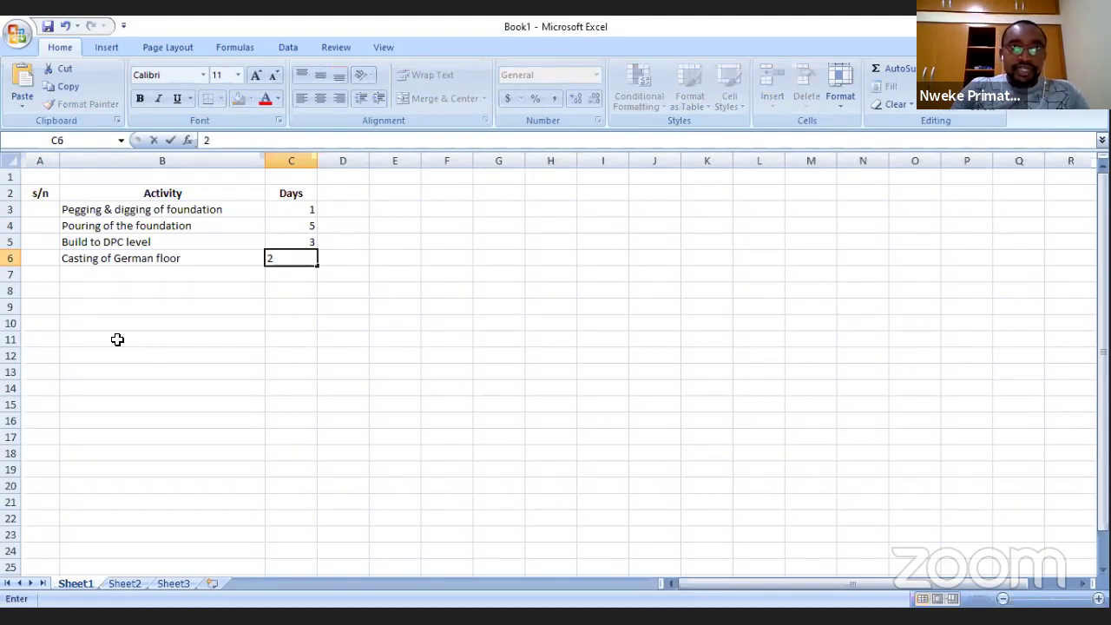
click(188, 311)
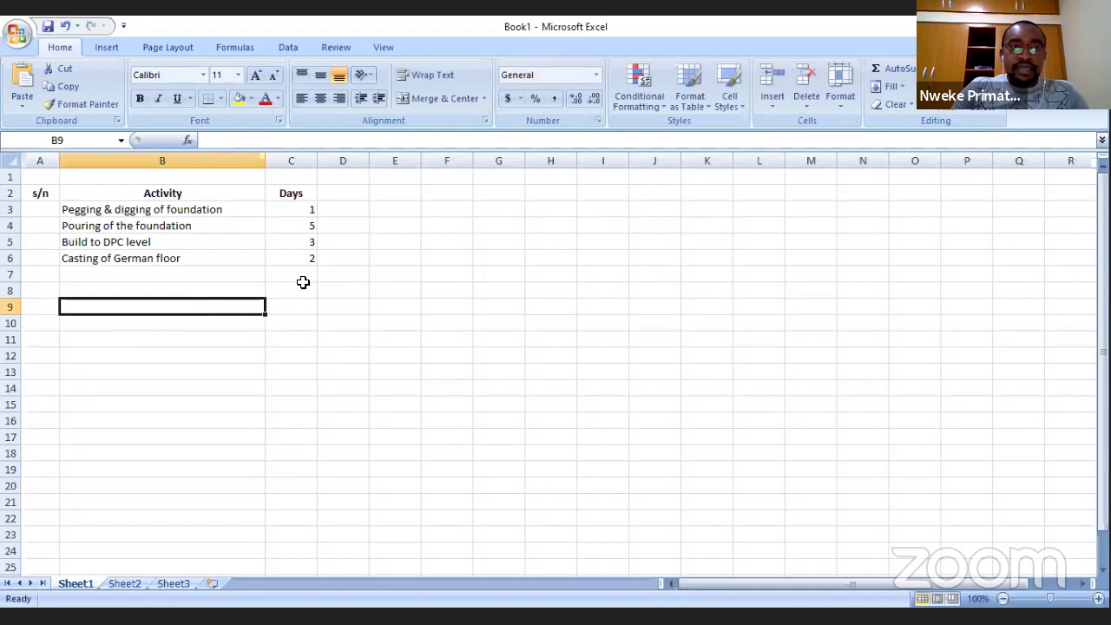
Step: Try centre alignment on the whole Days column and set it to right alignment instead
click(301, 152)
click(321, 98)
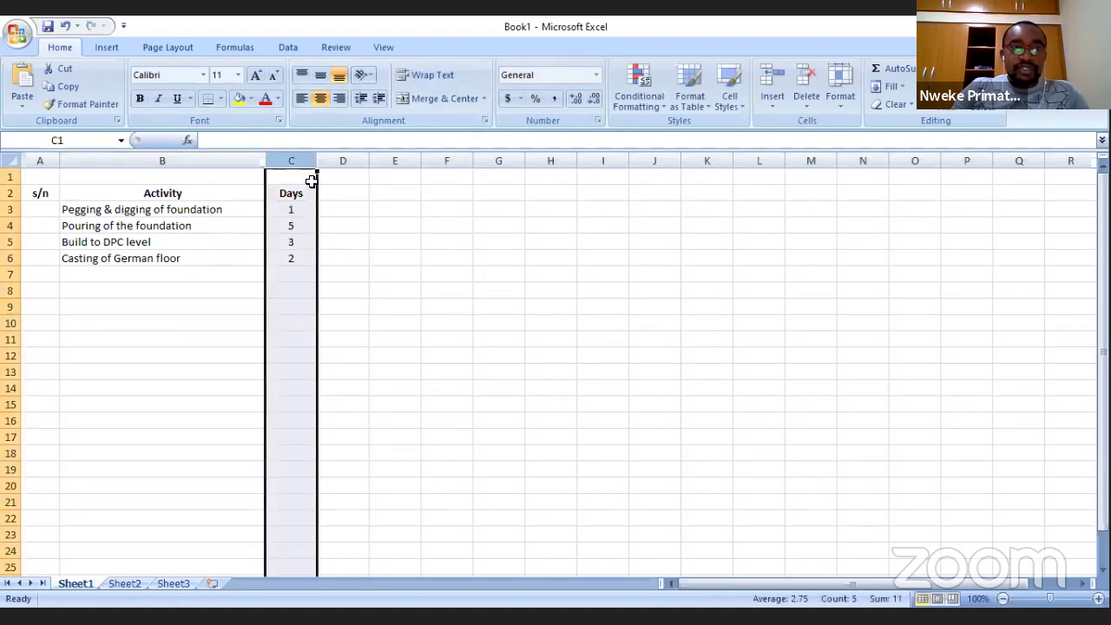
click(339, 98)
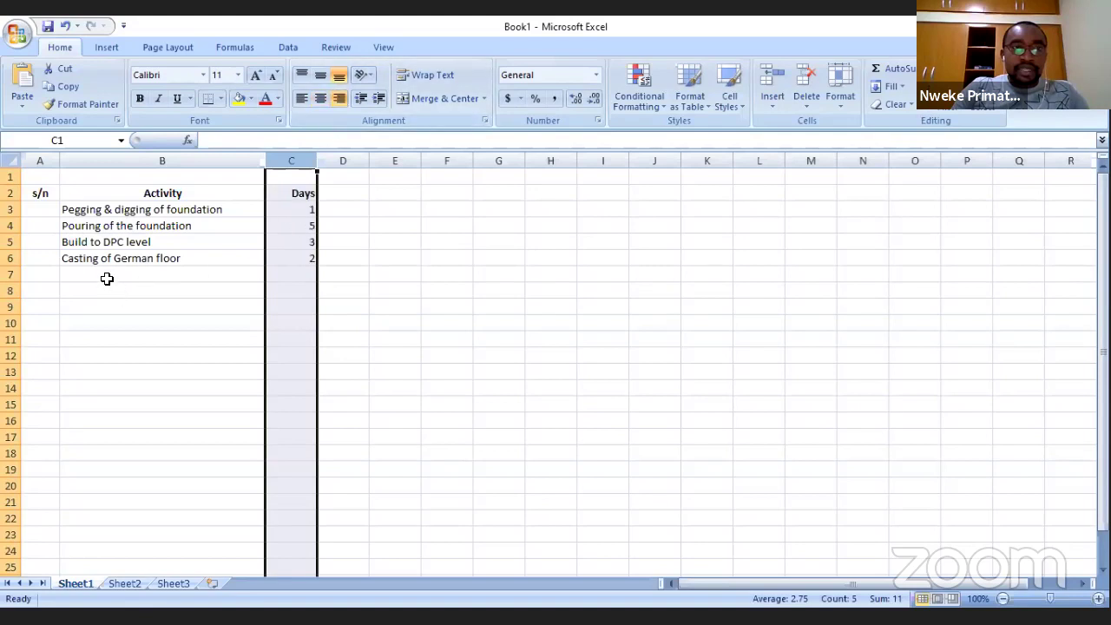
click(106, 276)
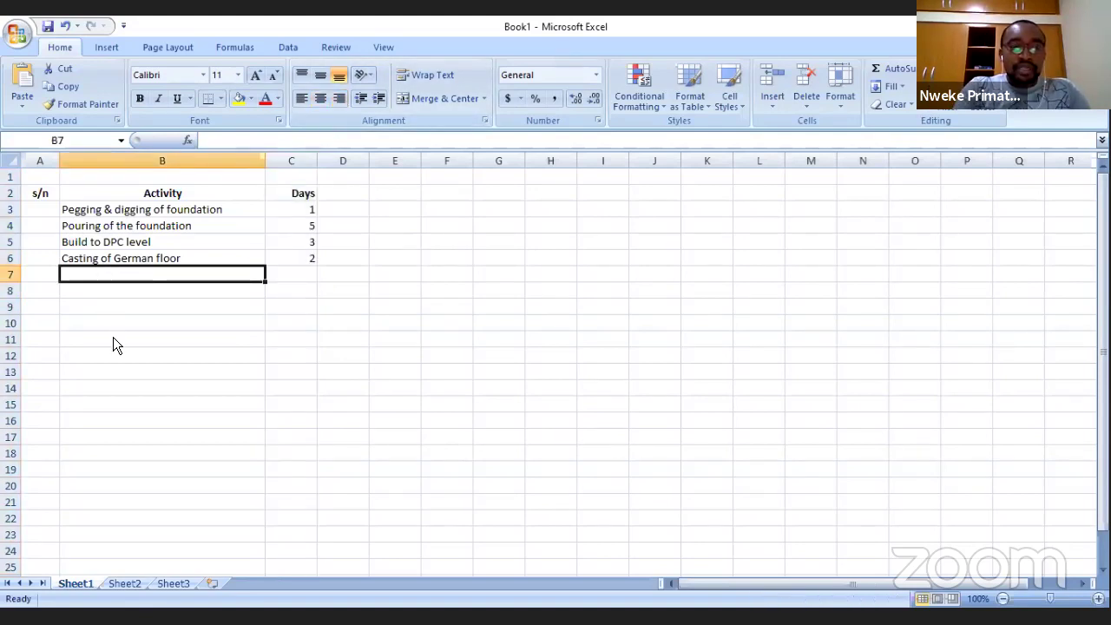
Step: Add the activity "Building walls to window level" in row 7 with 7 days
text(Building)
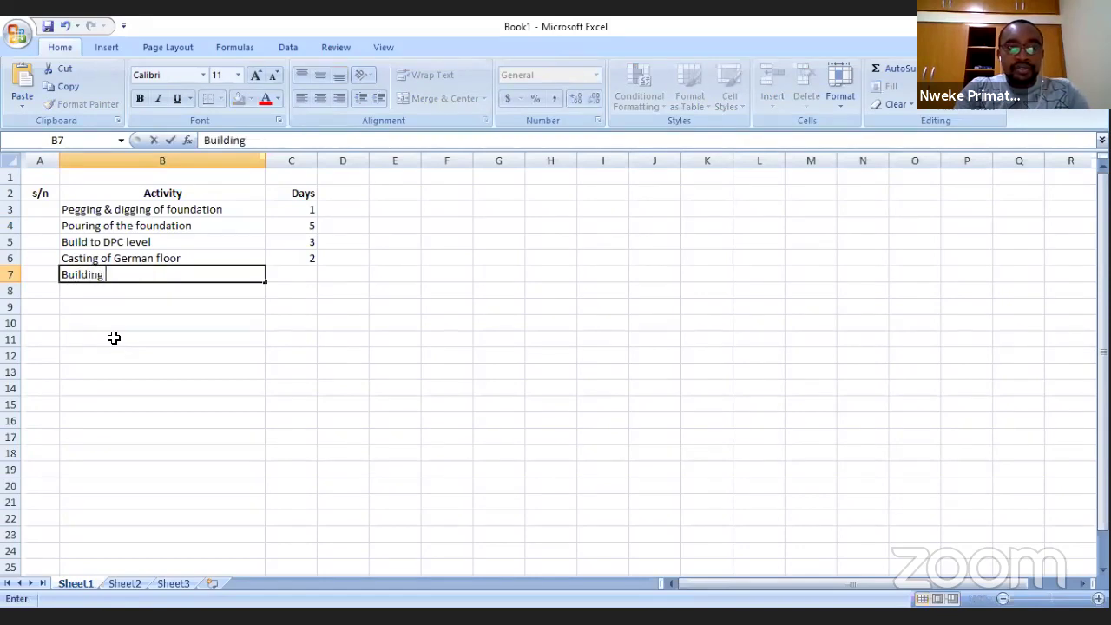
text( walls)
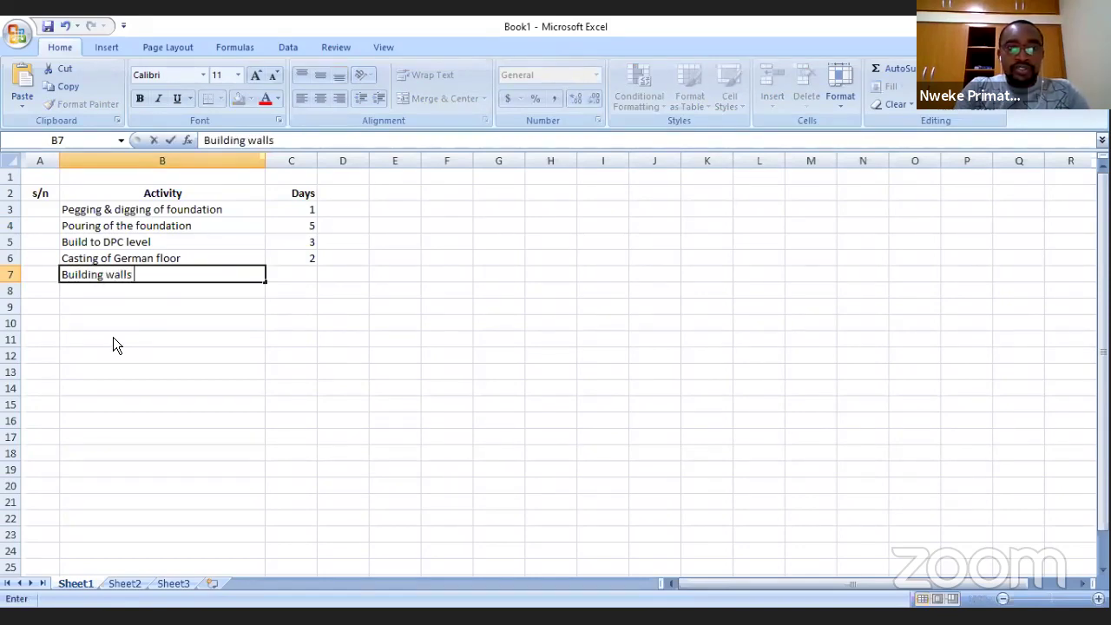
text( to window level)
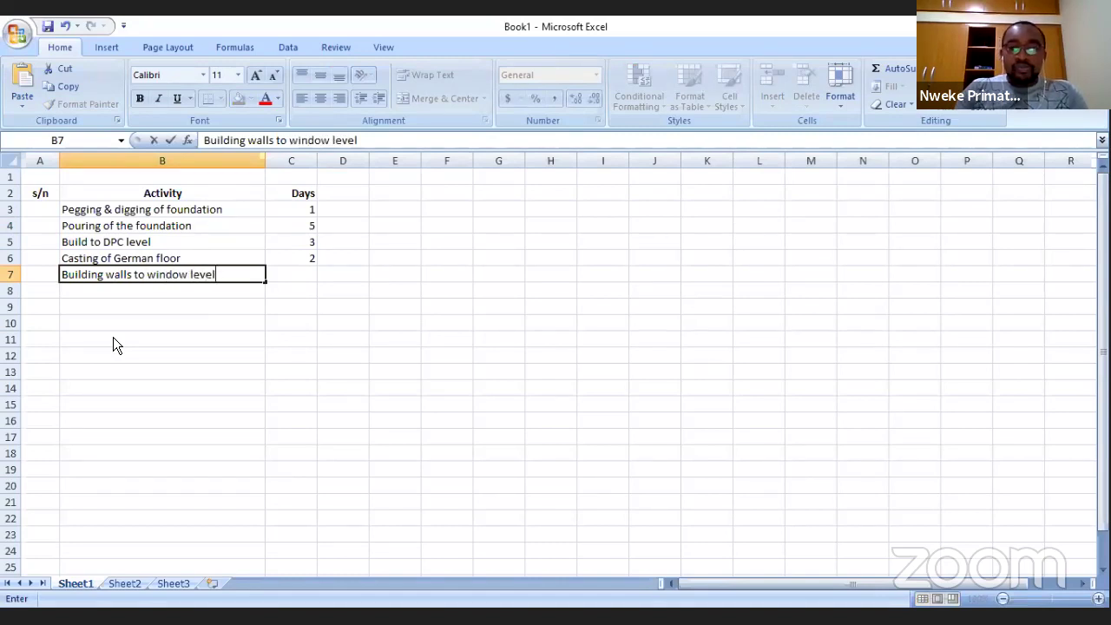
key(Tab)
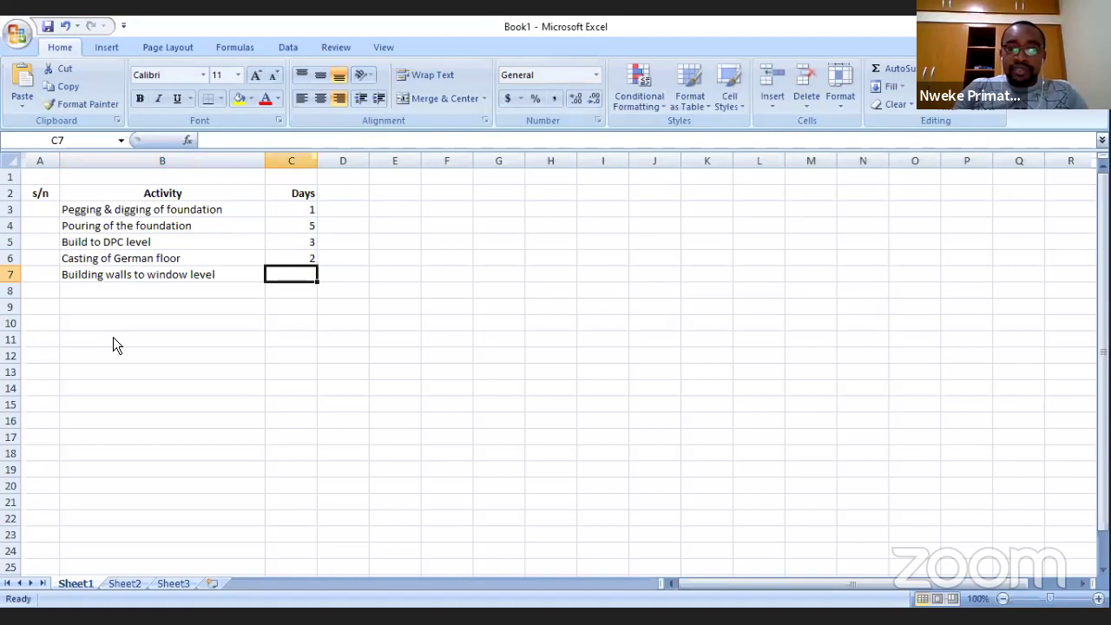
text(7)
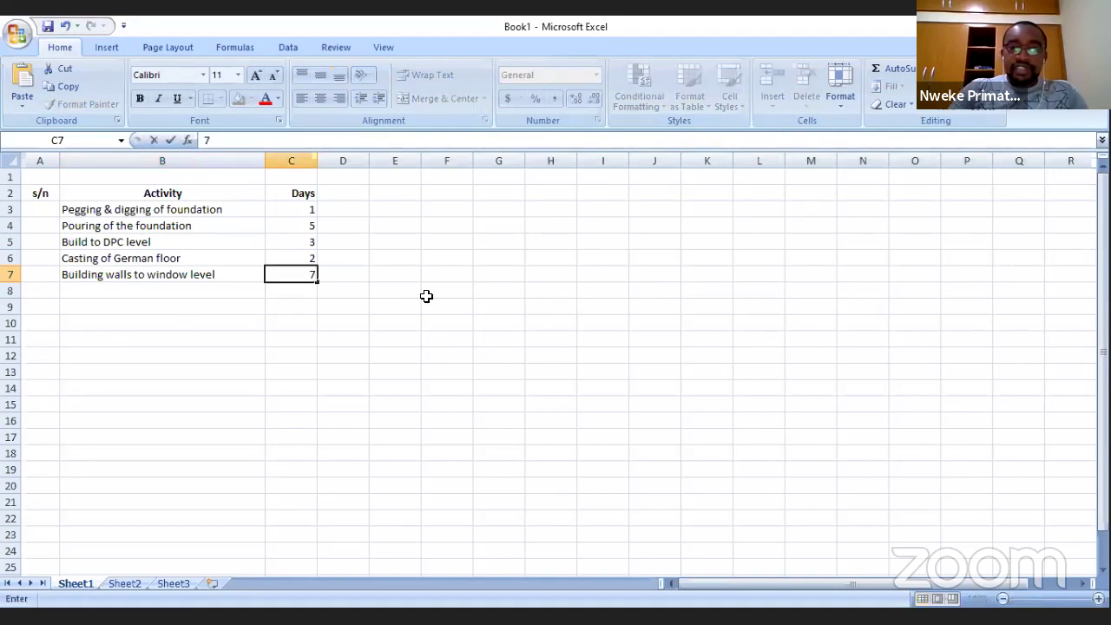
click(268, 313)
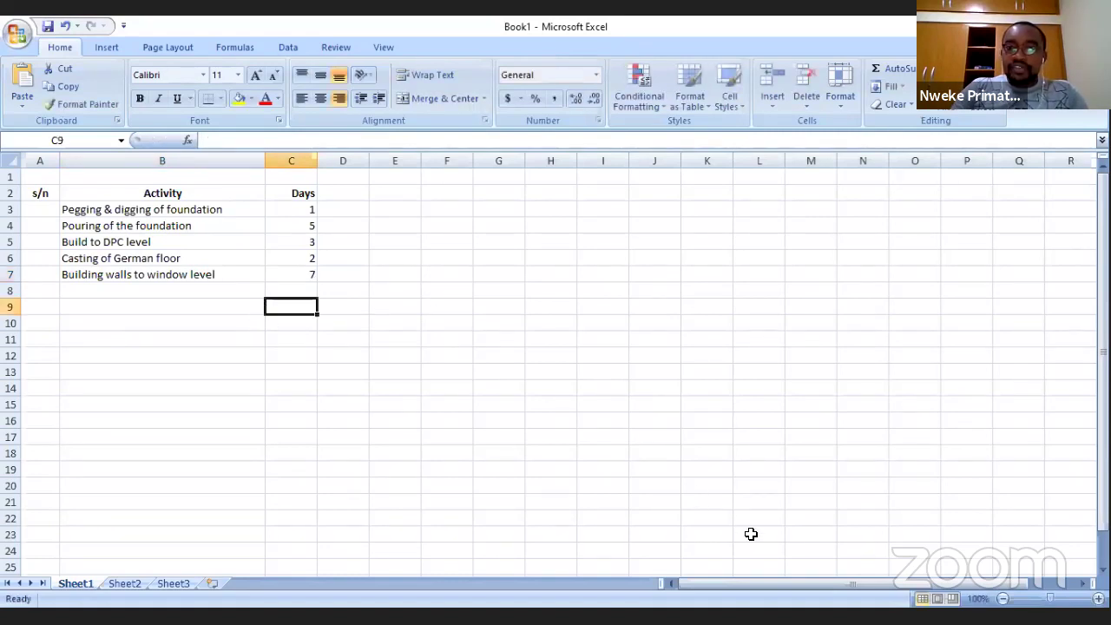
click(896, 242)
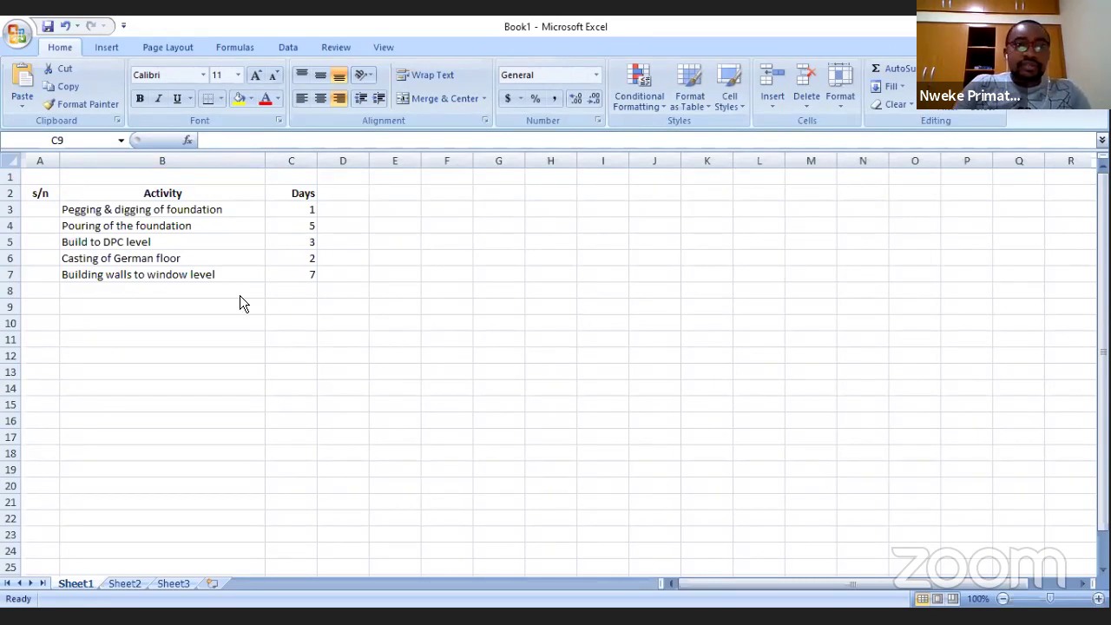
Step: Add the activity "Build to lintel level" in row 8 with 3 days
click(139, 295)
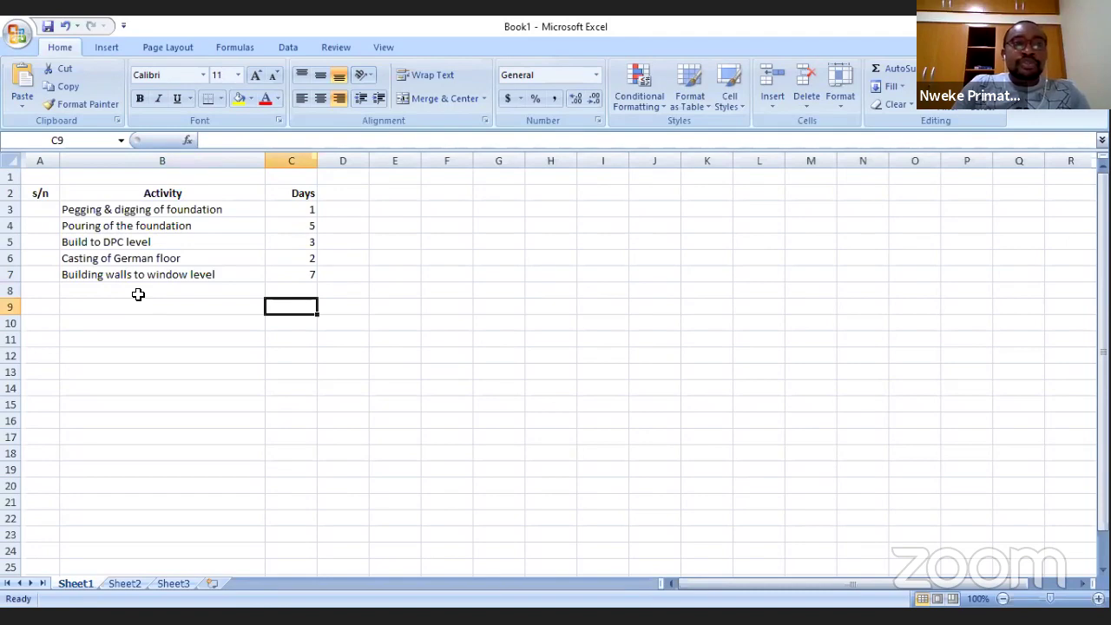
click(140, 293)
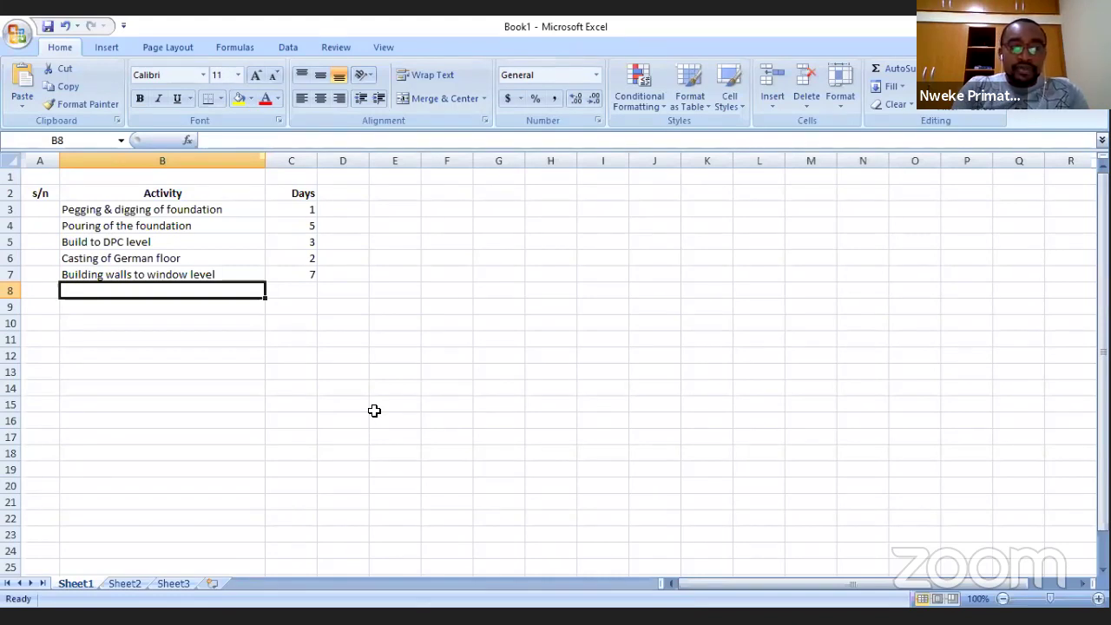
text(Bu)
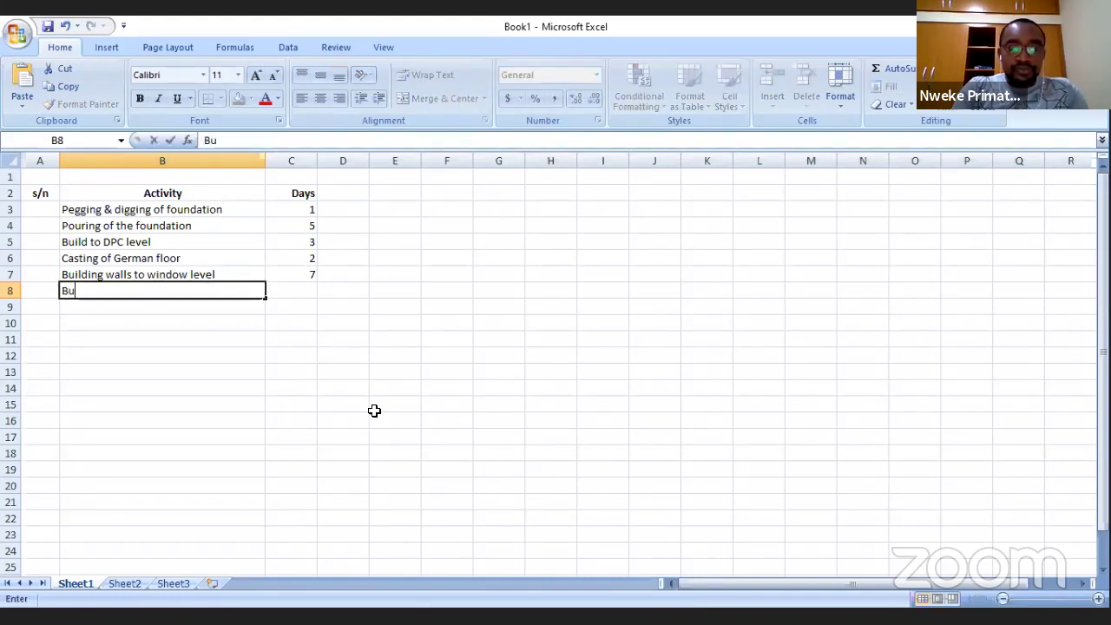
text(ild to )
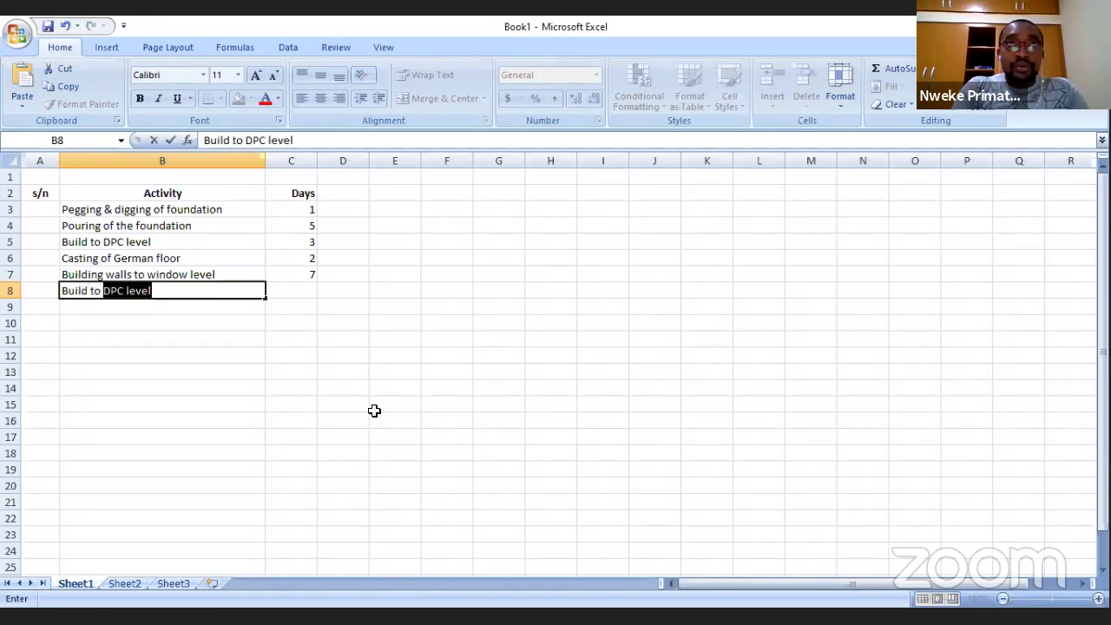
text(lintel level)
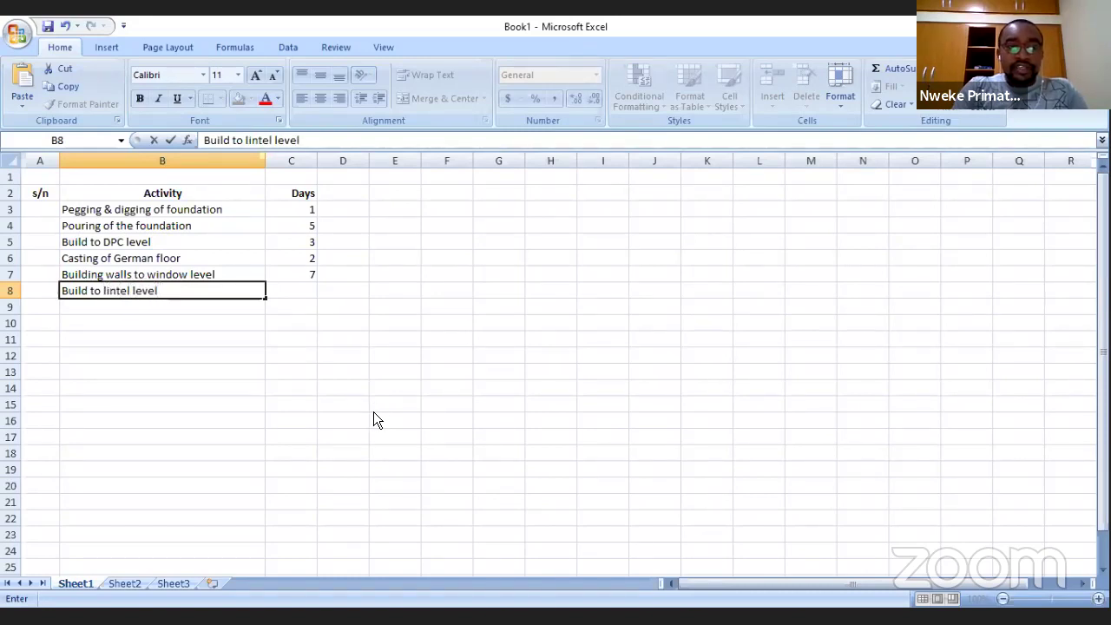
key(Tab)
text(3)
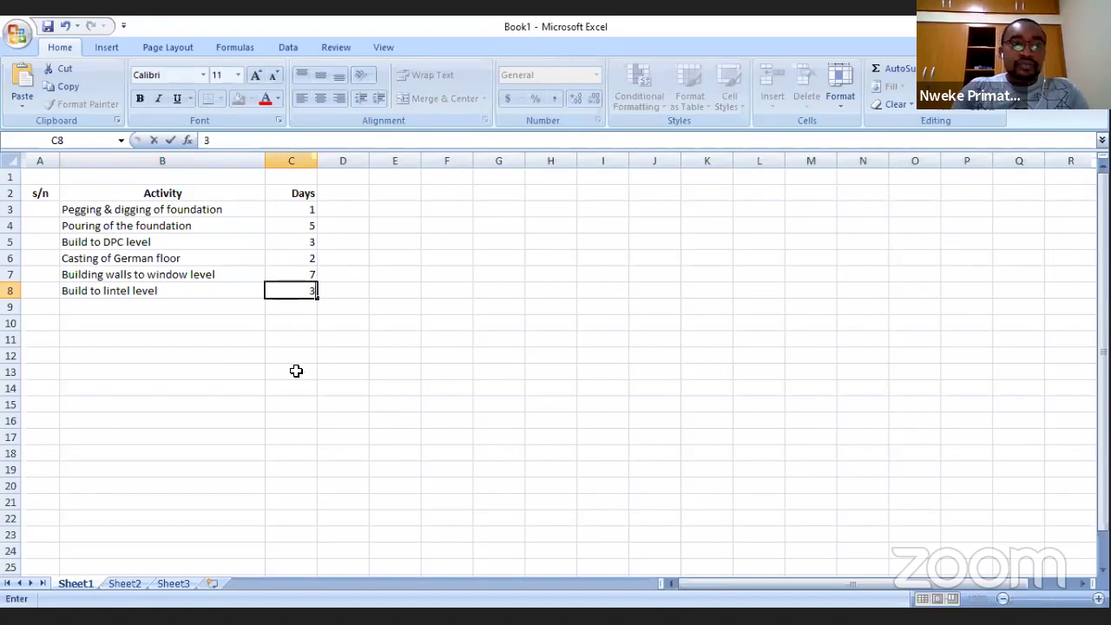
click(189, 311)
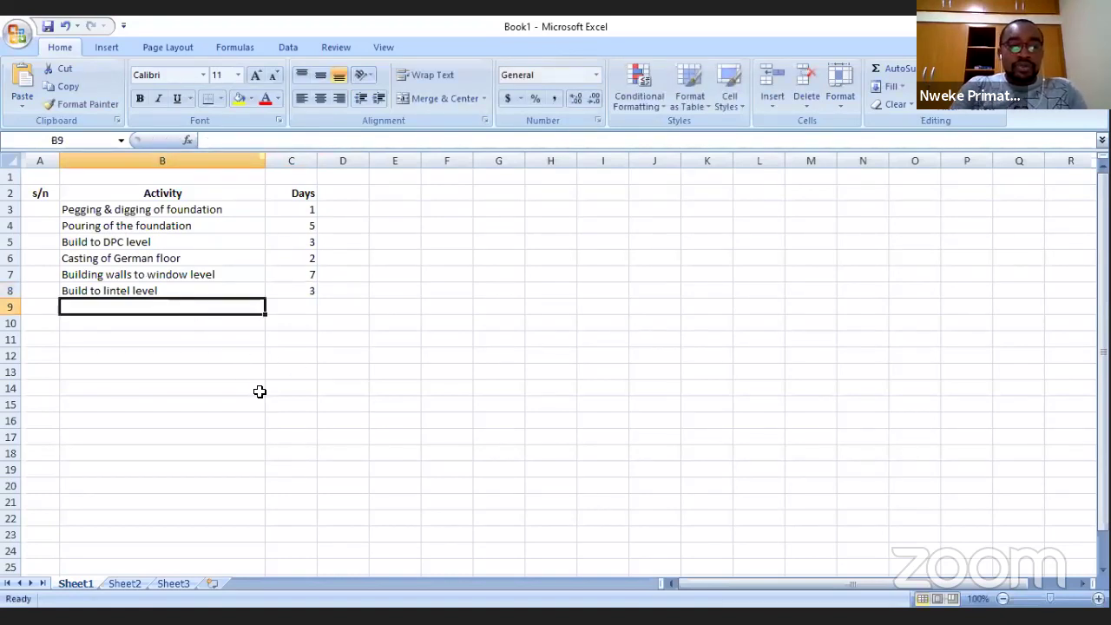
text(Cas)
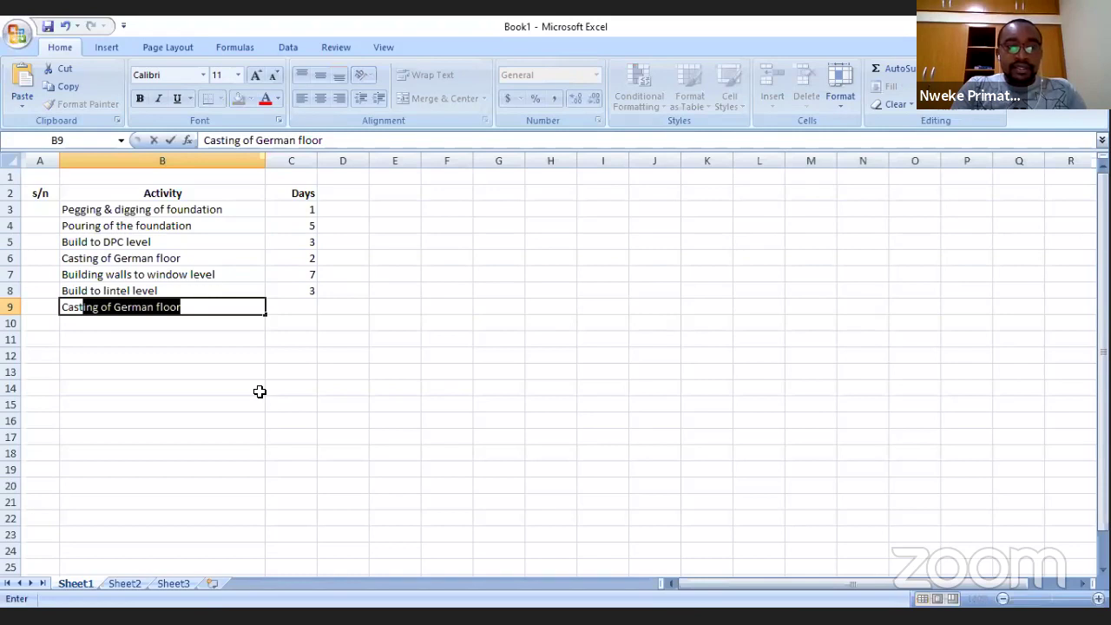
text(t lintel)
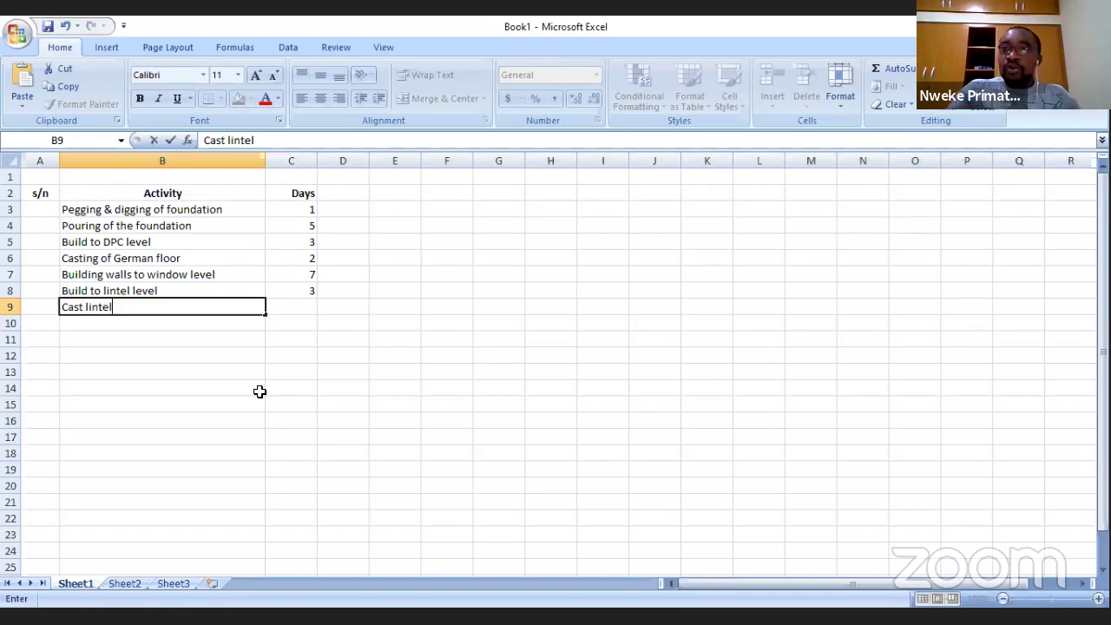
key(BackSpace)
key(BackSpace)
key(BackSpace)
key(BackSpace)
key(BackSpace)
key(BackSpace)
key(BackSpace)
key(BackSpace)
key(BackSpace)
key(BackSpace)
key(BackSpace)
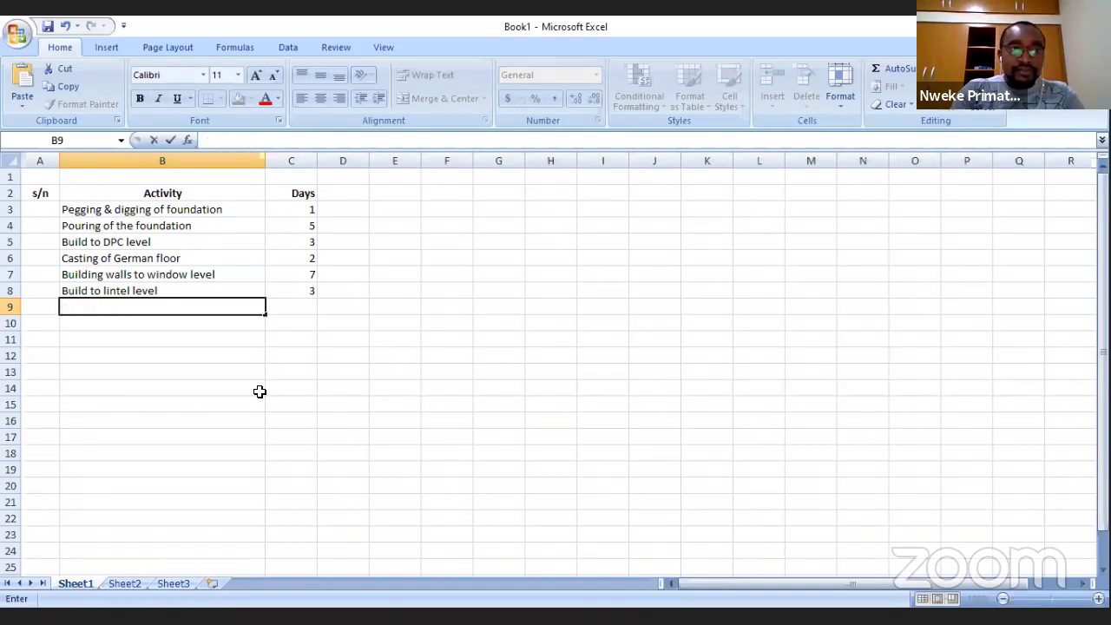
Step: Enter "Carpenter contstructing the window trenches" as the activity in row 9
text(Ca)
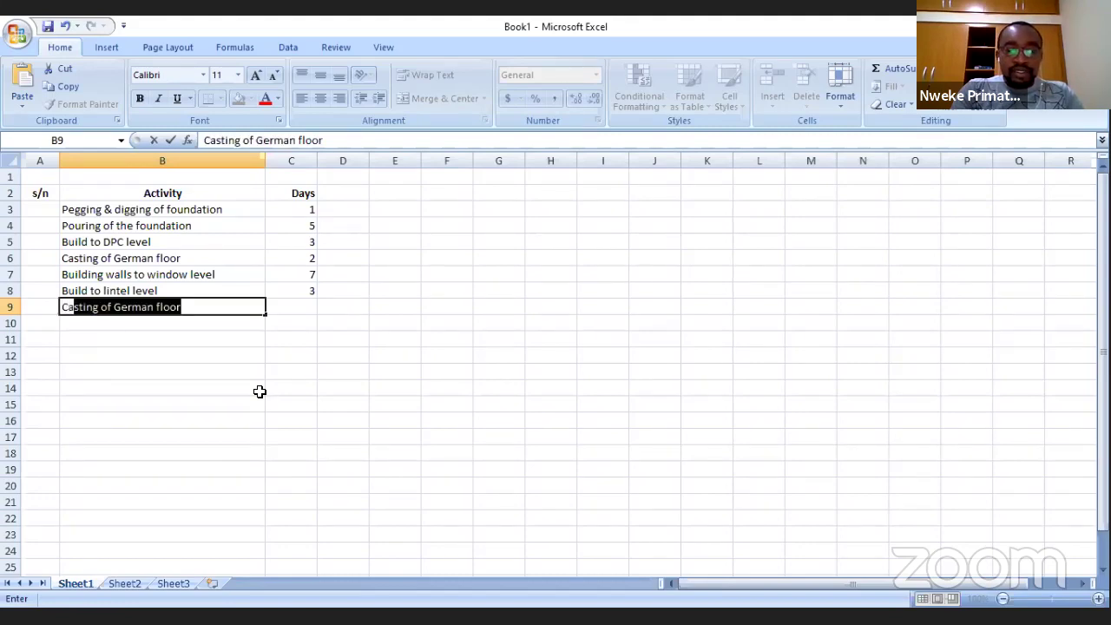
text(rpenter c)
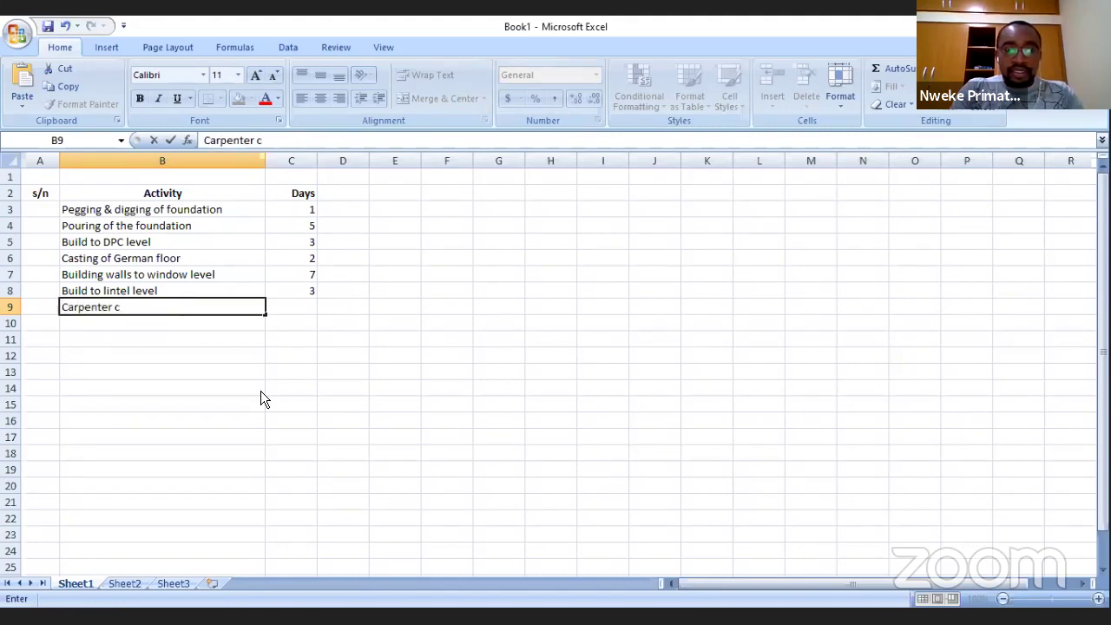
key(BackSpace)
text(cont)
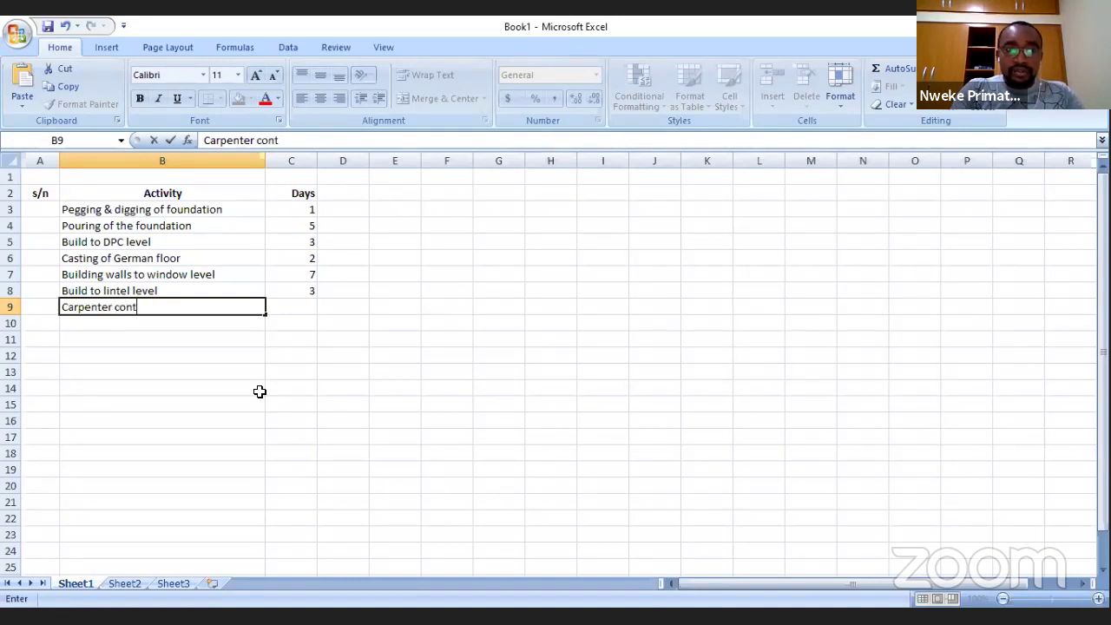
text(structing the)
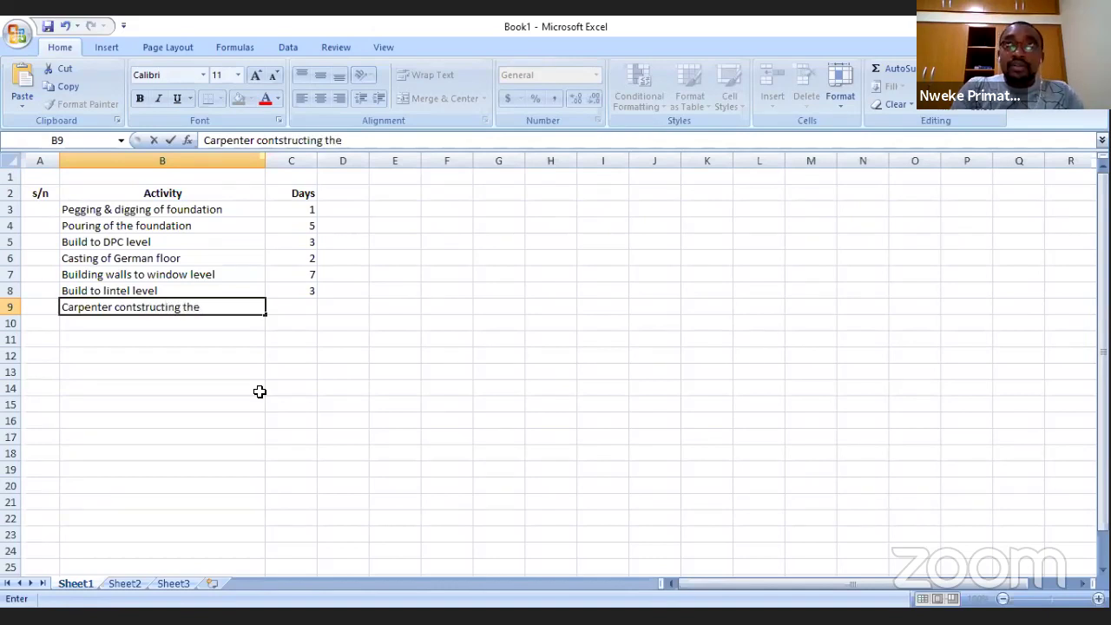
text( window)
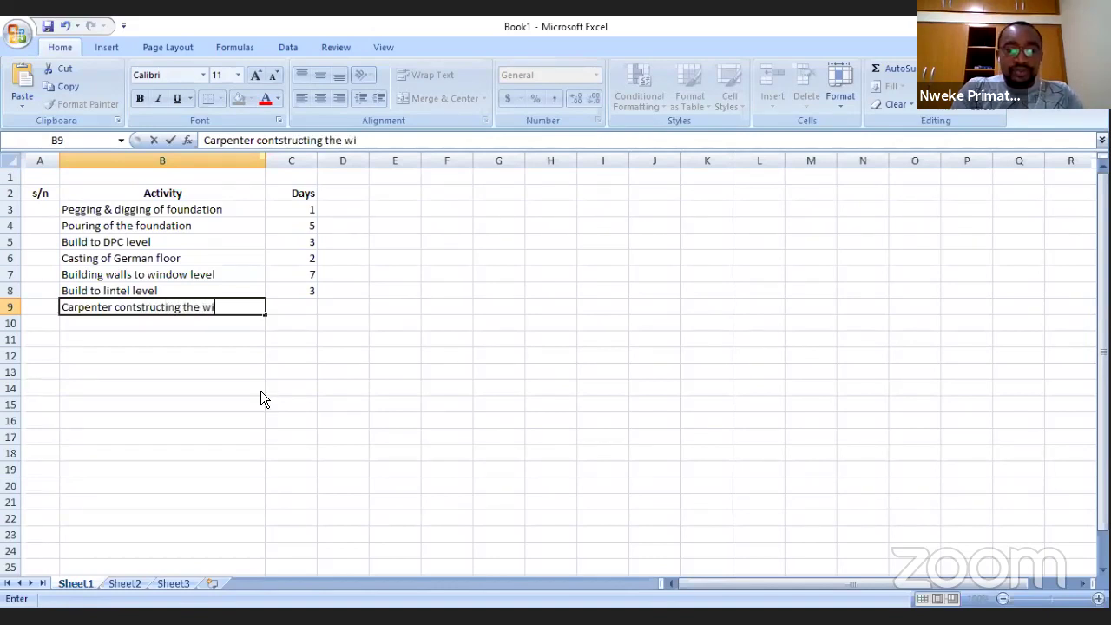
key(BackSpace)
text(e)
key(BackSpace)
text(w)
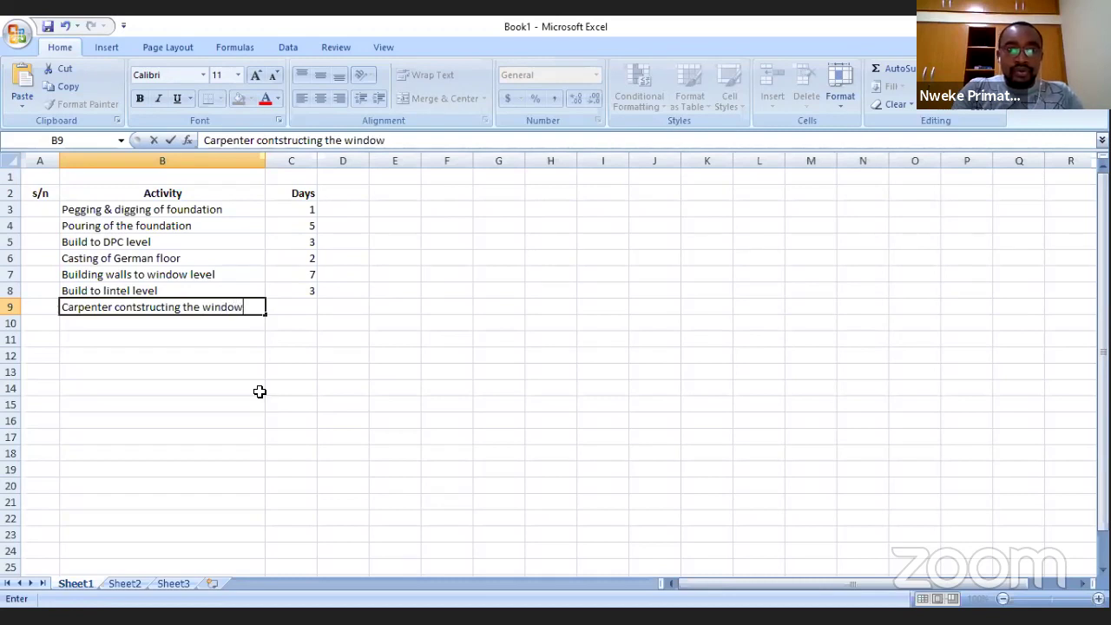
text( trenches)
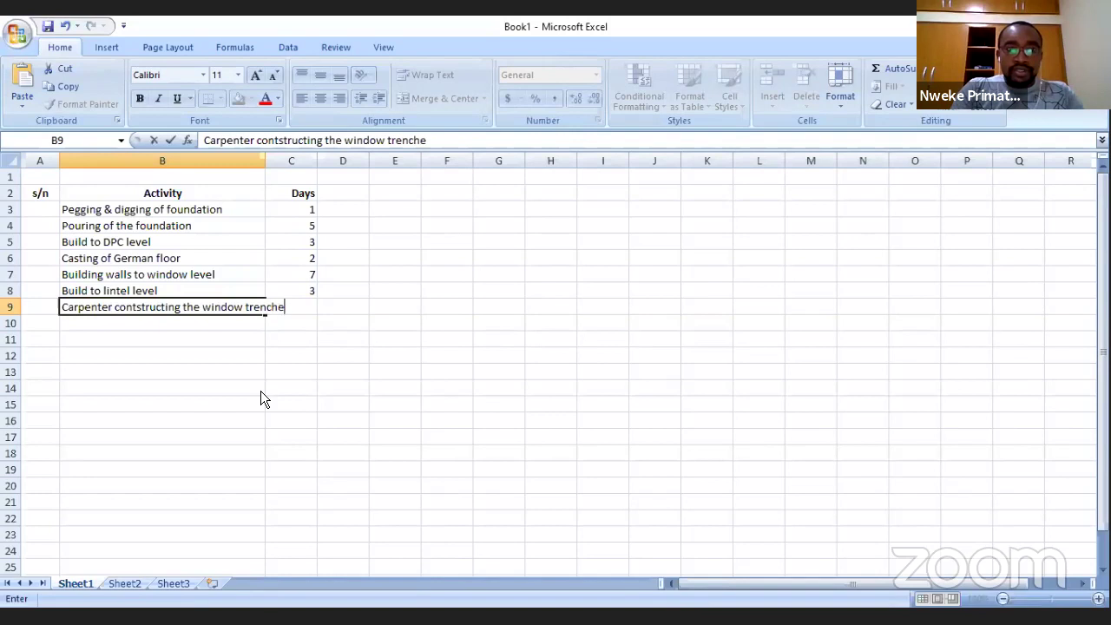
click(214, 367)
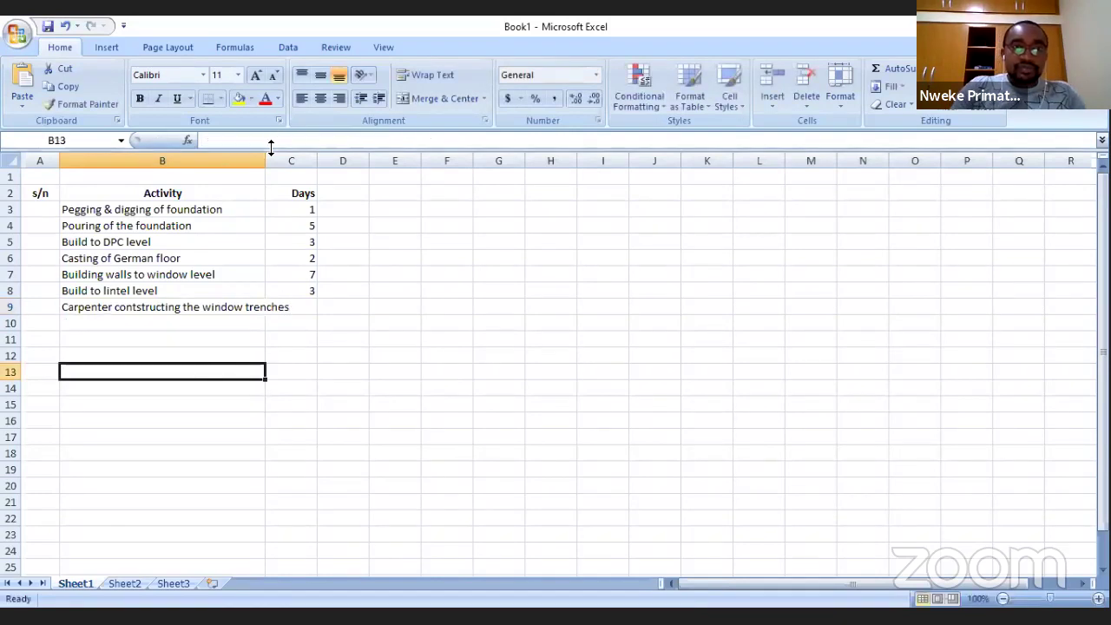
Step: Widen the Activity column to fit its longest entry and set the row 9 activity to 3 days
drag(265, 160, 300, 160)
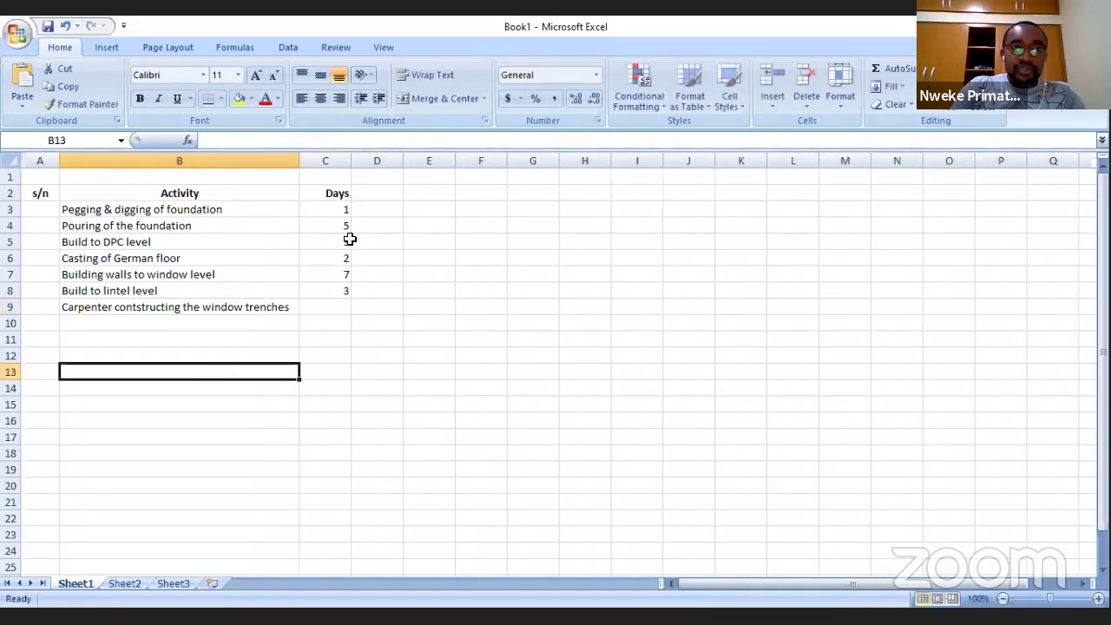
click(317, 305)
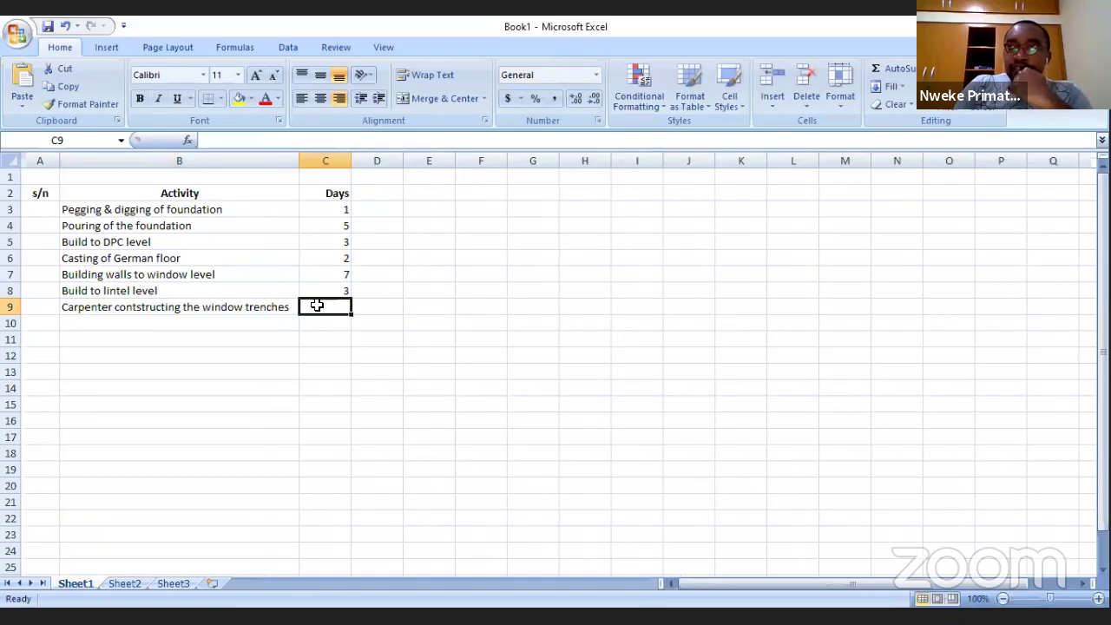
text(3)
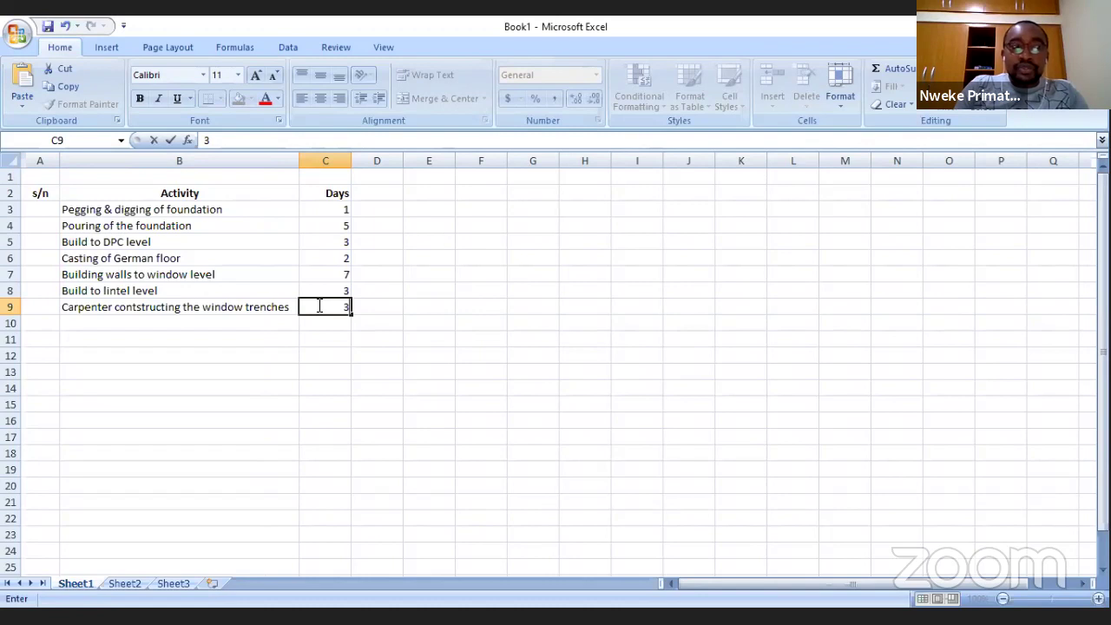
click(316, 352)
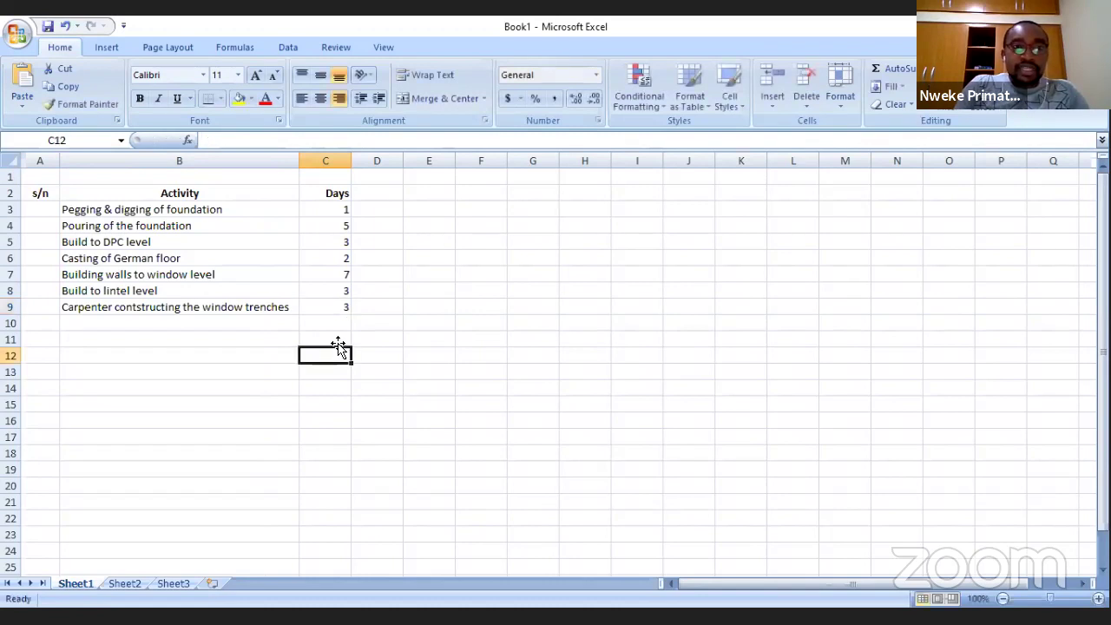
click(82, 306)
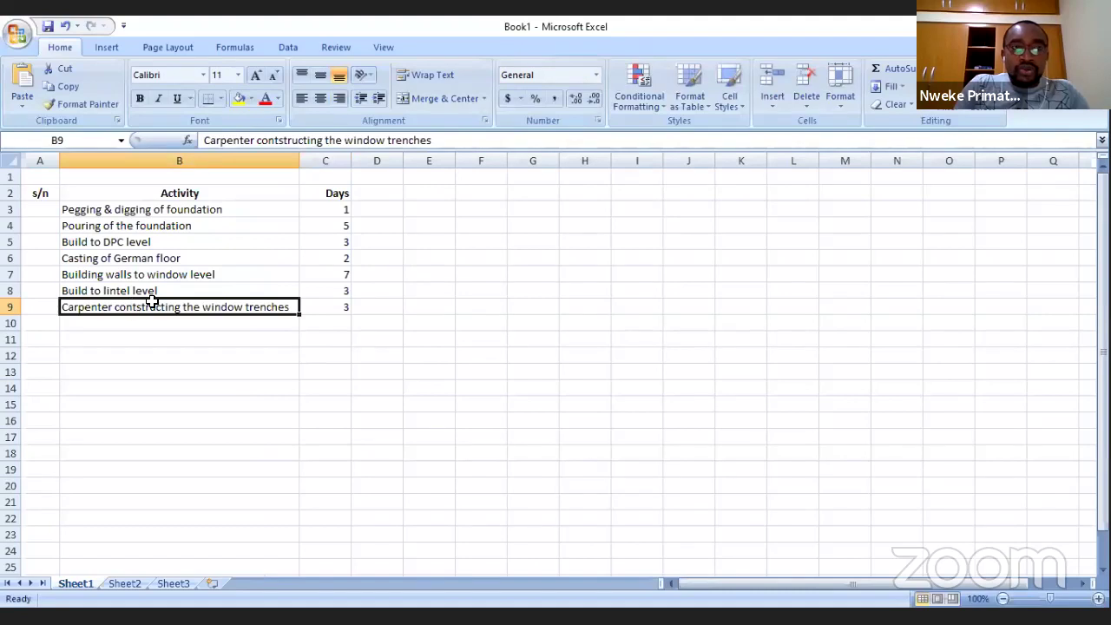
click(89, 278)
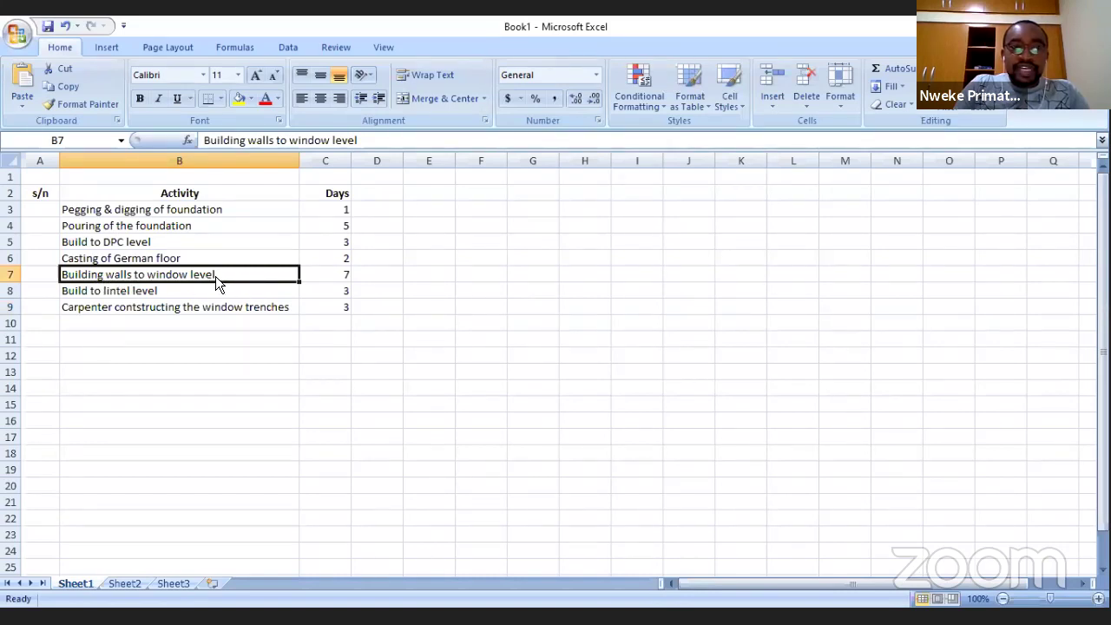
click(164, 293)
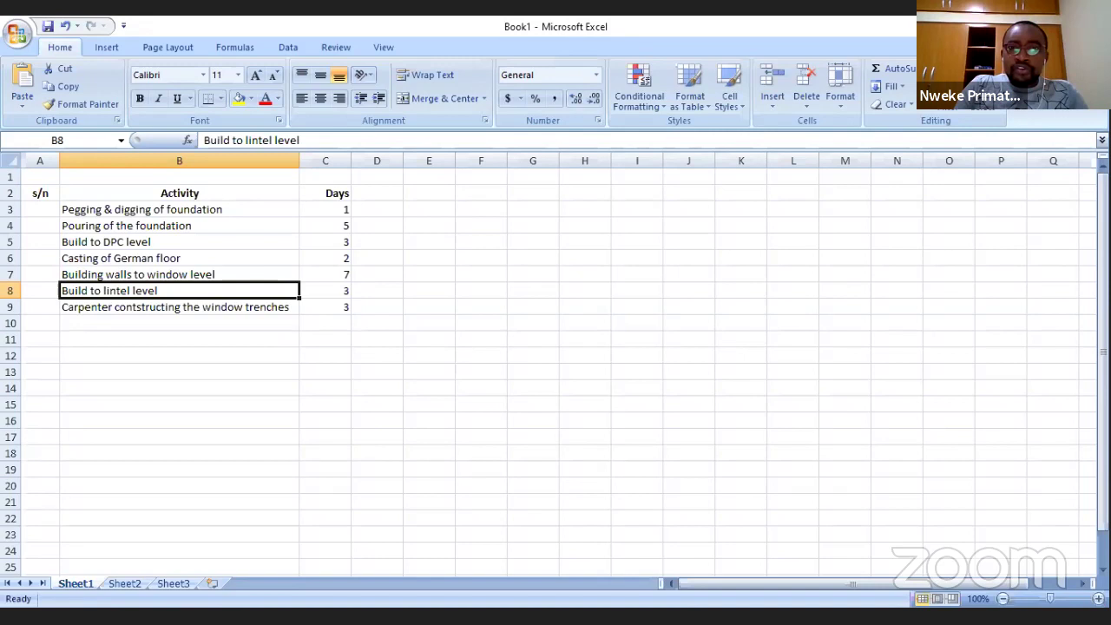
Step: Reword the row 9 activity to "Carpenter constructs formwork for the lintel"
click(199, 307)
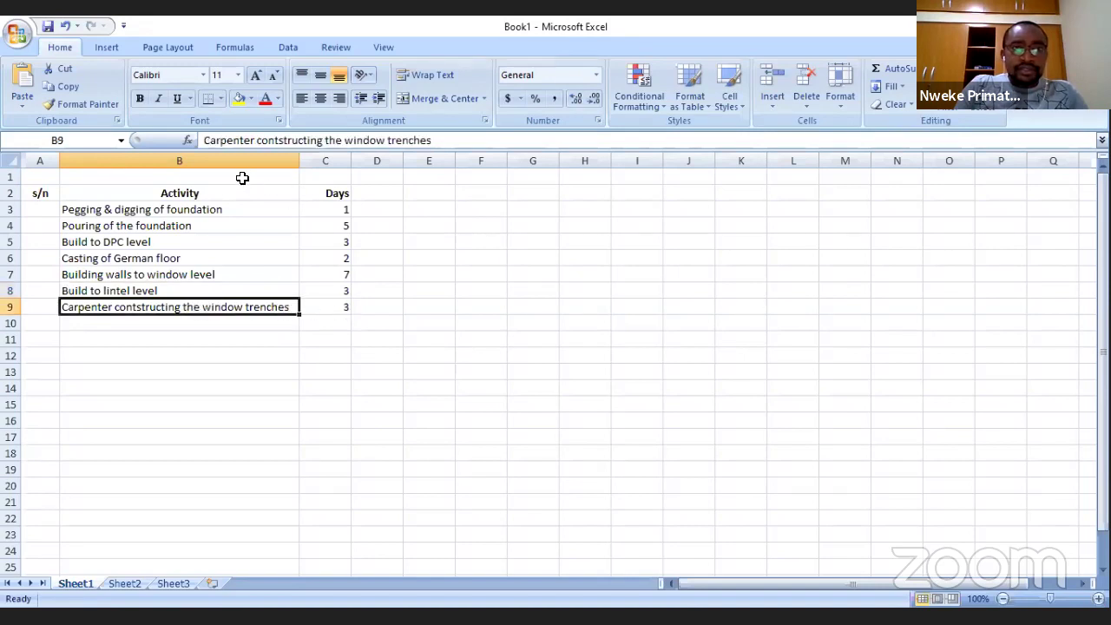
click(286, 144)
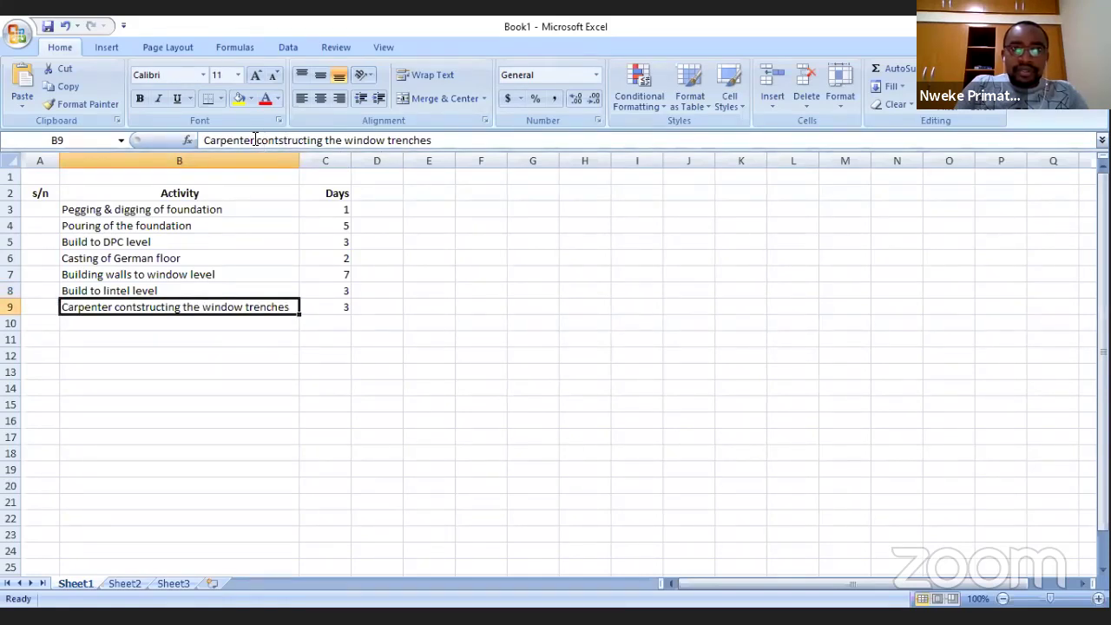
drag(256, 139, 586, 160)
text(cont)
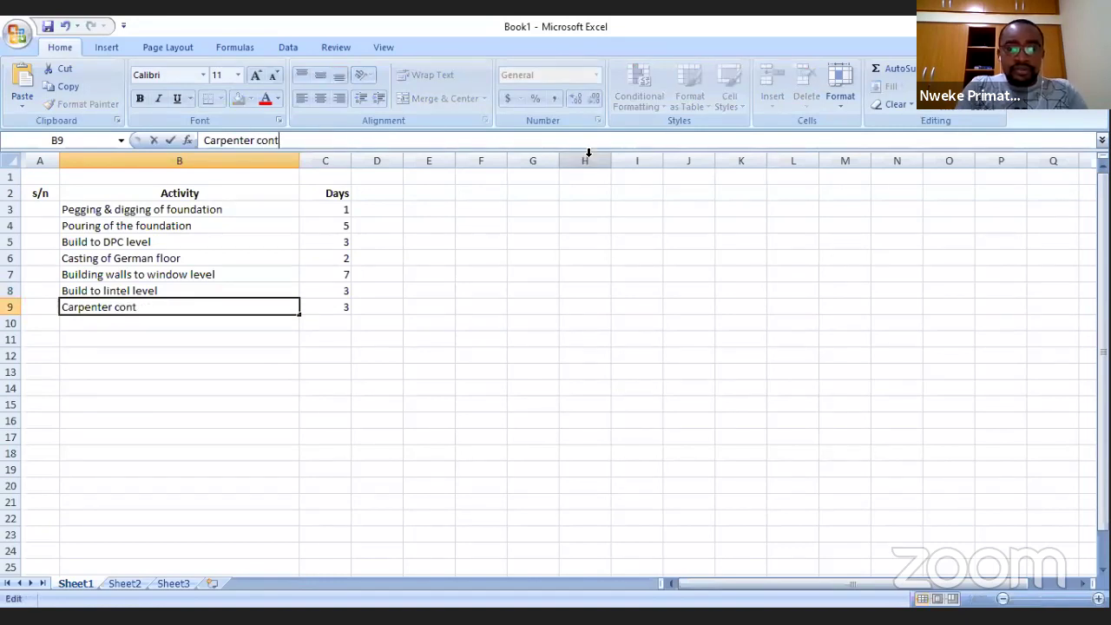
key(BackSpace)
text(struc)
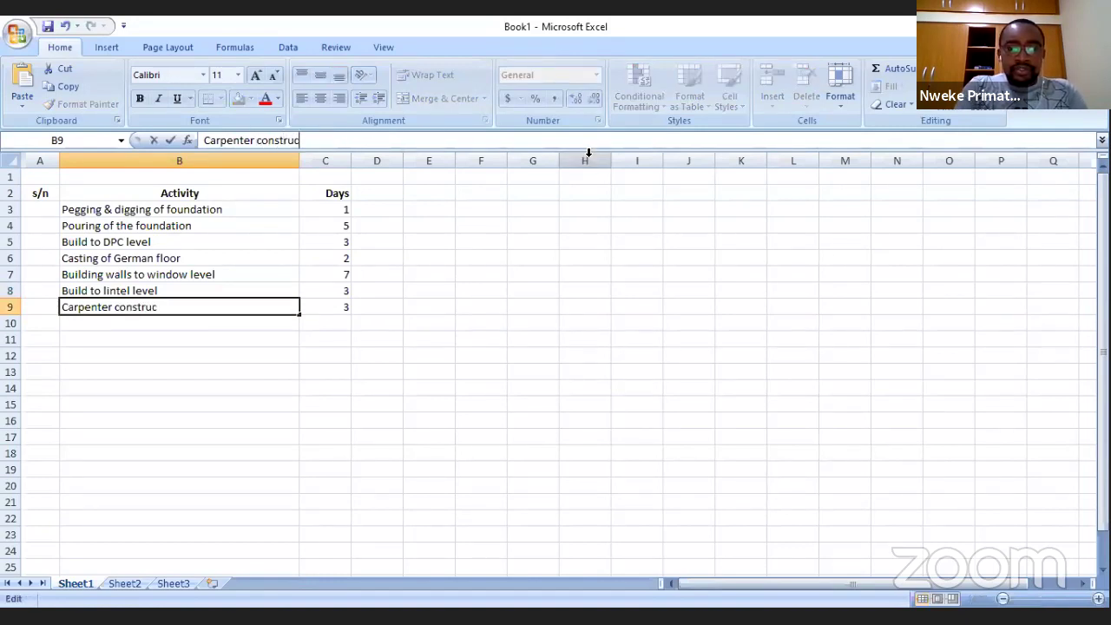
text(=)
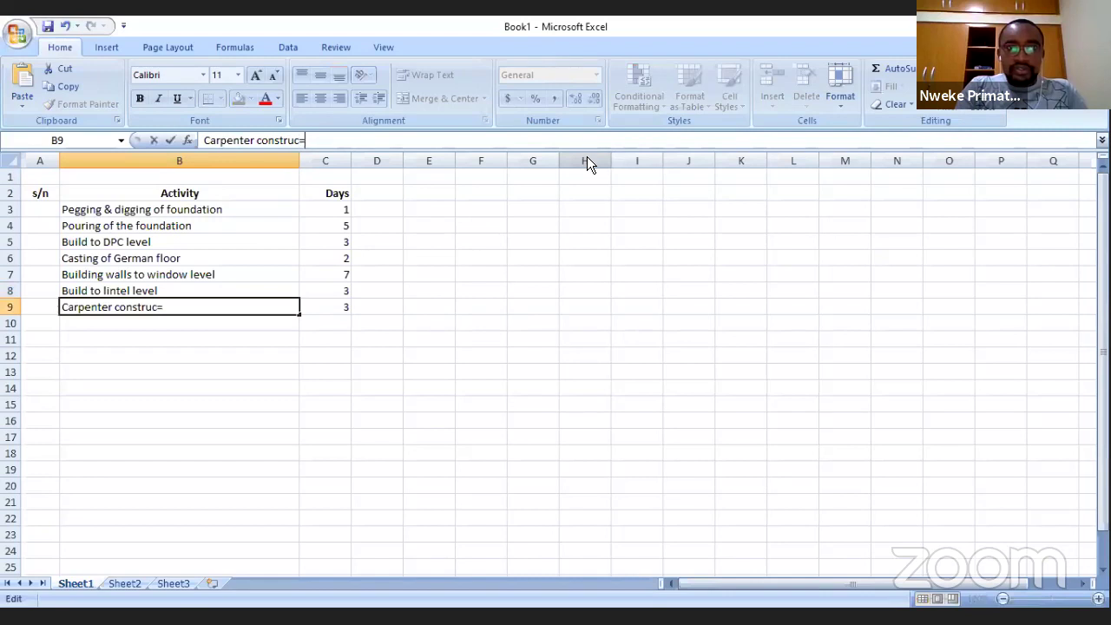
key(BackSpace)
key(BackSpace)
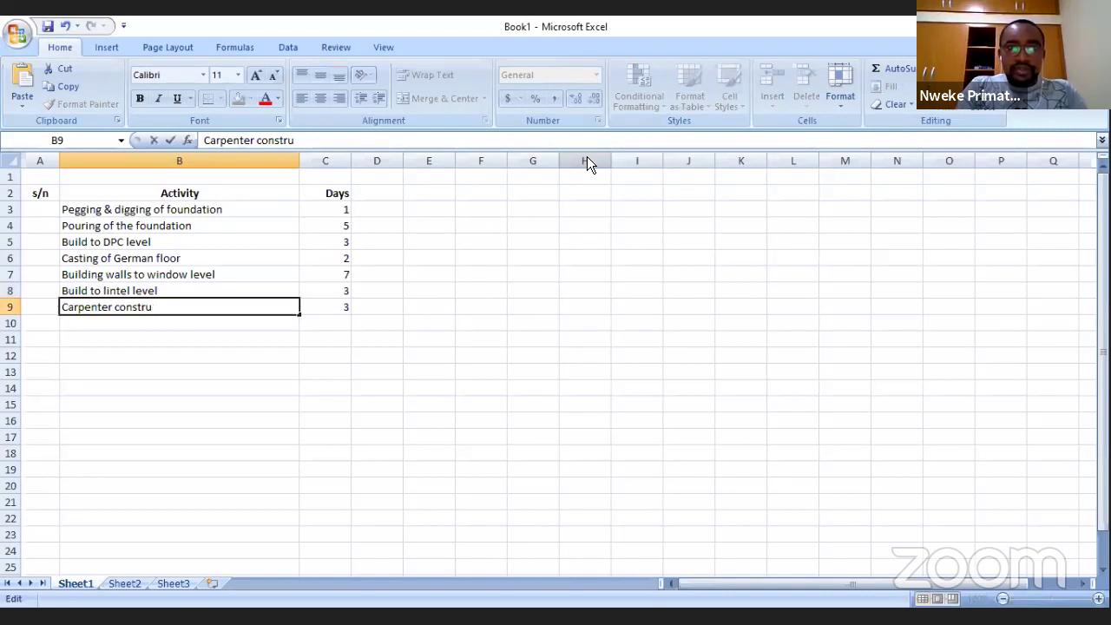
text(cts for)
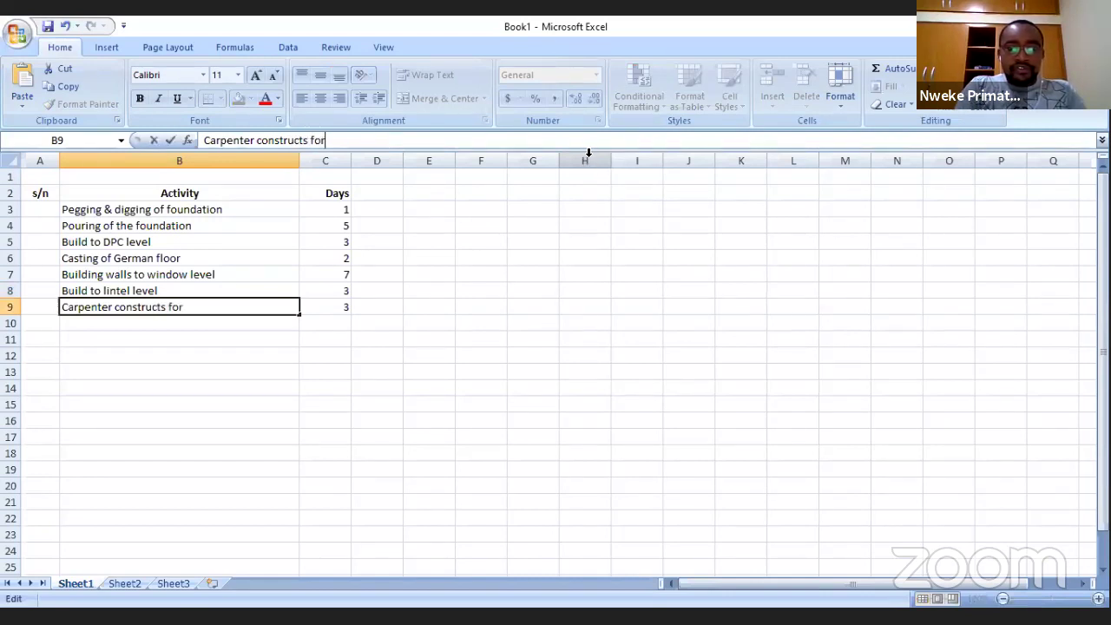
text(mwork for the)
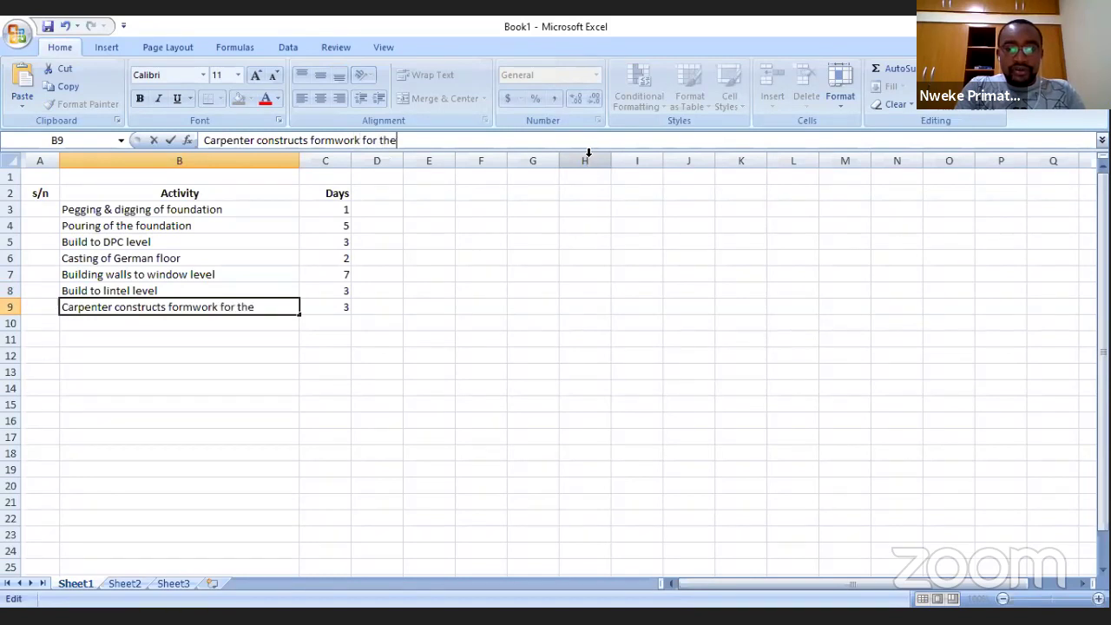
text( lin)
text(el)
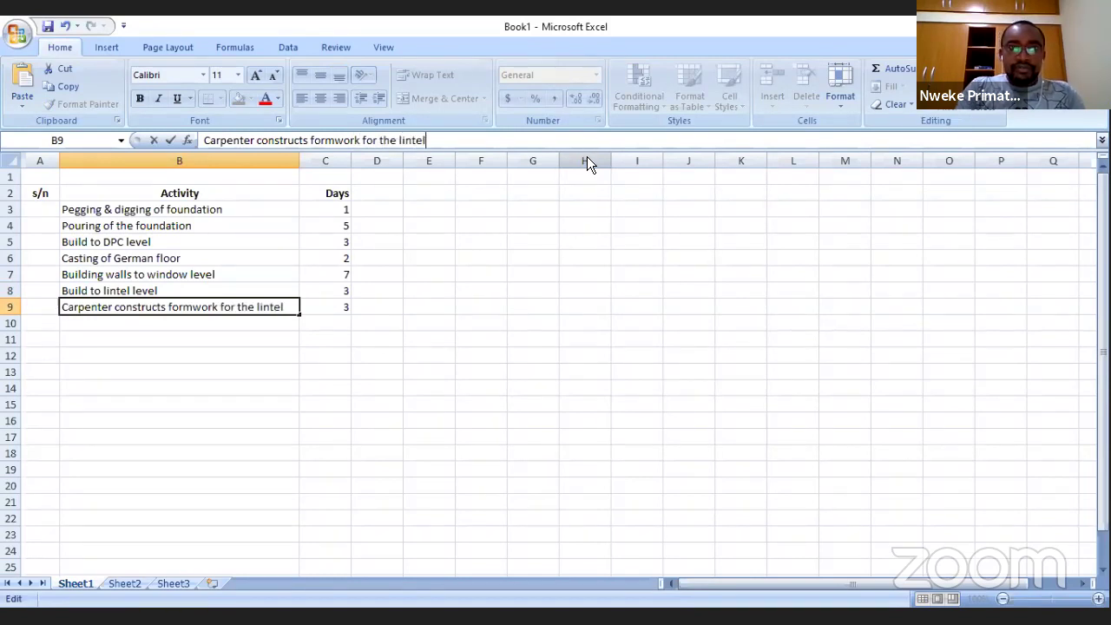
key(Return)
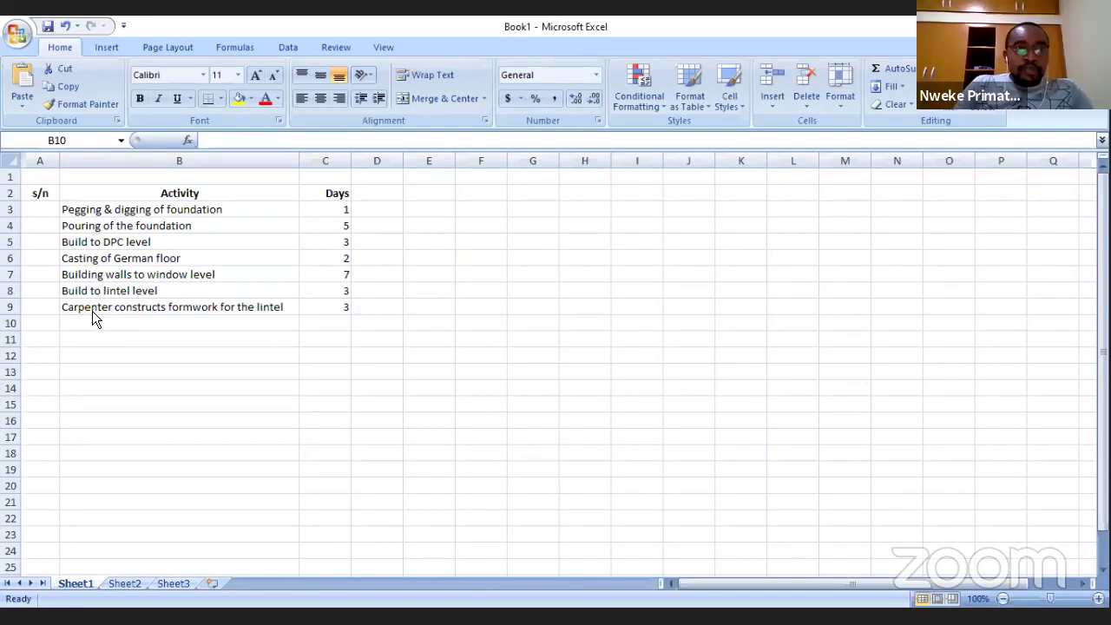
Step: Set the duration of the lintel formwork activity in row 9 to 2 days
click(272, 318)
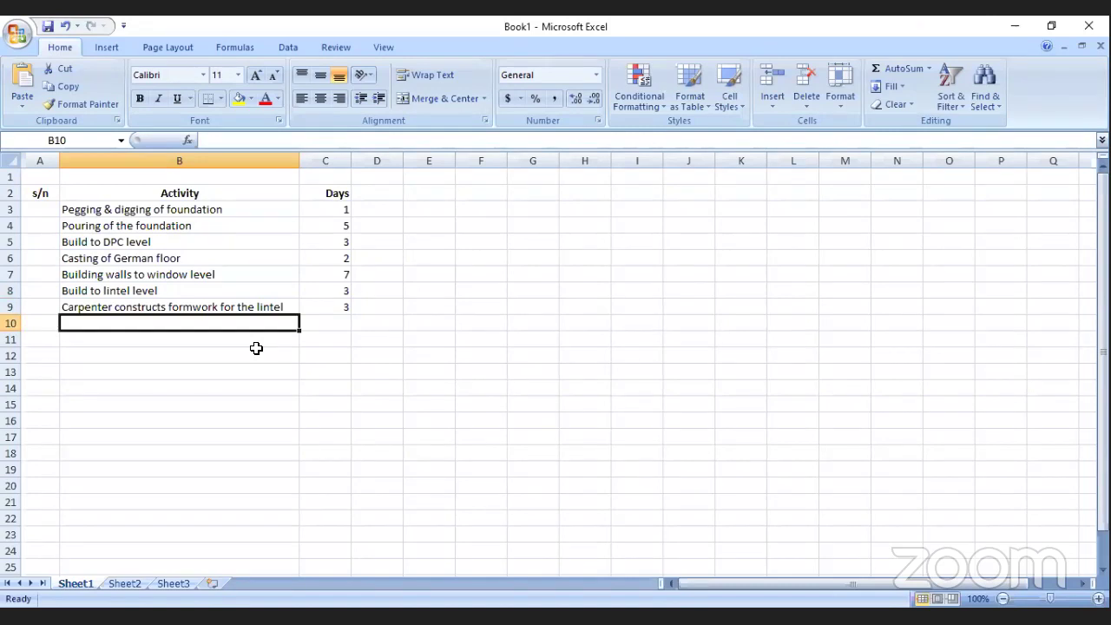
click(326, 309)
text(2)
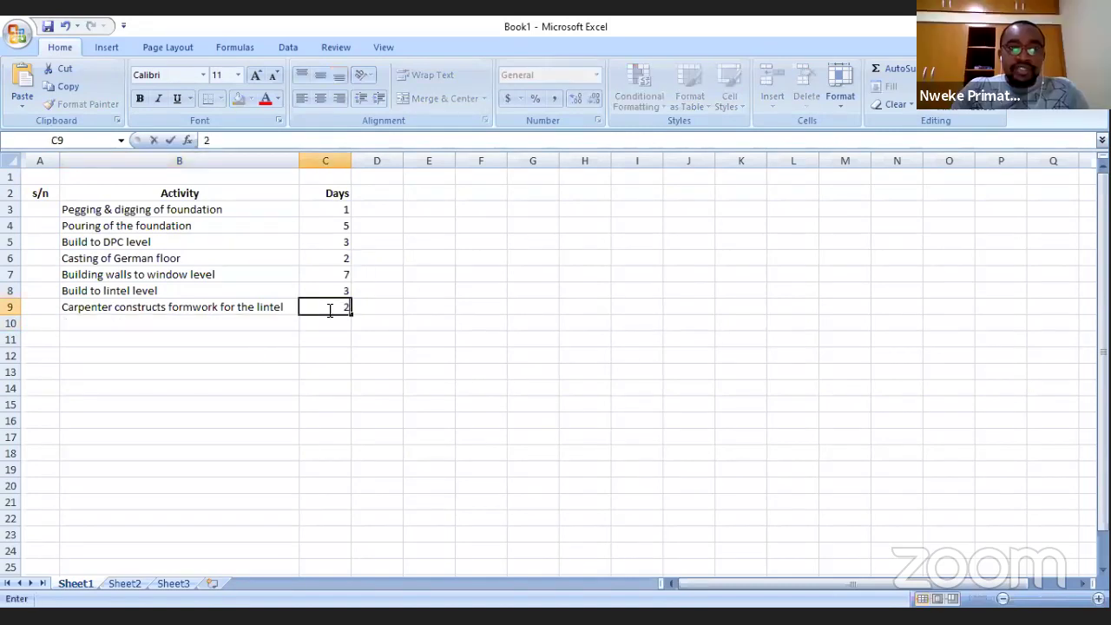
click(150, 319)
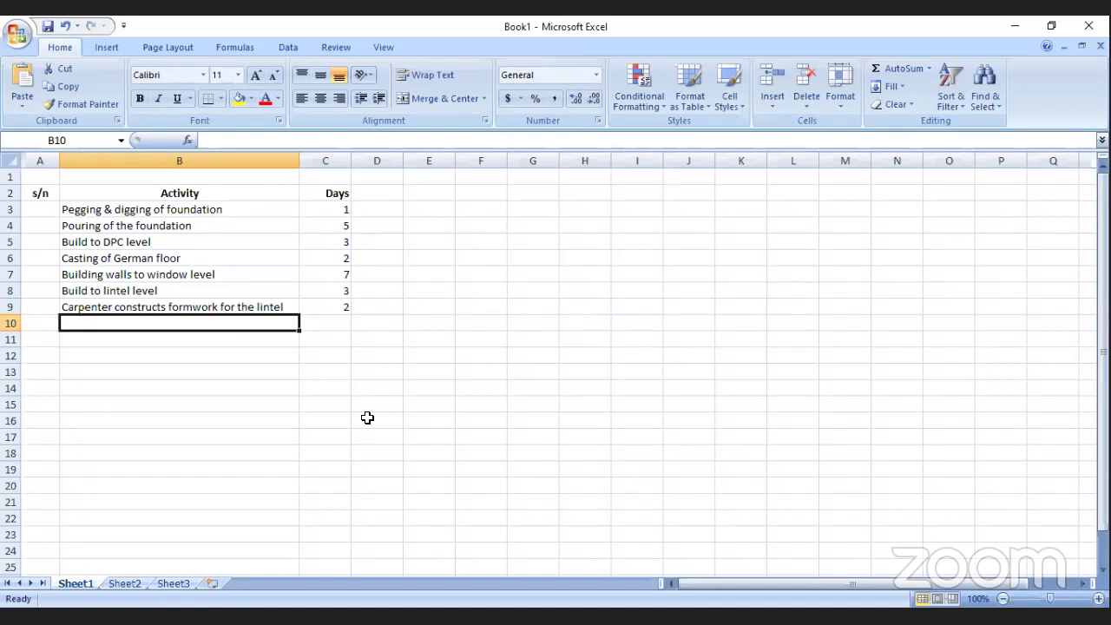
text(Inst)
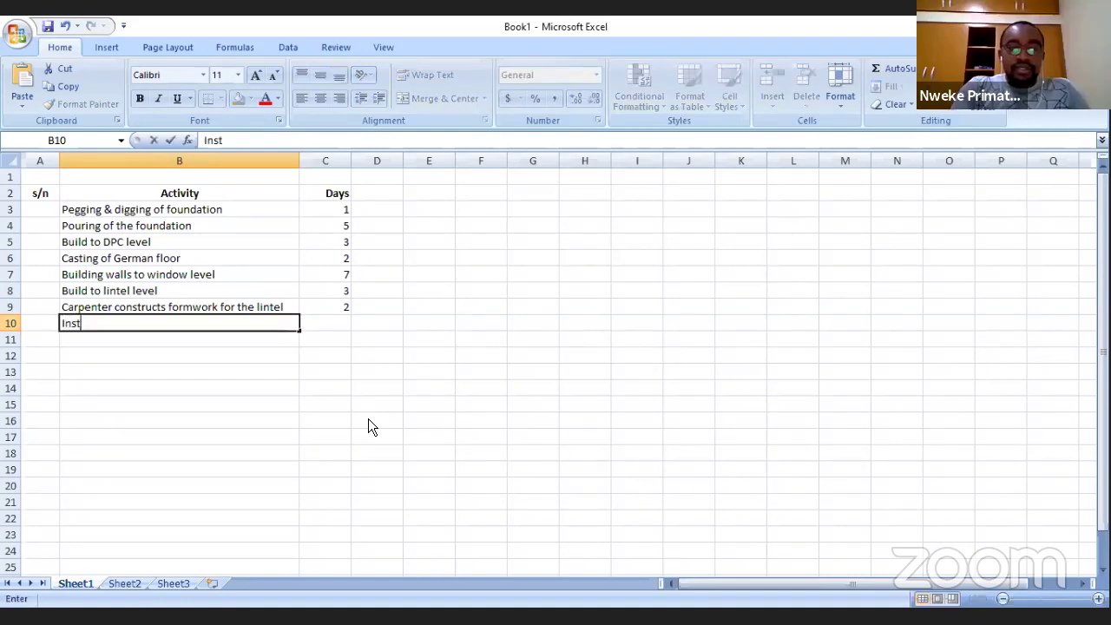
text(all the rods)
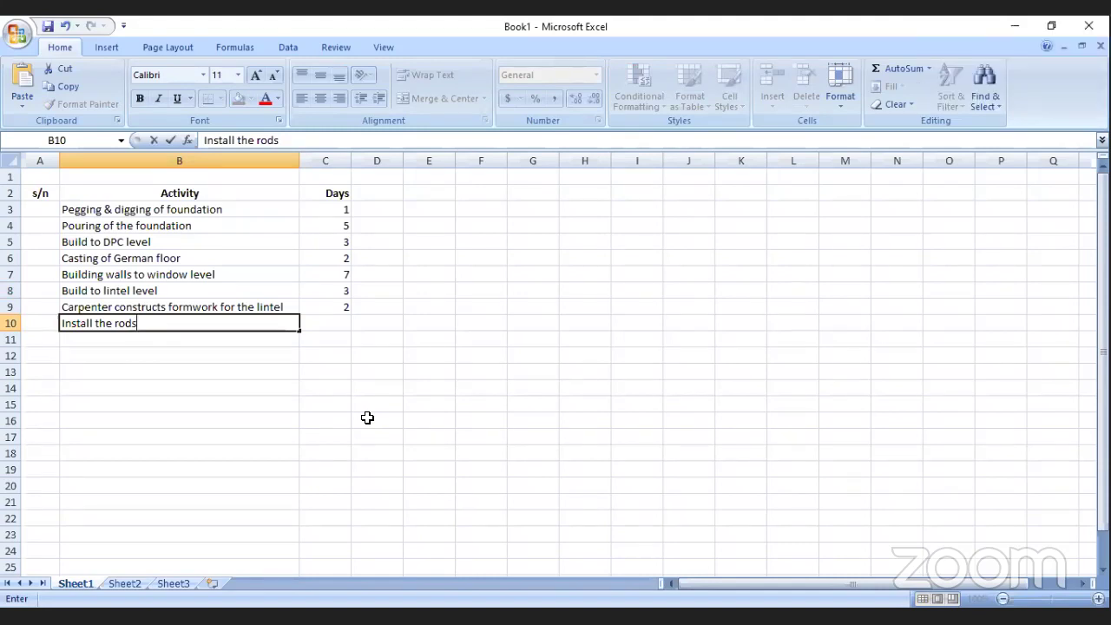
key(BackSpace)
key(BackSpace)
key(BackSpace)
key(BackSpace)
key(BackSpace)
key(BackSpace)
key(BackSpace)
key(BackSpace)
key(BackSpace)
key(BackSpace)
key(BackSpace)
key(BackSpace)
key(BackSpace)
key(BackSpace)
key(BackSpace)
key(BackSpace)
Step: Enter "Iron bender constructs lintel reinforcement" as the activity in row 10
text(Iro)
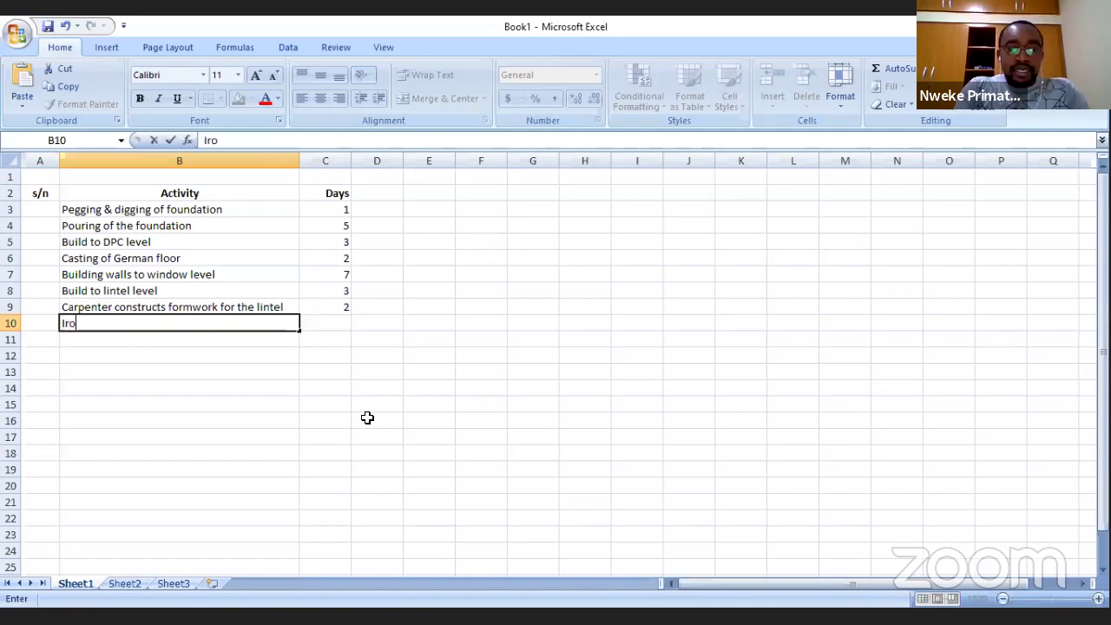
text(n bender)
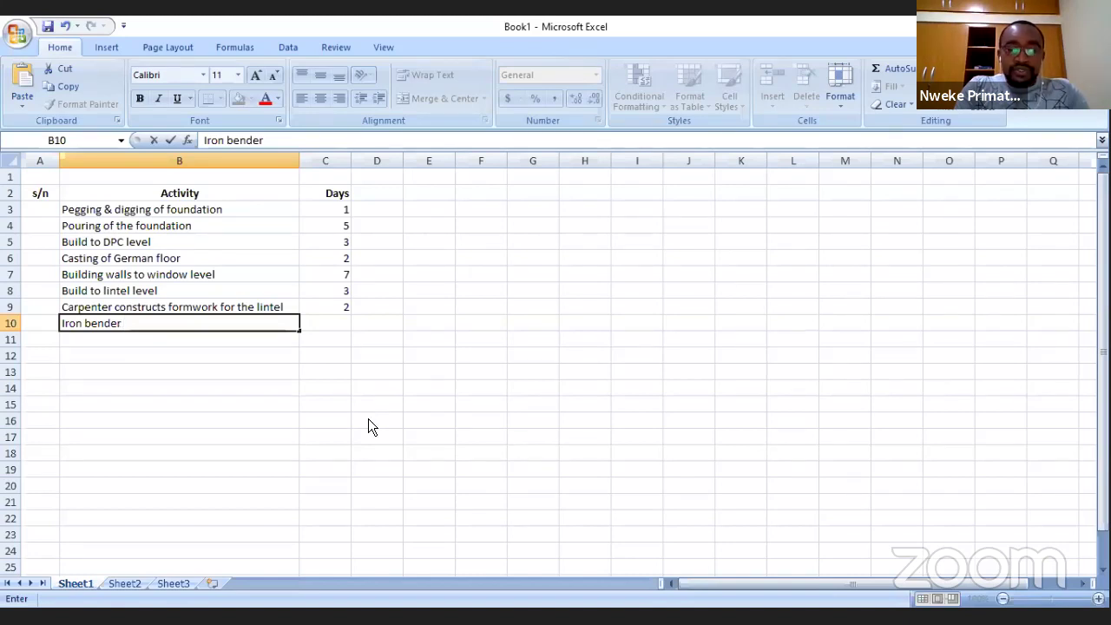
text(construcs)
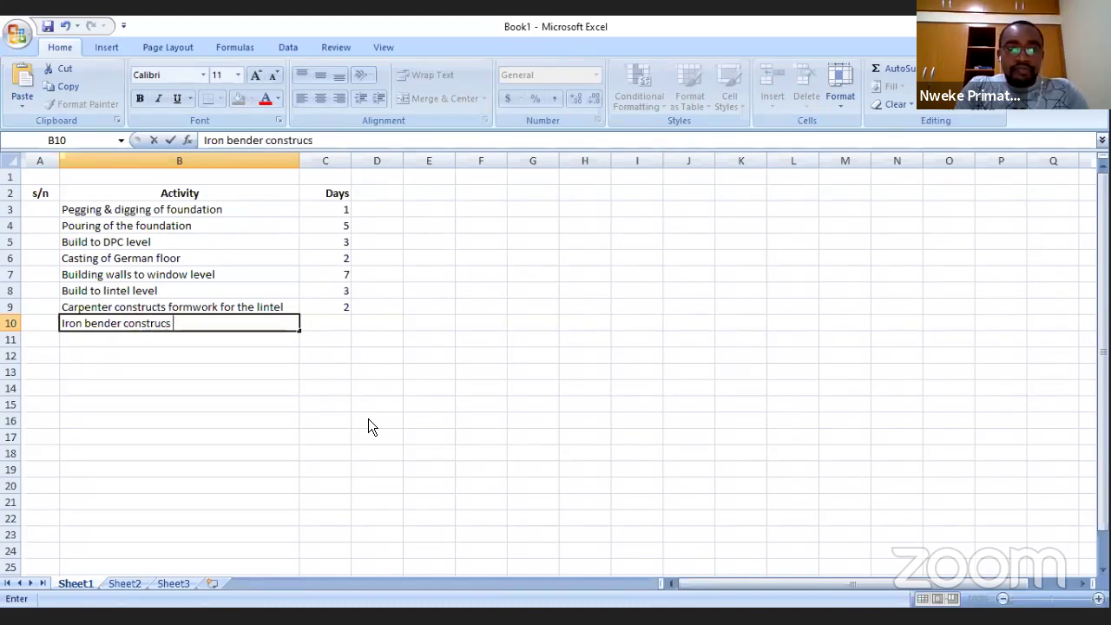
key(BackSpace)
text(ts)
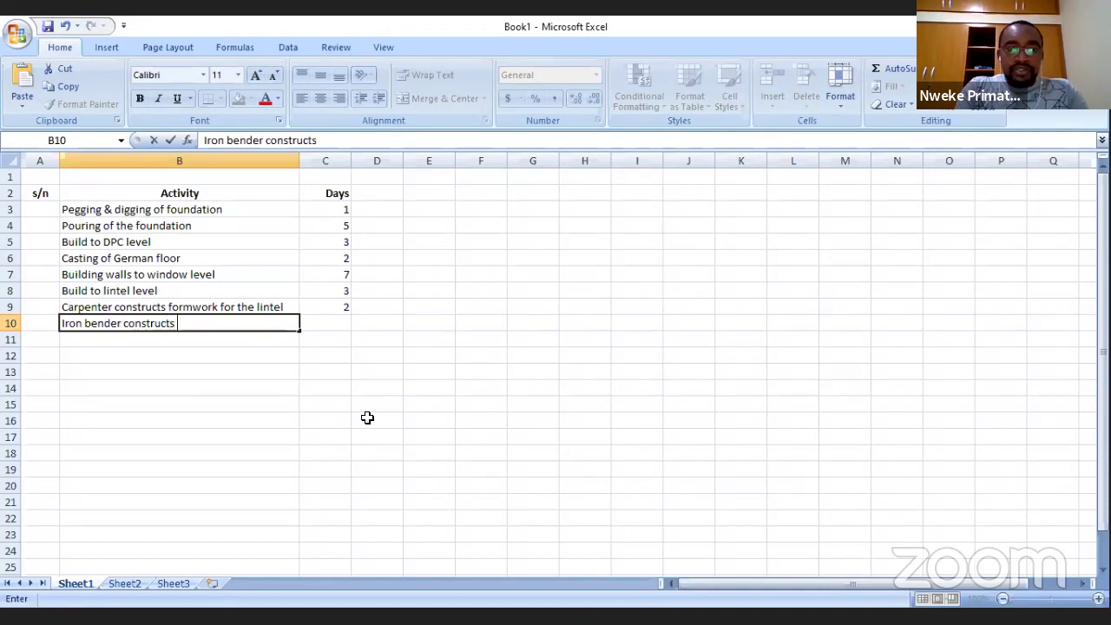
text( lin)
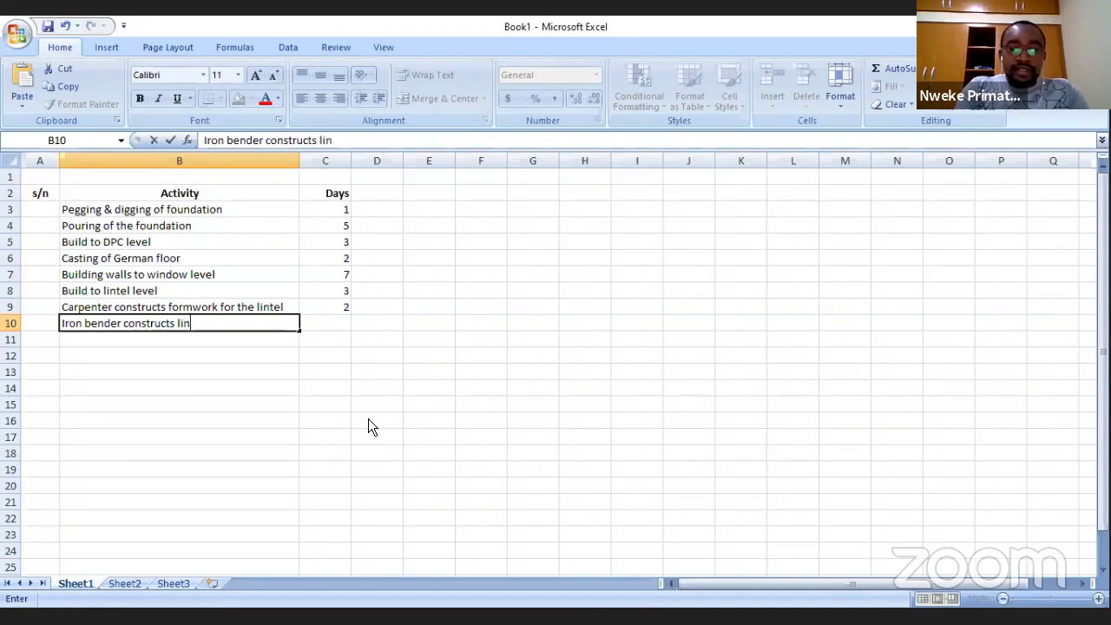
text(tel r)
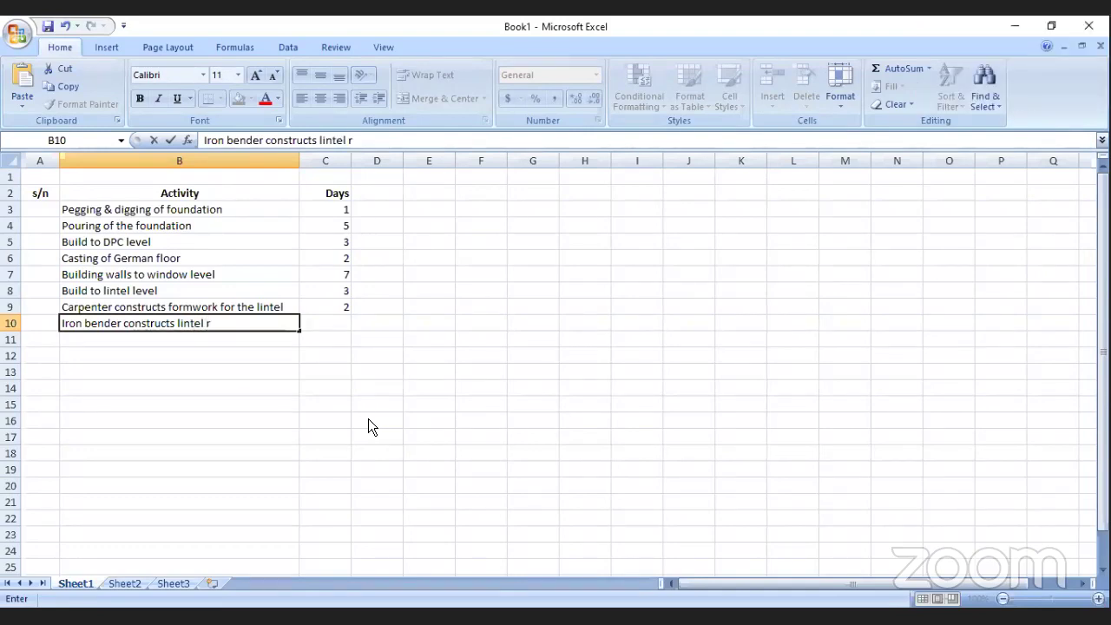
text(ienforcement)
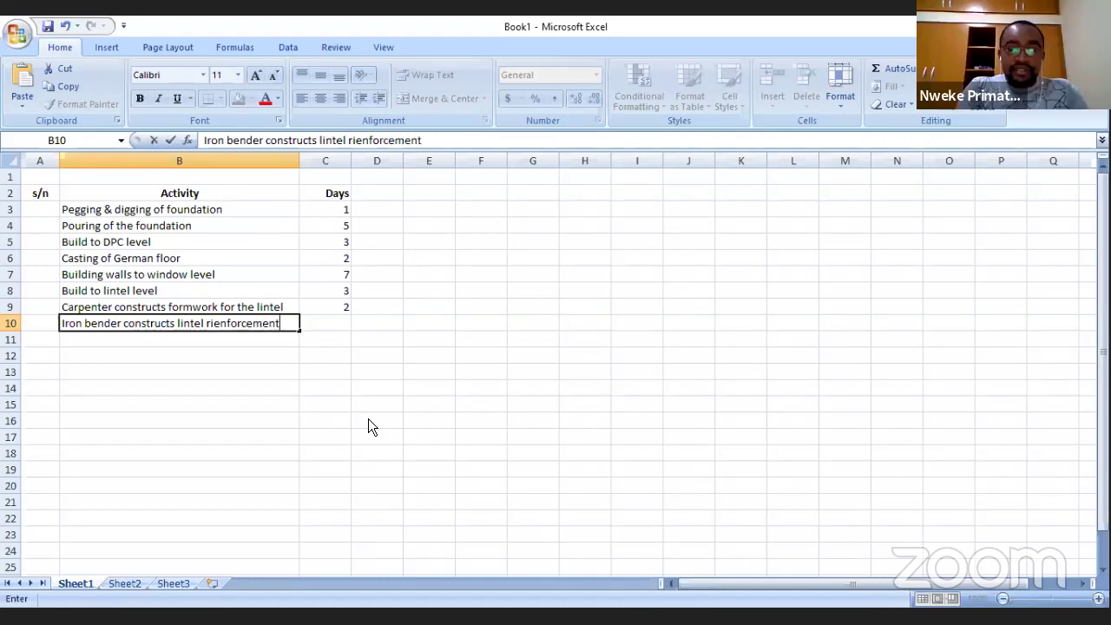
click(356, 140)
key(BackSpace)
key(Right)
text(i)
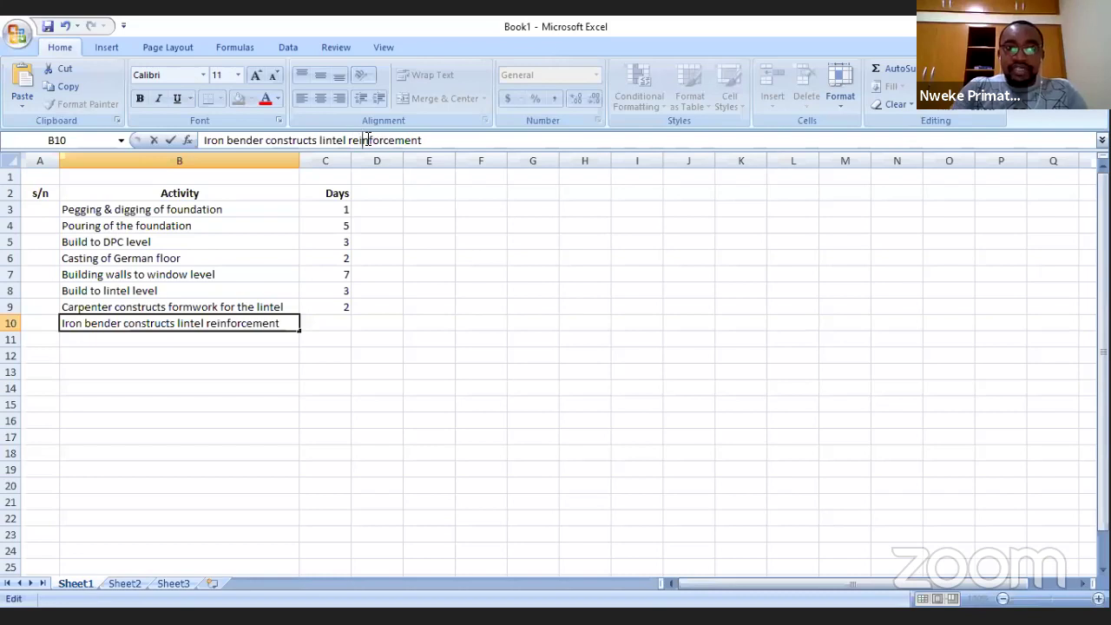
click(189, 338)
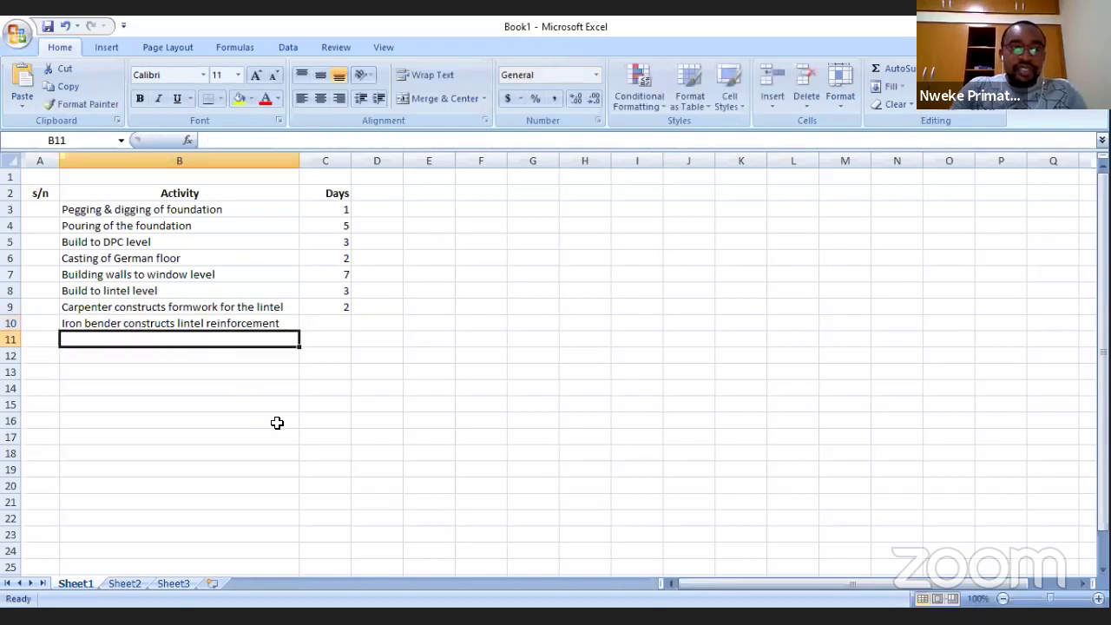
Step: Set the duration of the iron bender's lintel reinforcement activity in row 10 to 1 day
key(Up)
key(Right)
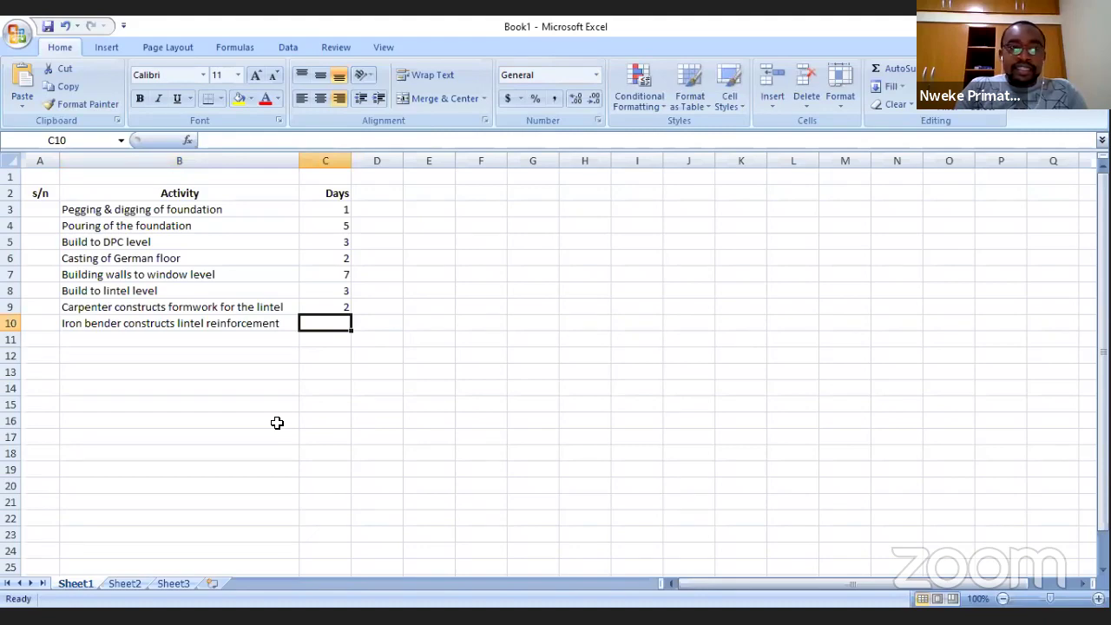
text(2)
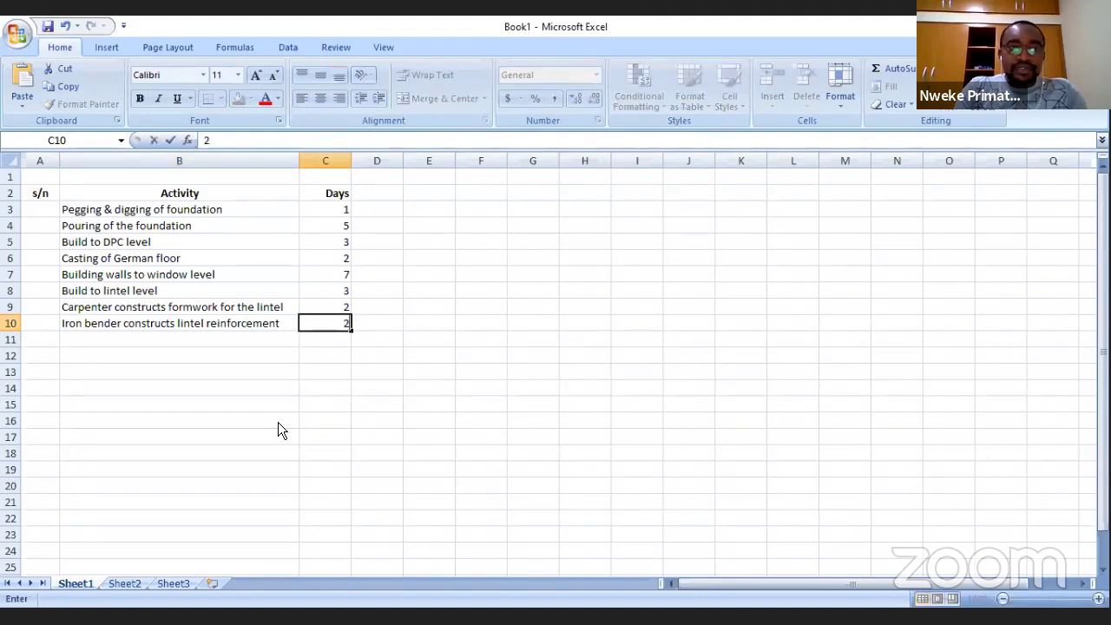
key(Return)
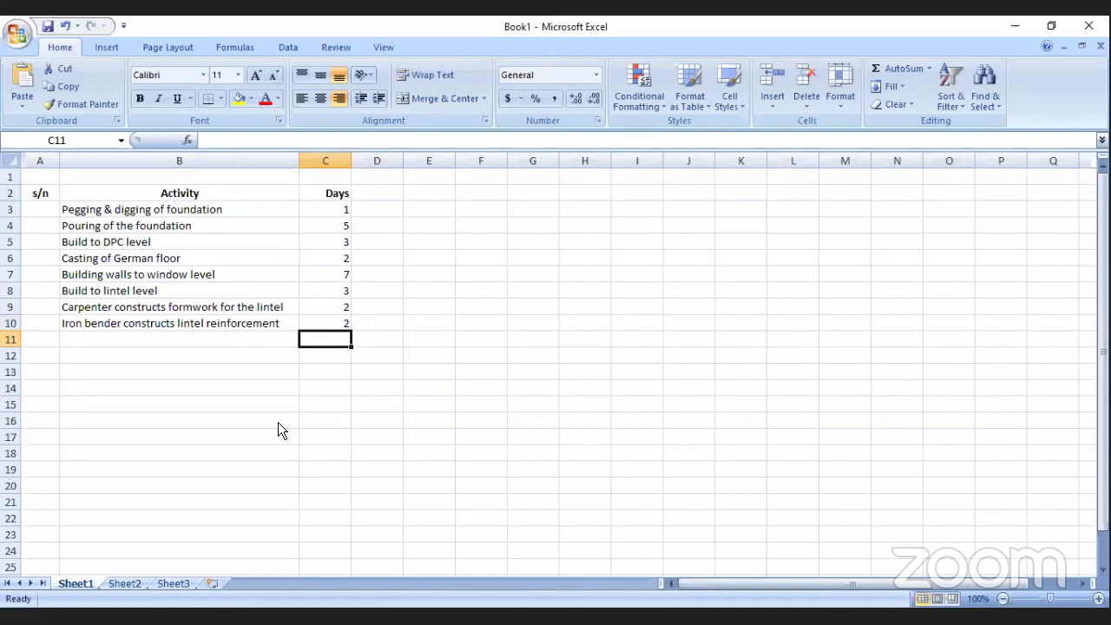
key(Up)
text(1)
key(Return)
key(Left)
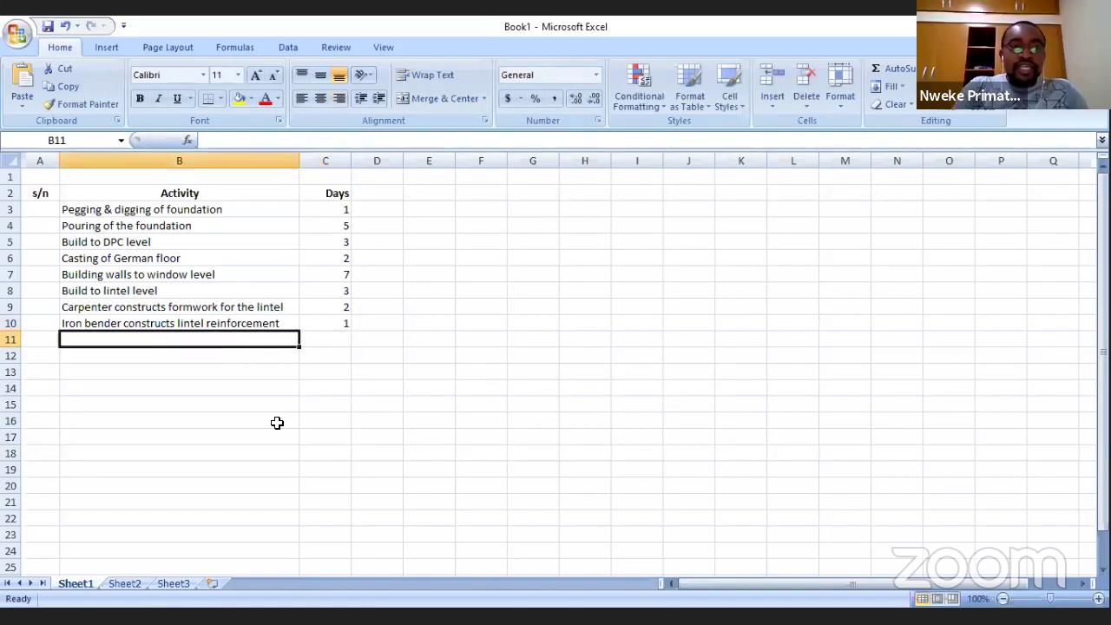
Step: Enter "Install the reinforcement" as the activity in row 11
text(In)
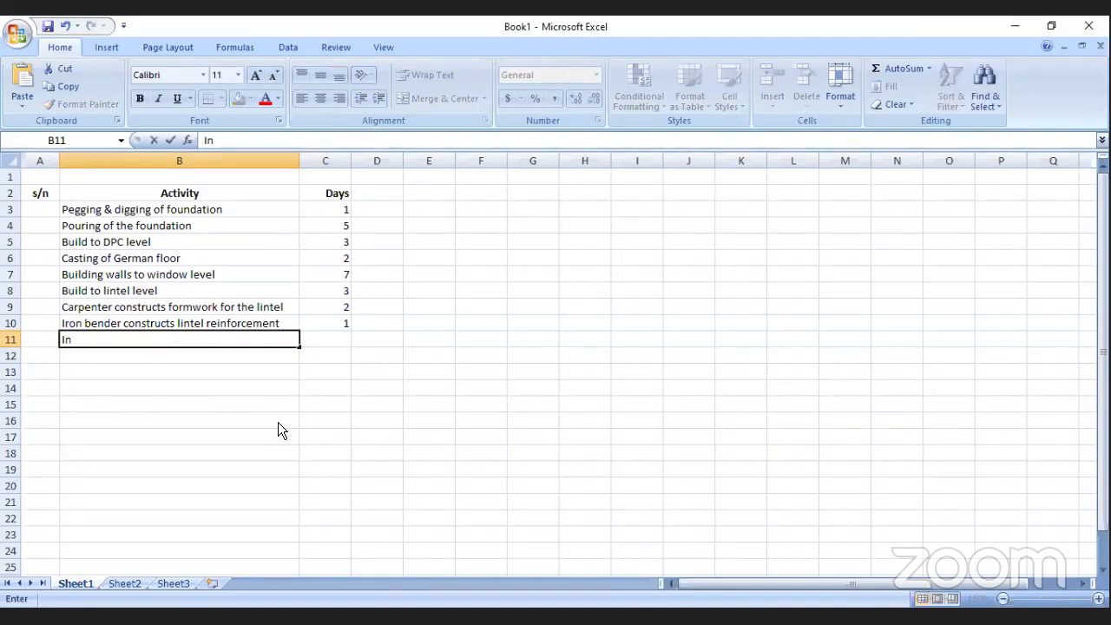
text(stall the)
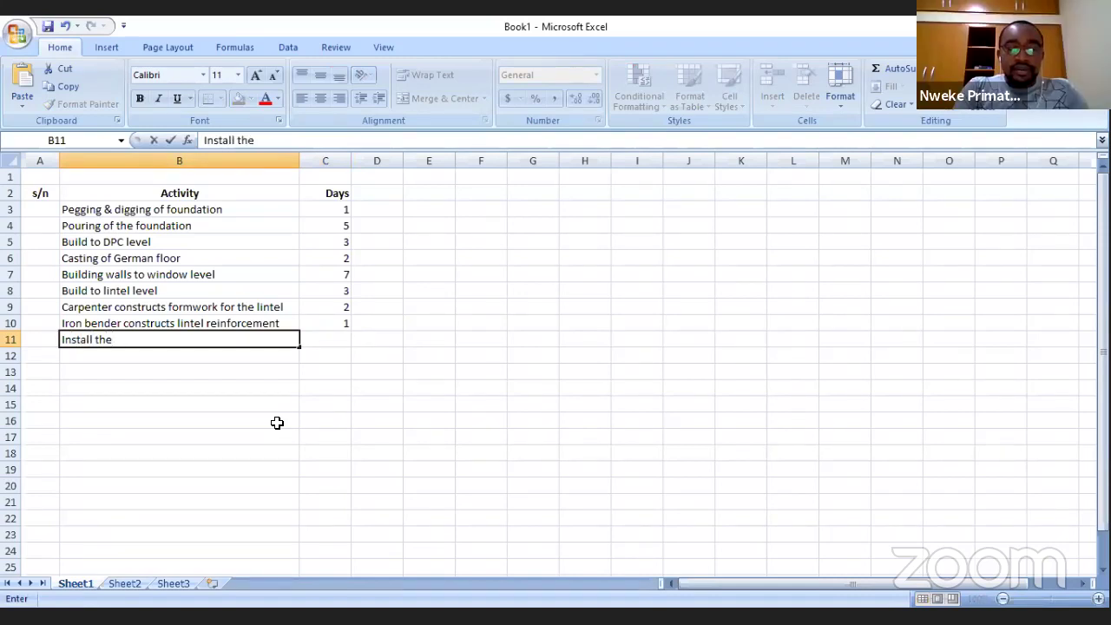
text( lint)
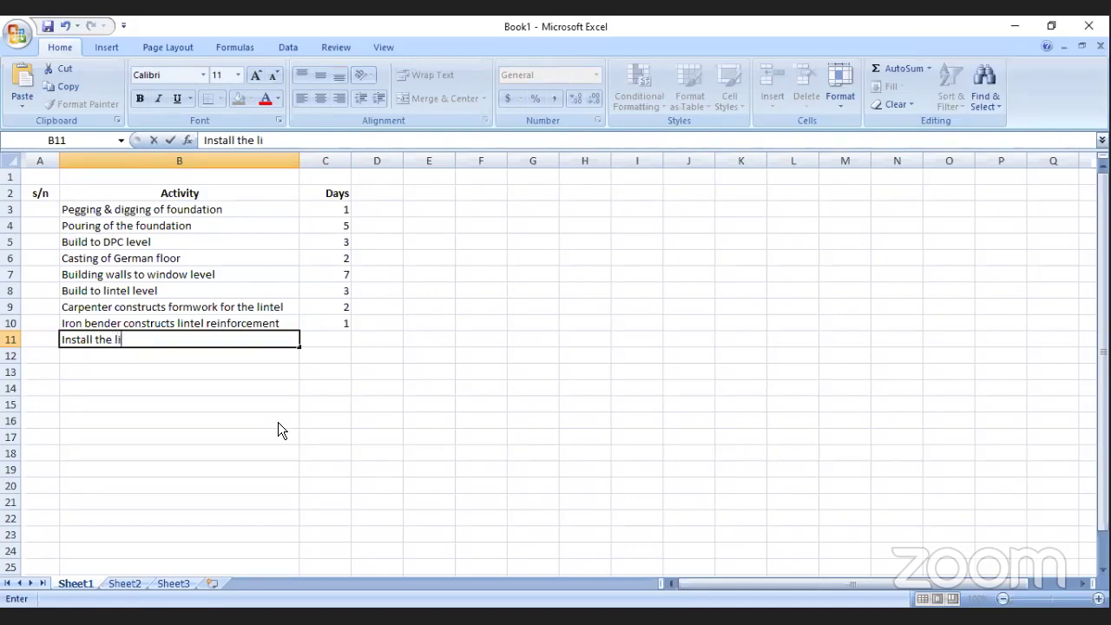
key(BackSpace)
key(BackSpace)
key(BackSpace)
key(BackSpace)
text(rienfor)
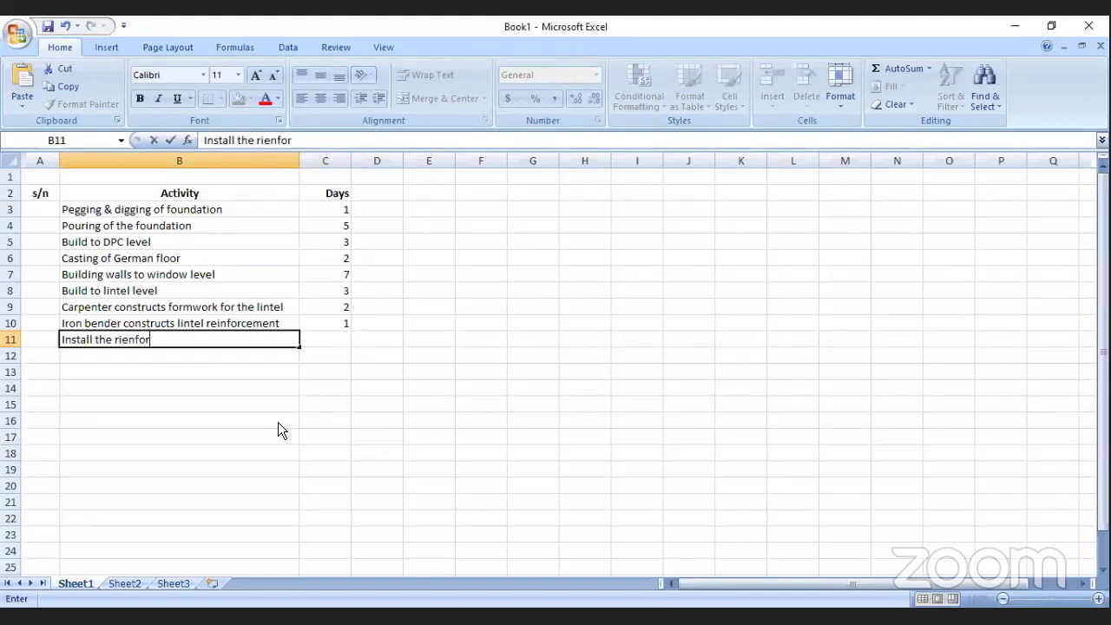
text(cemenf)
key(BackSpace)
text(t)
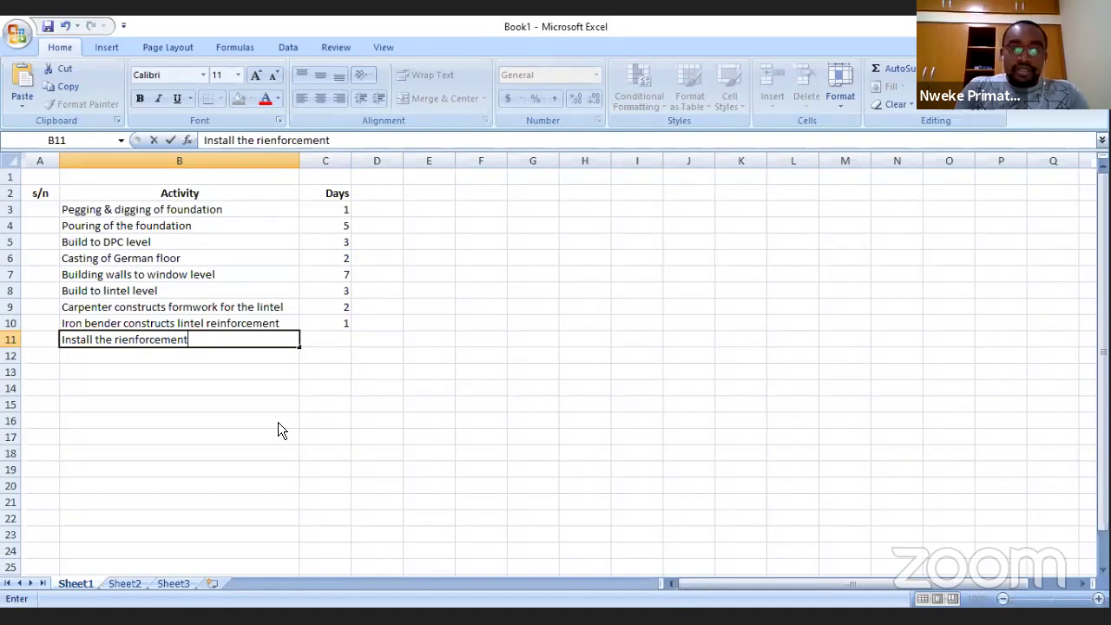
click(269, 141)
key(BackSpace)
key(BackSpace)
text(ei)
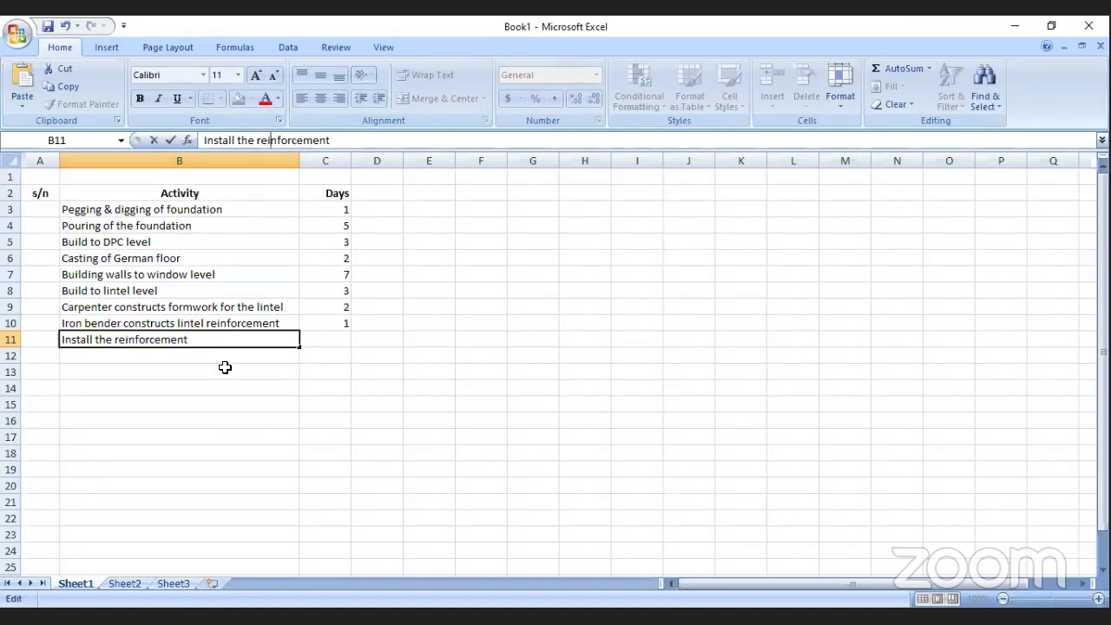
Step: Change the activity in row 11 to "Install the window reinforcement"
click(258, 141)
text(win)
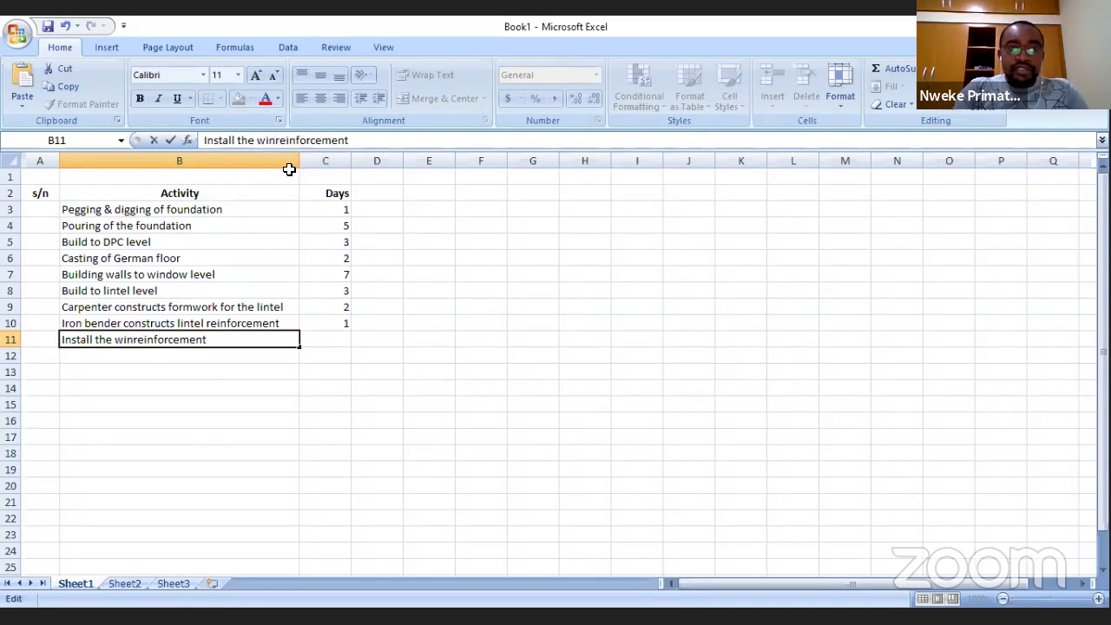
text(dow)
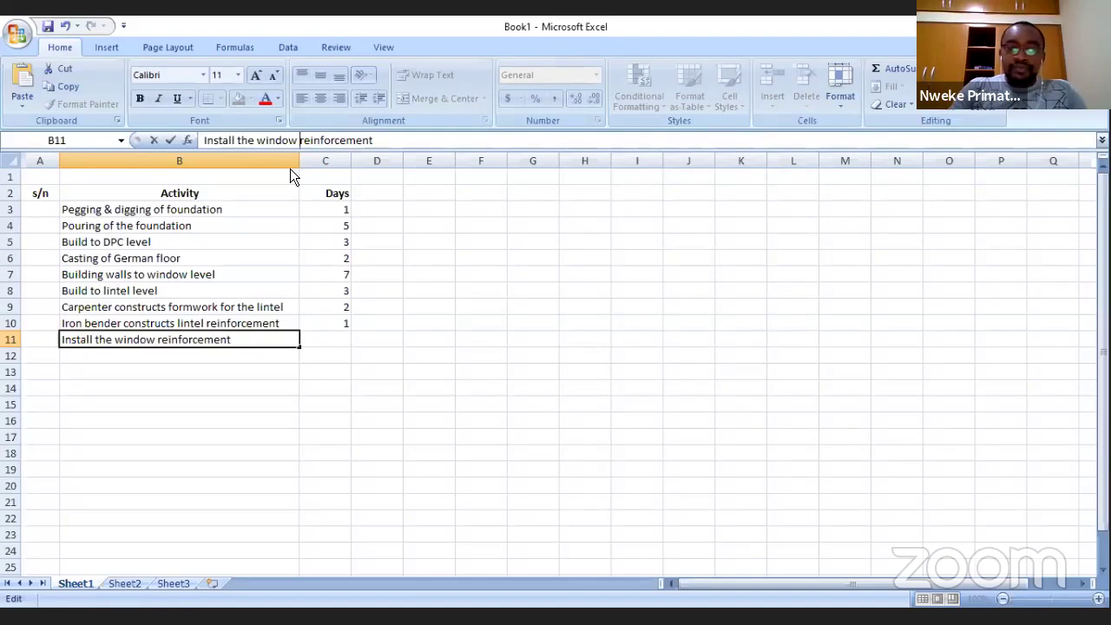
key(Return)
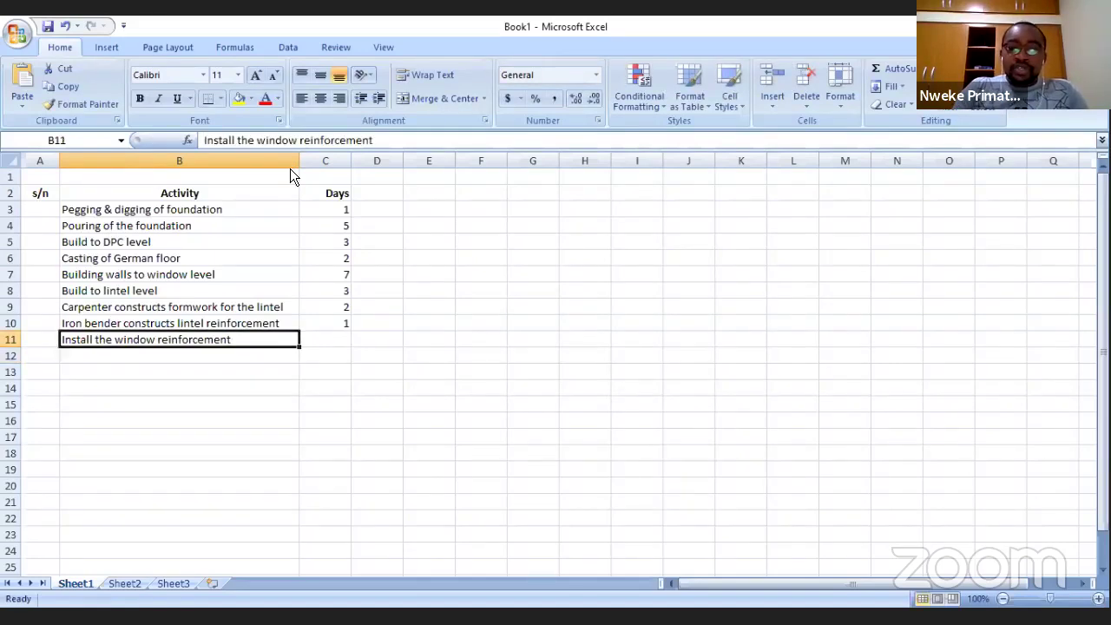
Step: Set the duration of the window reinforcement activity in row 11 to 1 day
key(Up)
key(Right)
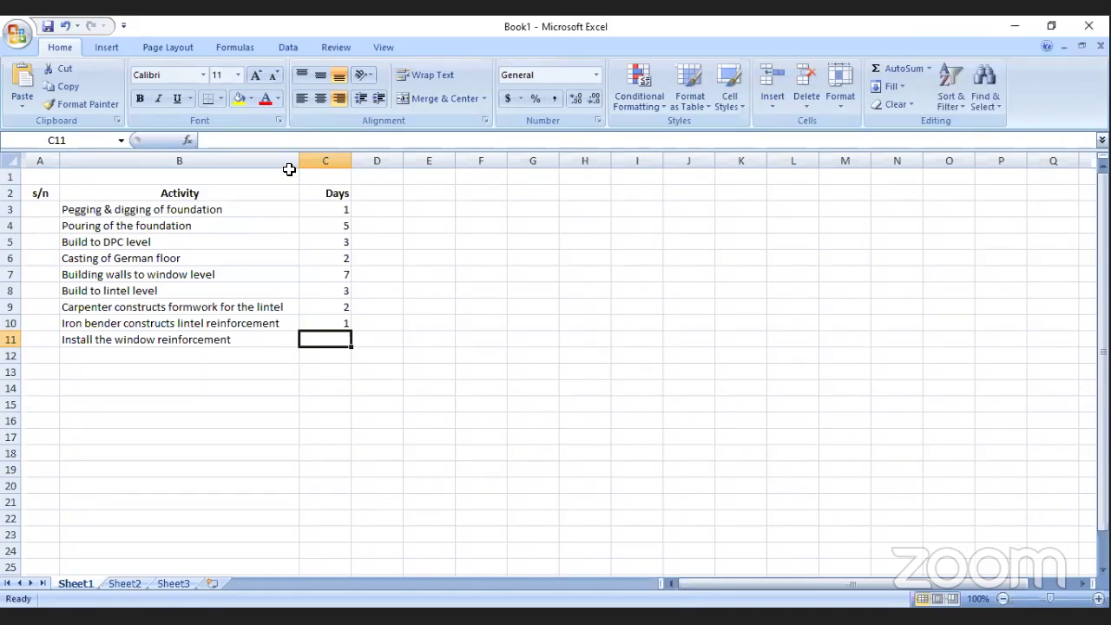
text(1)
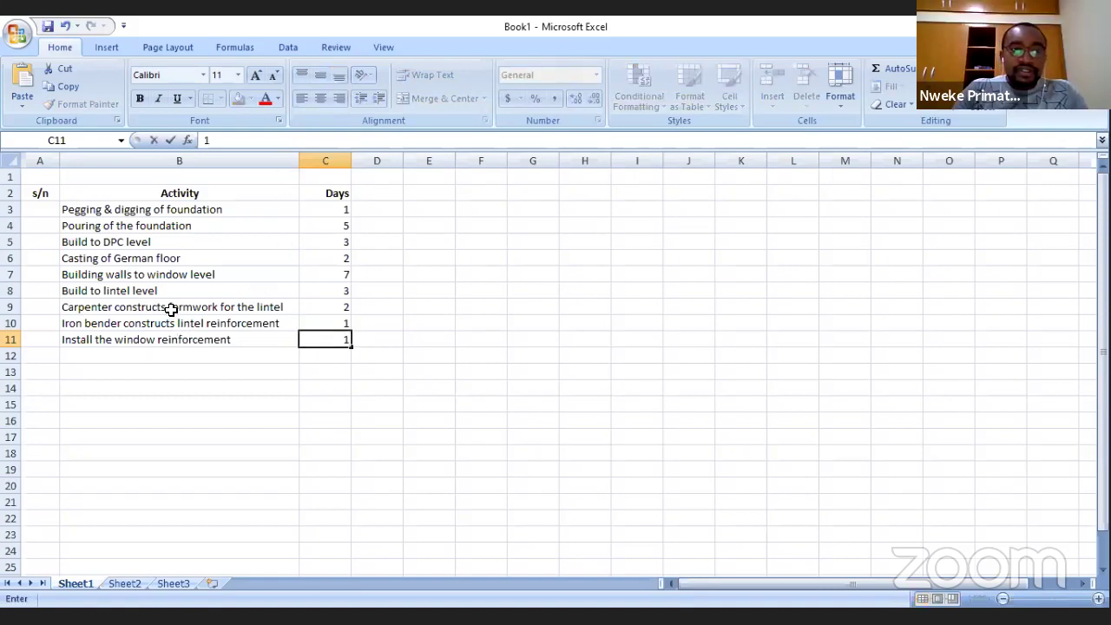
click(190, 351)
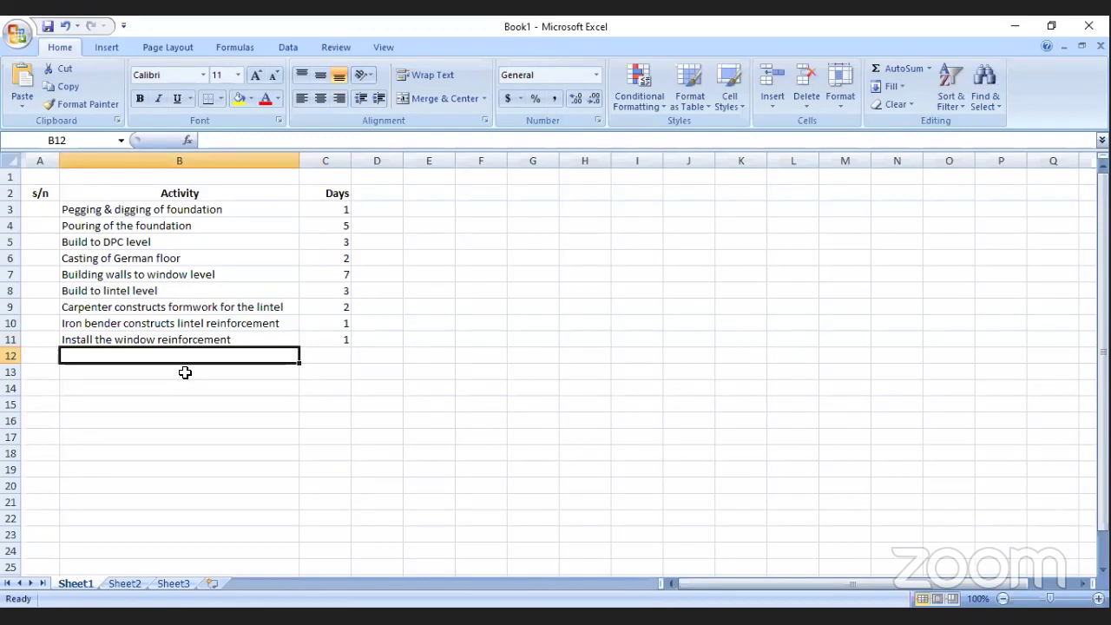
Step: Enter "Casting of lintel" as the activity in row 12 with a duration of 1 day
text(C)
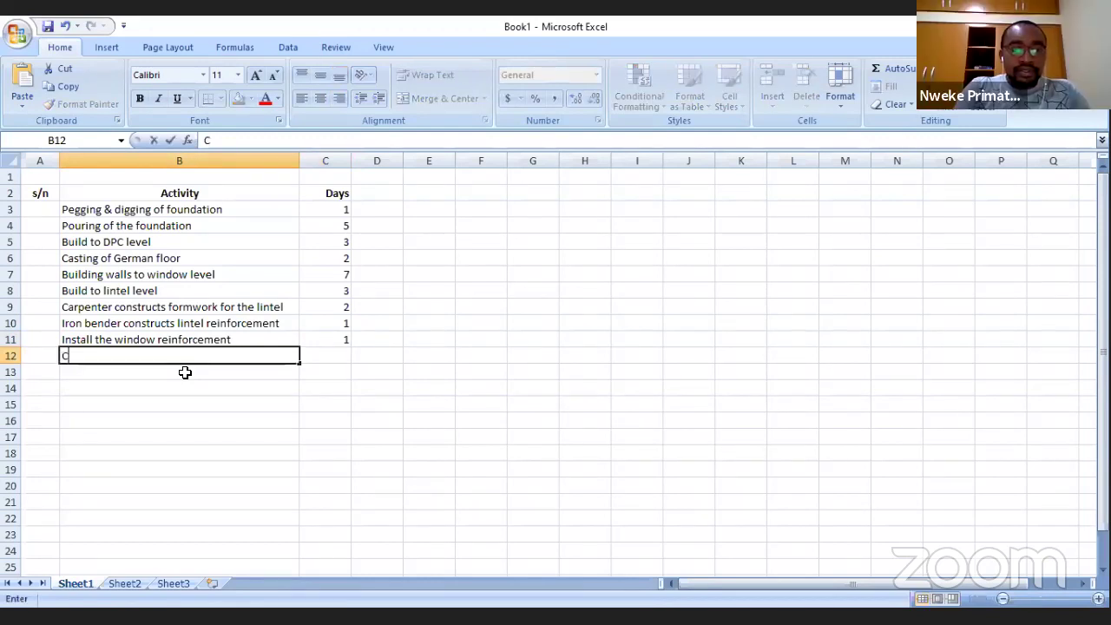
text(asting o)
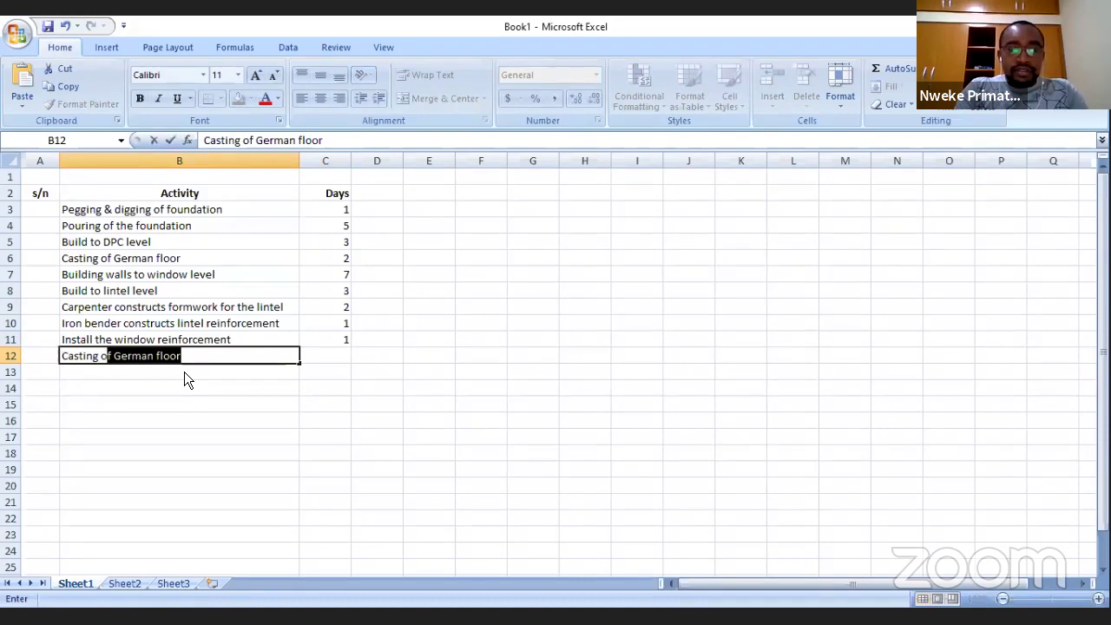
text(f lintel)
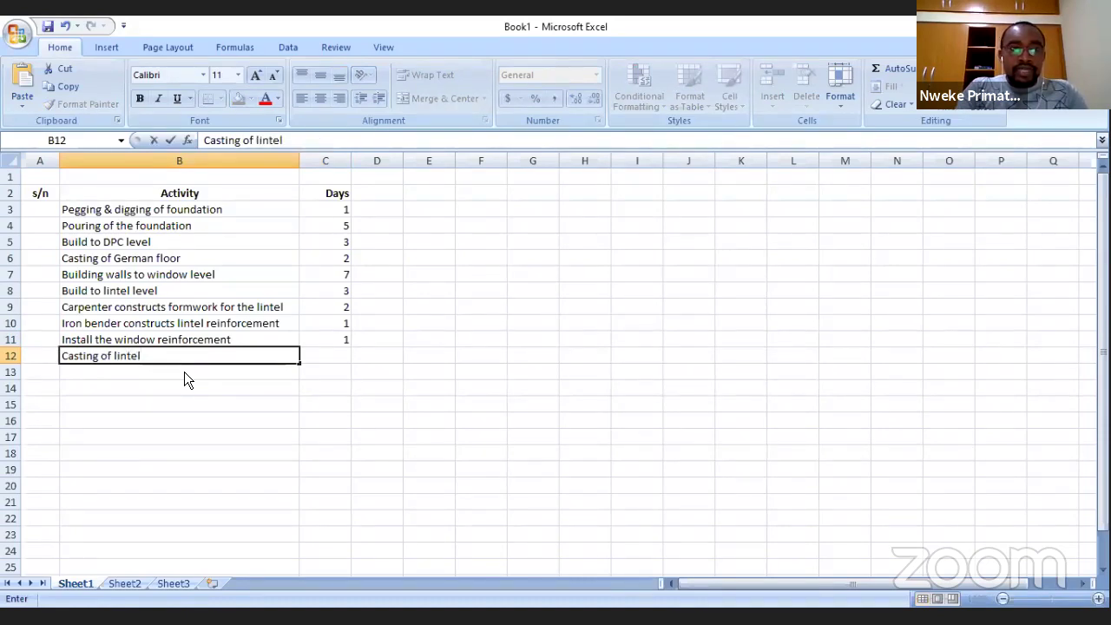
key(Tab)
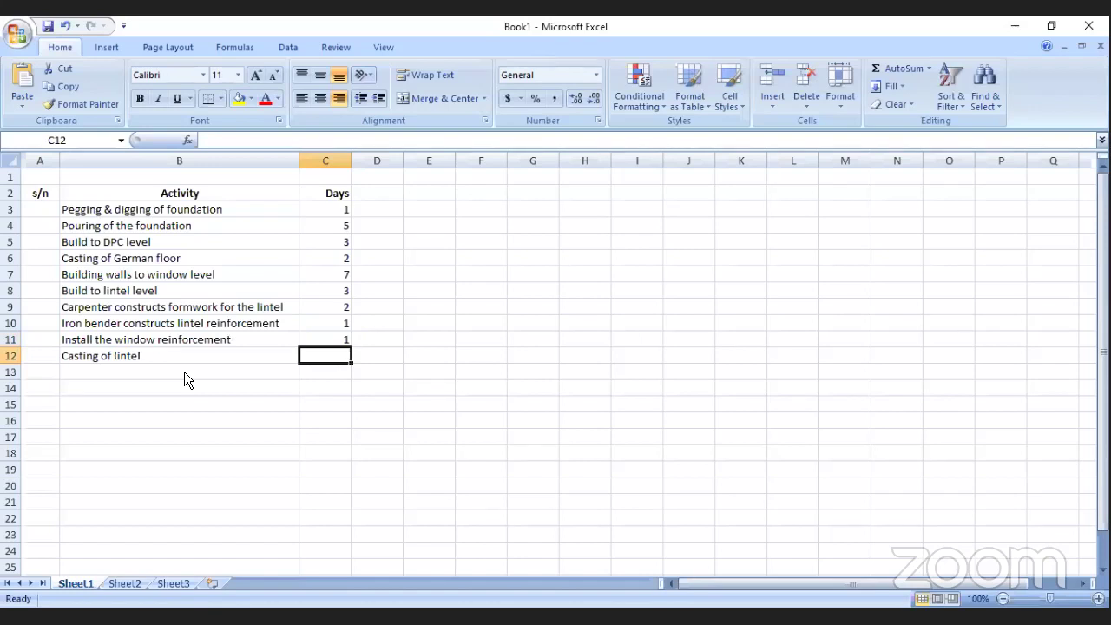
text(1)
click(184, 372)
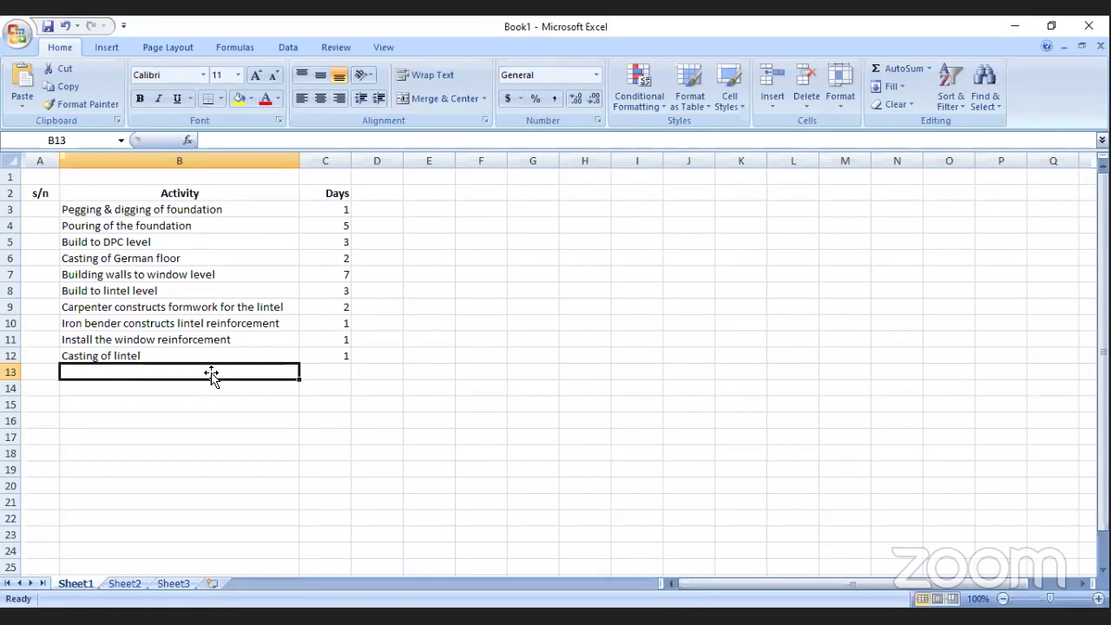
Step: Change the duration of the lintel casting activity in row 12 to 4 days
click(326, 356)
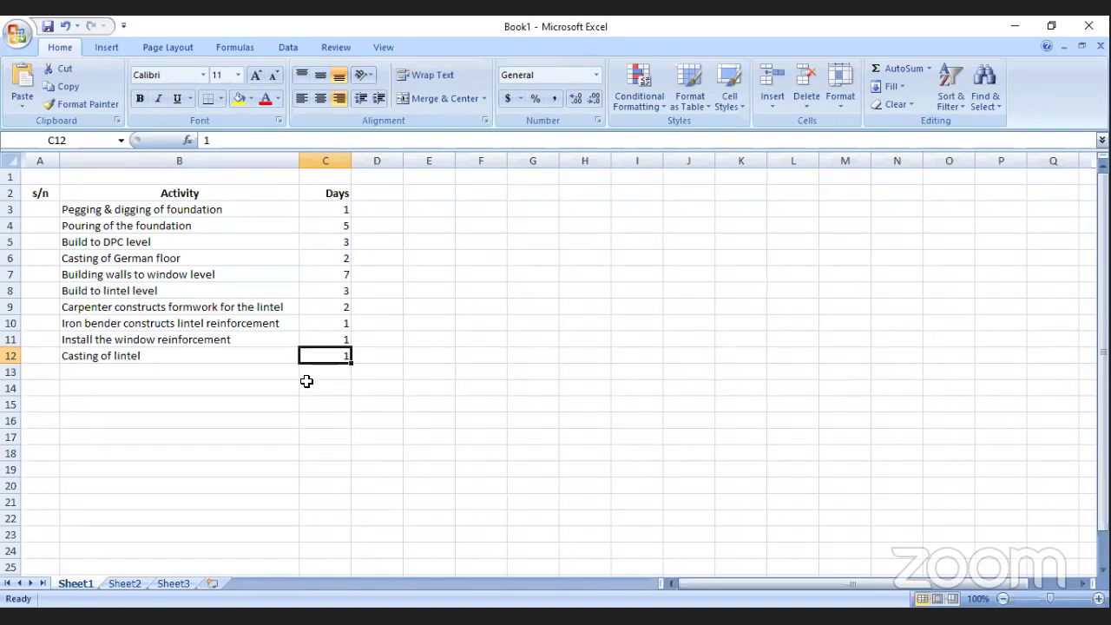
text(4)
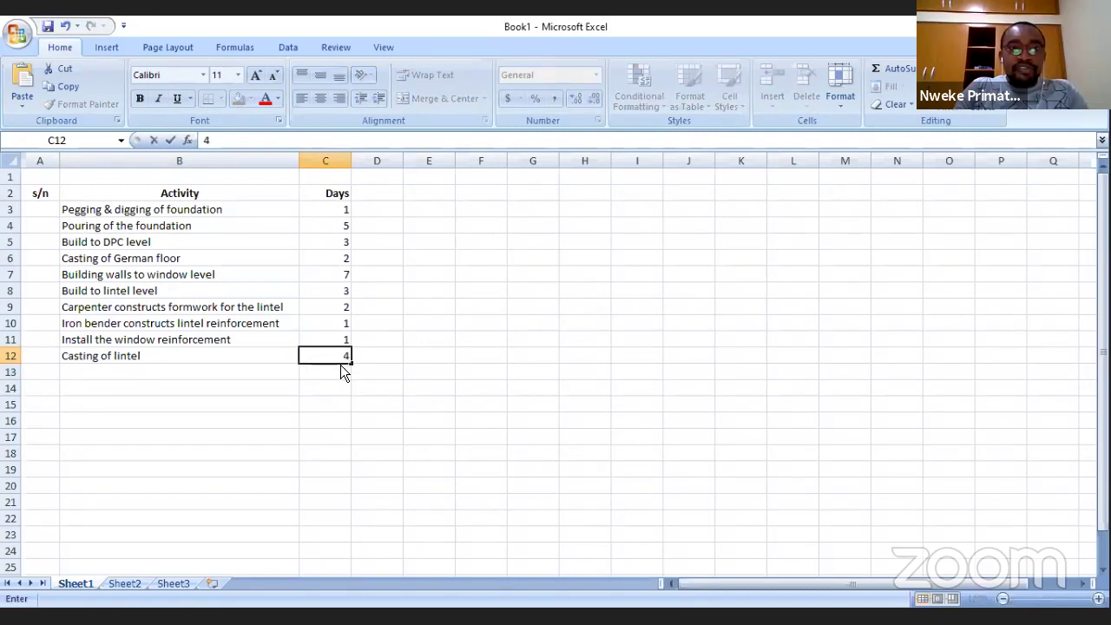
click(241, 374)
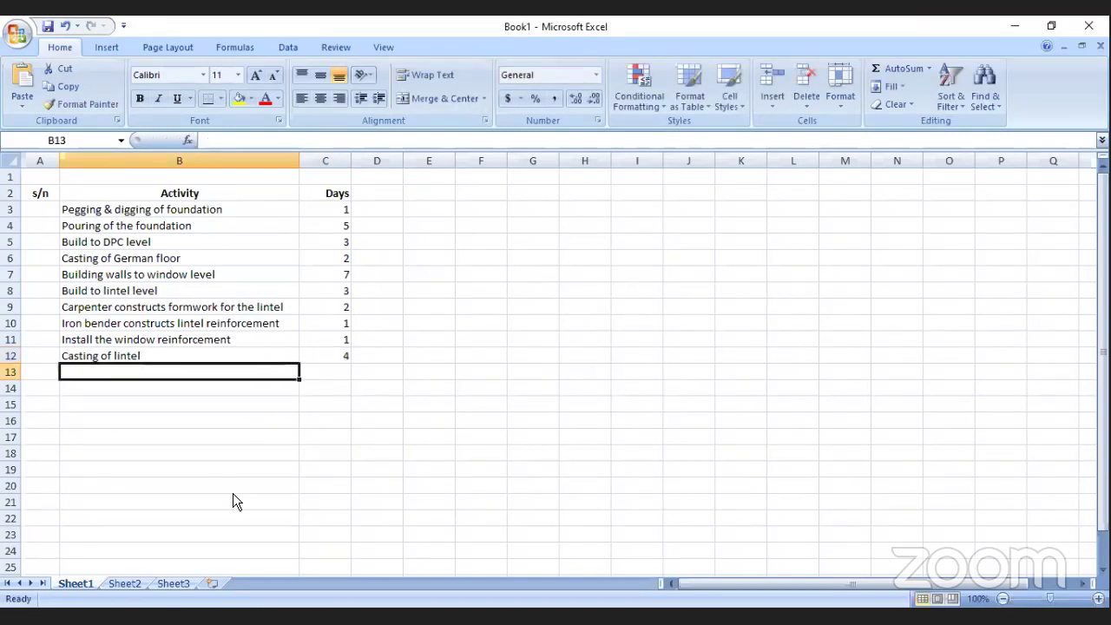
Step: Enter "Build to roof level" as the activity in row 13 with a duration of 2 days
text(Build to ro)
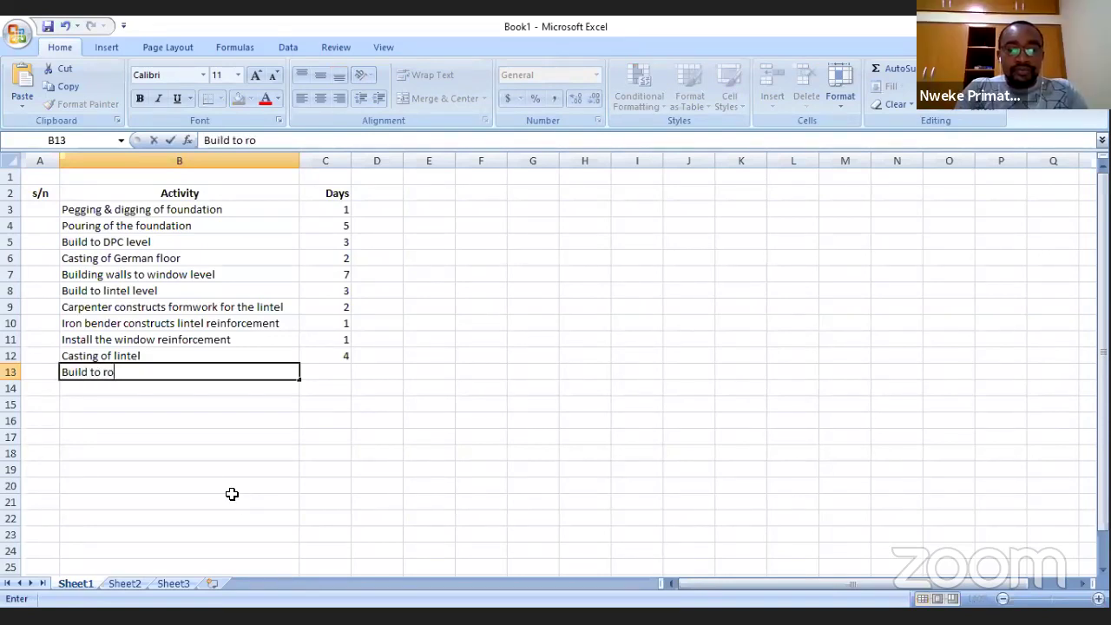
text(of level)
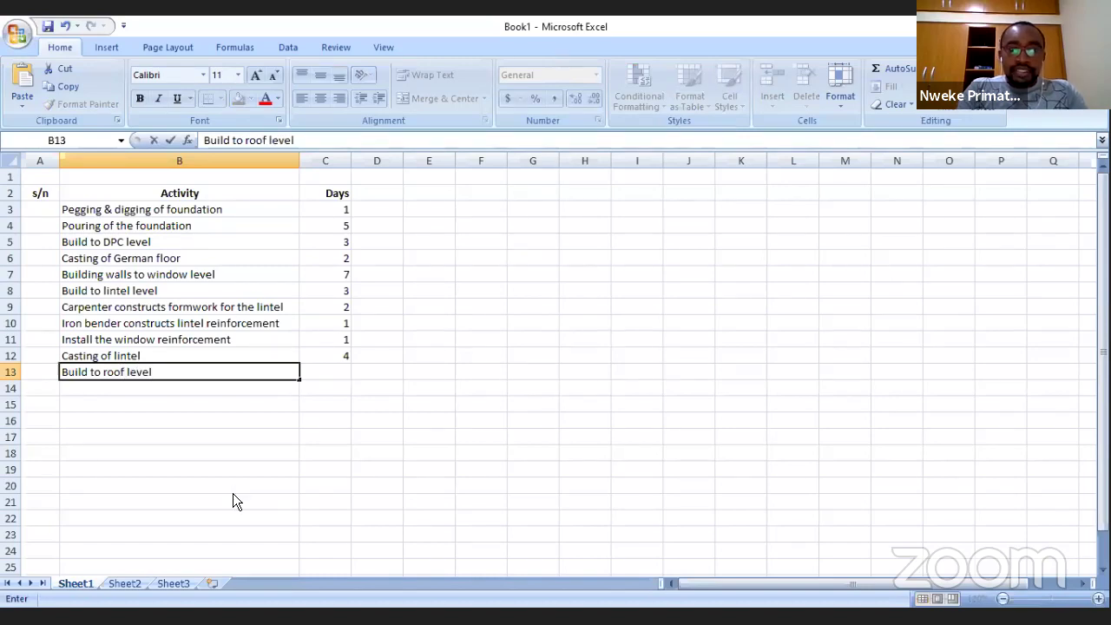
key(Tab)
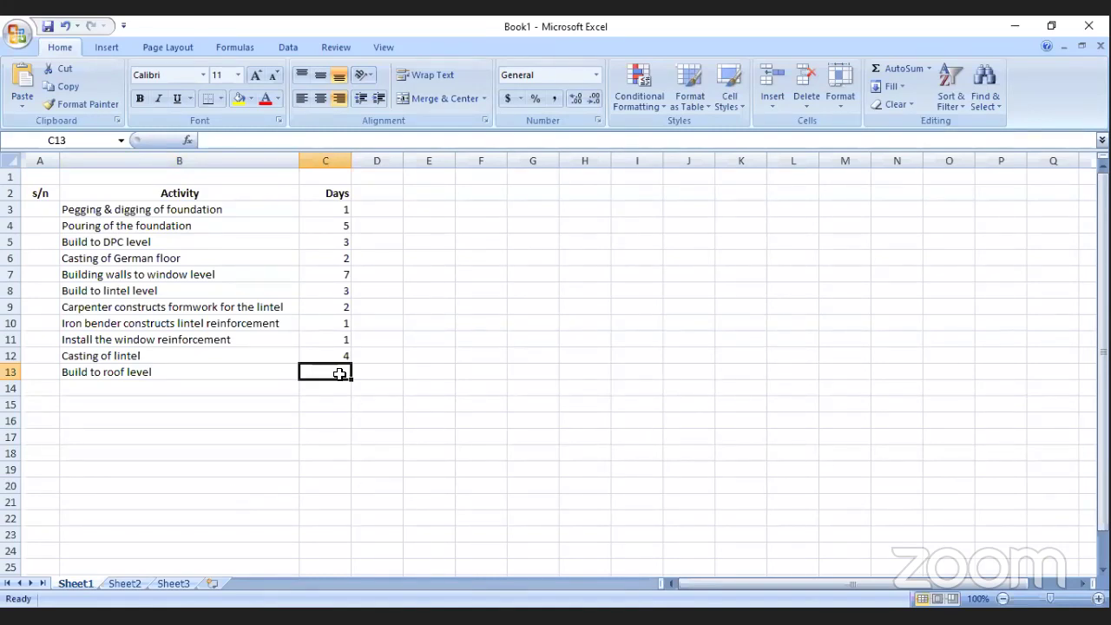
text(2)
click(227, 376)
click(210, 384)
key(alt+Tab)
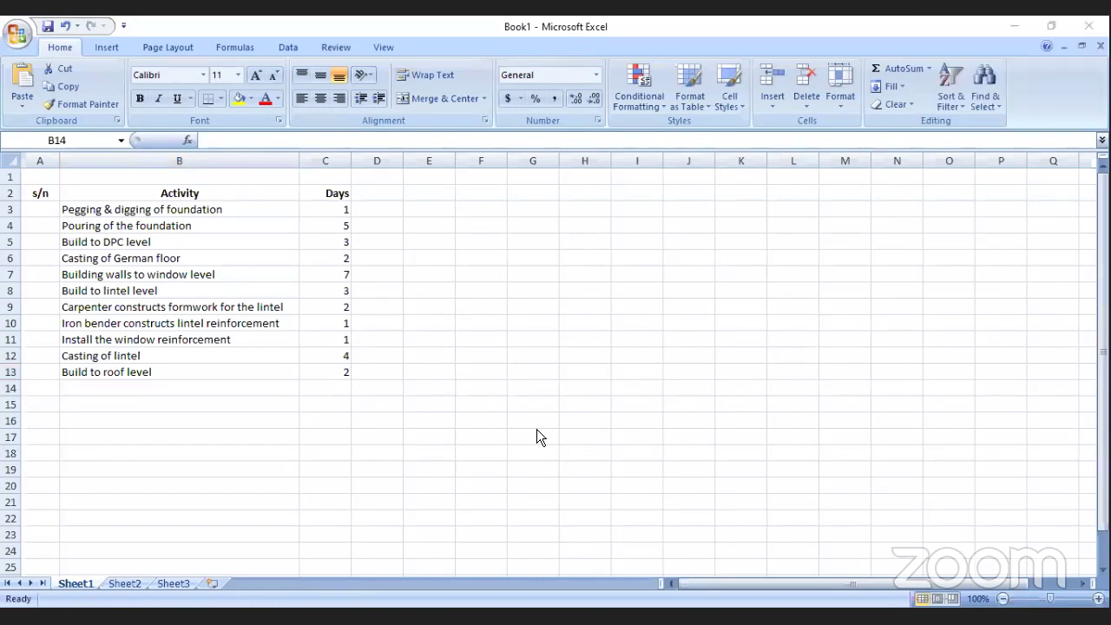
click(137, 390)
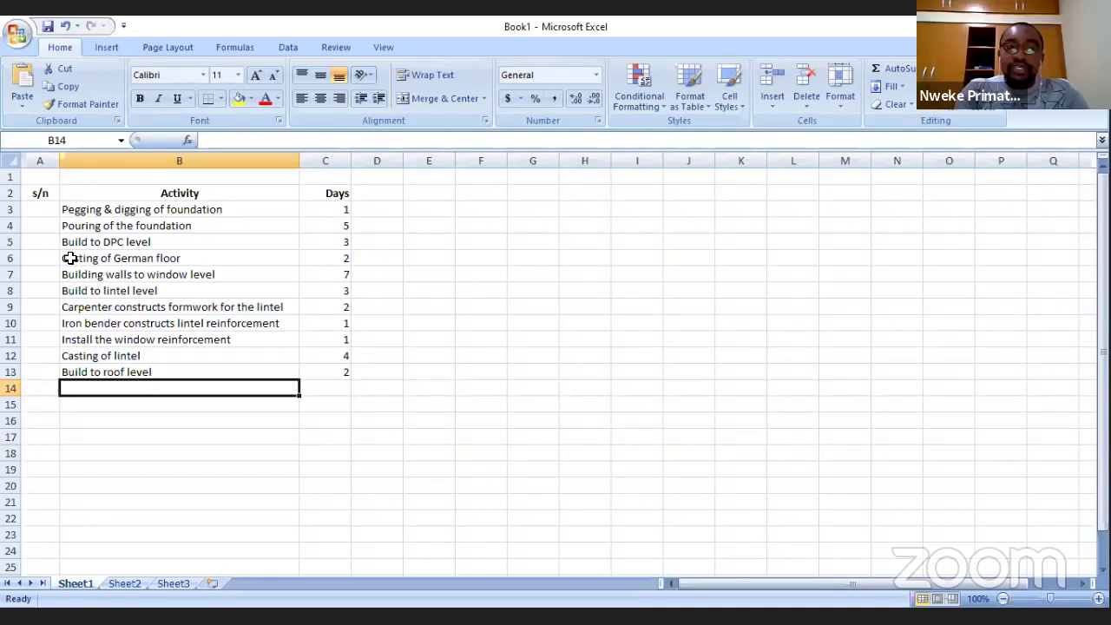
click(164, 310)
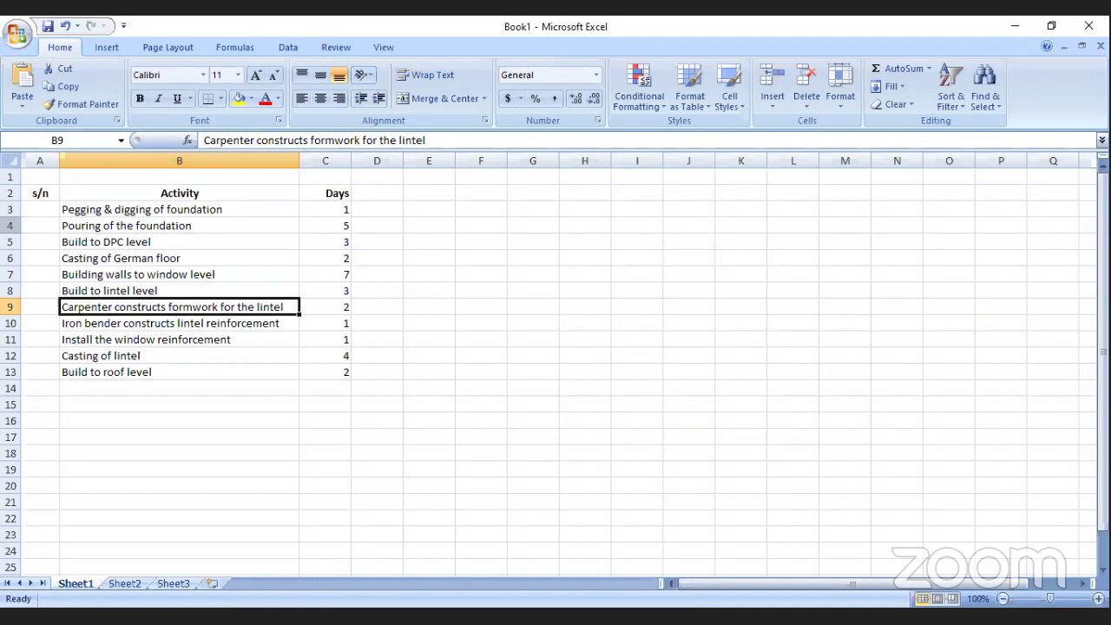
Step: Insert a blank row between "Pouring of the foundation" and "Build to DPC level"
click(19, 225)
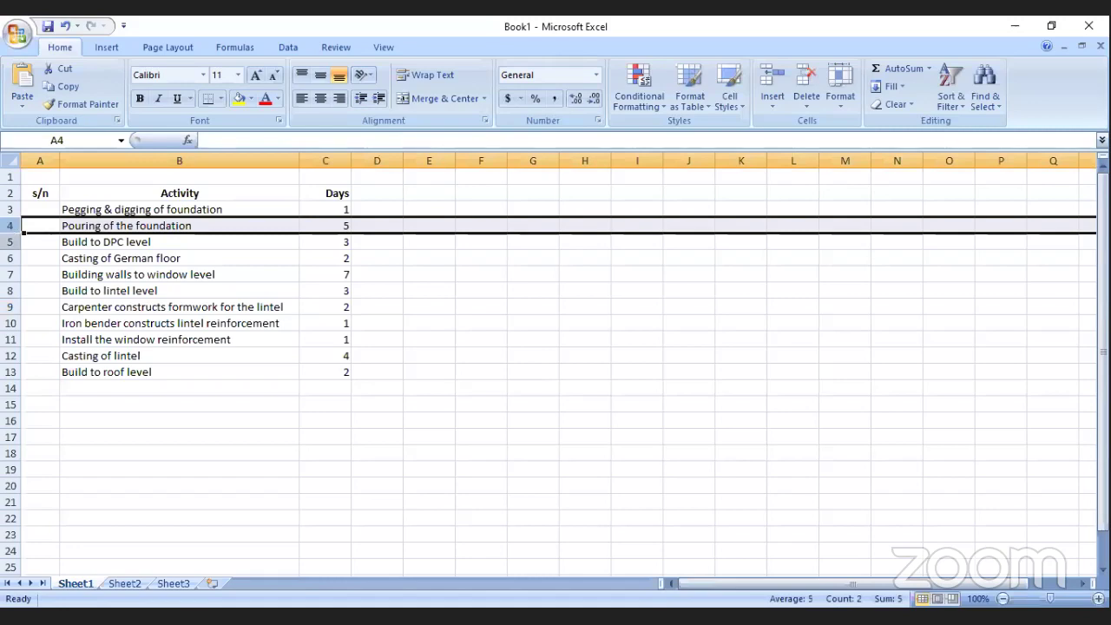
click(11, 241)
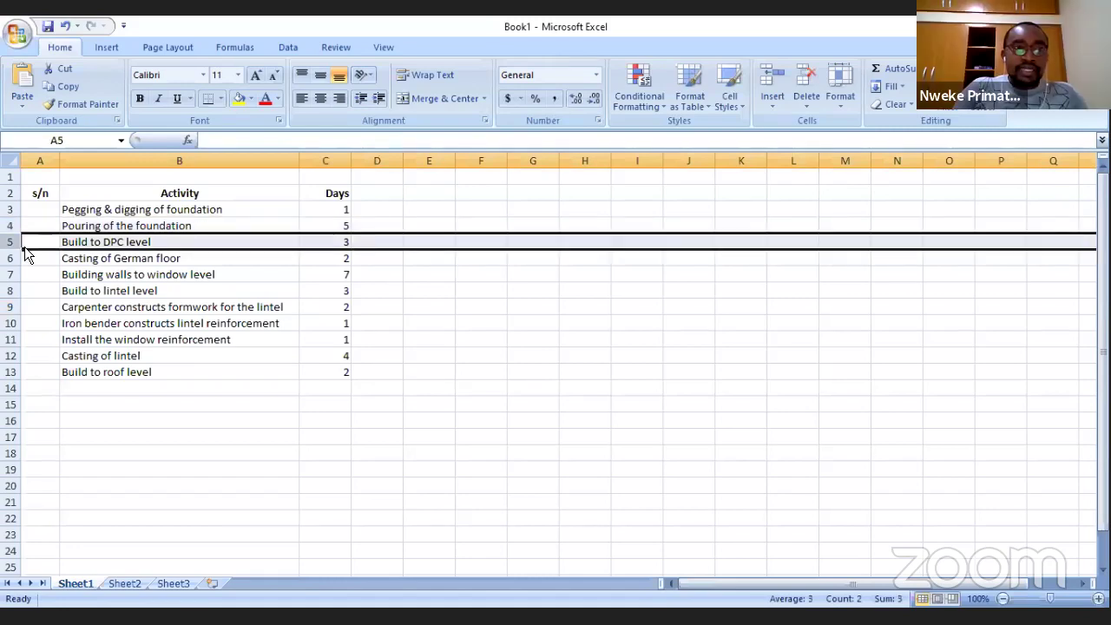
key(ctrl+shift+plus)
Step: Enter "Iron bending for column reienforcement" as the activity in the blank row 5
click(100, 246)
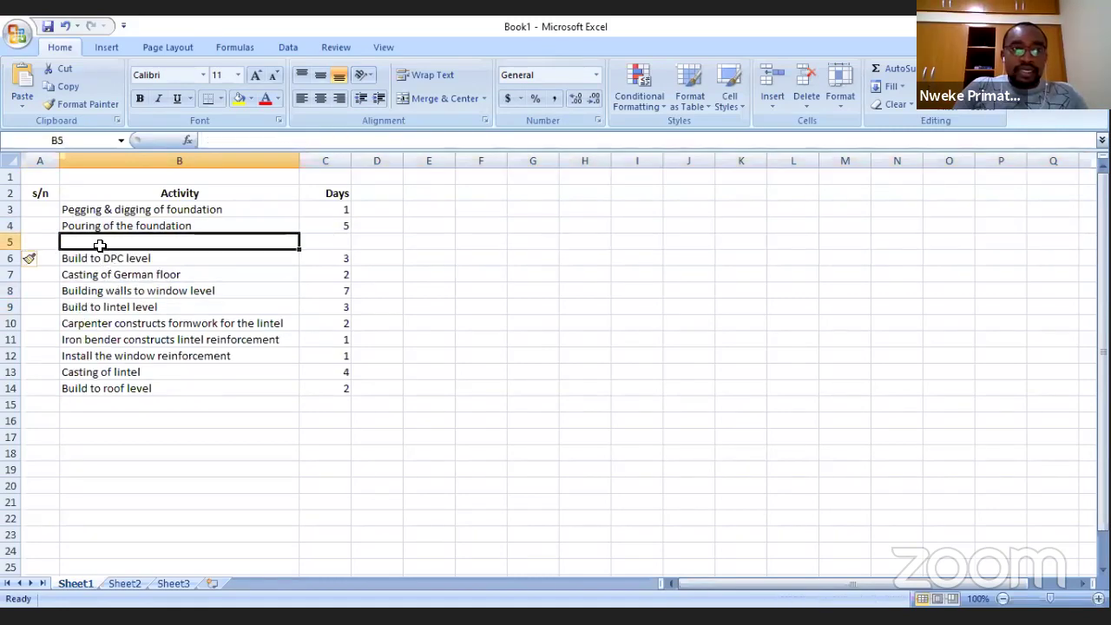
text(Iron bending)
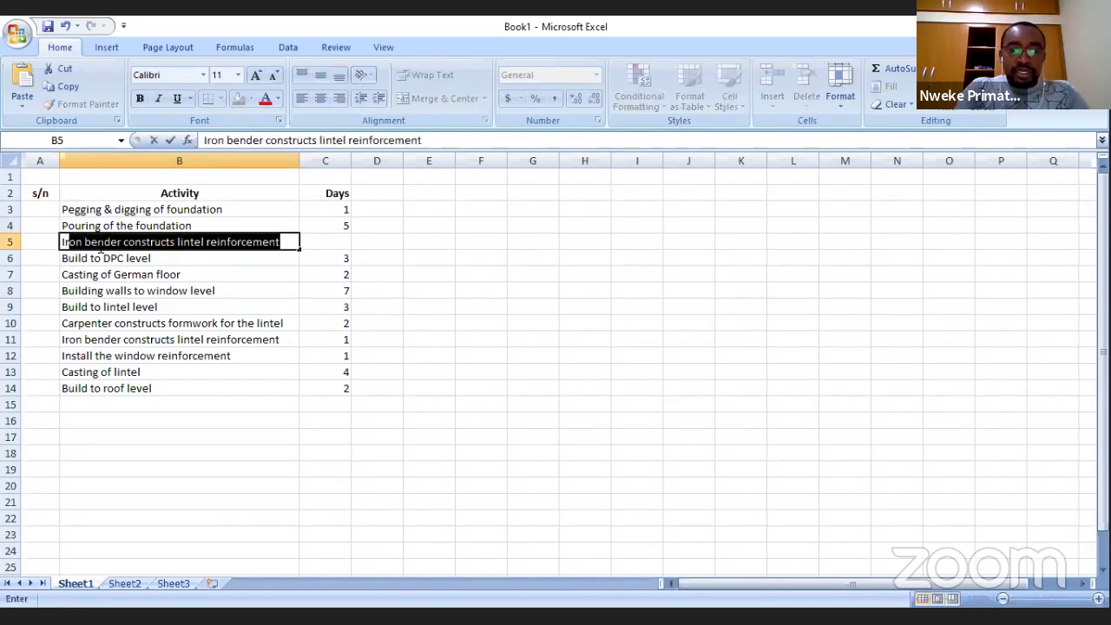
text( for colums)
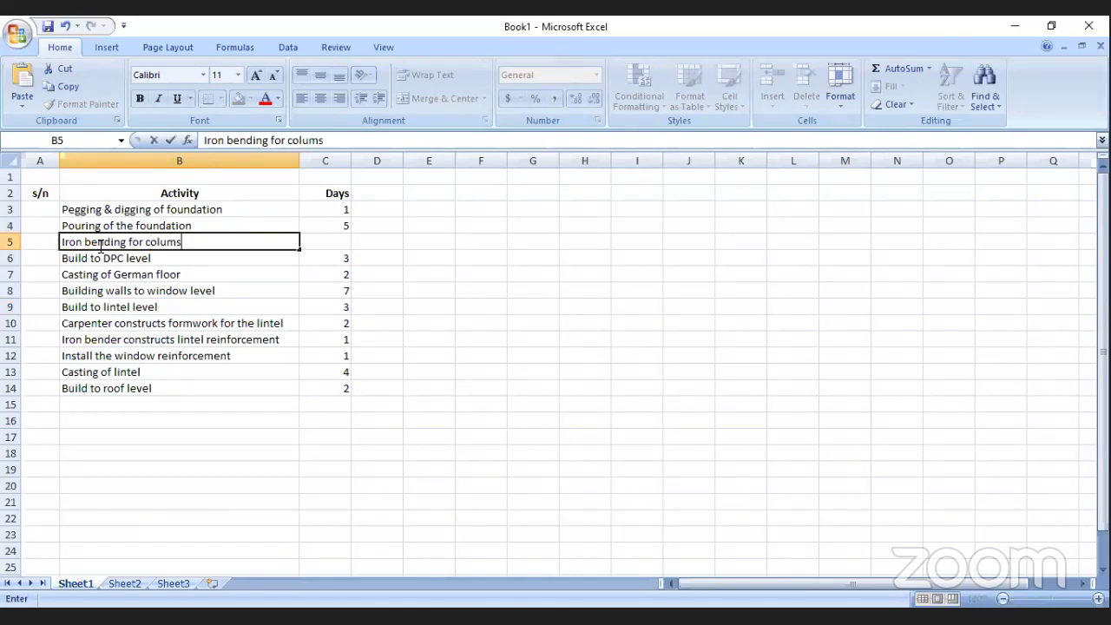
key(BackSpace)
text(ns)
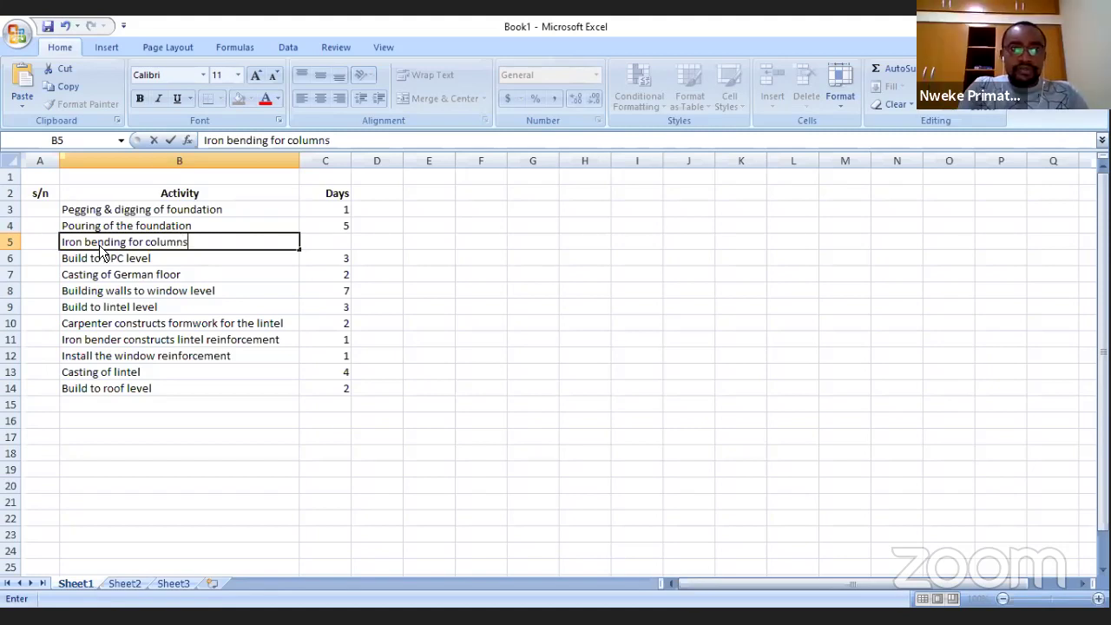
key(BackSpace)
text(re)
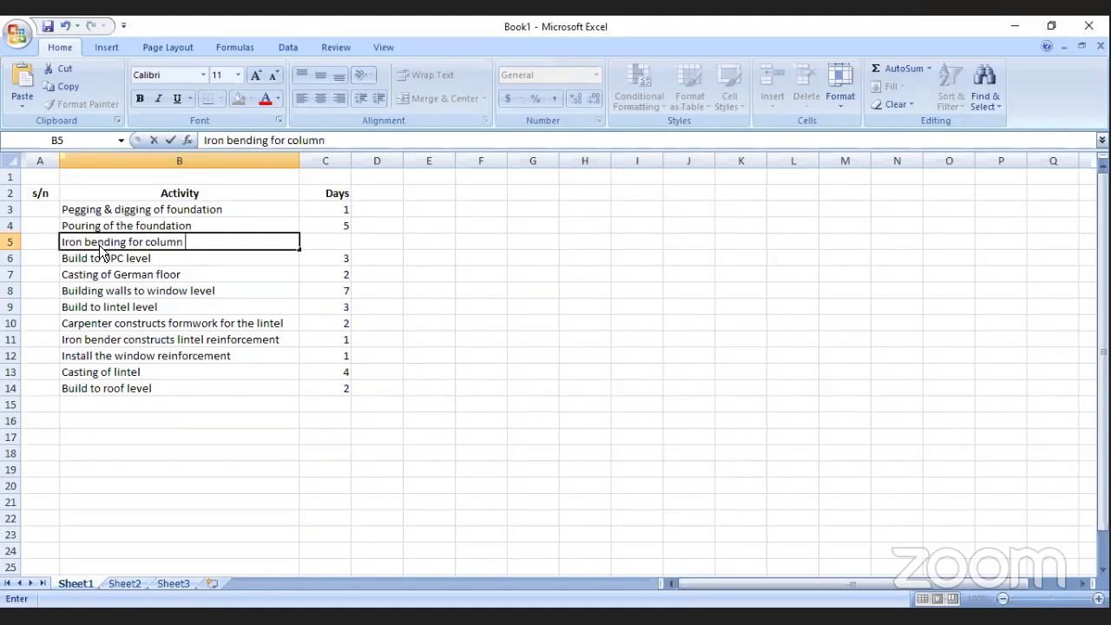
key(BackSpace)
text(eienforcement)
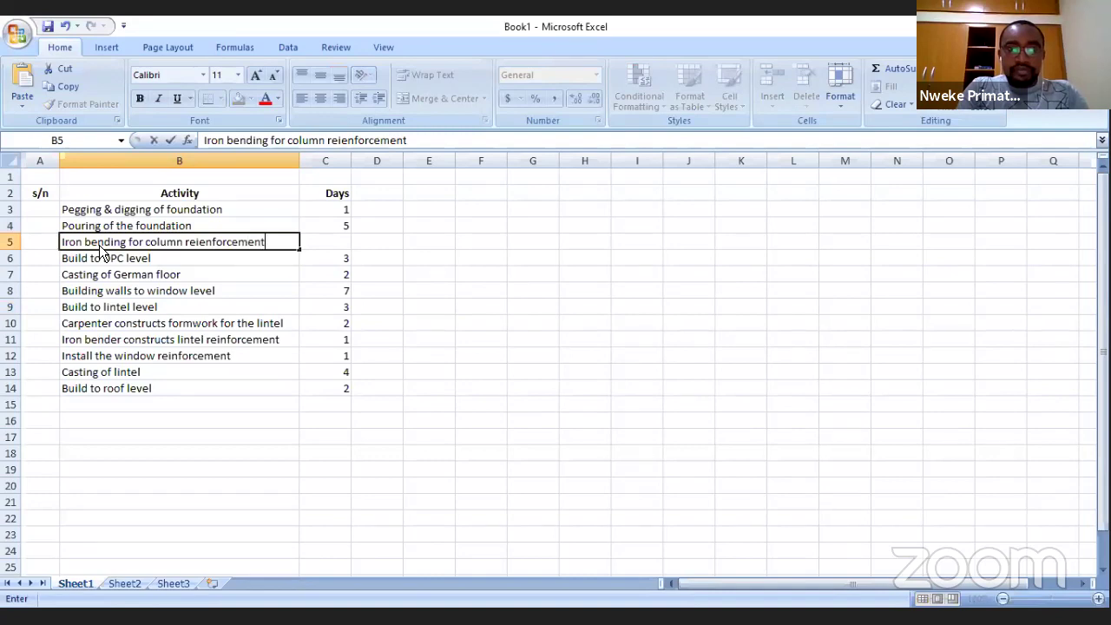
key(Return)
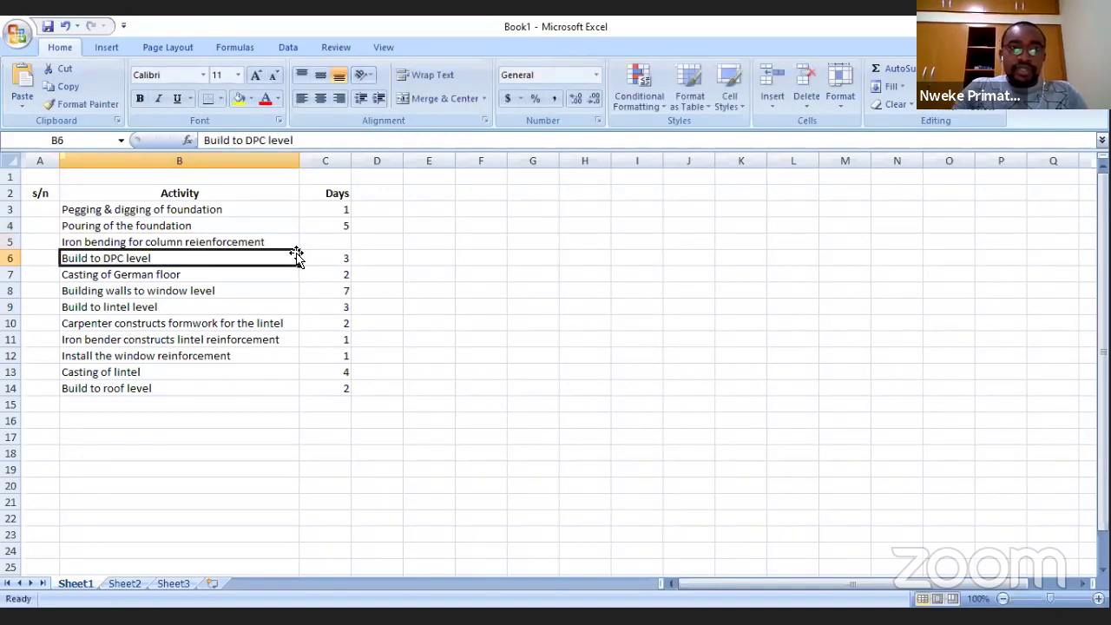
Step: Set the duration of the column iron bending activity in row 5 to 1 day
click(327, 241)
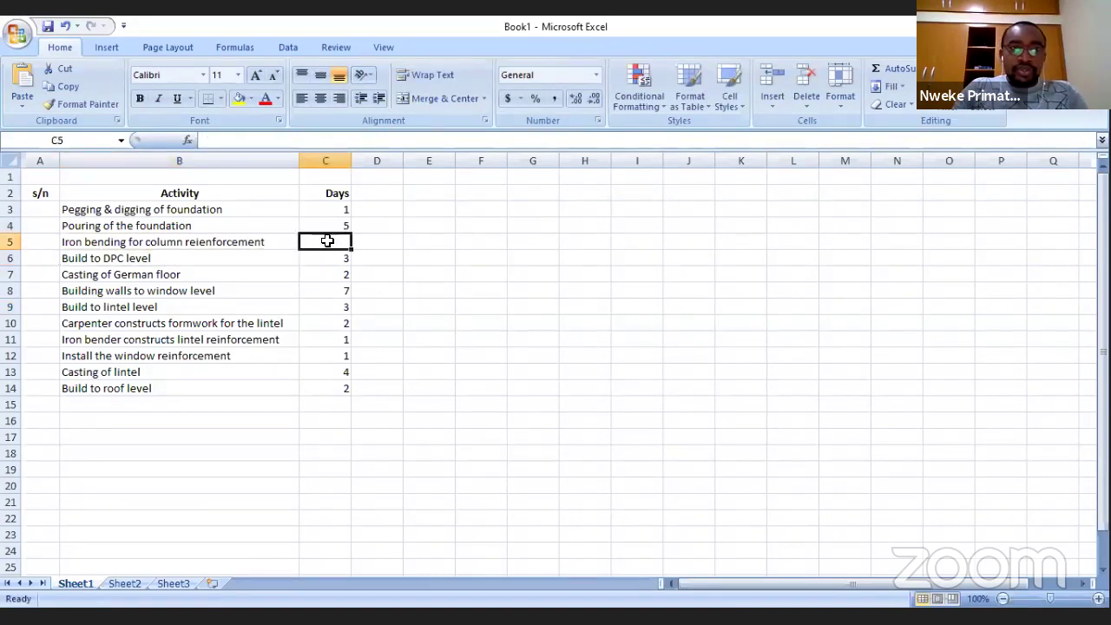
text(1)
click(184, 404)
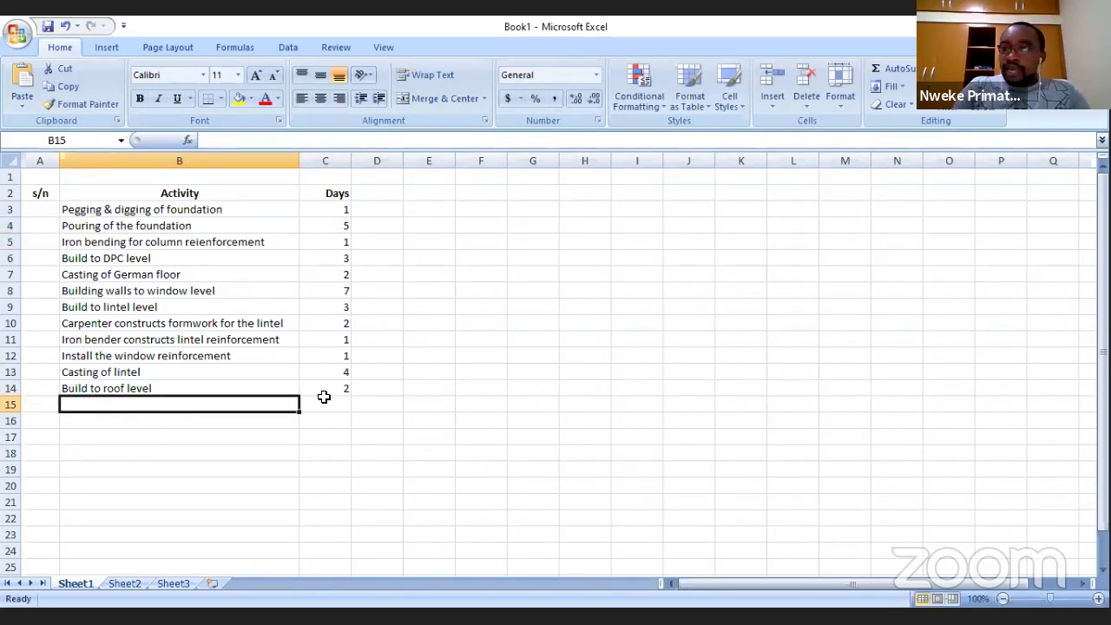
Step: Enter "Roofing" as the activity in row 15, below "Build to roof level"
click(116, 432)
click(116, 404)
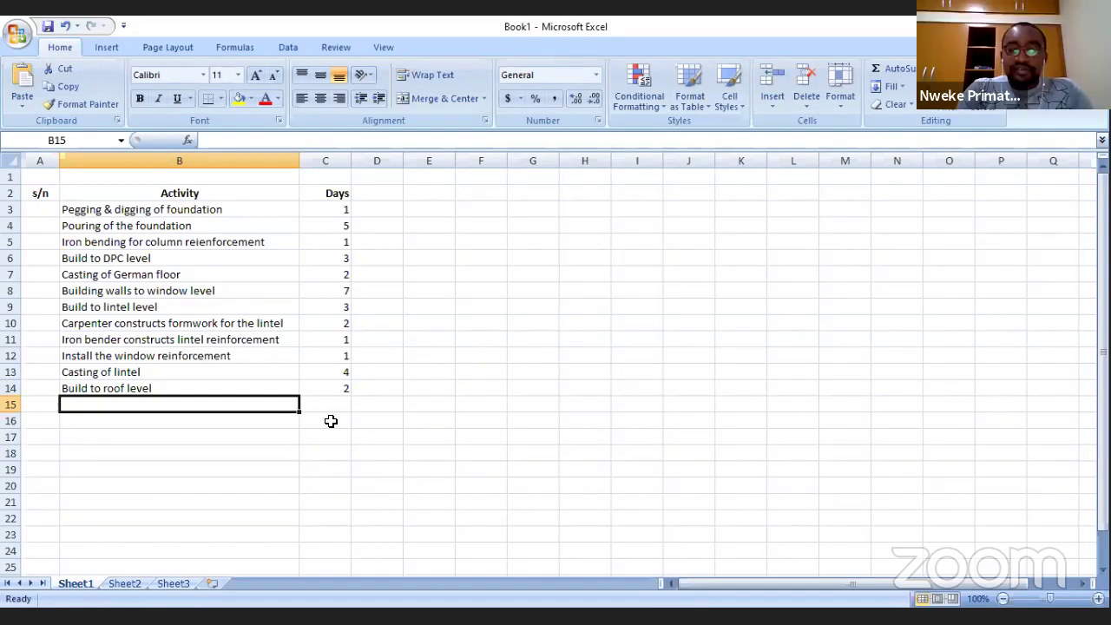
text(Roofing)
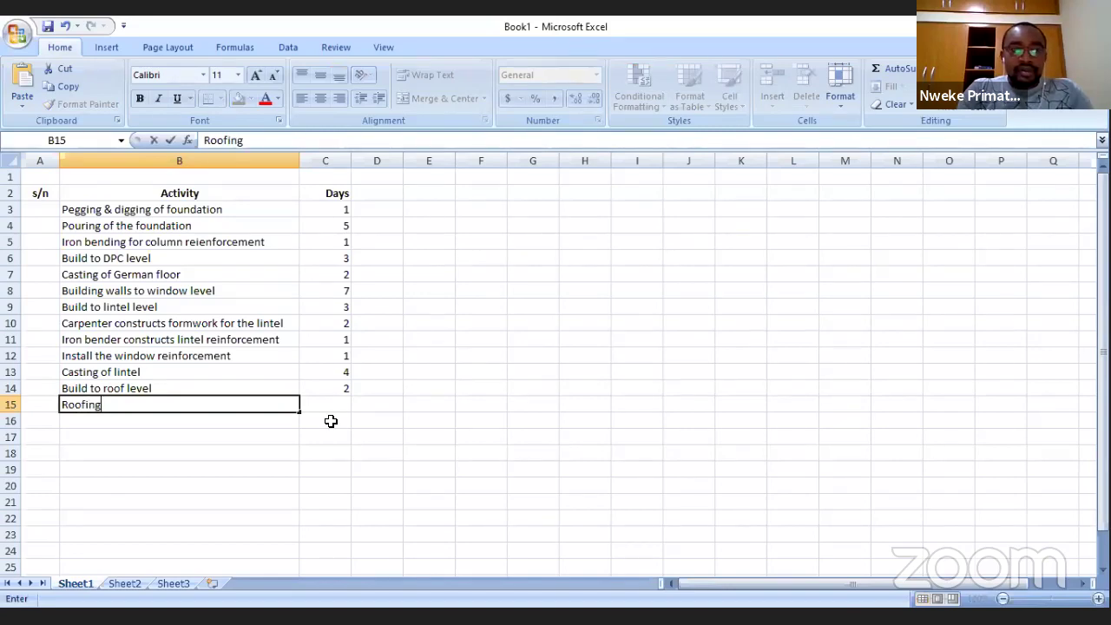
Step: Set the duration of the roofing activity in row 15 to 5, as a plain number without a unit
key(Tab)
text(5 days)
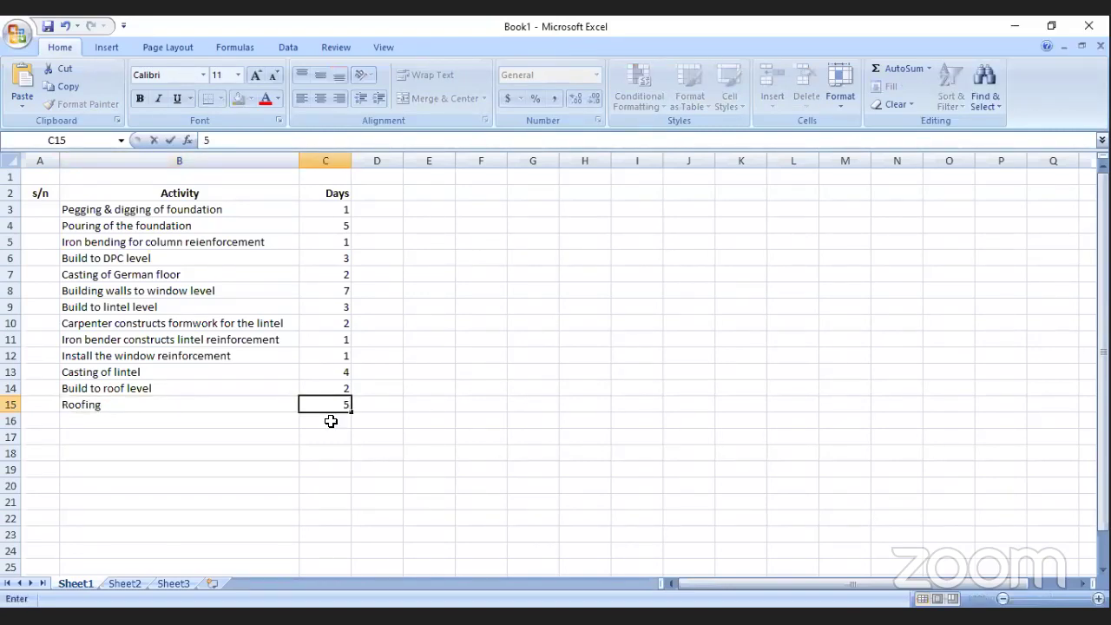
key(BackSpace)
key(BackSpace)
key(BackSpace)
key(BackSpace)
key(BackSpace)
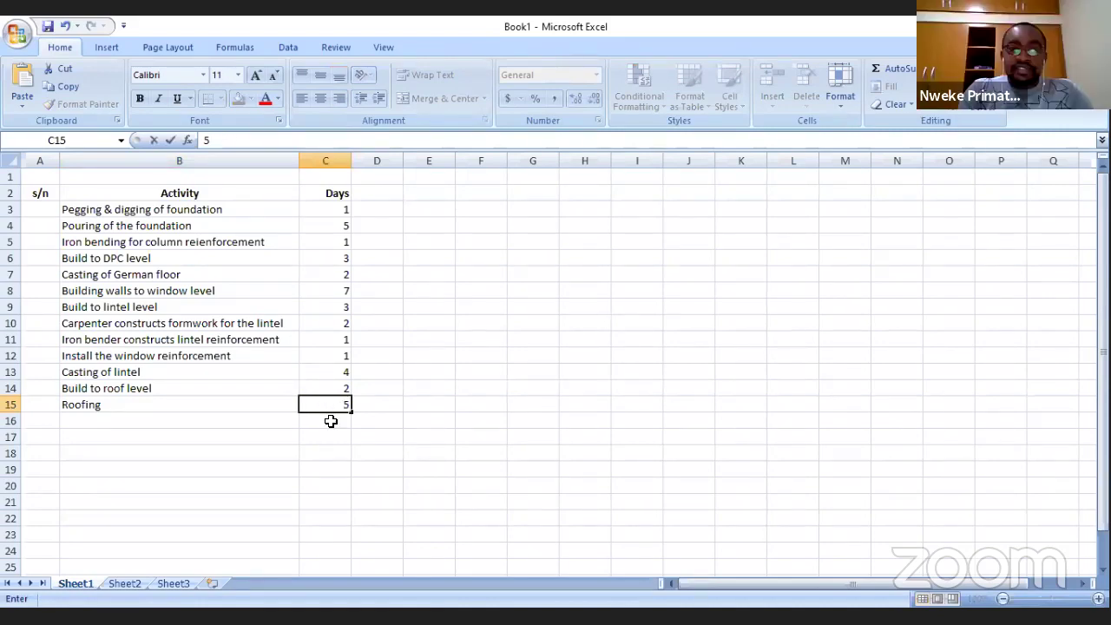
Step: Enter "Stage 1 Electrical work - piping" as the activity in row 16, below "Roofing"
key(Return)
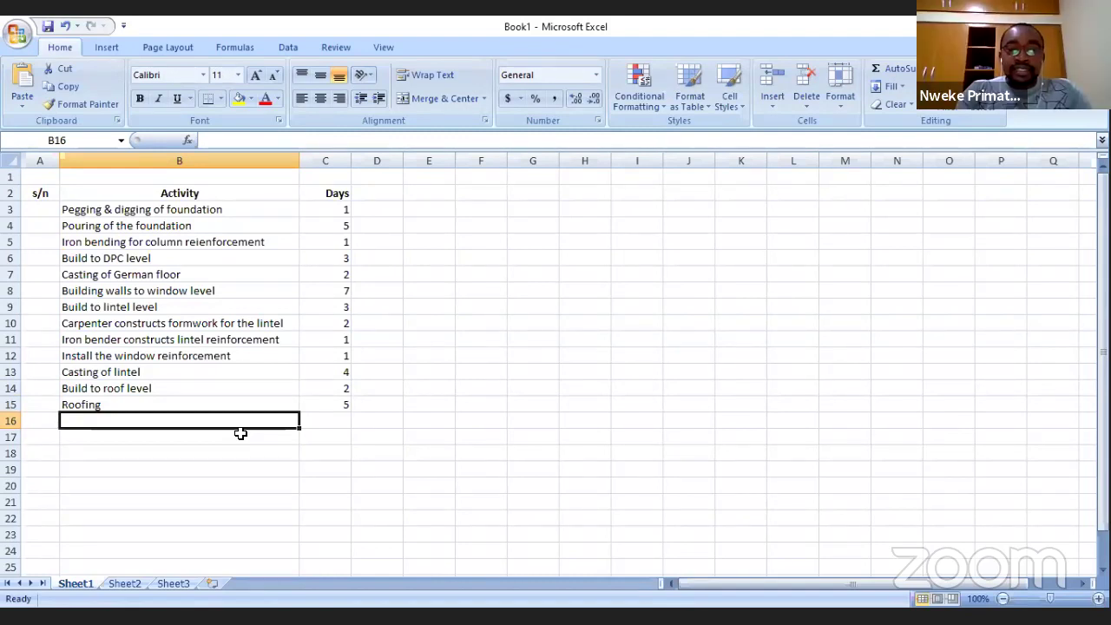
text(Stage 1)
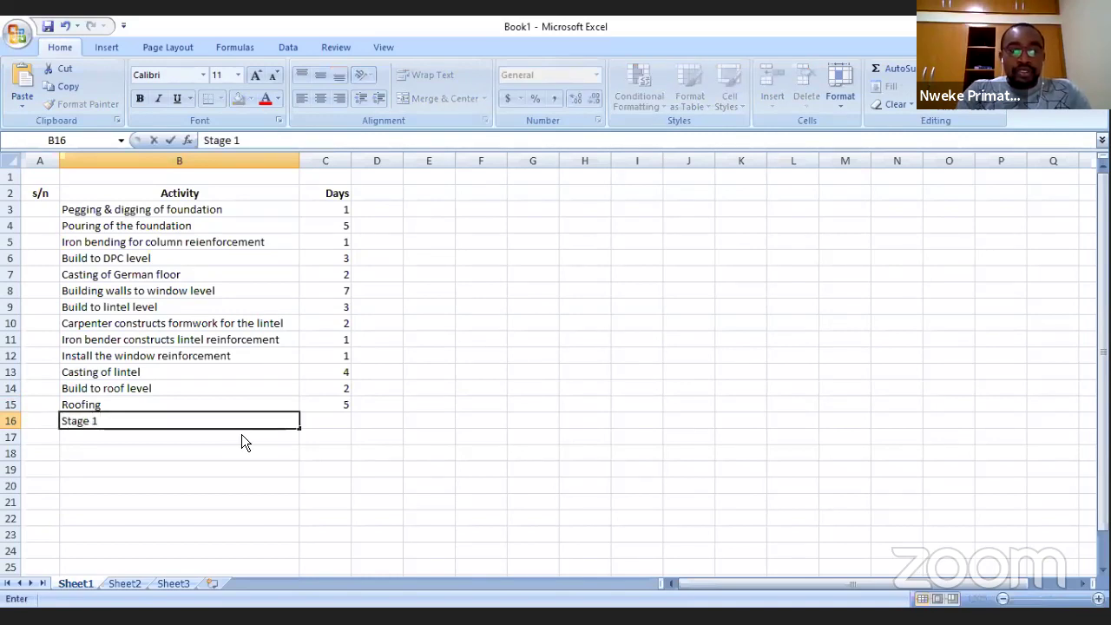
text( Electric)
key(BackSpace)
key(BackSpace)
text(c)
key(BackSpace)
text(ical )
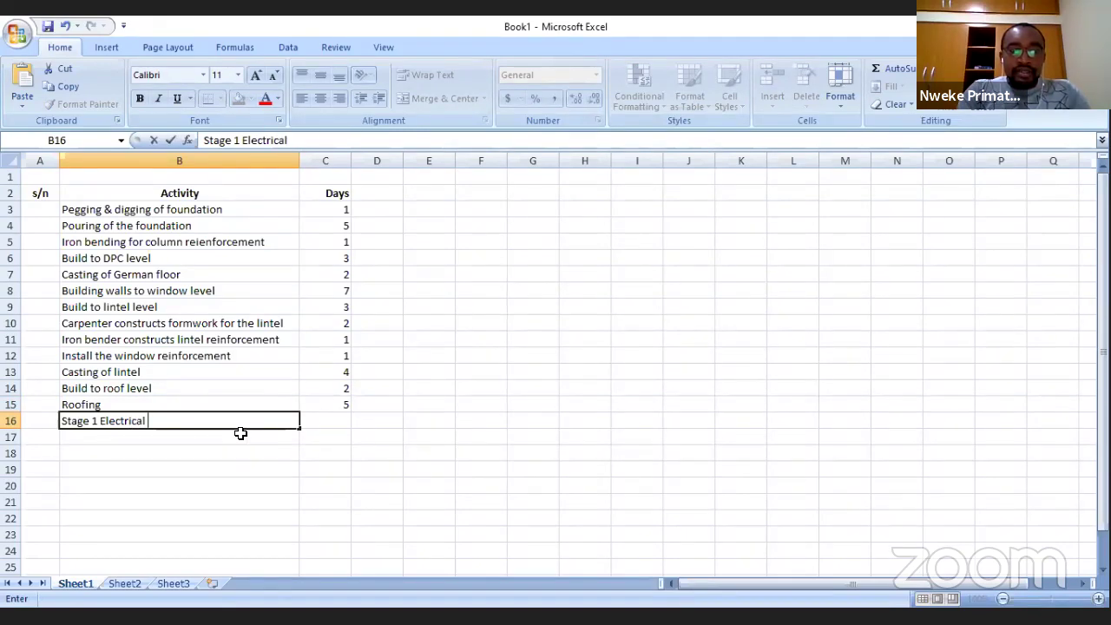
text(work -)
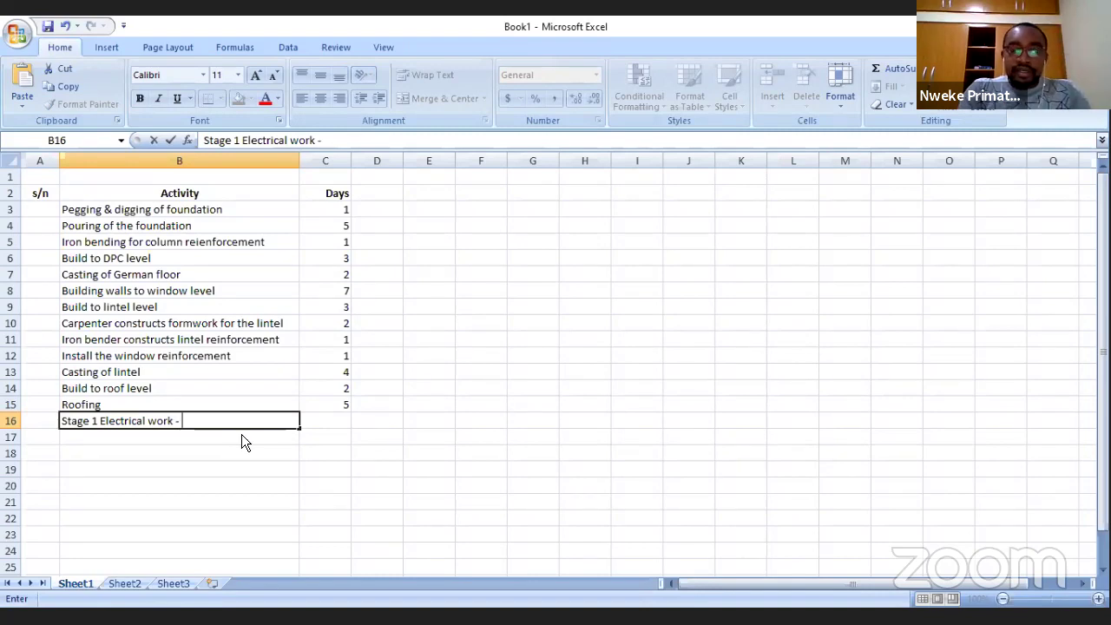
text( piping)
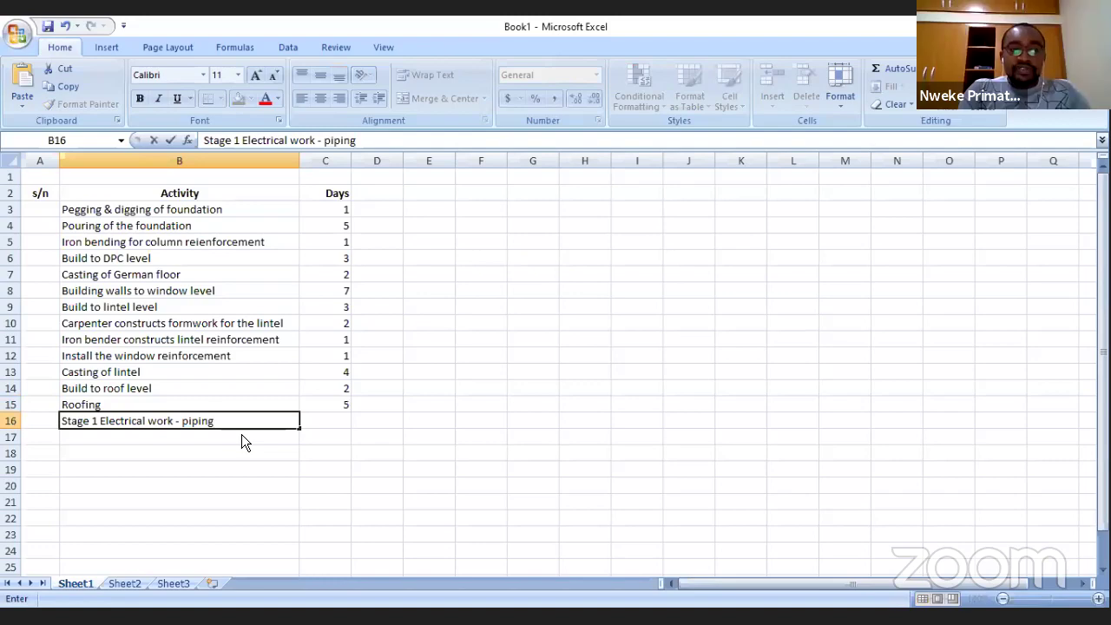
key(Tab)
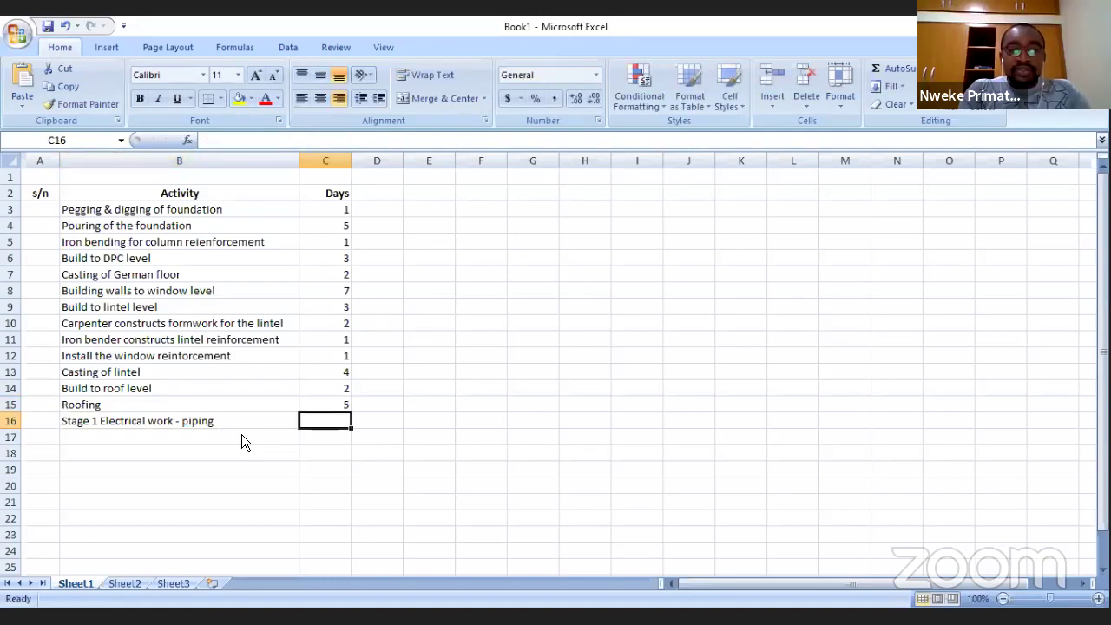
Step: Set the duration of the stage 1 electrical piping activity in row 16 to 4
text(2)
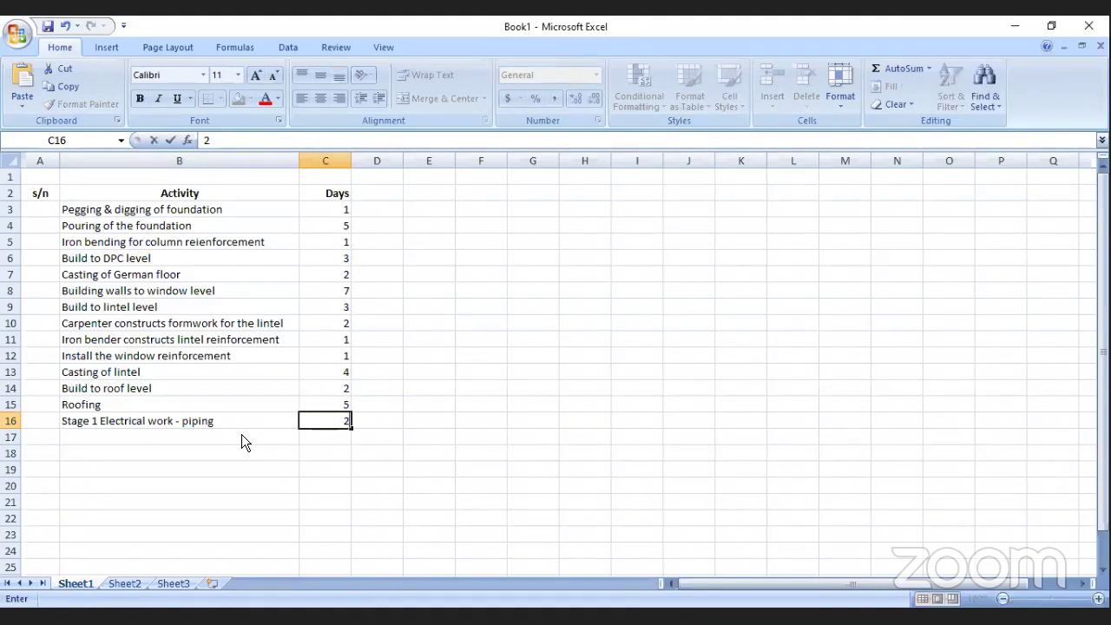
key(BackSpace)
text(4)
key(Return)
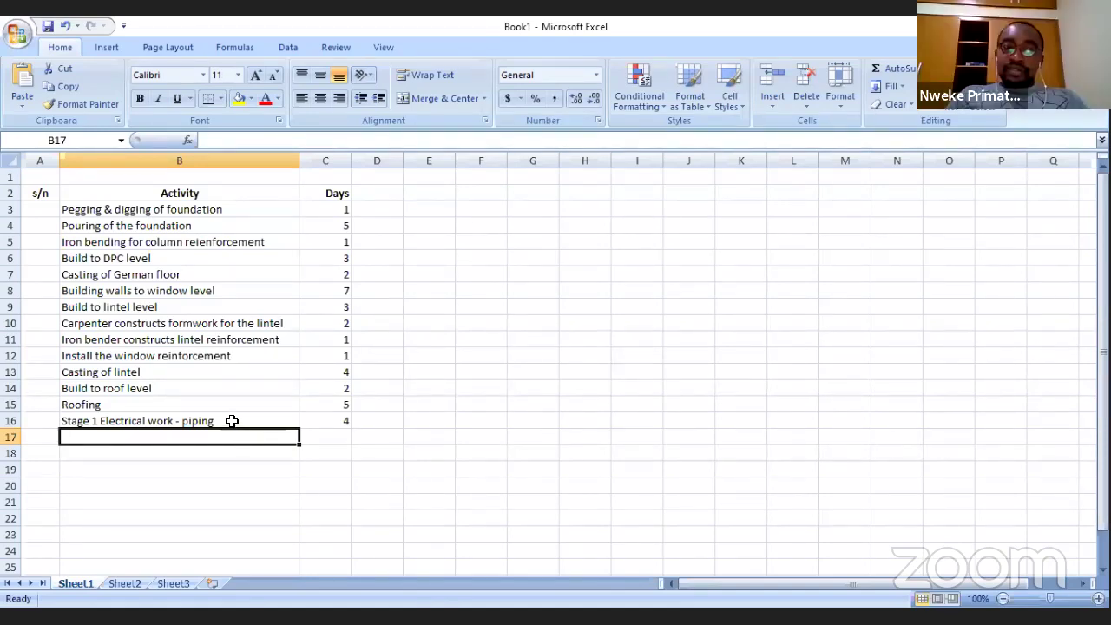
Step: Add a hyphen after "Stage 1" in the row 16 activity, making it "Stage 1 - Electrical work - piping"
click(98, 422)
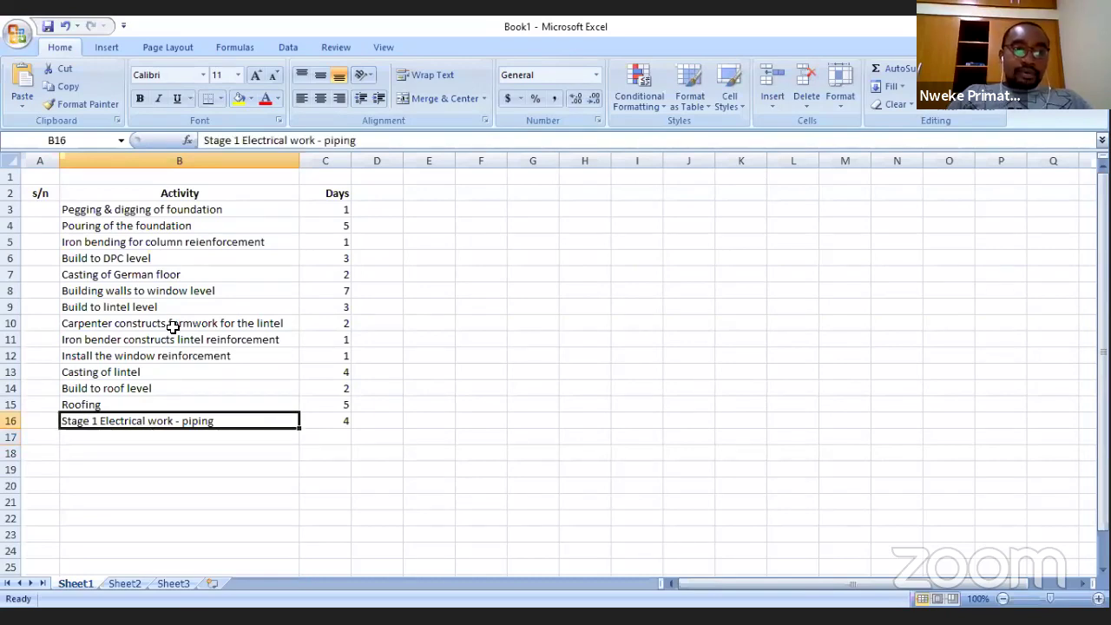
click(240, 141)
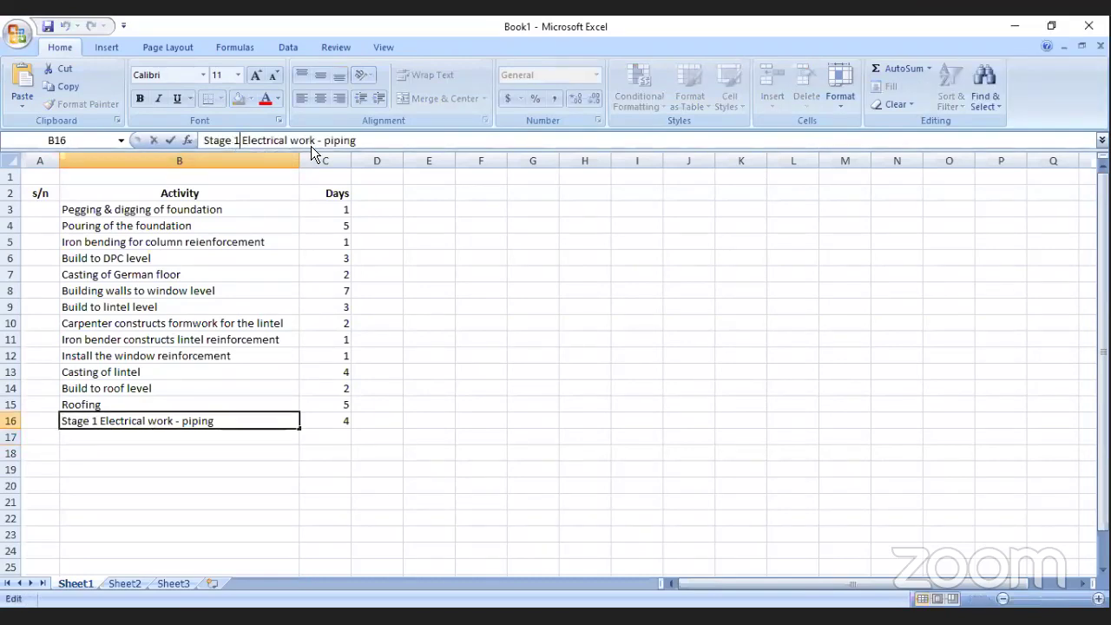
text(--)
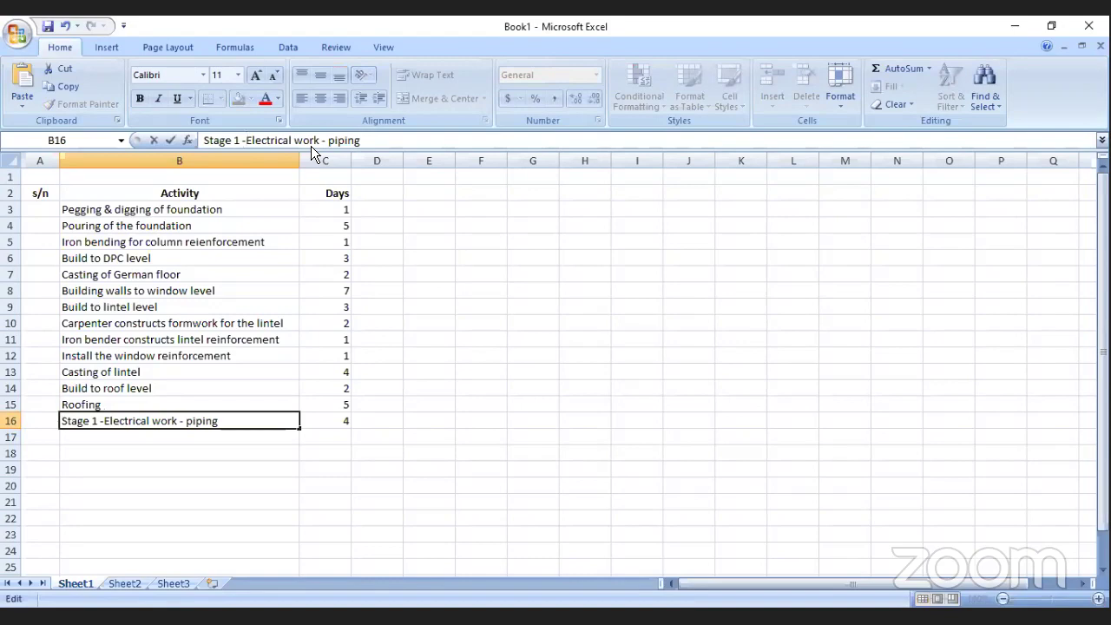
key(BackSpace)
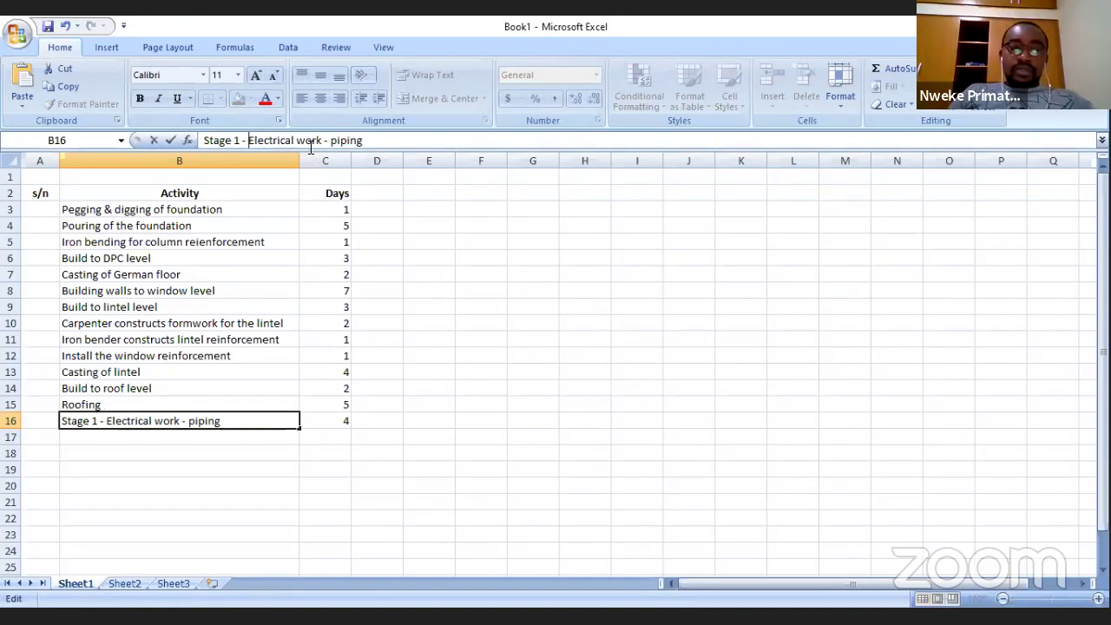
click(188, 435)
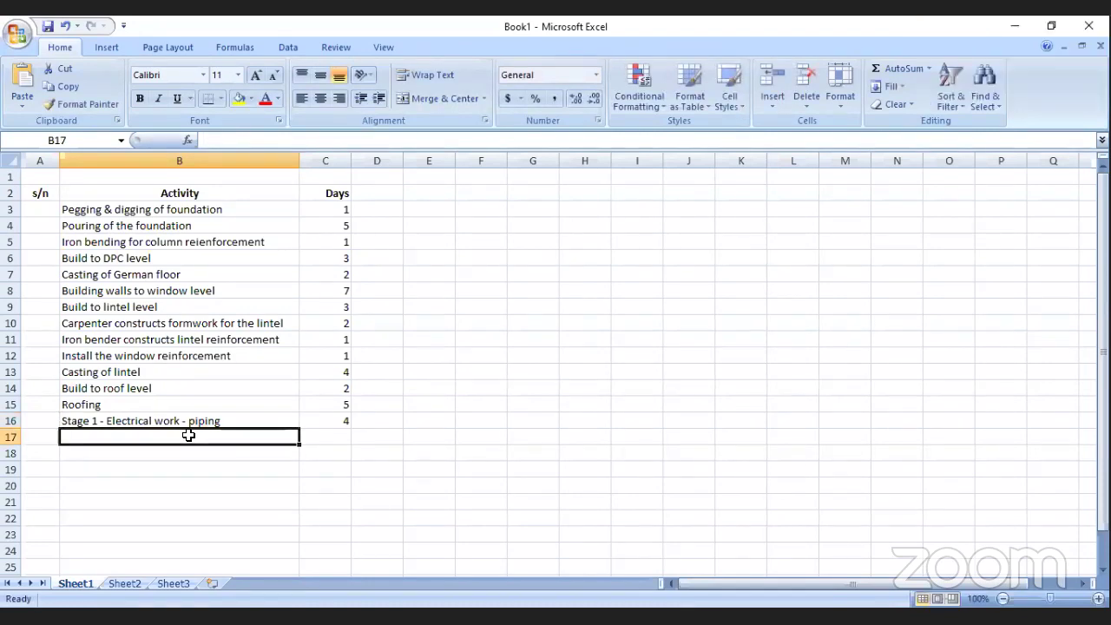
text(plumber)
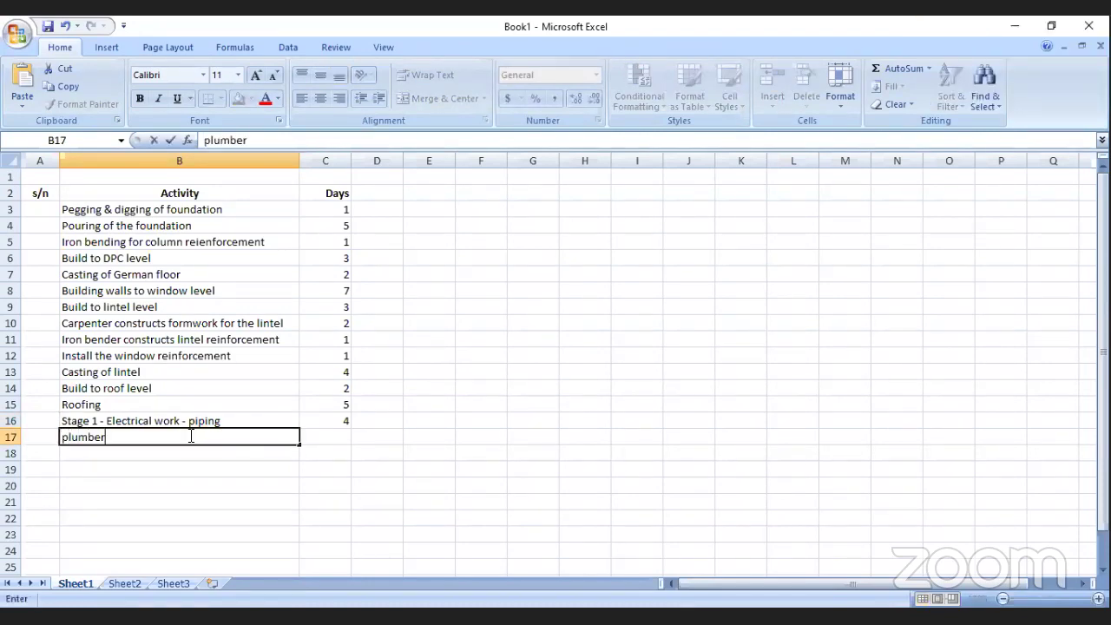
key(BackSpace)
key(BackSpace)
key(BackSpace)
key(BackSpace)
key(BackSpace)
key(BackSpace)
key(BackSpace)
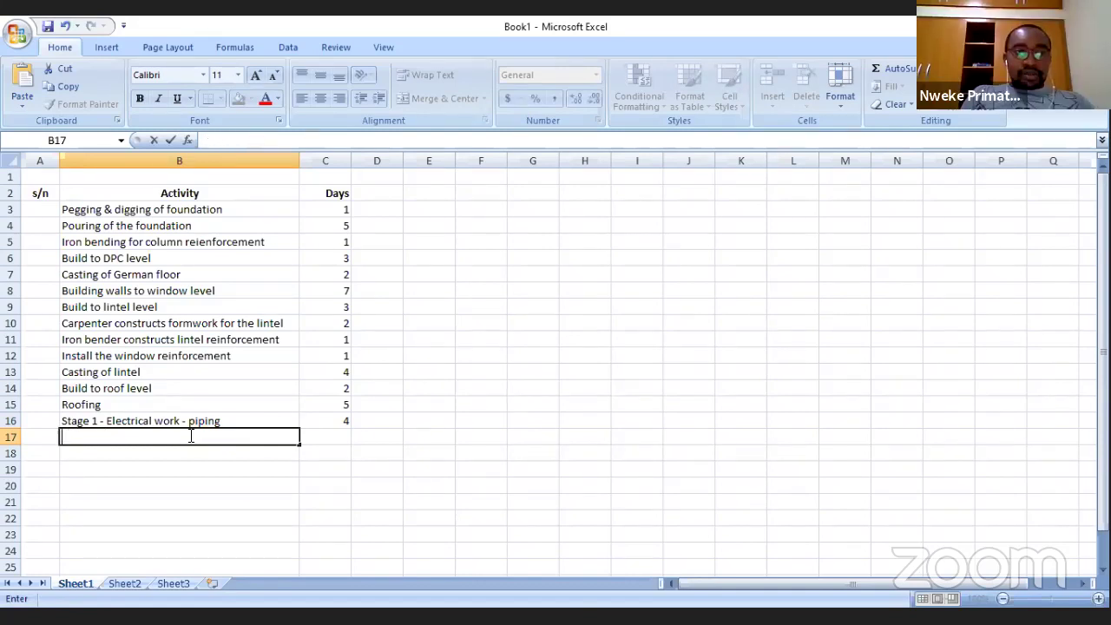
text(Plumber)
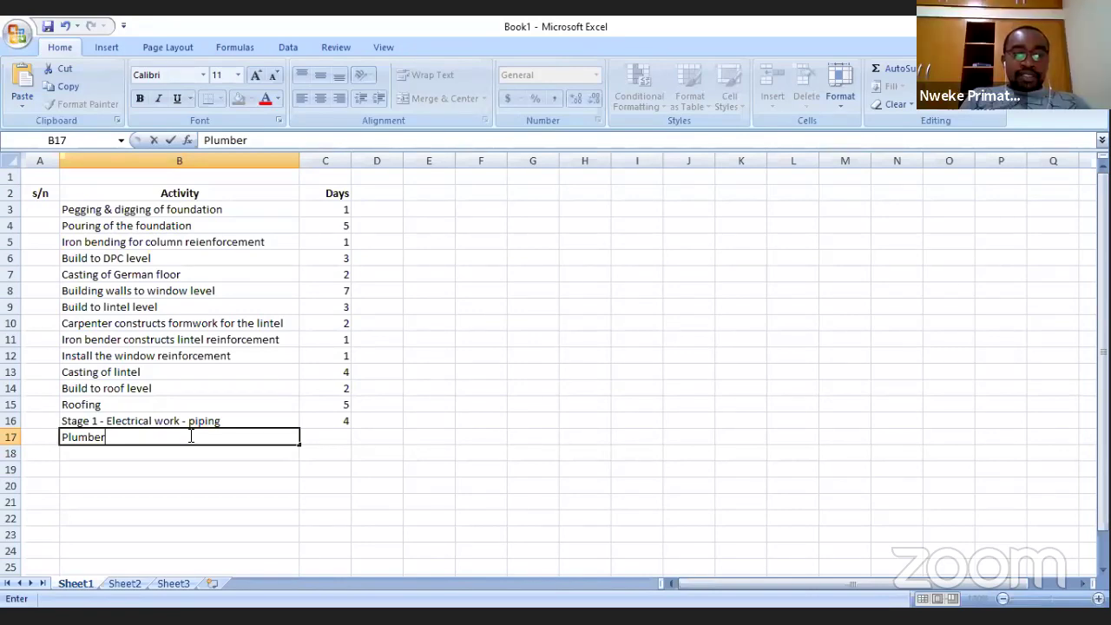
key(BackSpace)
key(BackSpace)
key(BackSpace)
key(BackSpace)
key(BackSpace)
key(BackSpace)
key(BackSpace)
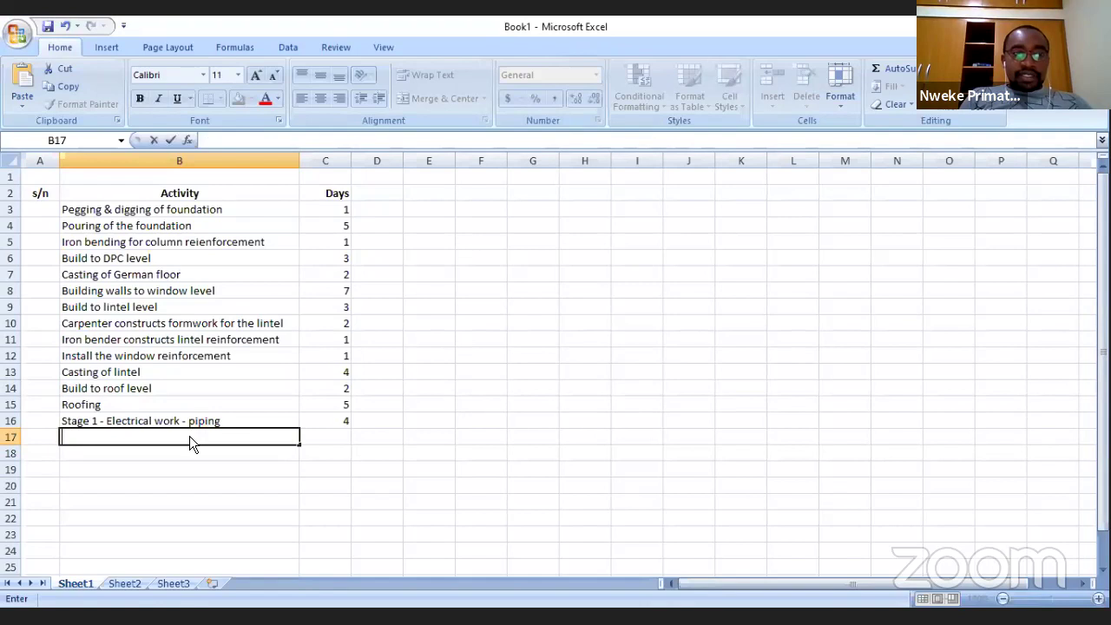
Step: Add the activity "Stage 1 - Plumbing" in row 17 with a duration of 5
text(Stage 1 - Plumbing)
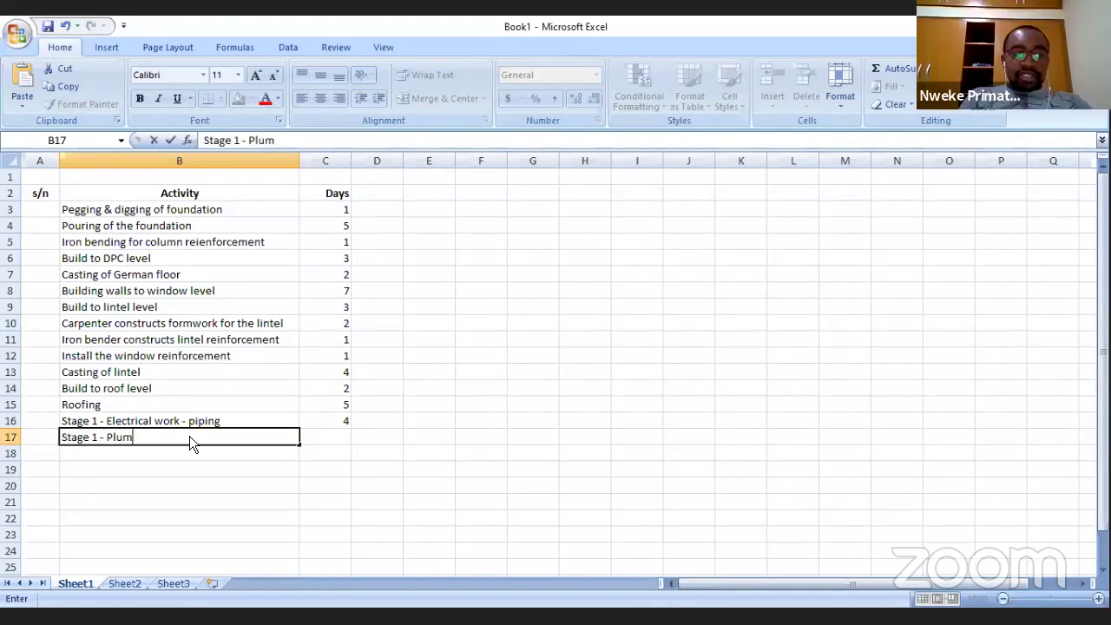
key(Tab)
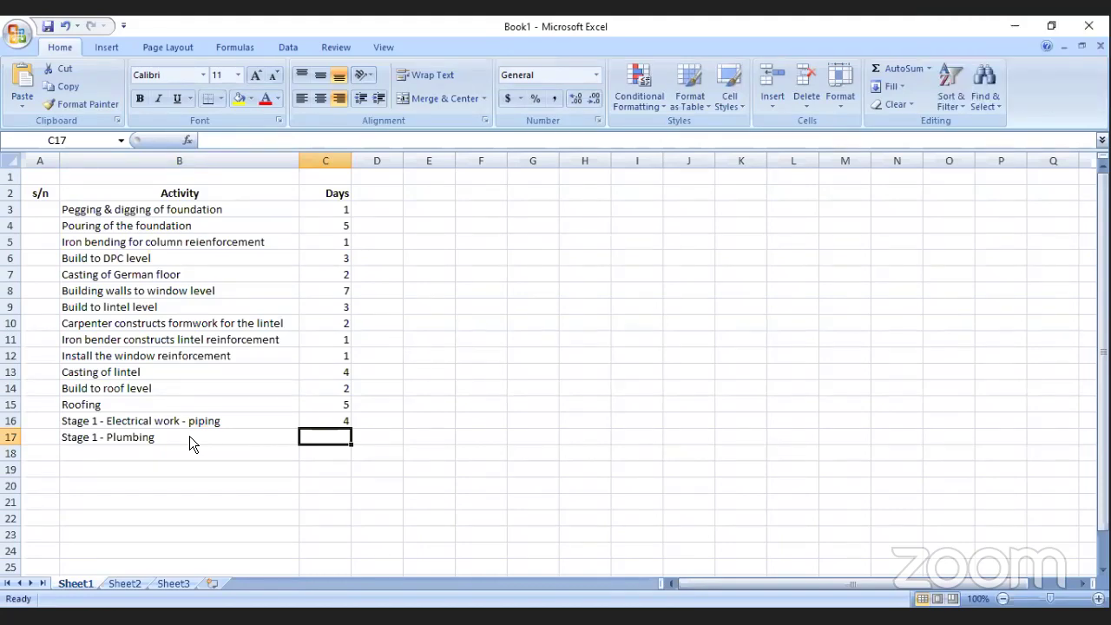
text(5)
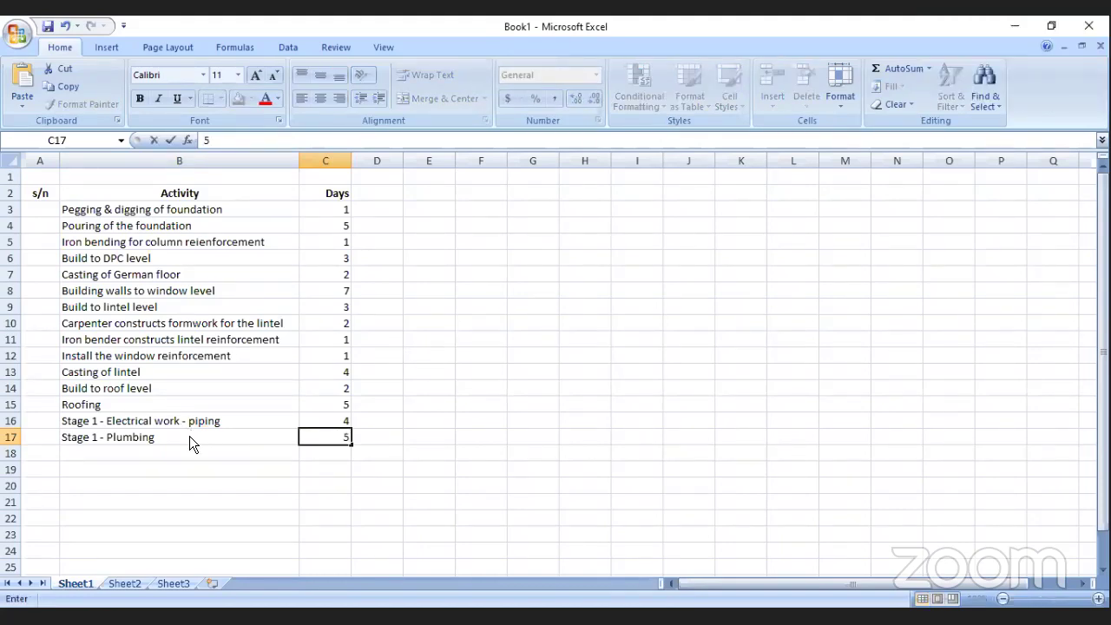
key(Return)
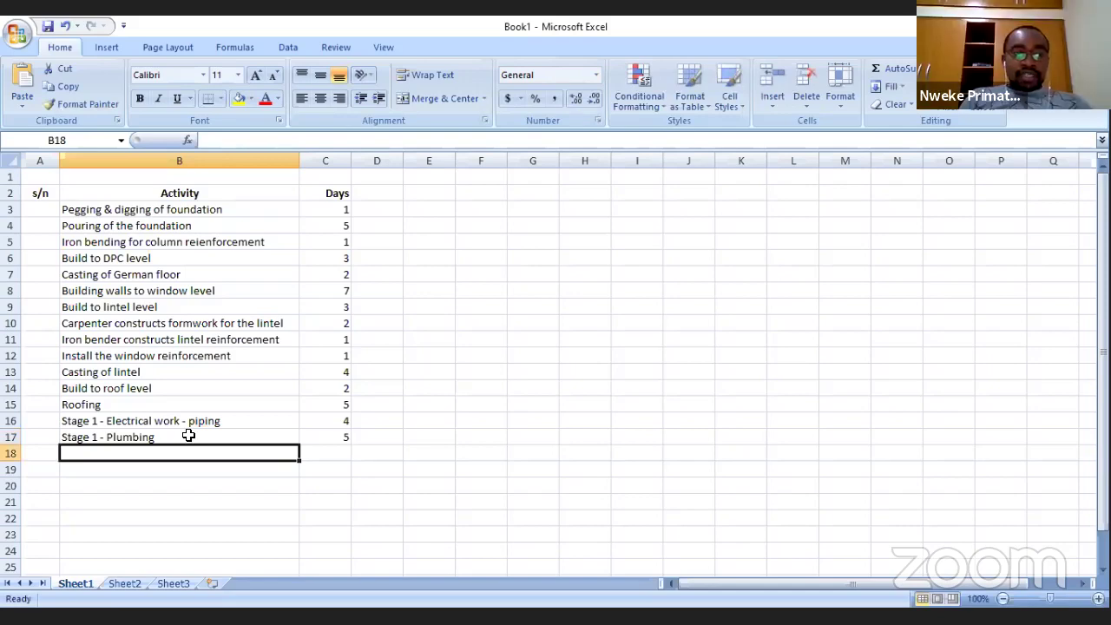
Step: Add the activity "Dig soak away" in row 18 with a duration of 3
text(Di)
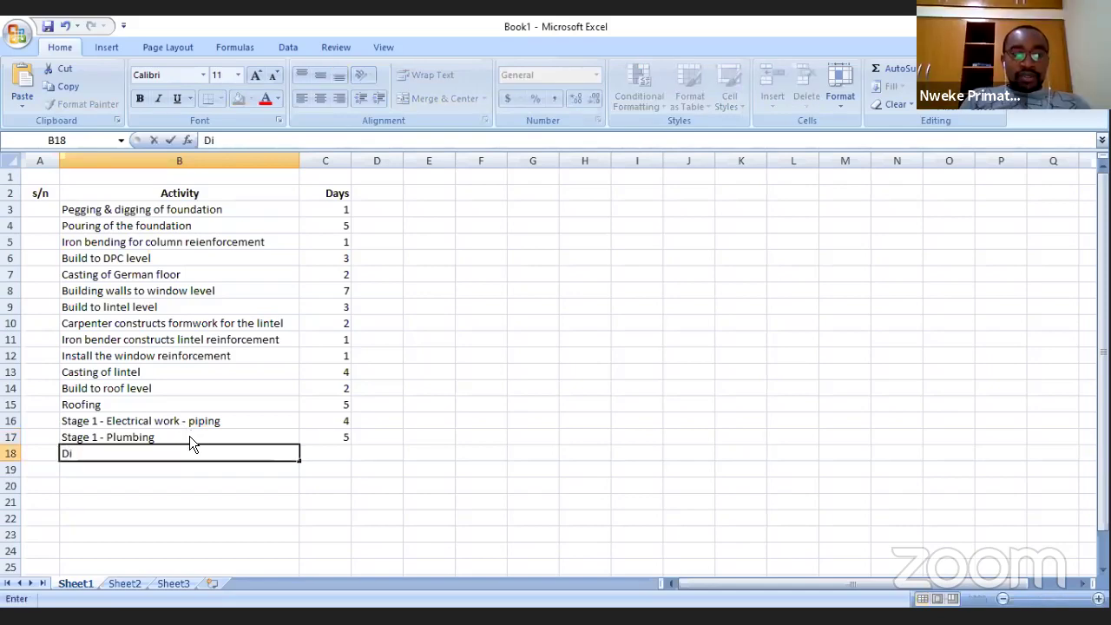
text(g soak )
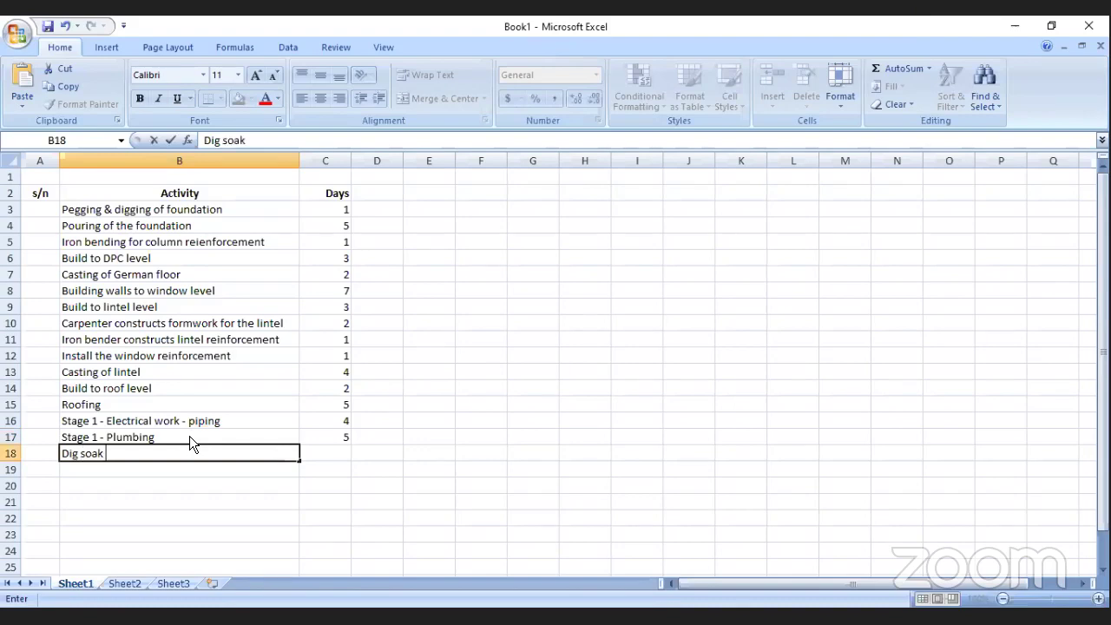
text(away)
key(Tab)
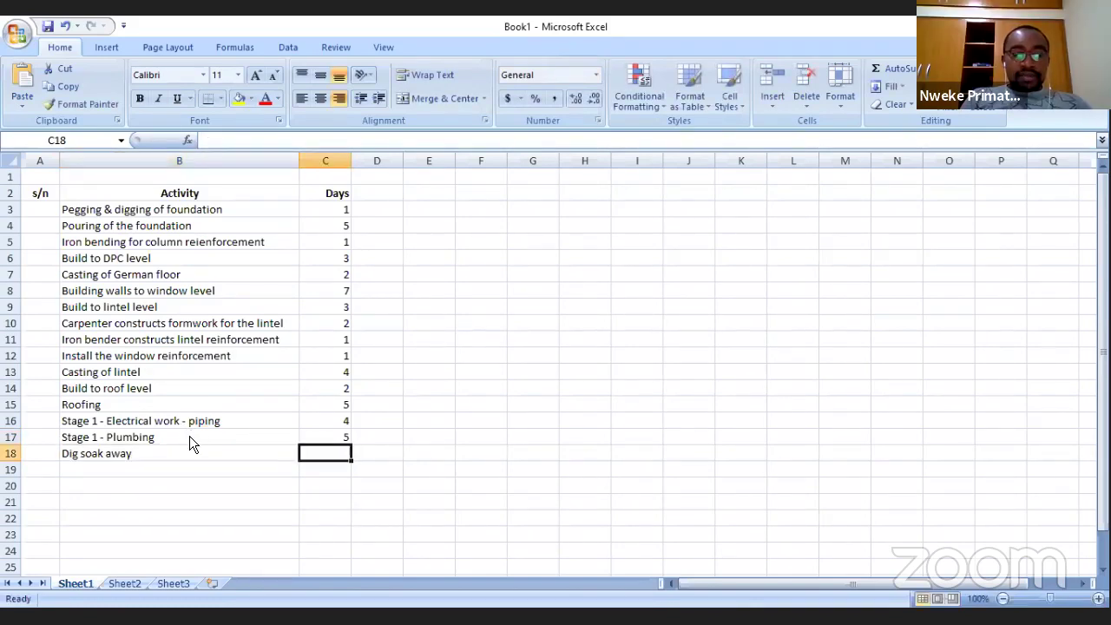
text(4)
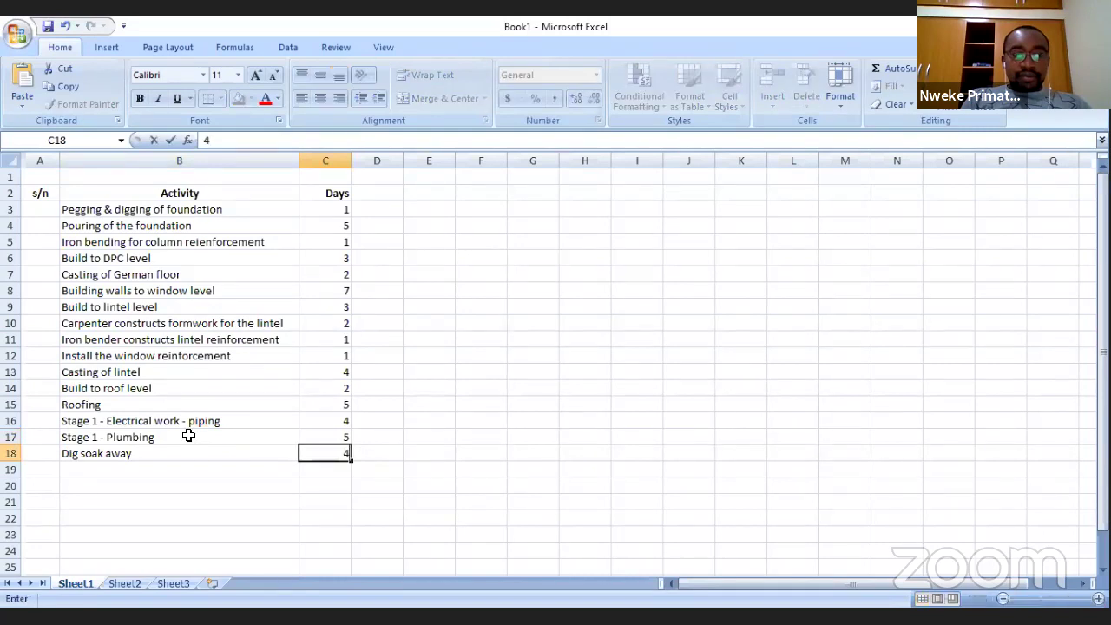
key(BackSpace)
text(3)
key(Return)
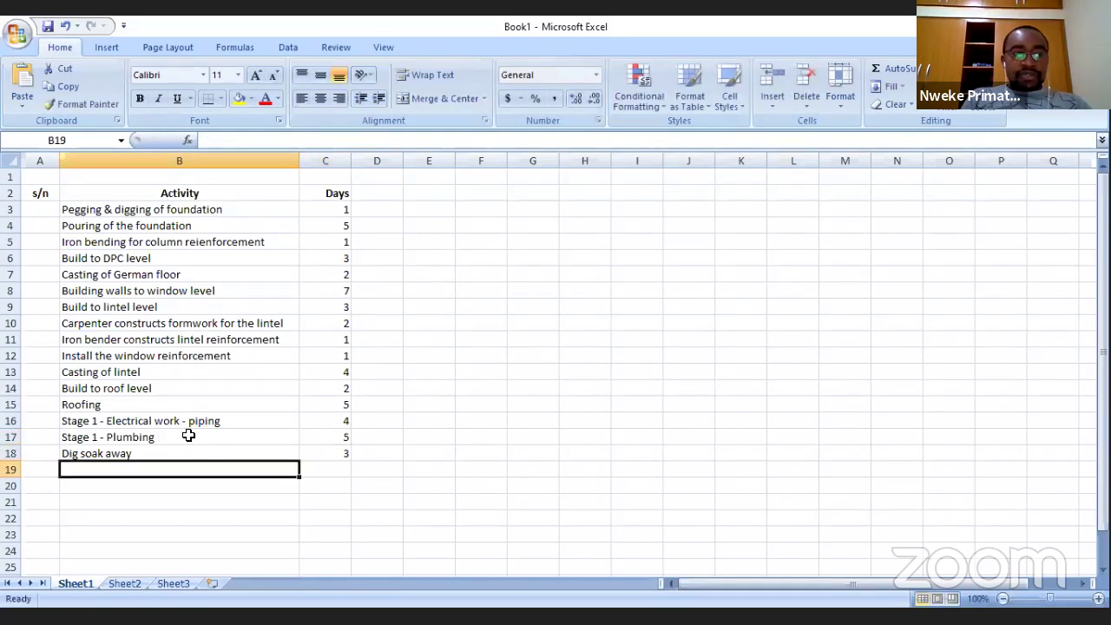
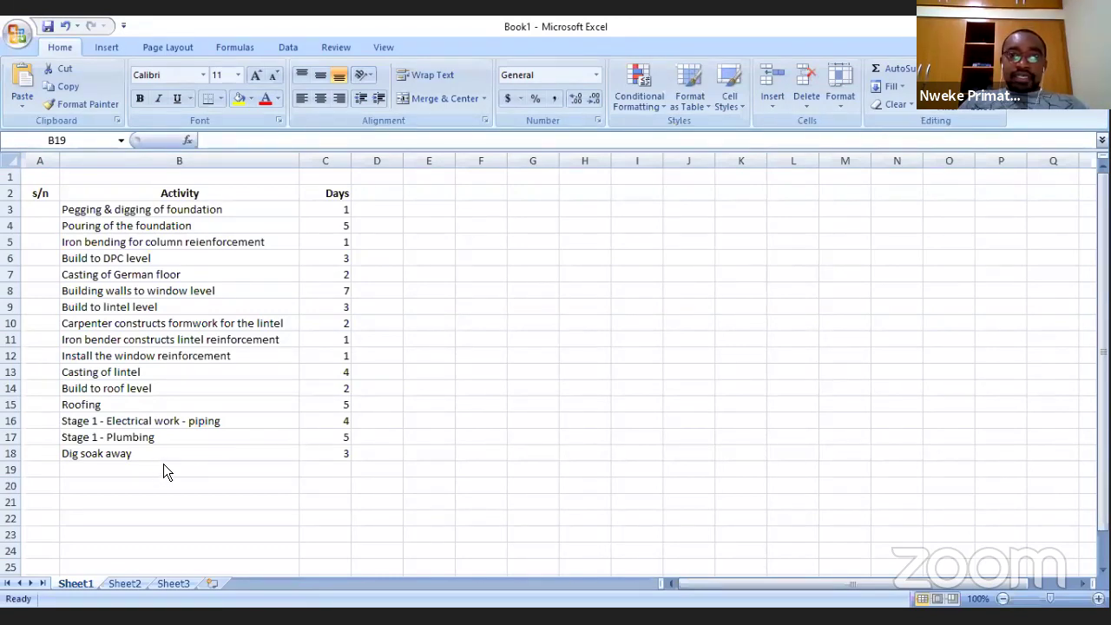
click(245, 469)
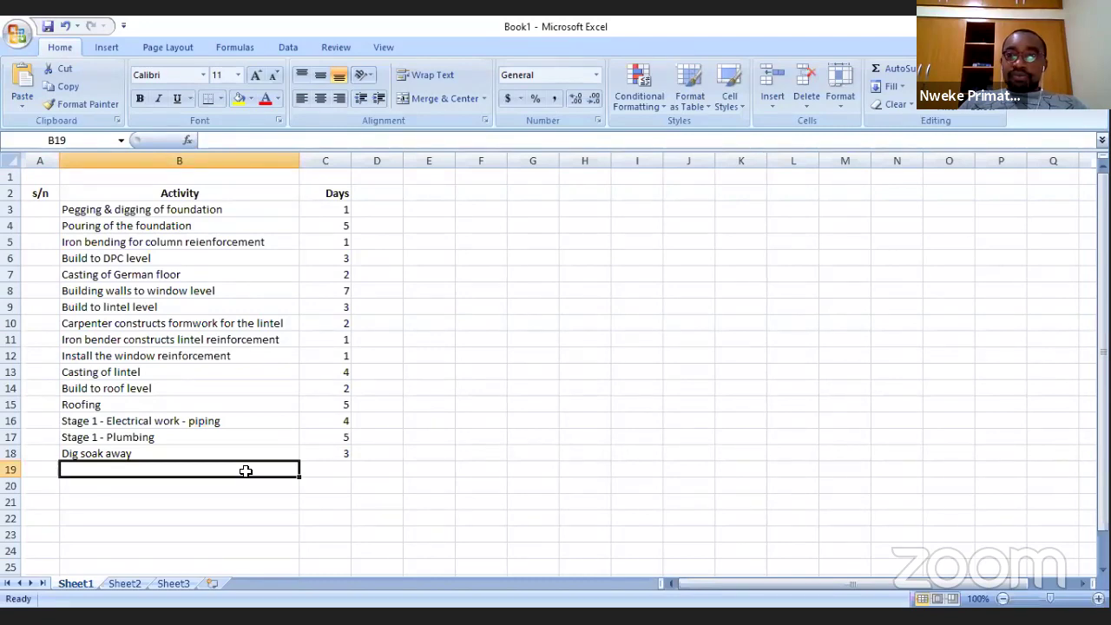
key(alt+Tab)
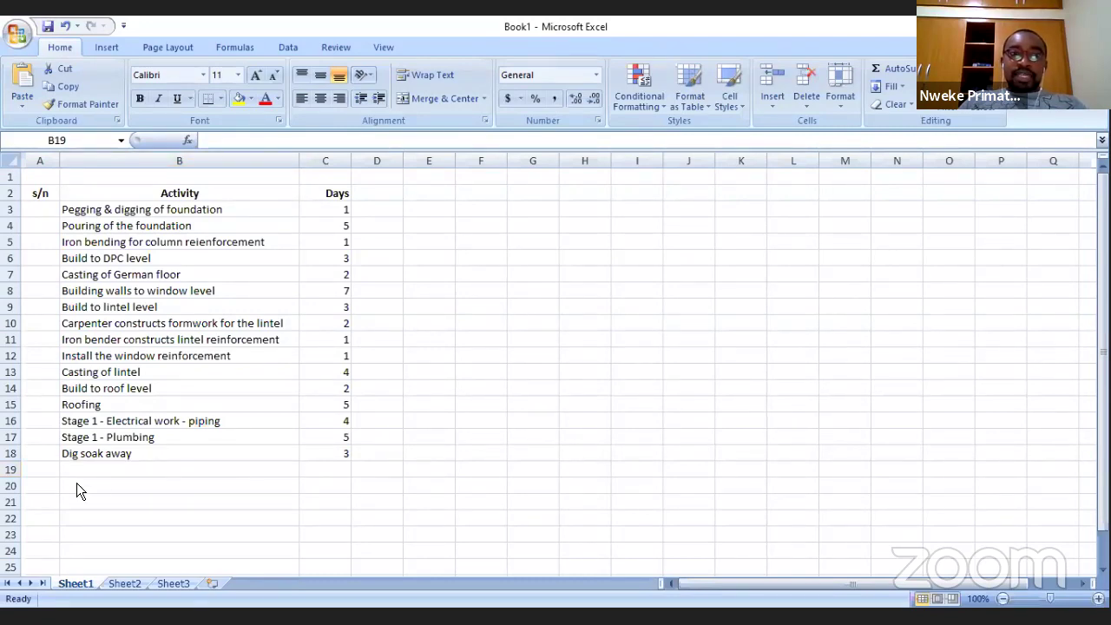
click(120, 476)
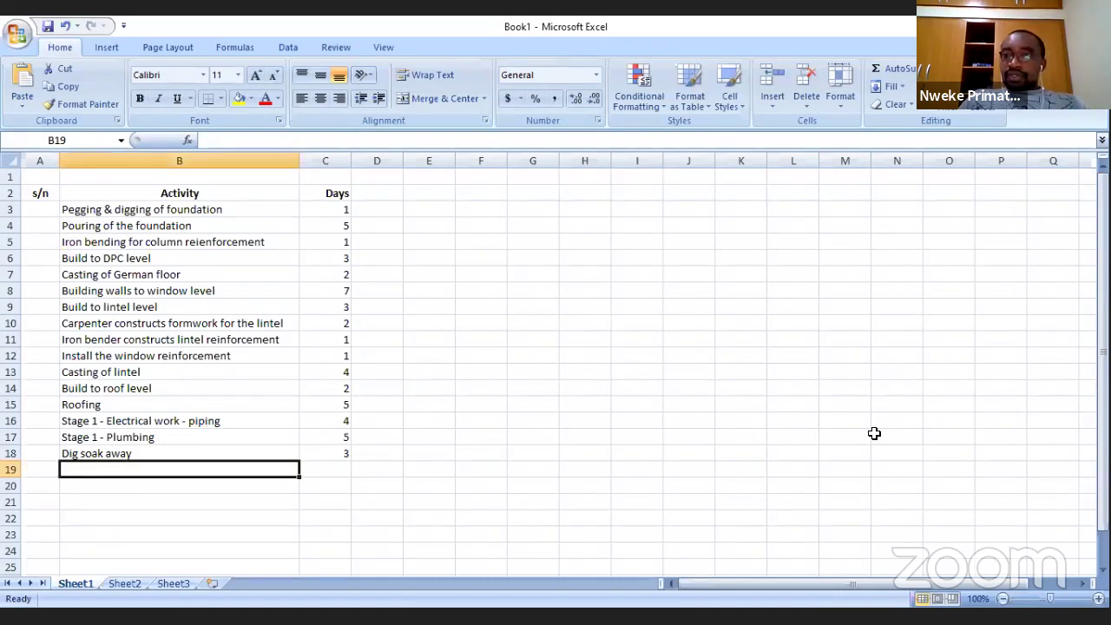
click(152, 434)
click(119, 469)
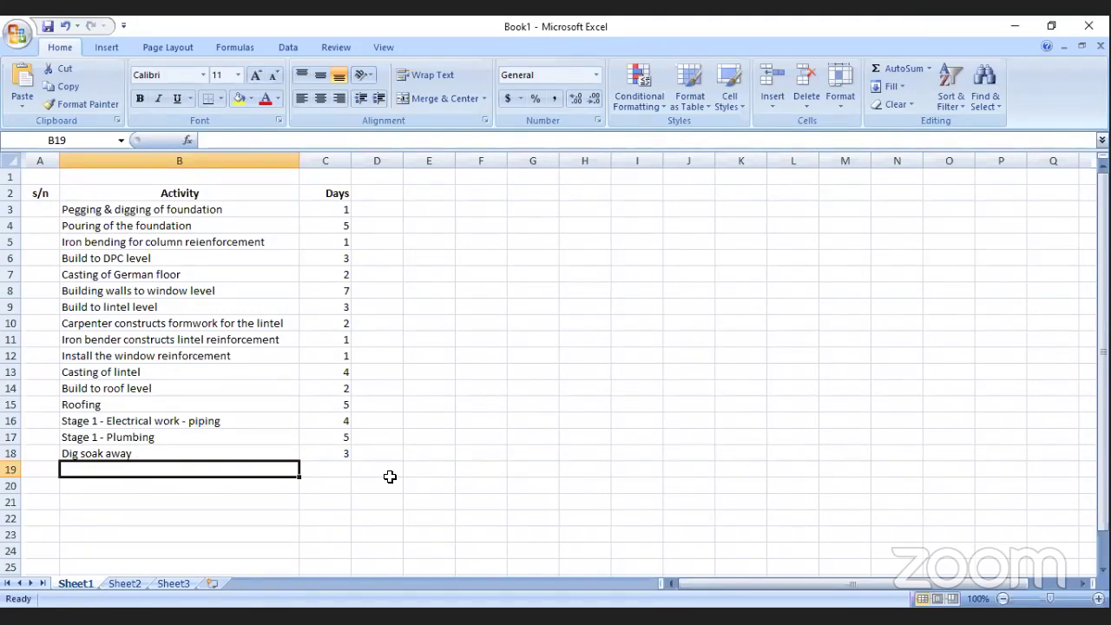
text(Plas)
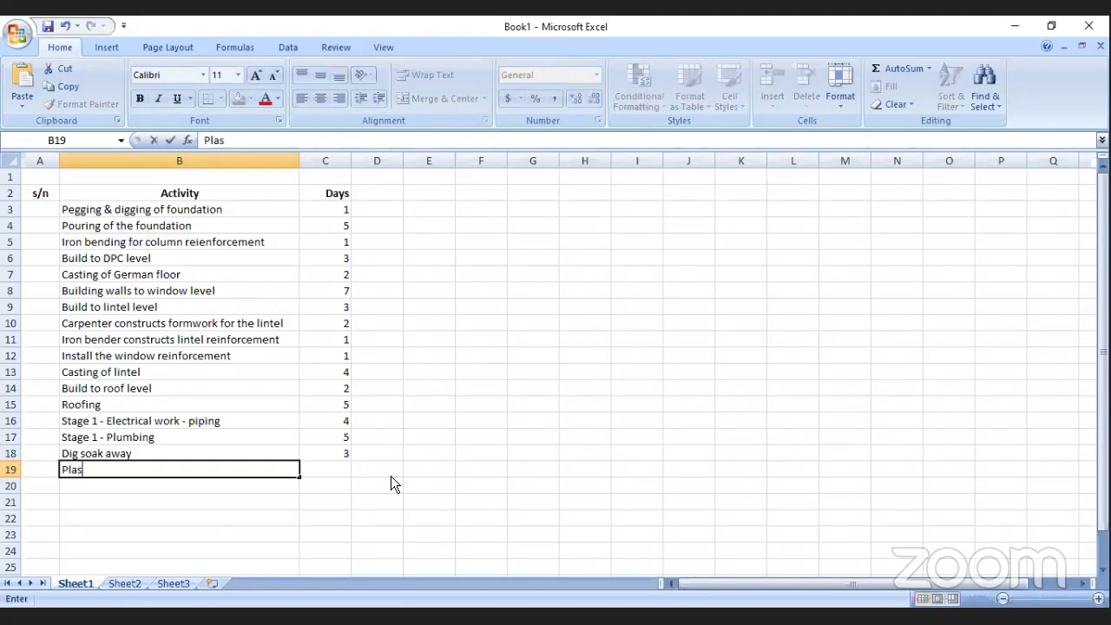
text(tering)
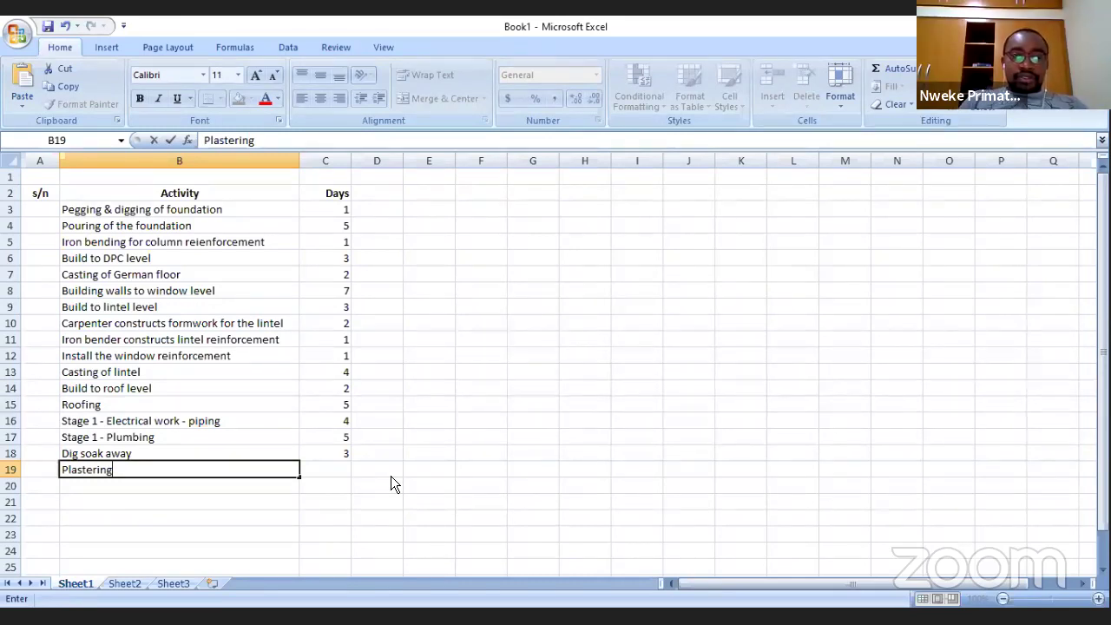
key(BackSpace)
key(BackSpace)
key(BackSpace)
key(BackSpace)
key(BackSpace)
key(BackSpace)
key(BackSpace)
key(BackSpace)
key(BackSpace)
key(BackSpace)
Step: Replace the row 19 activity text with "Install windows and door frame + security doors"
text(Install)
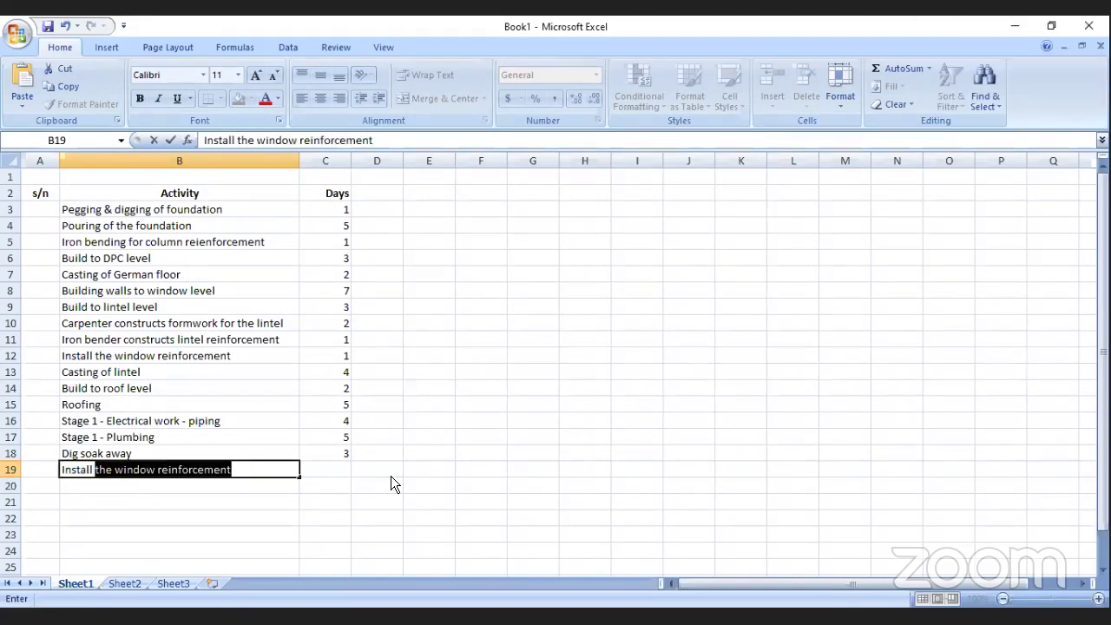
text( window)
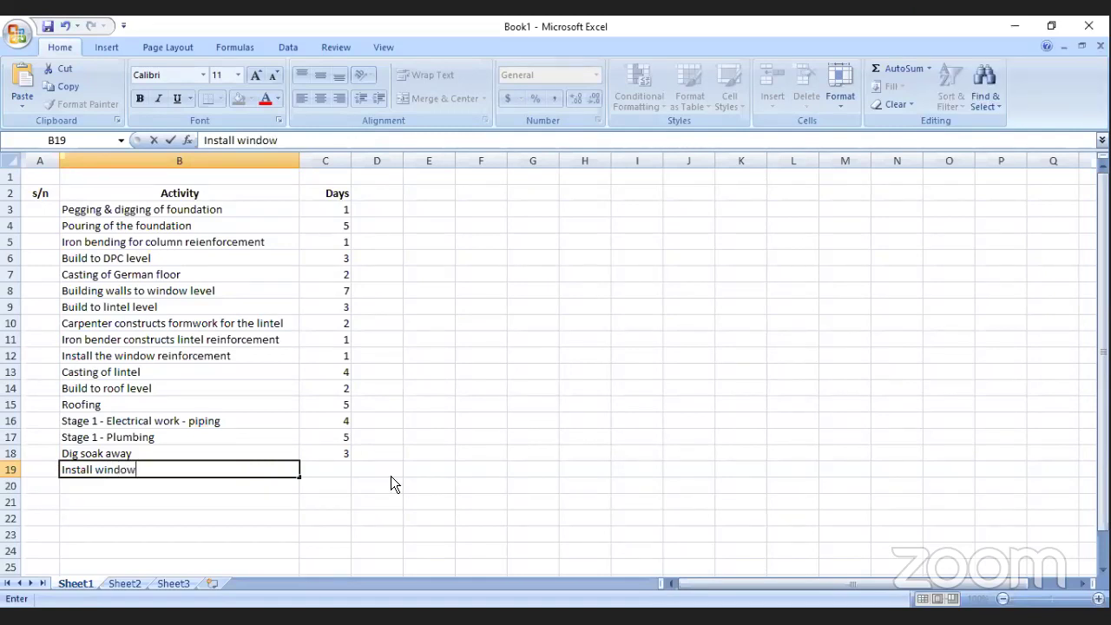
text(s and door)
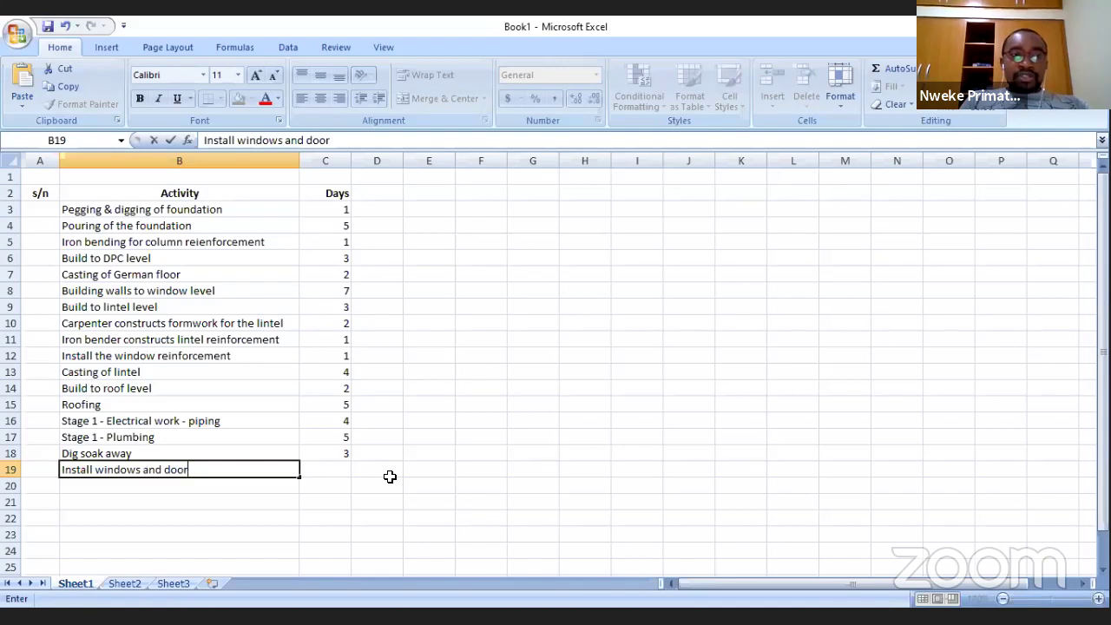
text(frame)
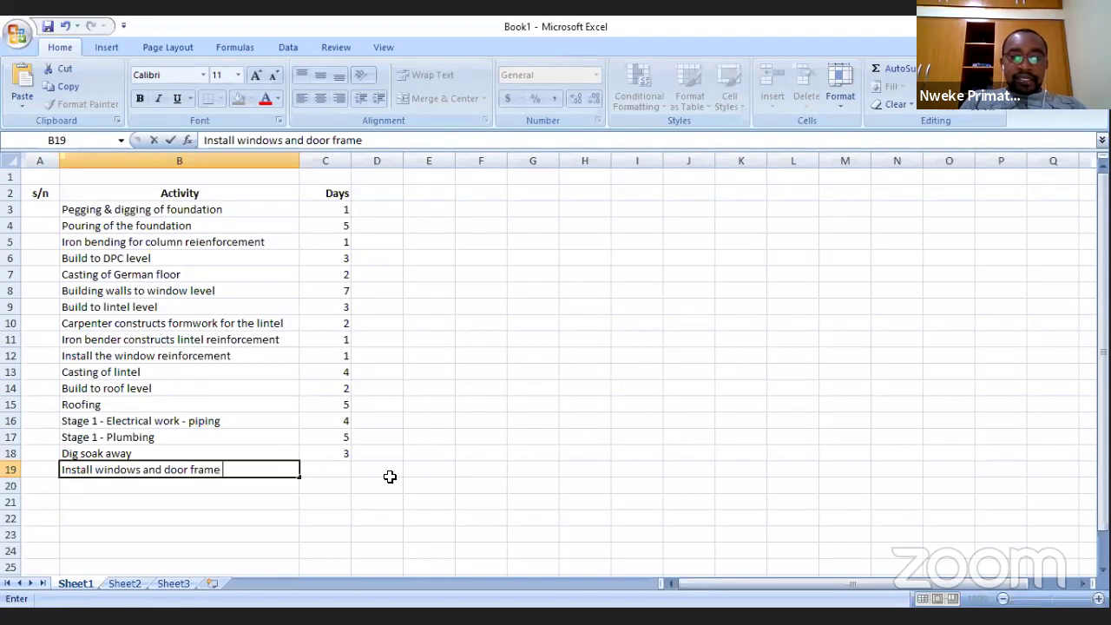
text(+ se)
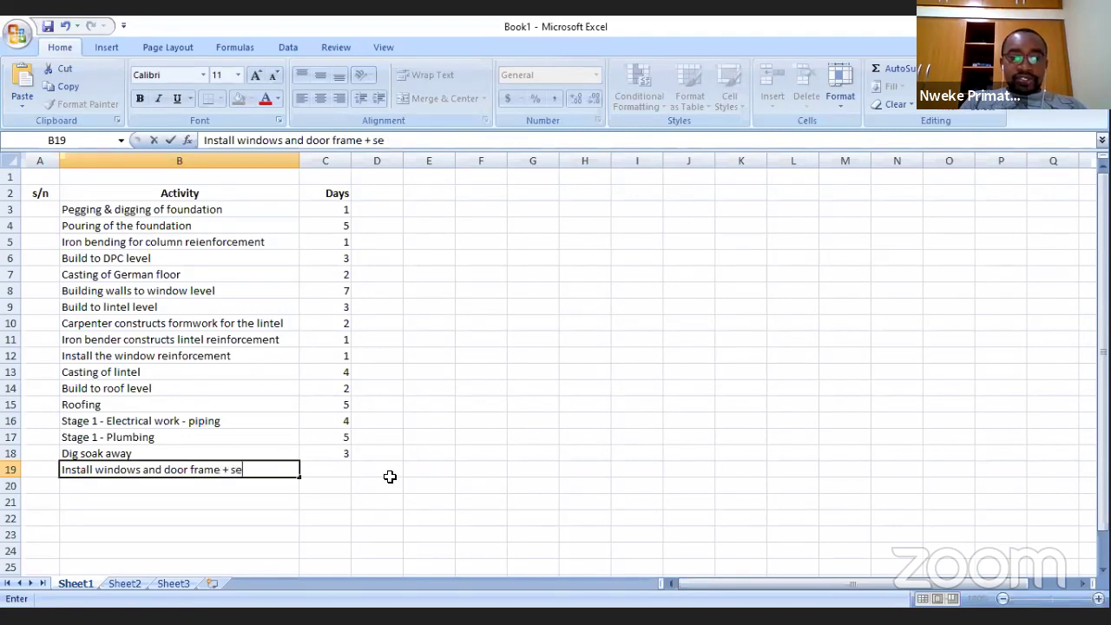
text(curity doors)
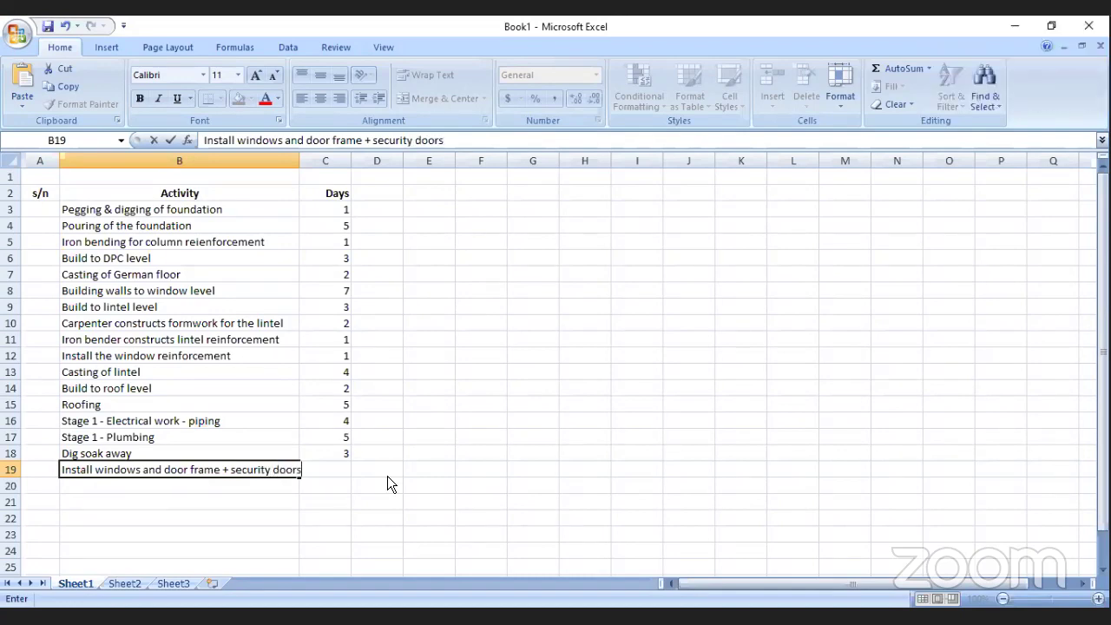
key(Tab)
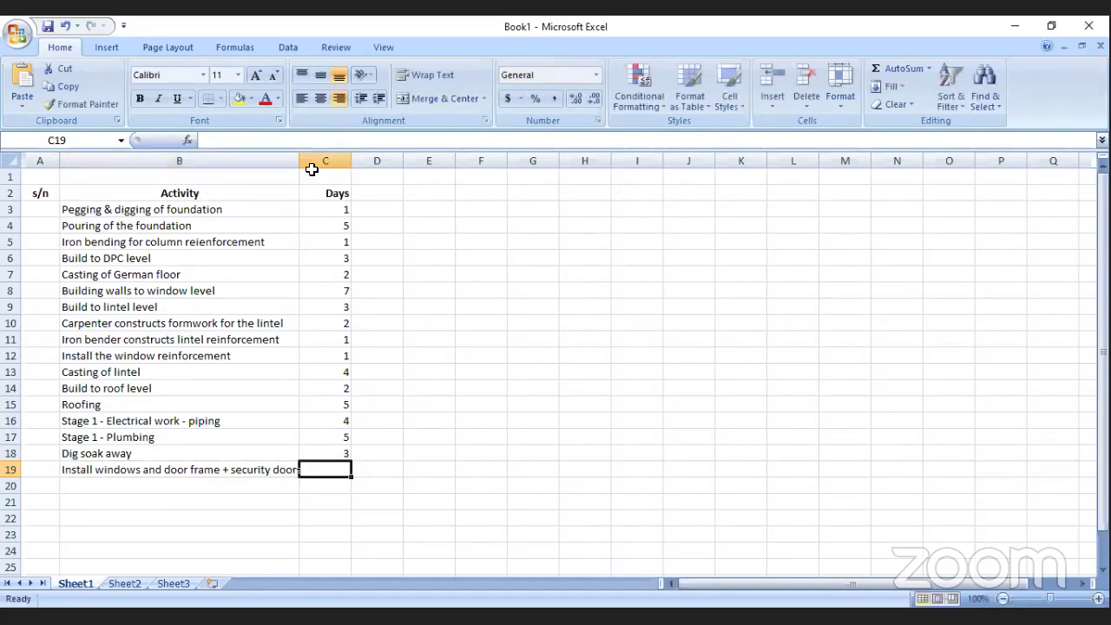
Step: Widen the Activity column to fit its longest entry and set the row 19 duration to 6
drag(300, 161, 320, 161)
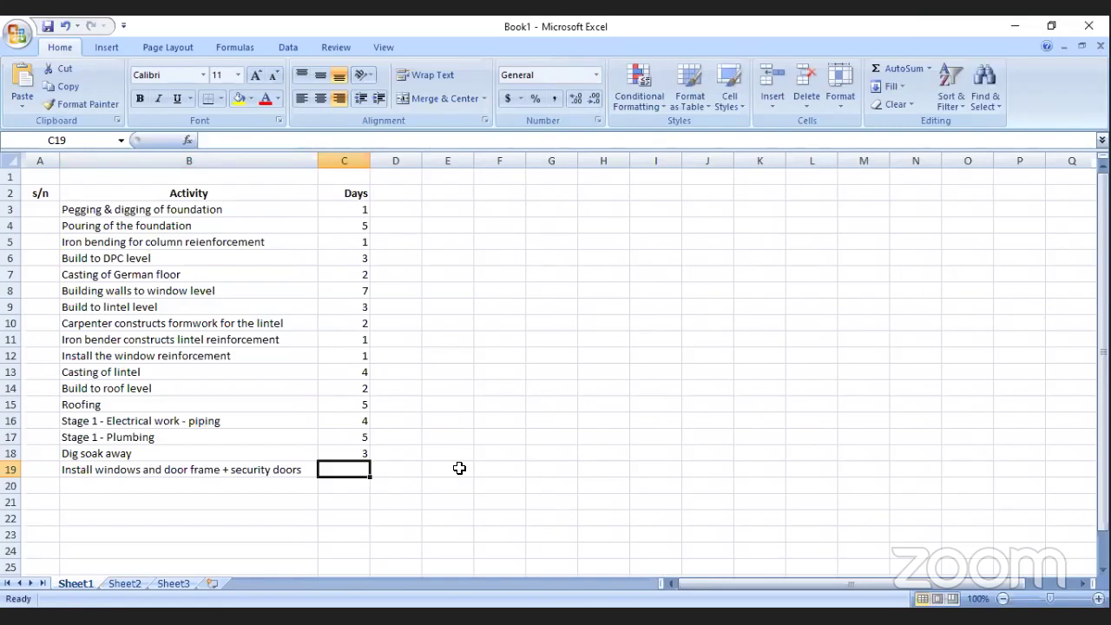
text(5)
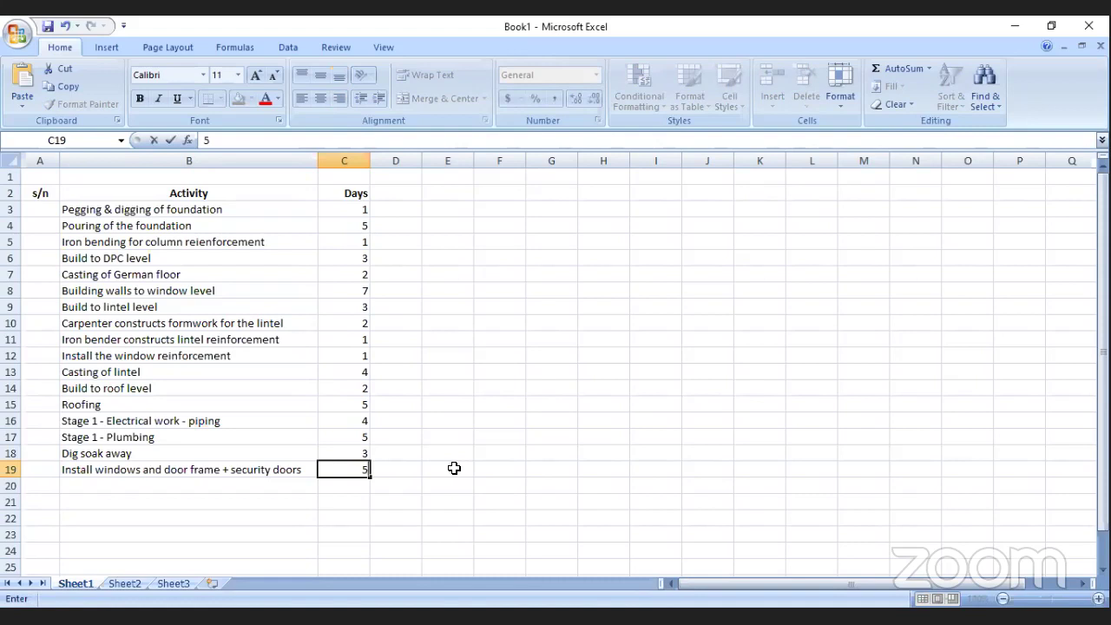
key(BackSpace)
text(6)
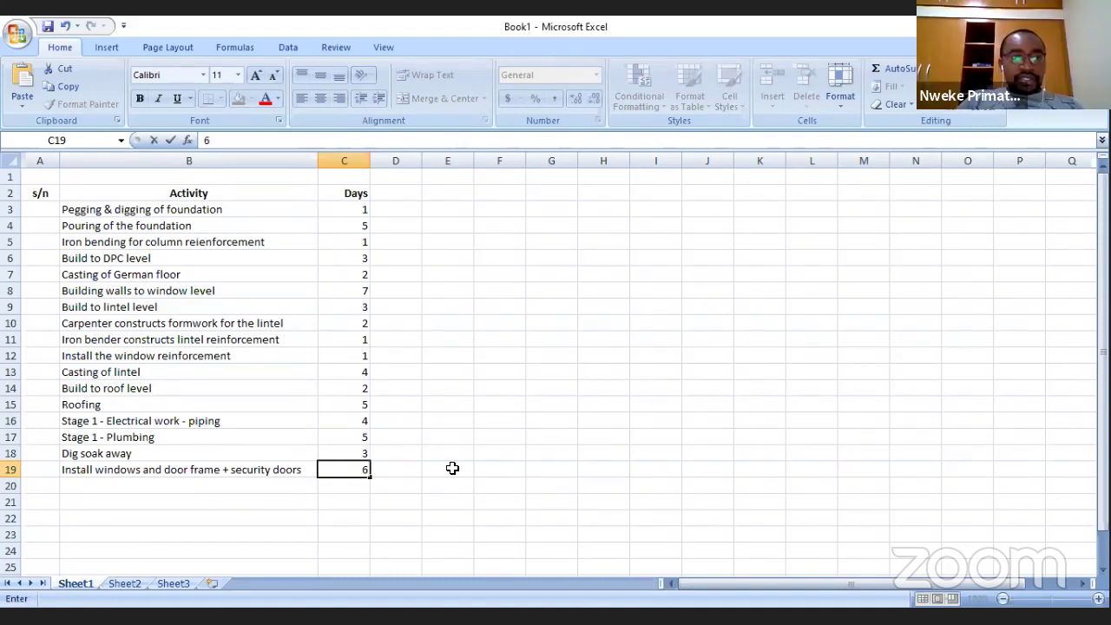
Step: Add the activity "Plastering" in row 20 with a duration of 5
click(242, 485)
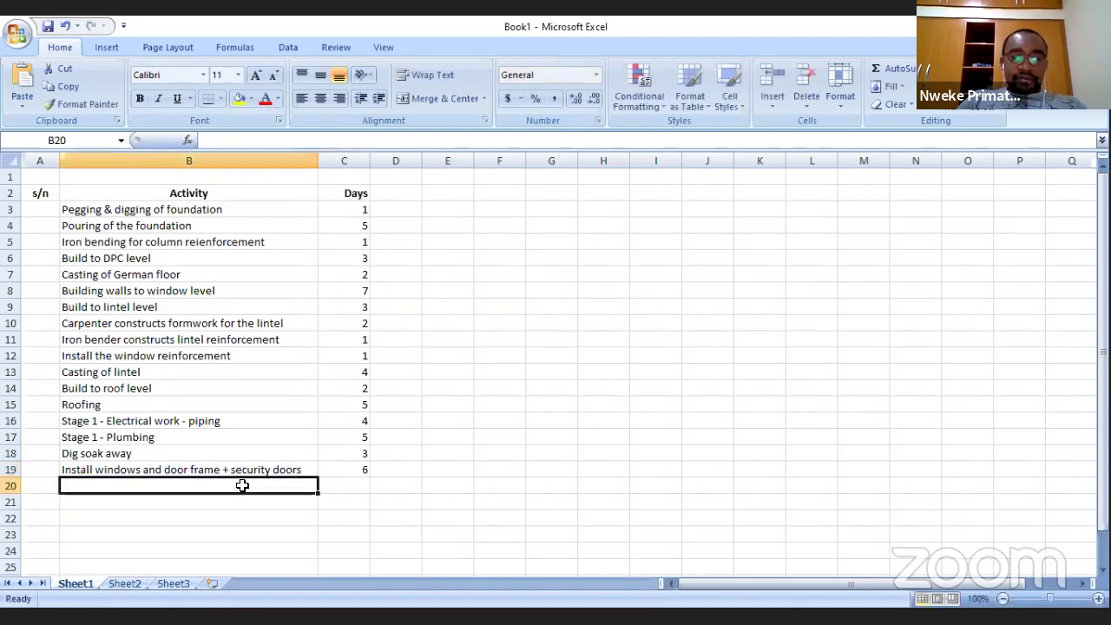
text(Plaster)
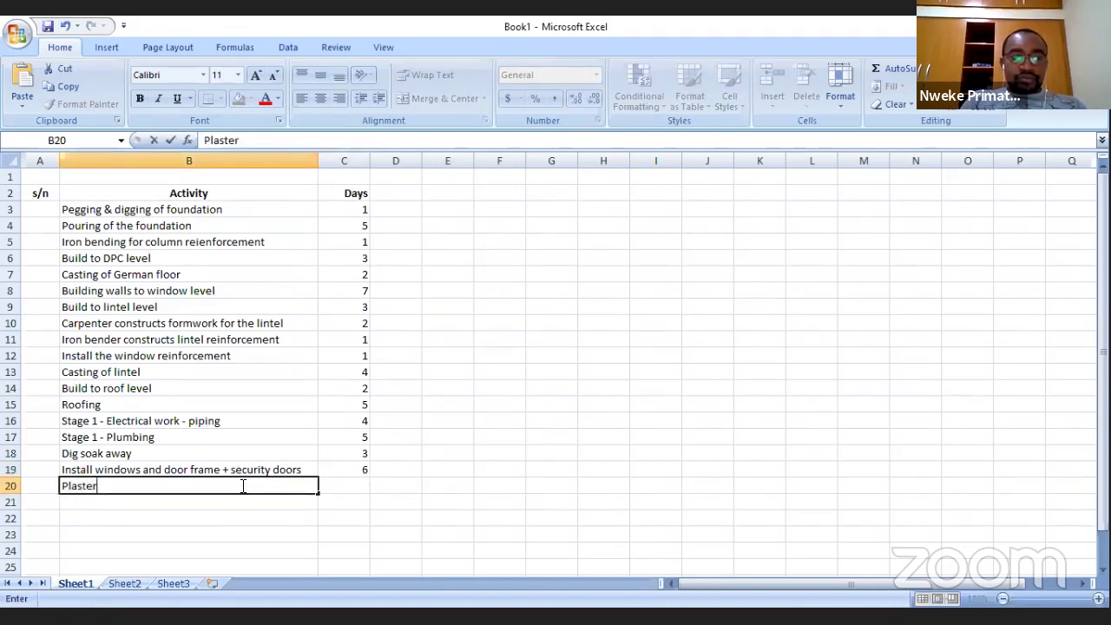
key(Tab)
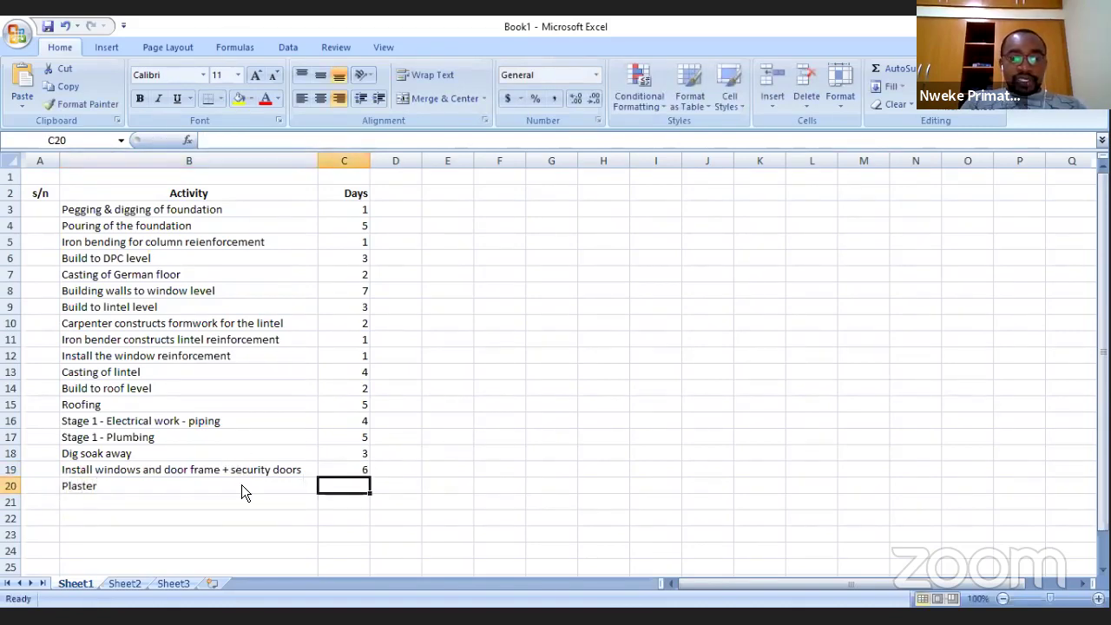
click(241, 489)
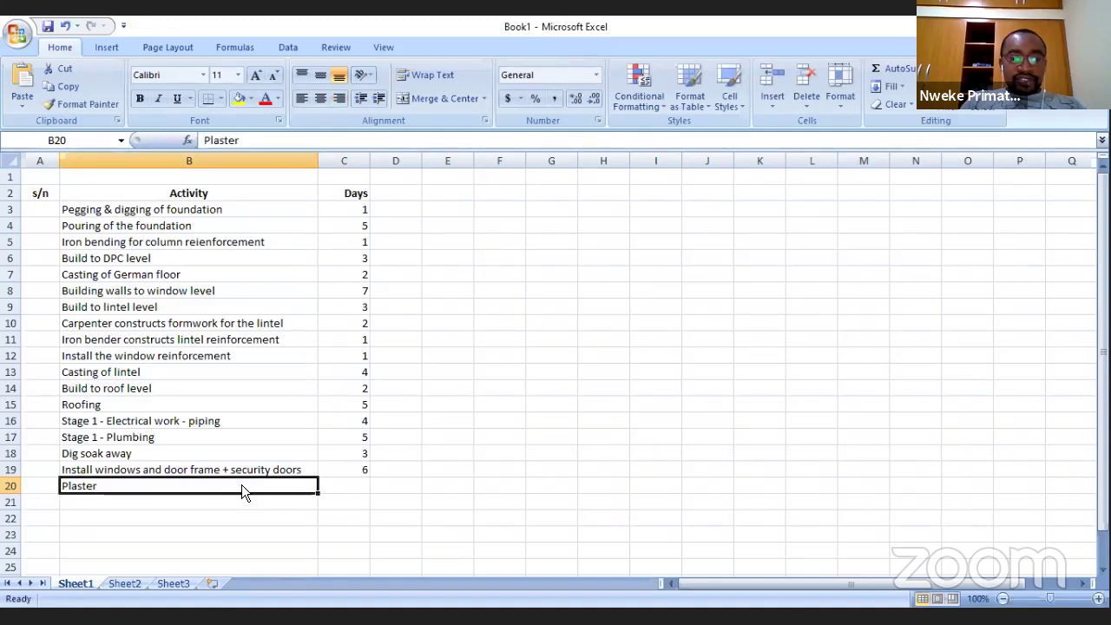
text(Plastering)
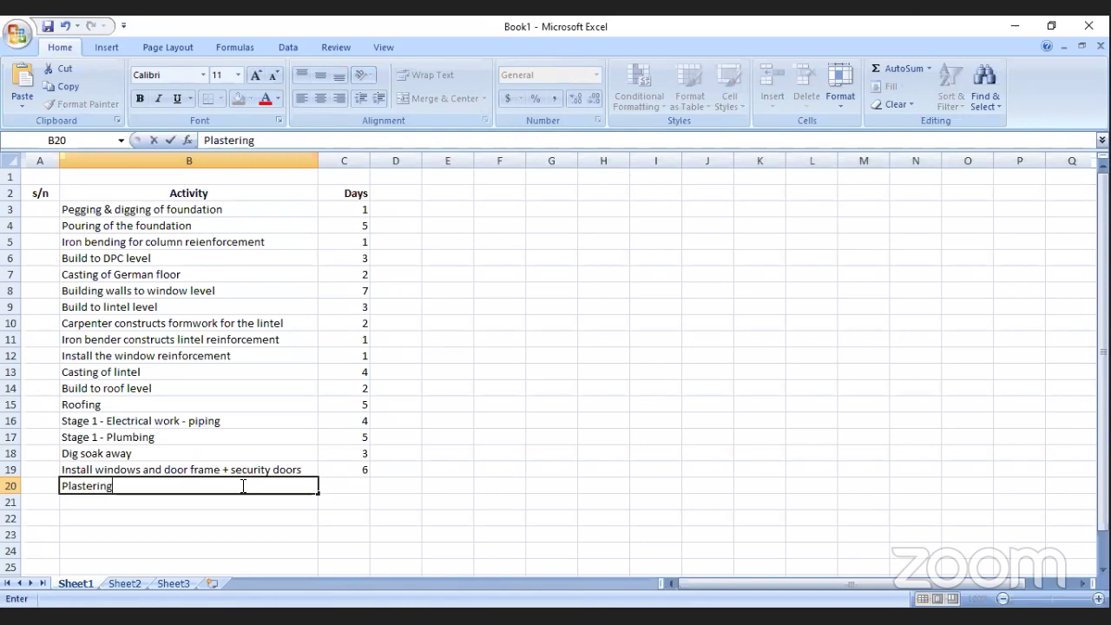
key(Tab)
text(5)
key(Return)
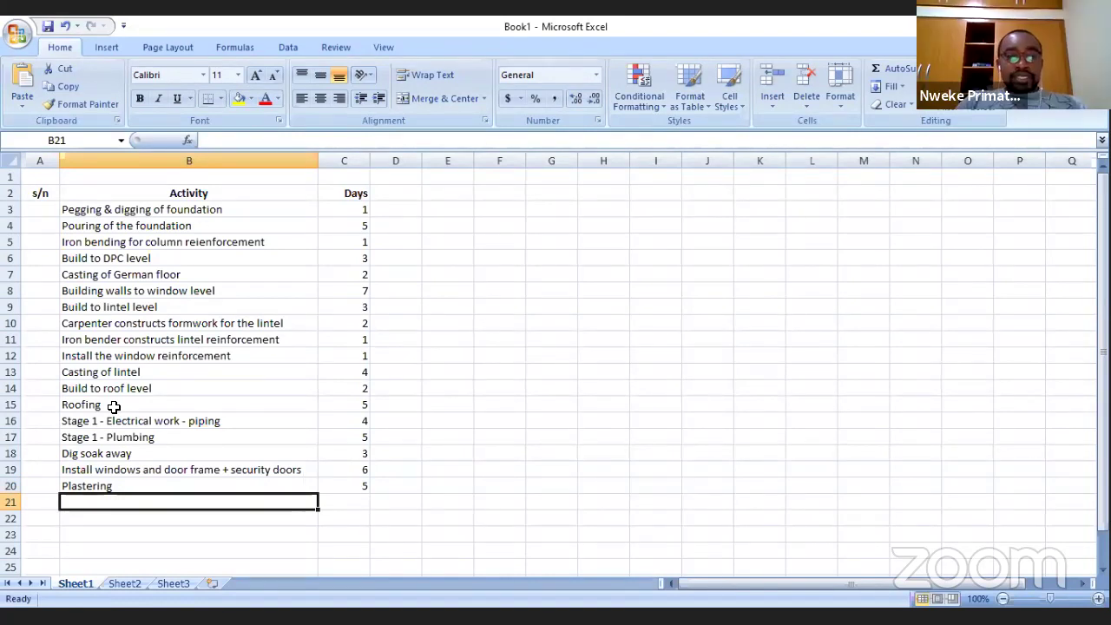
Step: Add the activity "Wall tiling" in row 21 with a duration of 5
text(Tiling)
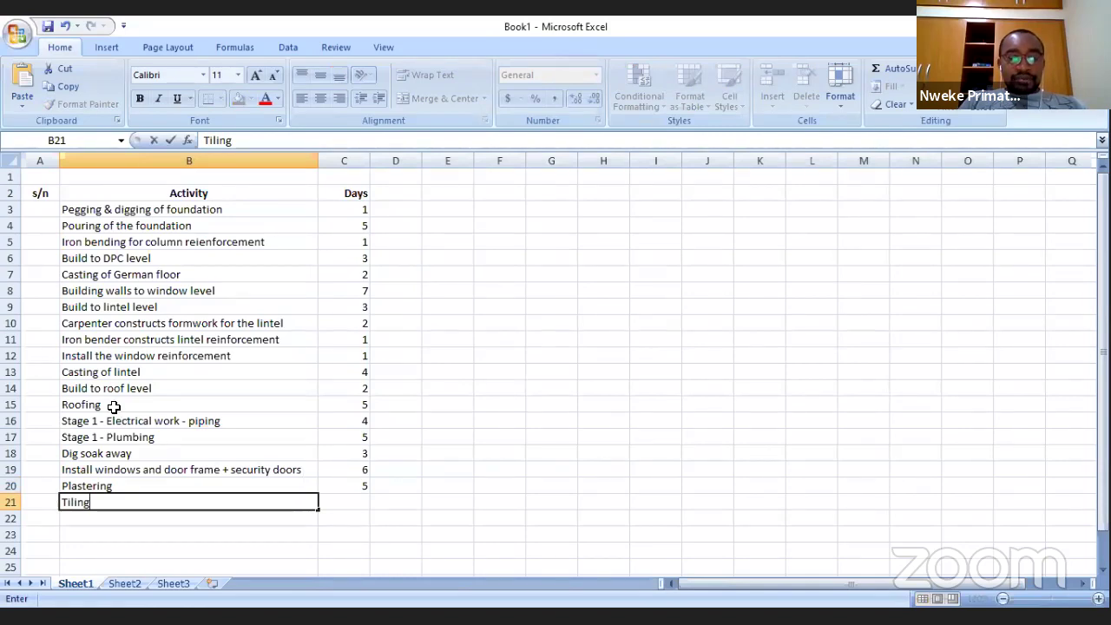
key(Tab)
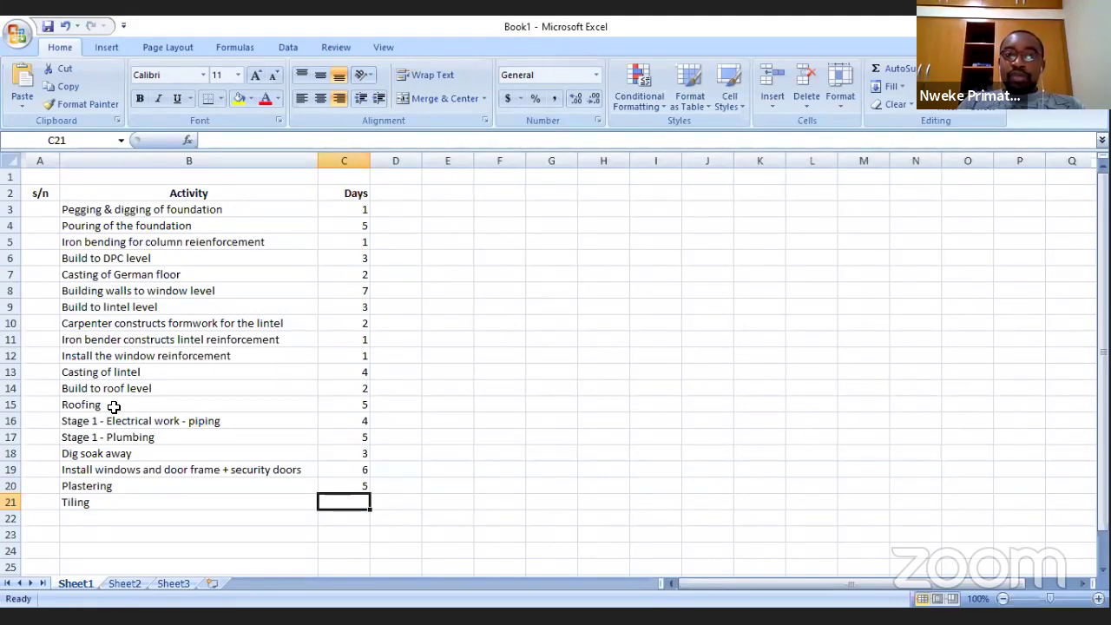
key(Left)
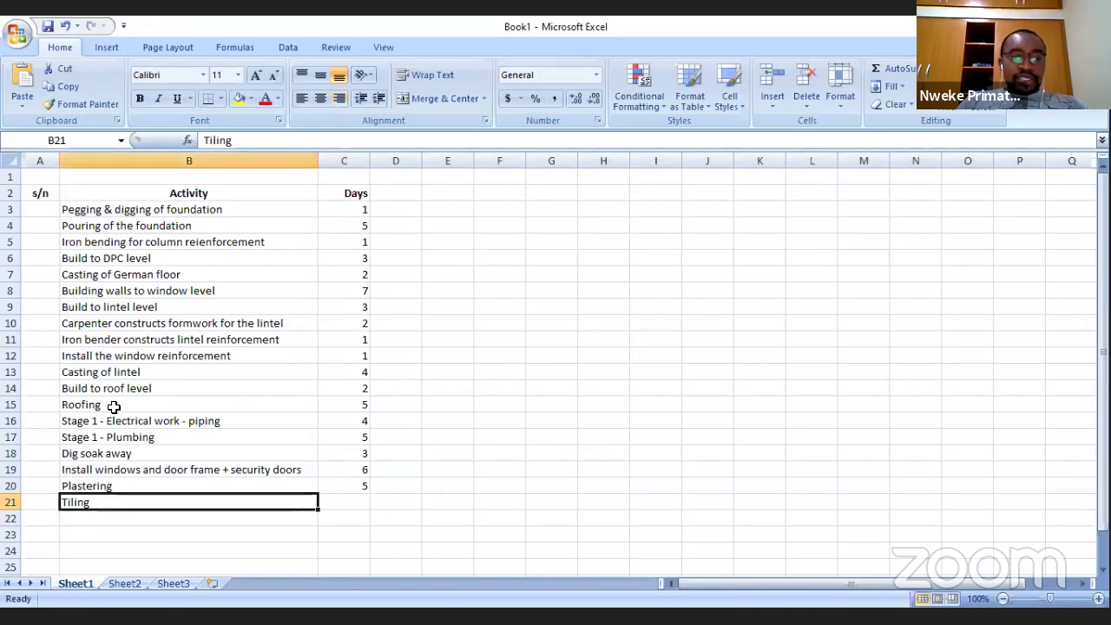
text(Wall tiling)
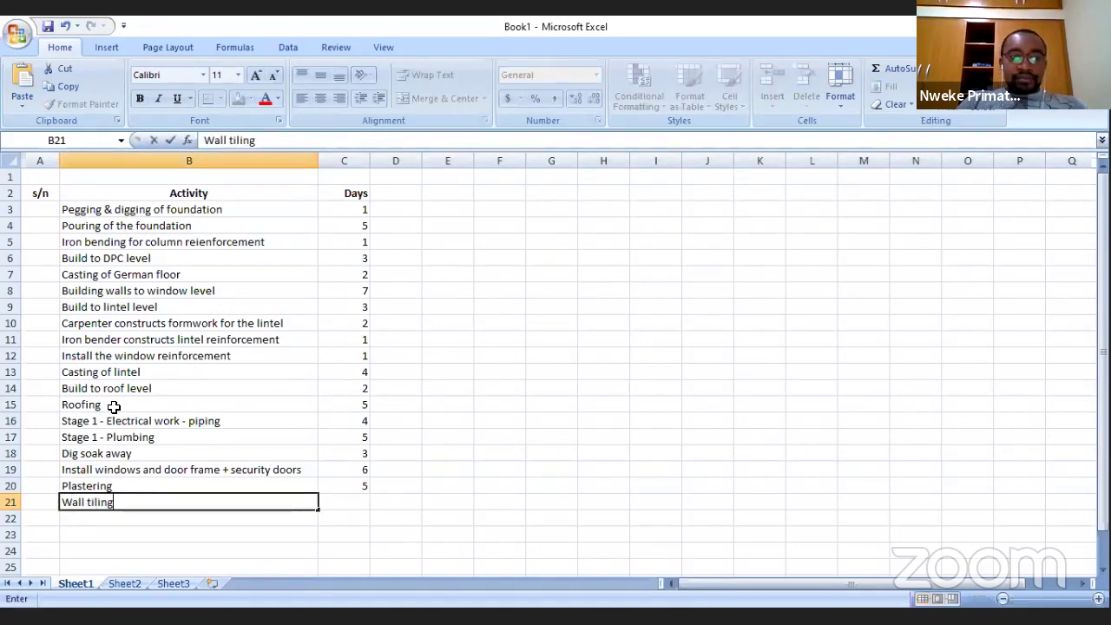
key(Right)
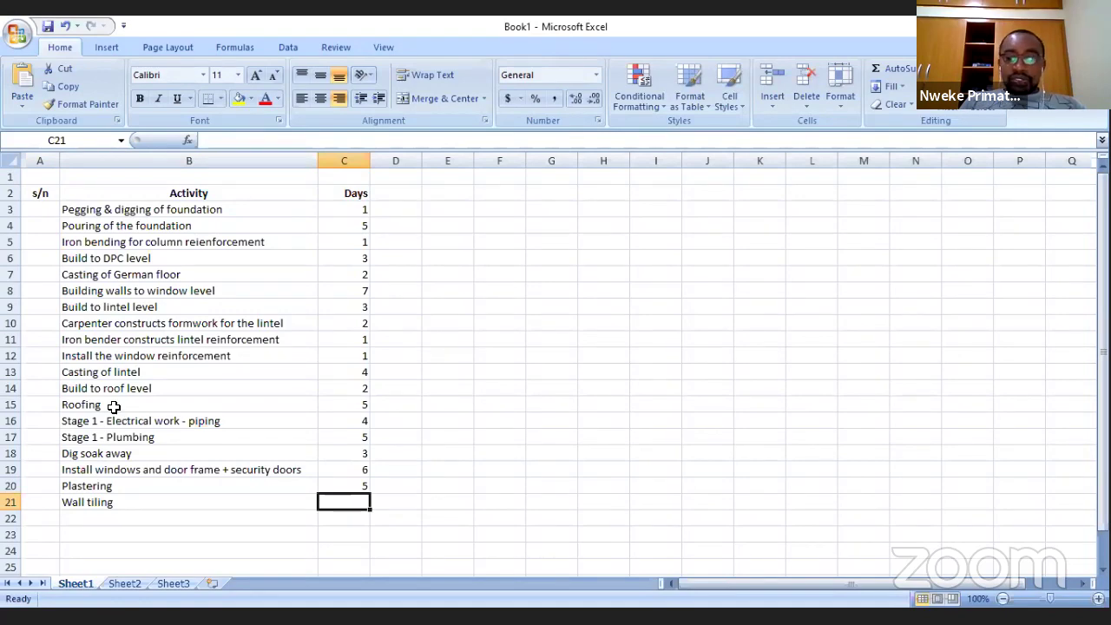
text(10)
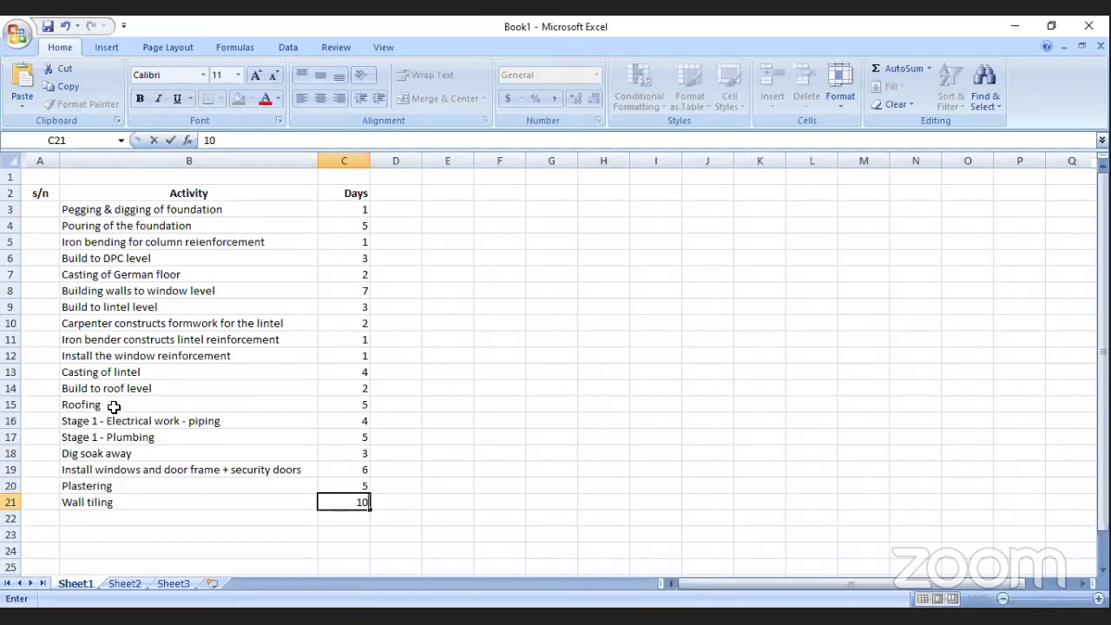
key(BackSpace)
key(BackSpace)
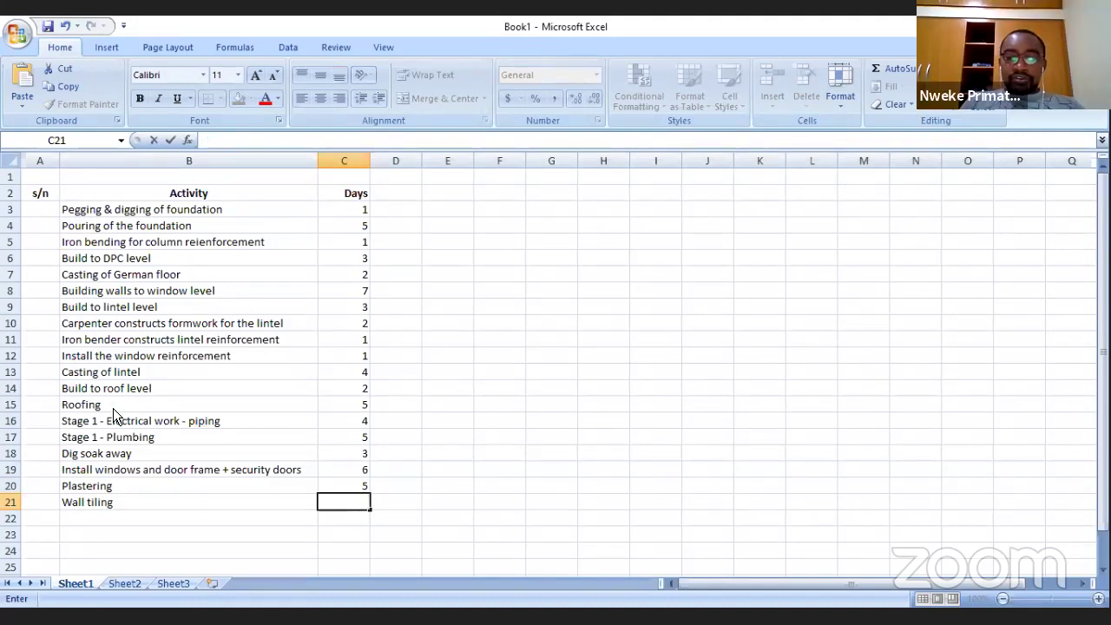
text(5)
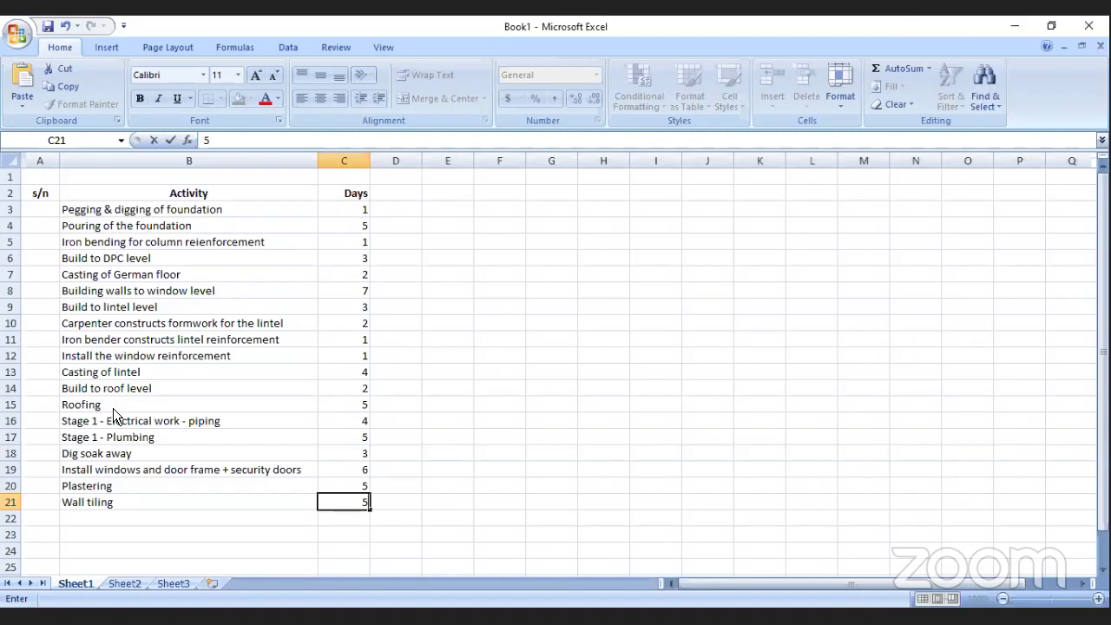
key(Return)
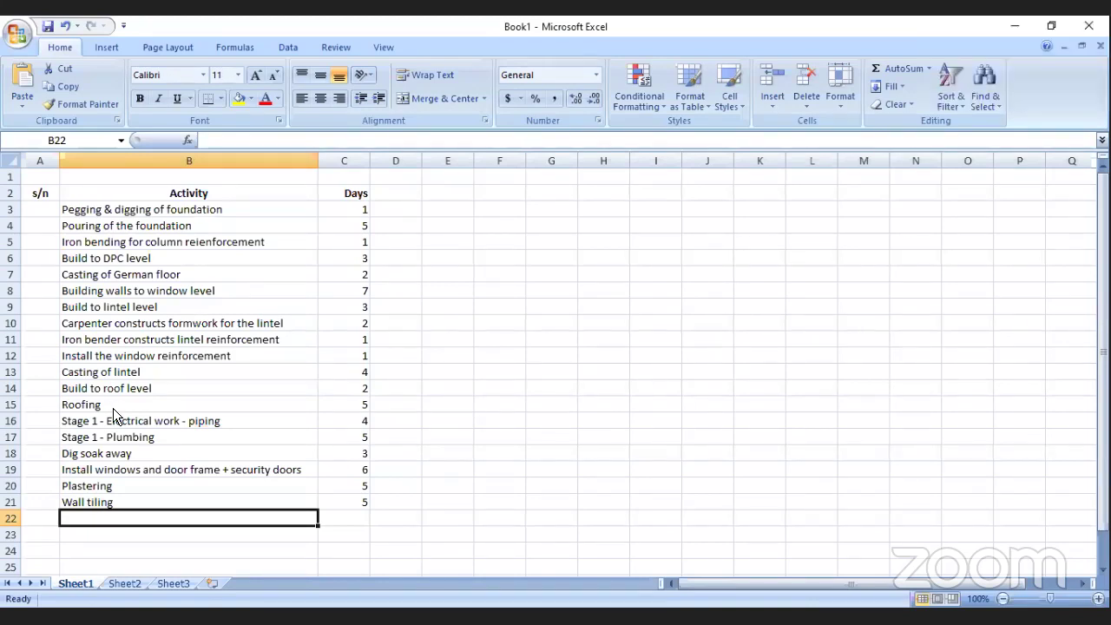
Step: Enter the activity "Stage 2 - Electrical fittings" in row 22
text(Stage 2)
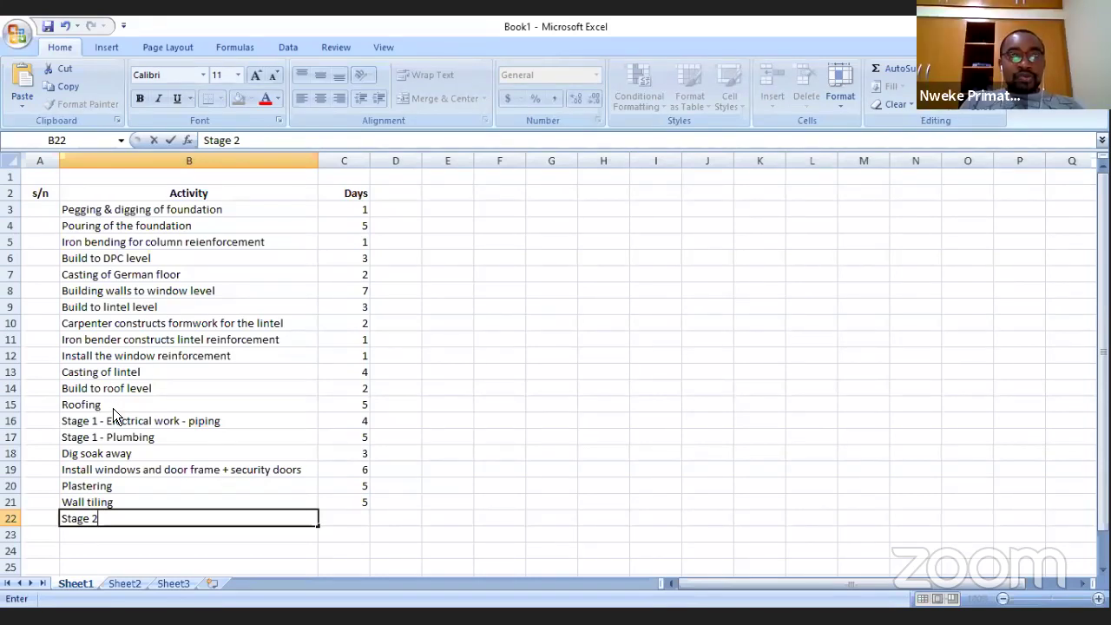
text( - )
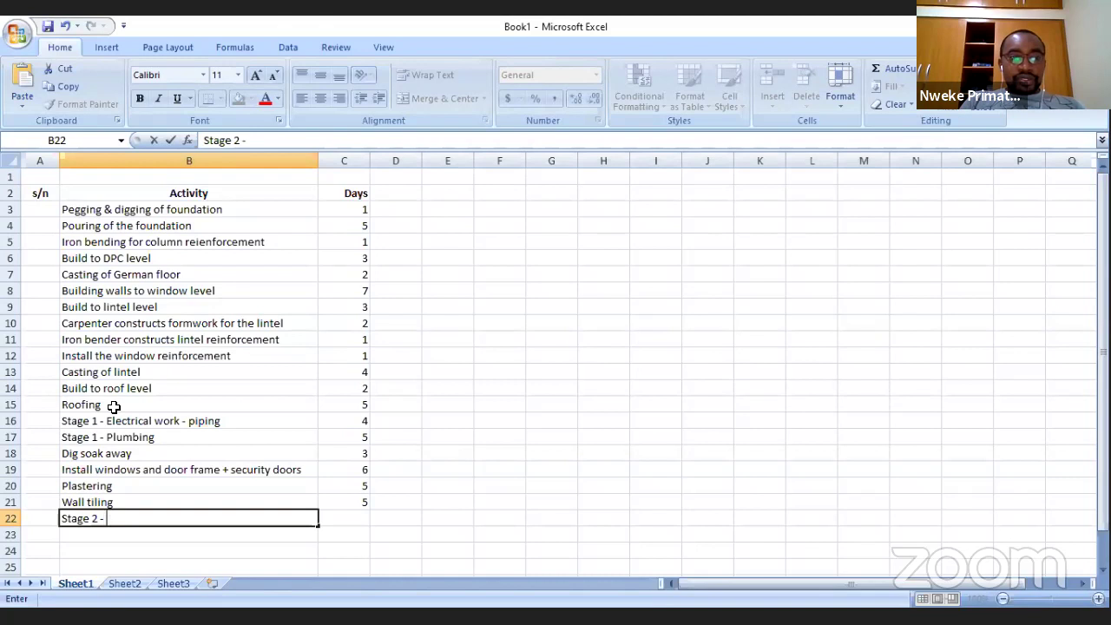
text(Electrical)
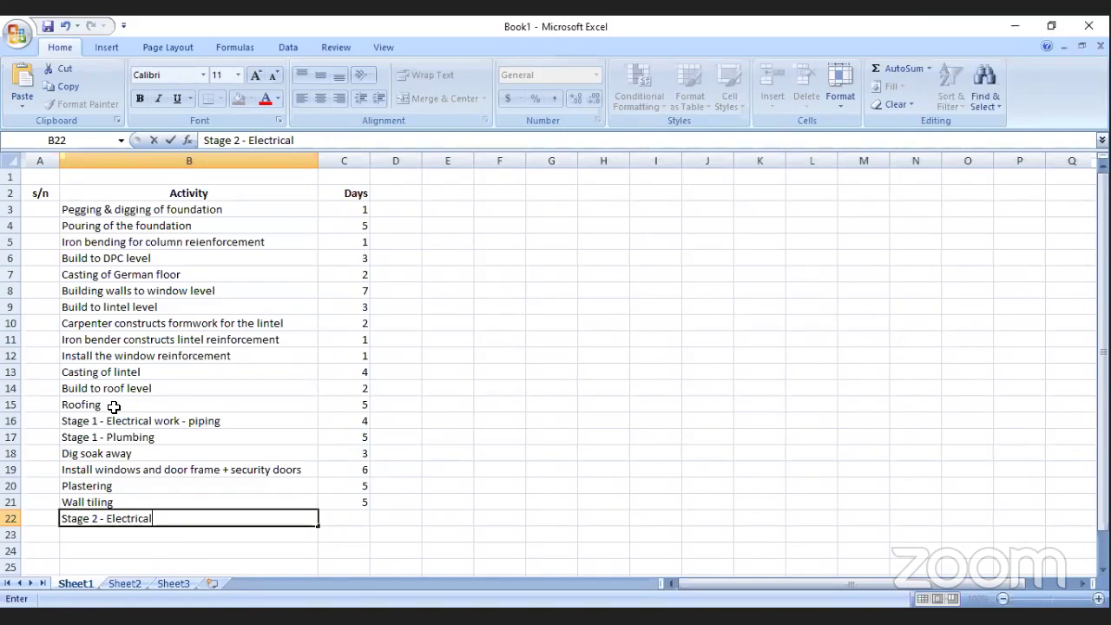
text(fittings)
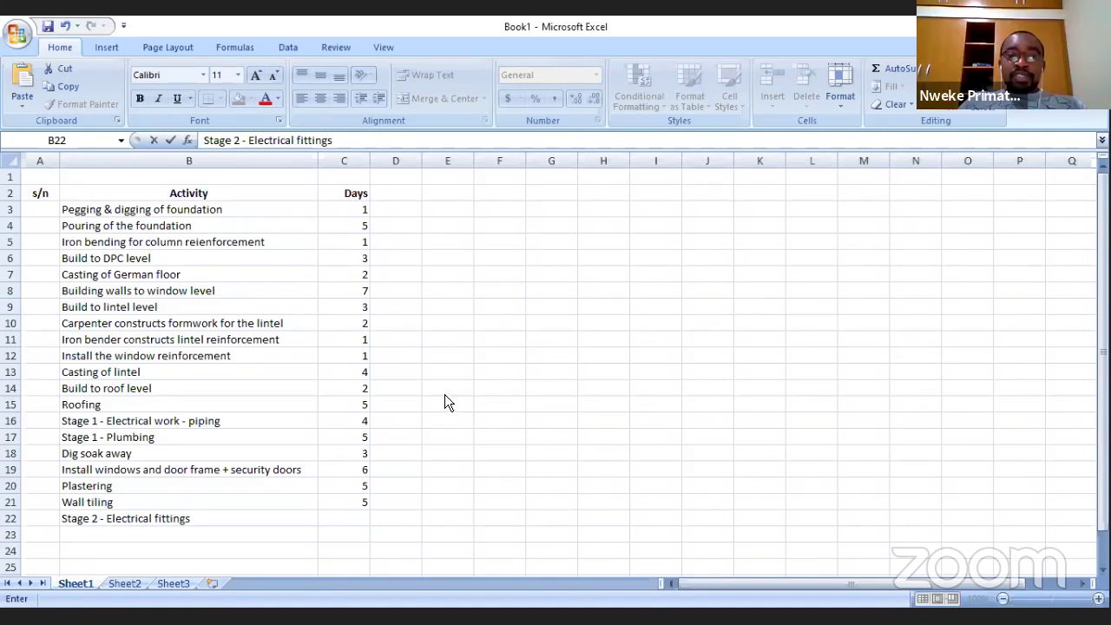
Step: Add the activity "POP" in row 23 with a duration of 7
scroll(443, 399, down, 4)
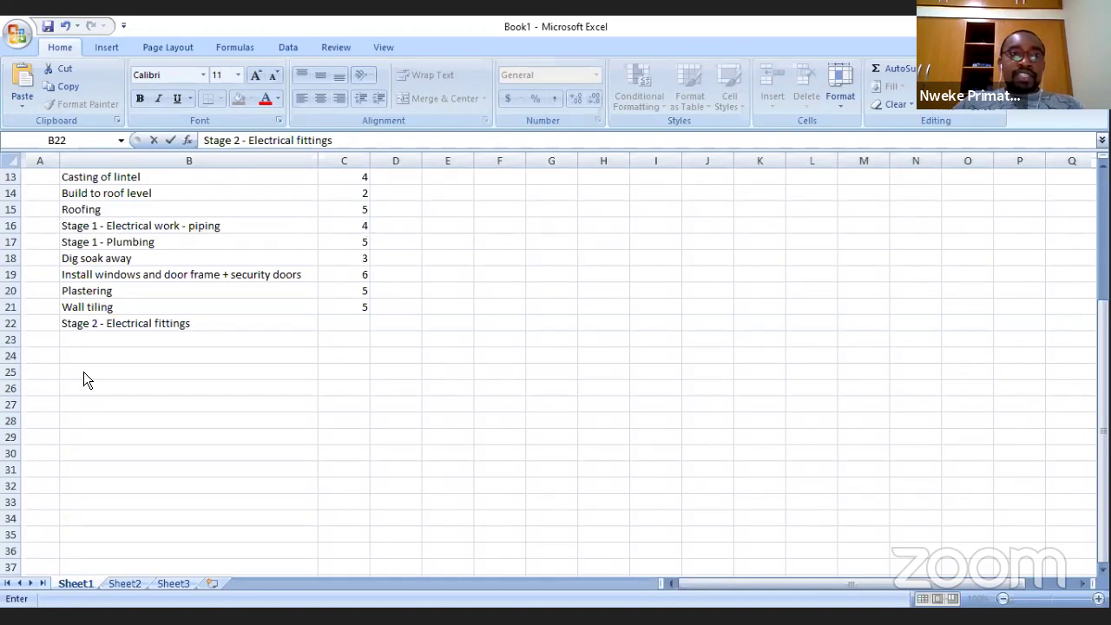
click(108, 343)
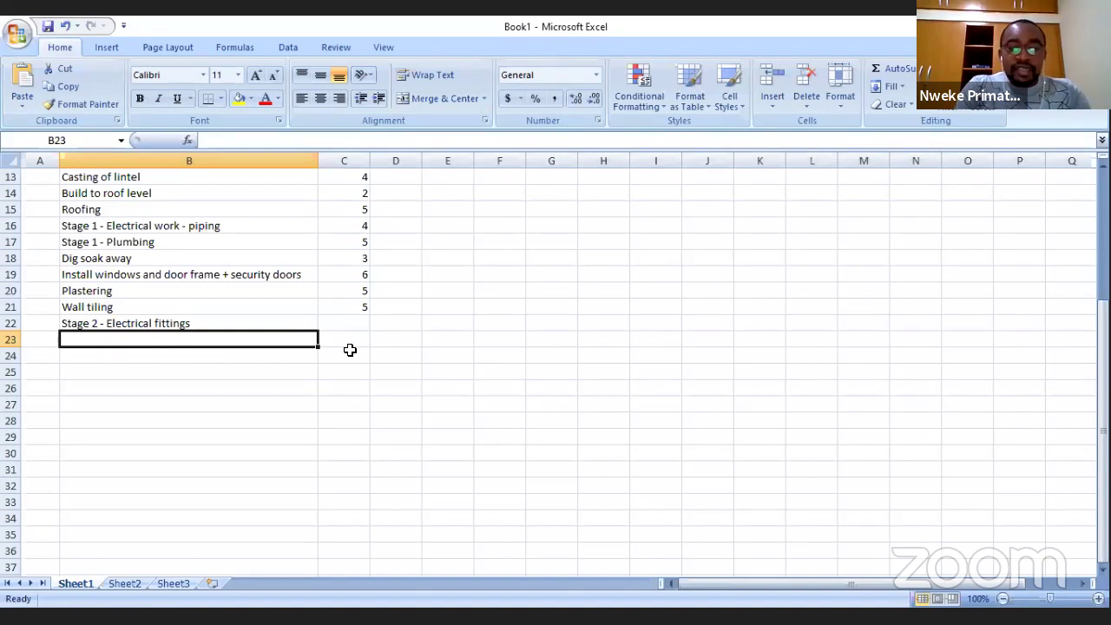
text(POP)
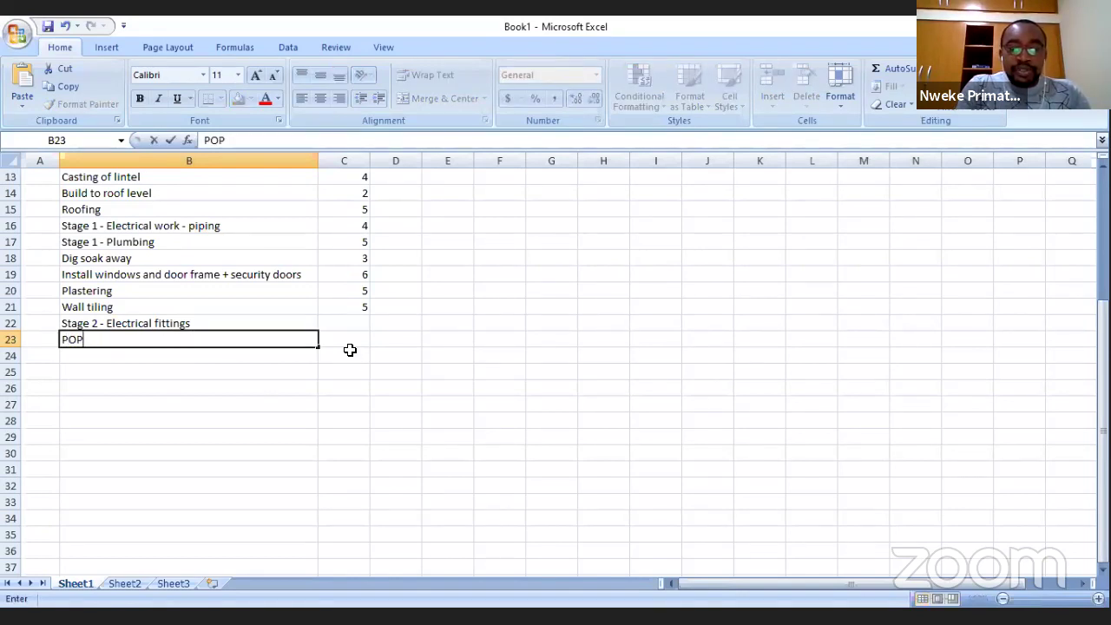
click(349, 348)
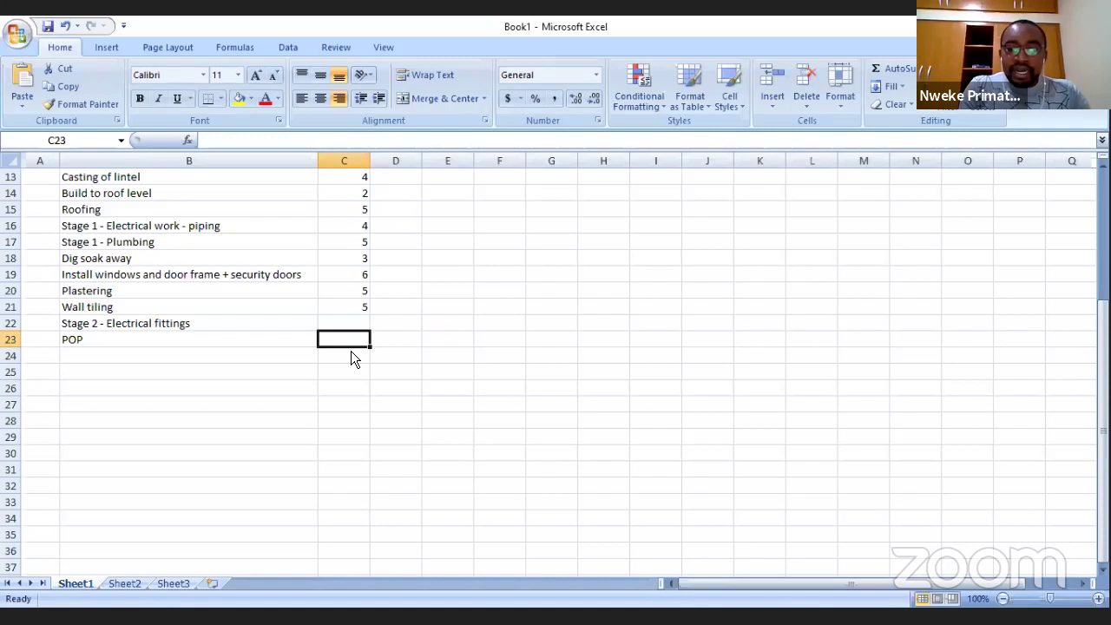
text(7)
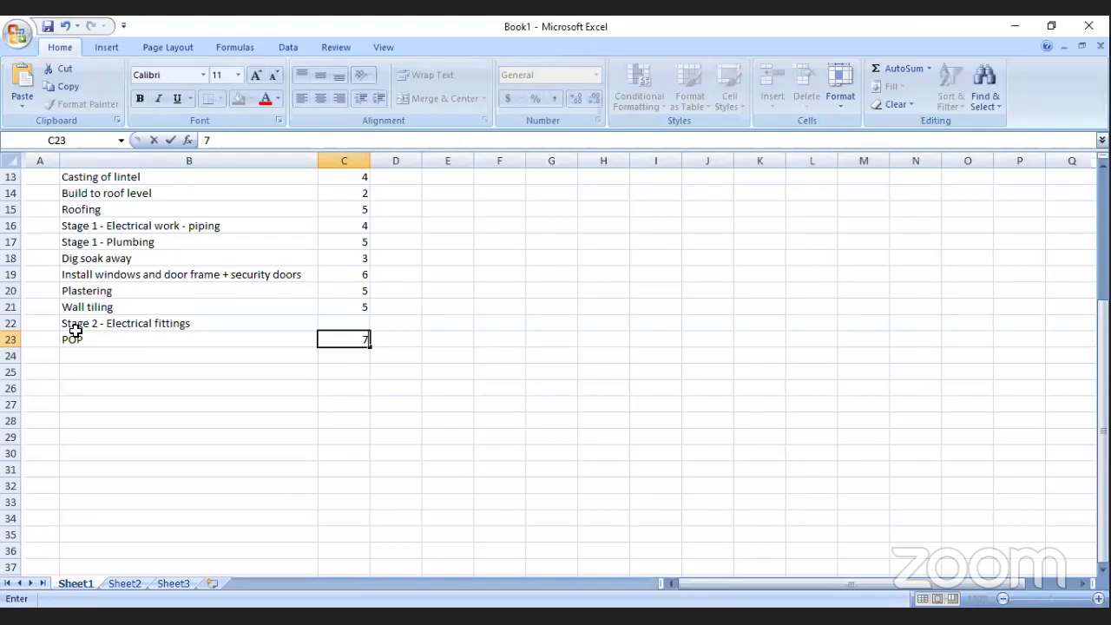
click(347, 322)
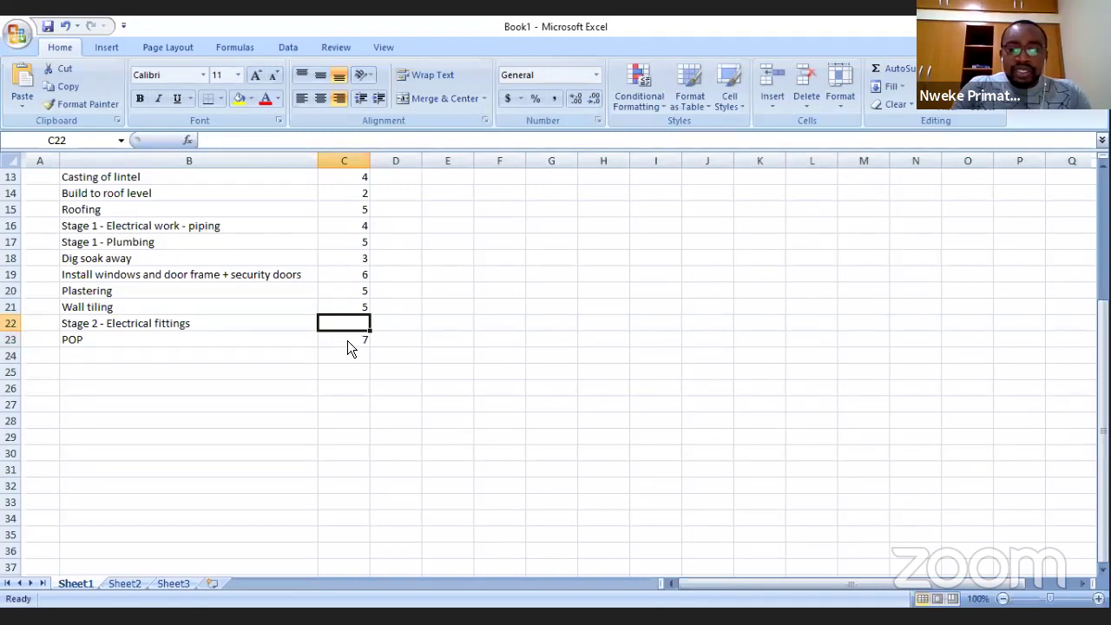
Step: Set the duration of "Stage 2 - Electrical fittings" in row 22 to 10 days
text(0)
key(BackSpace)
text(10)
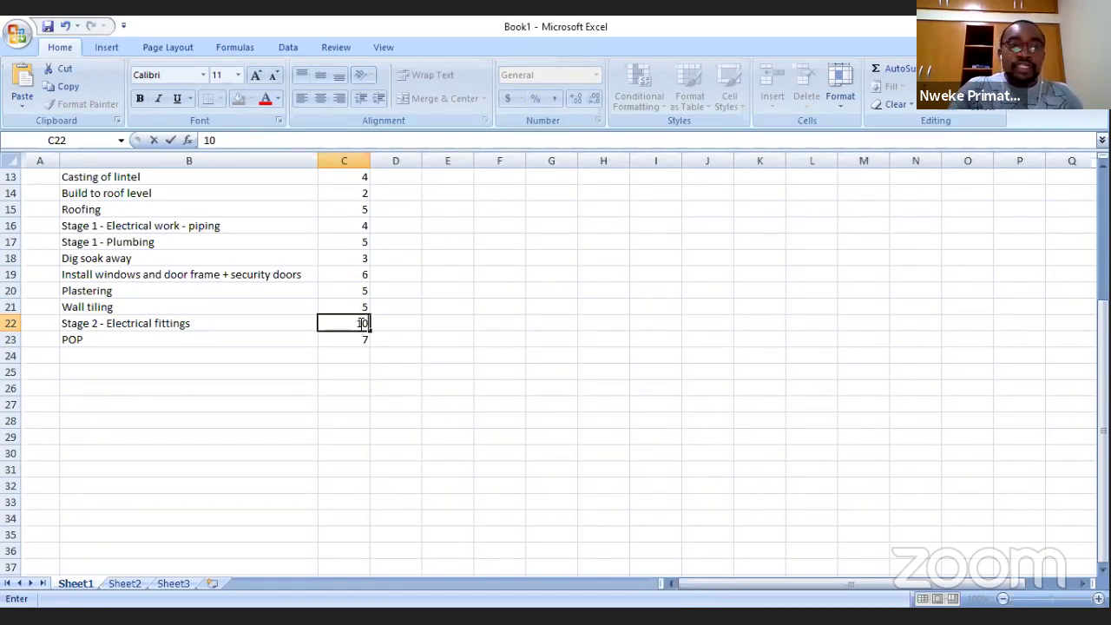
click(130, 347)
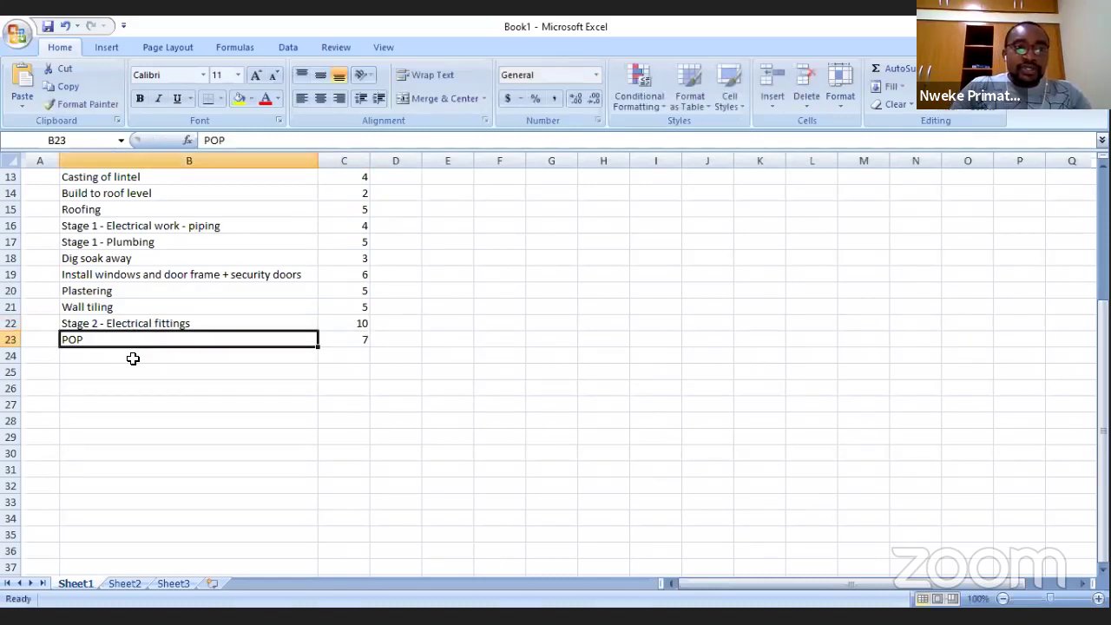
Step: Add the activity "Floor tiling" in row 24 with a duration of 10 days
click(111, 306)
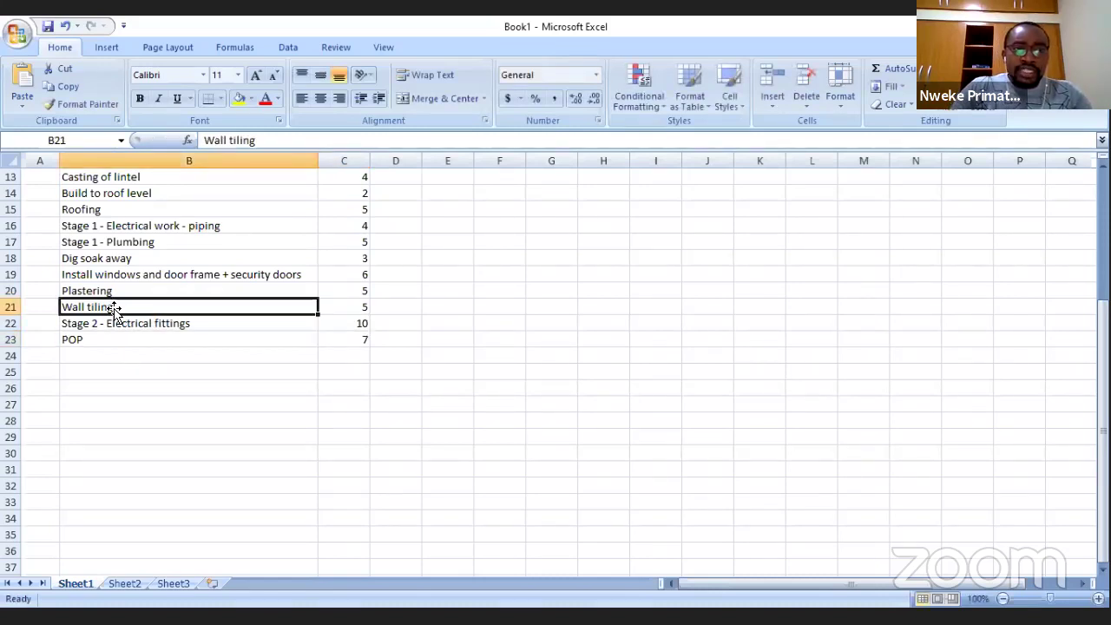
click(126, 327)
click(131, 354)
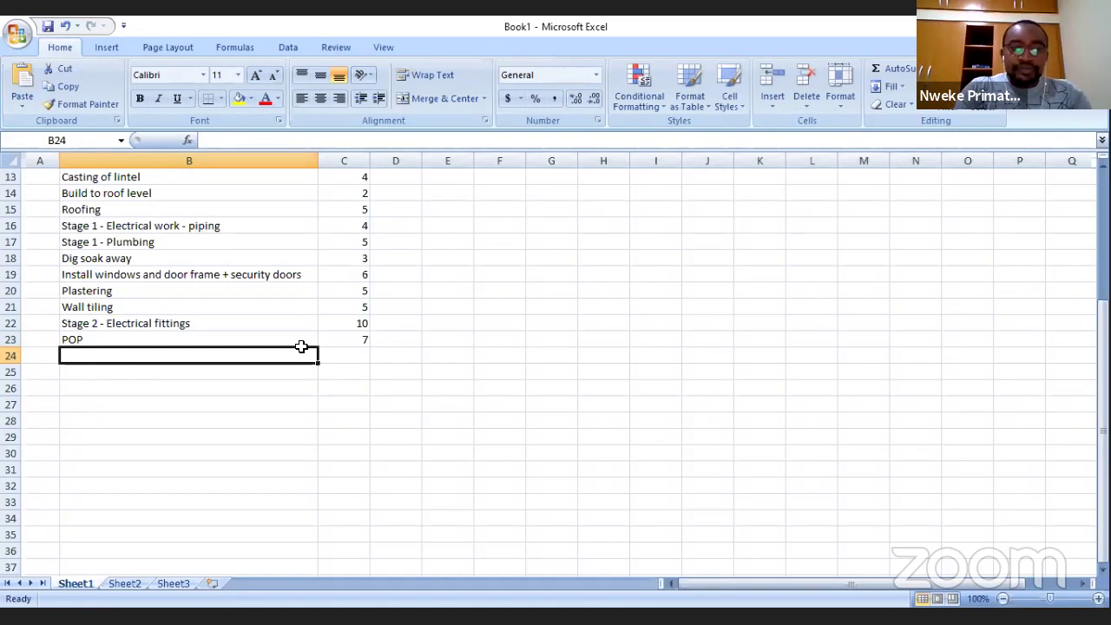
text(Floor tiling)
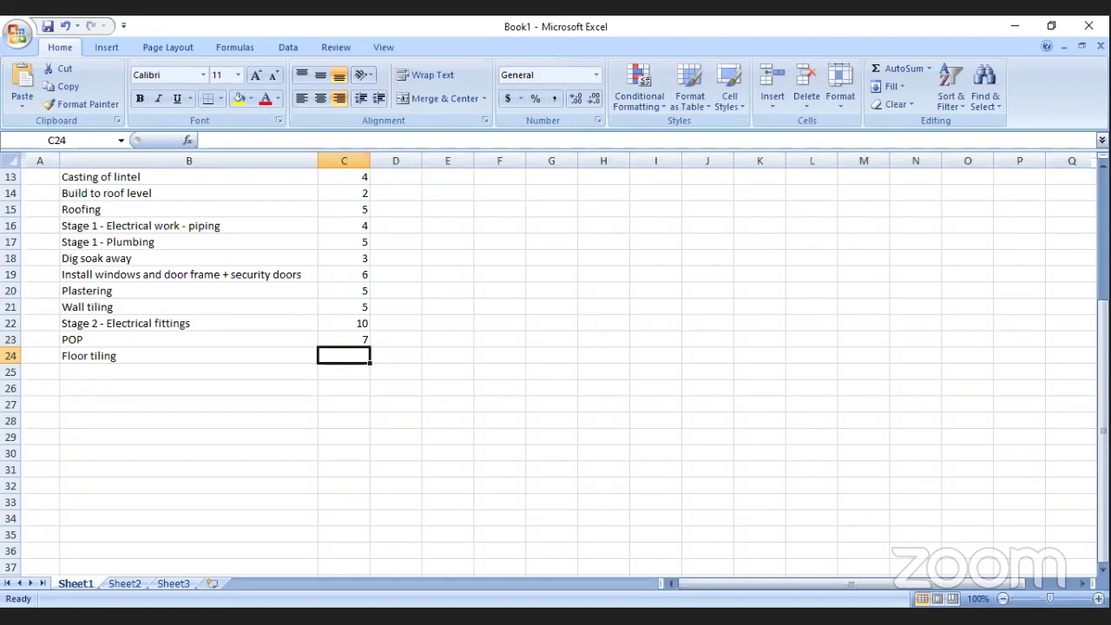
text(7)
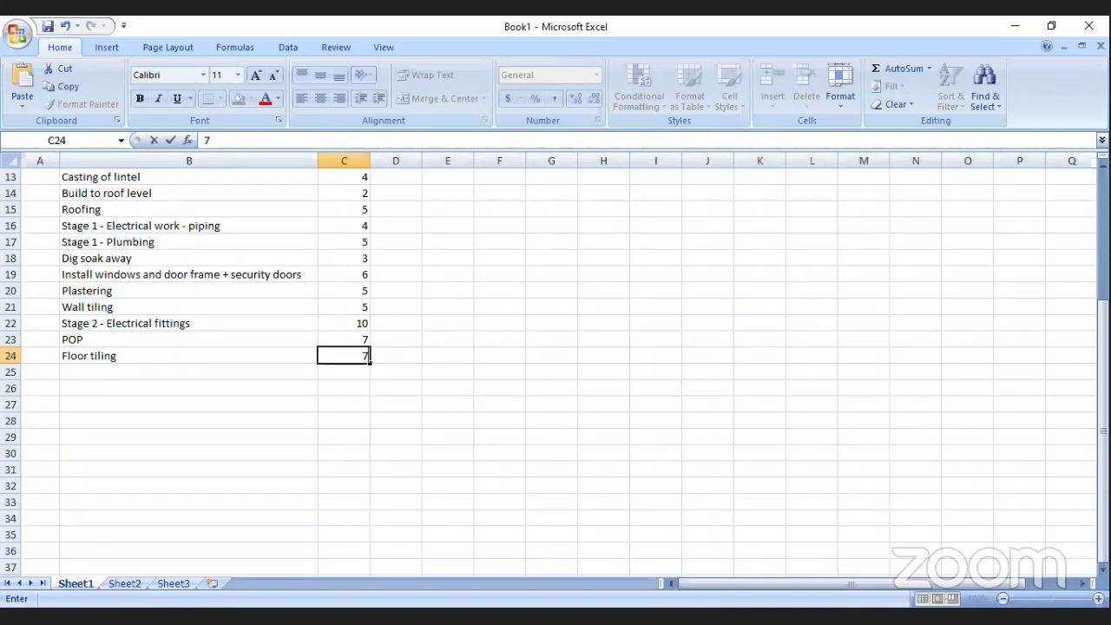
key(BackSpace)
text(10)
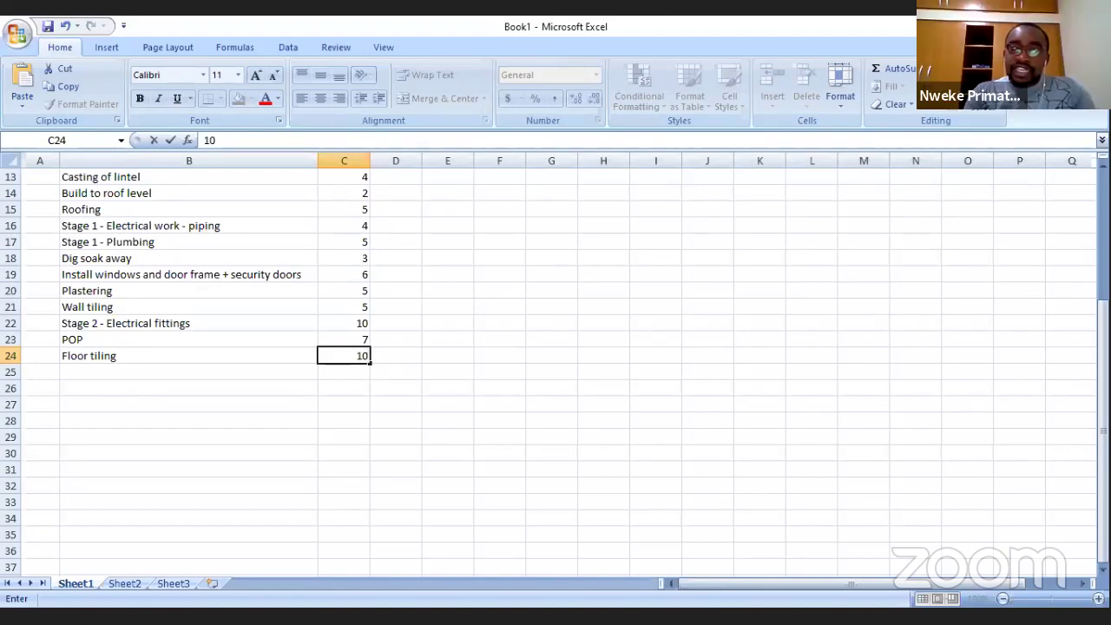
key(Return)
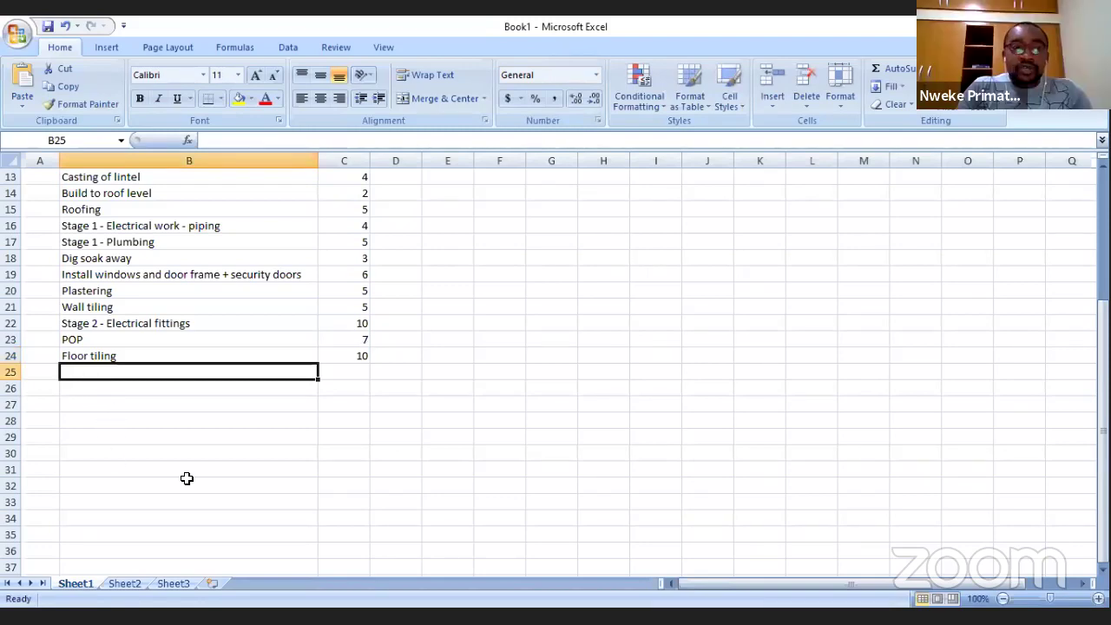
Step: Add the activity "Install doors and windows" in row 25 with a duration of 6 days
text(in)
key(BackSpace)
key(BackSpace)
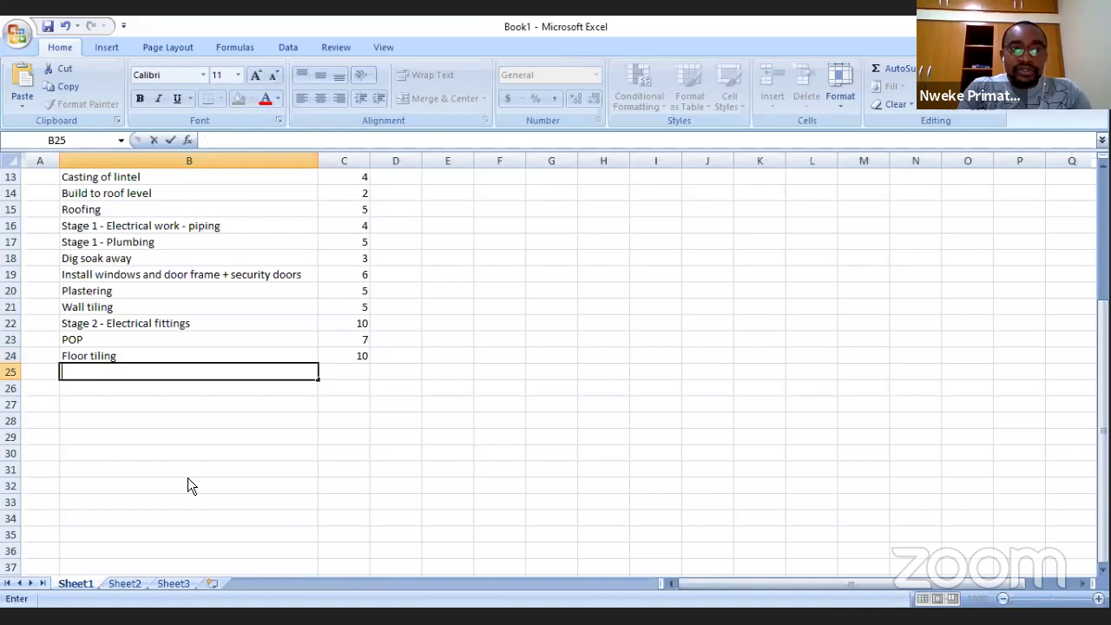
text(Install )
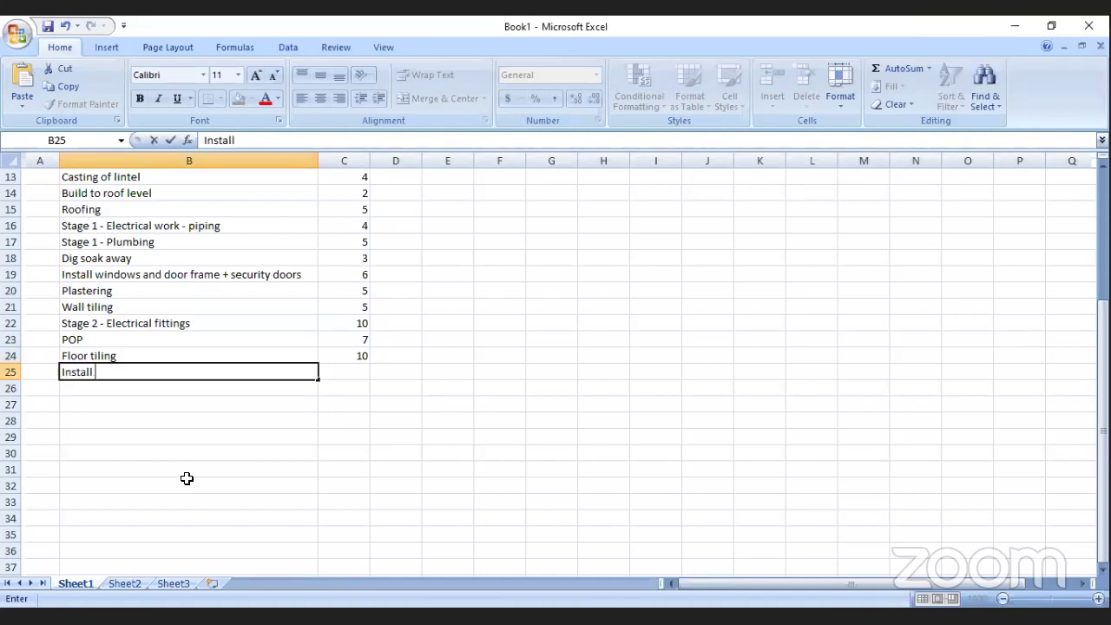
text(doors and windows)
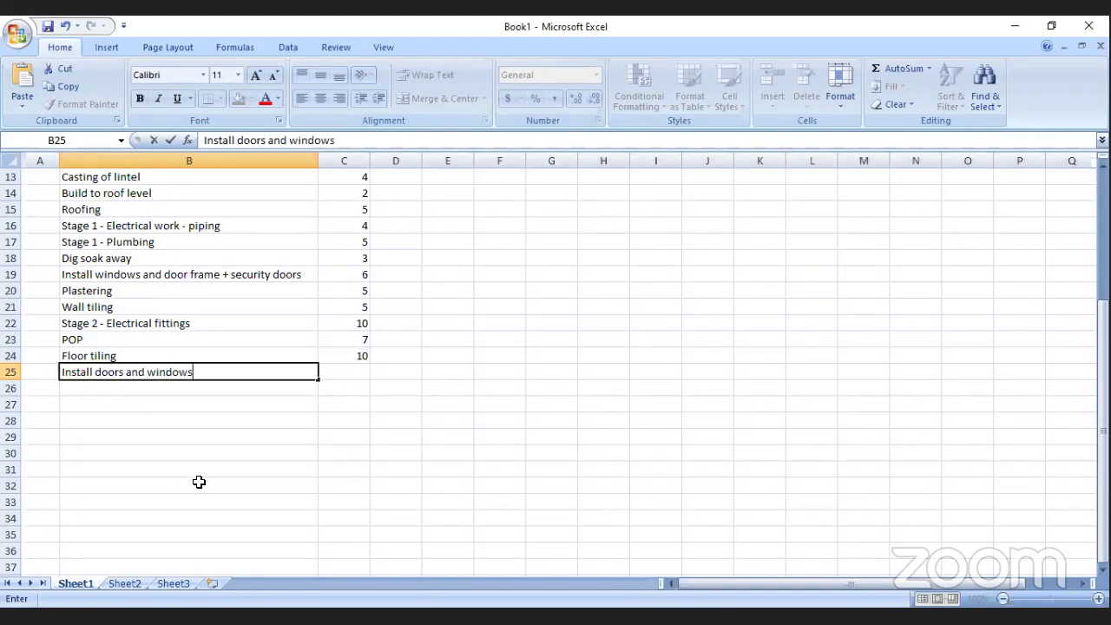
click(347, 371)
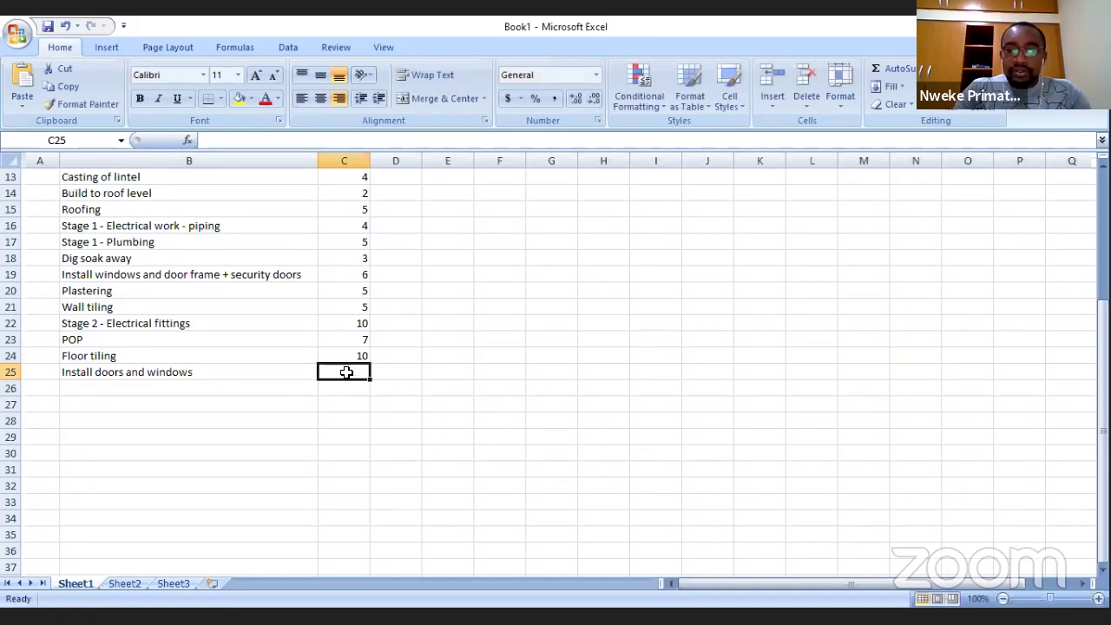
text(6)
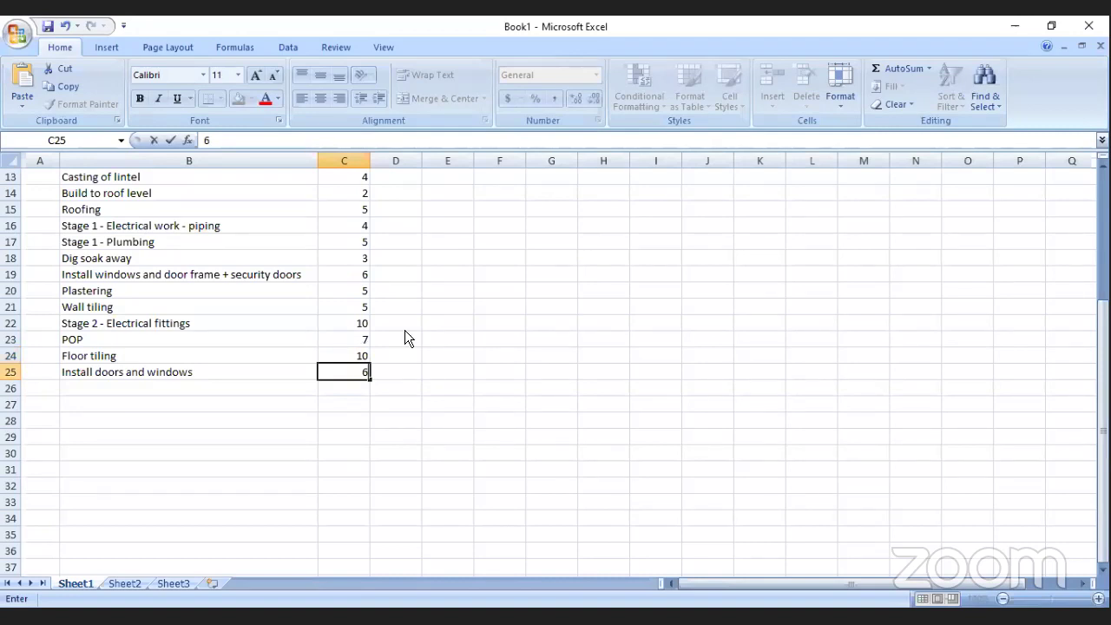
Step: Add the activity "Painting" in row 26 with a duration of 12 days
click(180, 393)
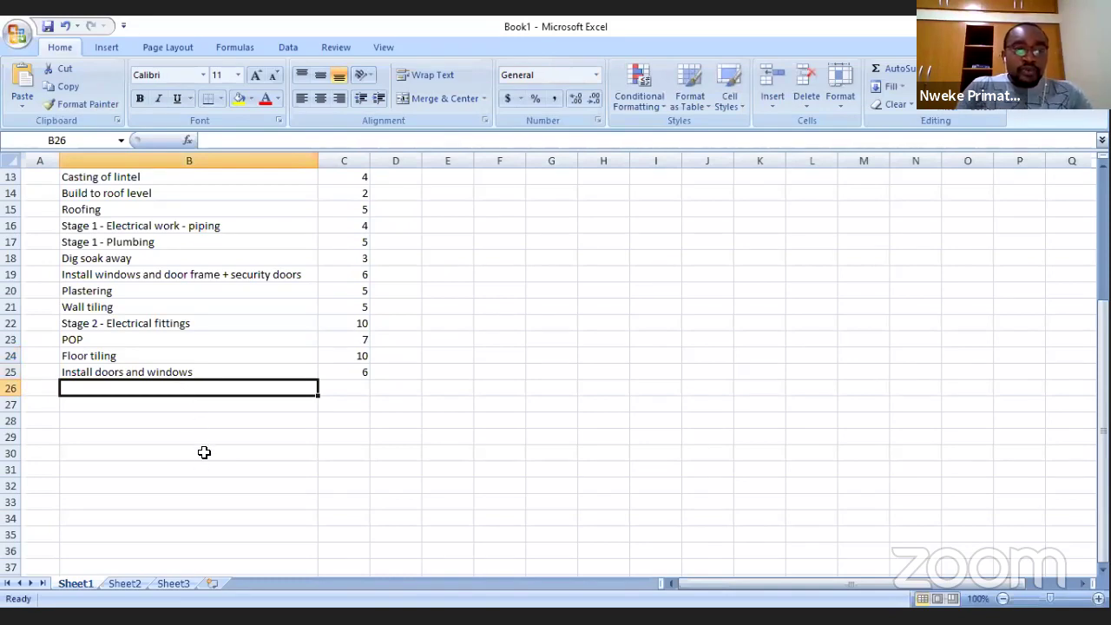
text(Paint)
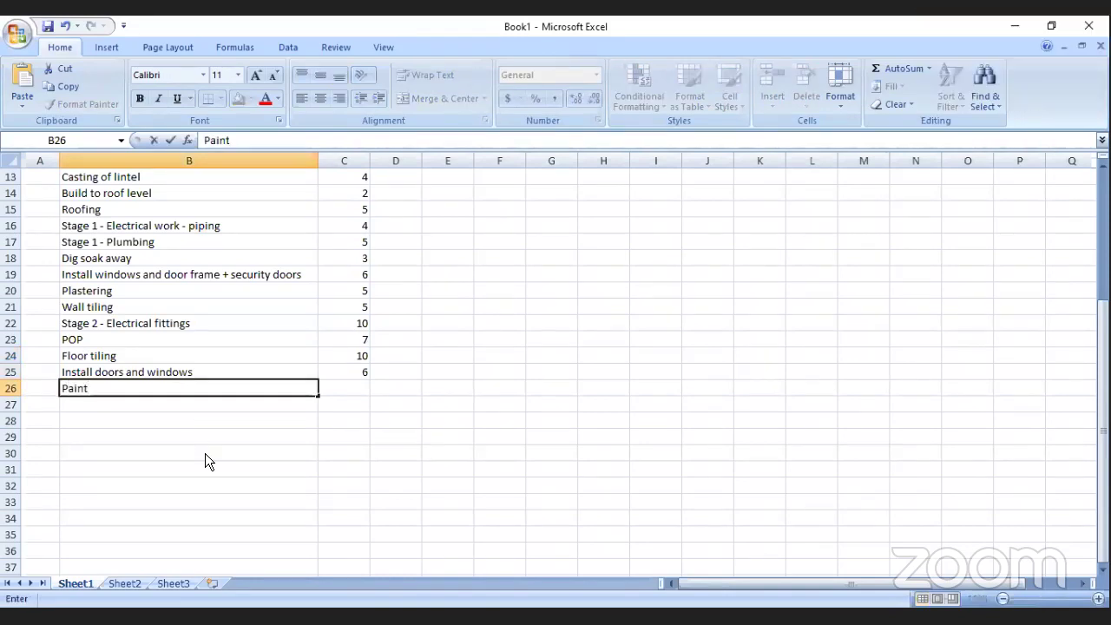
text(ing)
key(Tab)
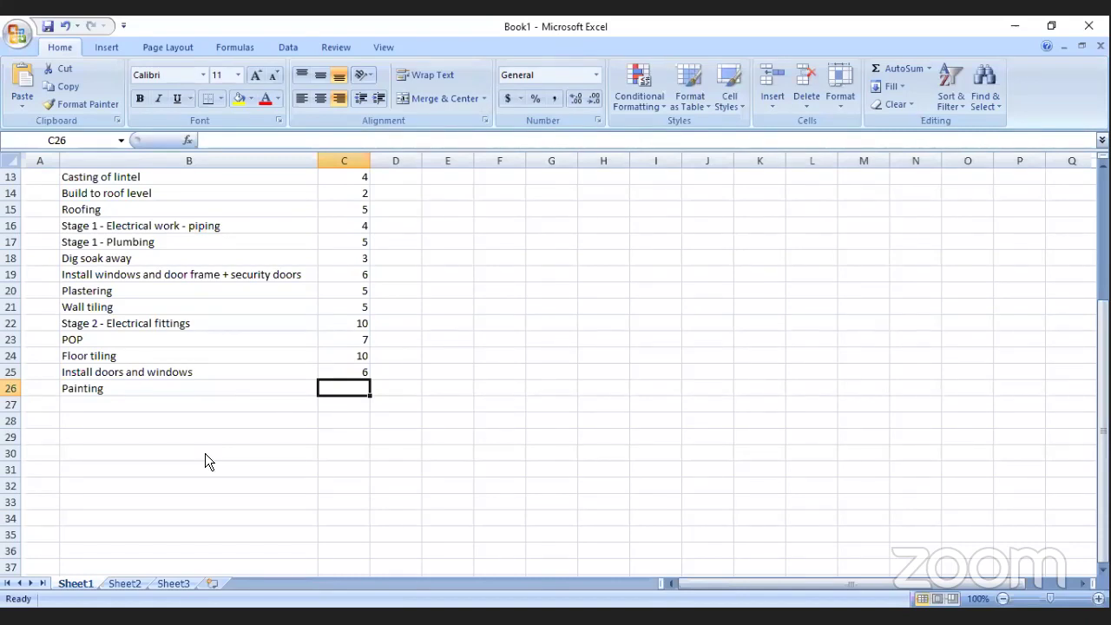
text(12)
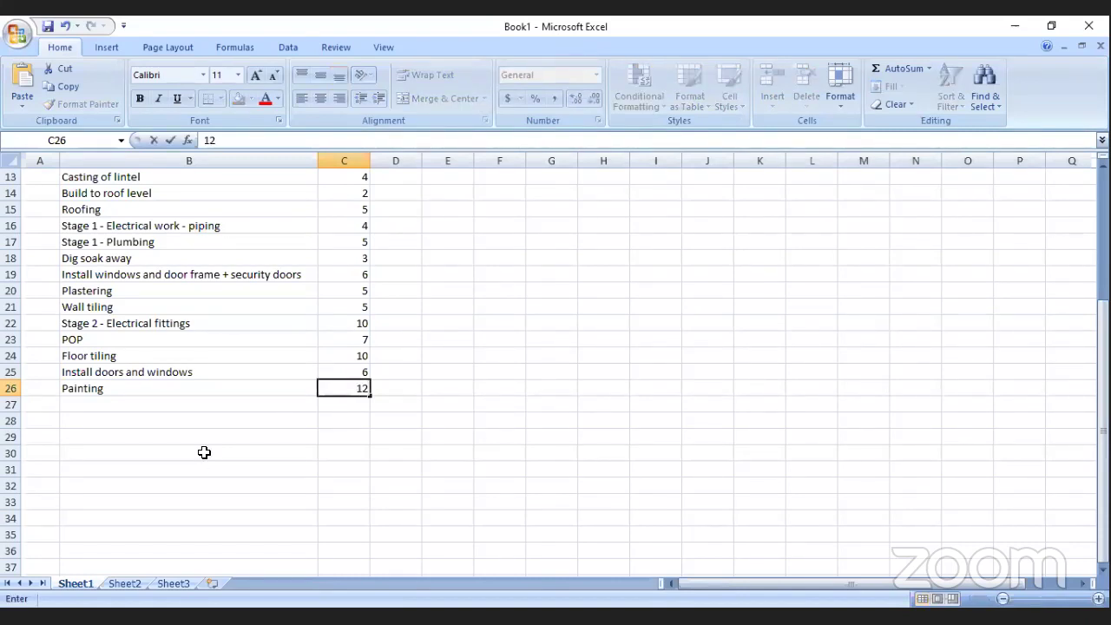
key(Return)
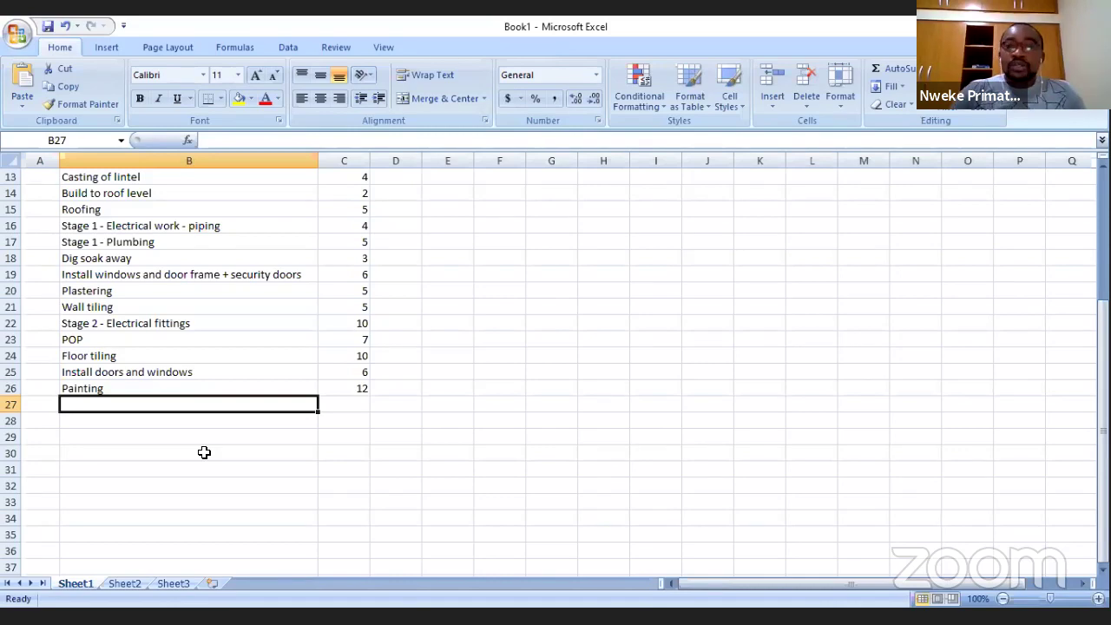
Step: Insert a blank row above "Wall tiling", directly below "Plastering"
scroll(213, 454, up, 4)
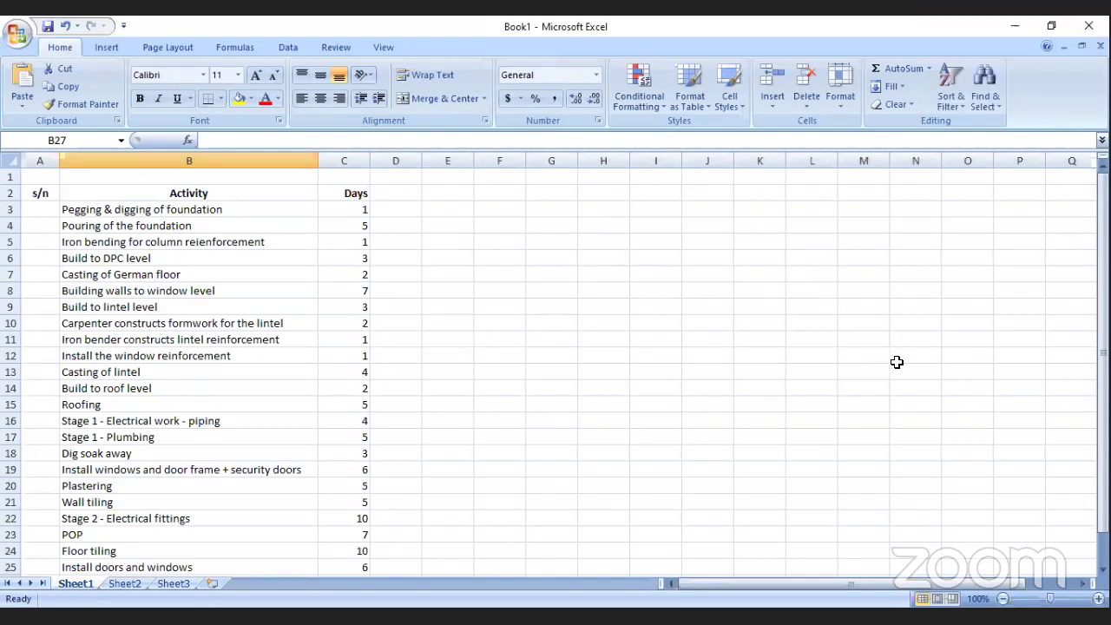
scroll(207, 394, down, 2)
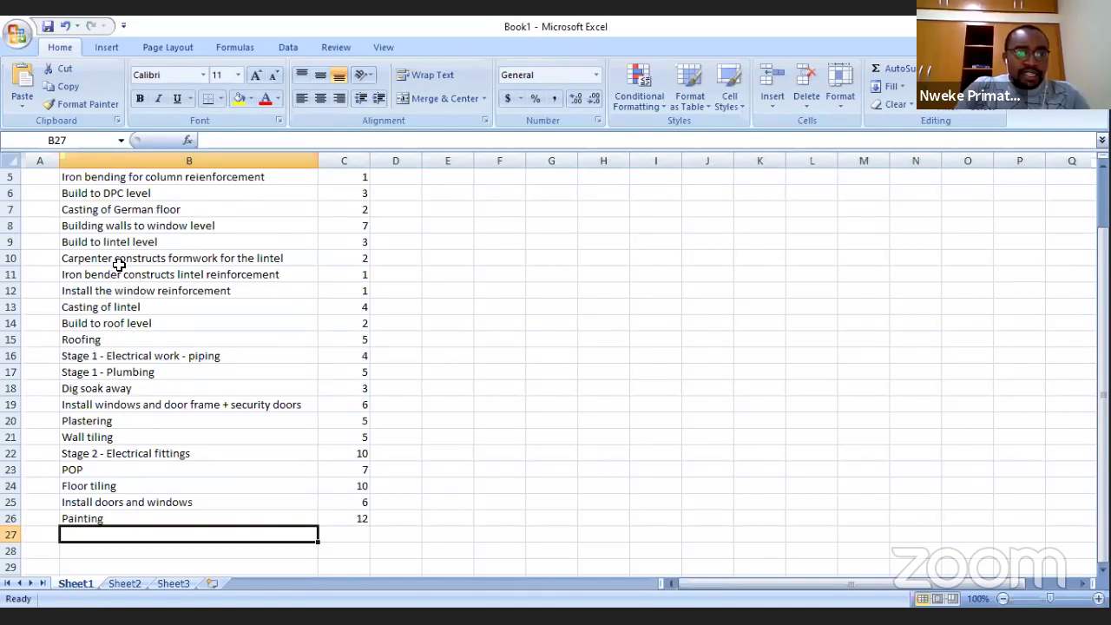
click(124, 373)
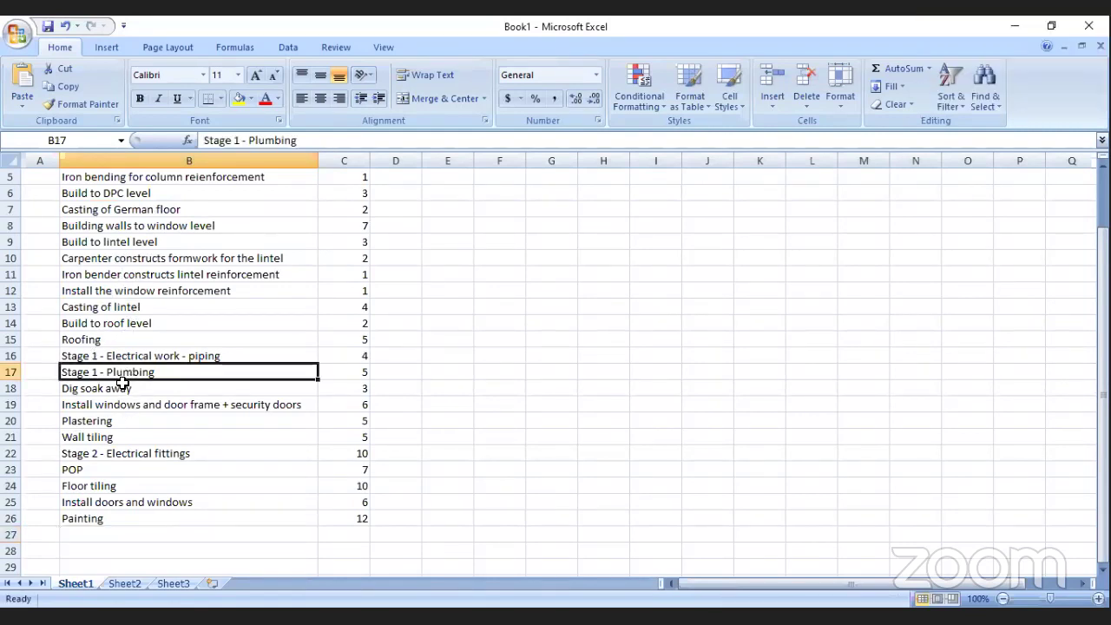
click(80, 440)
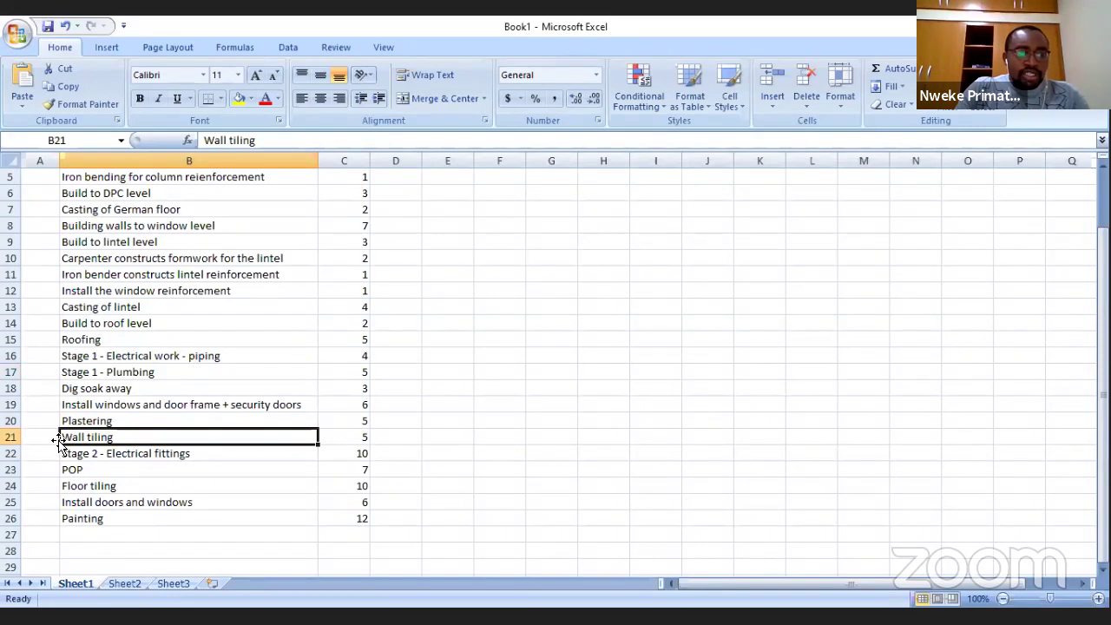
click(19, 437)
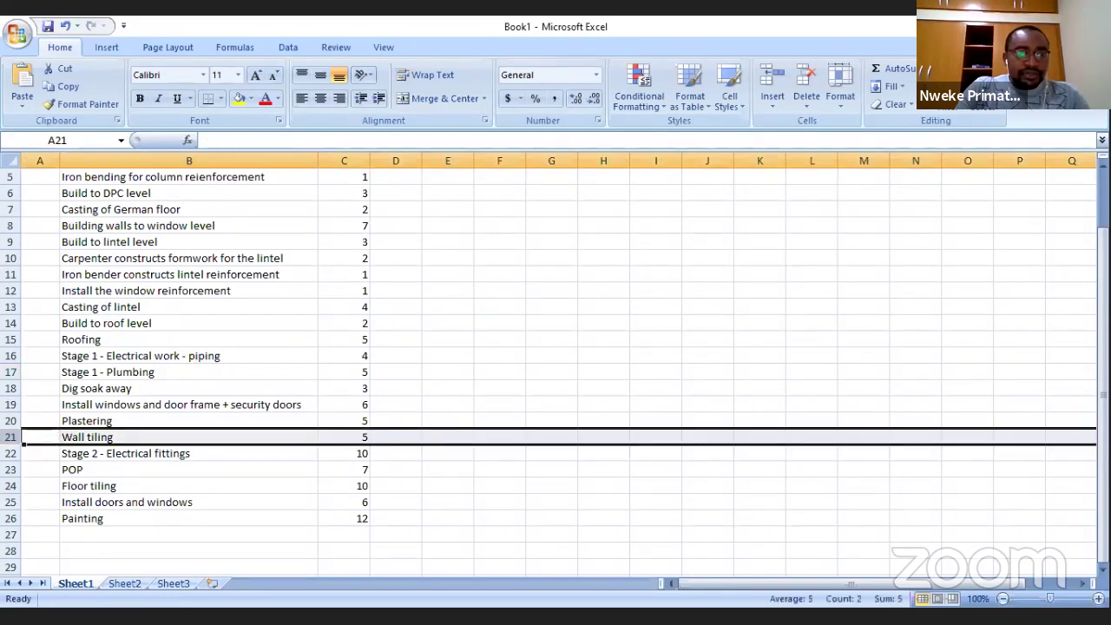
right_click(19, 441)
click(59, 318)
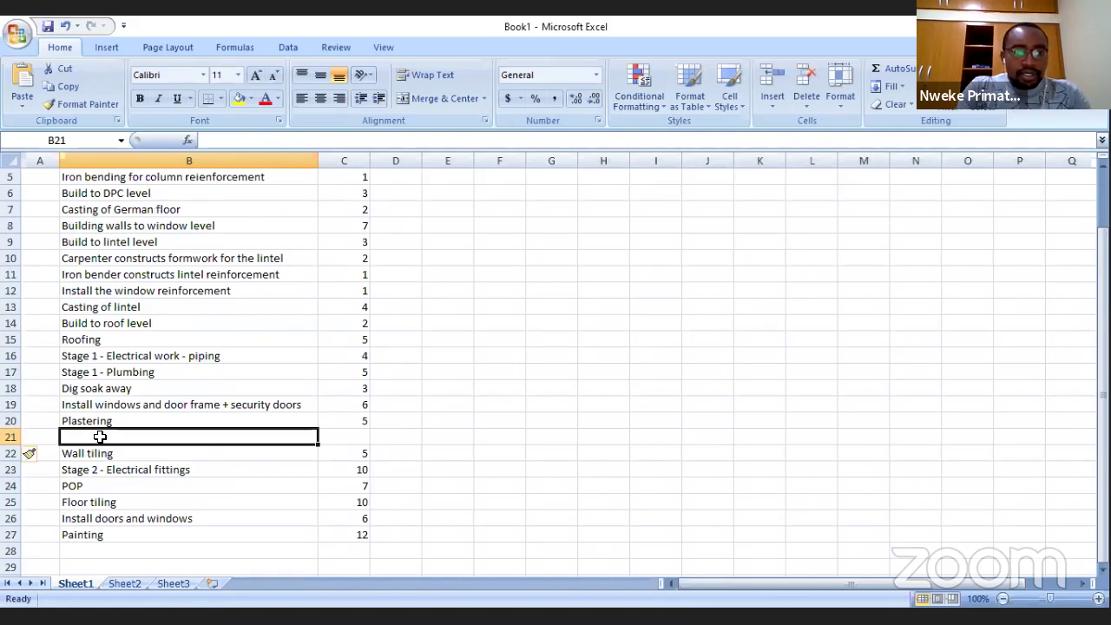
Step: Enter the activity "Stage 2 Plumbing" in the blank row 21 with a duration of 5 days
text(Stage 2)
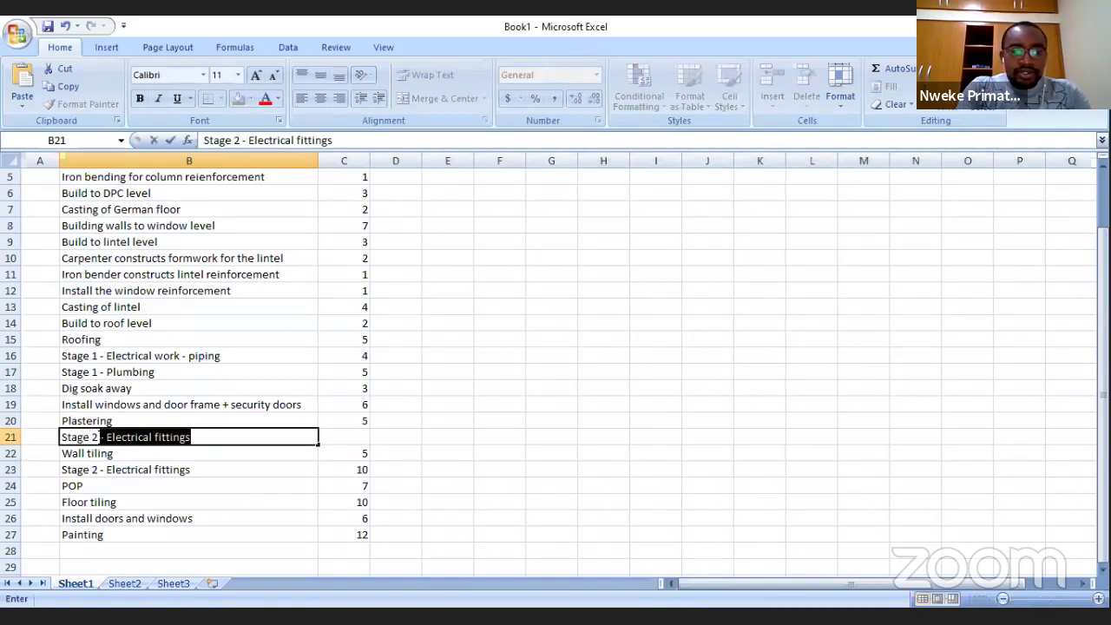
text( Plumbing)
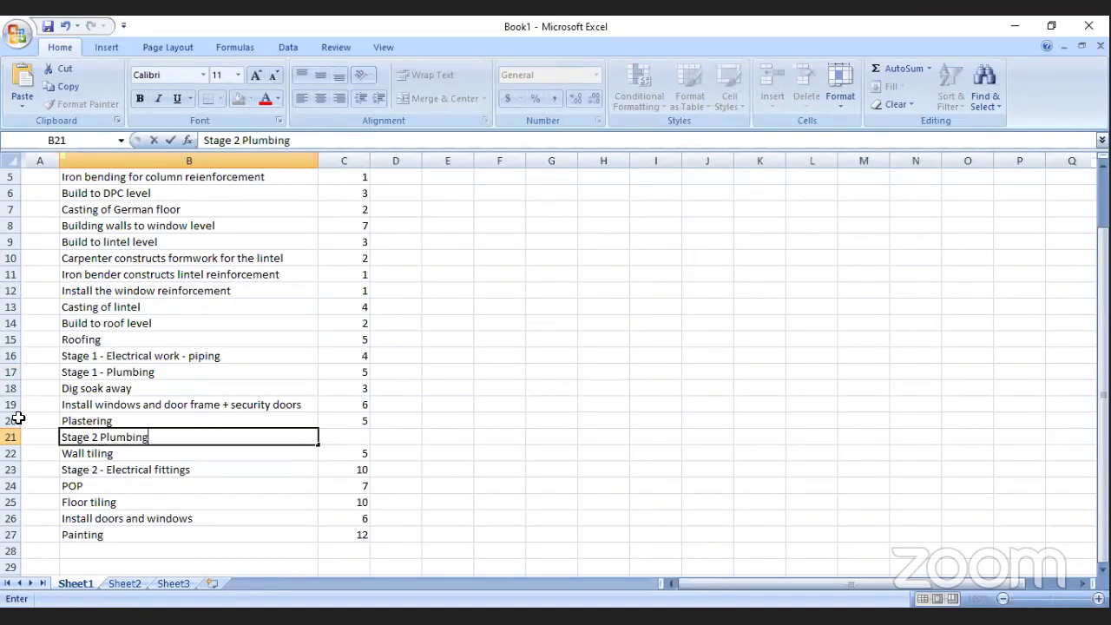
click(360, 436)
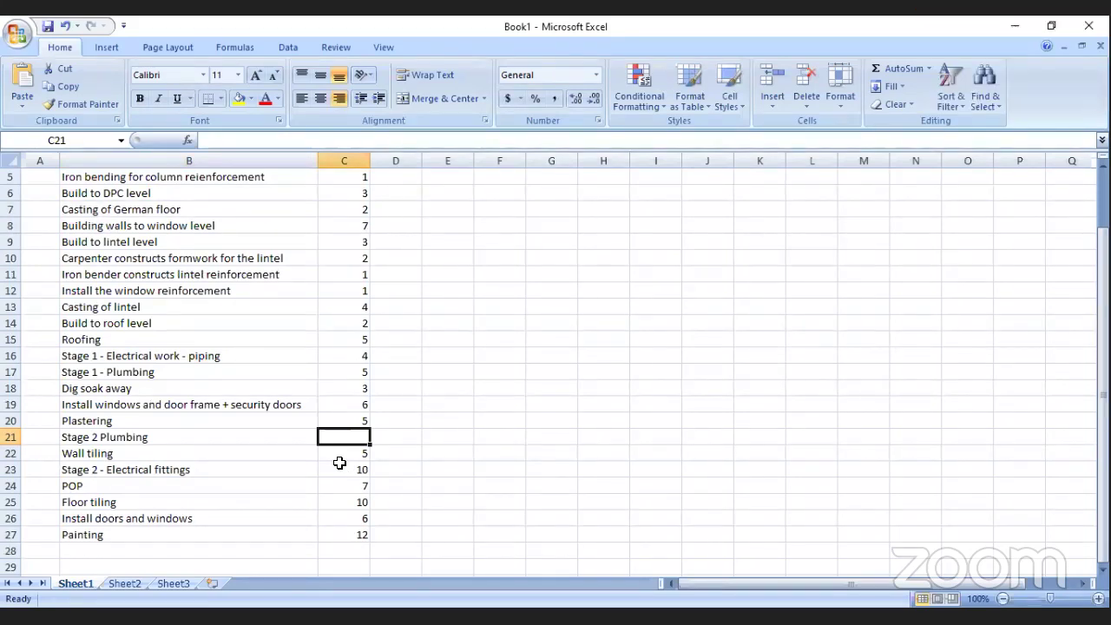
text(5)
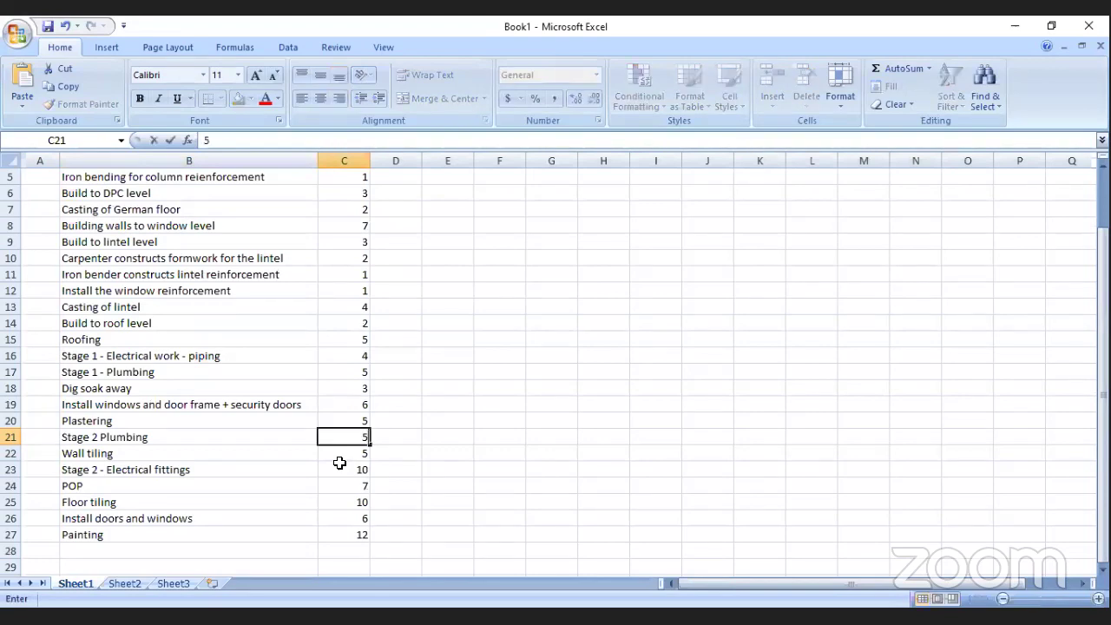
click(290, 468)
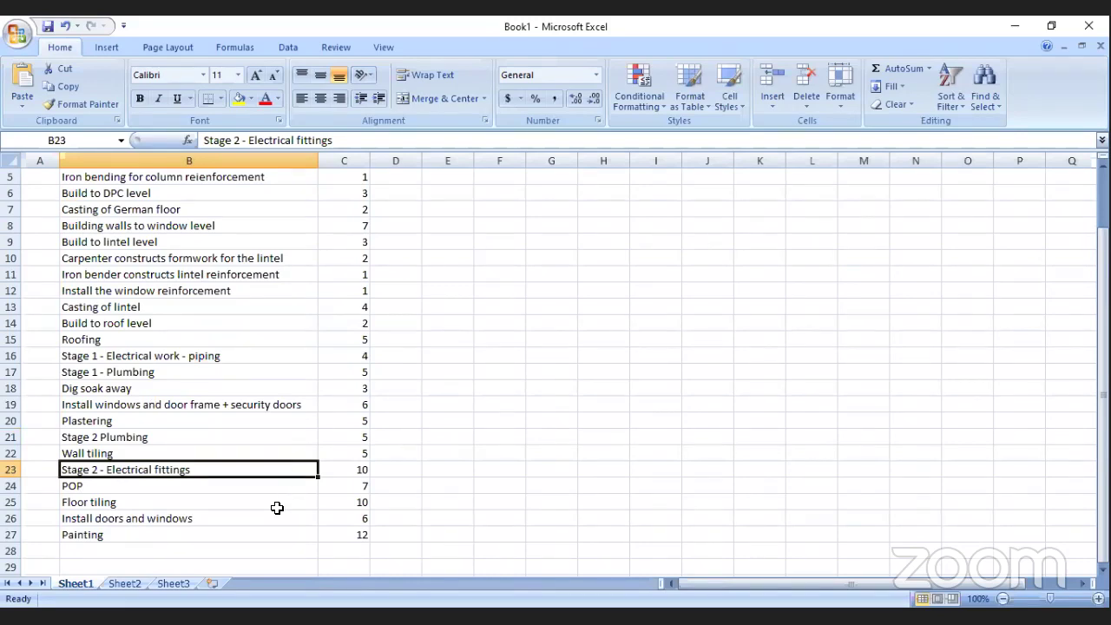
Step: Add the activity "Installation of kitchen cabinet" in row 28, directly below "Painting"
scroll(276, 507, down, 1)
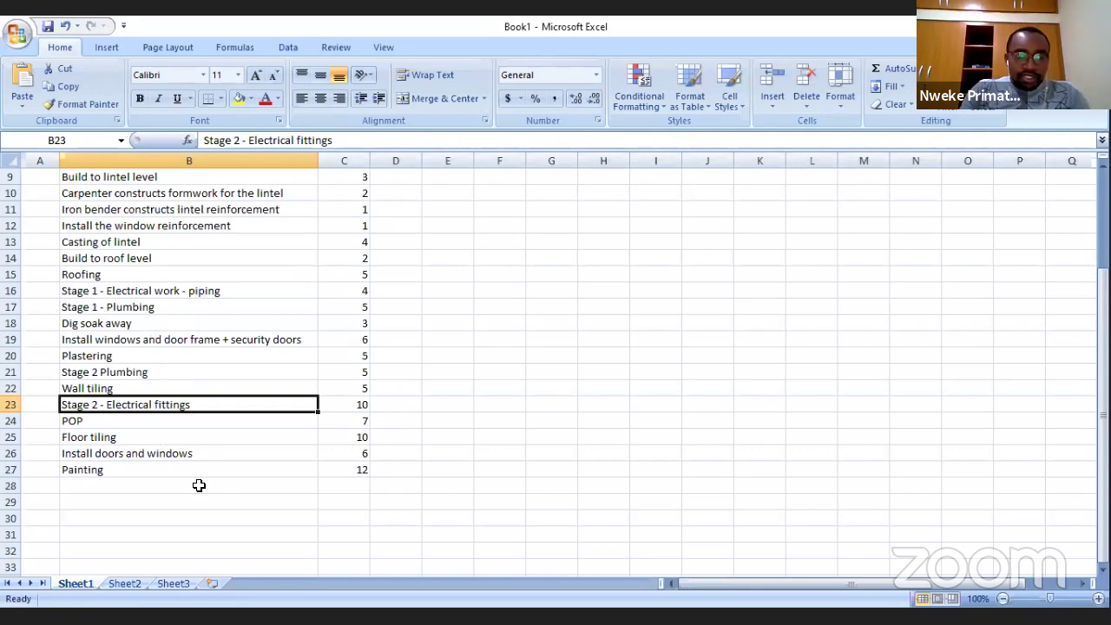
scroll(210, 463, up, 3)
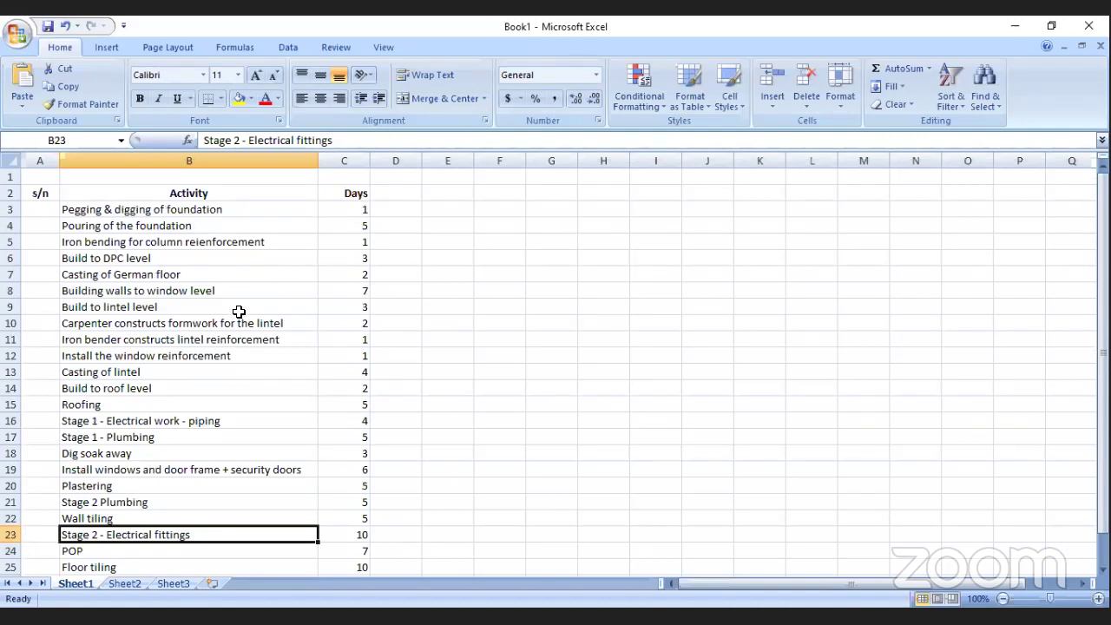
scroll(238, 310, down, 4)
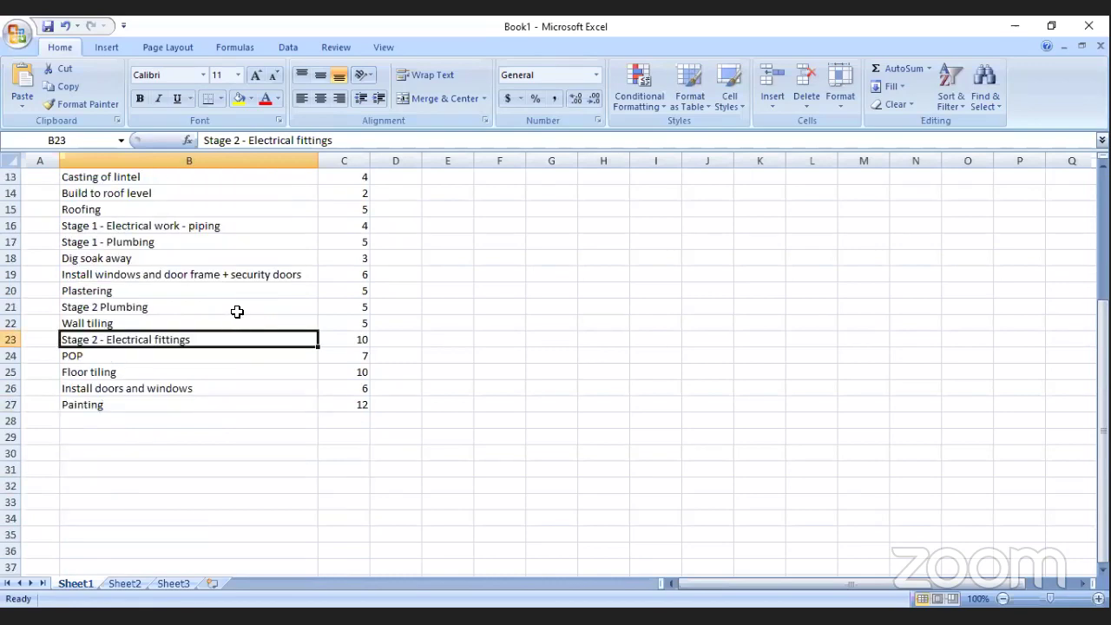
click(116, 424)
text(Kitche)
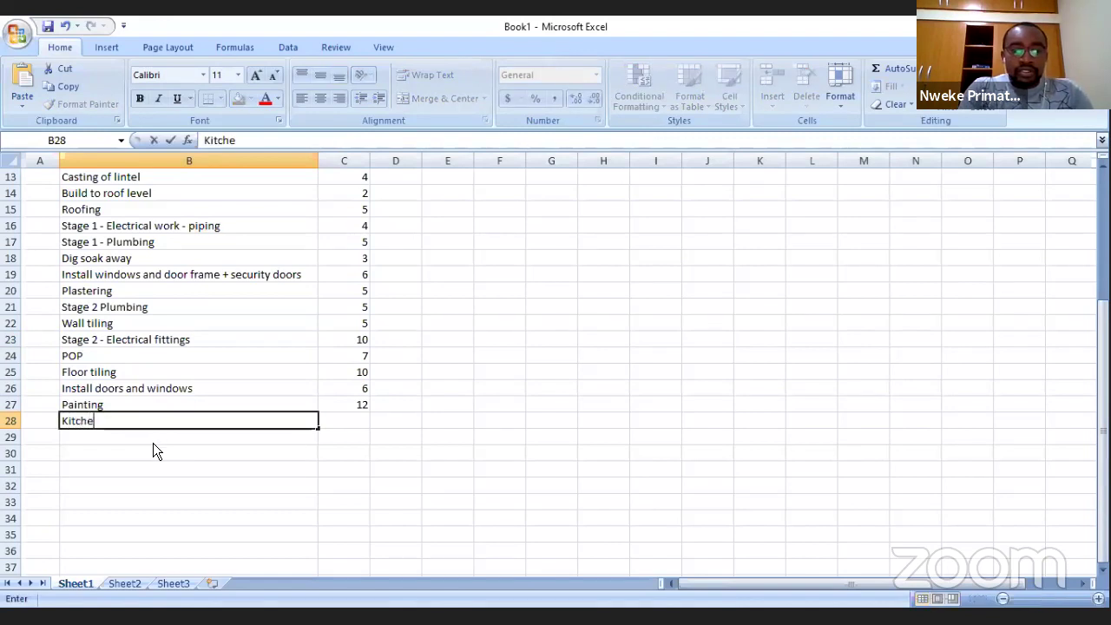
text(n cabinet)
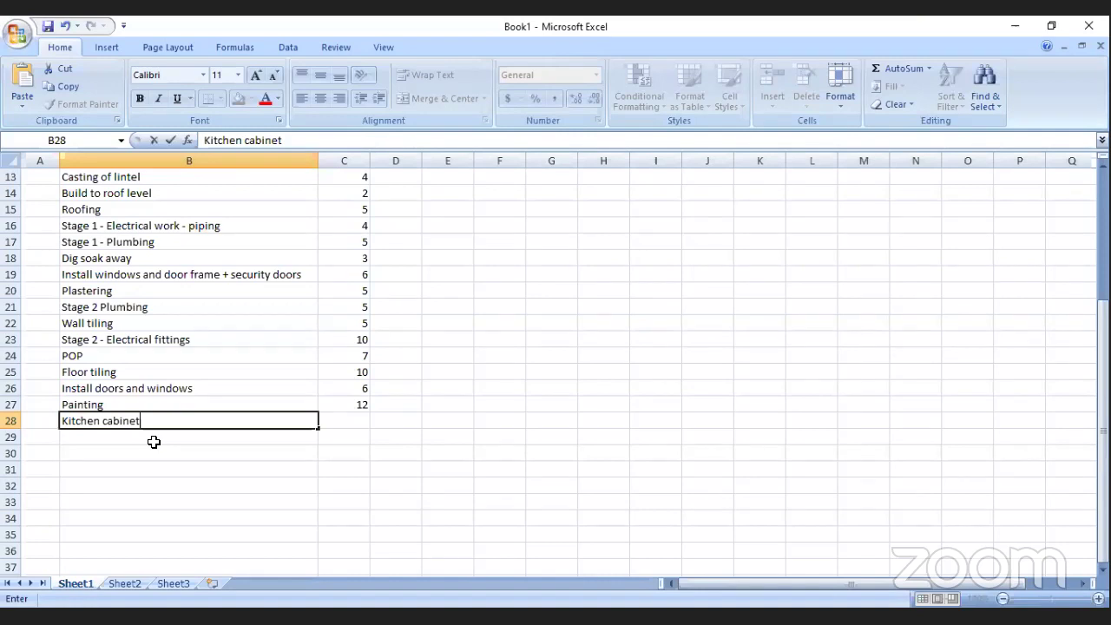
click(204, 141)
text(Installat)
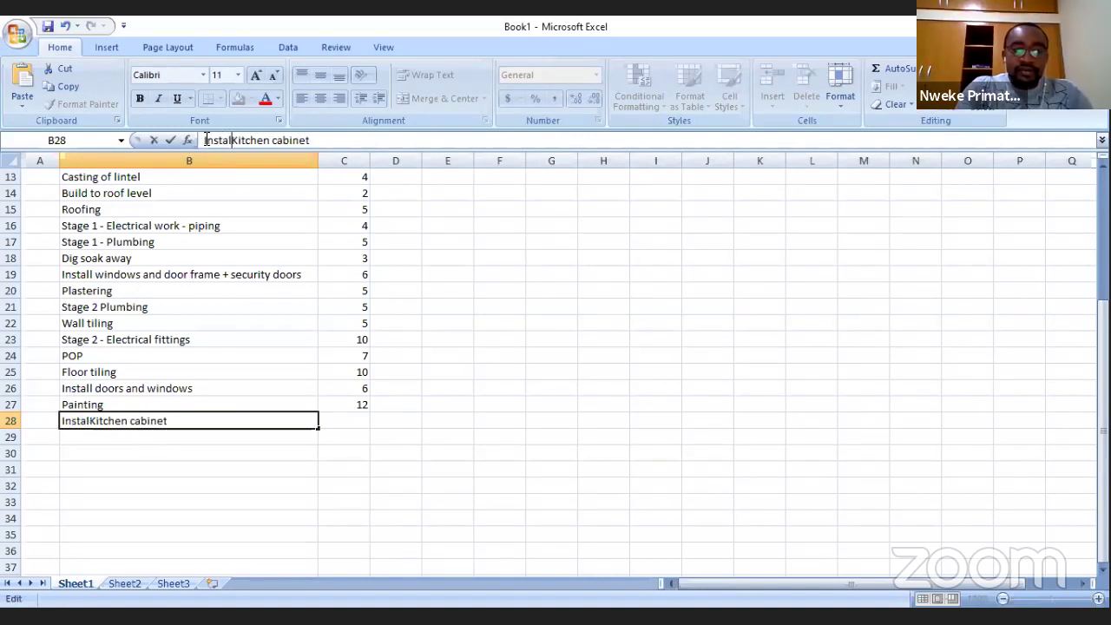
text(ion )
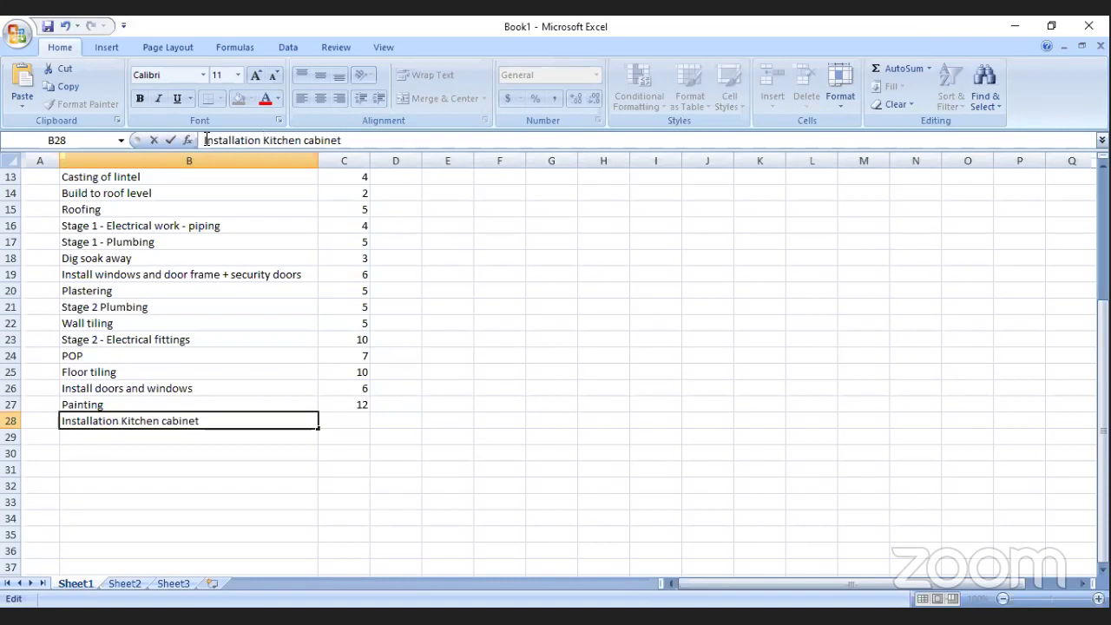
text(of)
key(Delete)
text(k)
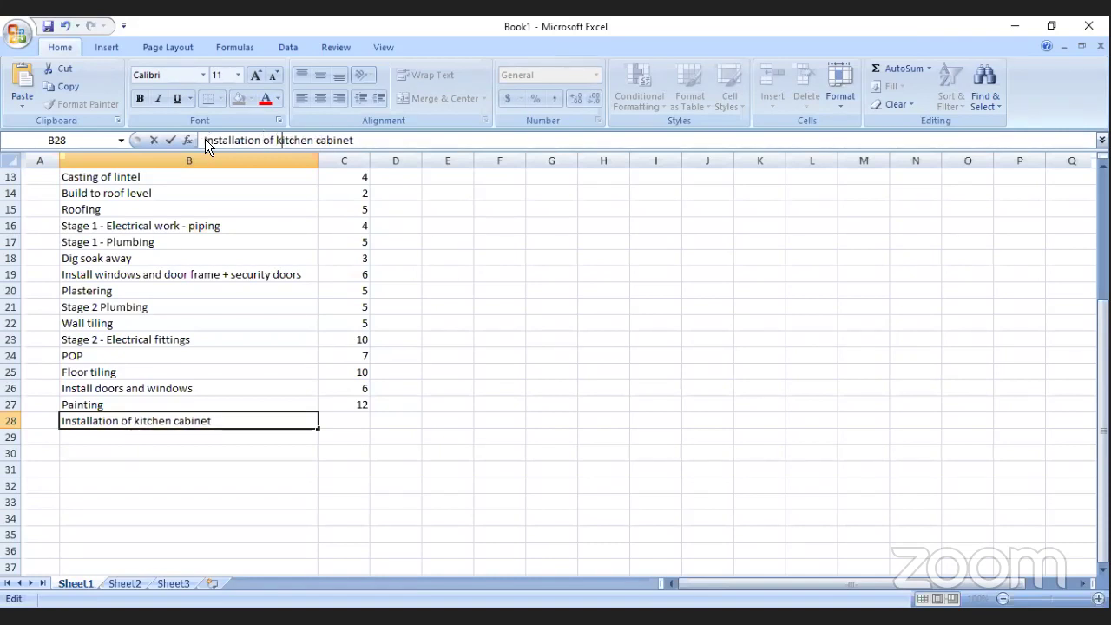
click(355, 419)
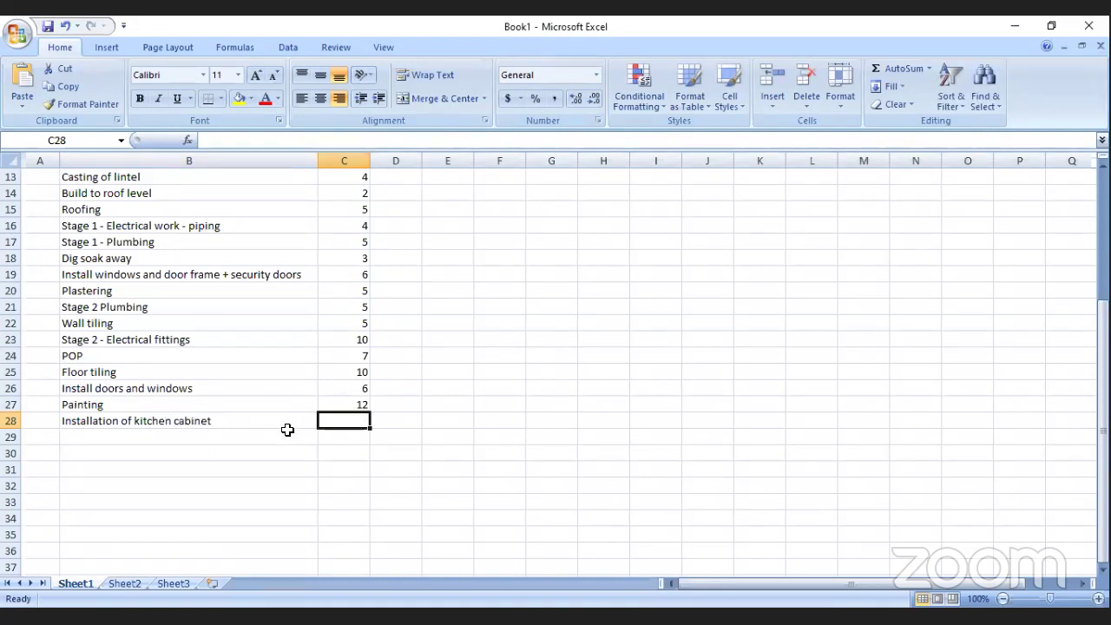
Step: Extend the row 28 activity to "Installation of kitchen cabinet and wardrobe" and give it a duration of 7 days
click(210, 433)
click(211, 421)
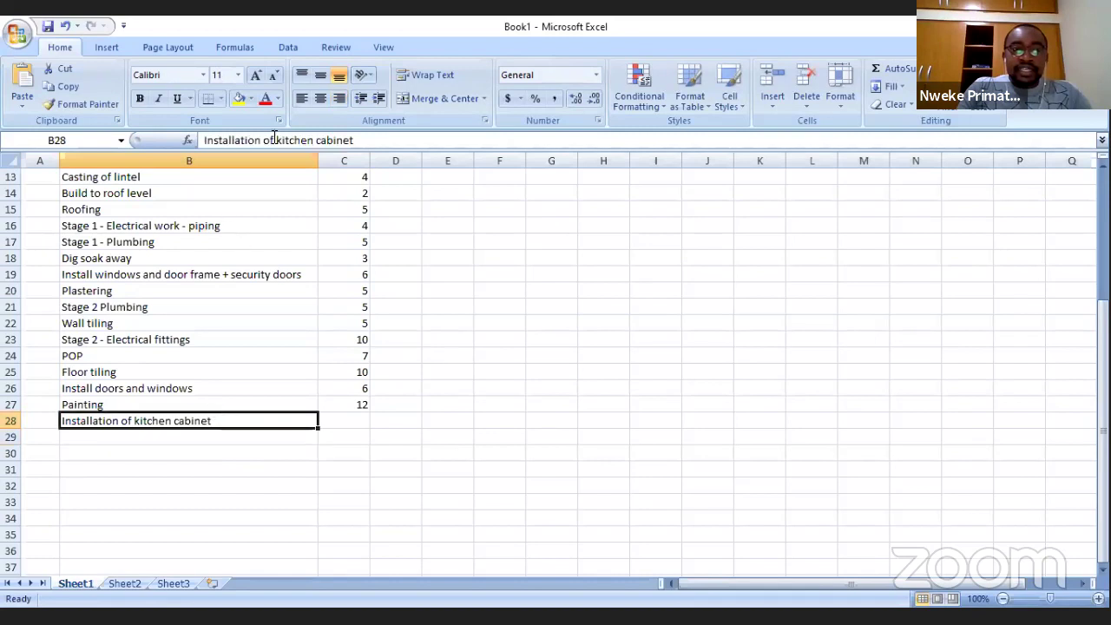
click(359, 140)
text(and wardrobe)
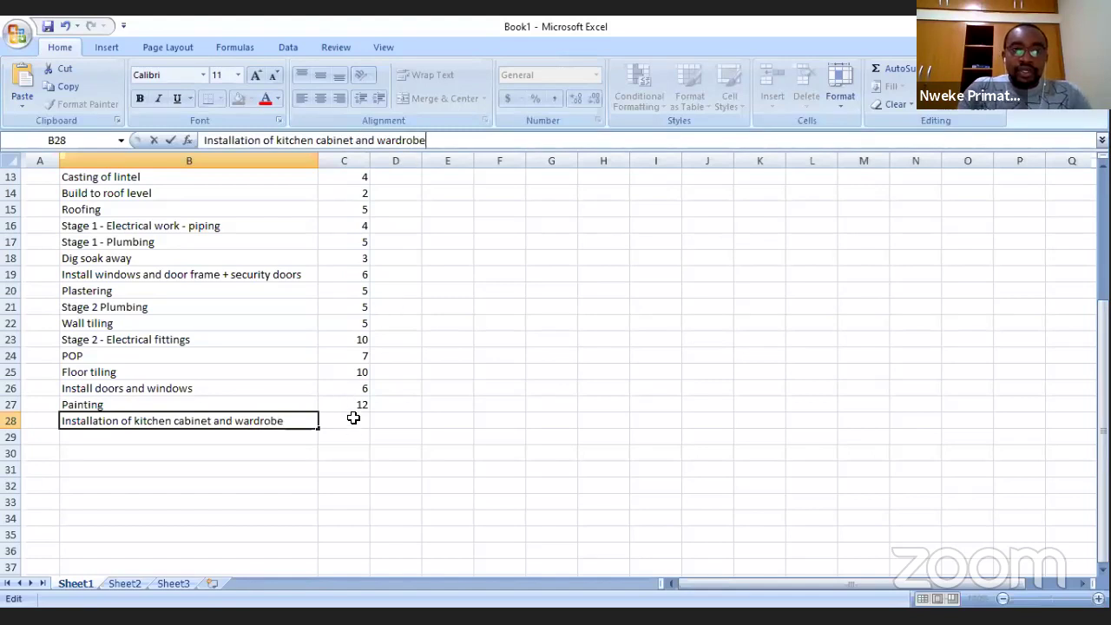
click(353, 418)
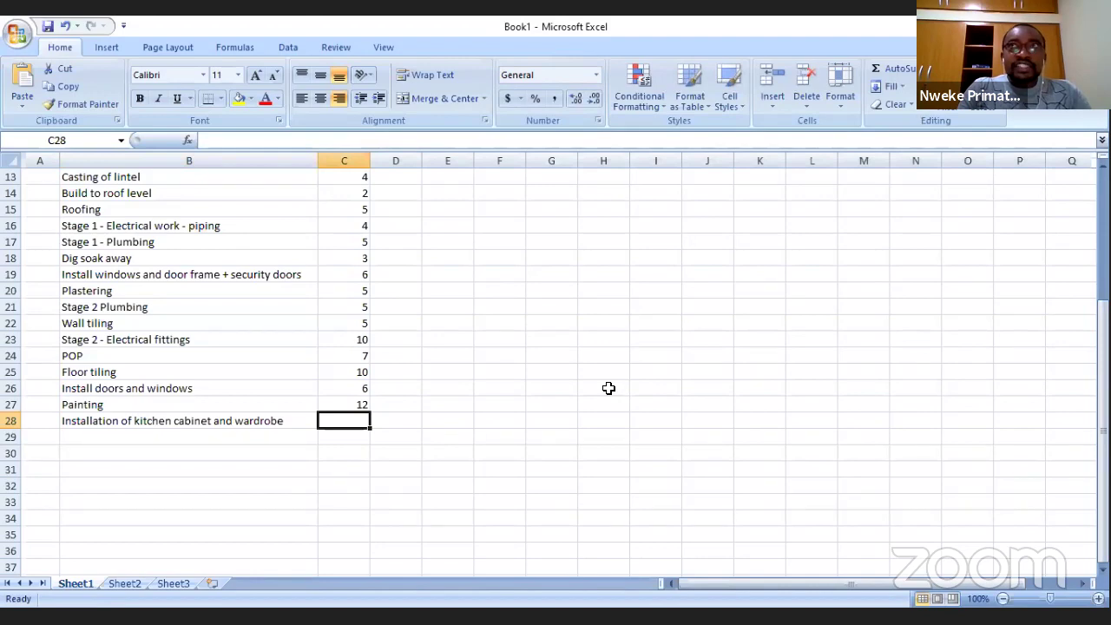
text(7)
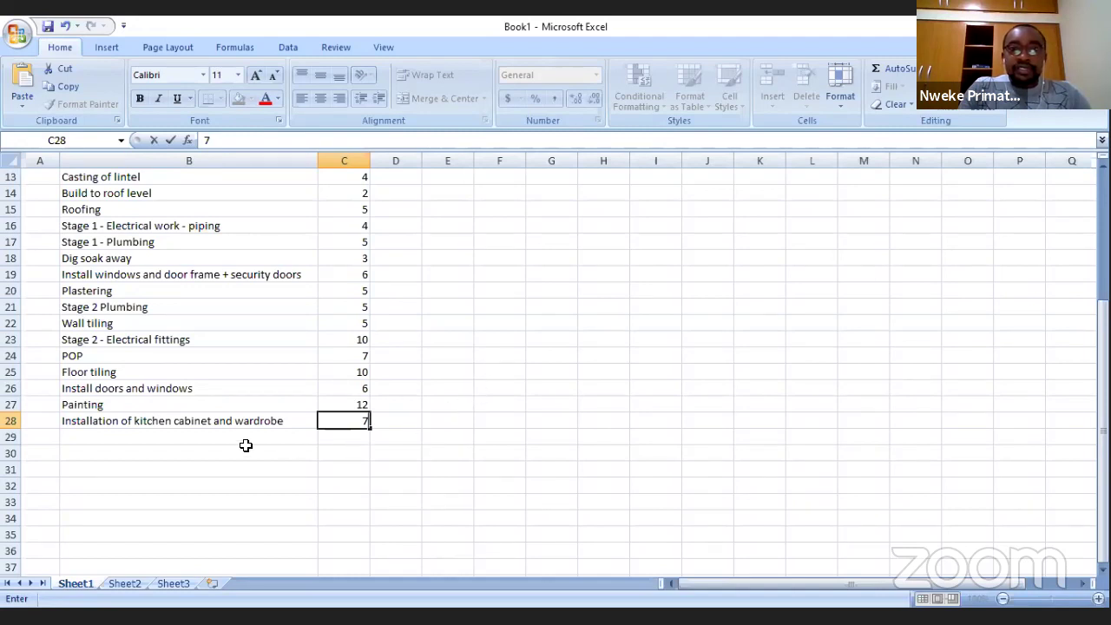
Step: Add the activity "Interlocking tiles" in row 29 with a duration of 14 days
click(206, 436)
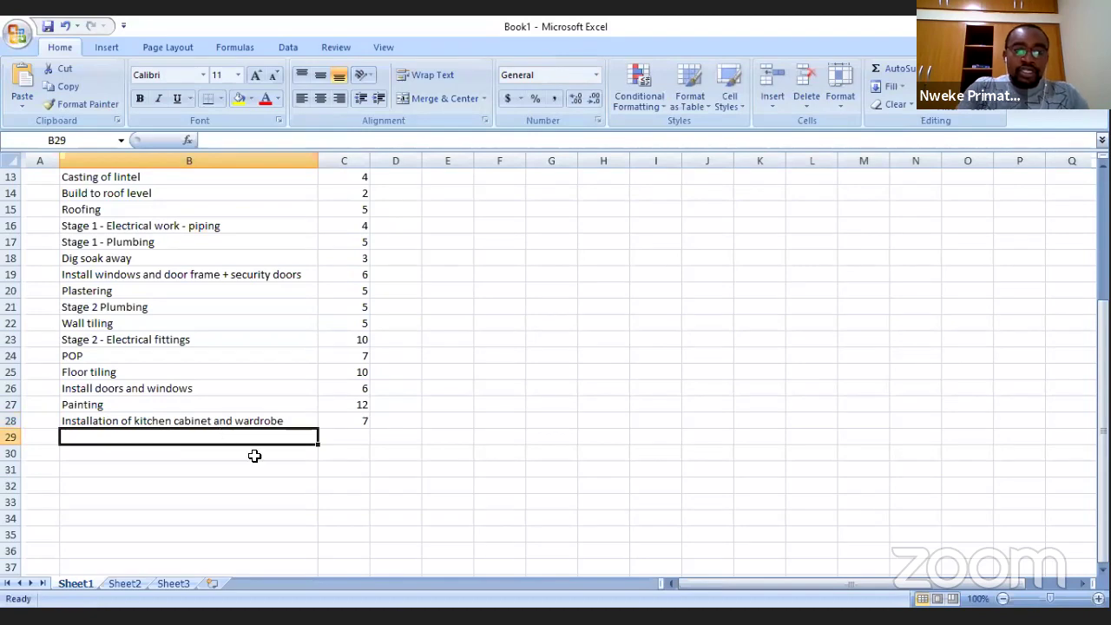
text(Int)
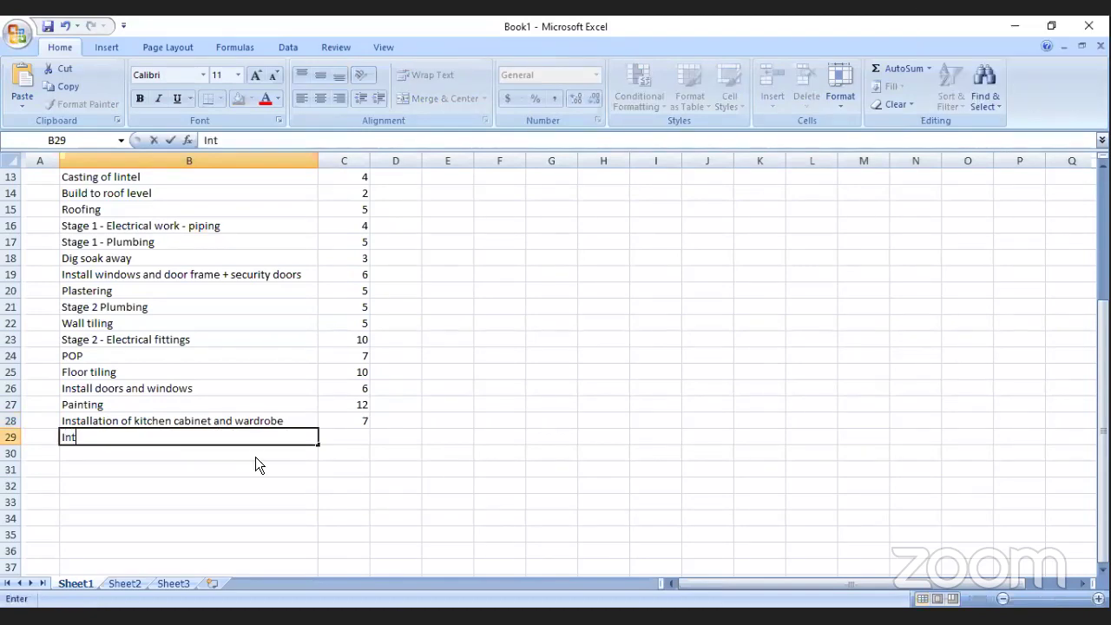
text(erlocking)
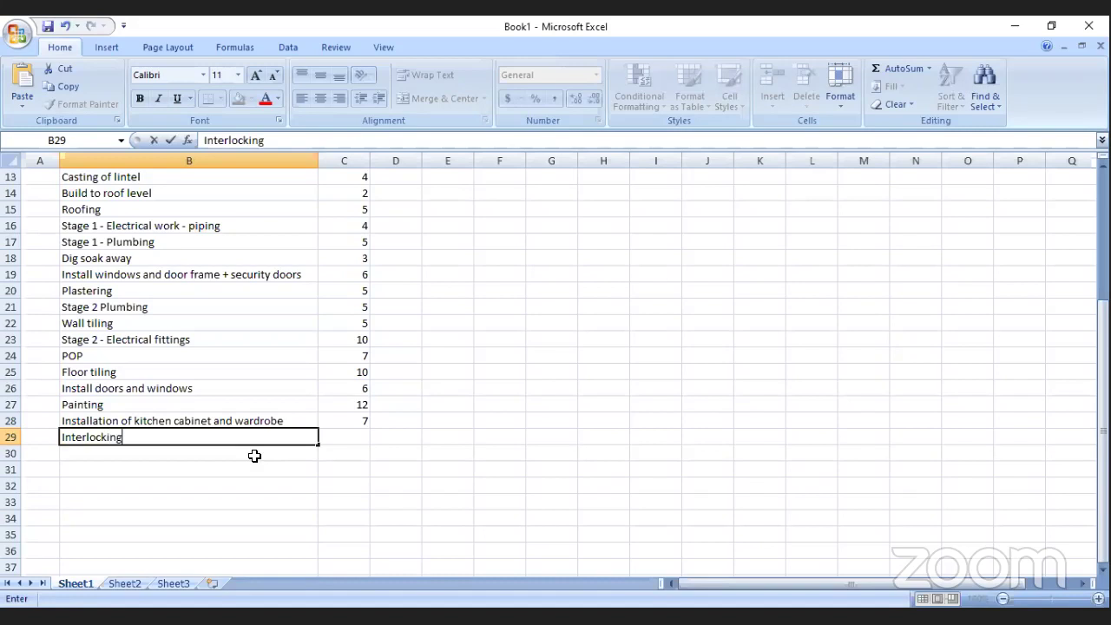
text( tiles)
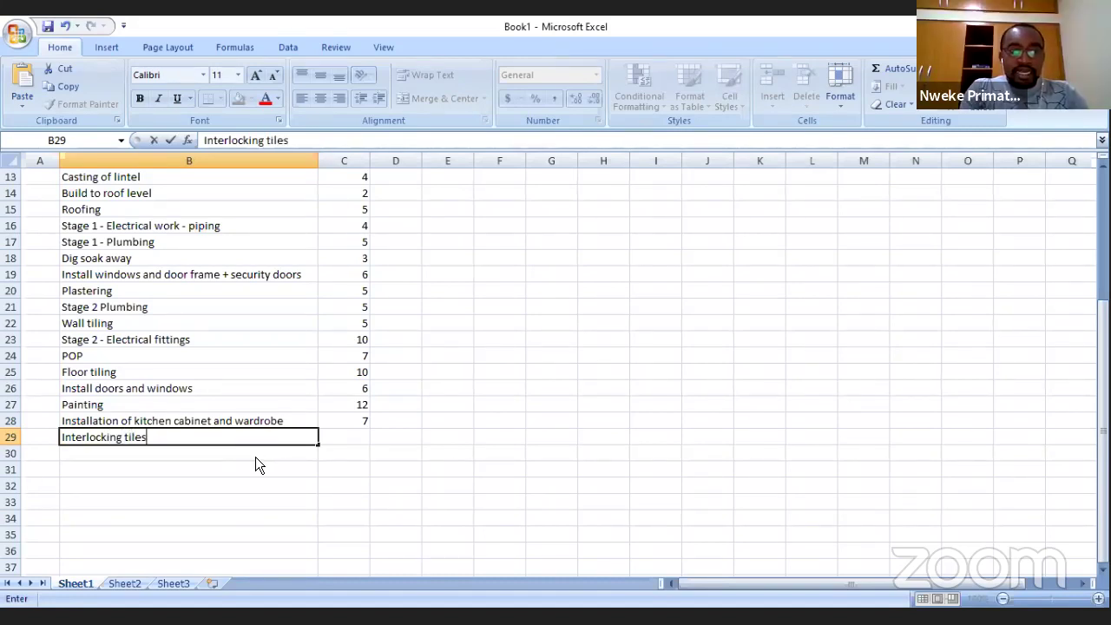
key(Tab)
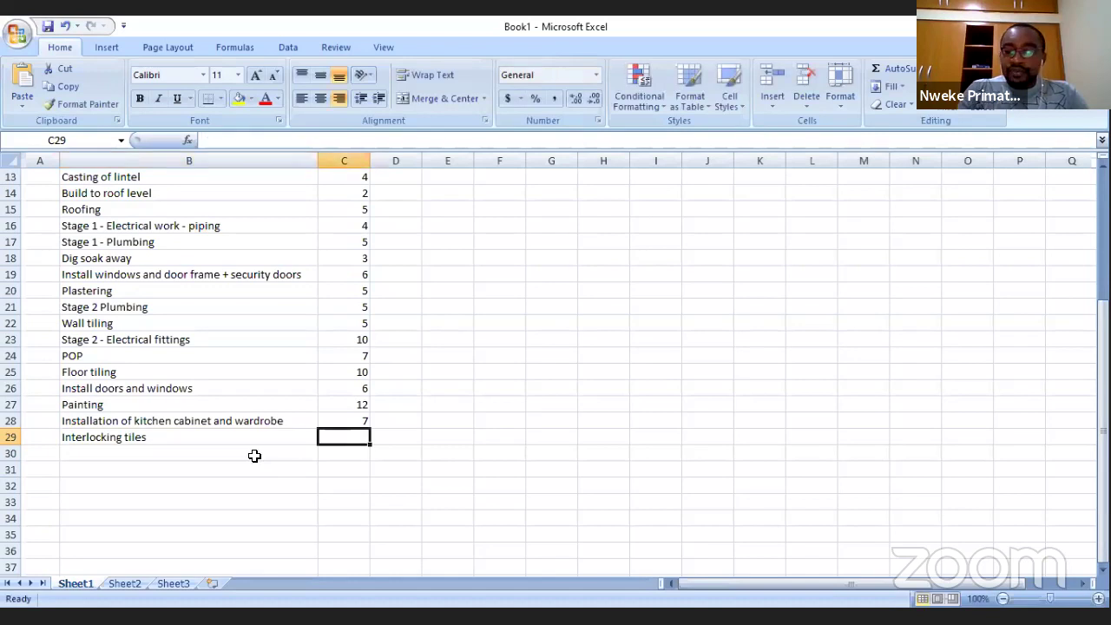
text(14)
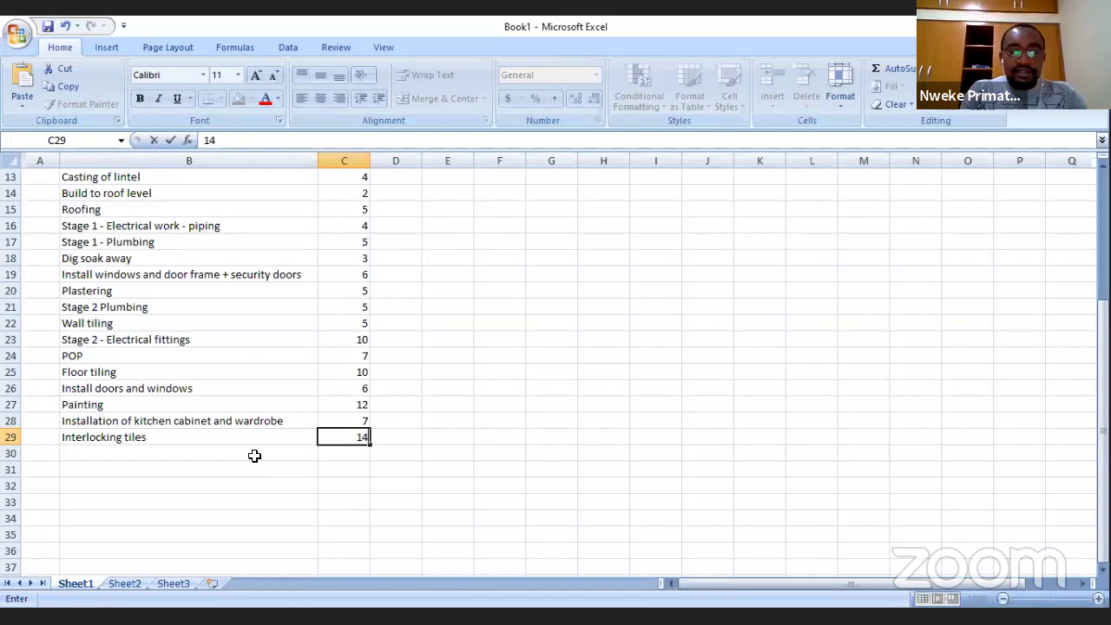
click(254, 455)
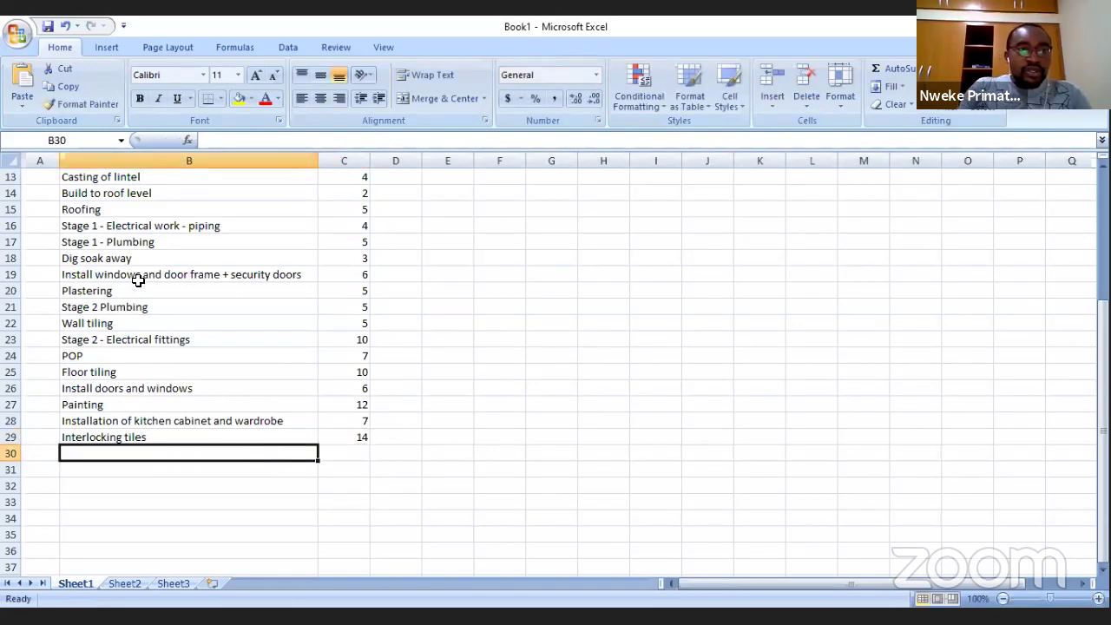
Step: Insert a blank row above "Painting", directly below "Install doors and windows"
scroll(139, 279, up, 2)
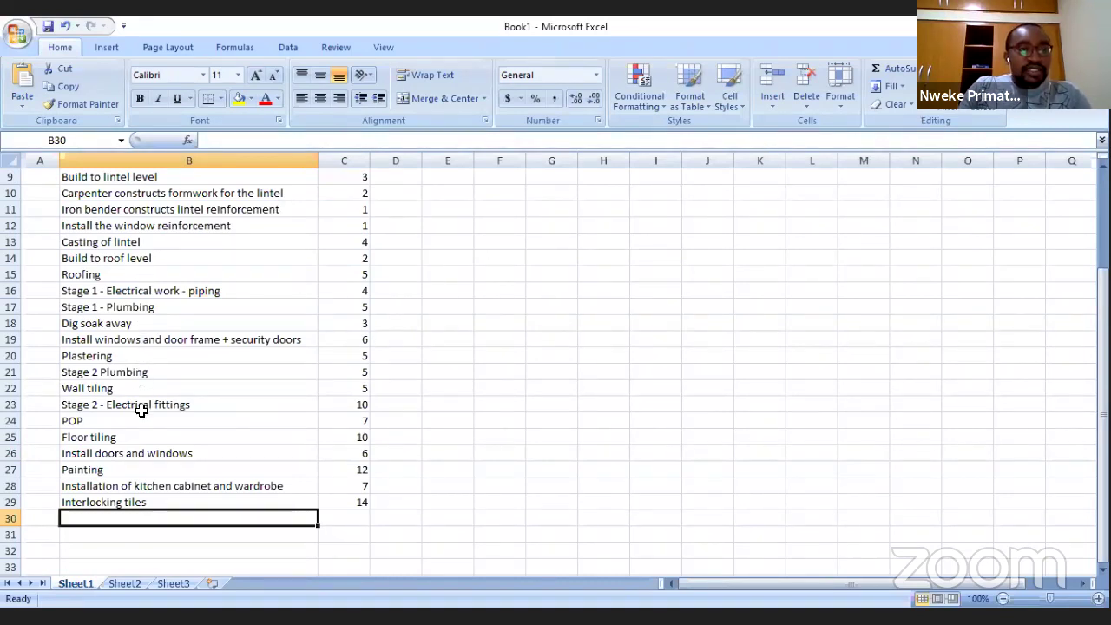
click(80, 471)
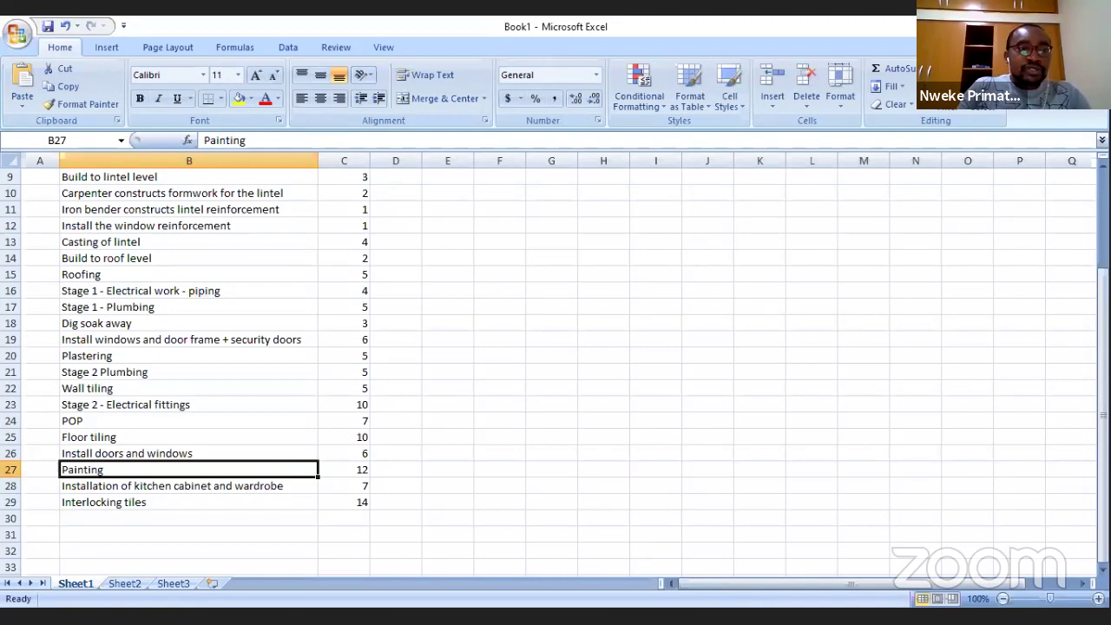
click(15, 471)
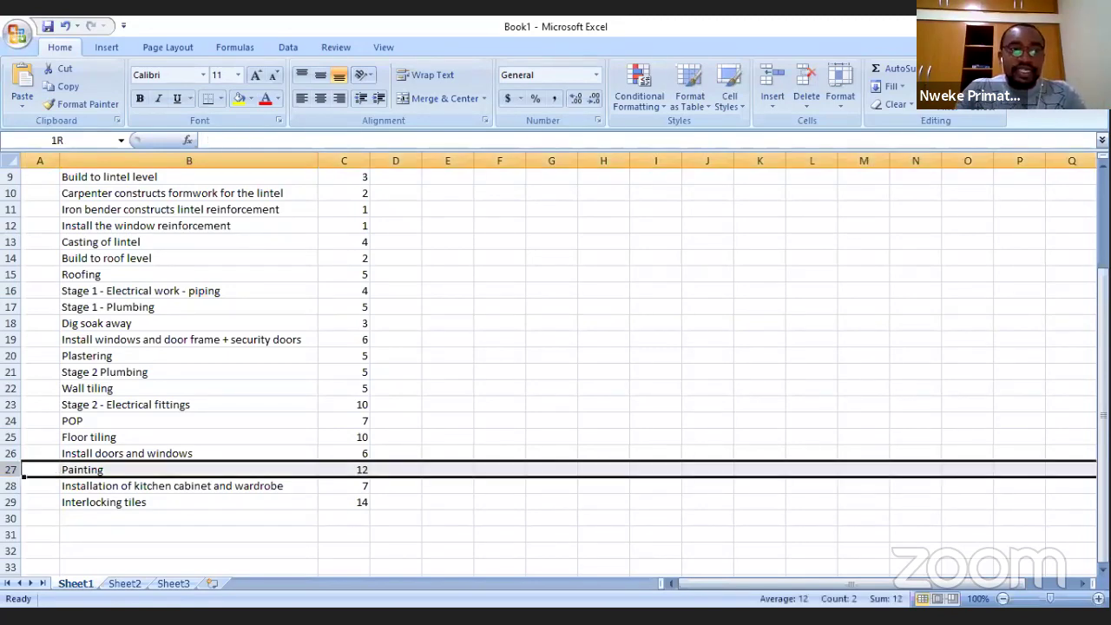
right_click(12, 473)
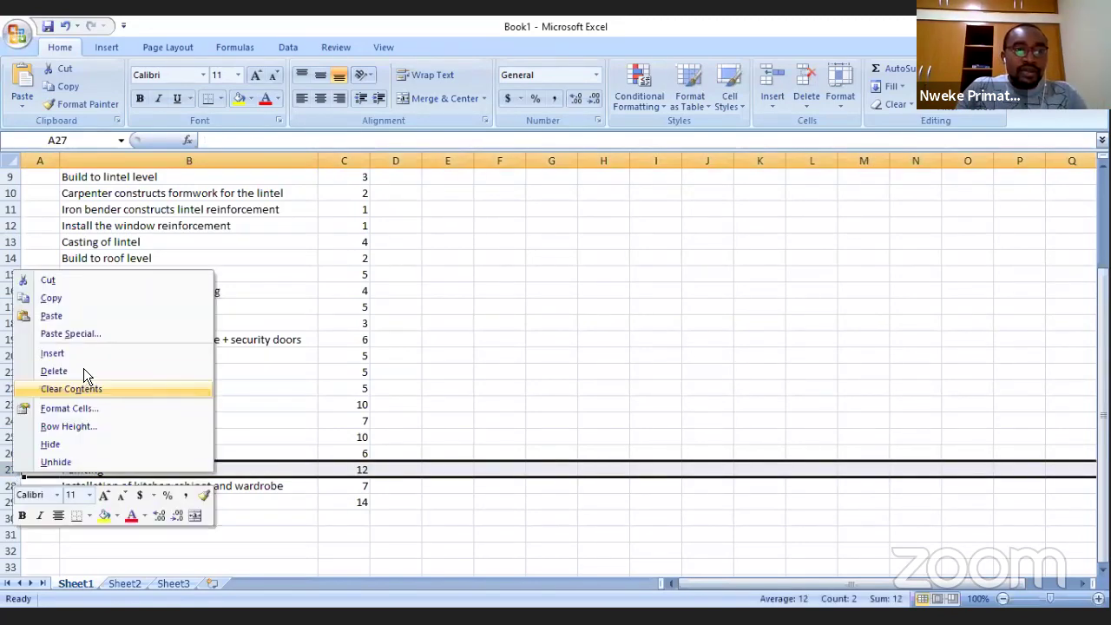
click(74, 354)
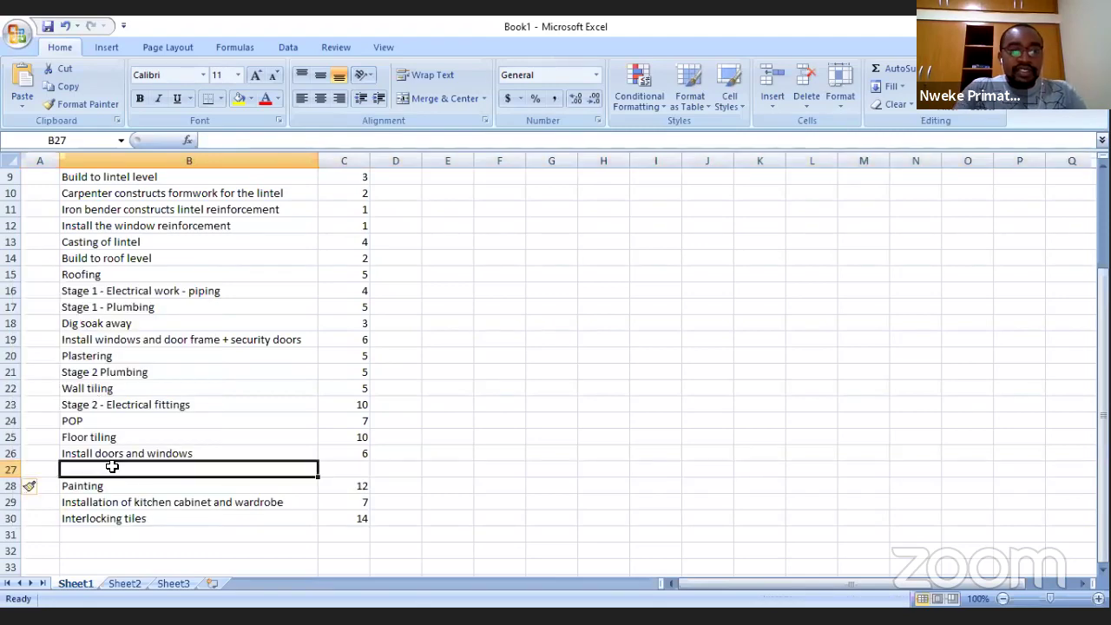
Step: Enter the activity "Installation of protector" in the blank row 27 with a duration of 5 days
text(Insta)
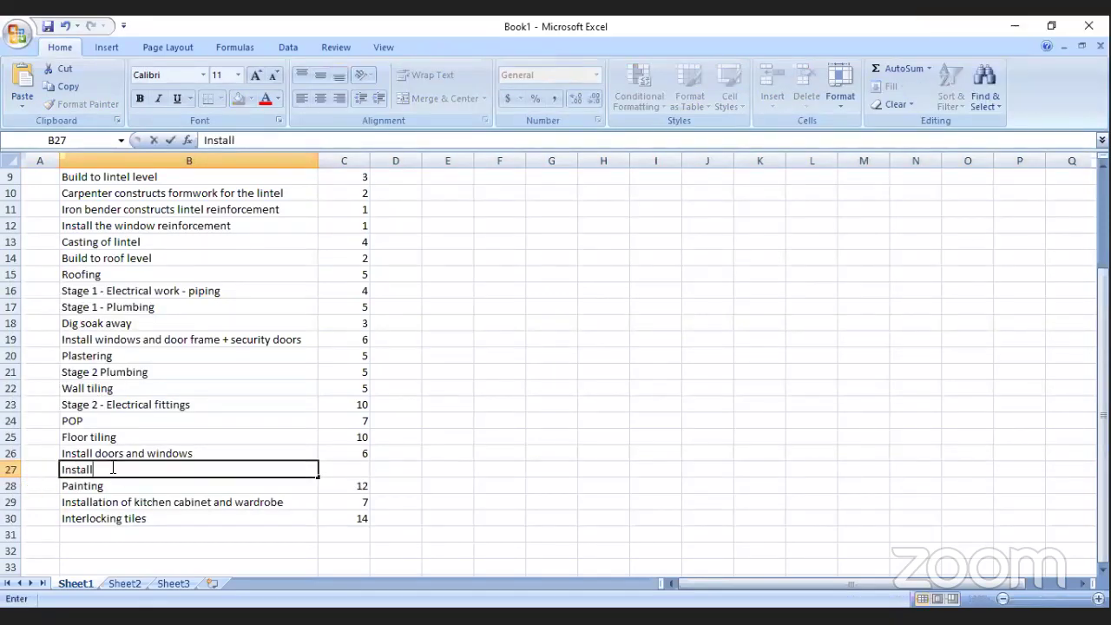
text(llation)
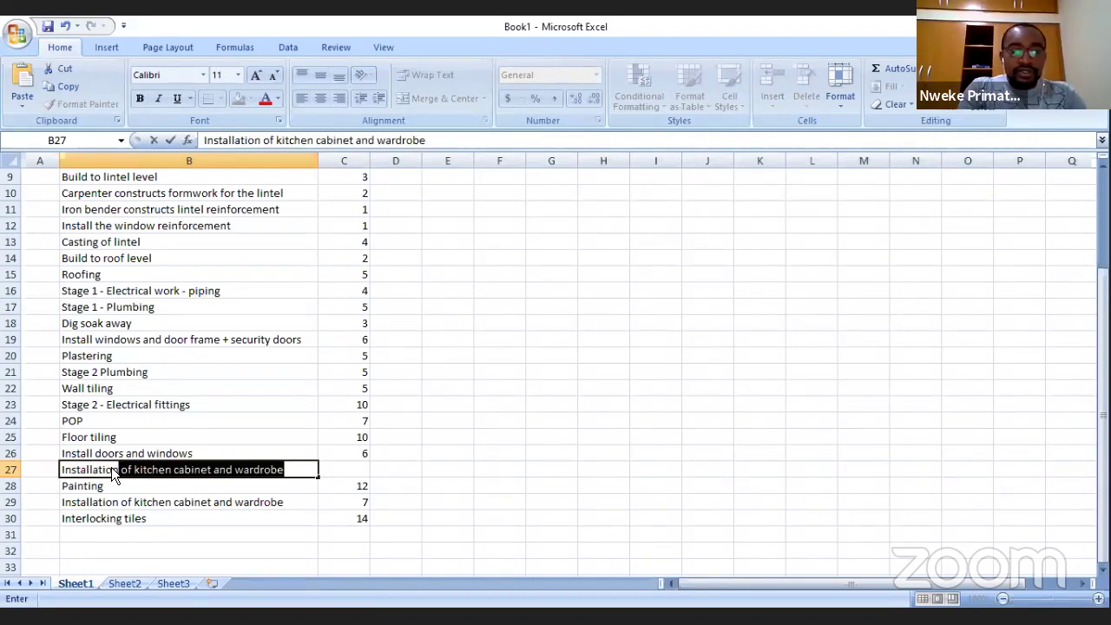
text( of)
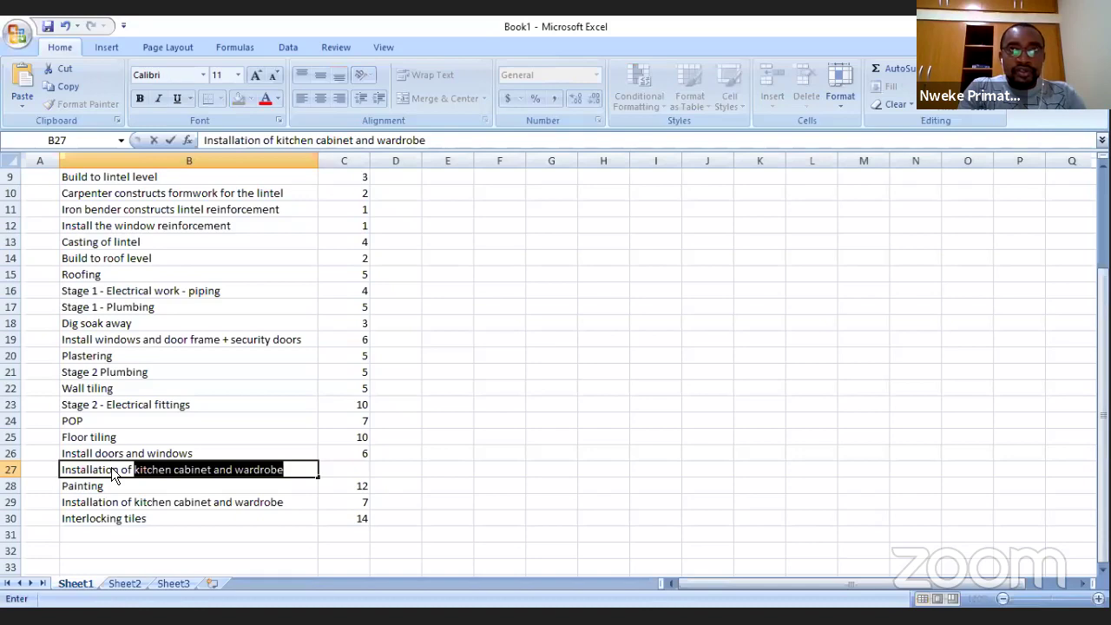
text( protector)
key(Tab)
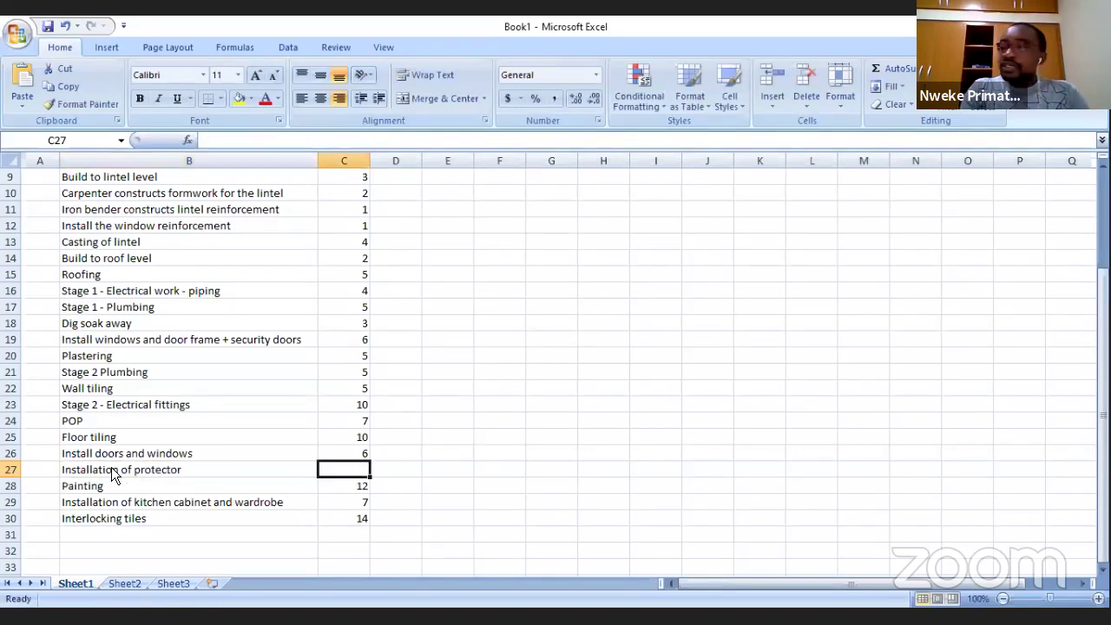
text(5)
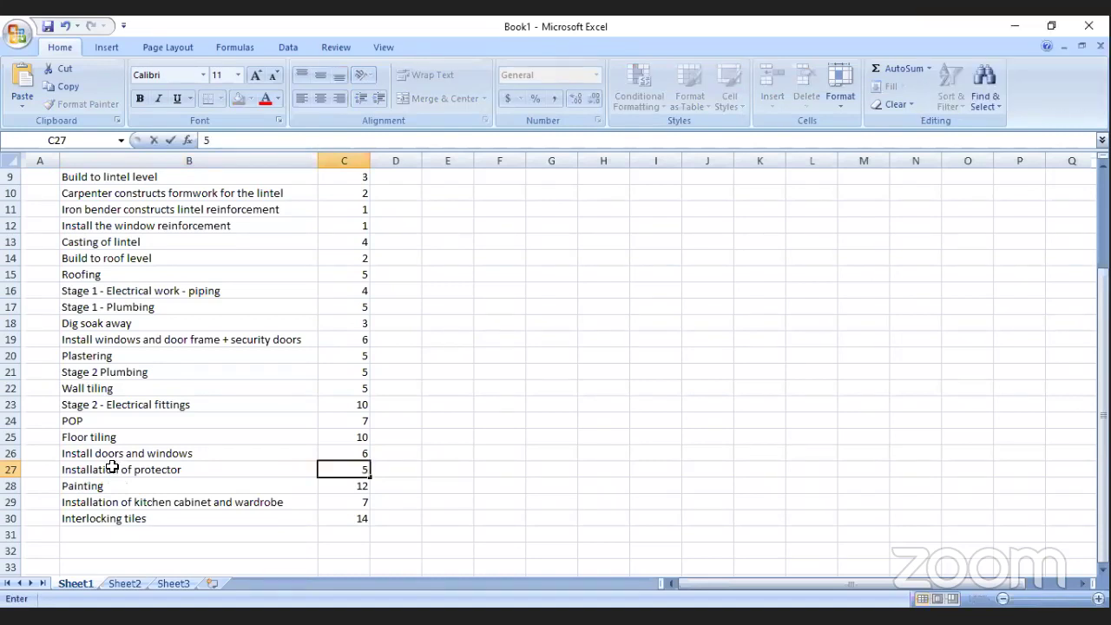
click(468, 469)
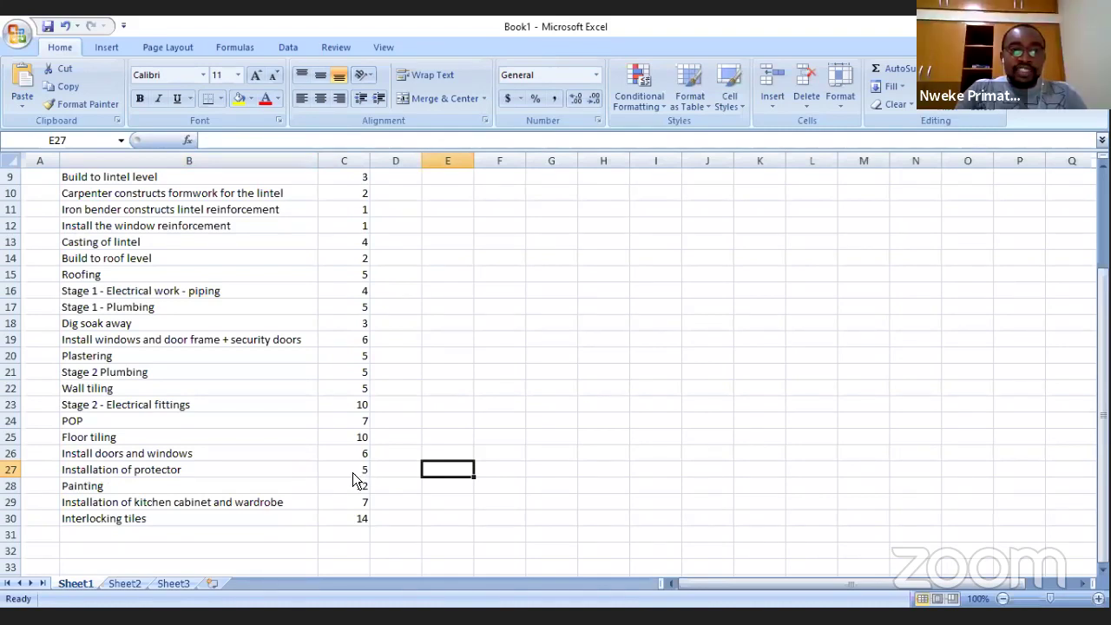
click(167, 473)
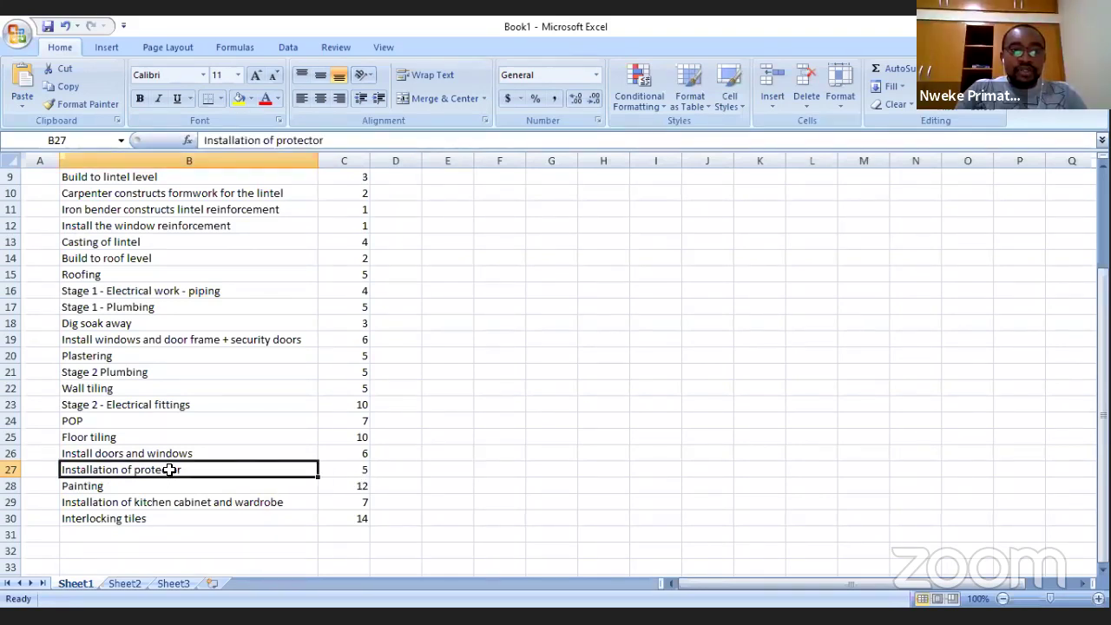
click(105, 486)
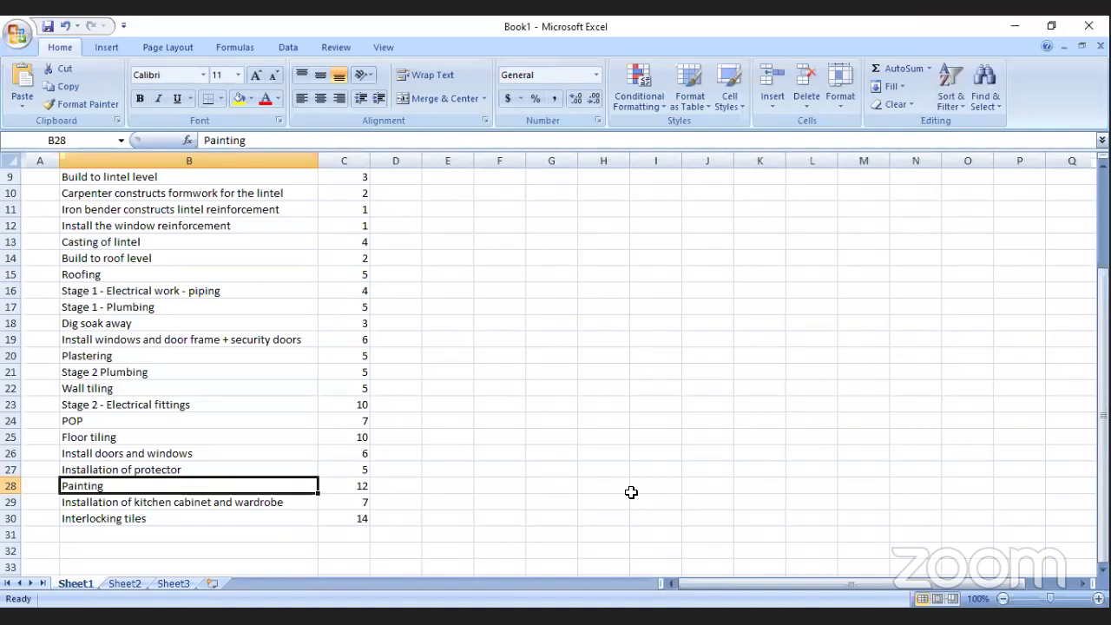
click(547, 452)
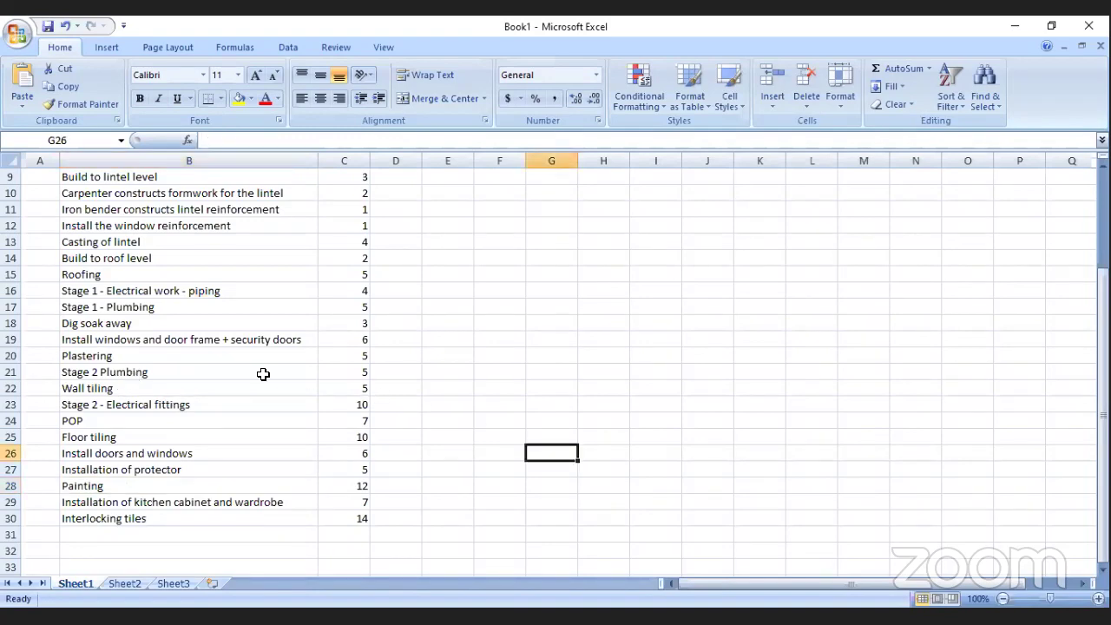
scroll(440, 350, up, 3)
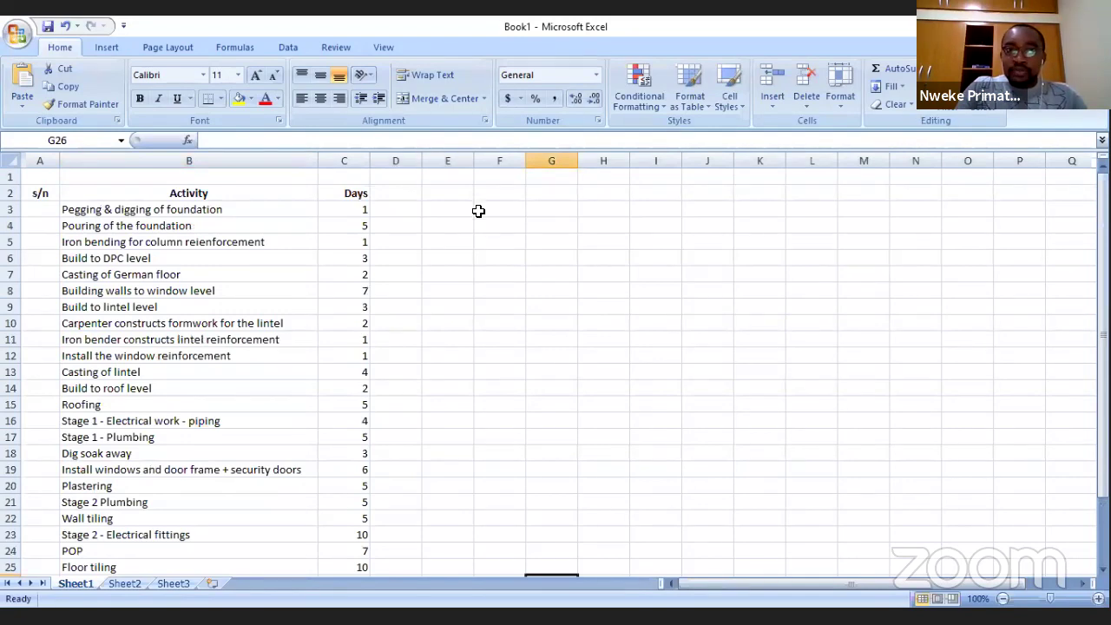
Step: Narrow columns D through BY to a uniform width just large enough for one or two letters
drag(393, 157, 898, 160)
drag(489, 160, 449, 161)
drag(901, 583, 851, 593)
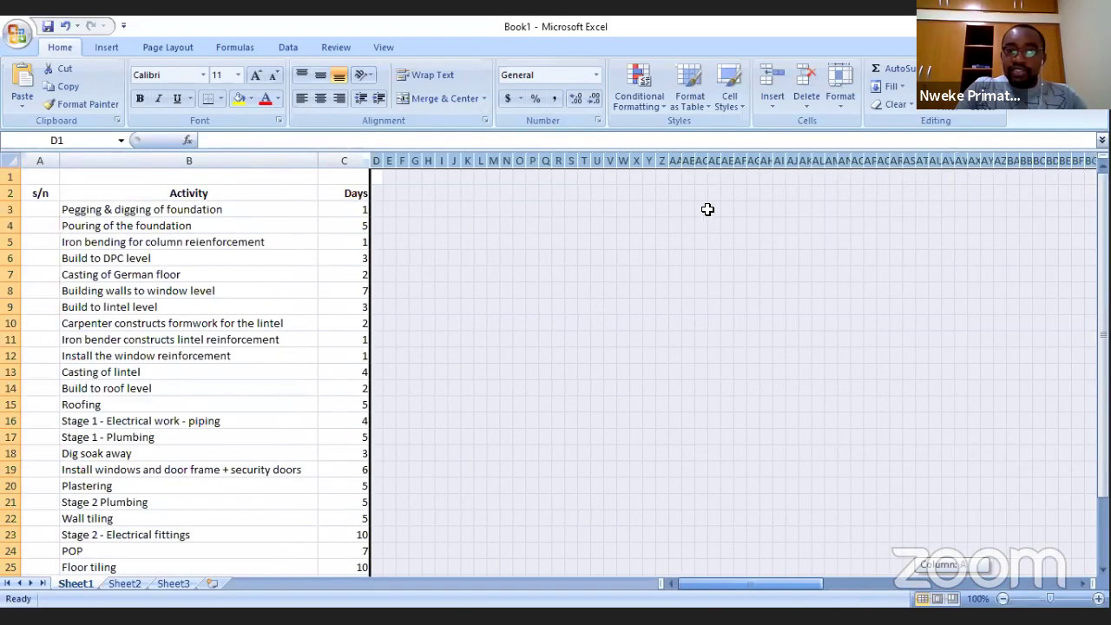
click(609, 210)
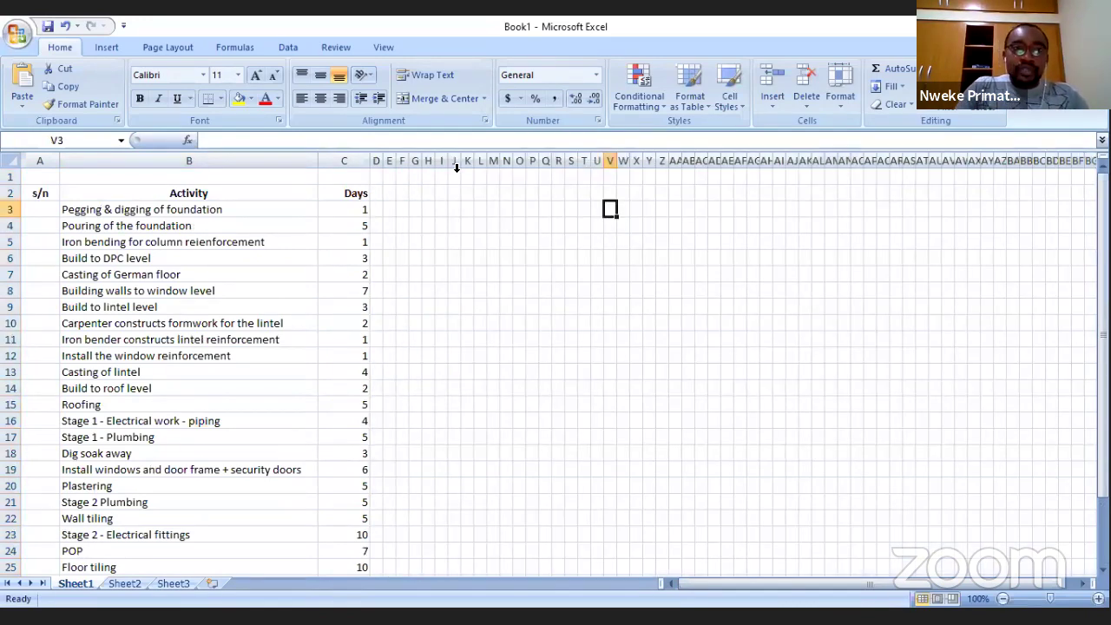
Step: Enter the weekday letters M, T, W, Th and F in cells D1 to H1
click(375, 179)
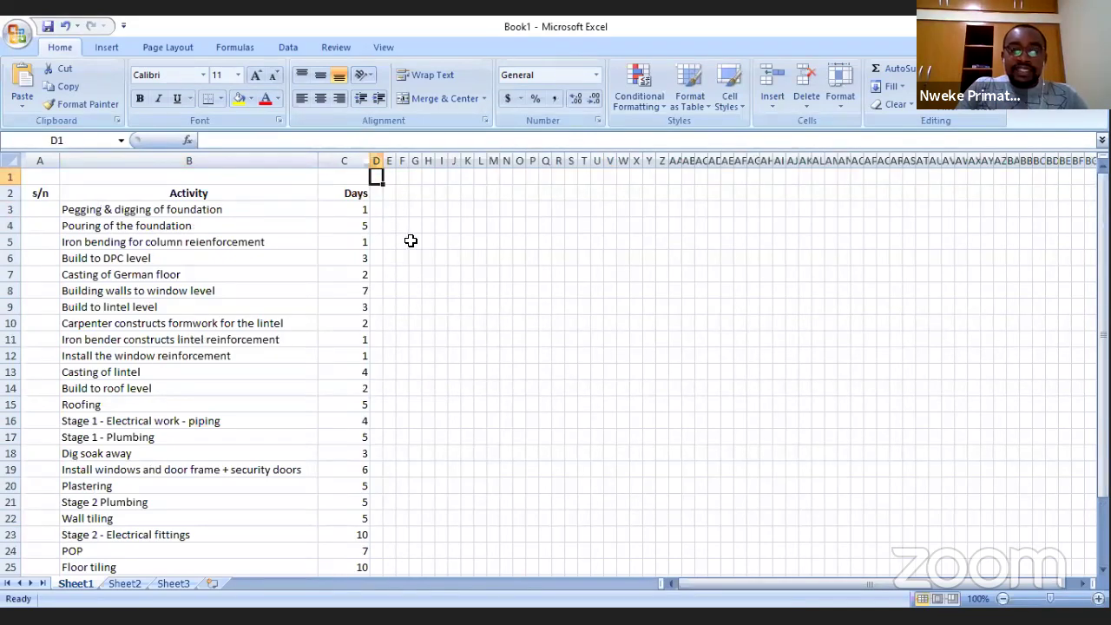
text(M)
key(Tab)
text(T)
key(Tab)
text(W)
key(Tab)
text(Th)
key(Tab)
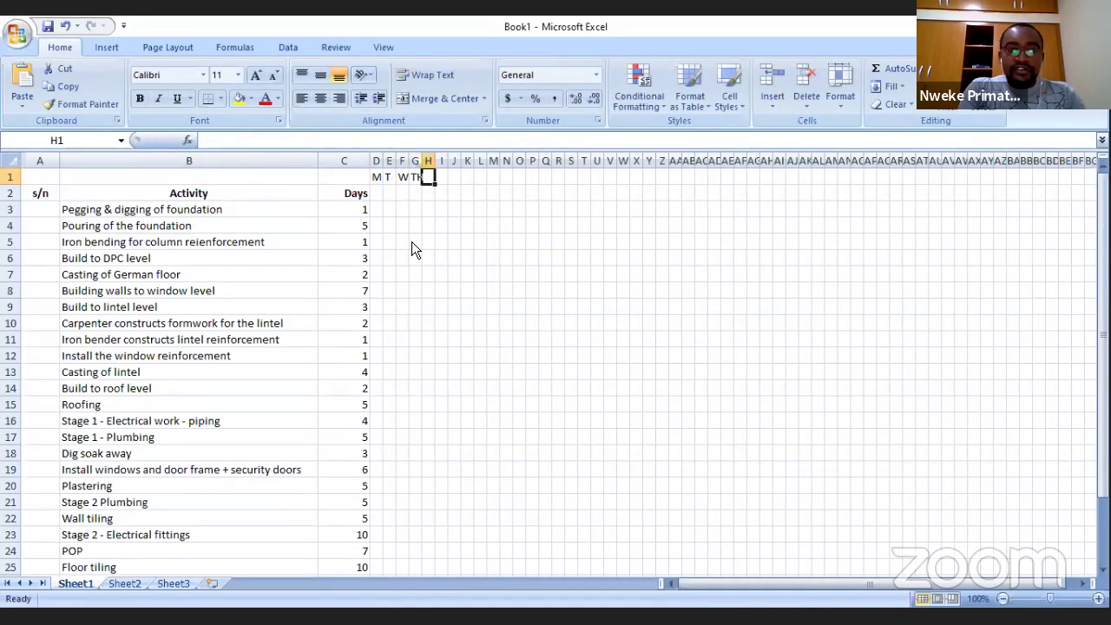
text(F)
click(402, 224)
drag(382, 175, 584, 184)
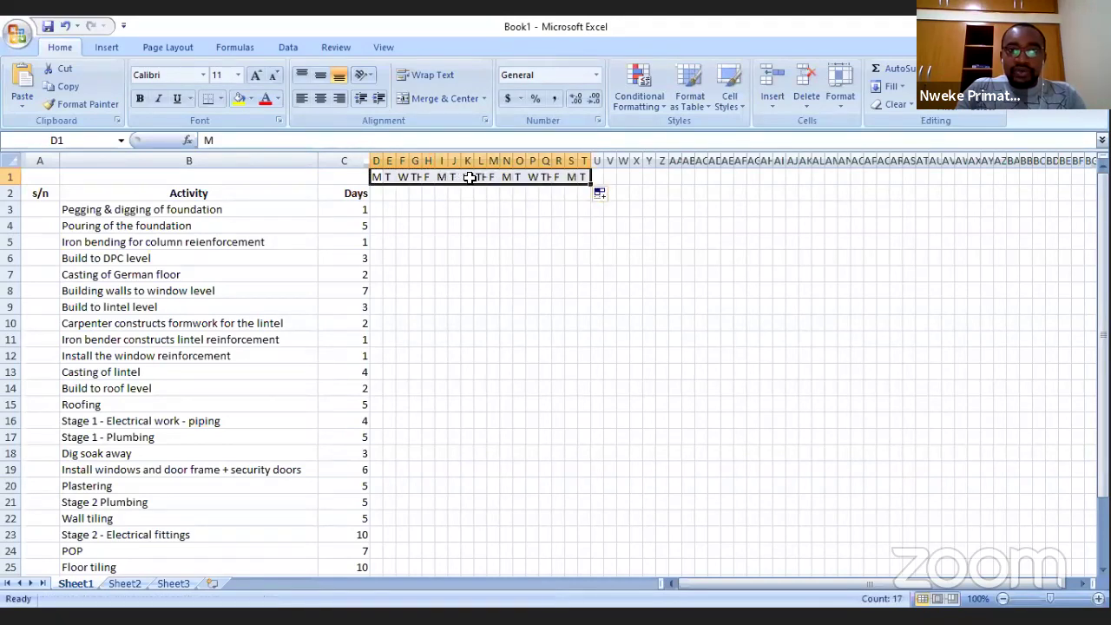
click(505, 211)
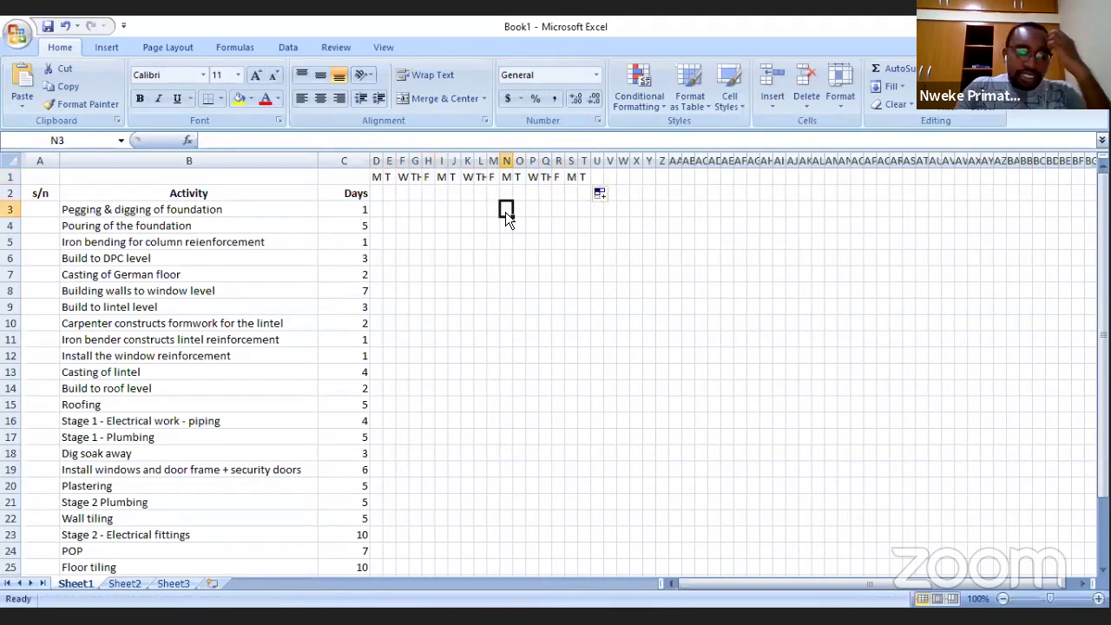
key(ctrl+z)
Step: Add the weekend letters S and S in cells I1 and J1
click(440, 176)
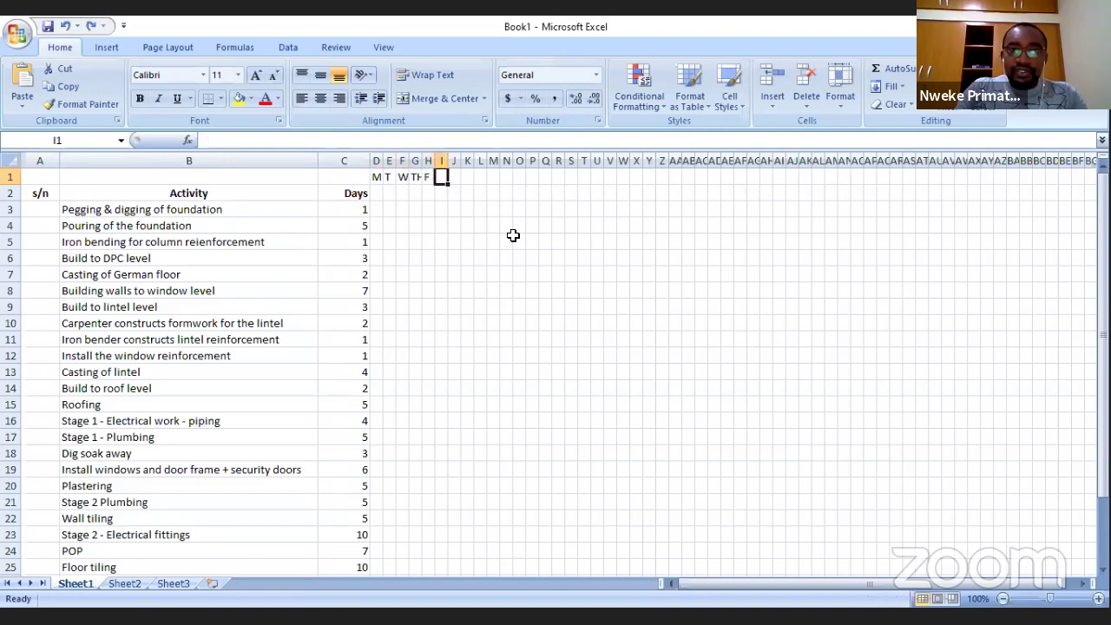
text(S)
key(Tab)
text(S)
click(480, 192)
Step: Fill the weekday letters from D1:J1 across row 1 through column BY
drag(376, 176, 653, 178)
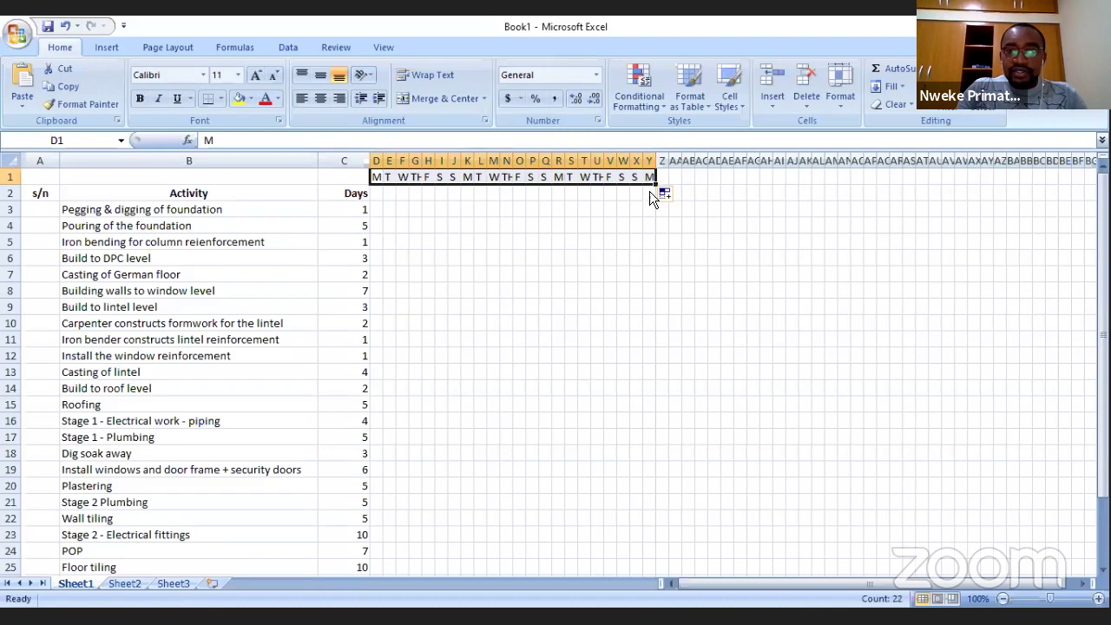
drag(655, 181, 872, 592)
click(489, 258)
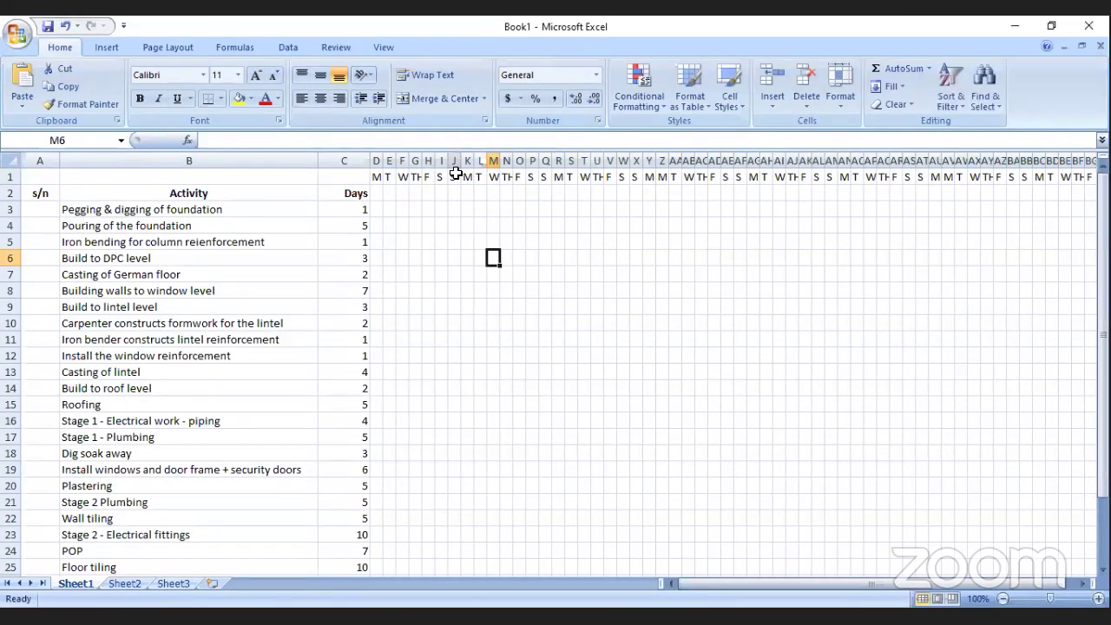
Step: Shade the first two Sunday columns, J and Q, yellow over their full height
click(455, 177)
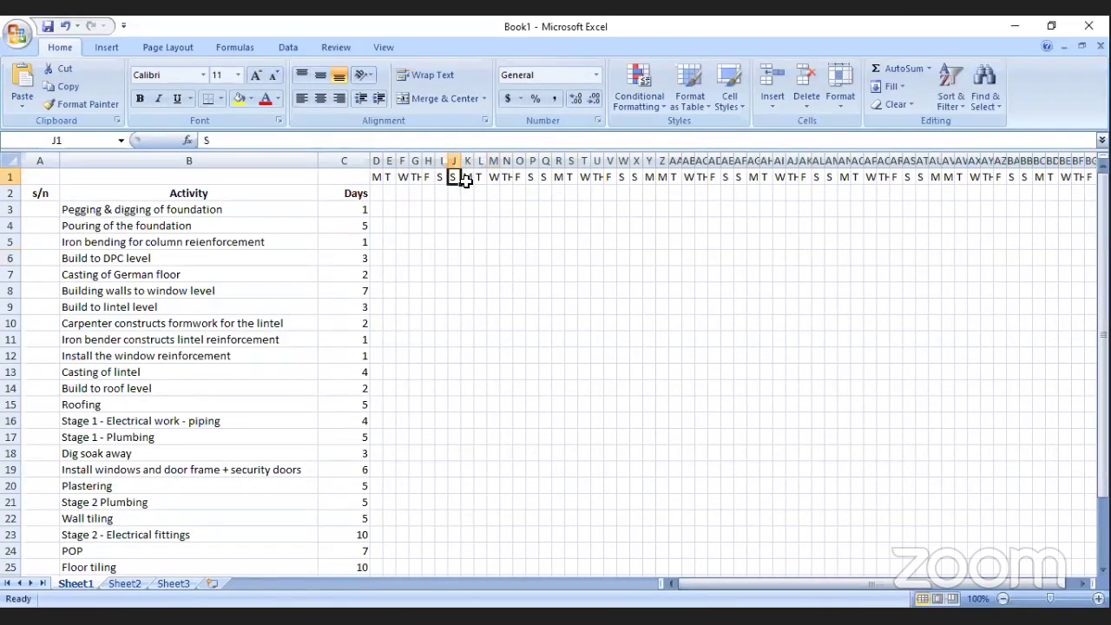
click(237, 97)
click(533, 226)
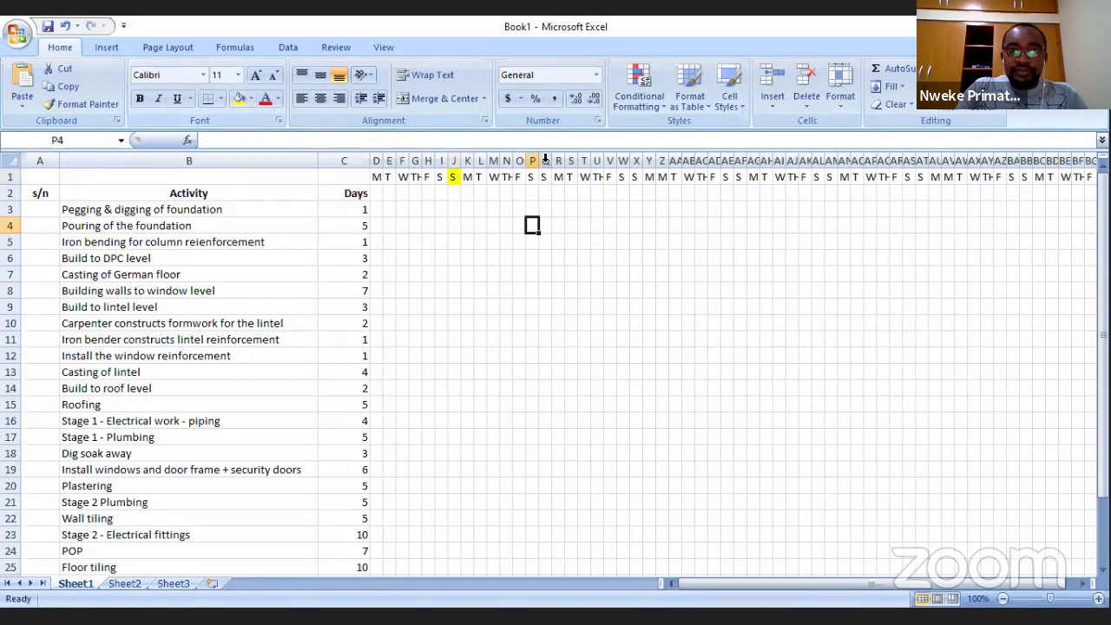
click(544, 161)
click(234, 97)
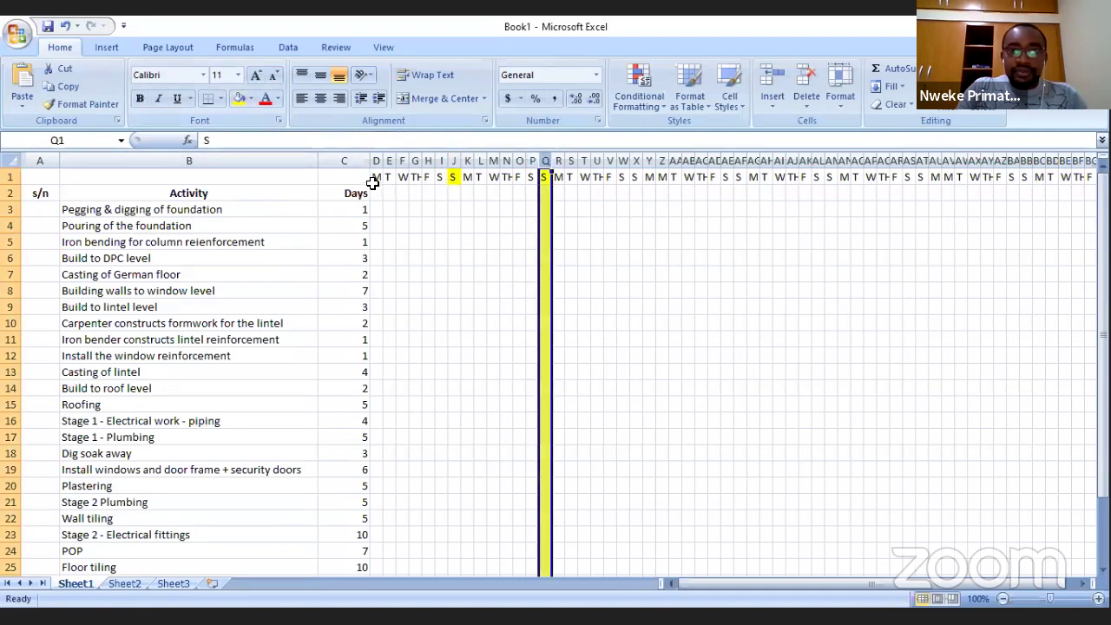
click(452, 160)
click(238, 98)
click(581, 243)
Step: Refill the weekday letters across row 1 through column BY with yellow Sunday cells, undoing the fill that breaks the weekly sequence
drag(375, 178, 938, 182)
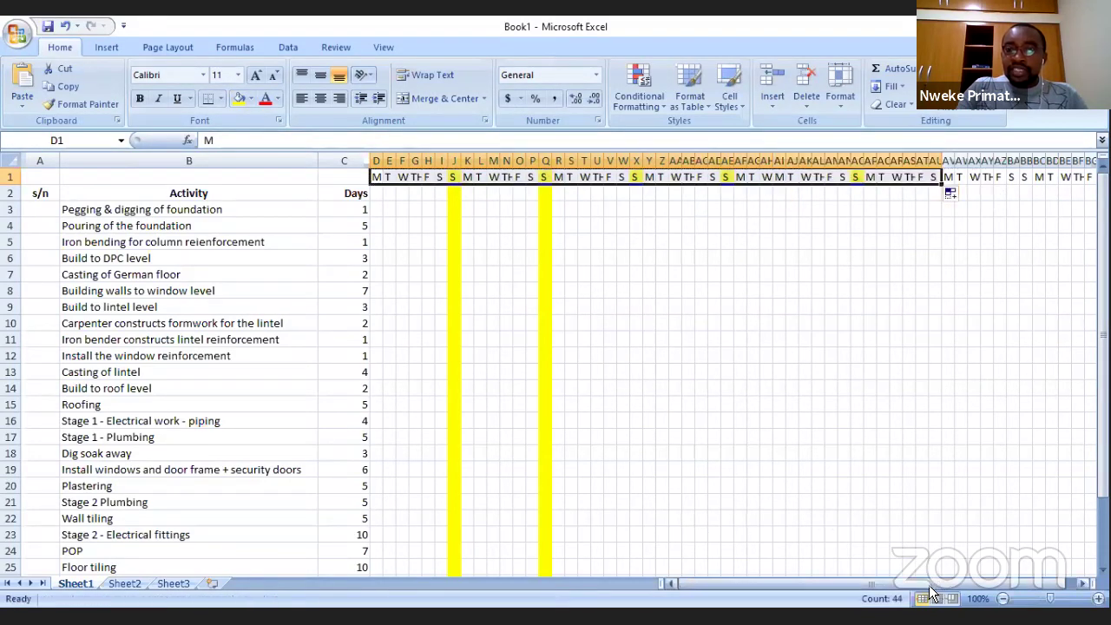
drag(937, 585, 978, 585)
click(637, 282)
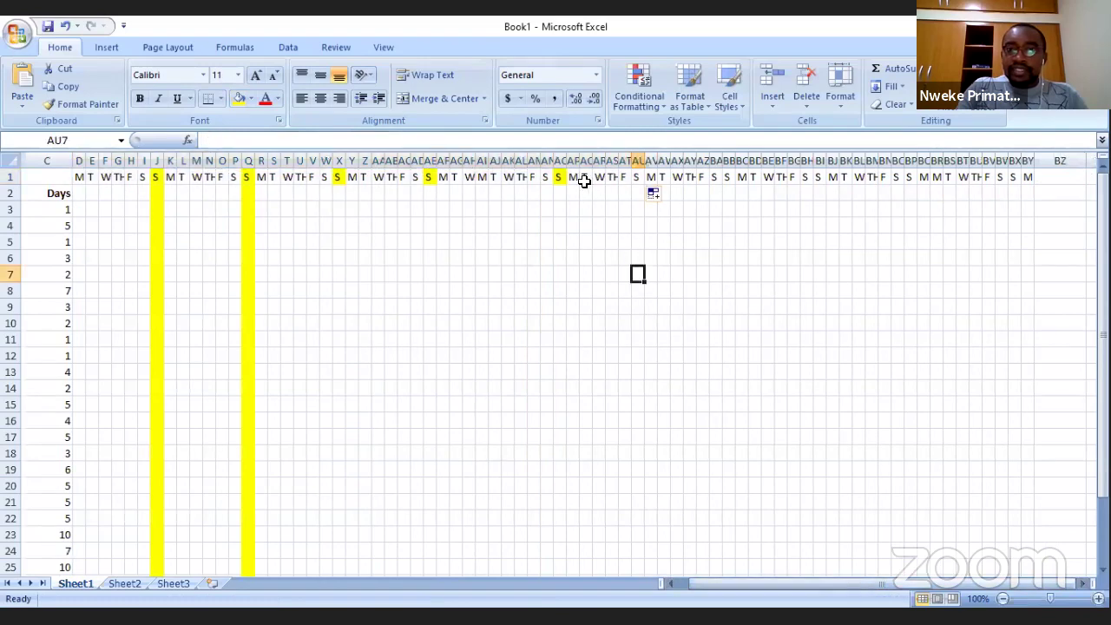
click(561, 177)
drag(561, 177, 632, 184)
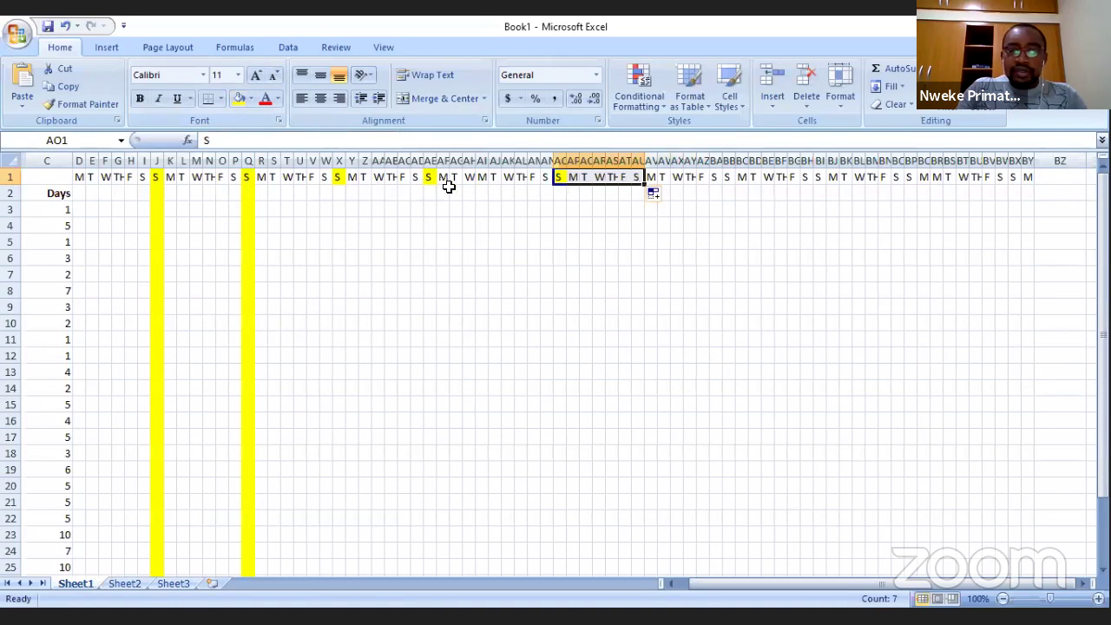
key(ctrl+z)
click(403, 225)
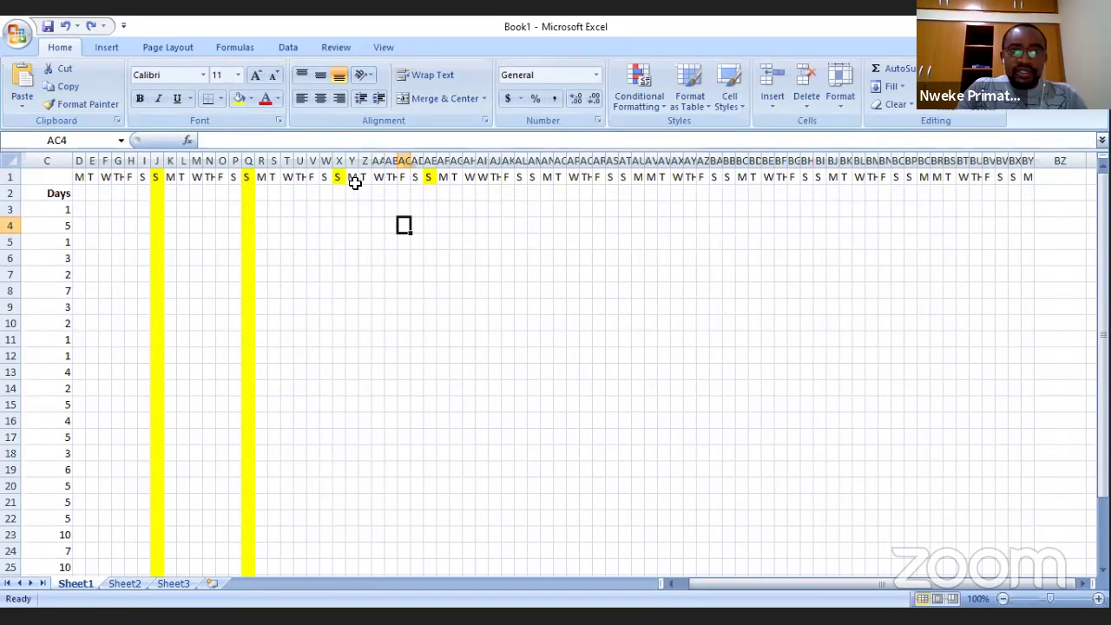
drag(339, 180, 723, 183)
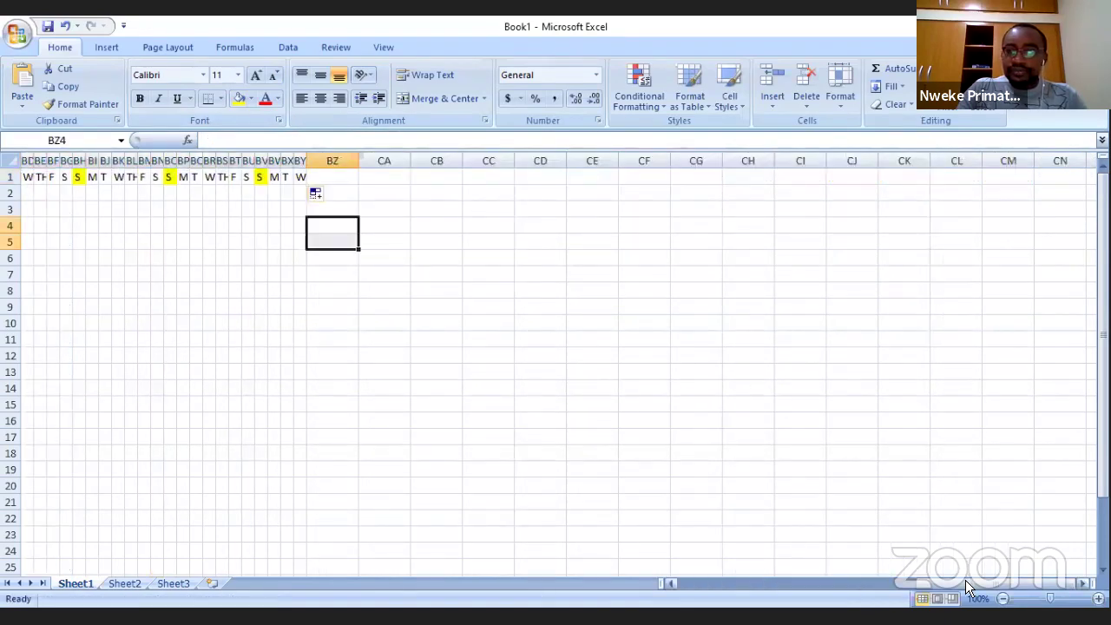
drag(967, 582, 781, 590)
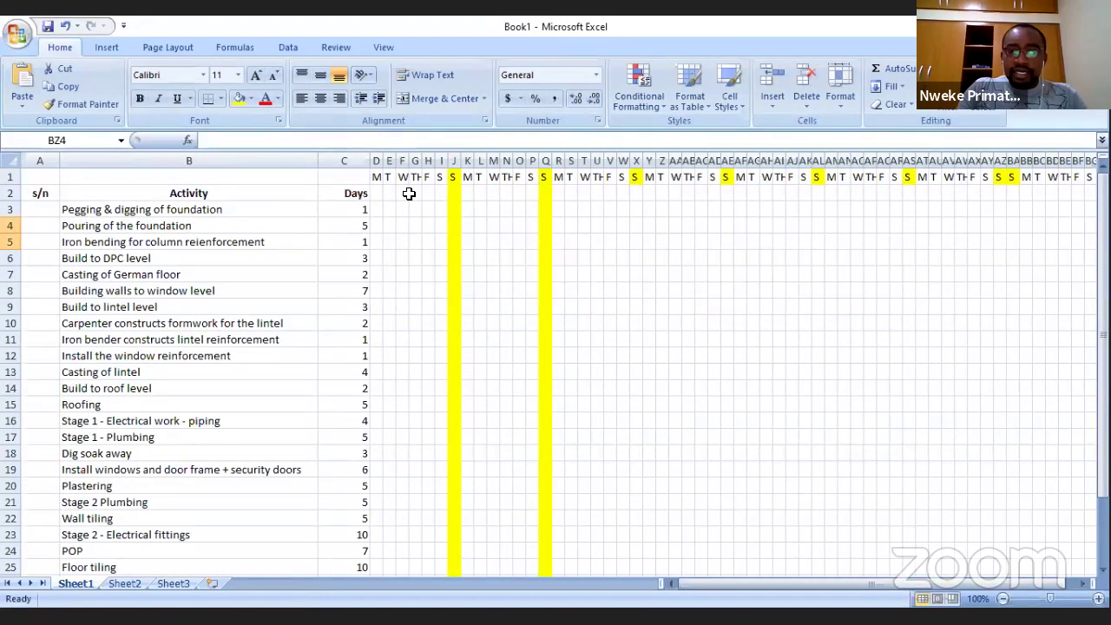
Step: Extend the yellow Sunday column shading from row 2 to row 30 across the remaining weeks of the timeline
click(377, 194)
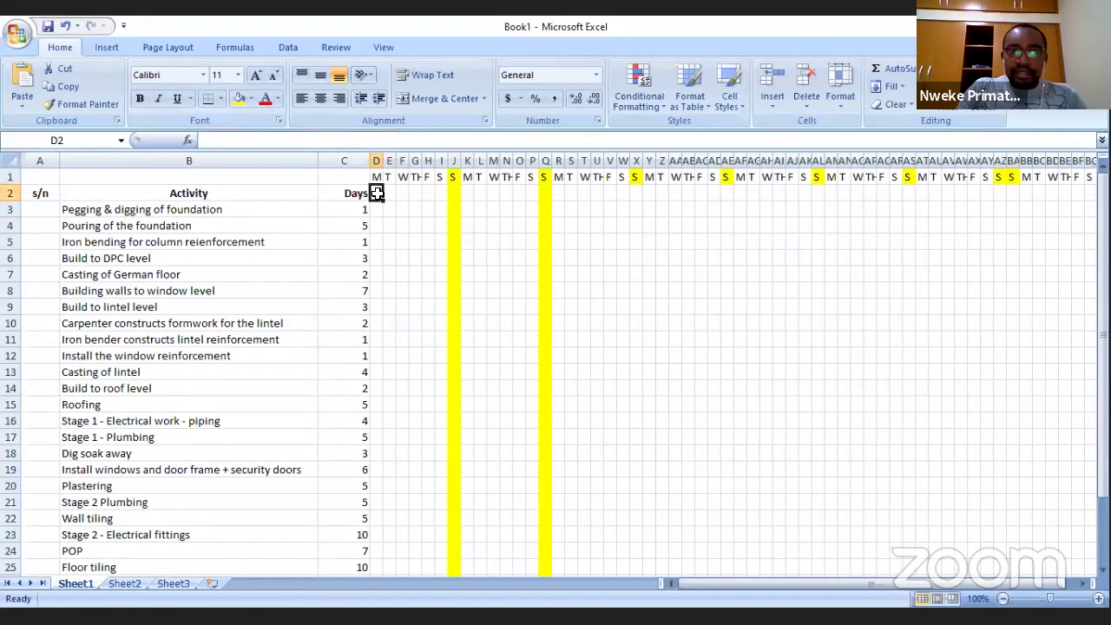
scroll(414, 310, down, 7)
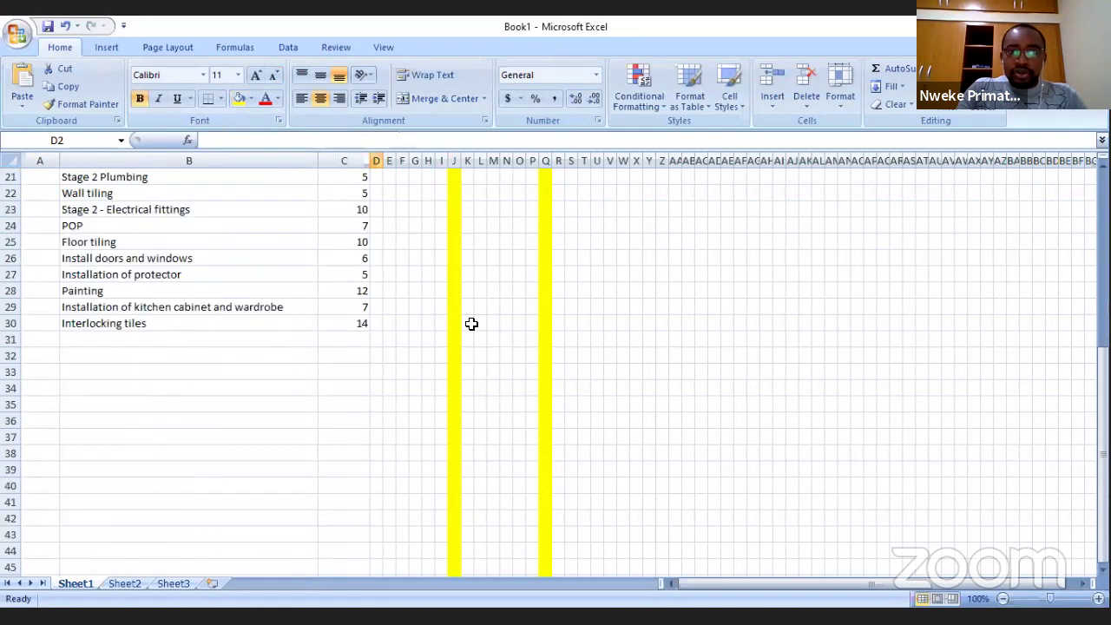
shift+click(377, 328)
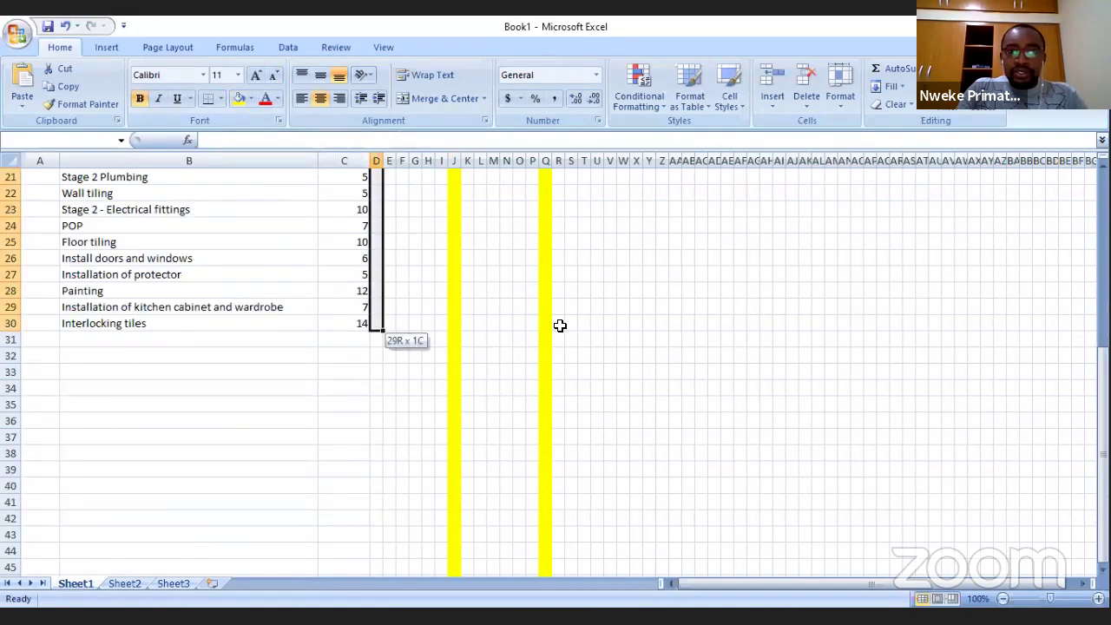
drag(549, 325, 176, 333)
drag(1006, 584, 872, 590)
scroll(698, 371, up, 7)
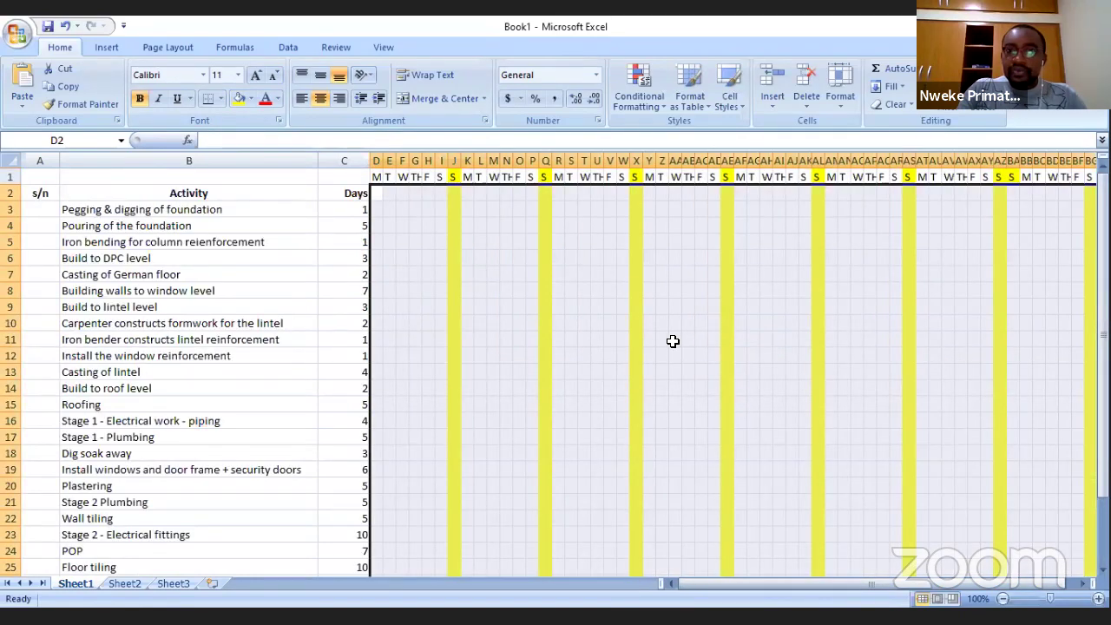
click(673, 339)
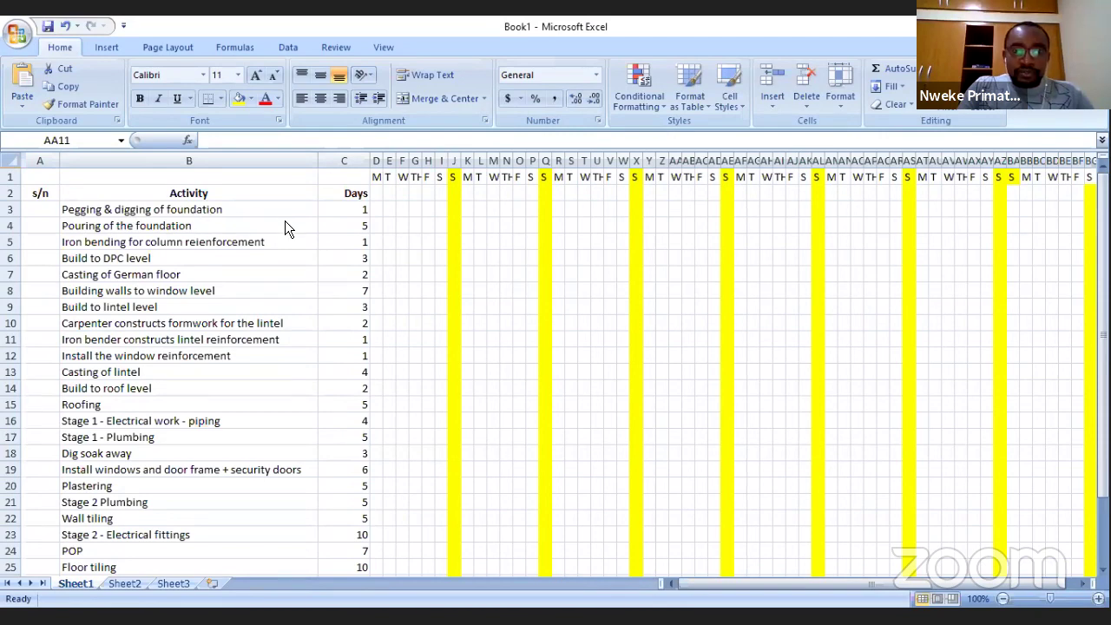
Step: Shade cell D3 dark orange to mark the one day of "Pegging & digging of foundation"
click(375, 209)
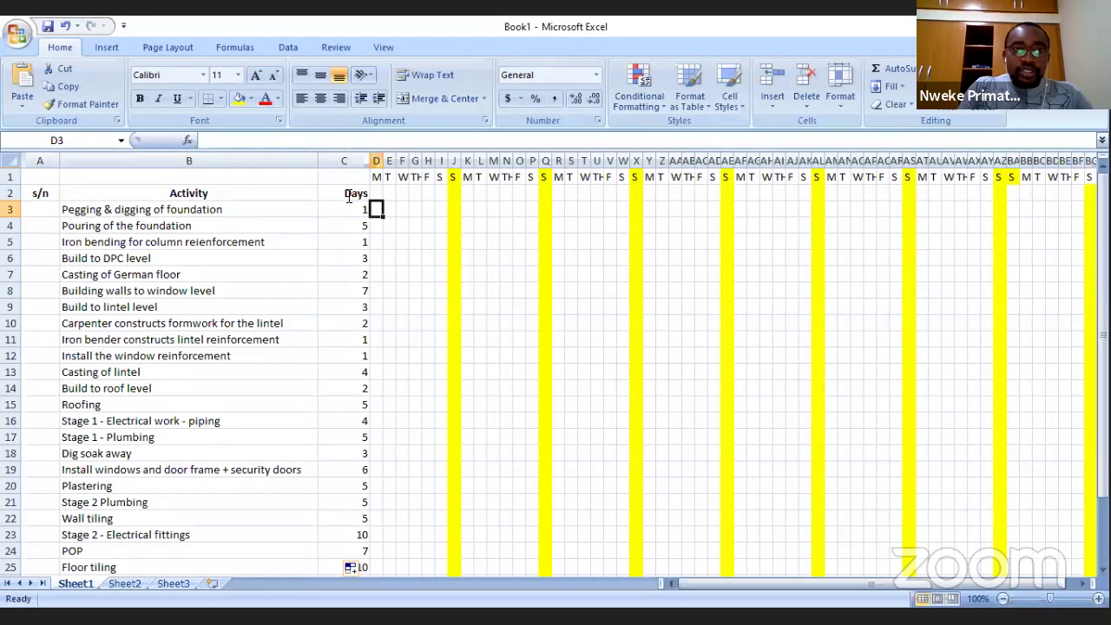
click(250, 97)
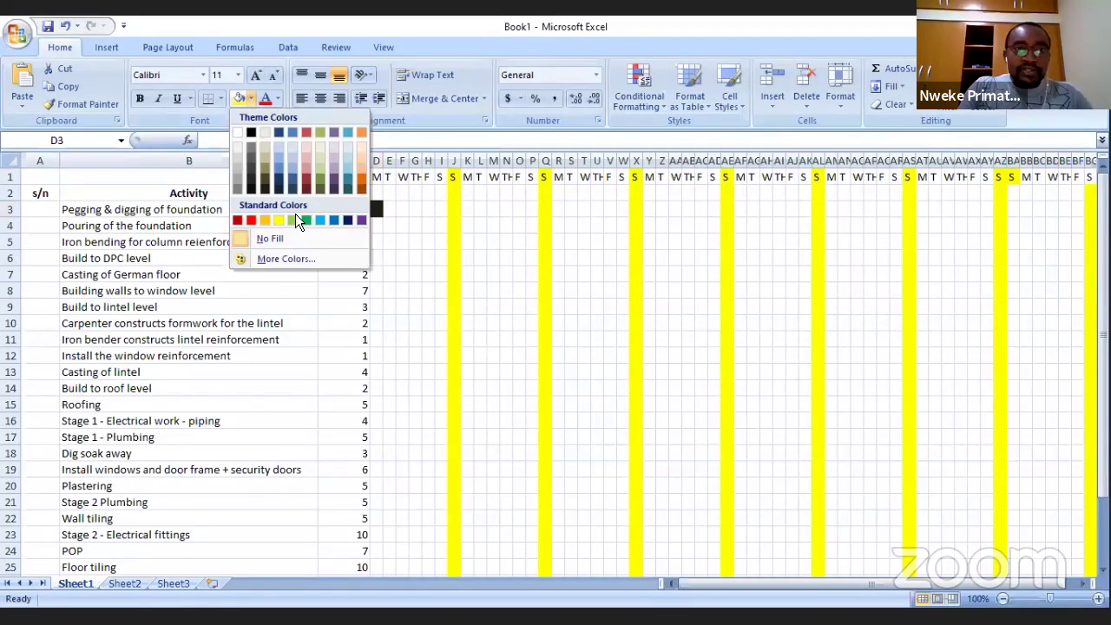
click(364, 177)
click(441, 244)
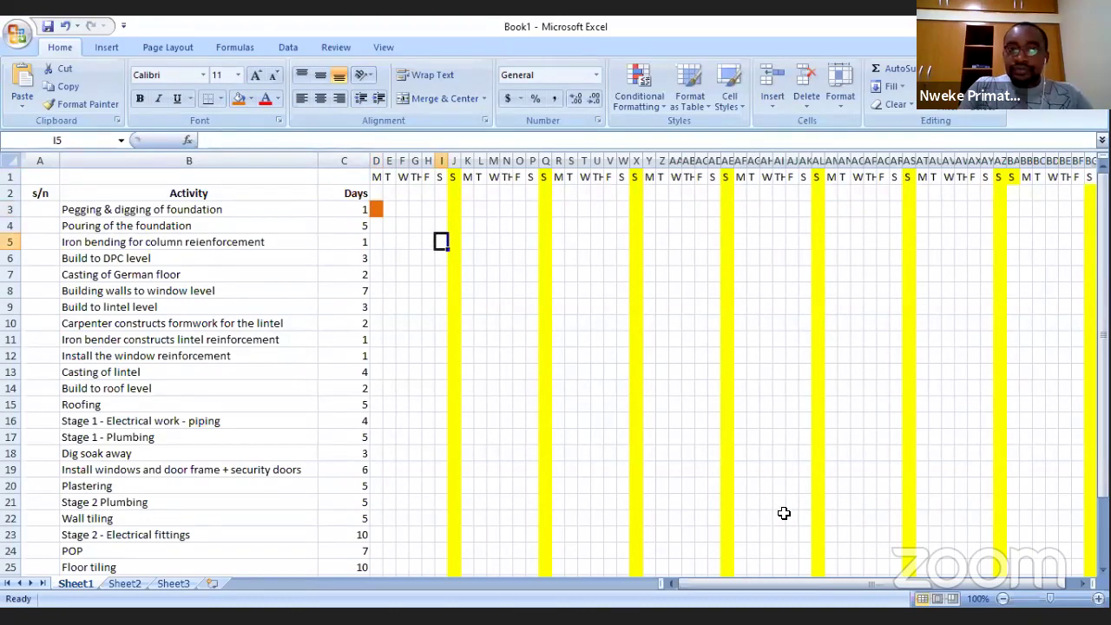
key(alt+Tab)
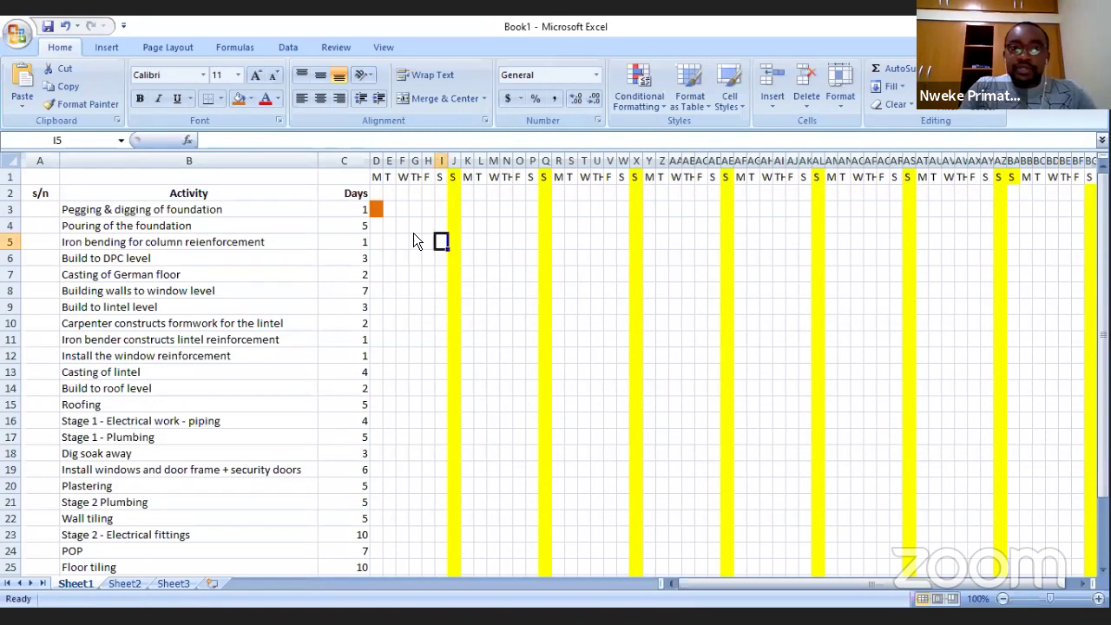
click(597, 290)
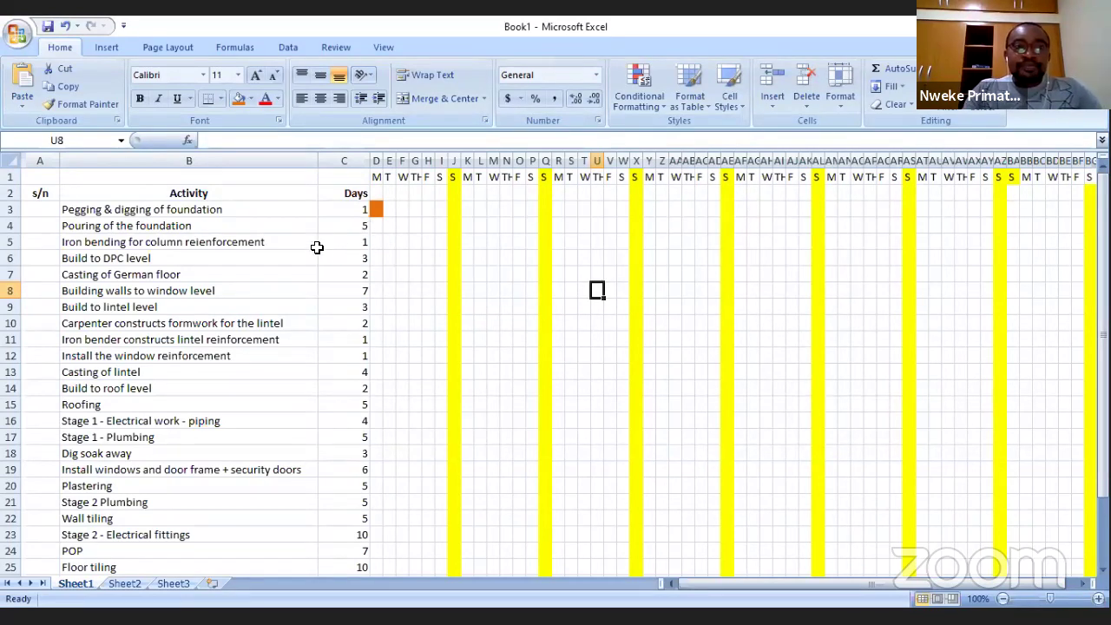
click(274, 228)
click(277, 209)
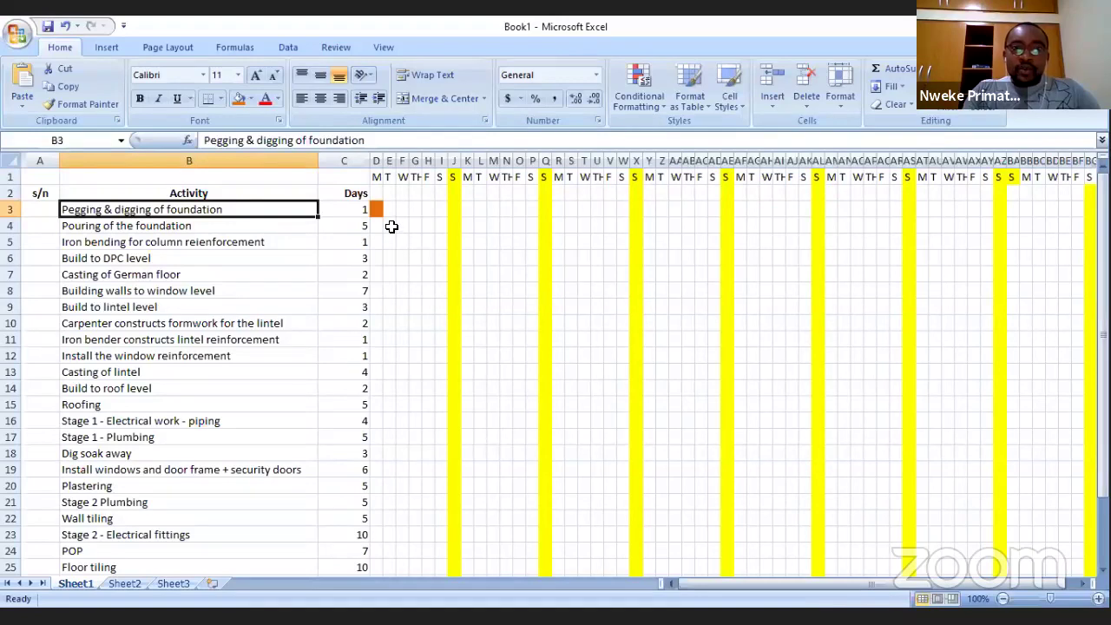
Step: Shade cells E4 to I4 orange for the five days of "Pouring of the foundation" and merge them into one bar
click(389, 226)
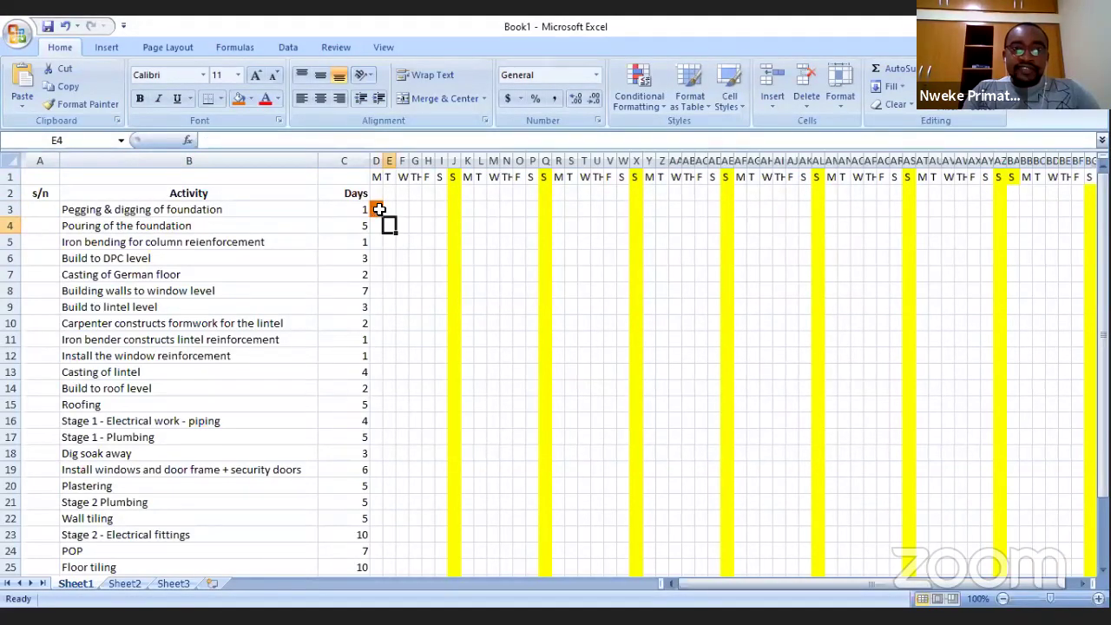
shift+click(441, 225)
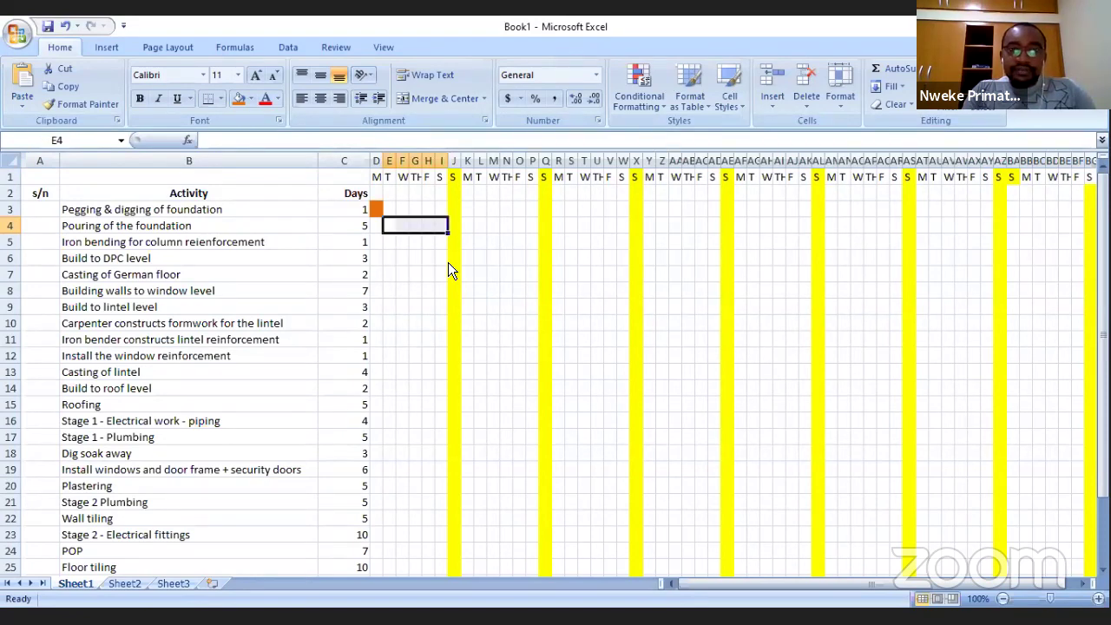
click(236, 99)
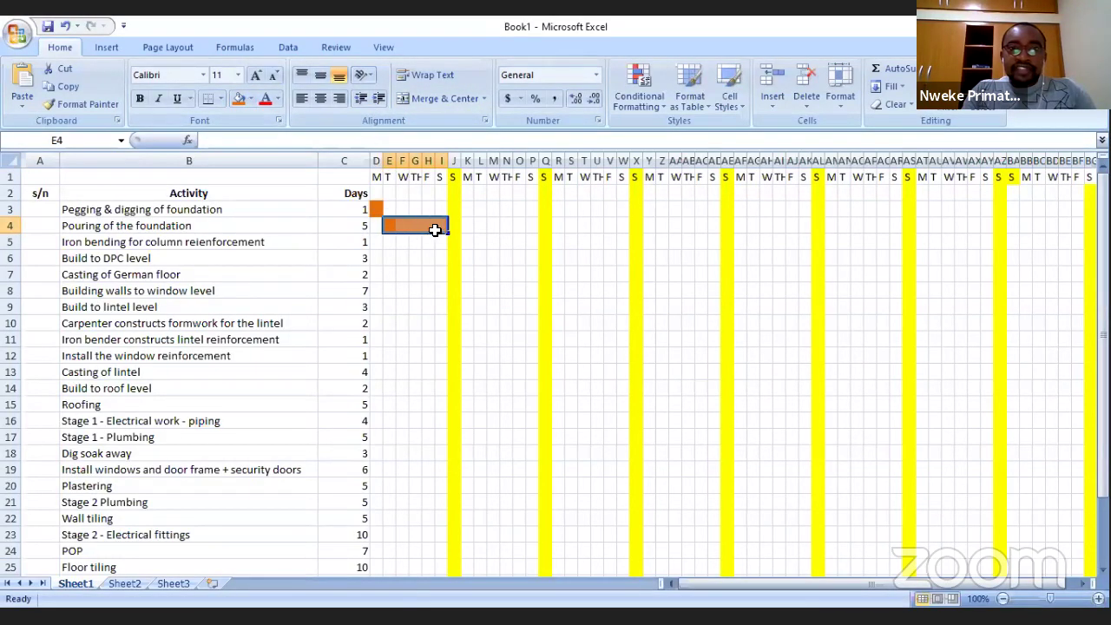
click(445, 97)
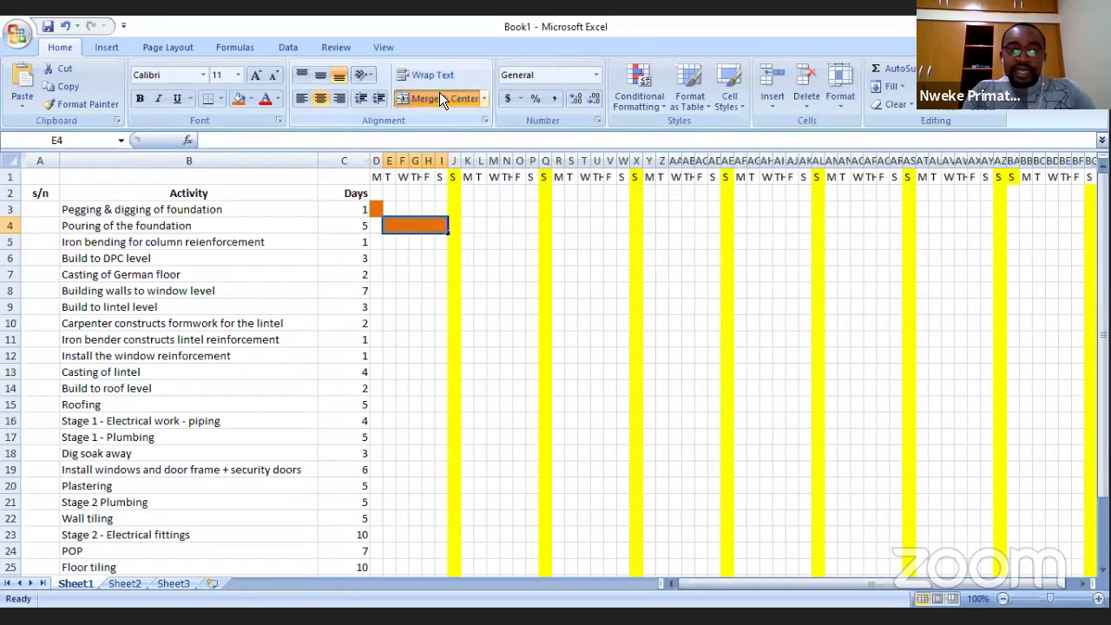
click(479, 253)
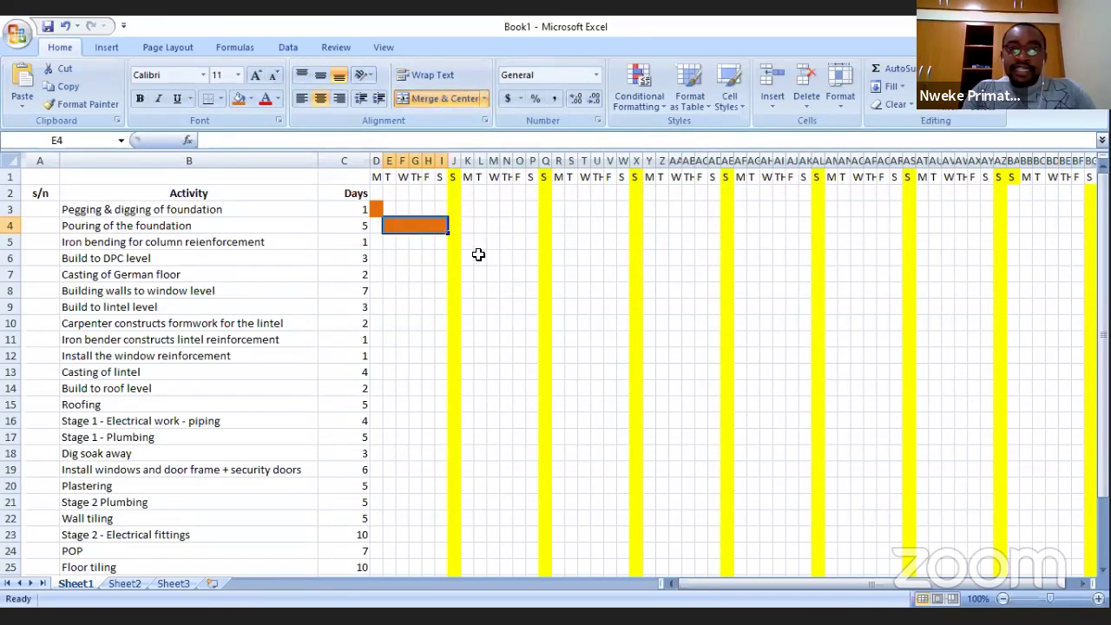
click(417, 226)
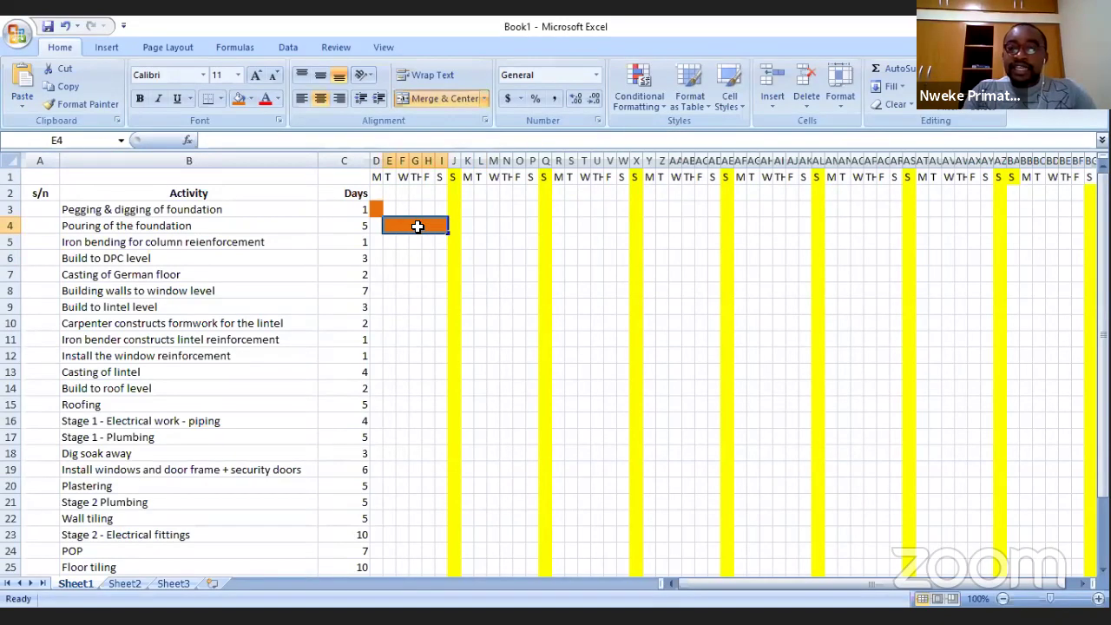
Step: Compare the foundation bars with the weekday columns in row 5 to place the one day of "Iron bending for column reienforcement"
click(481, 257)
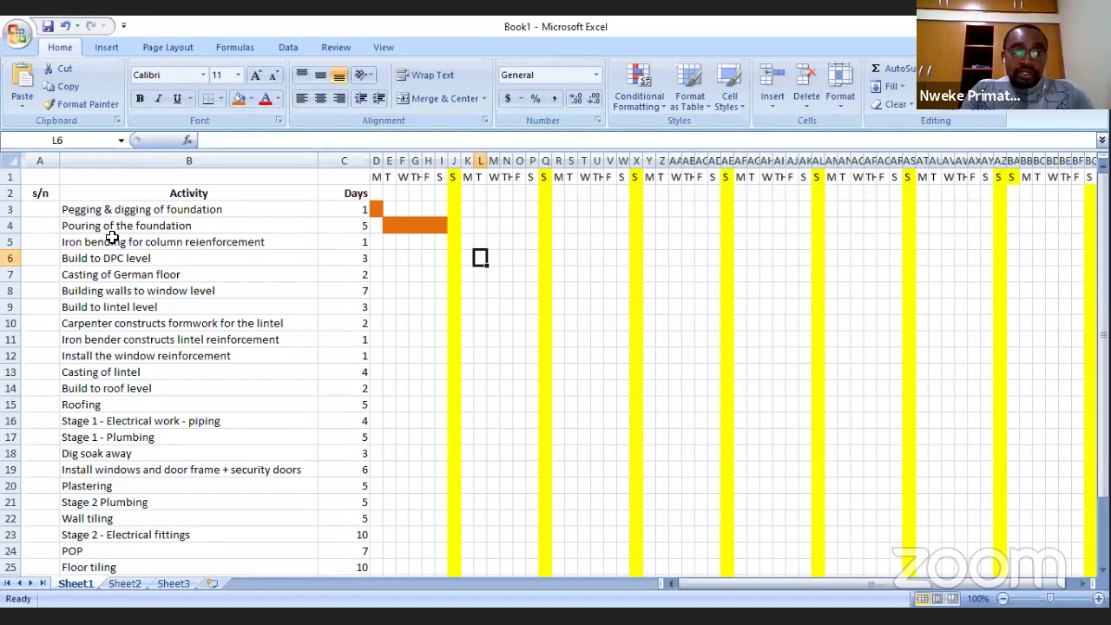
click(82, 246)
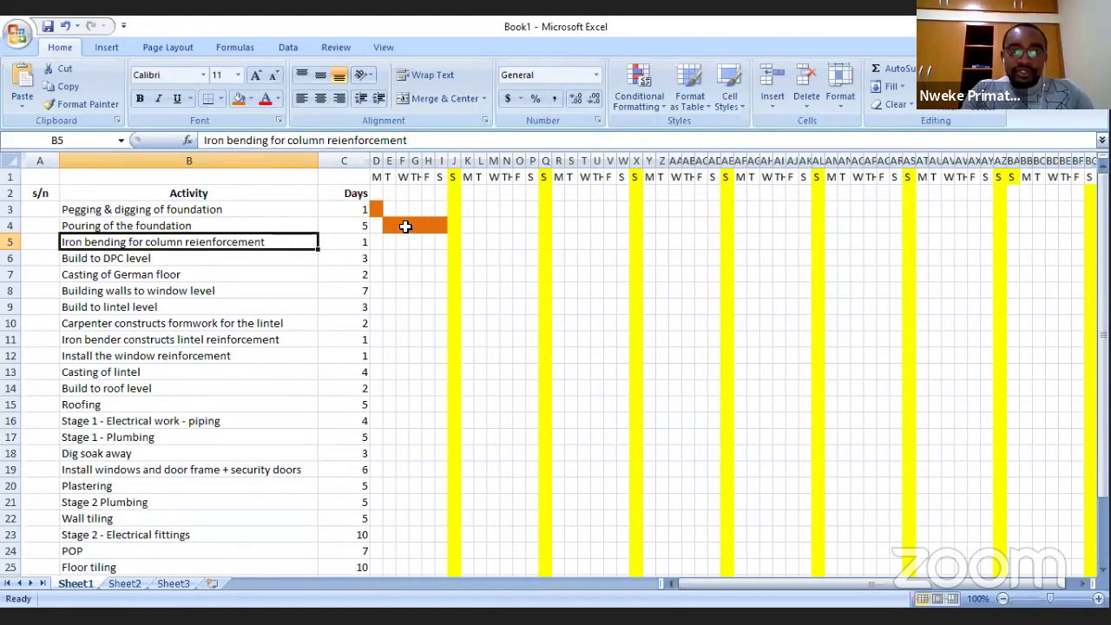
drag(371, 212, 443, 226)
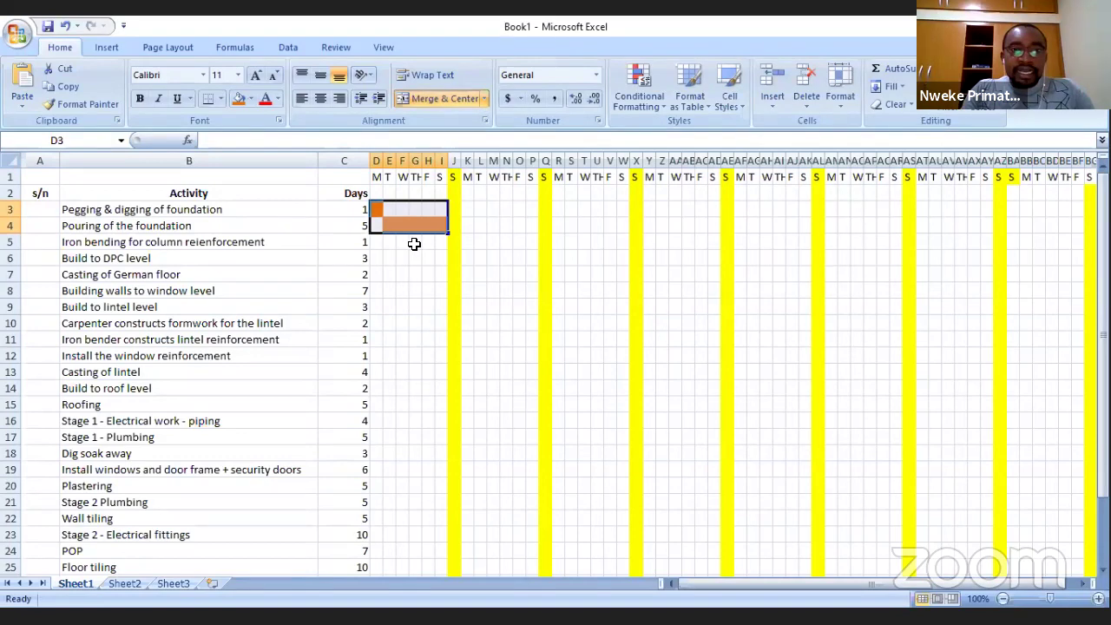
click(415, 245)
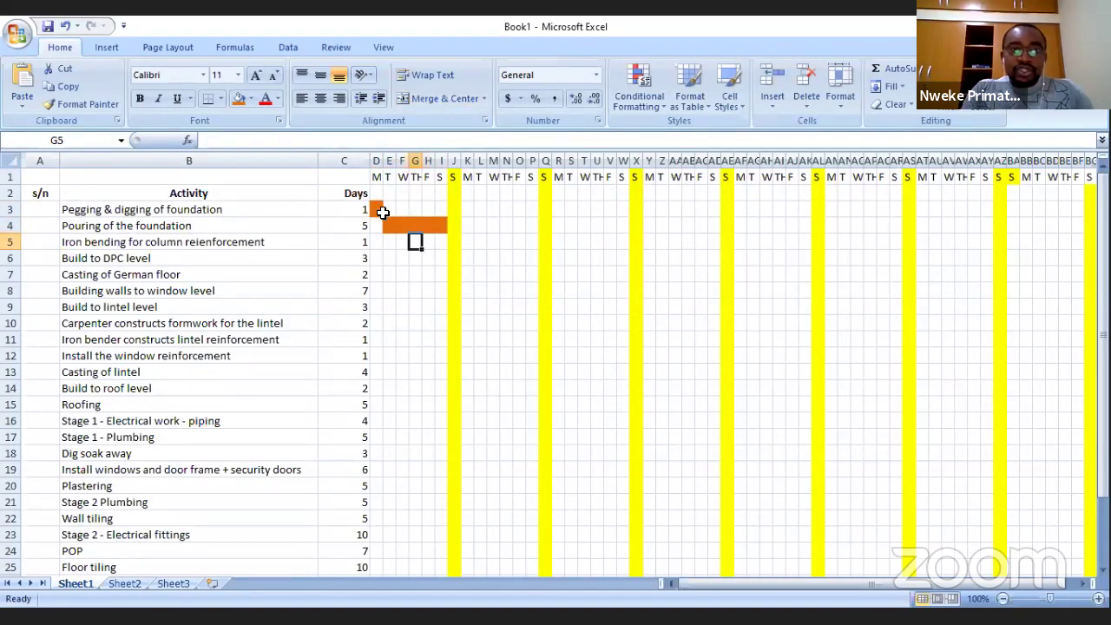
click(375, 242)
click(390, 242)
click(403, 242)
click(415, 242)
click(427, 242)
click(441, 242)
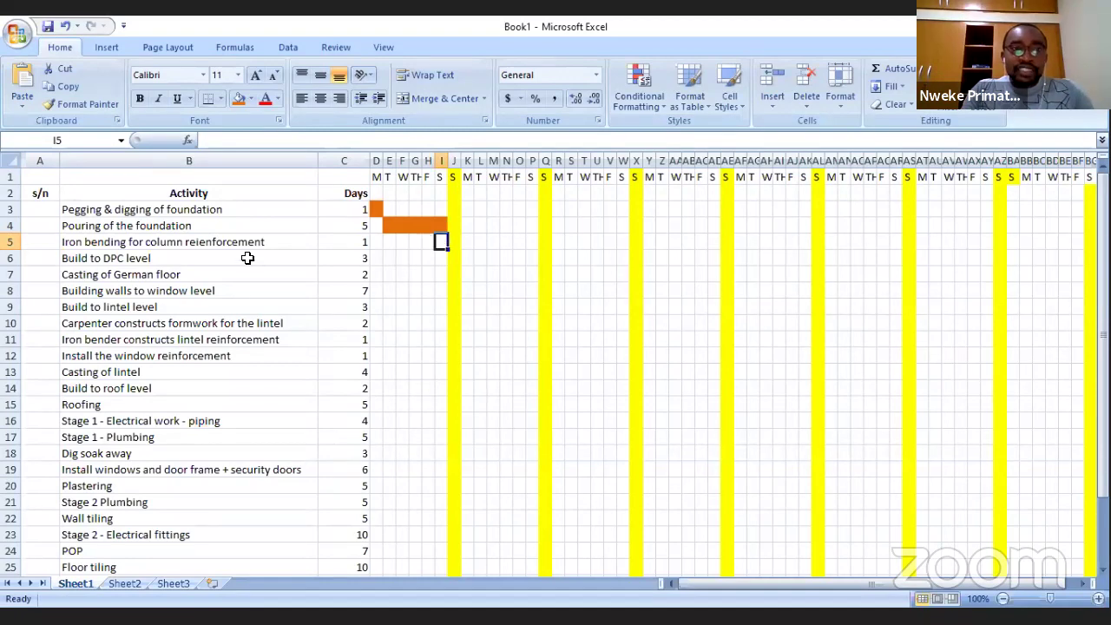
Step: Shade cell I5 orange to mark the one day of "Iron bending for column reienforcement"
click(442, 229)
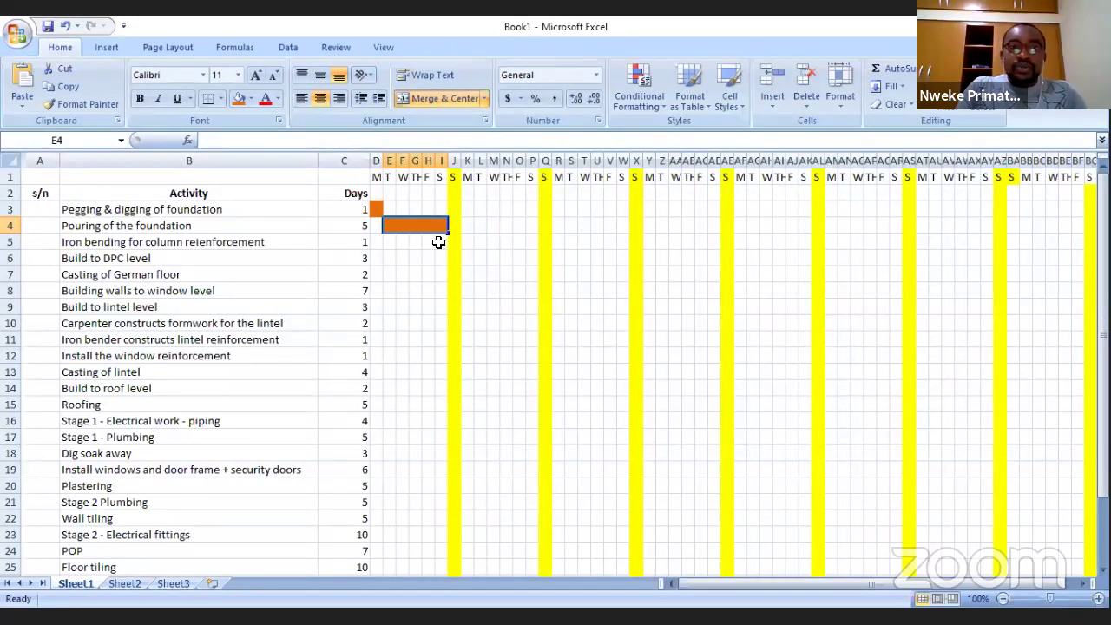
click(440, 242)
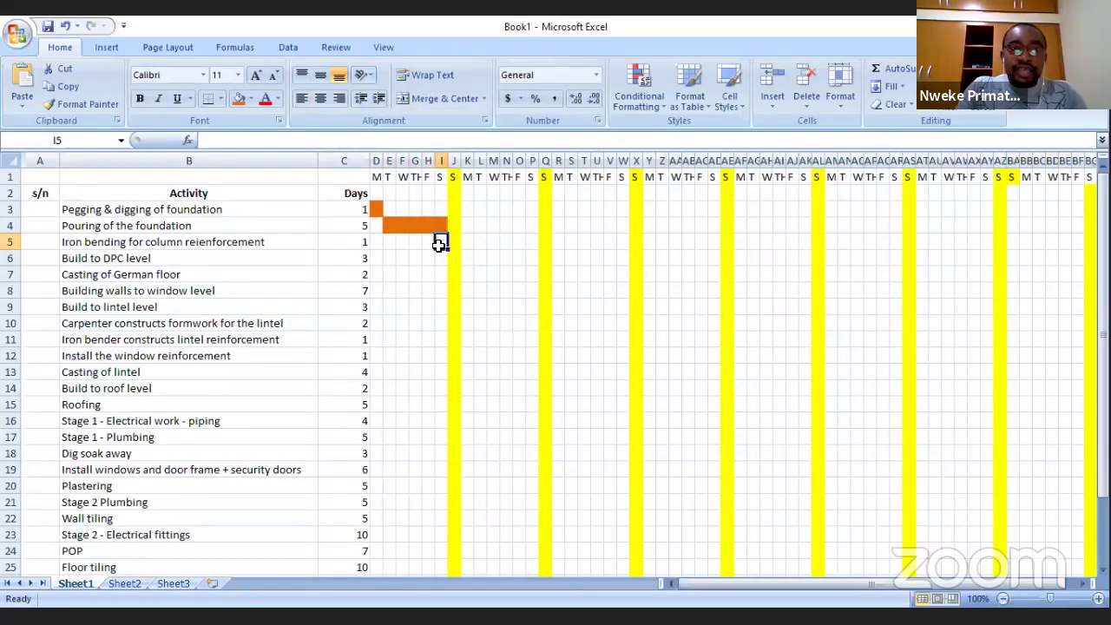
click(237, 99)
click(463, 273)
click(503, 278)
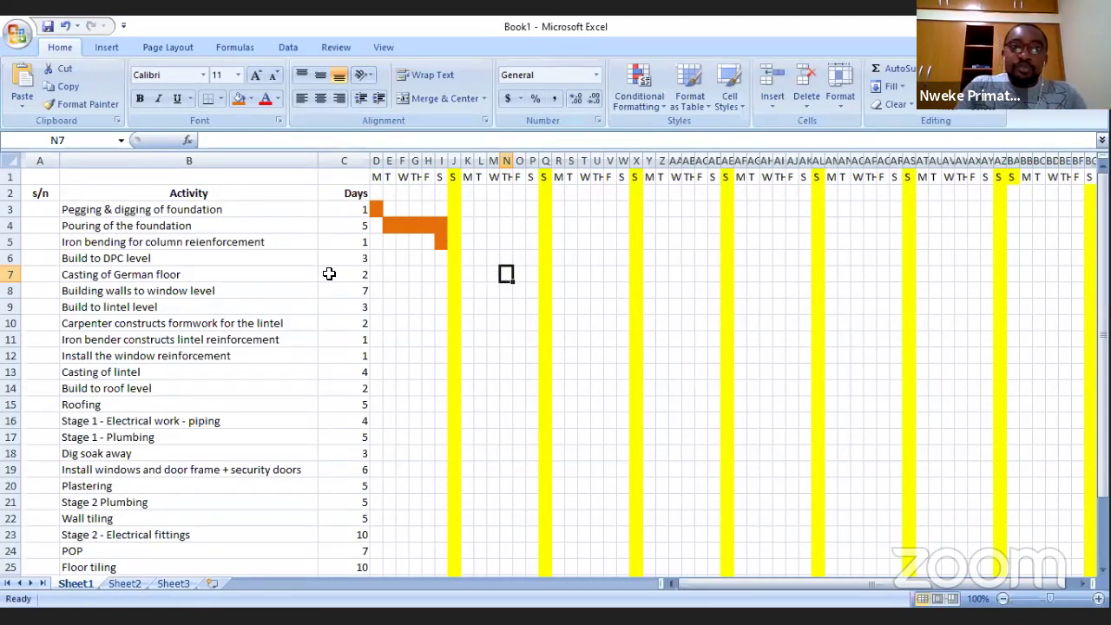
Step: Narrow the Activity column B slightly
click(377, 245)
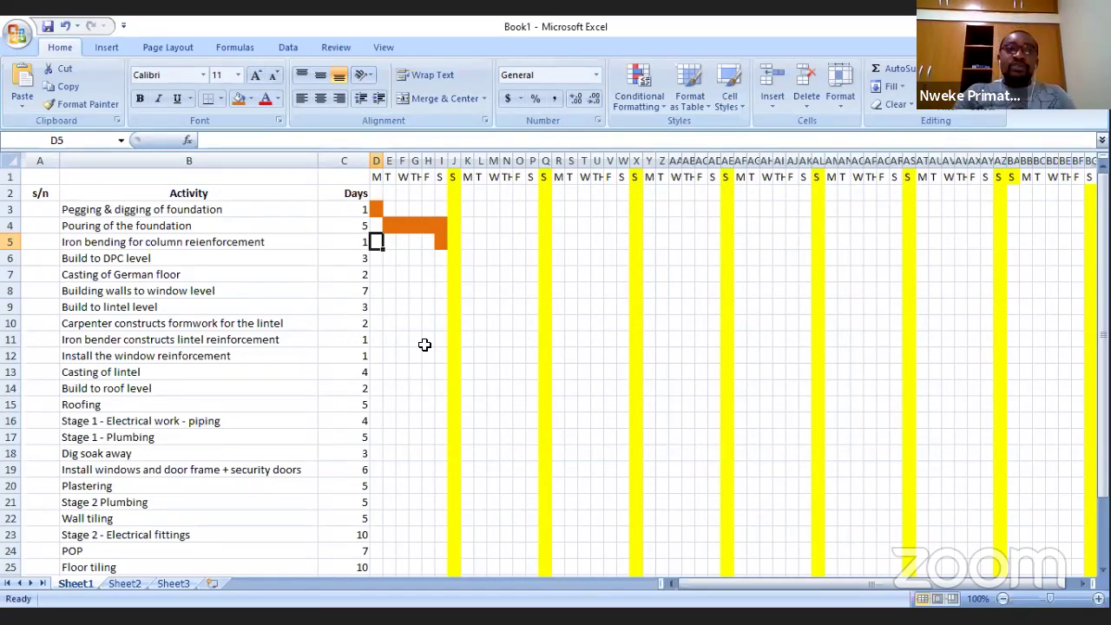
click(441, 224)
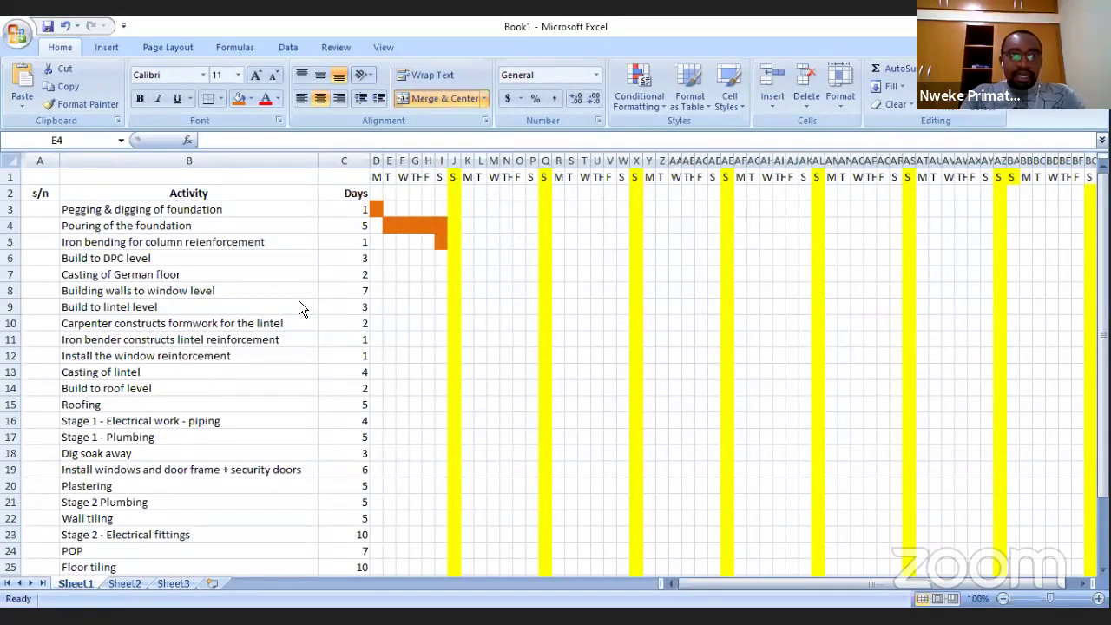
click(397, 253)
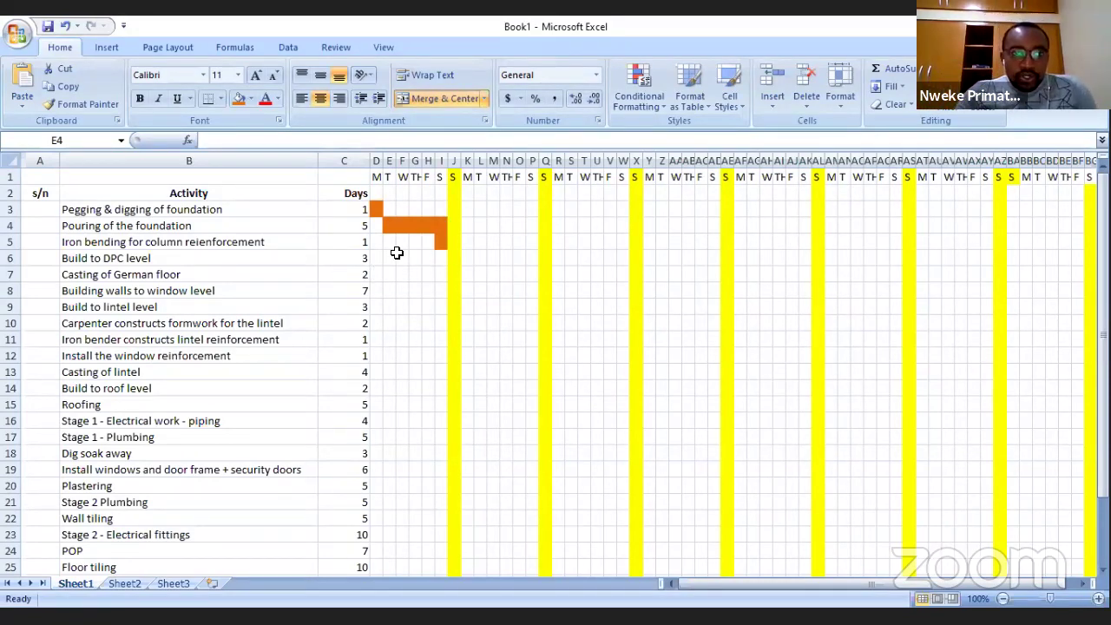
click(95, 261)
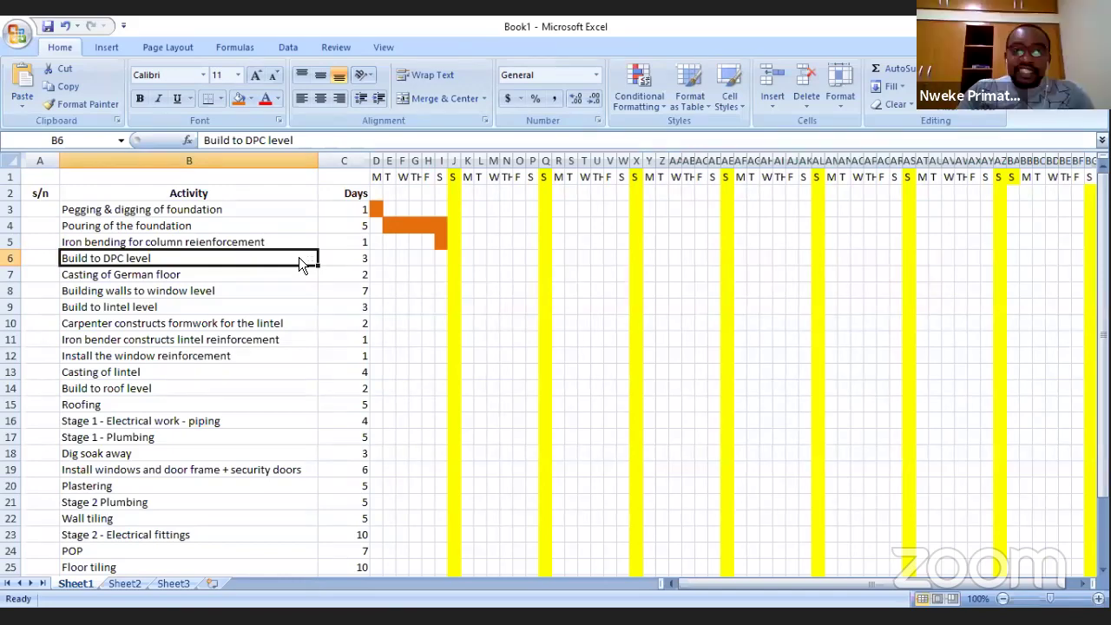
drag(319, 161, 312, 161)
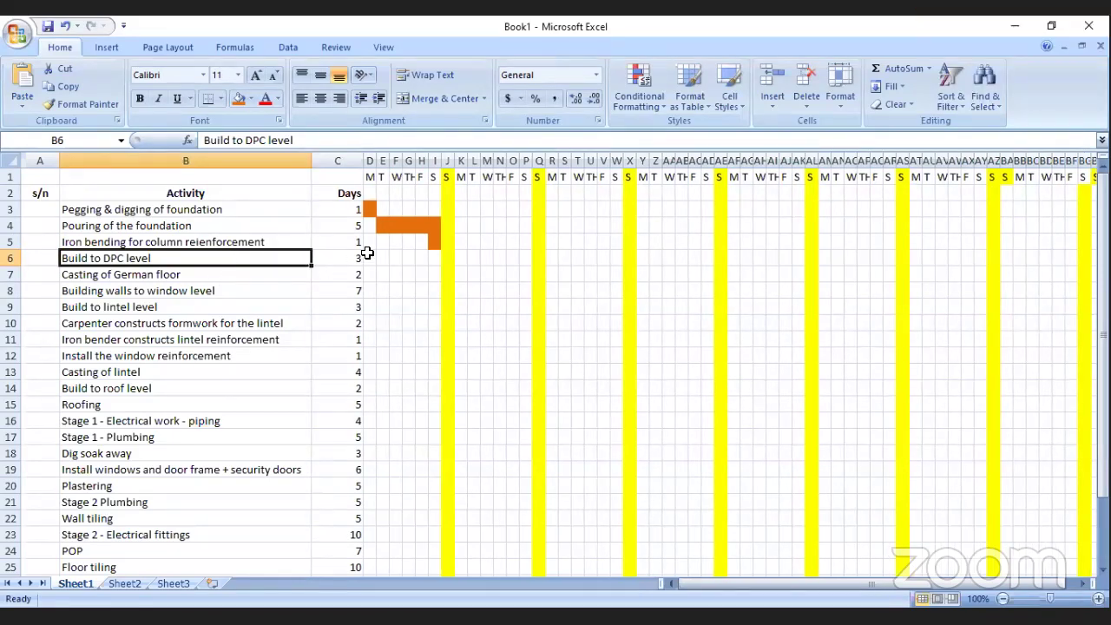
Step: Shade cells J6 to M6 orange for the three days of "Build to DPC level" and merge them into one bar
click(436, 225)
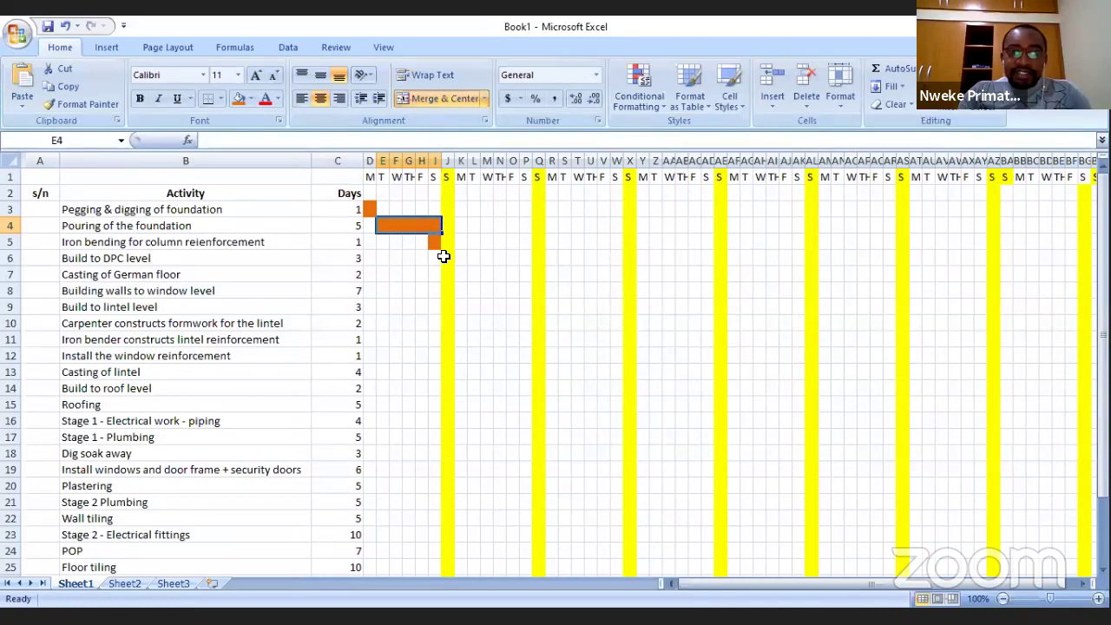
click(447, 258)
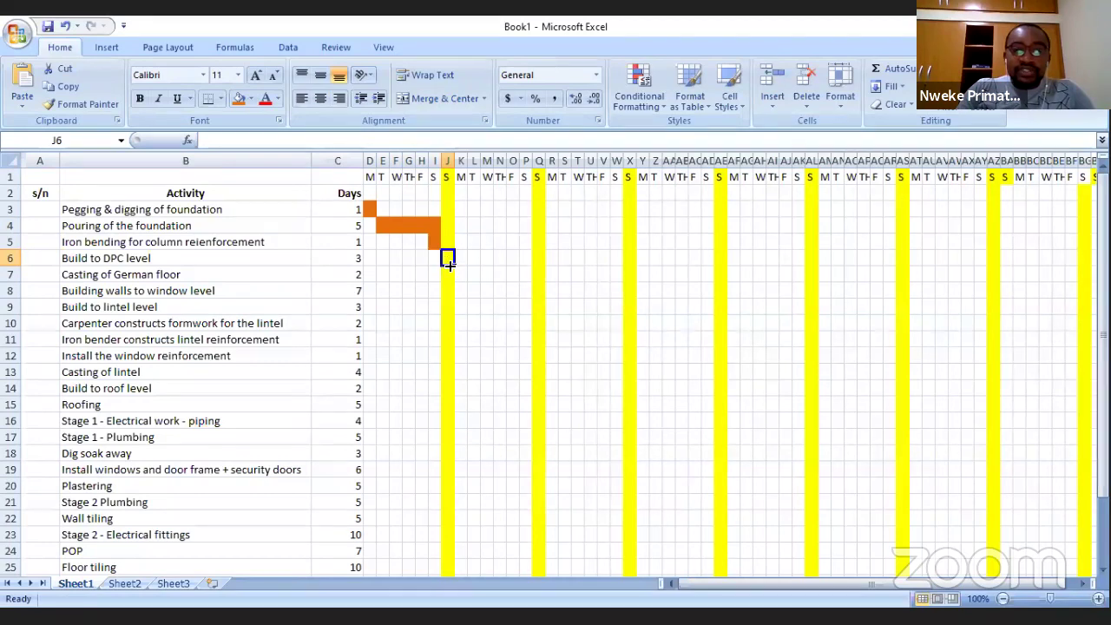
drag(453, 259, 492, 313)
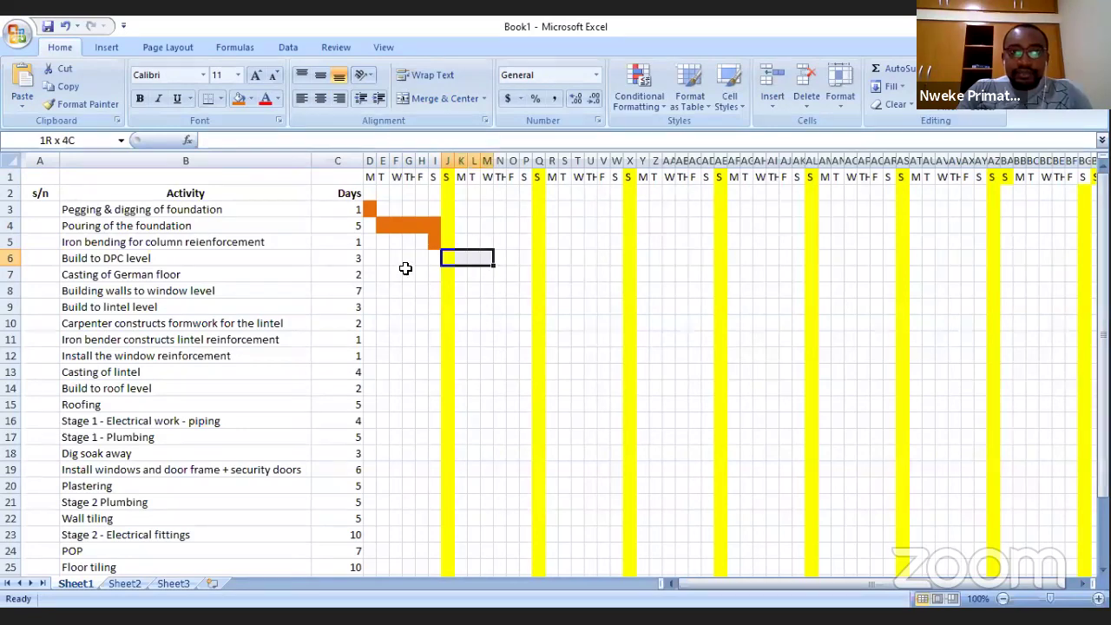
click(237, 97)
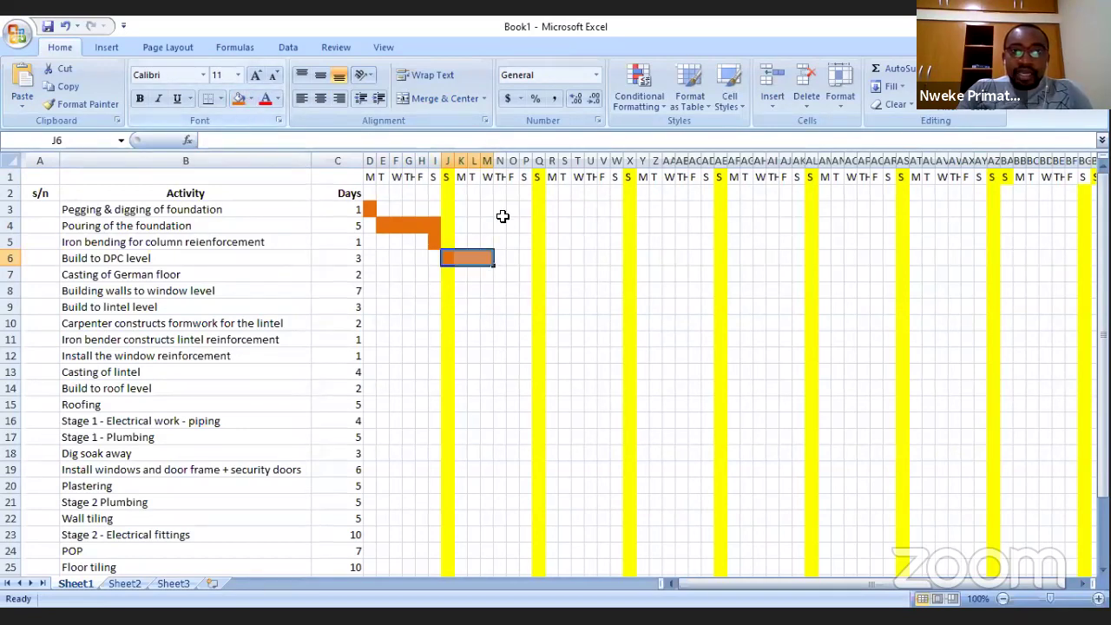
click(426, 97)
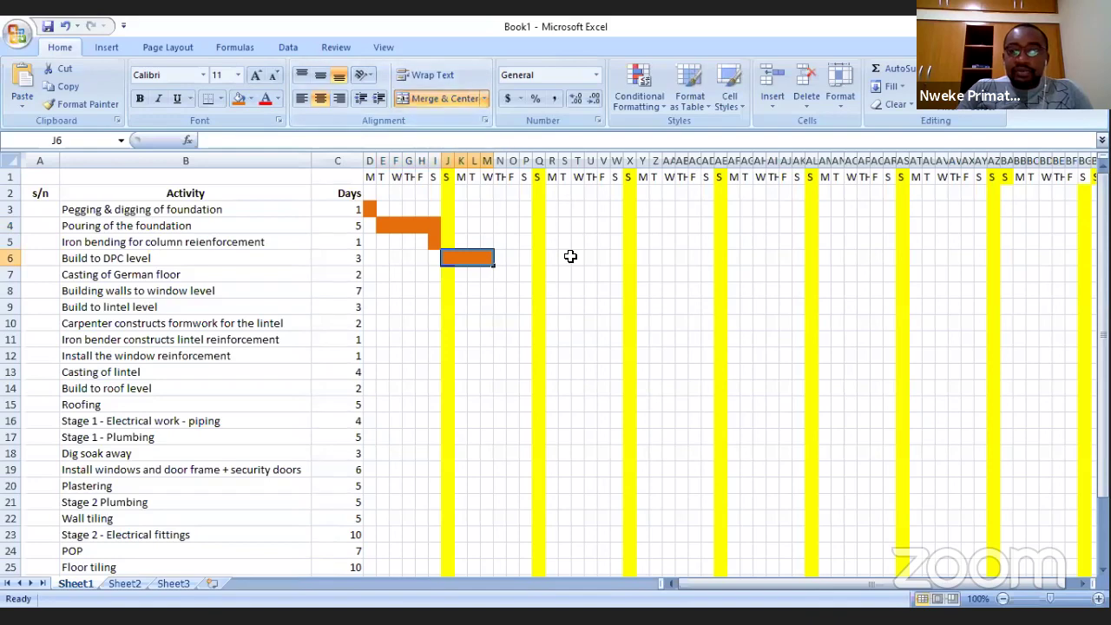
click(520, 273)
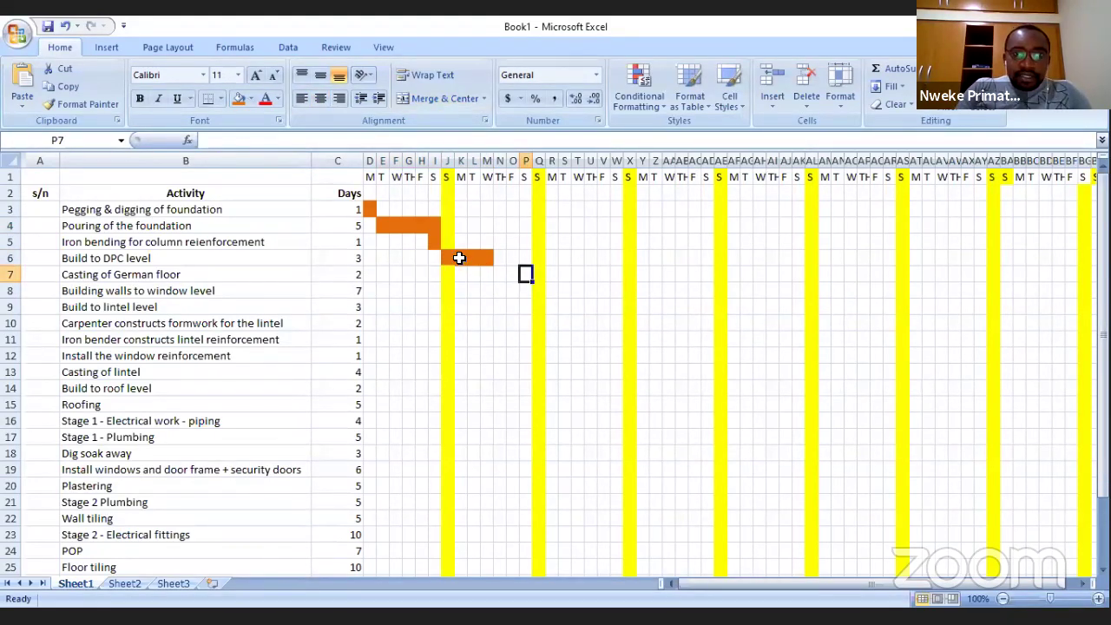
Step: Shade cells J7 to L7 orange for the two days of "Casting of German floor" and merge them into one bar
click(159, 274)
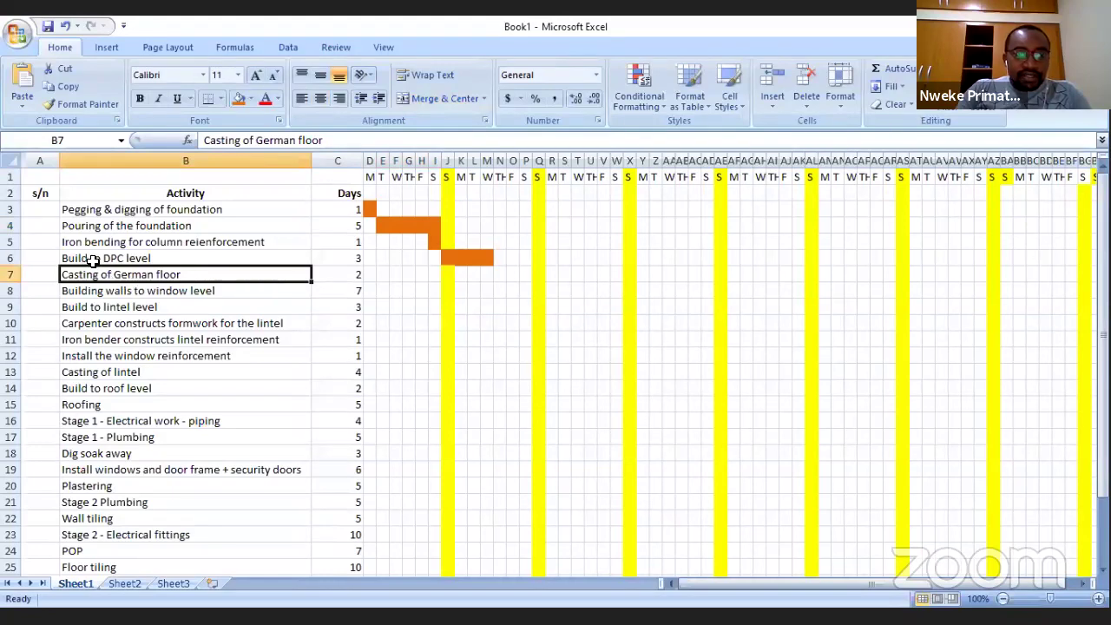
click(433, 225)
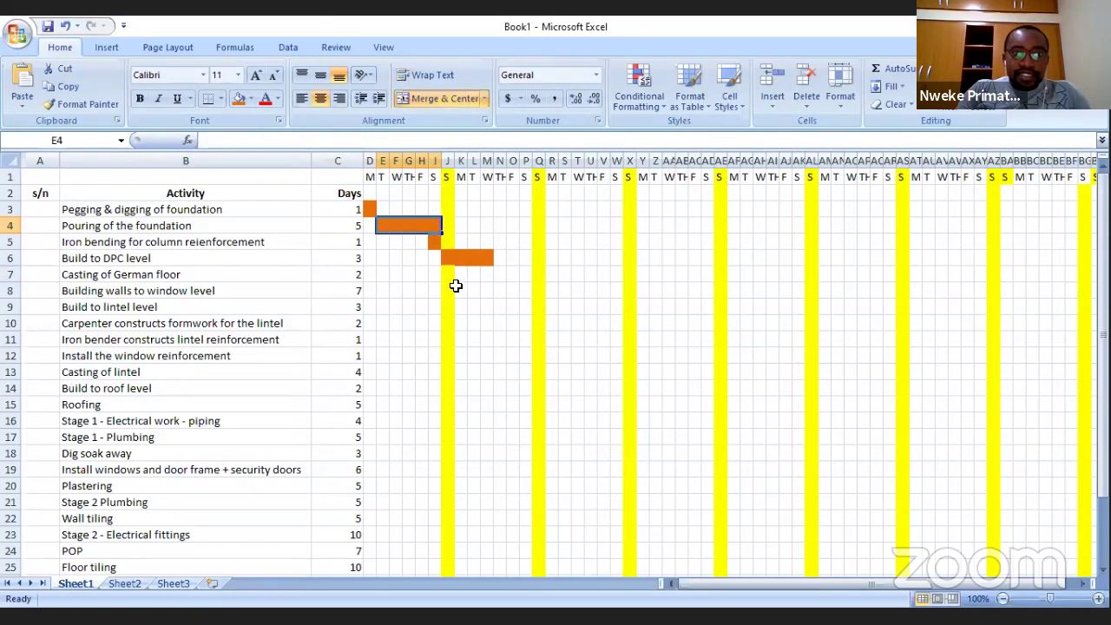
click(135, 276)
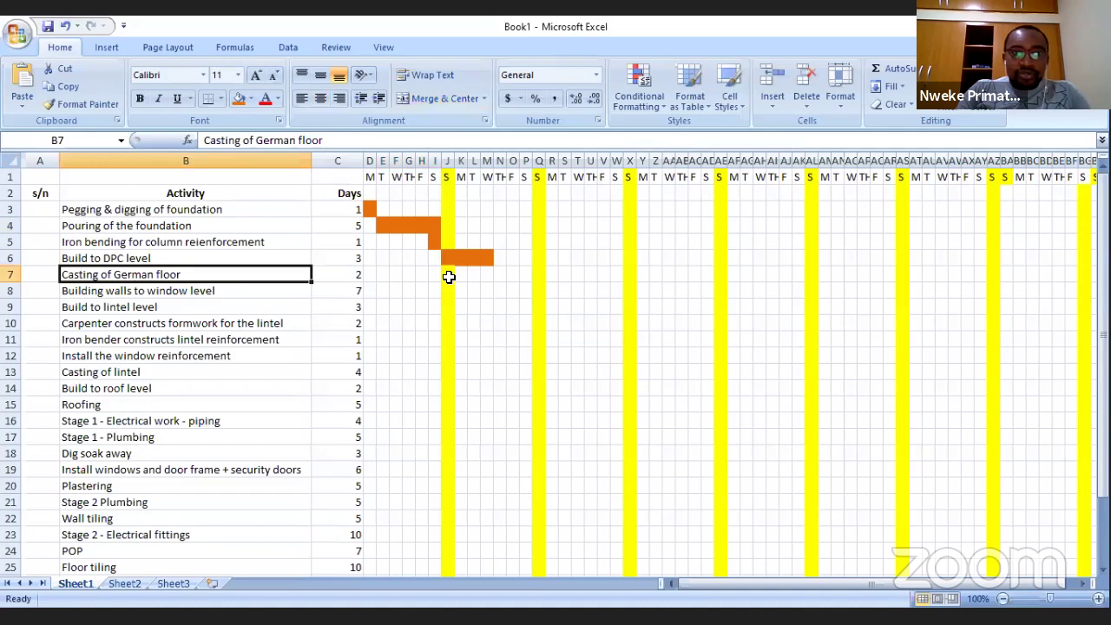
drag(449, 275, 471, 278)
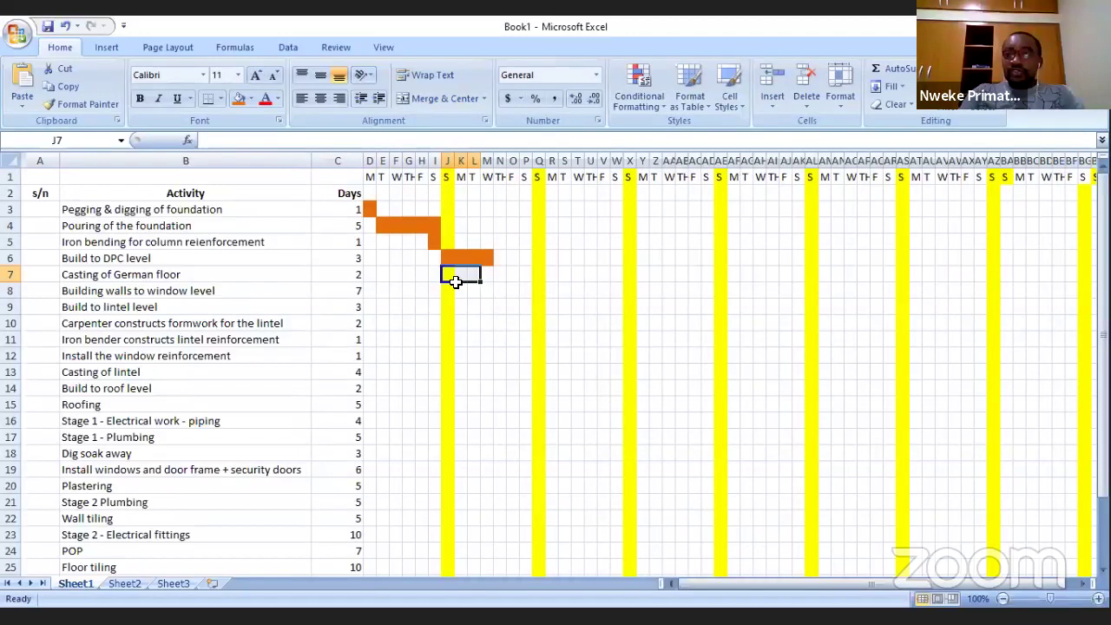
key(F4)
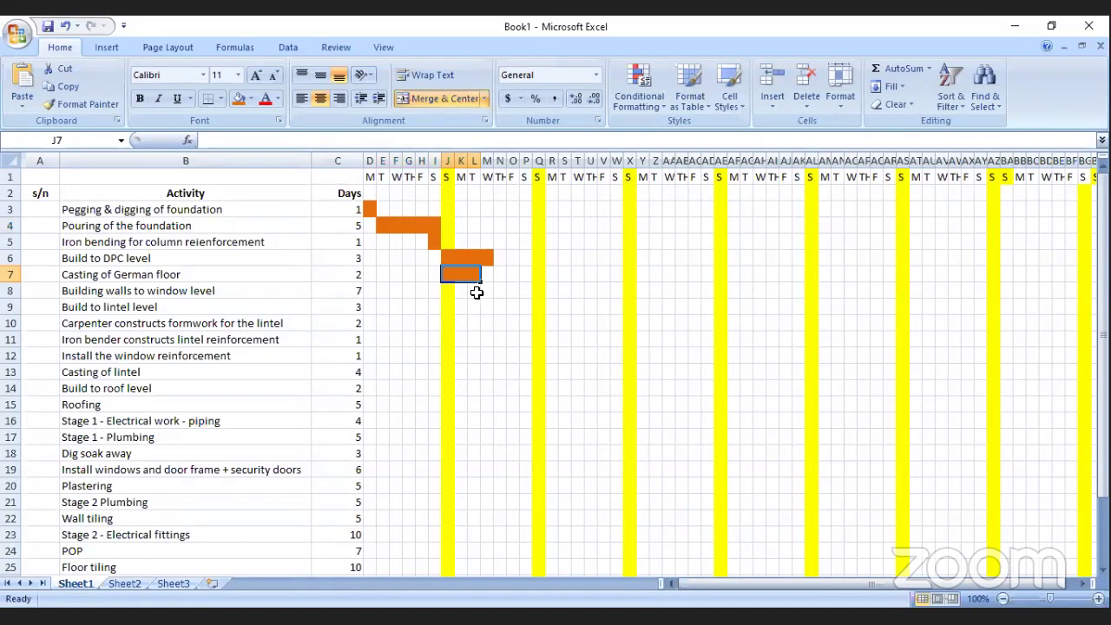
click(482, 293)
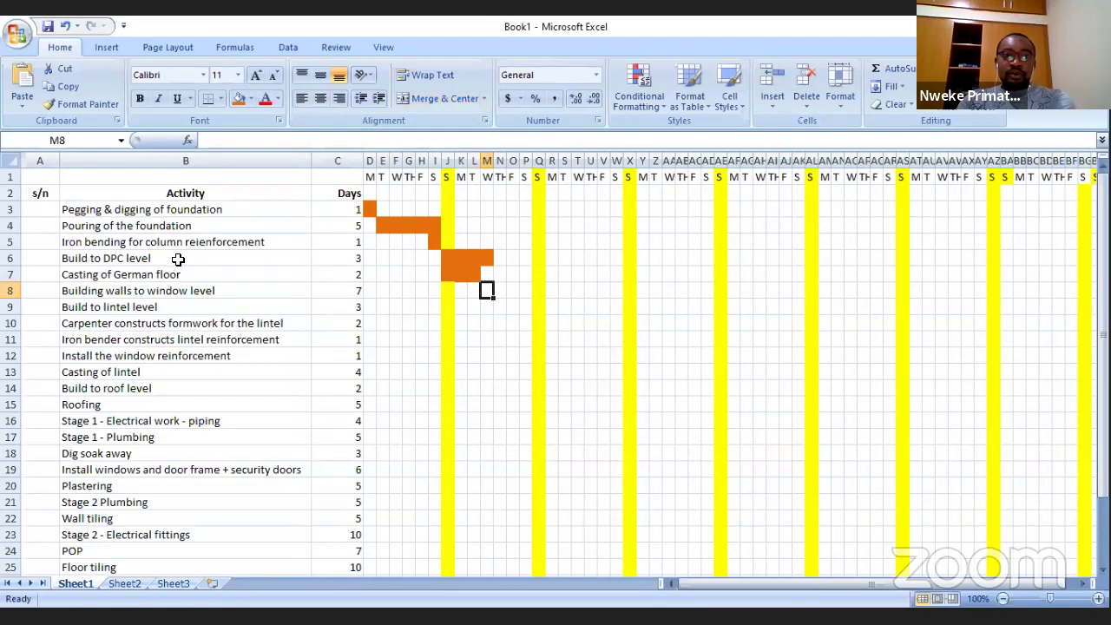
Step: Check the "Build to DPC level" bar against its duration and the weekday cells above it, including the Sunday column
click(351, 261)
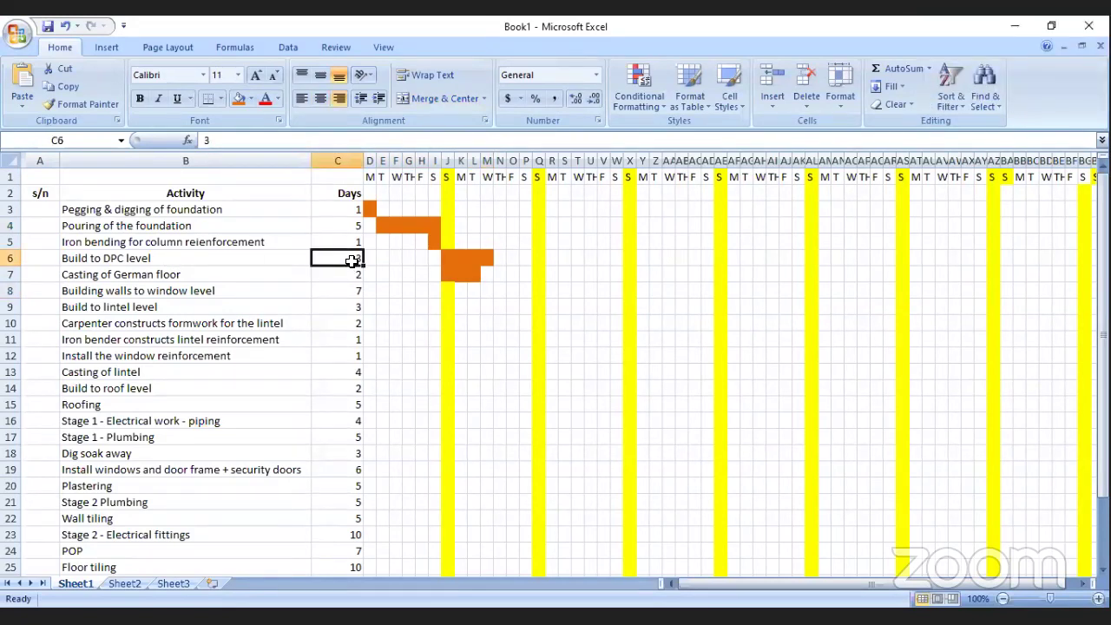
click(470, 256)
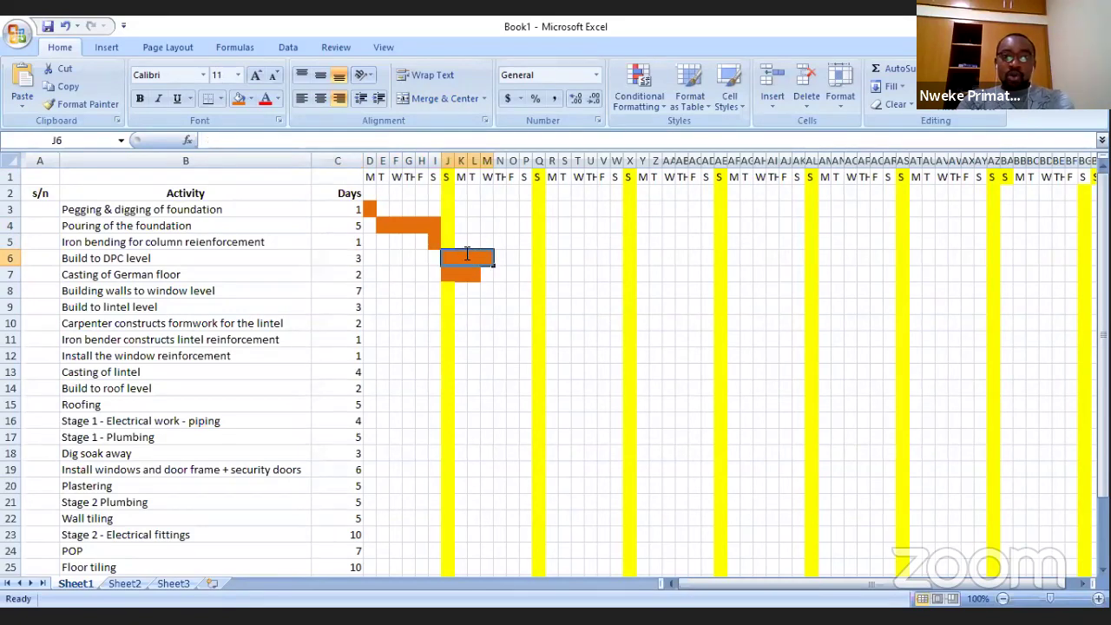
double_click(470, 256)
click(461, 240)
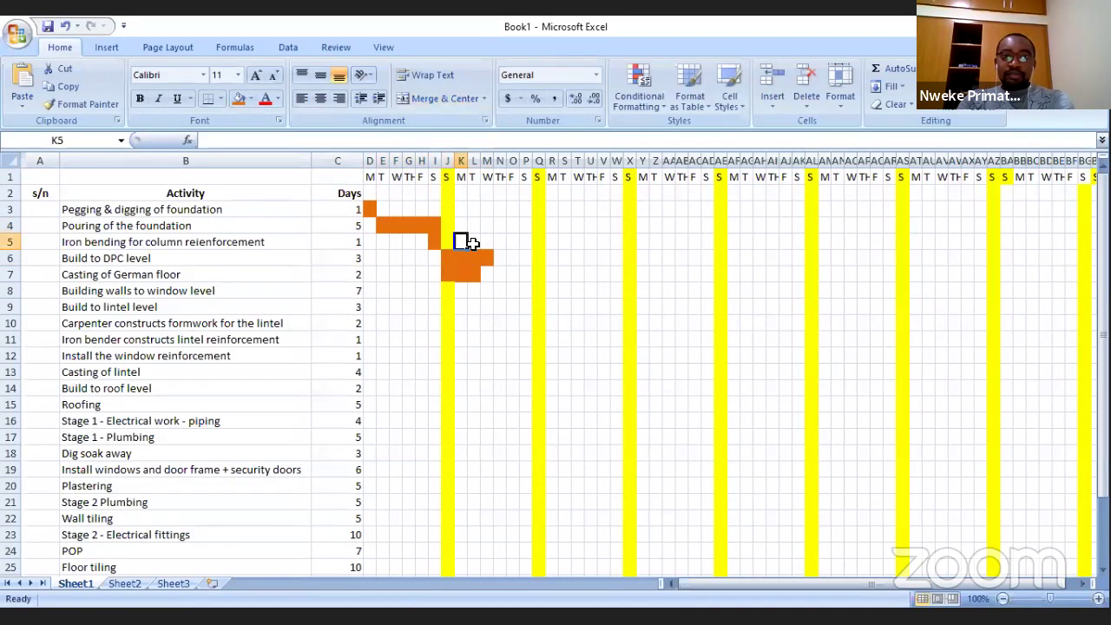
drag(485, 240, 463, 242)
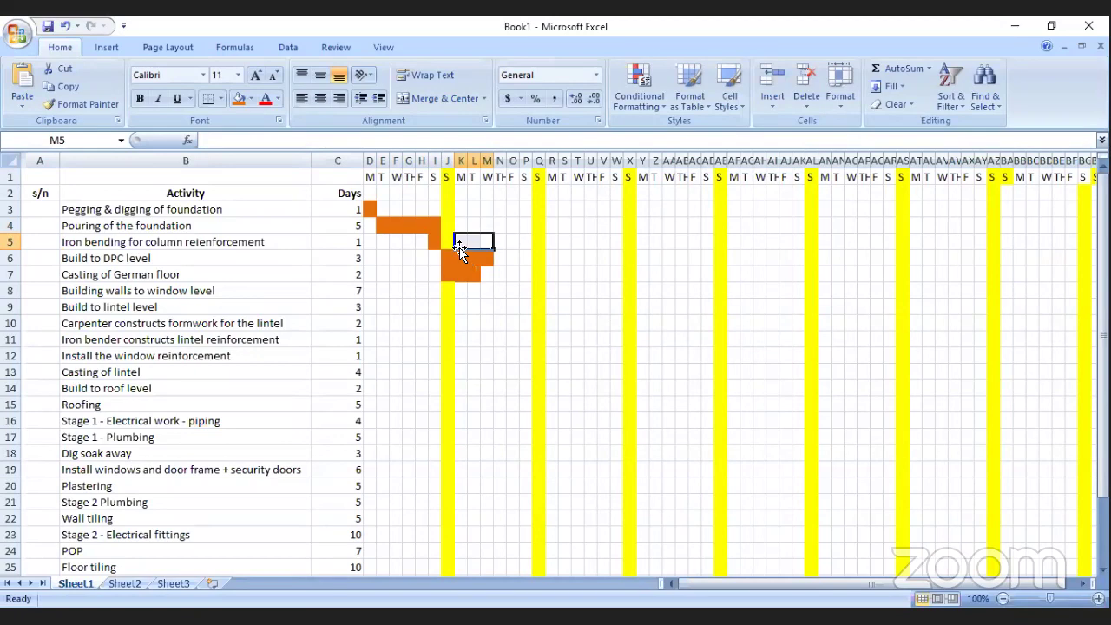
click(448, 242)
drag(454, 250, 456, 281)
key(Return)
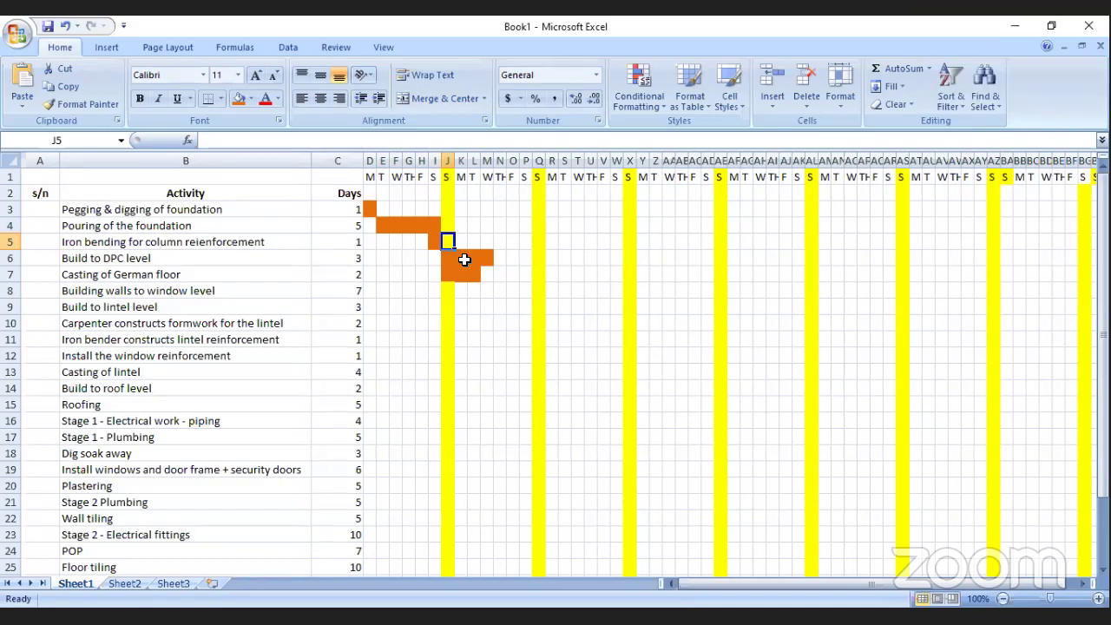
click(464, 259)
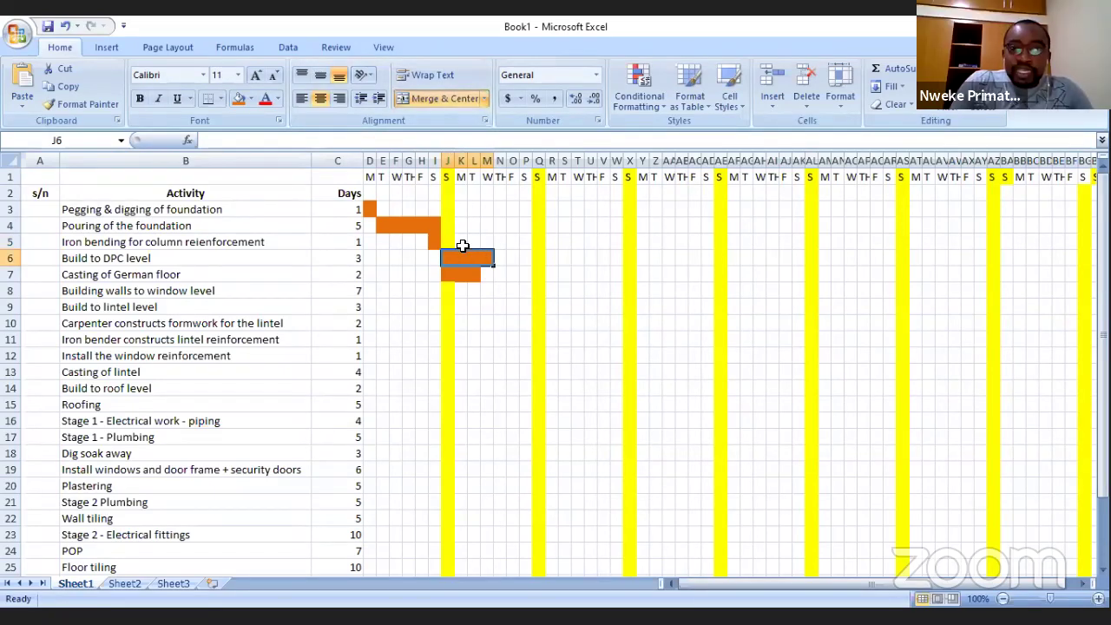
drag(461, 240, 488, 241)
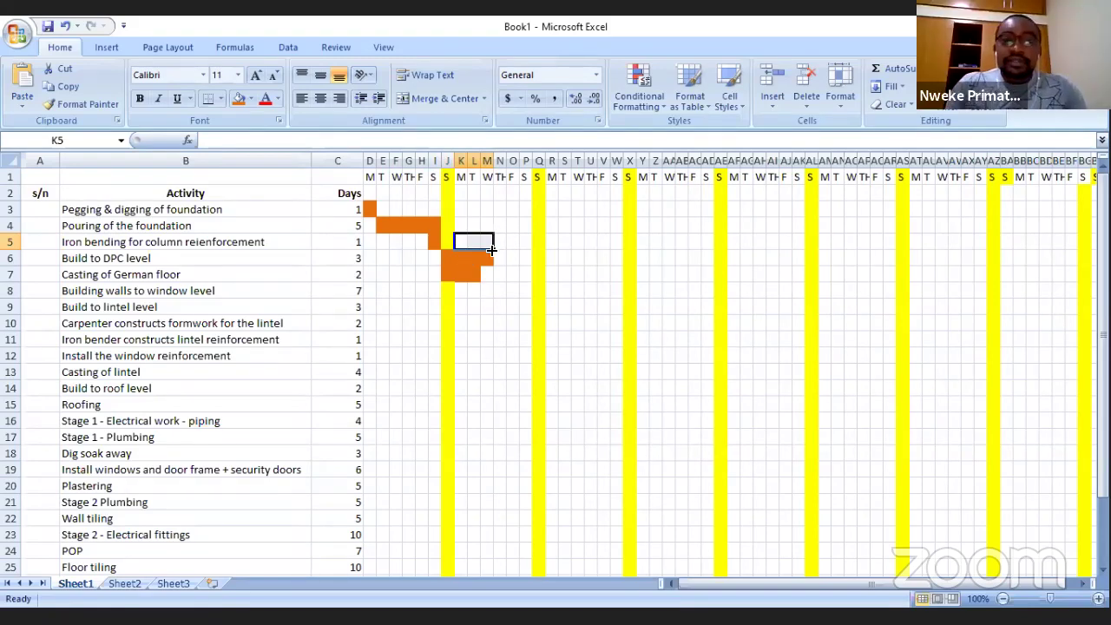
click(499, 305)
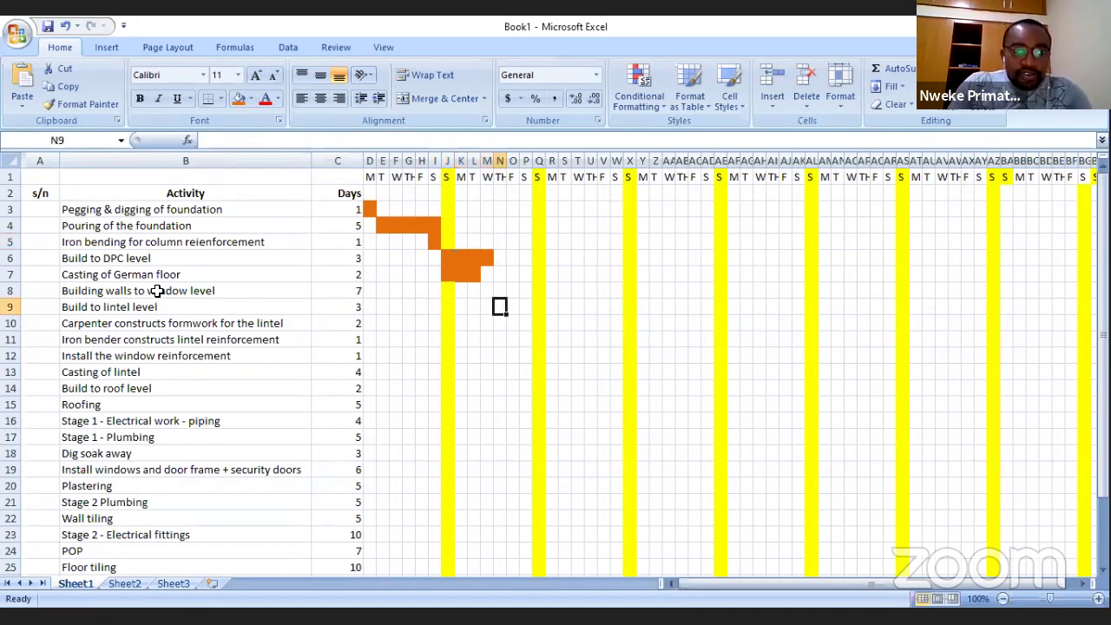
click(90, 291)
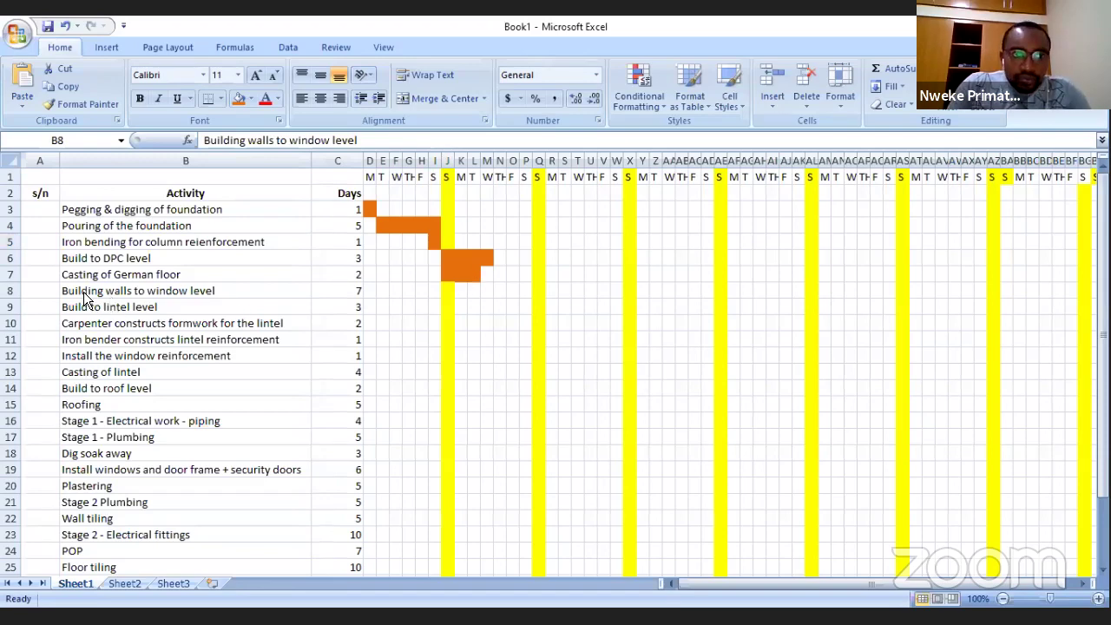
click(174, 295)
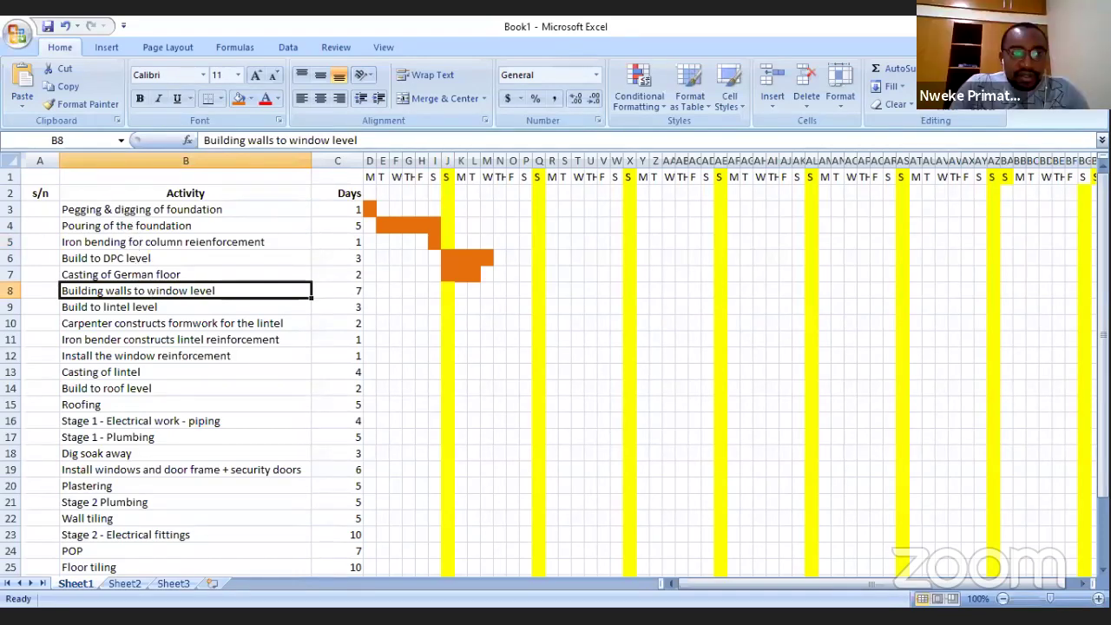
Step: Enter serial numbers 1 to 4 in the s/n column for the first four activities, cells A3 to A6
click(40, 210)
text(1)
key(Return)
text(2)
key(Return)
text(3)
key(Return)
text(4)
key(Return)
Step: Extend the s/n number series from A3:A6 down column A to the end of the activity list
drag(40, 210, 54, 262)
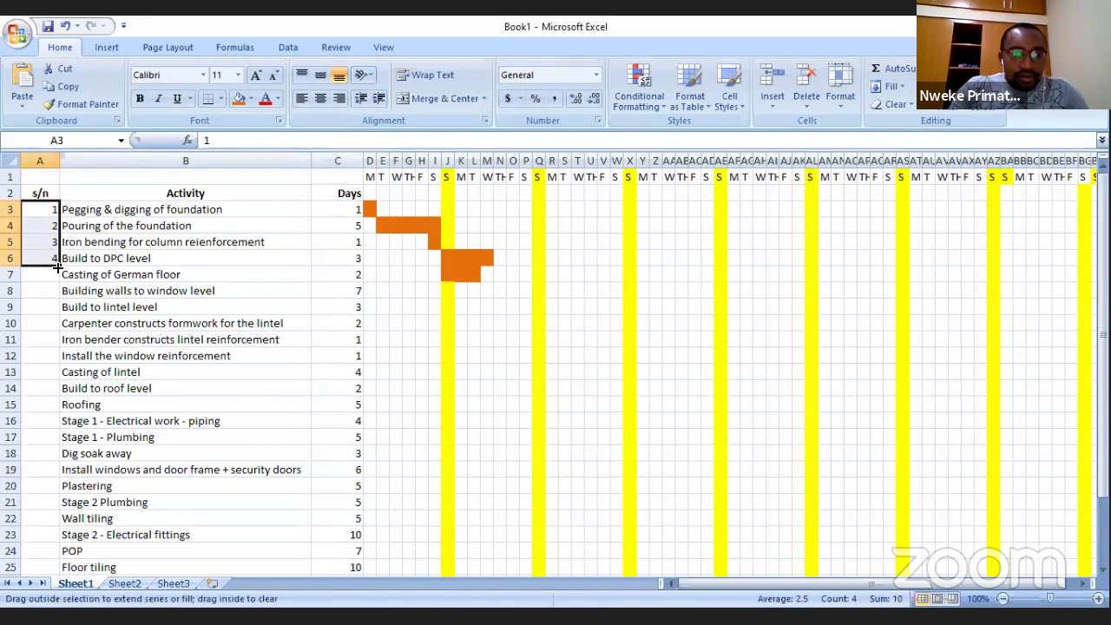
drag(56, 550, 20, 546)
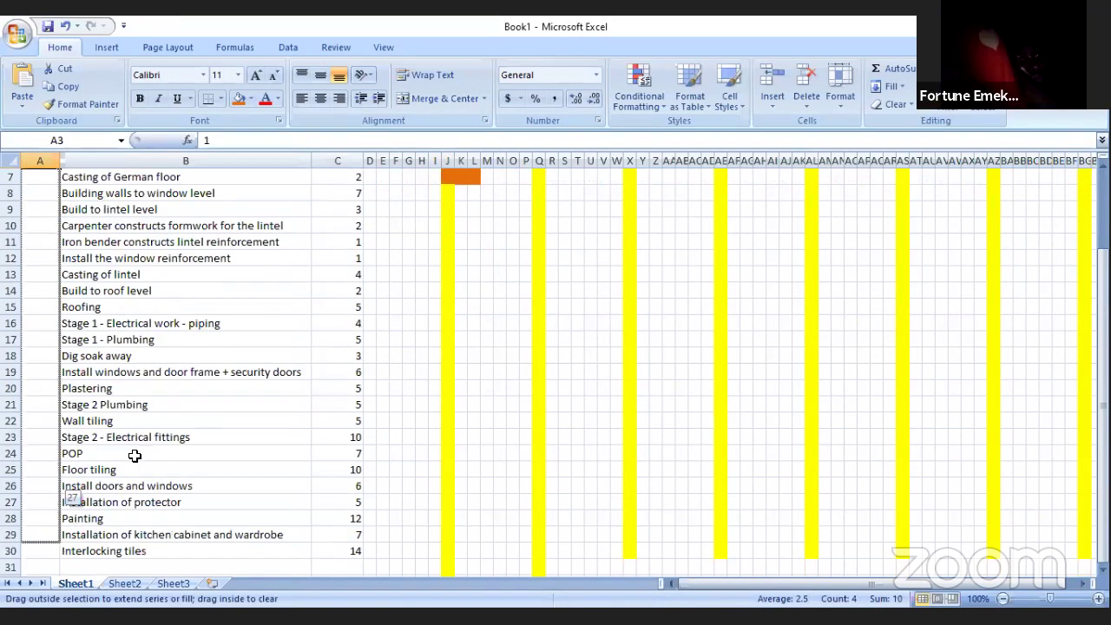
scroll(169, 259, up, 2)
click(161, 261)
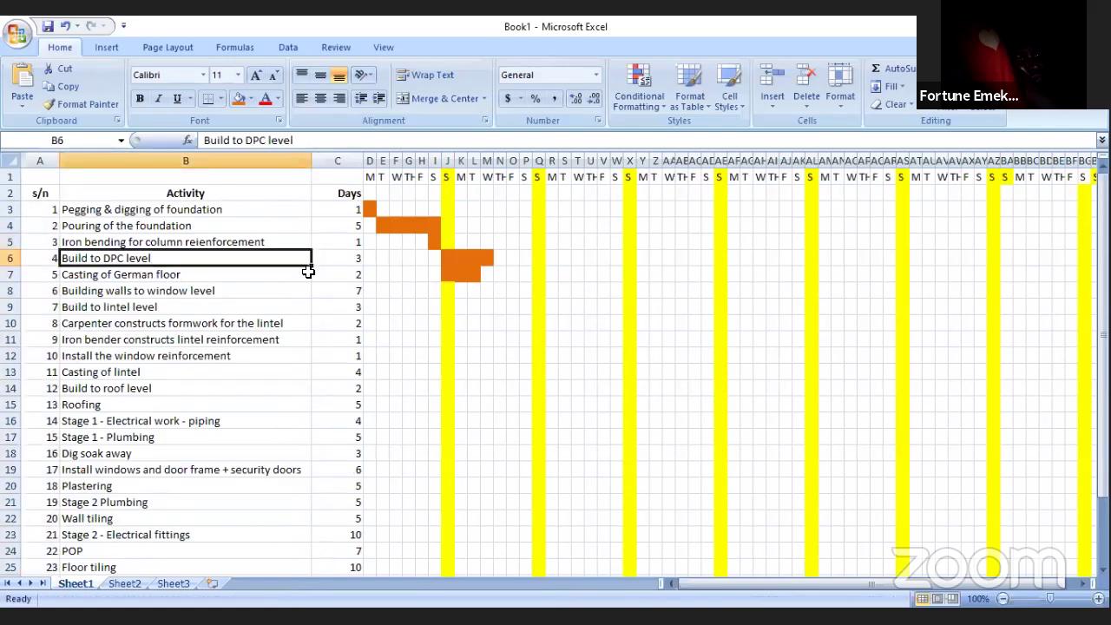
Step: Shade cells N8 to U8 orange for the seven days of "Building walls to window level" and merge them into one bar
click(155, 294)
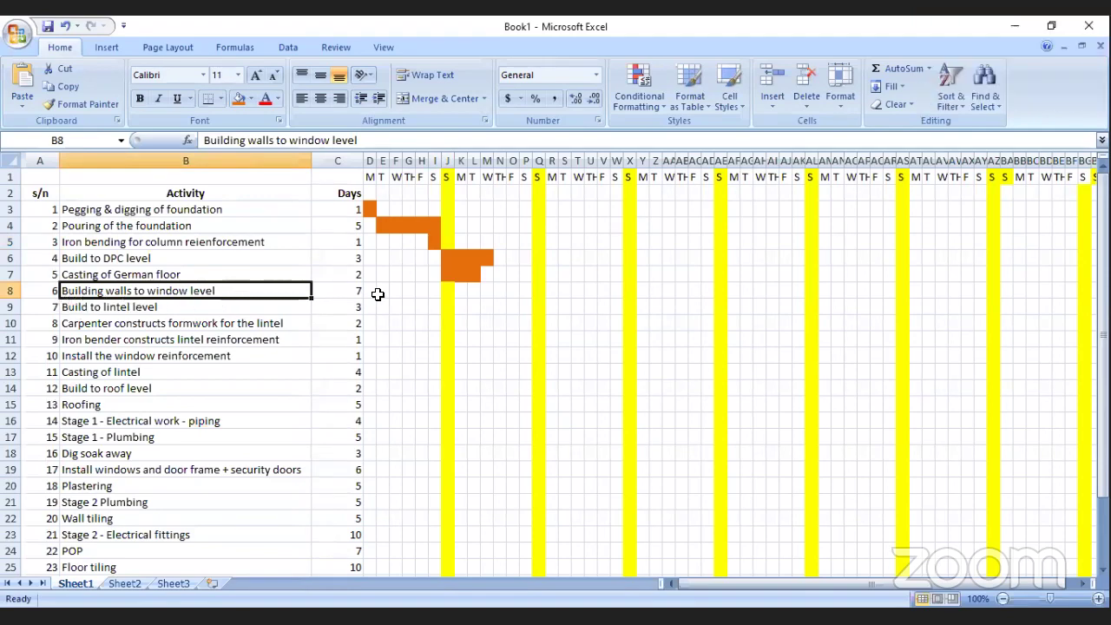
click(252, 274)
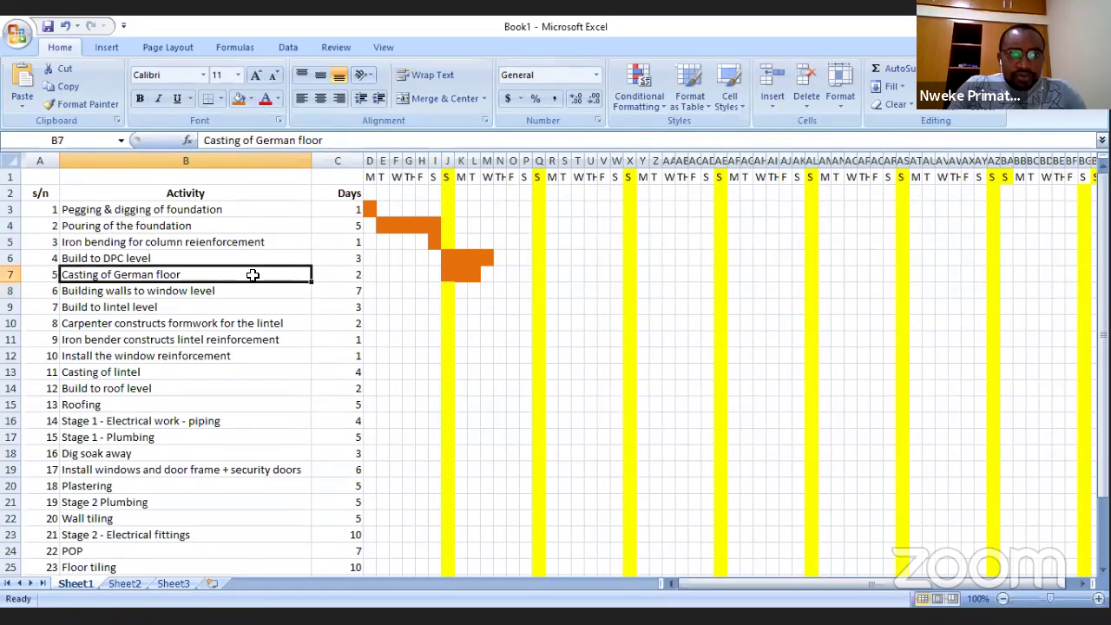
click(197, 257)
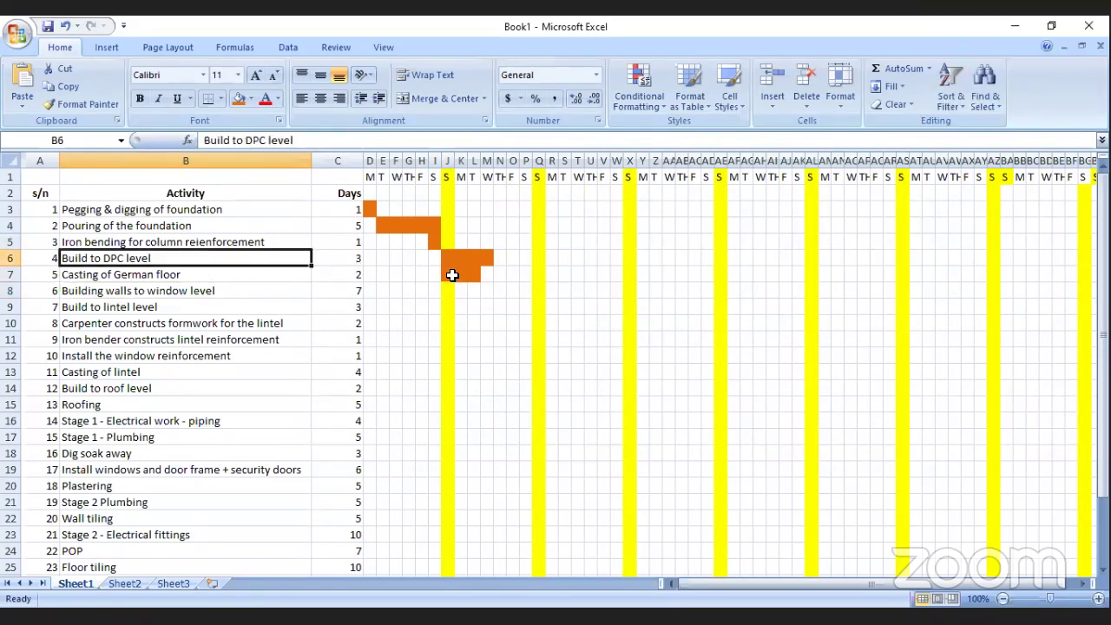
click(500, 290)
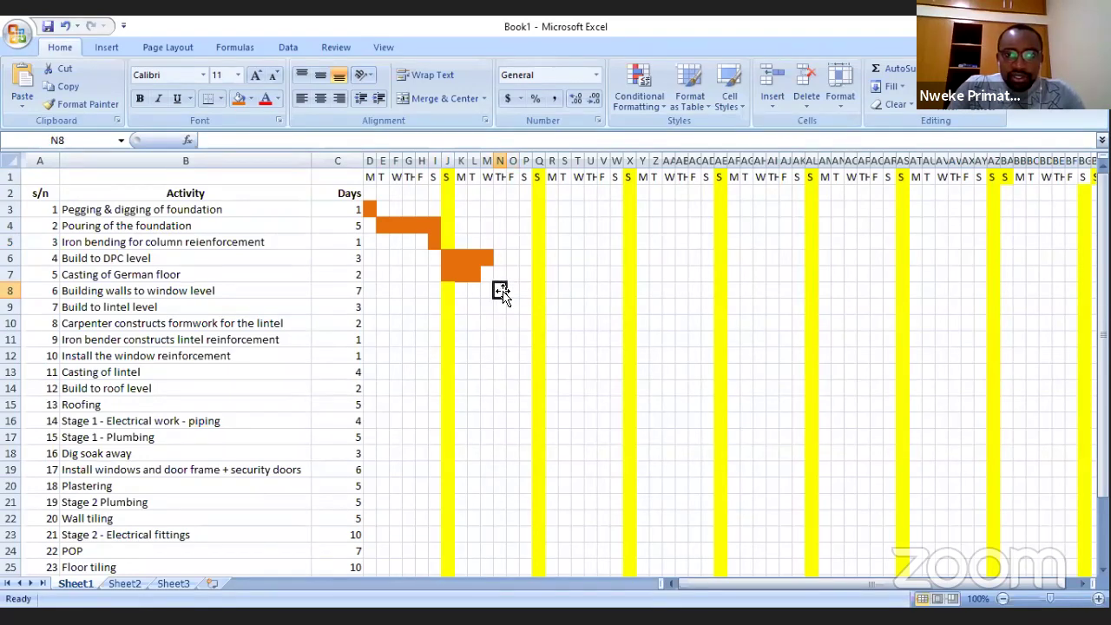
drag(503, 289, 594, 295)
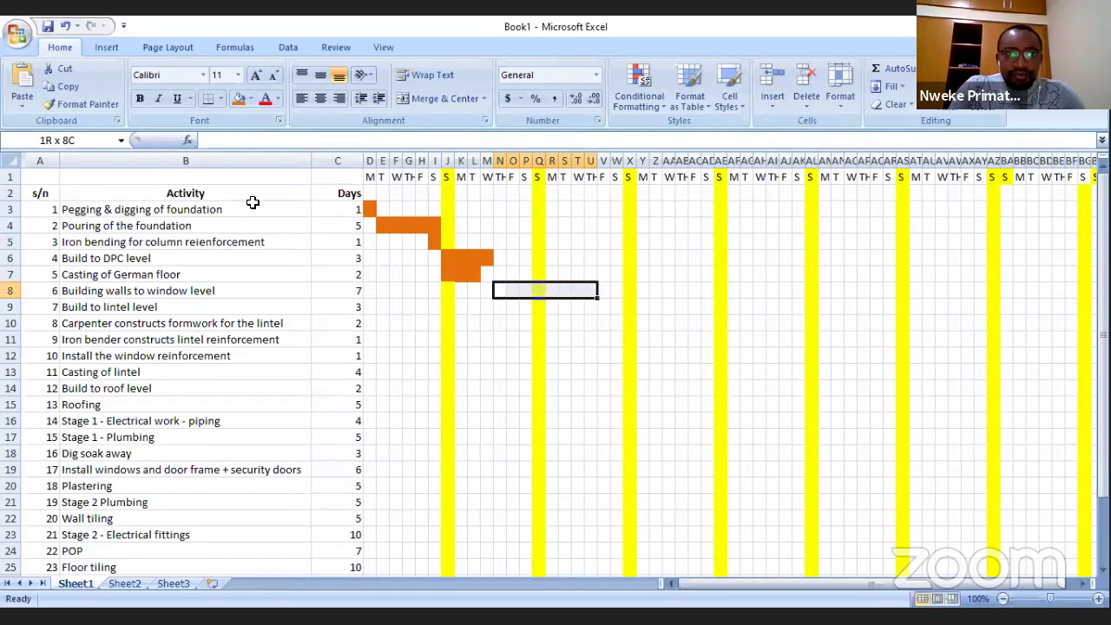
click(240, 96)
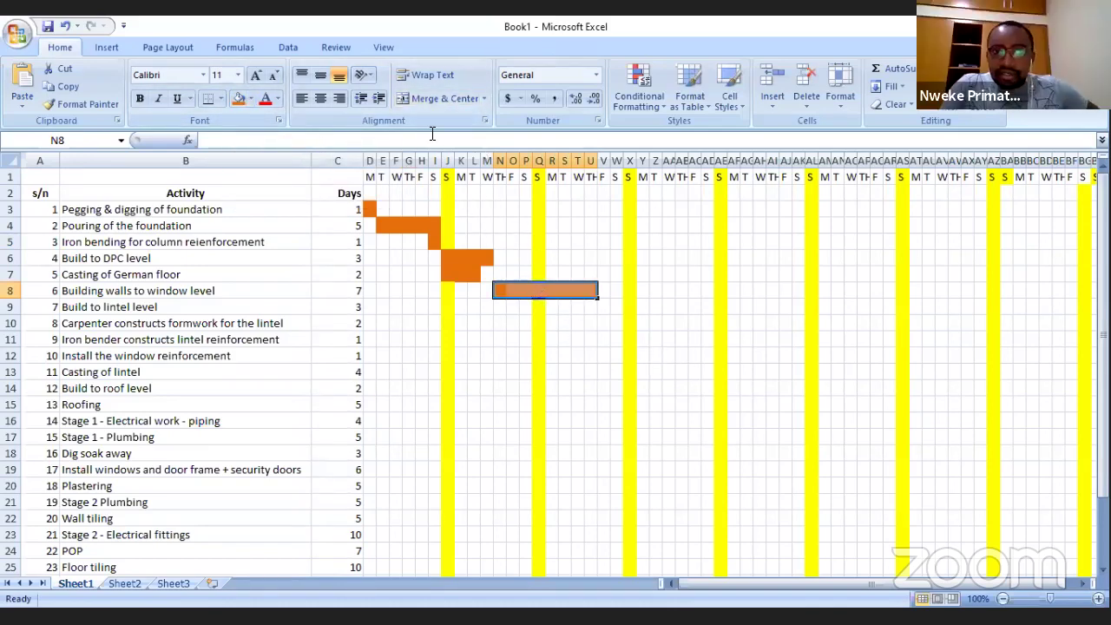
click(436, 99)
click(550, 322)
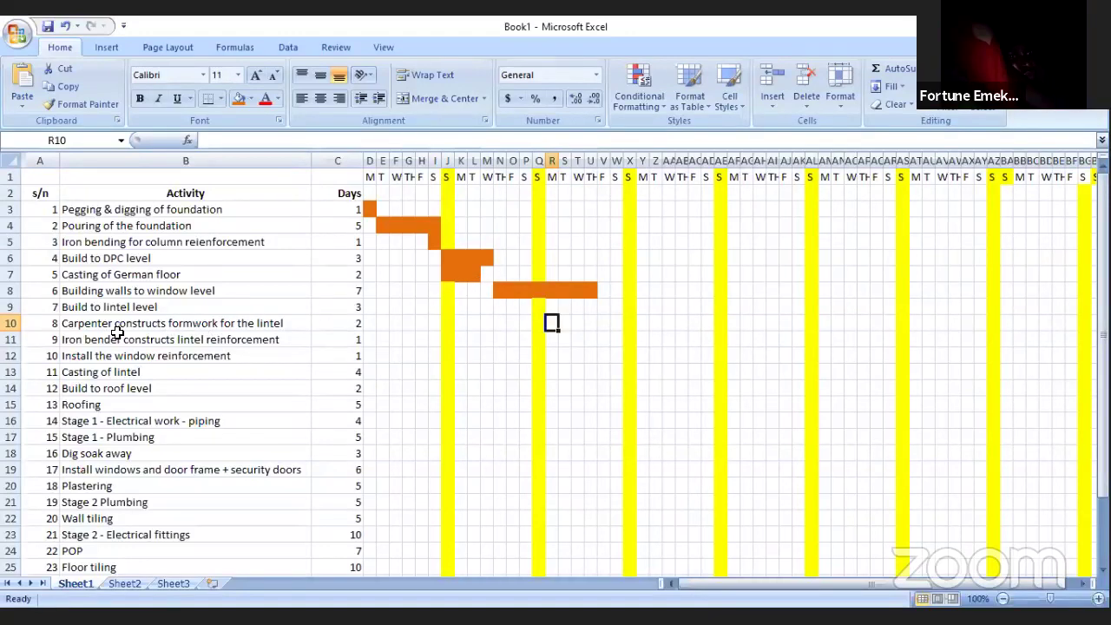
Step: Shade cells V9 to Y9 orange for the three days of "Build to lintel level" and merge them into one bar
click(247, 323)
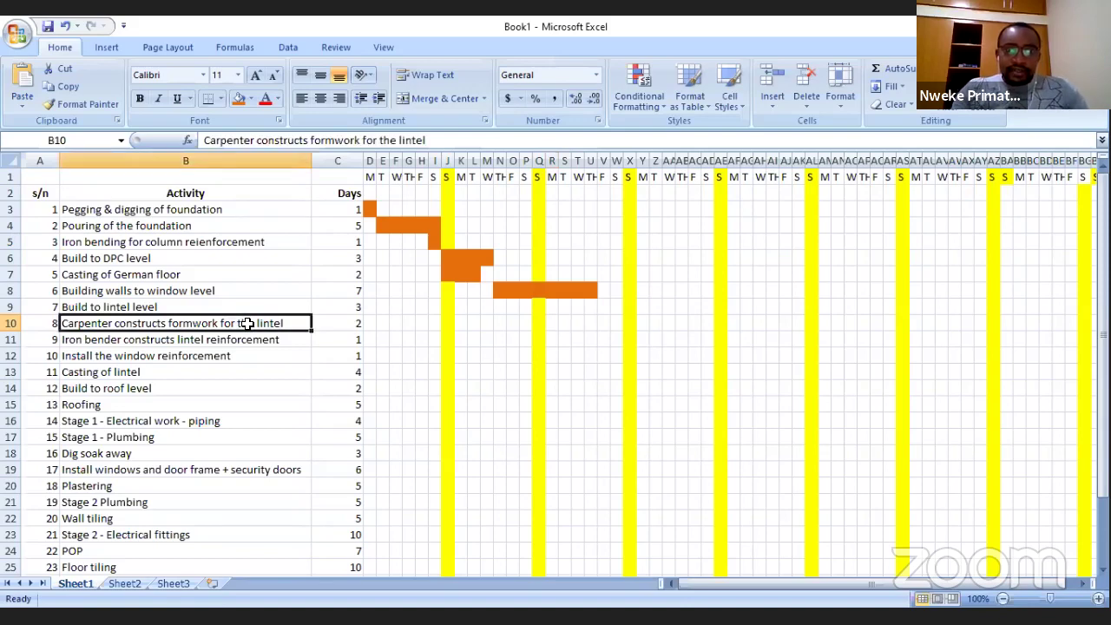
click(135, 308)
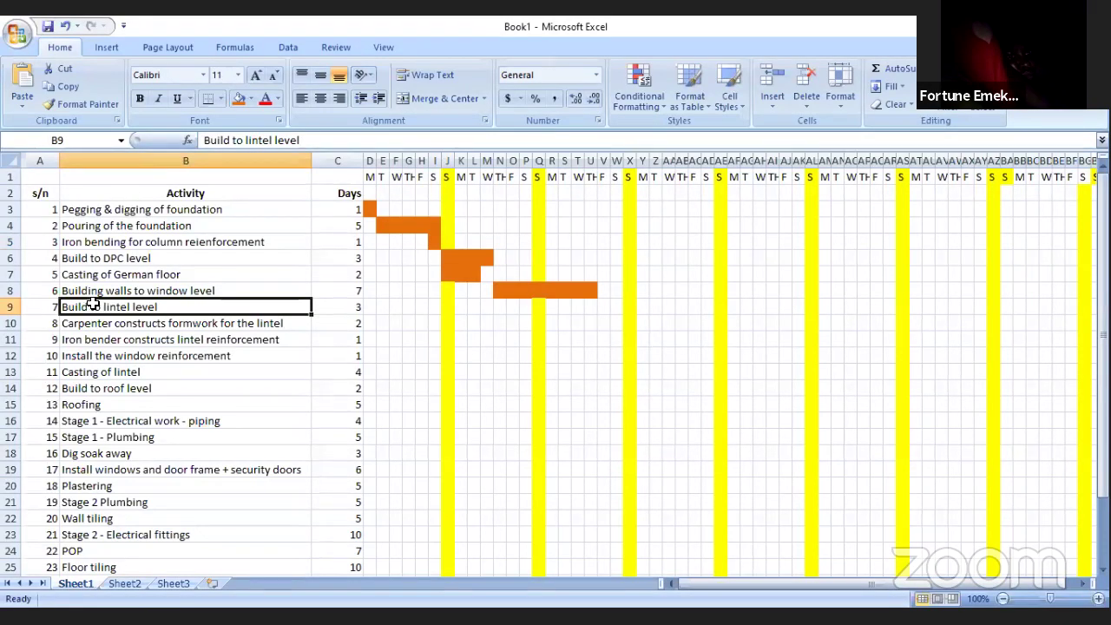
click(198, 285)
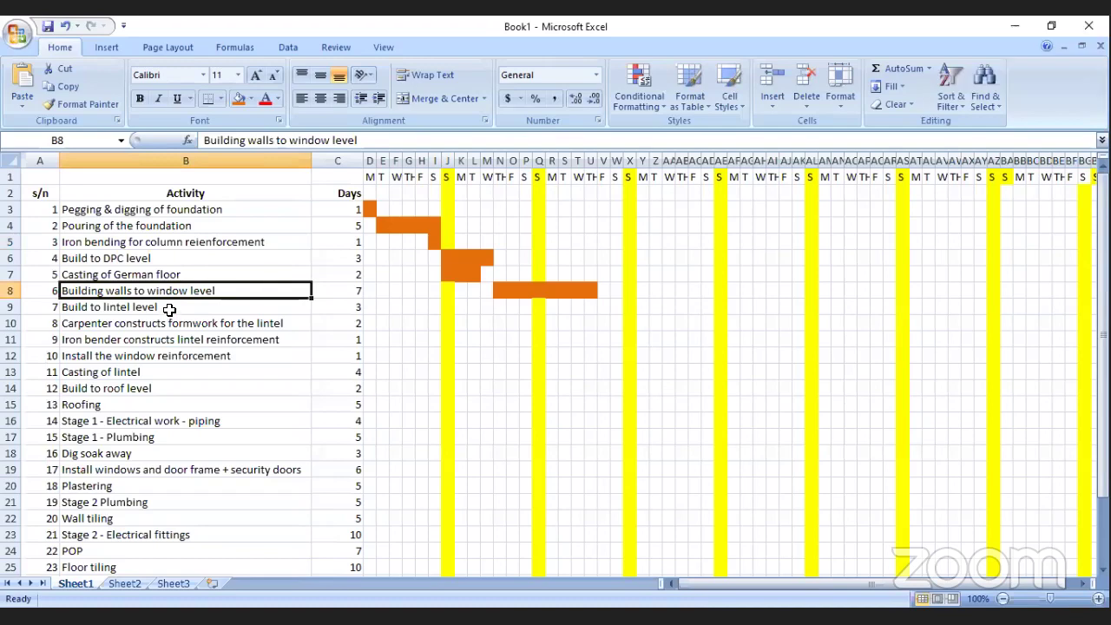
click(170, 310)
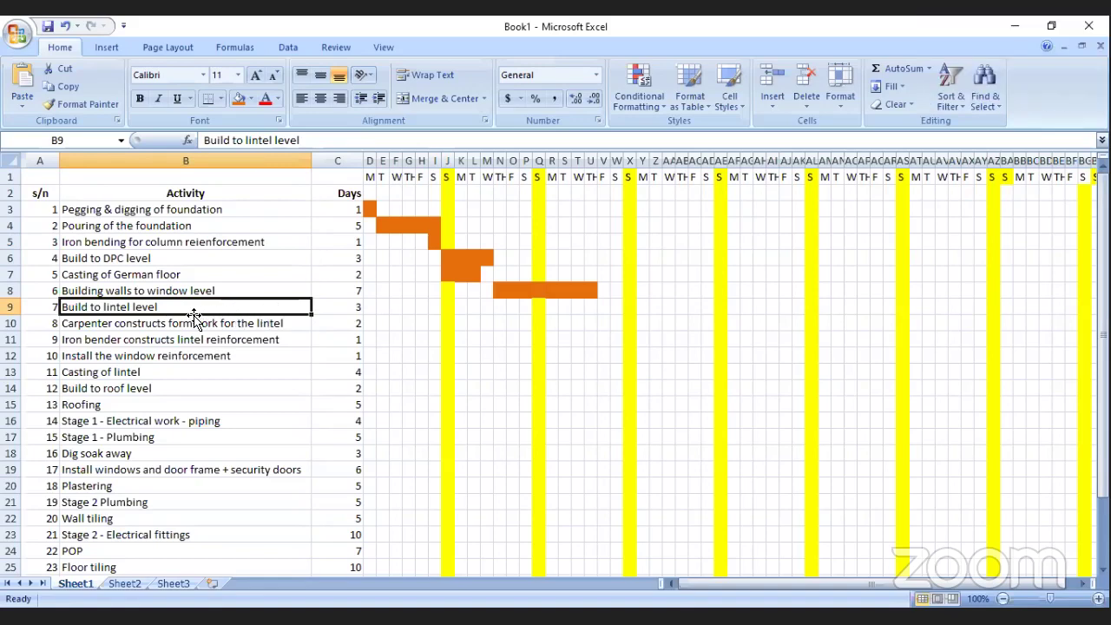
click(602, 306)
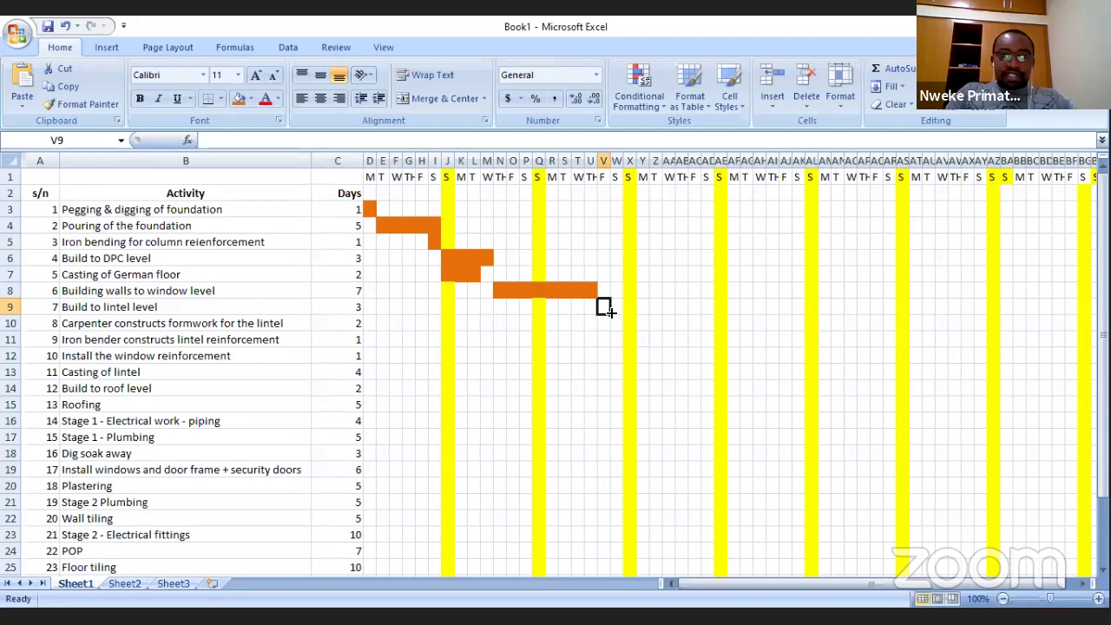
drag(605, 303, 649, 312)
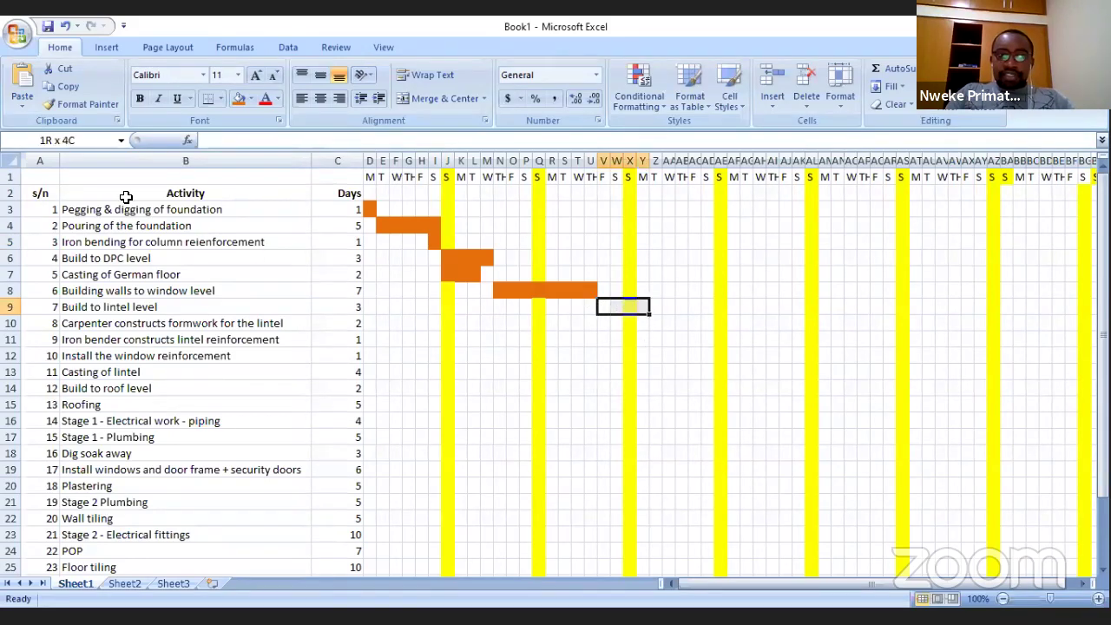
click(238, 97)
click(442, 100)
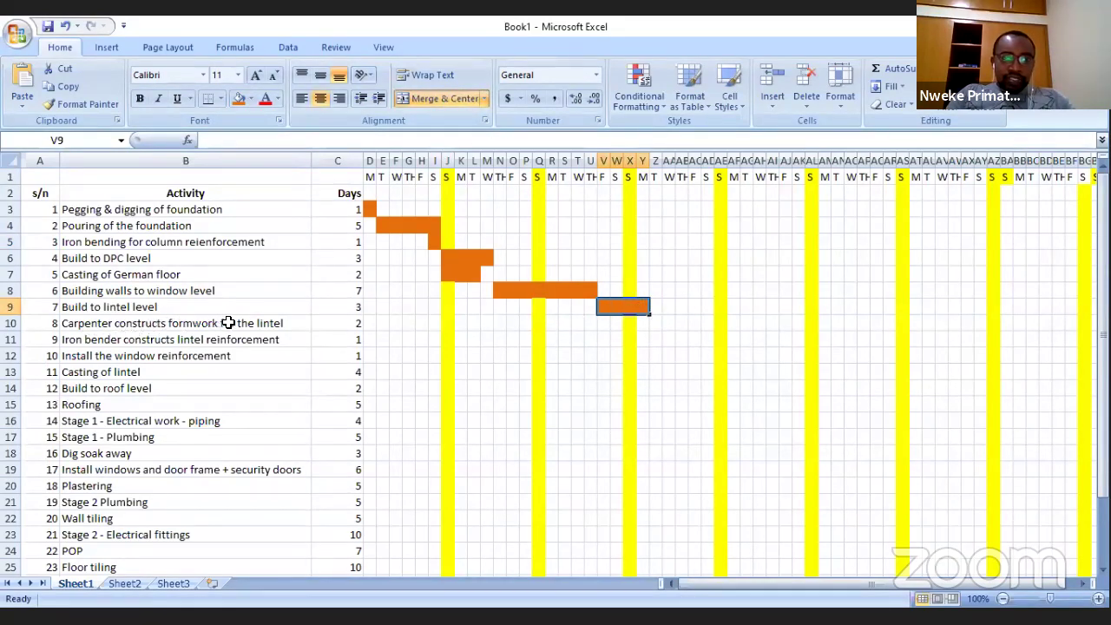
Step: Delete the entire "Build to lintel level" row, including its bar, from the schedule
click(275, 306)
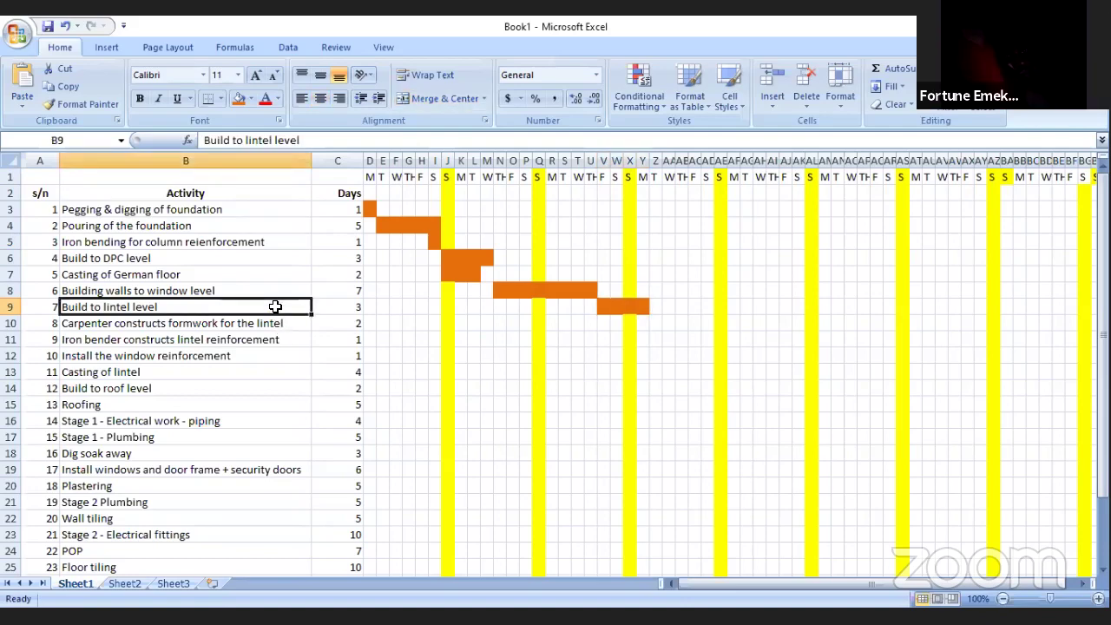
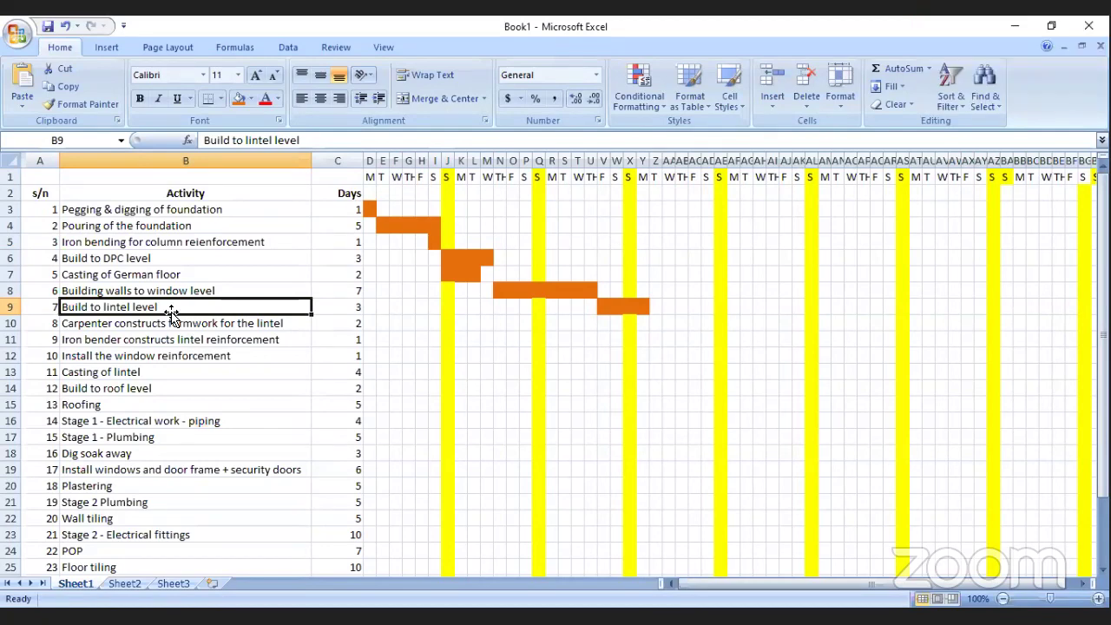
click(150, 373)
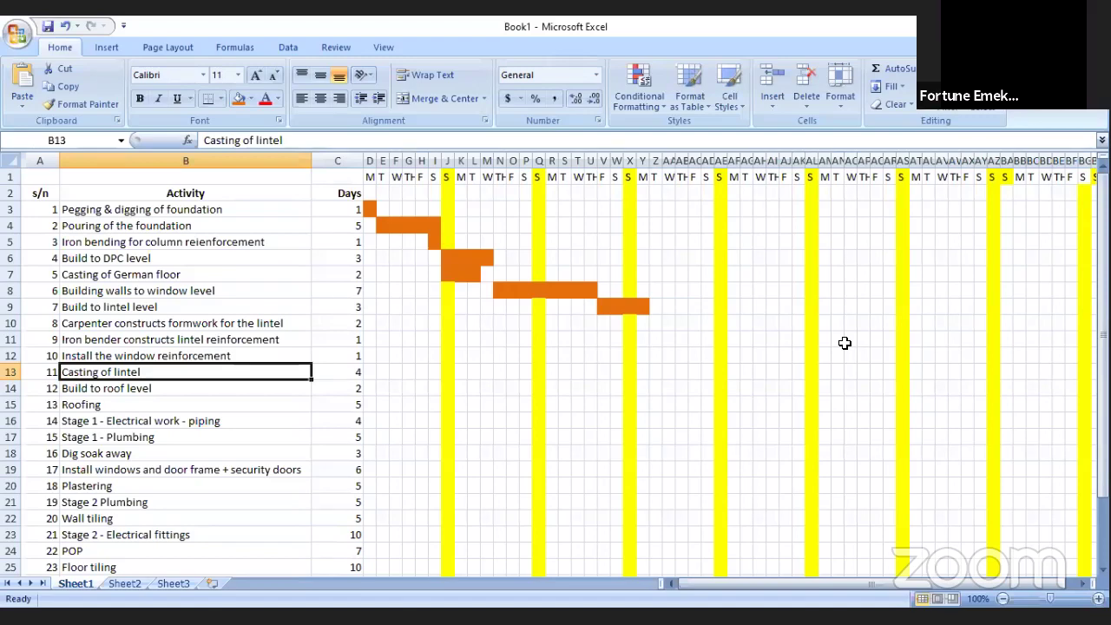
click(144, 307)
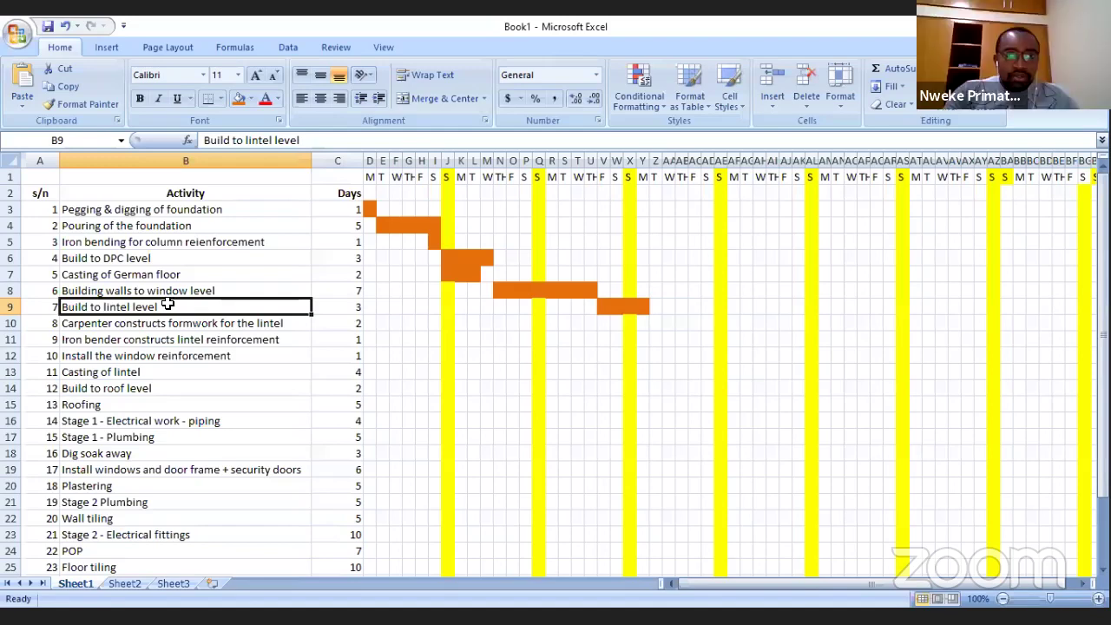
click(19, 306)
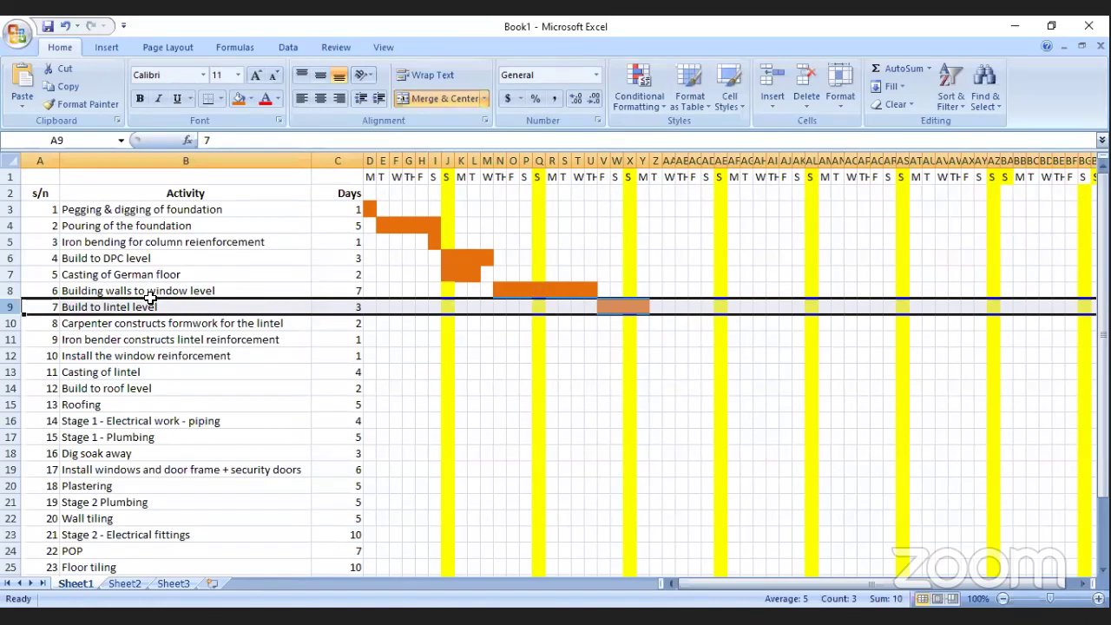
right_click(11, 309)
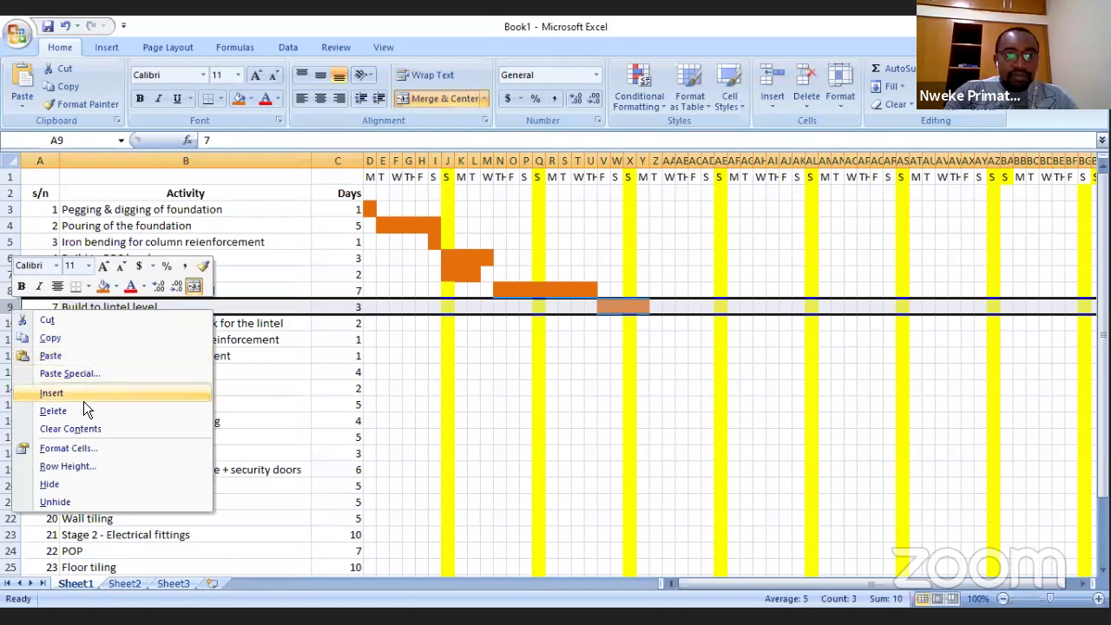
click(83, 410)
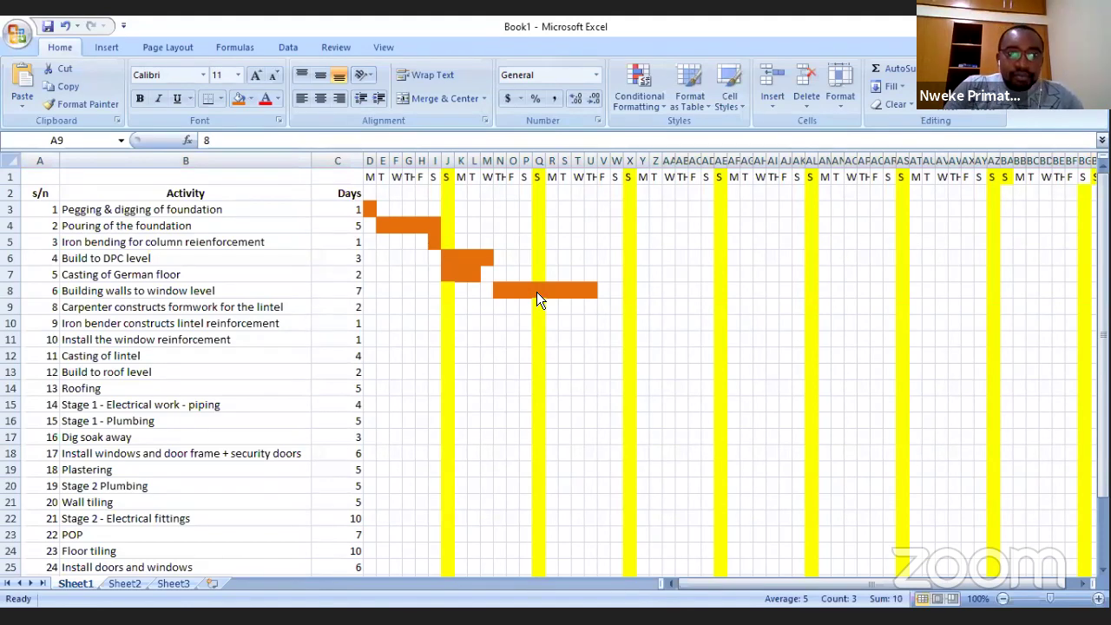
click(491, 309)
click(410, 340)
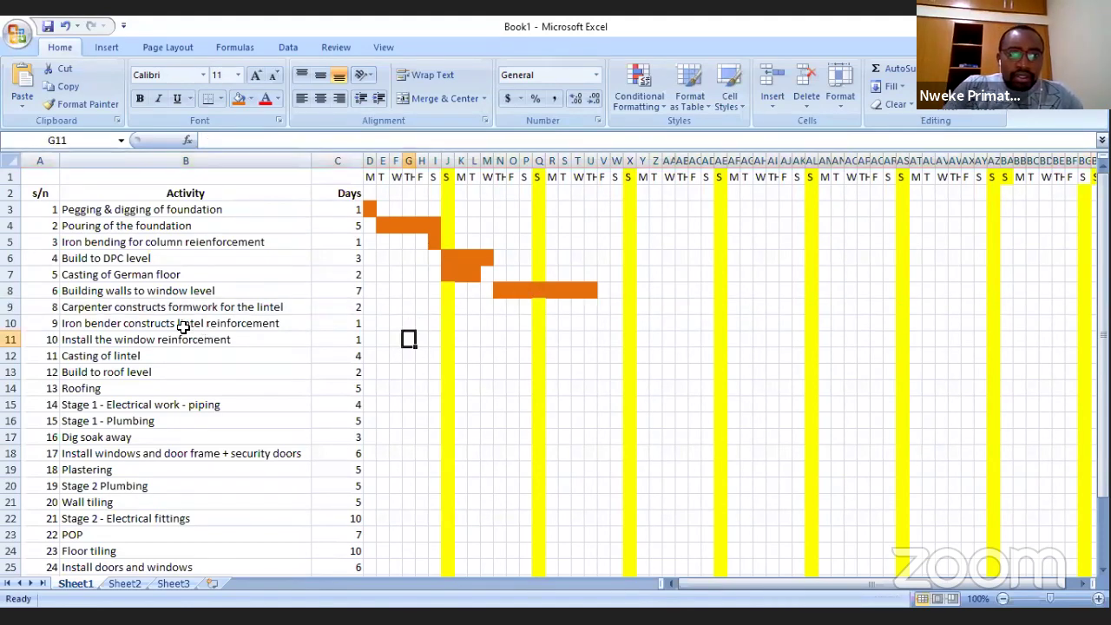
click(91, 309)
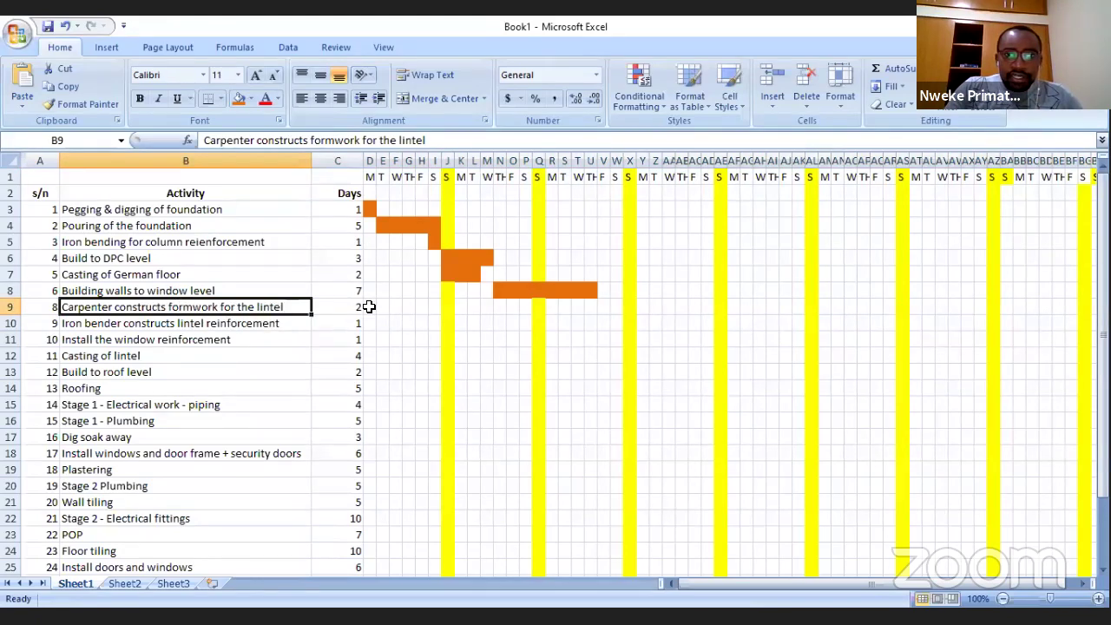
Step: Shade V9:W9 orange and merge the cells as the two-day bar for the carpenter's lintel formwork
click(605, 305)
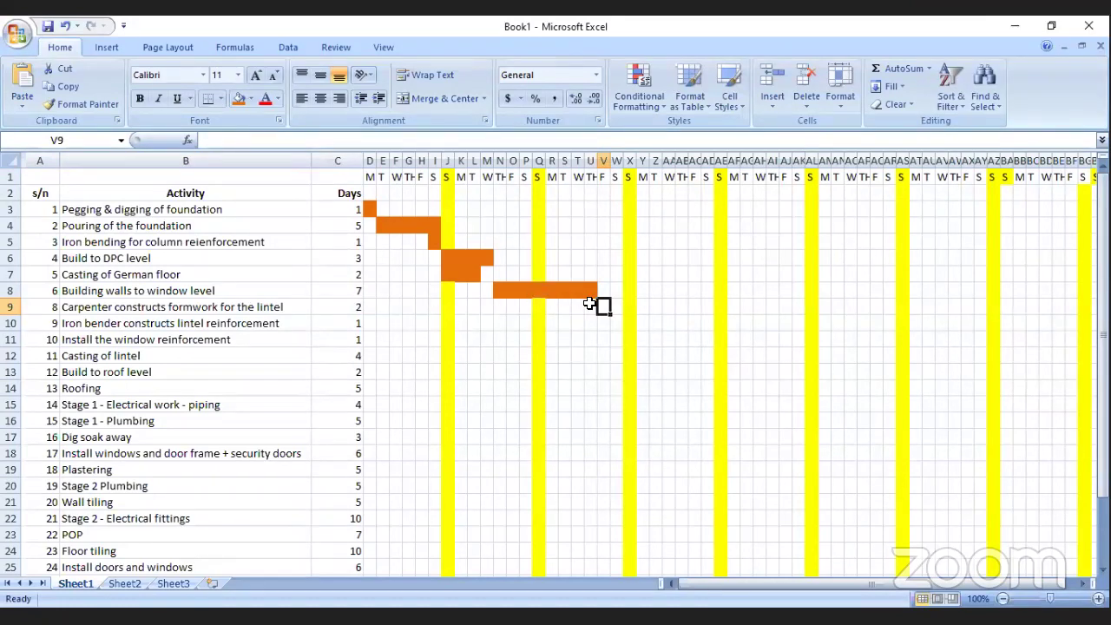
drag(605, 306, 618, 305)
click(238, 98)
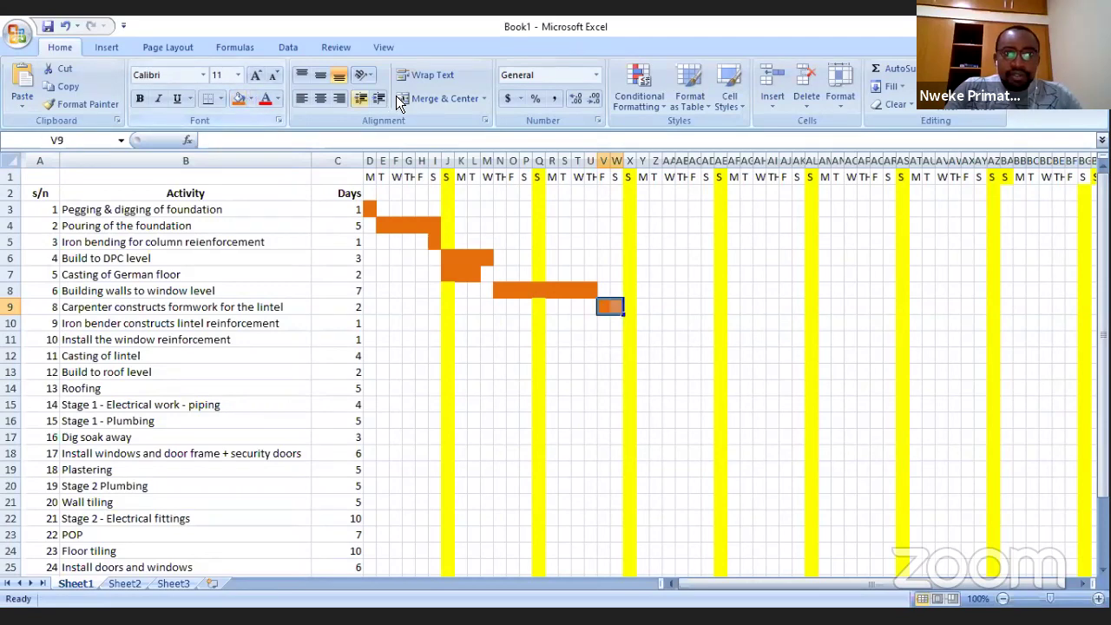
click(487, 306)
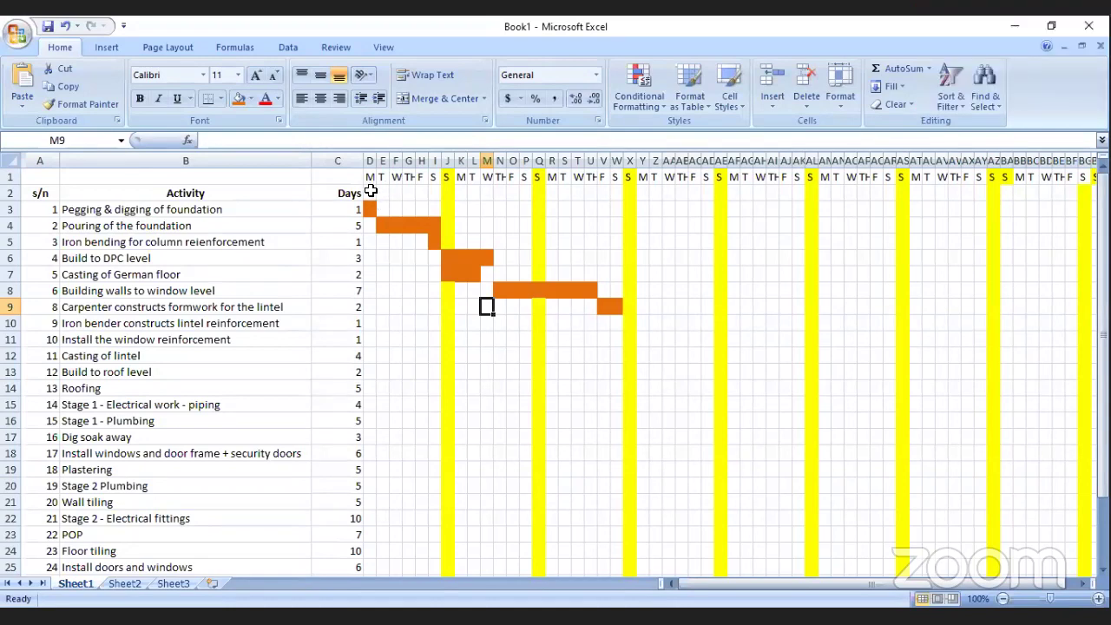
Step: Freeze the panes at cell D2 so the day header row and the activity columns stay in view
click(371, 192)
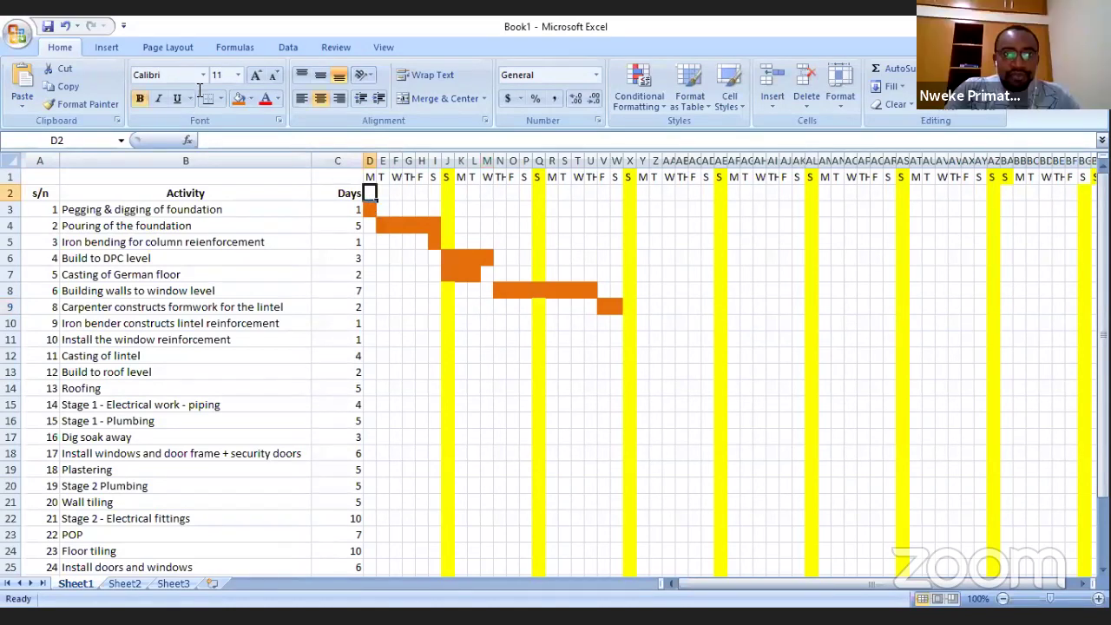
click(383, 47)
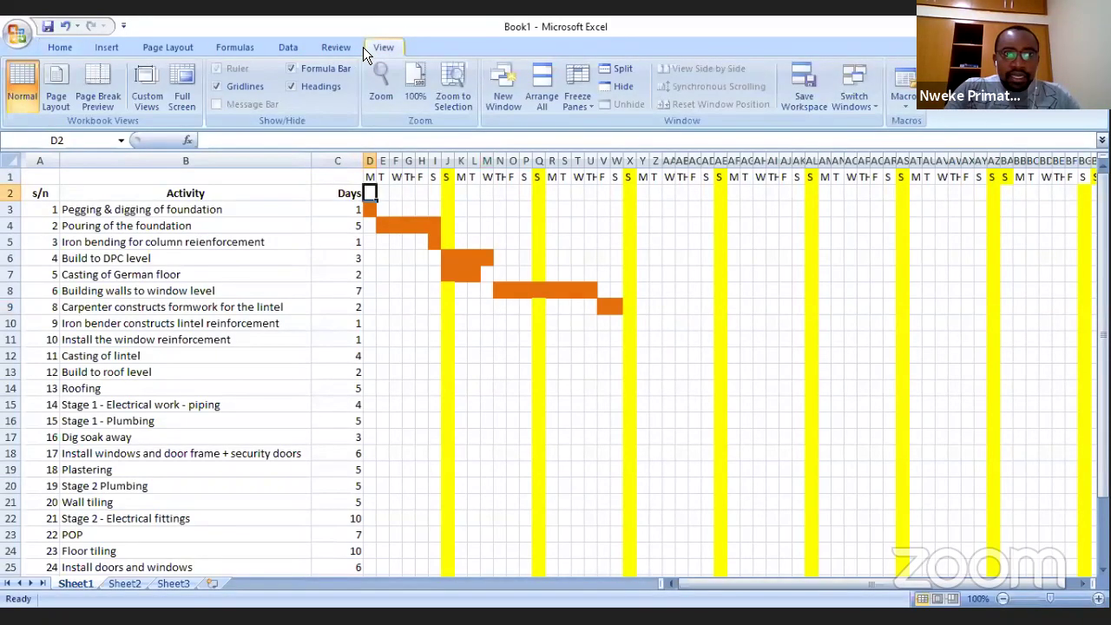
click(587, 106)
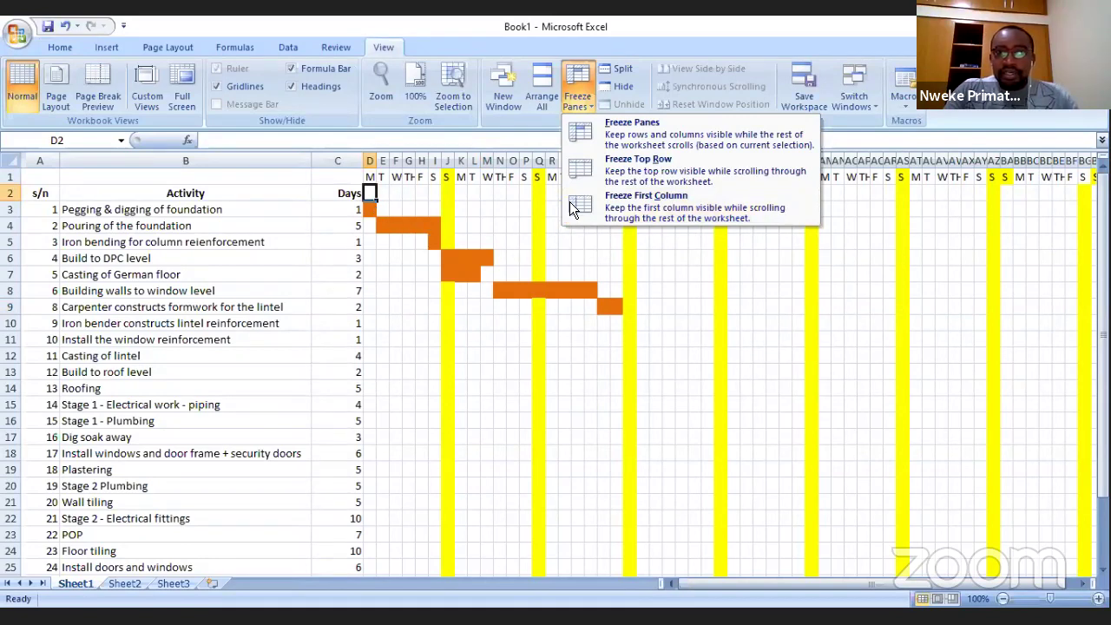
click(583, 135)
Step: Examine the day columns further along the schedule, up to and past column BK, with the panes frozen
key(Right)
key(Right)
key(Right)
key(Right)
key(Right)
key(Right)
key(Right)
key(Right)
key(Right)
key(Right)
key(Right)
key(Right)
key(Right)
key(Right)
key(Right)
key(Right)
key(Right)
key(Right)
key(Right)
key(Right)
key(Right)
key(Right)
key(Right)
key(Right)
key(Right)
key(Right)
key(Right)
key(Right)
key(Right)
key(Right)
key(Right)
key(Right)
key(Right)
key(Right)
key(Right)
key(Right)
key(Right)
key(Right)
key(Right)
key(Right)
key(Right)
key(Right)
key(Right)
key(Right)
key(Right)
key(Right)
key(Right)
key(Right)
key(Right)
key(Right)
key(Right)
key(Right)
key(Right)
key(Right)
key(Right)
key(Right)
key(Right)
key(Right)
key(Right)
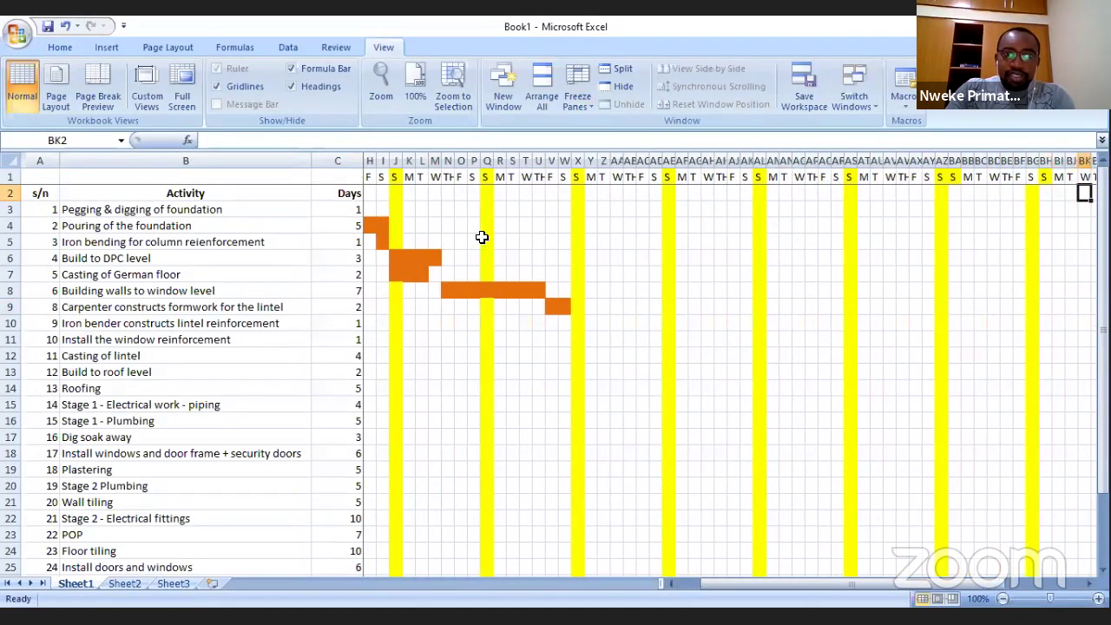
key(Right)
key(Right)
key(Right)
key(Right)
key(Right)
key(Right)
drag(923, 583, 864, 593)
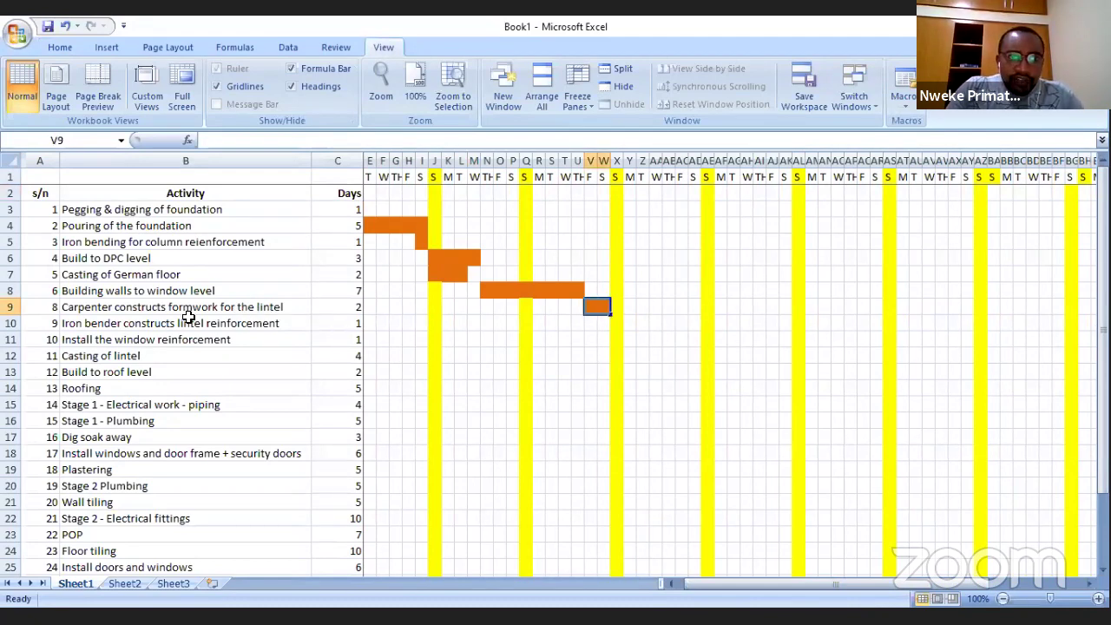
Step: Shade U10 orange as the one-day bar for the iron bender's lintel reinforcement, the day before the formwork bar
click(231, 310)
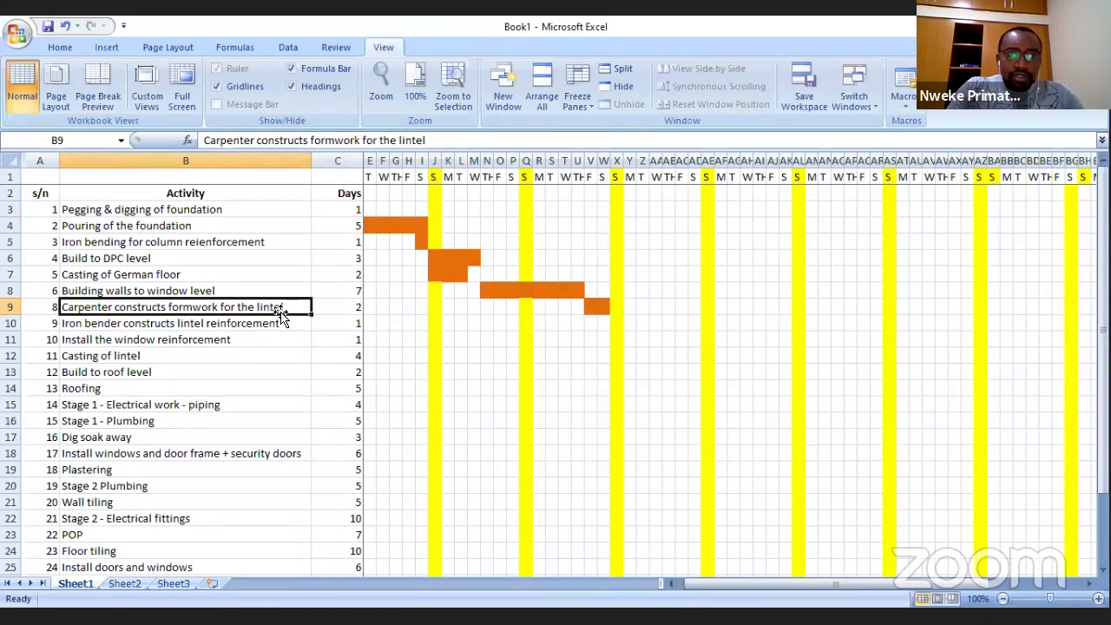
click(157, 325)
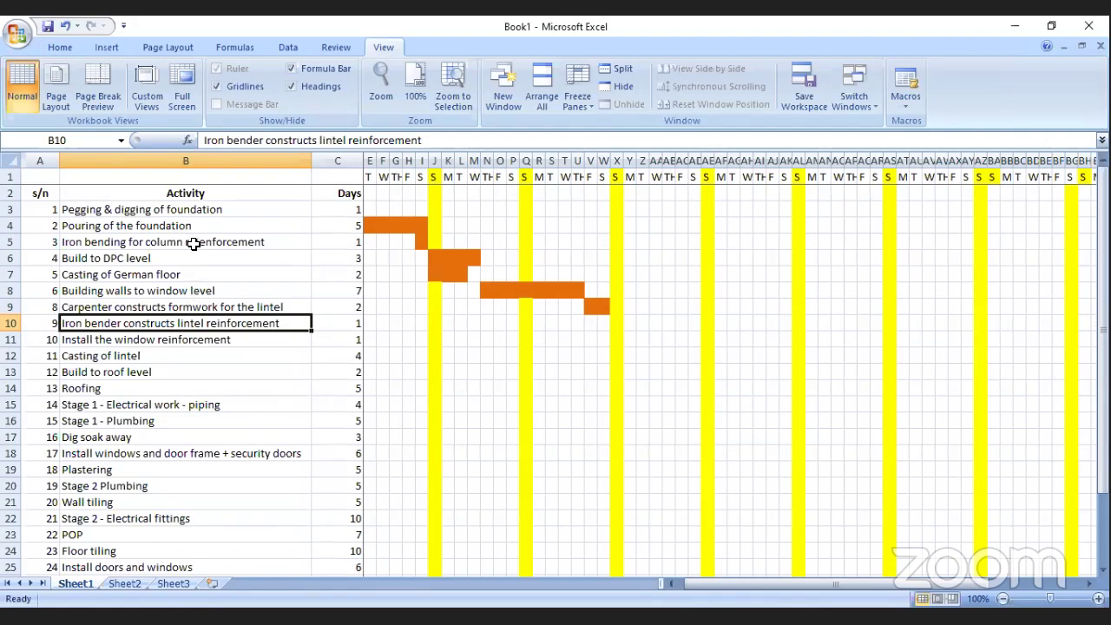
click(197, 342)
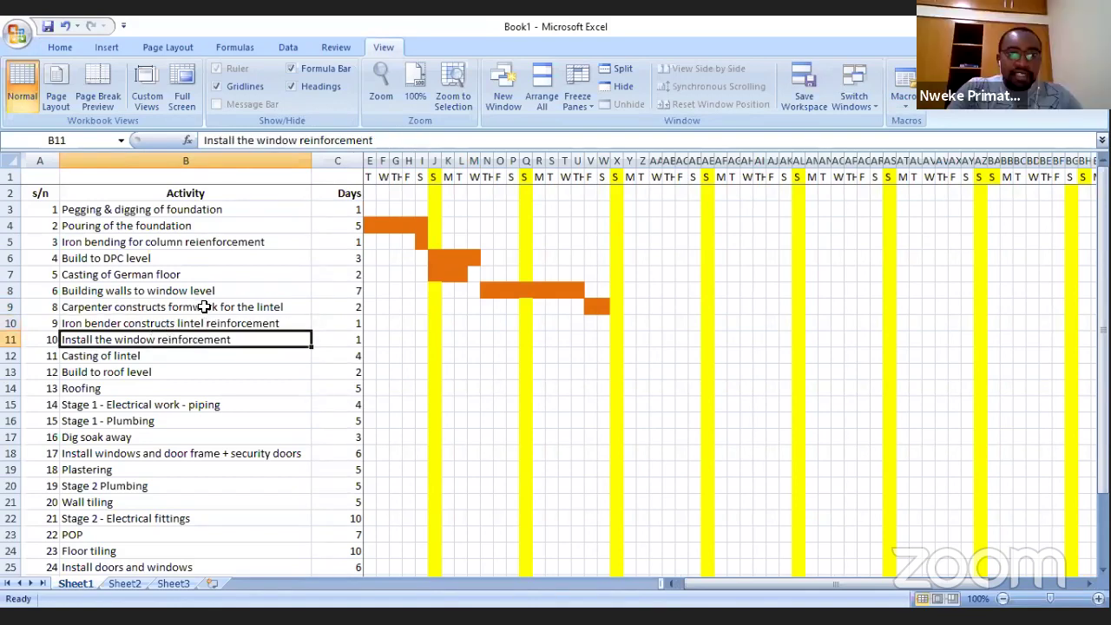
click(12, 307)
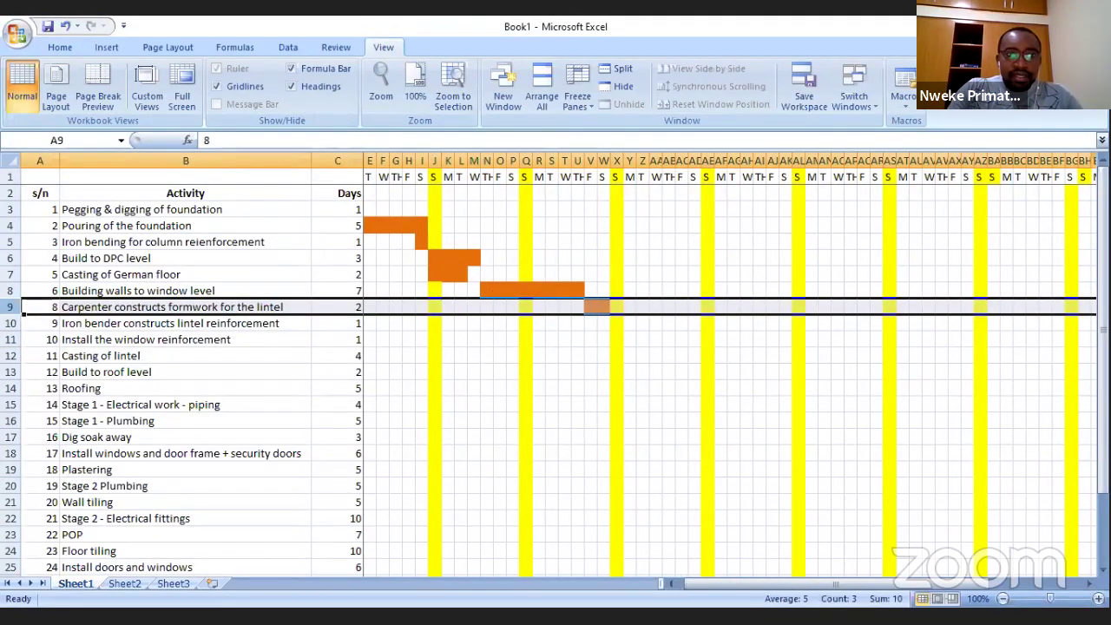
click(579, 323)
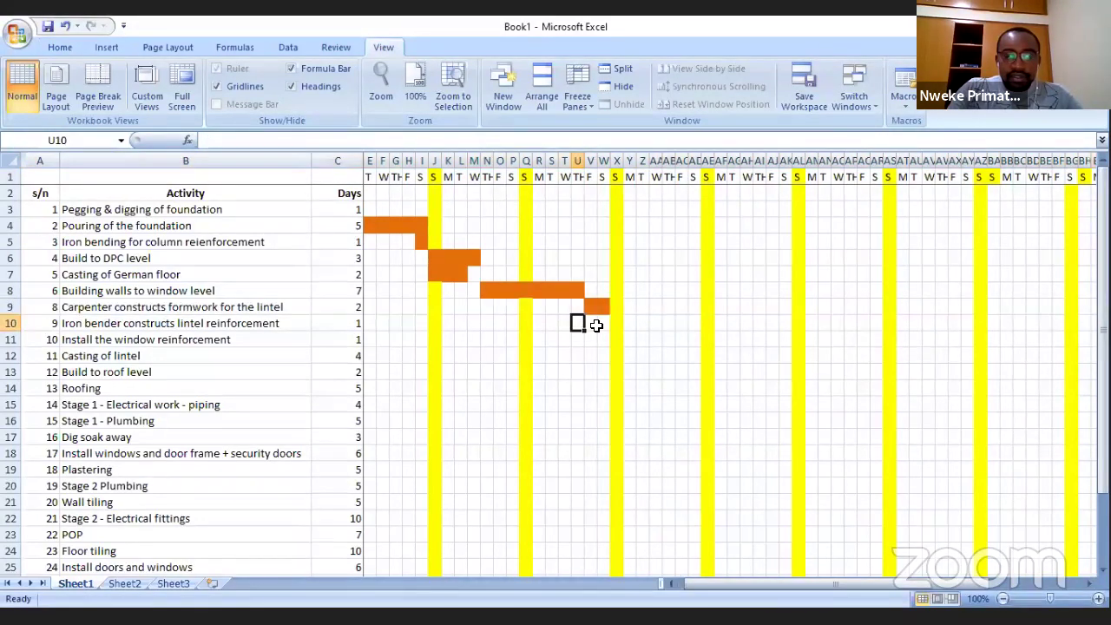
click(63, 48)
click(237, 97)
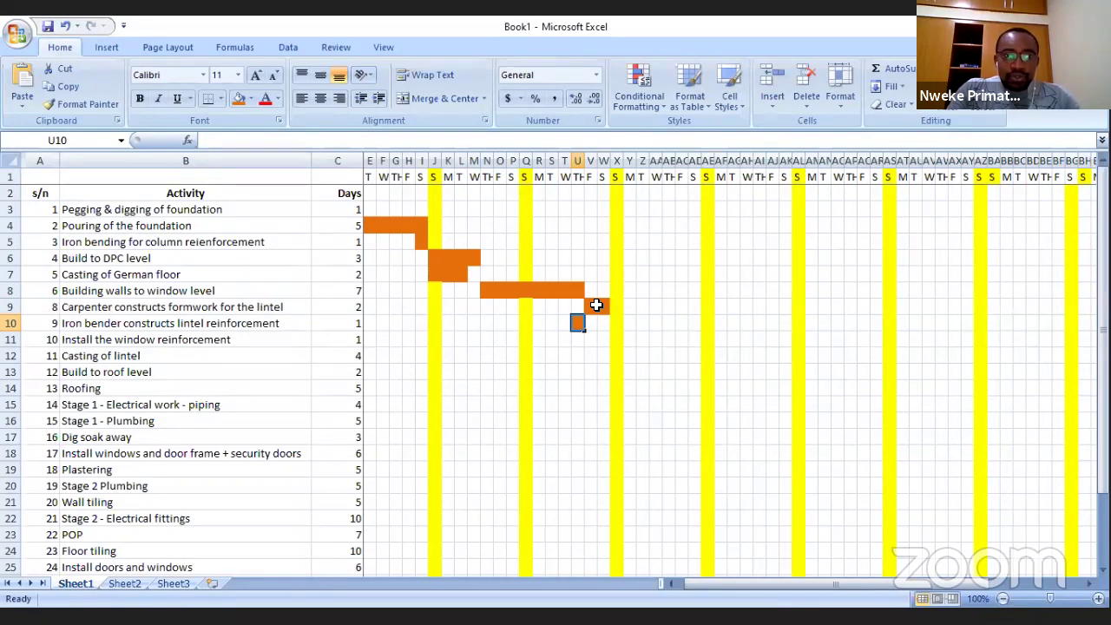
click(596, 305)
Step: Reword the activity in B11 to "Install the lintel reinforcement"
mouse_move(894, 582)
mouse_down()
mouse_move(957, 574)
mouse_move(907, 572)
mouse_up()
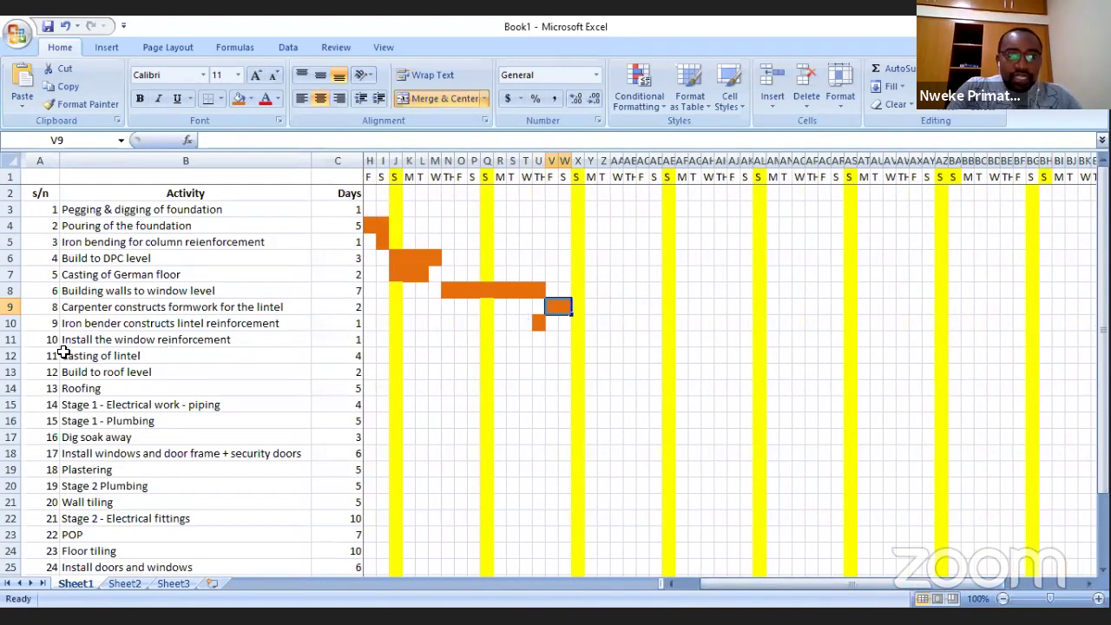
click(240, 339)
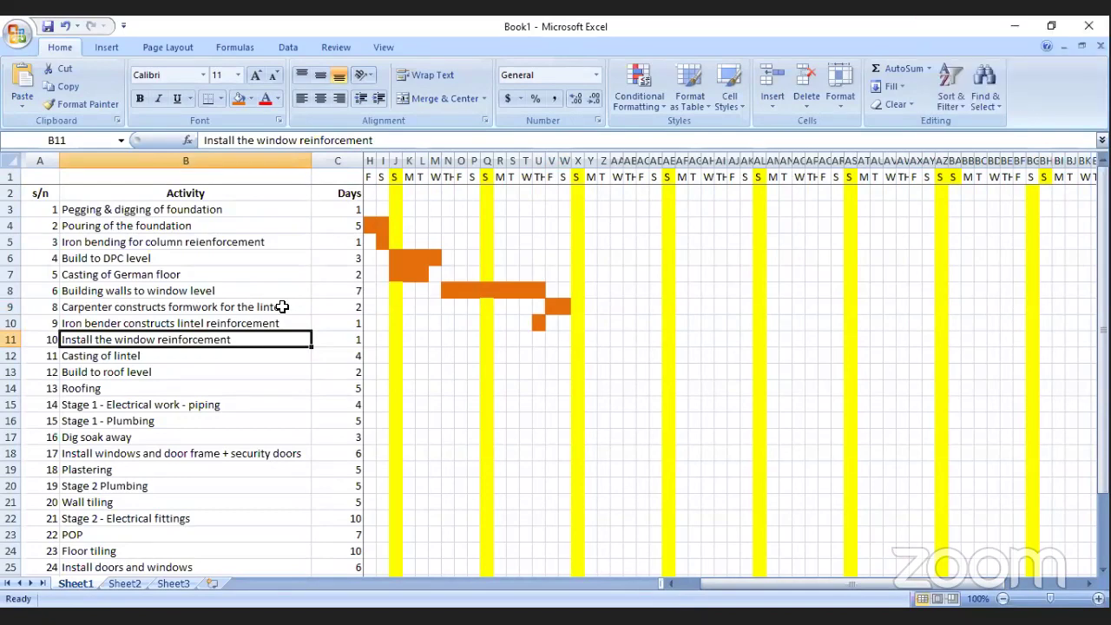
click(281, 141)
double_click(281, 140)
text(lintel)
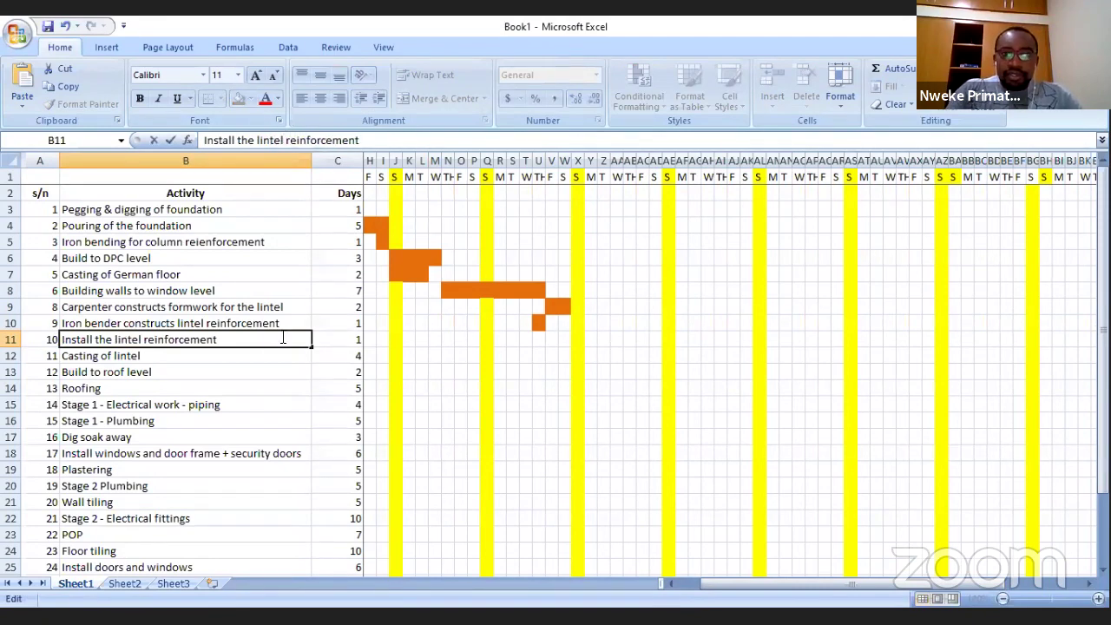
click(579, 339)
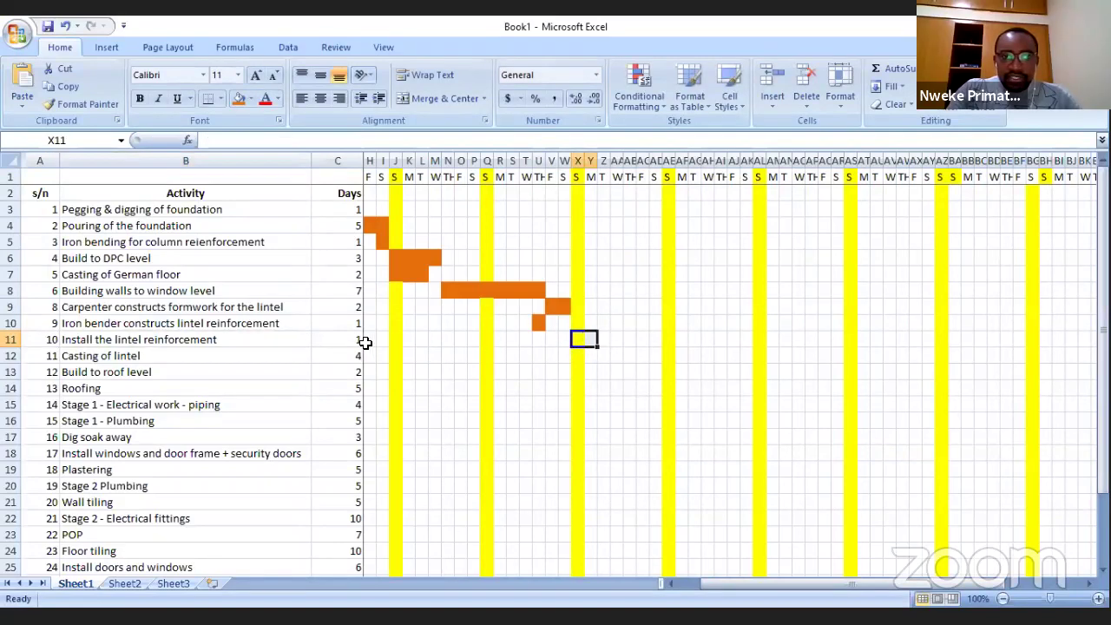
click(238, 97)
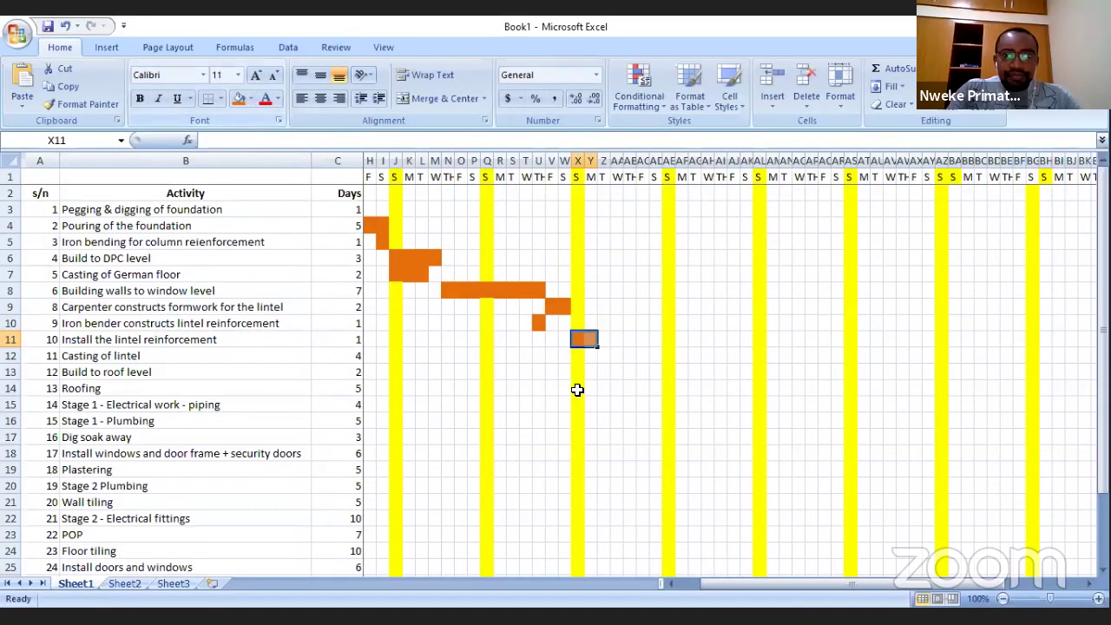
click(612, 355)
click(630, 389)
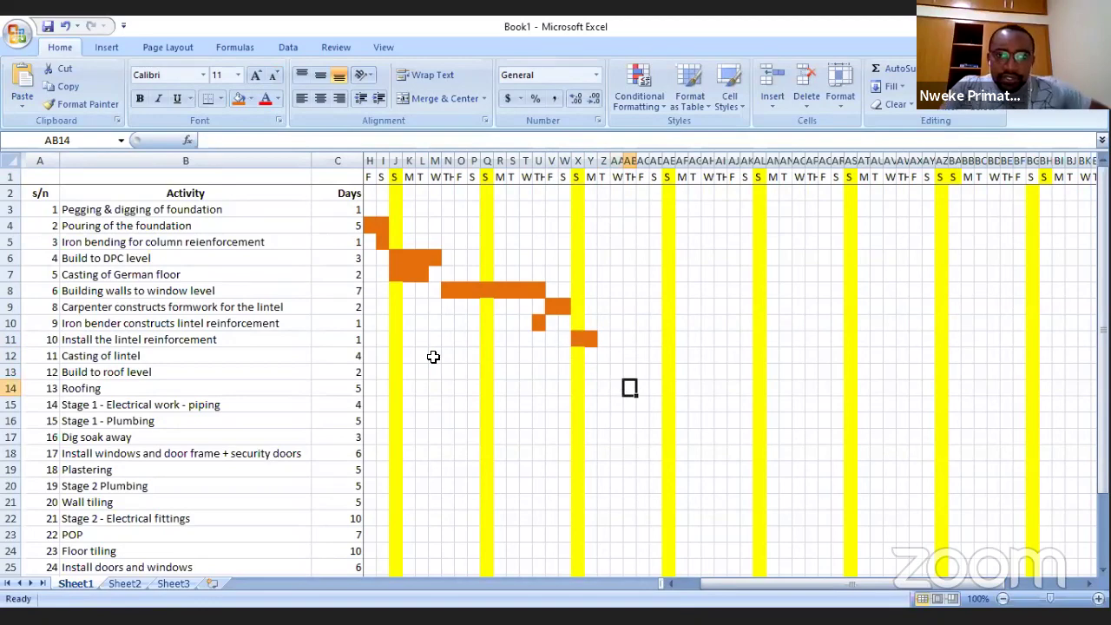
key(ctrl+z)
Step: Shade W11 orange for installing the lintel reinforcement, and shade and merge X12:AB12 in orange for Casting of lintel
click(567, 341)
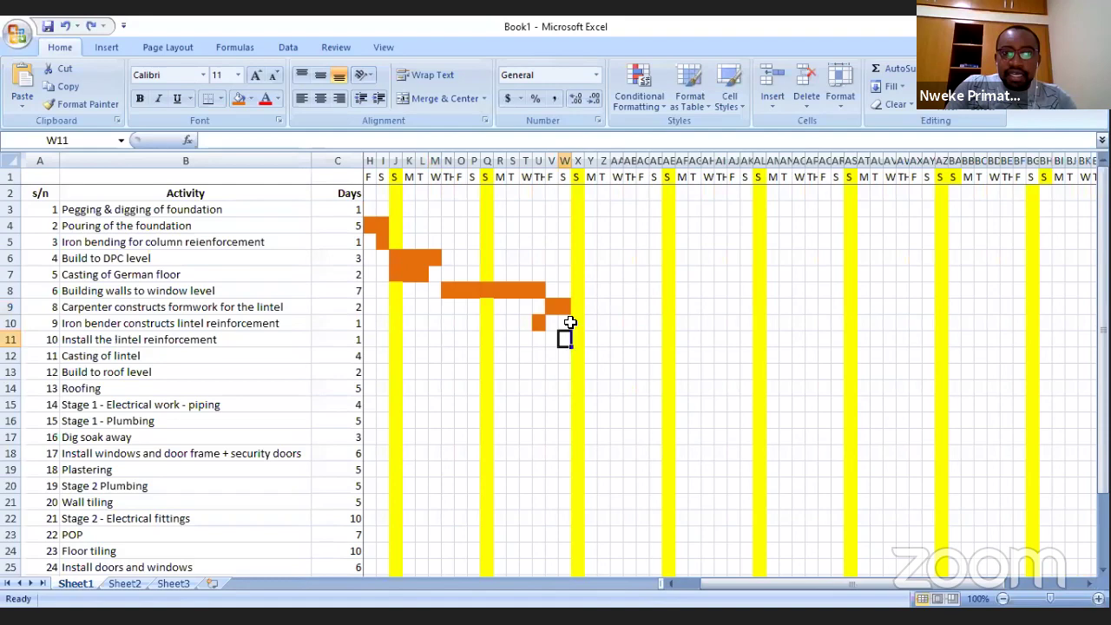
click(236, 101)
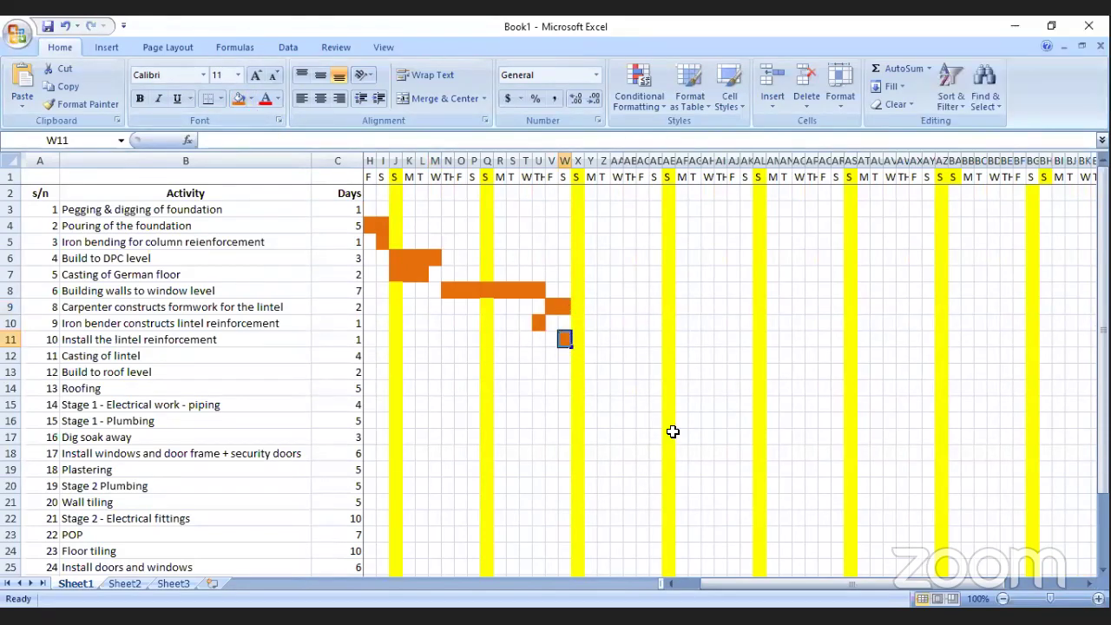
click(102, 359)
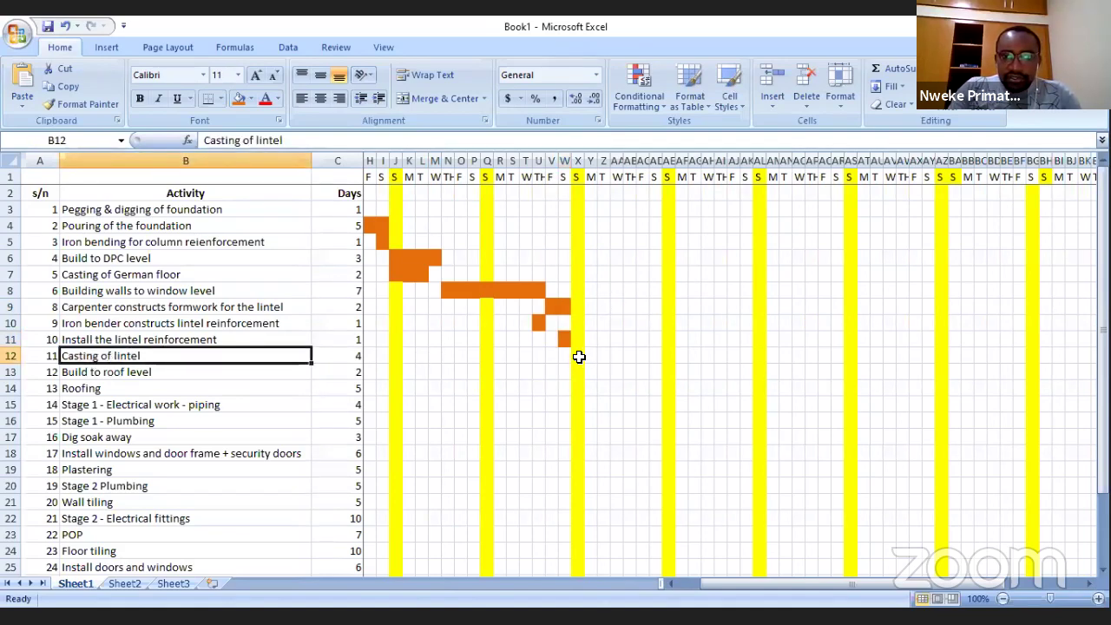
drag(580, 355, 629, 353)
click(238, 100)
click(454, 98)
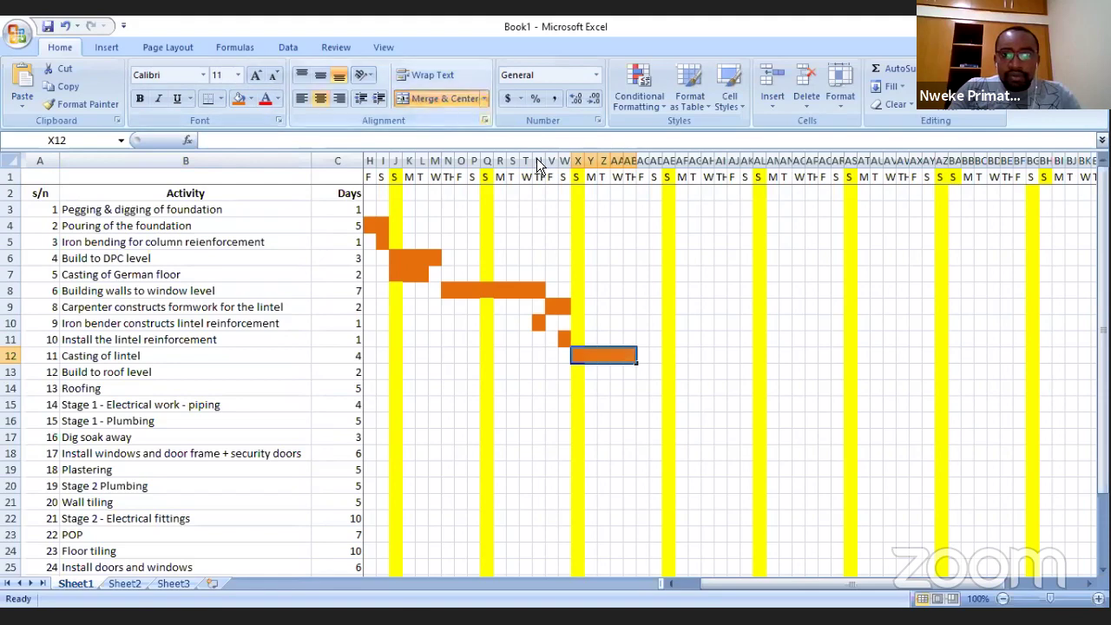
Step: Shade AC13:AD13 orange and merge the cells as the two-day bar for Build to roof level
drag(909, 583, 959, 587)
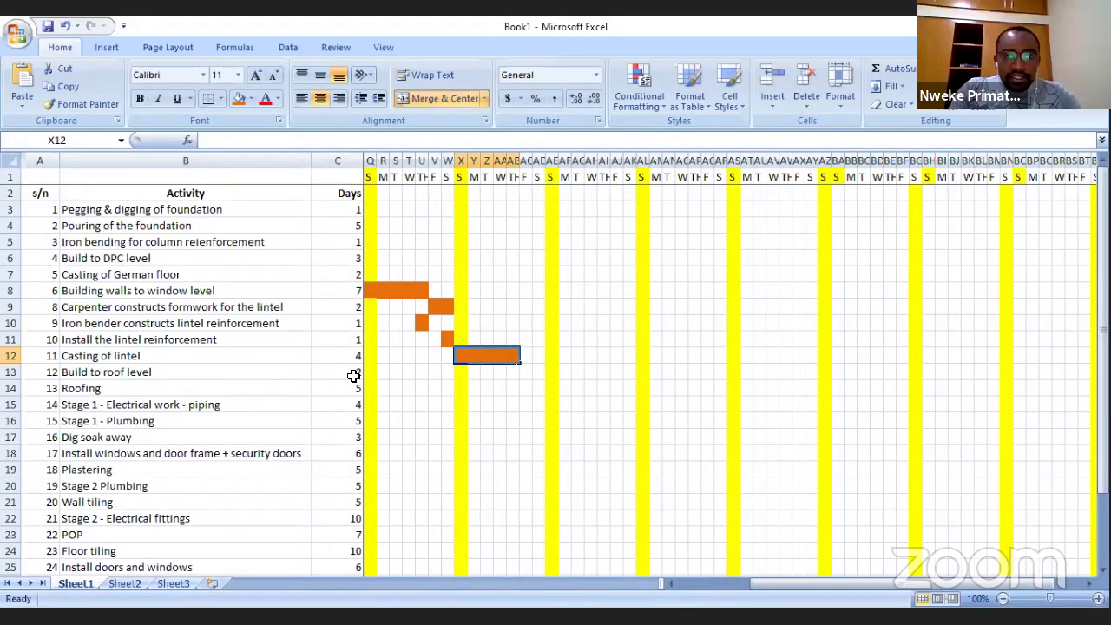
click(524, 371)
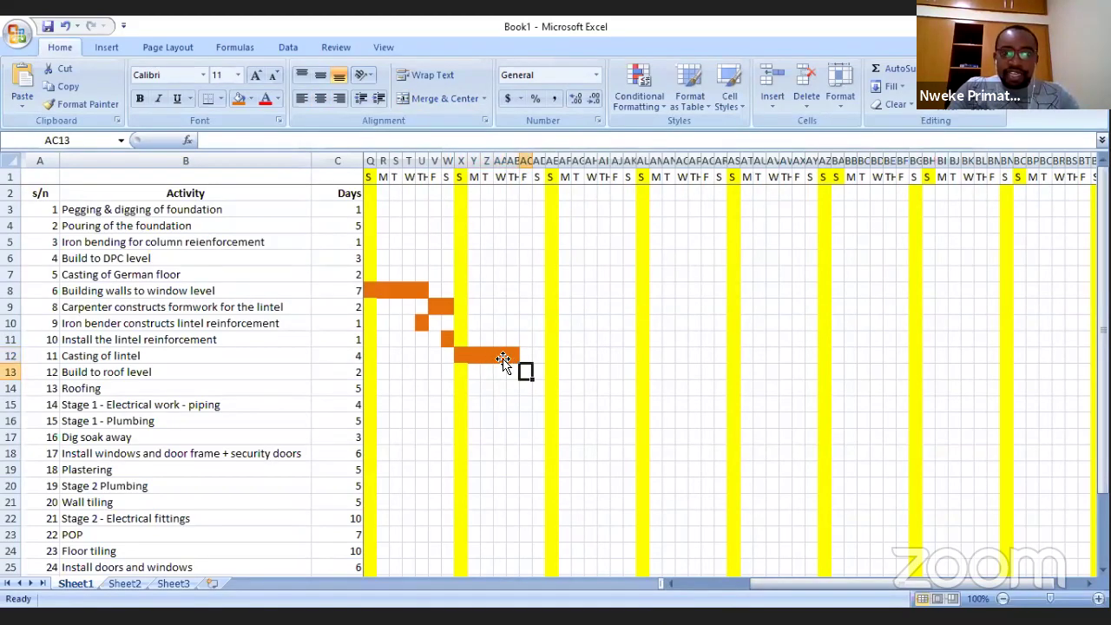
drag(527, 373, 543, 378)
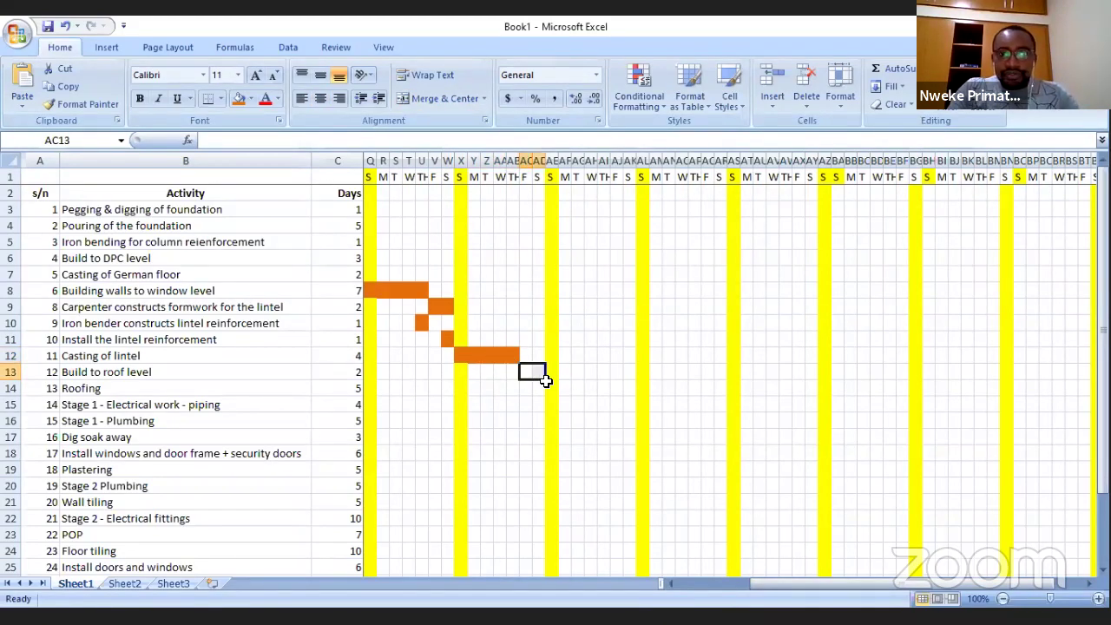
click(238, 94)
click(438, 98)
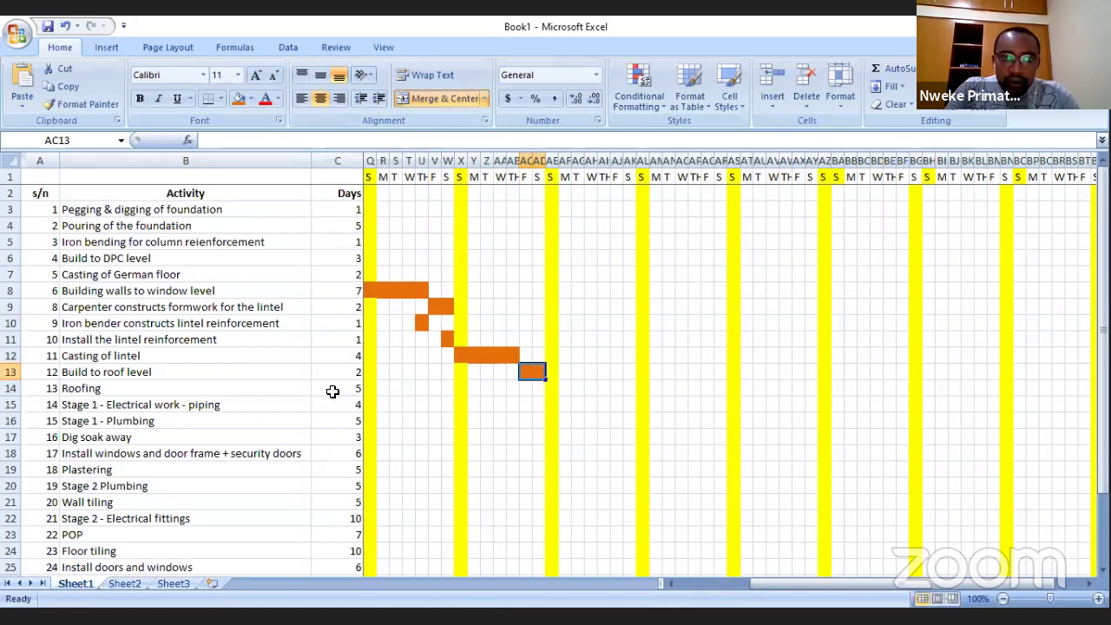
Step: Shade AE14:AJ14 orange and merge the cells as the bar for Roofing
click(91, 388)
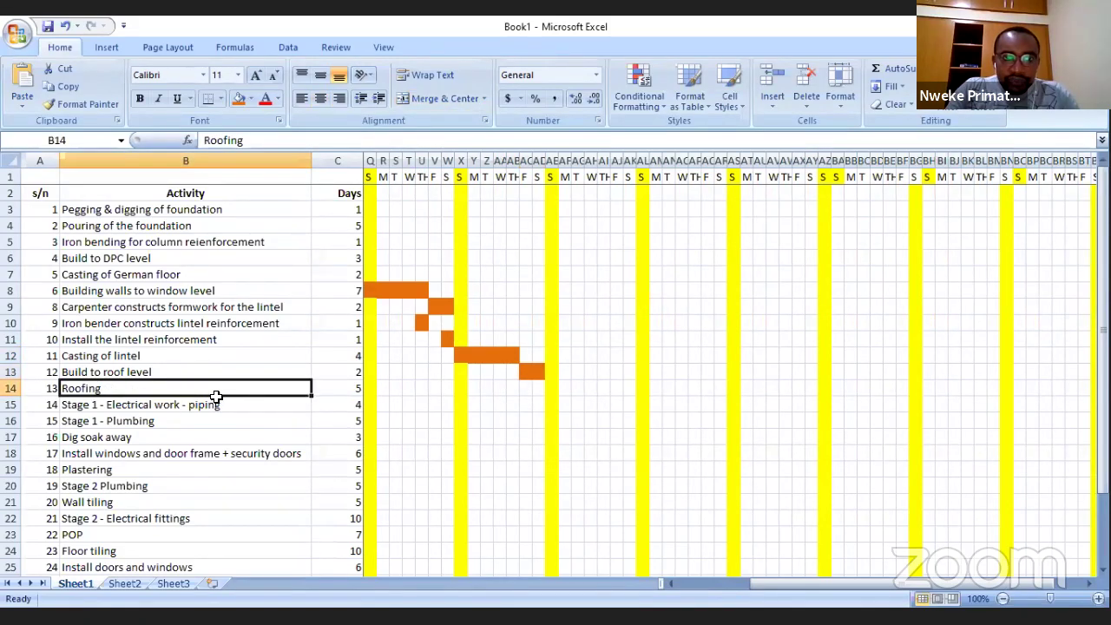
click(552, 388)
drag(553, 388, 615, 391)
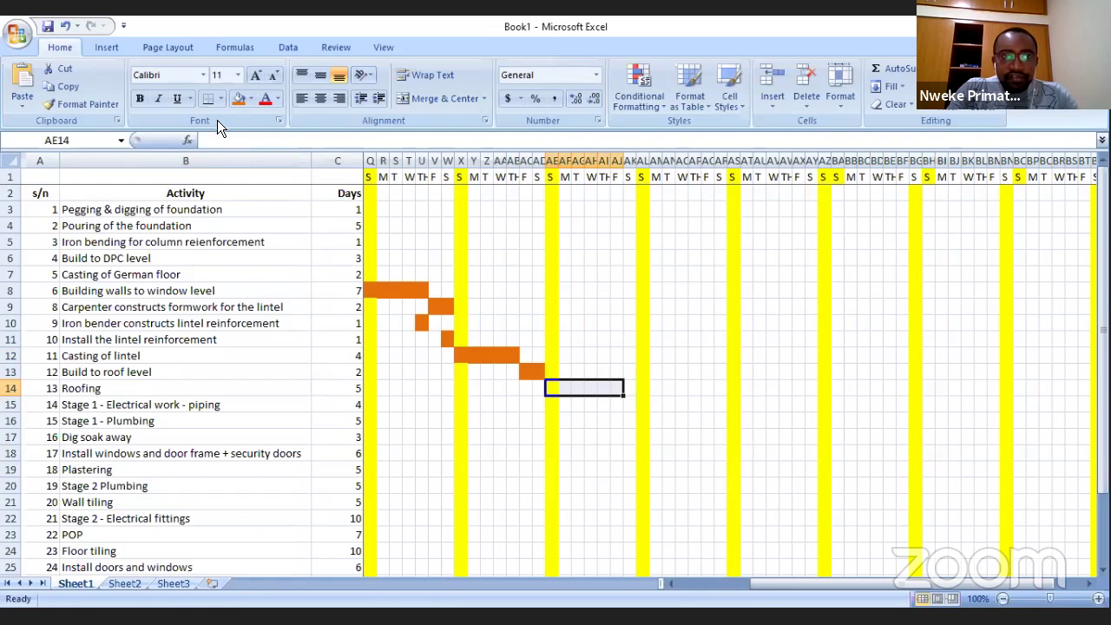
click(238, 98)
click(436, 97)
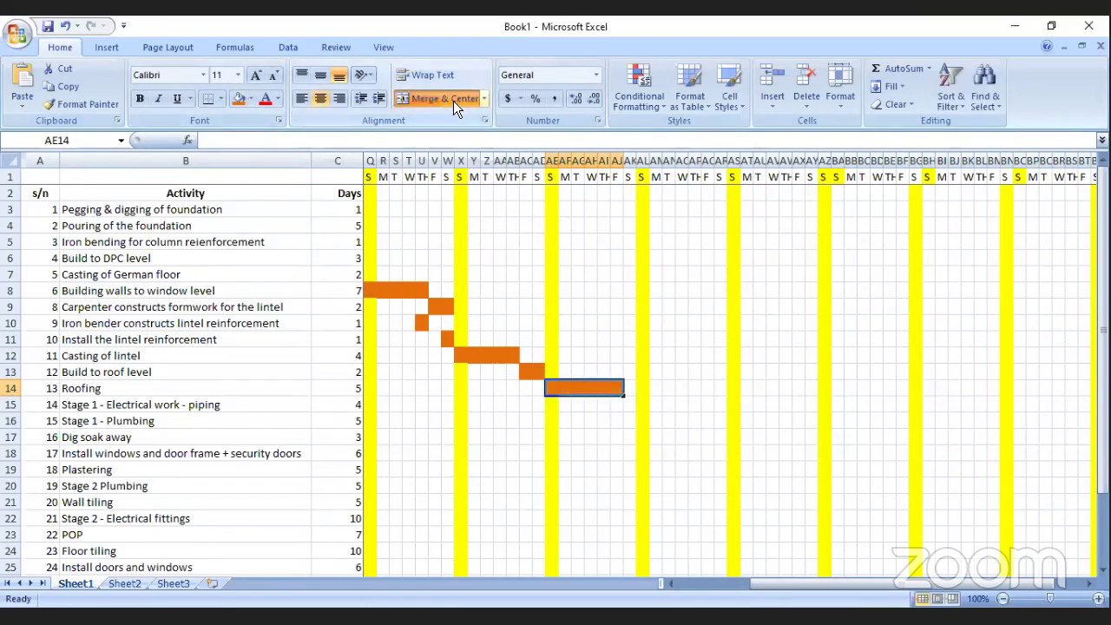
Step: Shade AK15:AO15 orange and merge the cells as the bar for Stage 1 - Electrical work - piping
scroll(907, 581, right, 5)
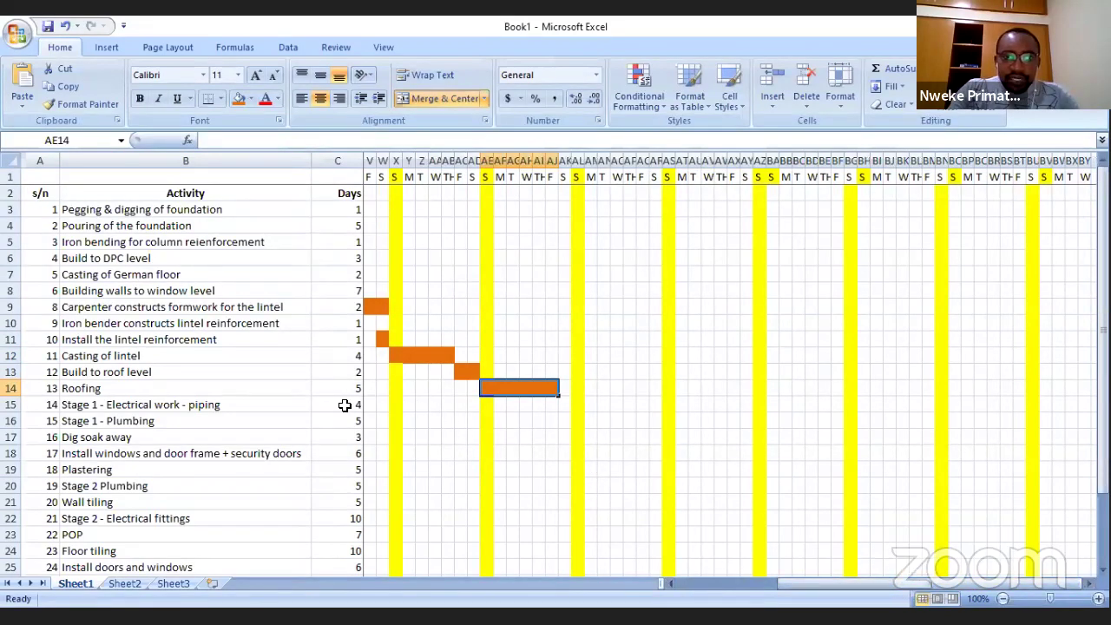
click(205, 407)
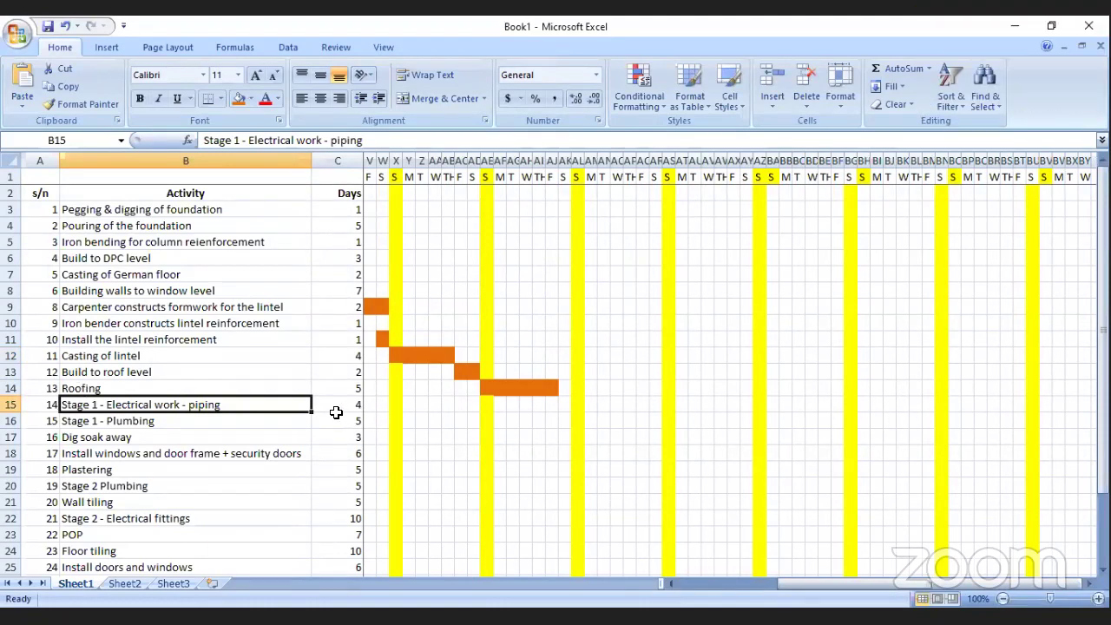
click(563, 404)
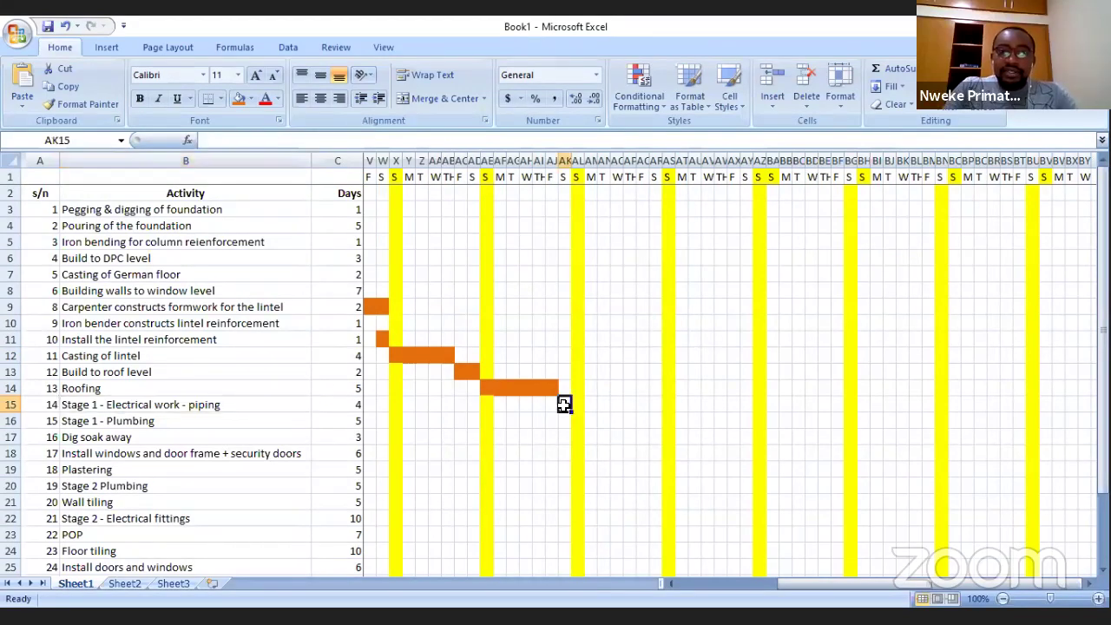
drag(566, 404, 616, 407)
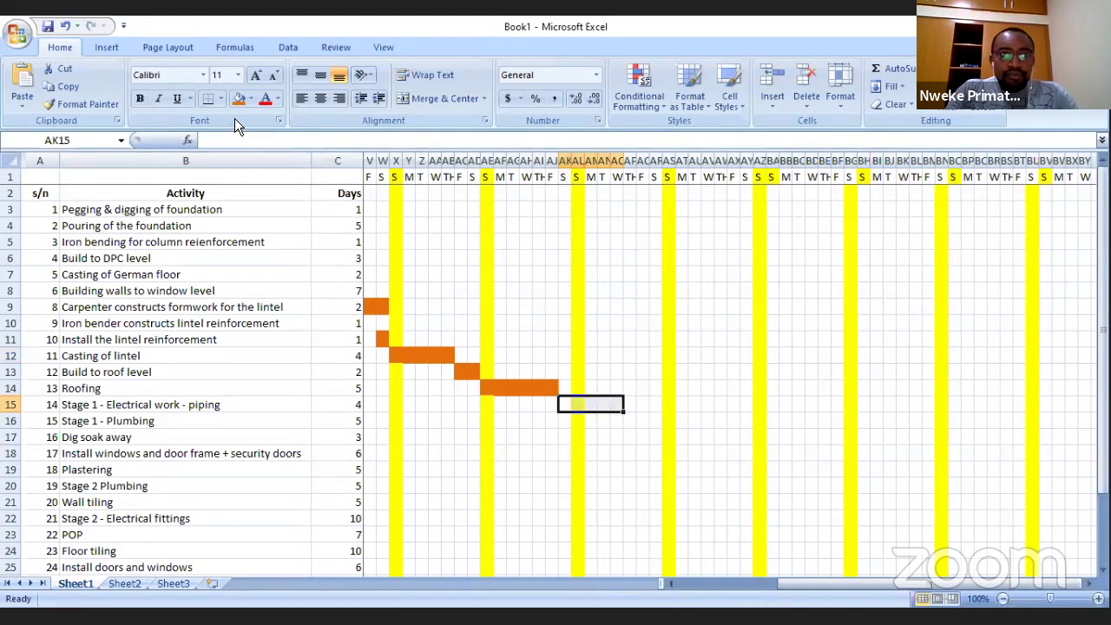
click(446, 98)
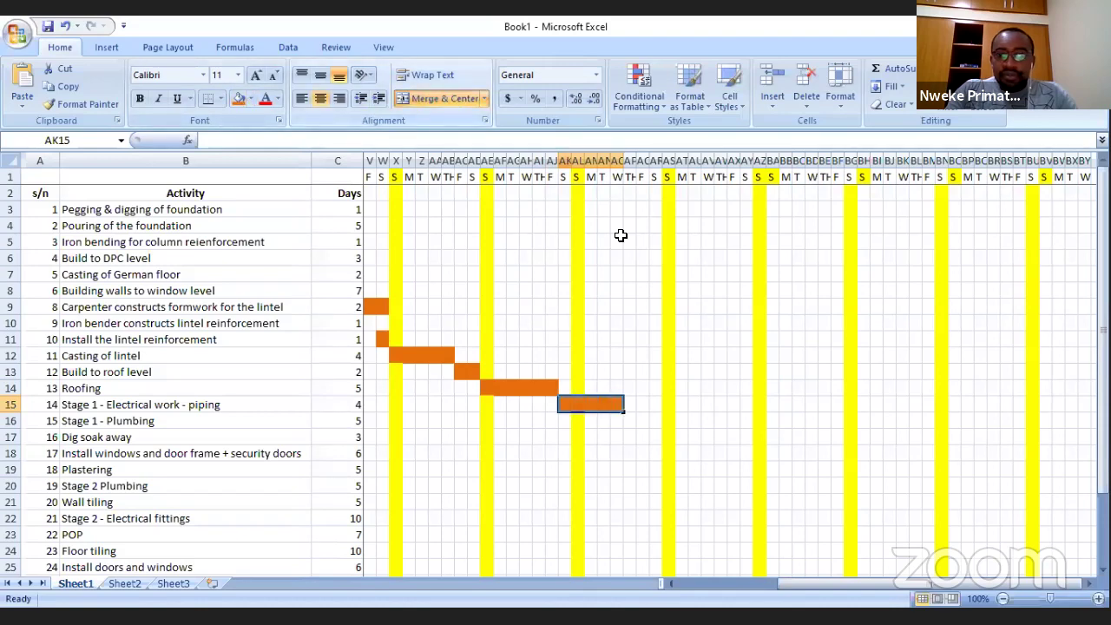
Step: Shade AK16:AP16 orange and merge the cells as the bar for Stage 1 - Plumbing
click(129, 422)
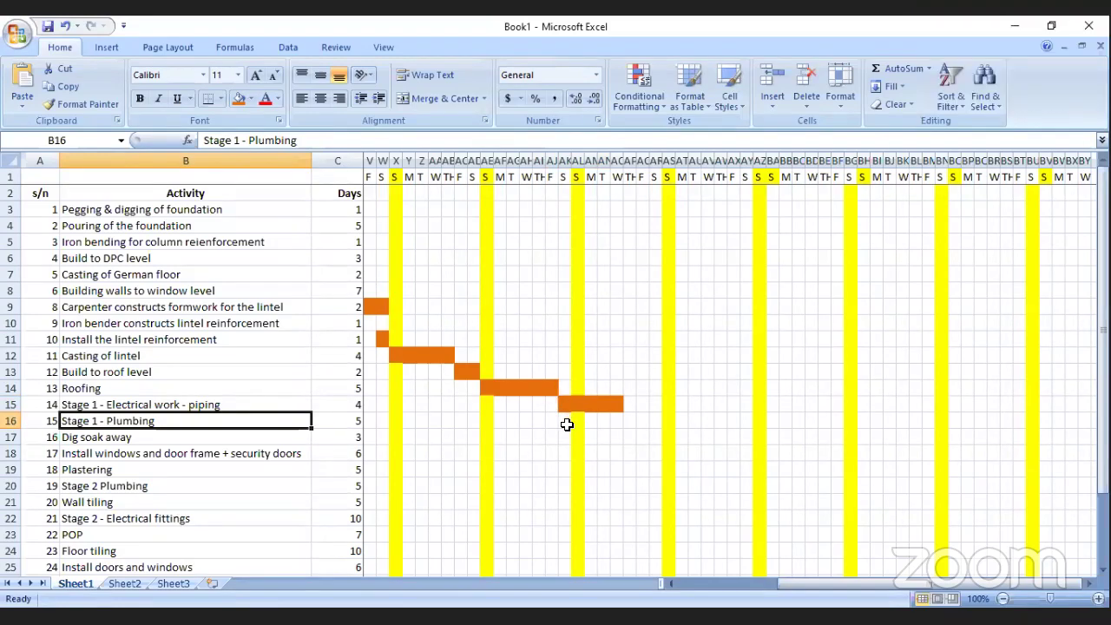
drag(565, 423, 578, 421)
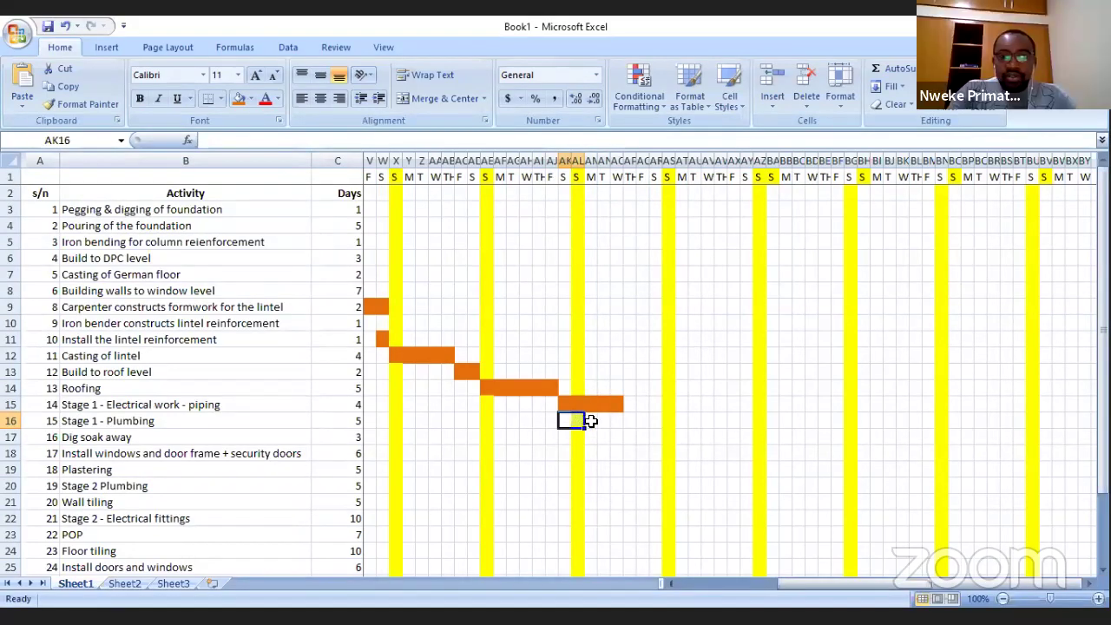
drag(593, 420, 634, 421)
click(238, 98)
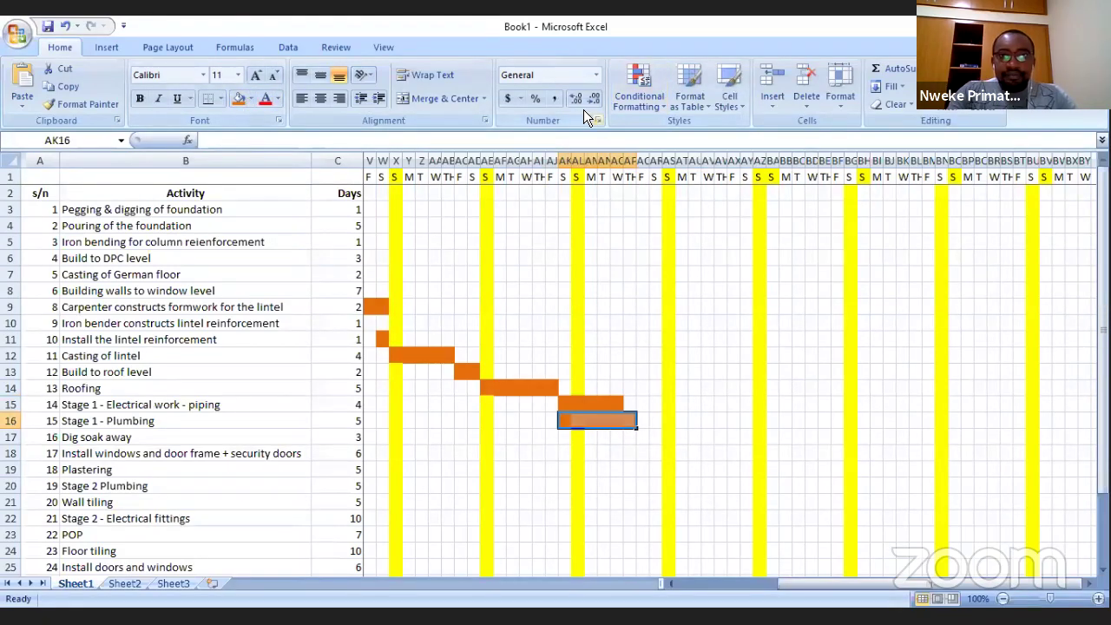
click(427, 98)
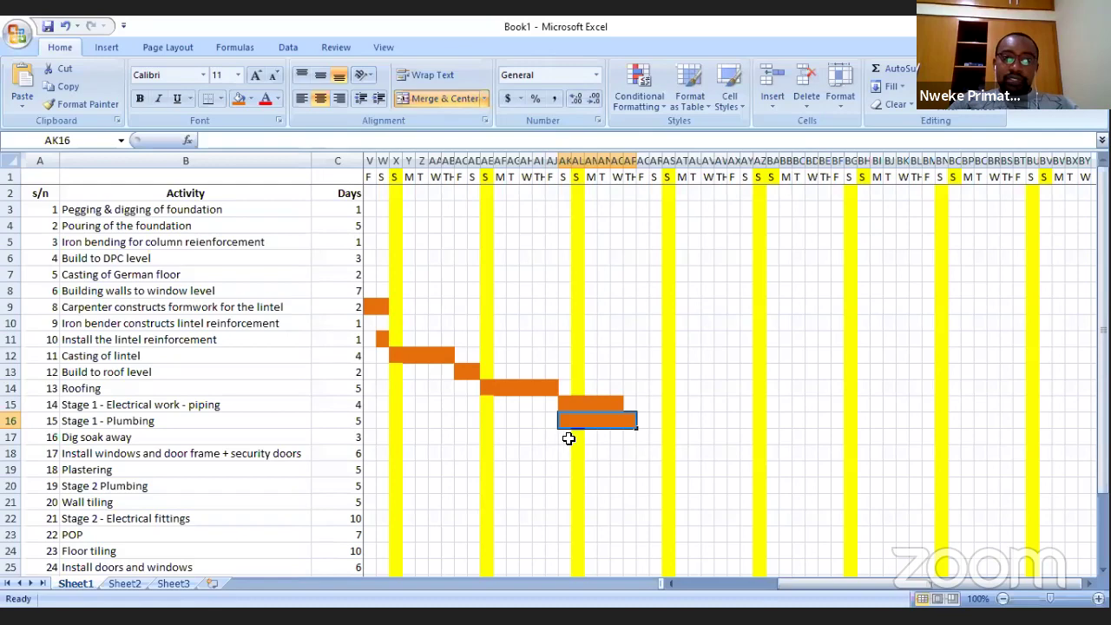
drag(873, 579, 851, 583)
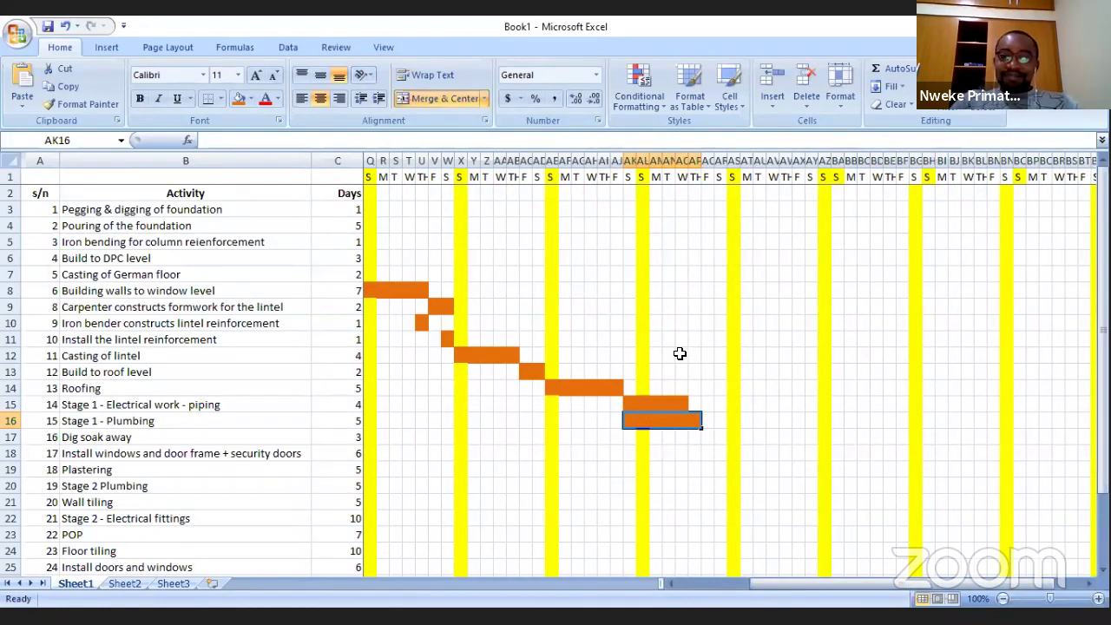
click(679, 353)
click(669, 425)
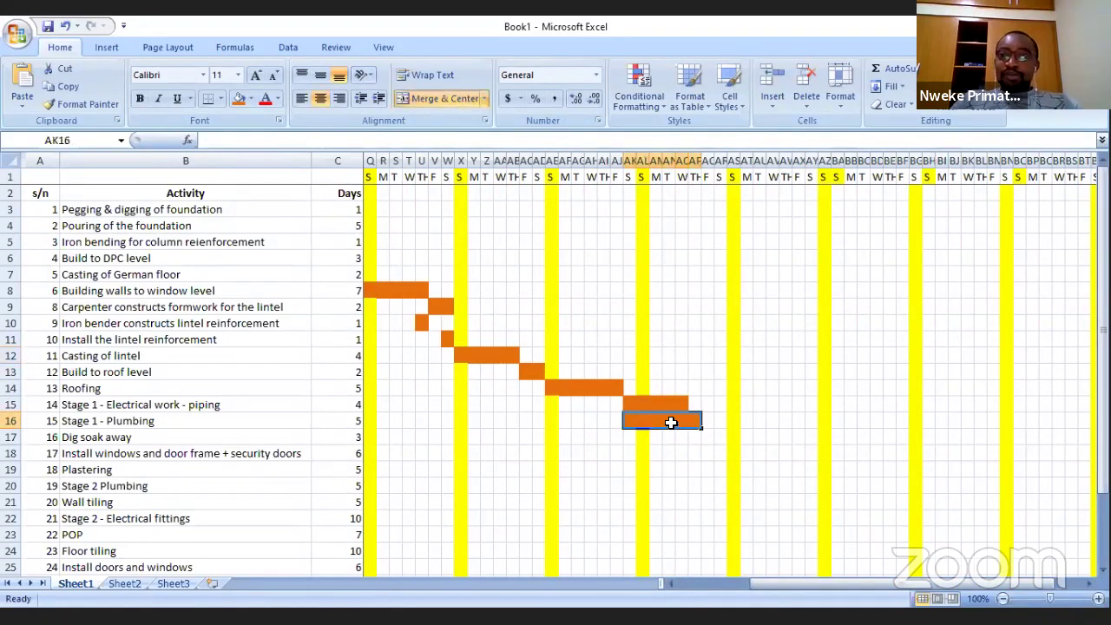
click(656, 406)
click(658, 425)
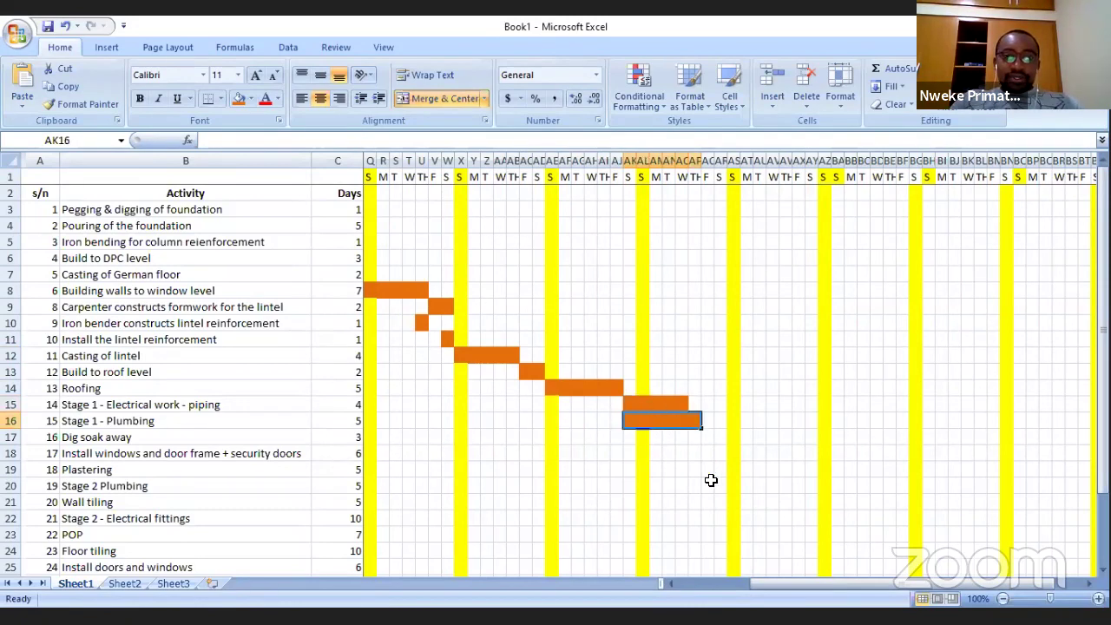
scroll(550, 426, right, 3)
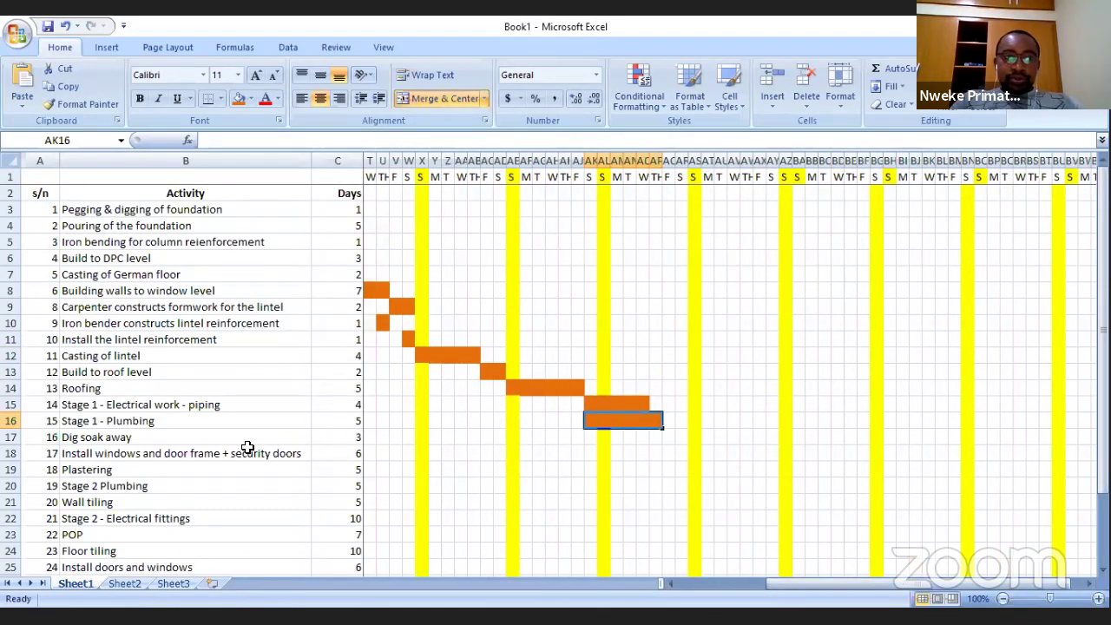
Step: Try placing the Dig soak away bar alongside the early foundation work by shading G17:I17 orange and merging the cells
click(128, 438)
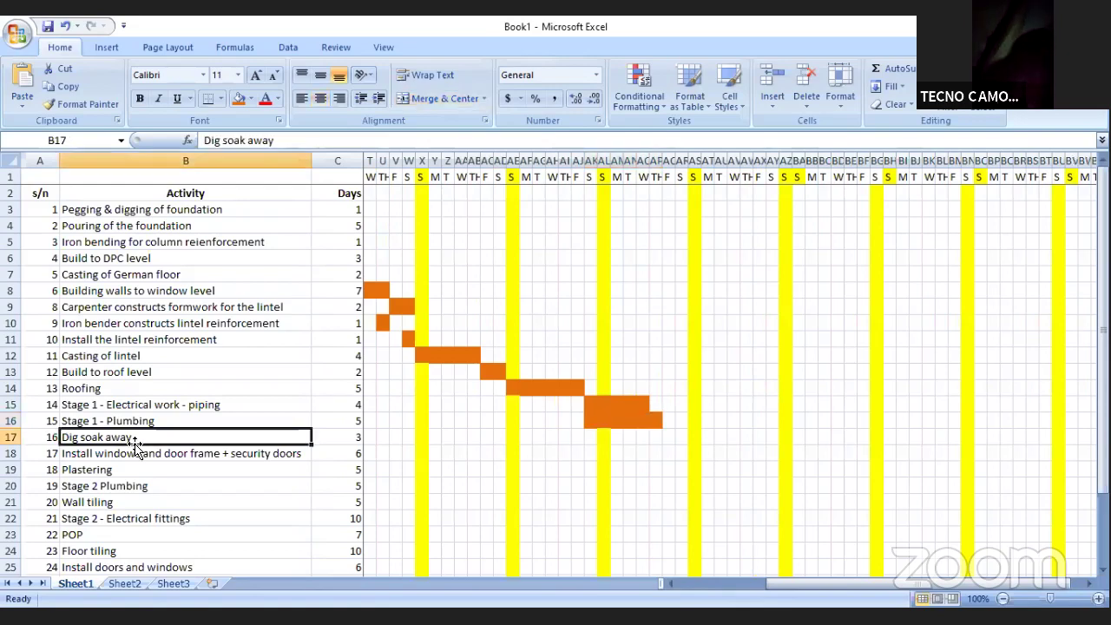
click(406, 437)
drag(922, 589, 853, 595)
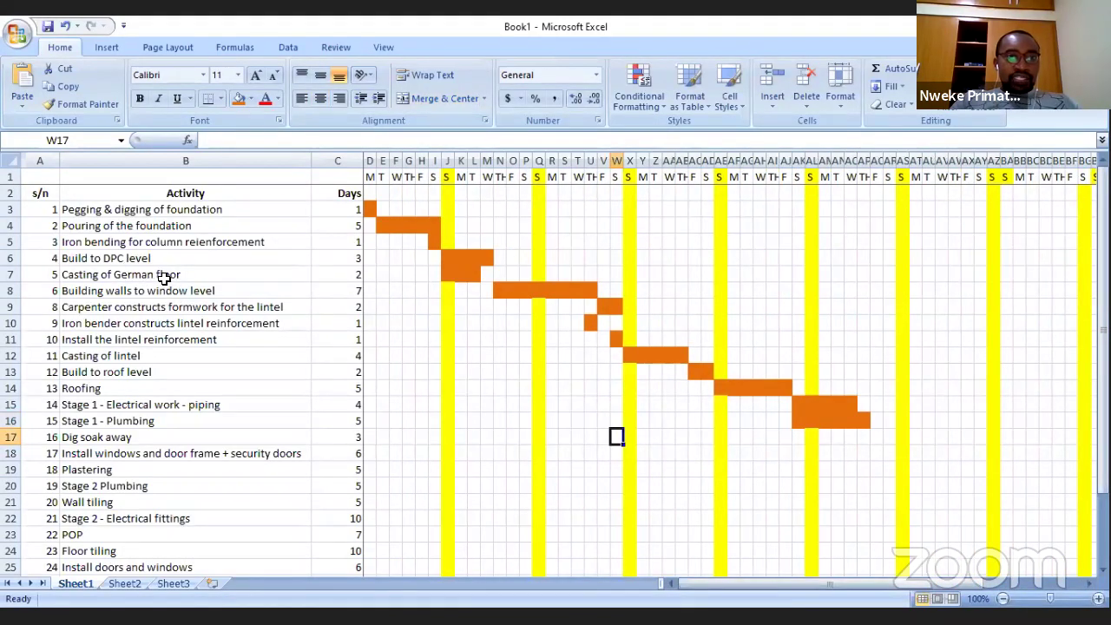
click(208, 278)
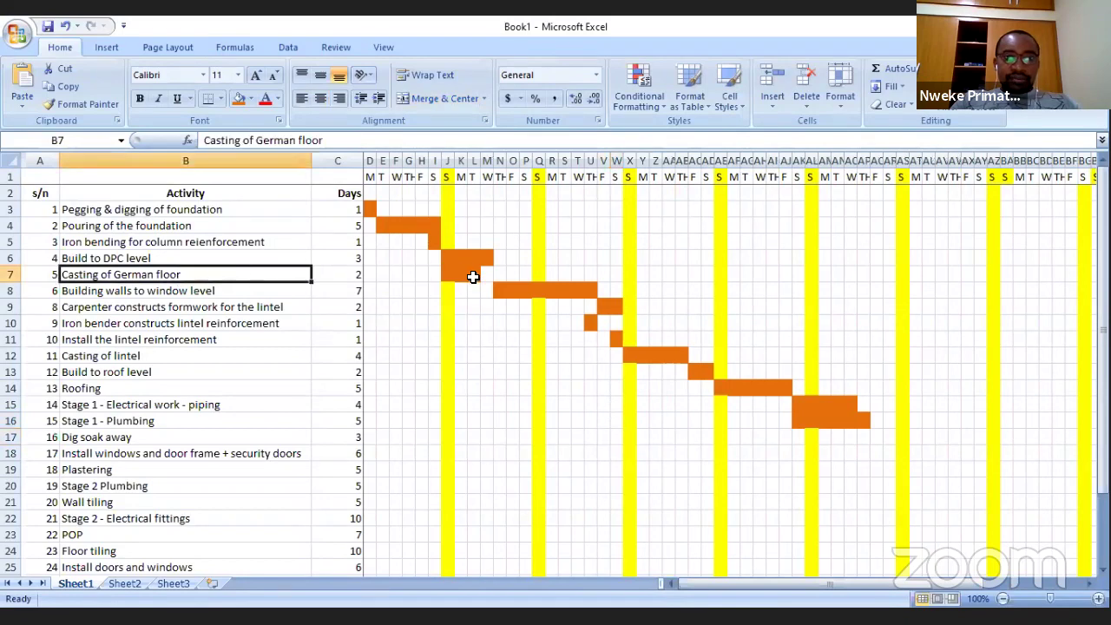
click(475, 276)
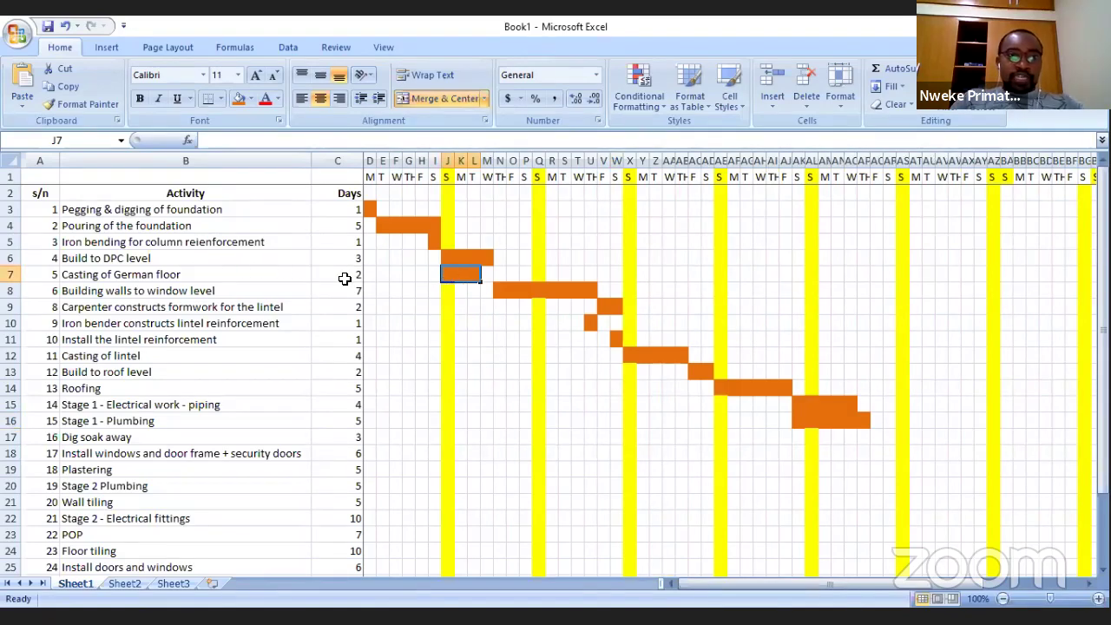
click(434, 274)
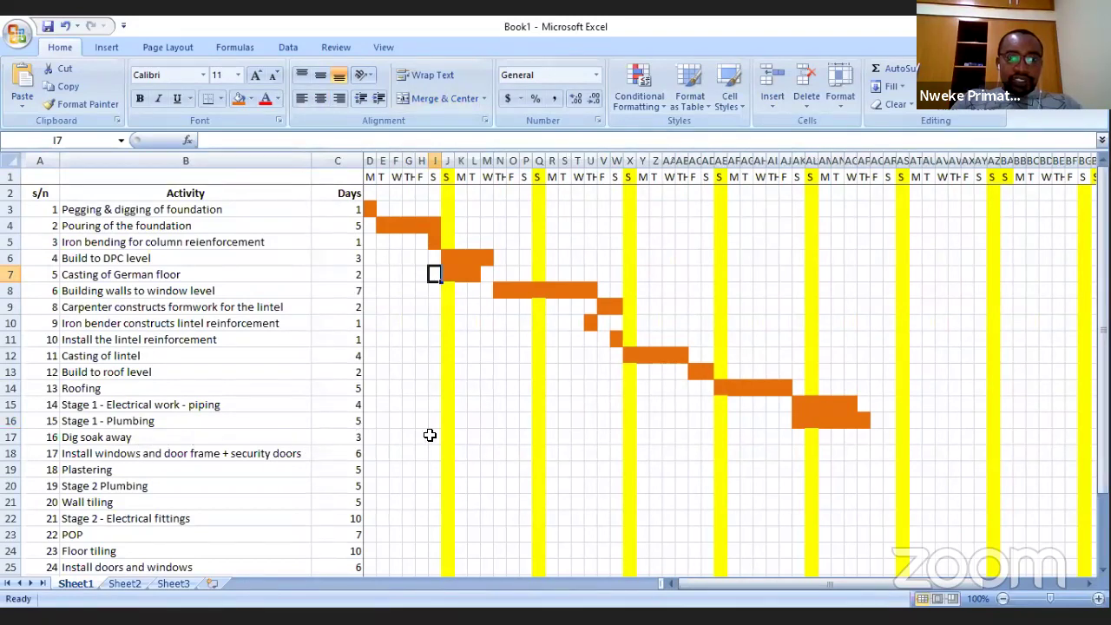
drag(433, 434, 407, 436)
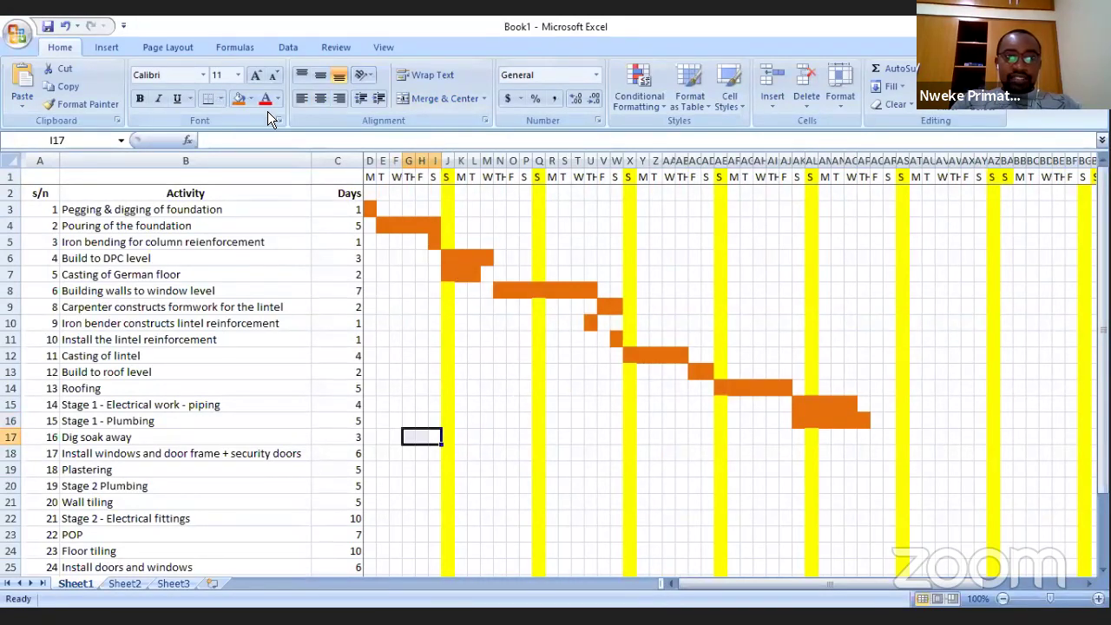
click(242, 94)
click(433, 94)
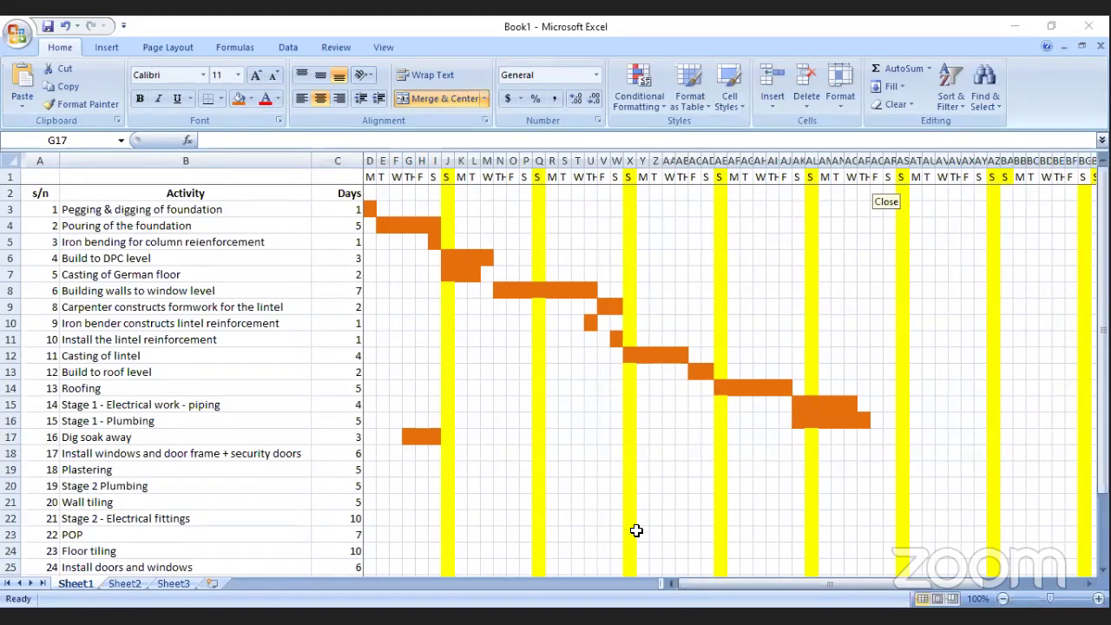
Step: Undo the merge and the orange shading of G17:I17 in the Dig soak away row
click(460, 431)
key(ctrl+z)
key(ctrl+z)
click(471, 436)
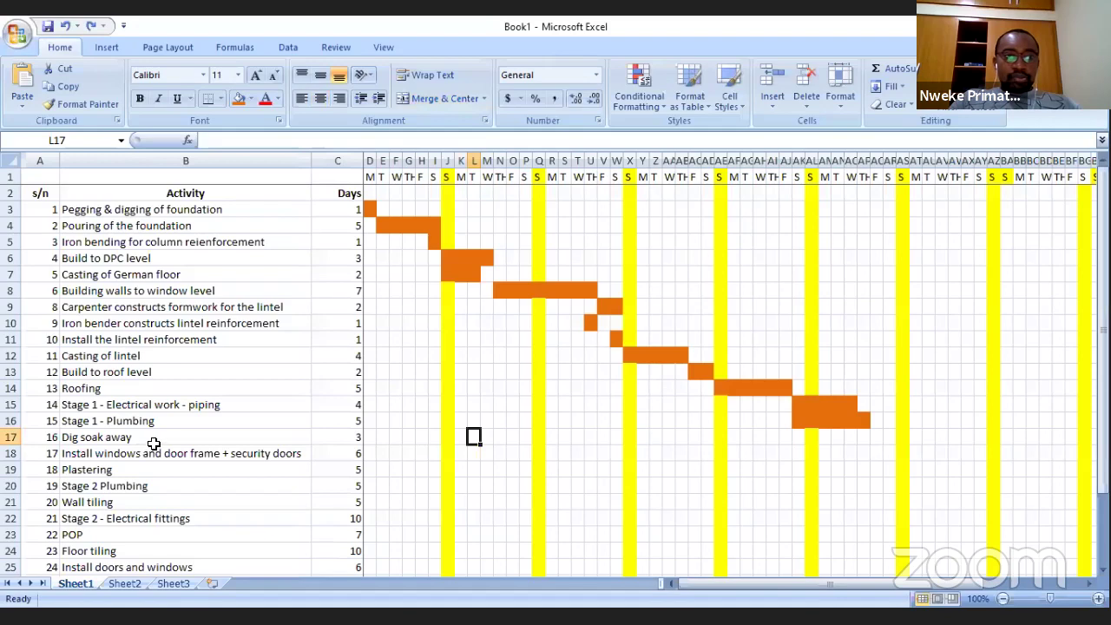
Step: Shade the Dig soak away duration cell C17 orange instead of giving the activity a bar
click(12, 437)
scroll(164, 465, down, 3)
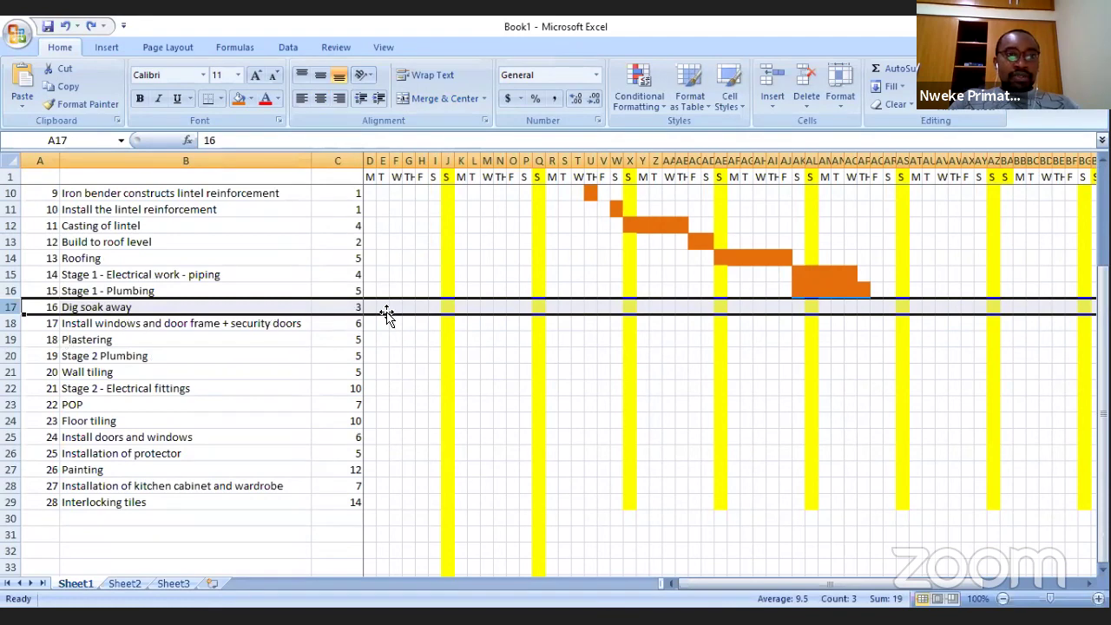
click(354, 307)
click(240, 97)
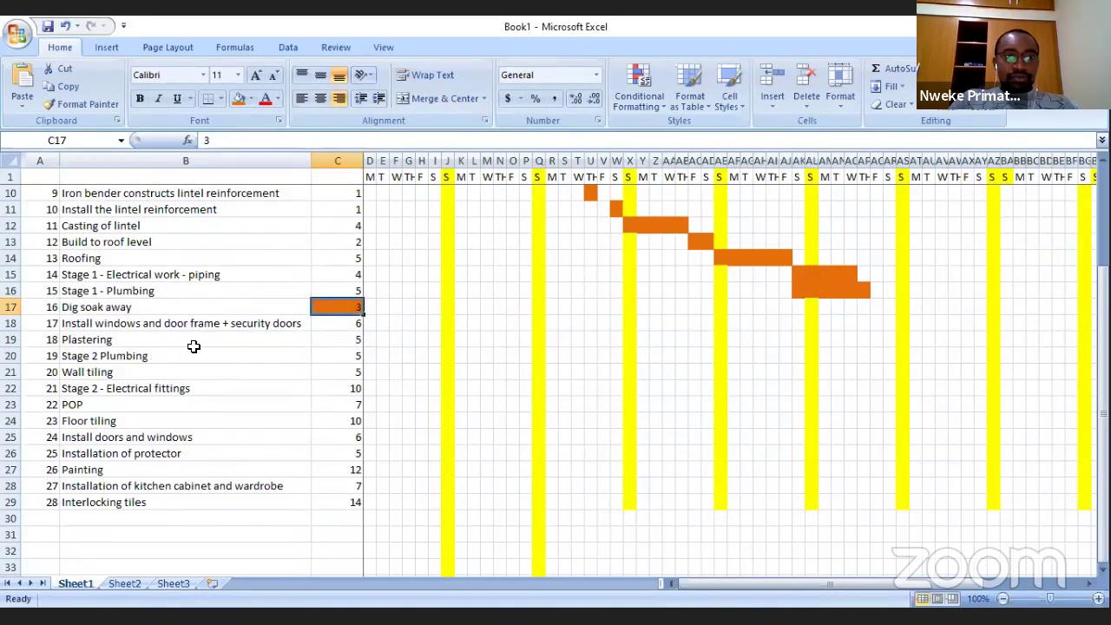
Step: Shade AK18:AQ18 orange and merge the cells as the bar for Install windows and door frame + security doors, starting right after Roofing
click(111, 323)
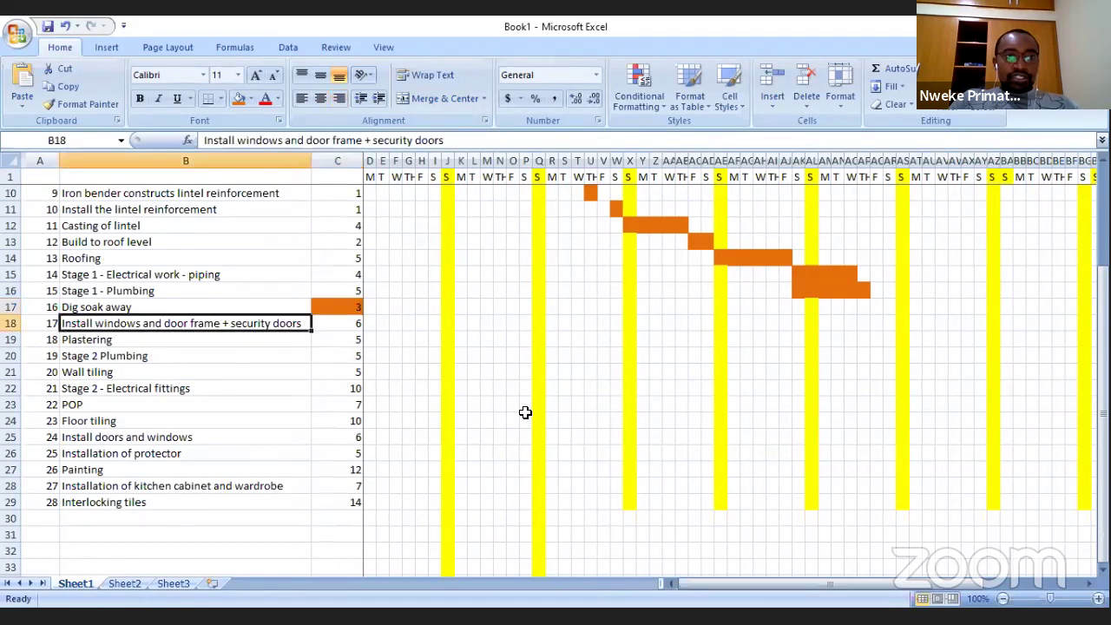
drag(894, 587, 980, 587)
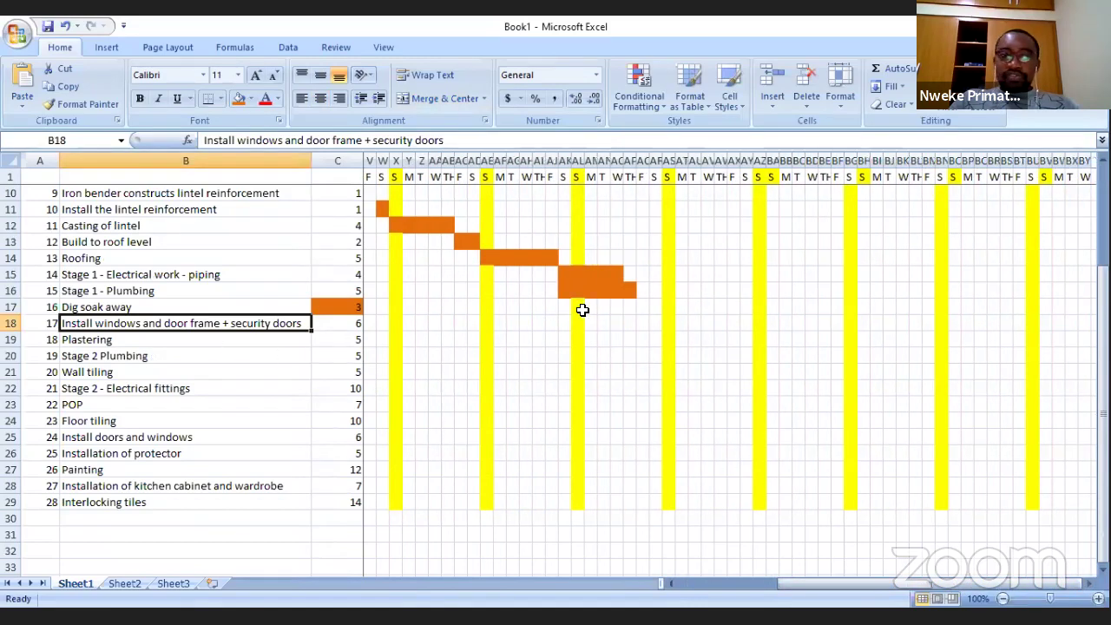
scroll(582, 310, up, 2)
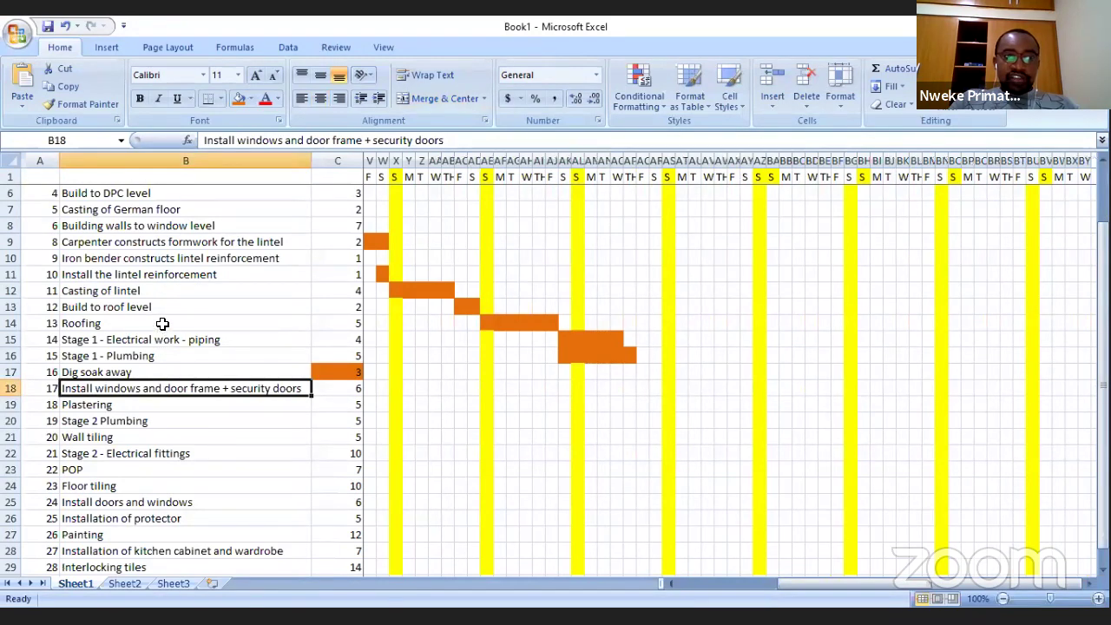
click(157, 321)
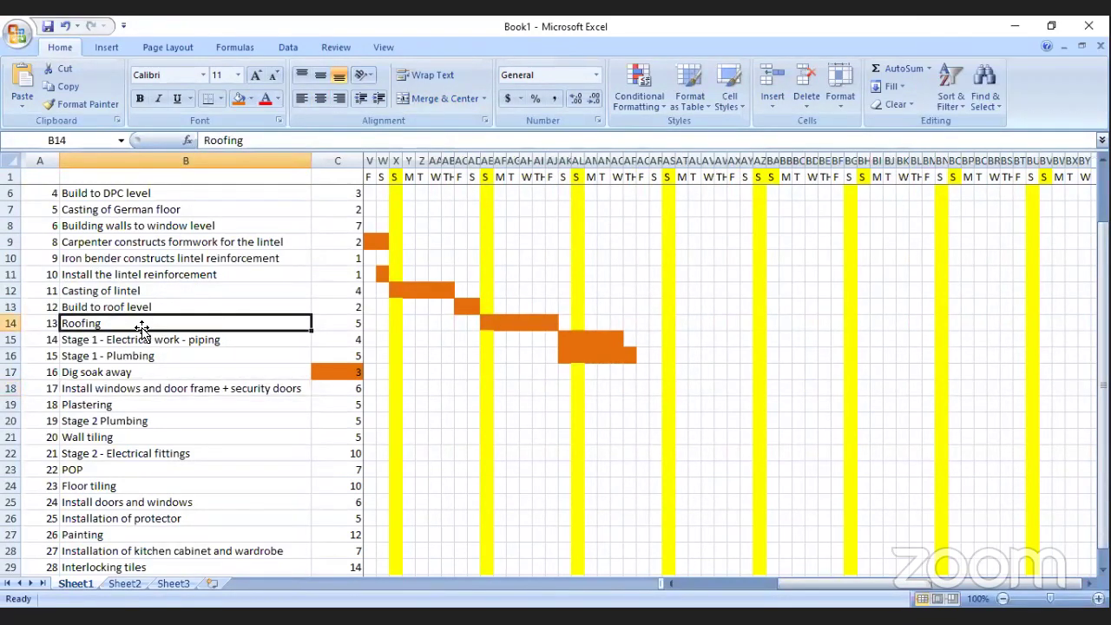
click(13, 322)
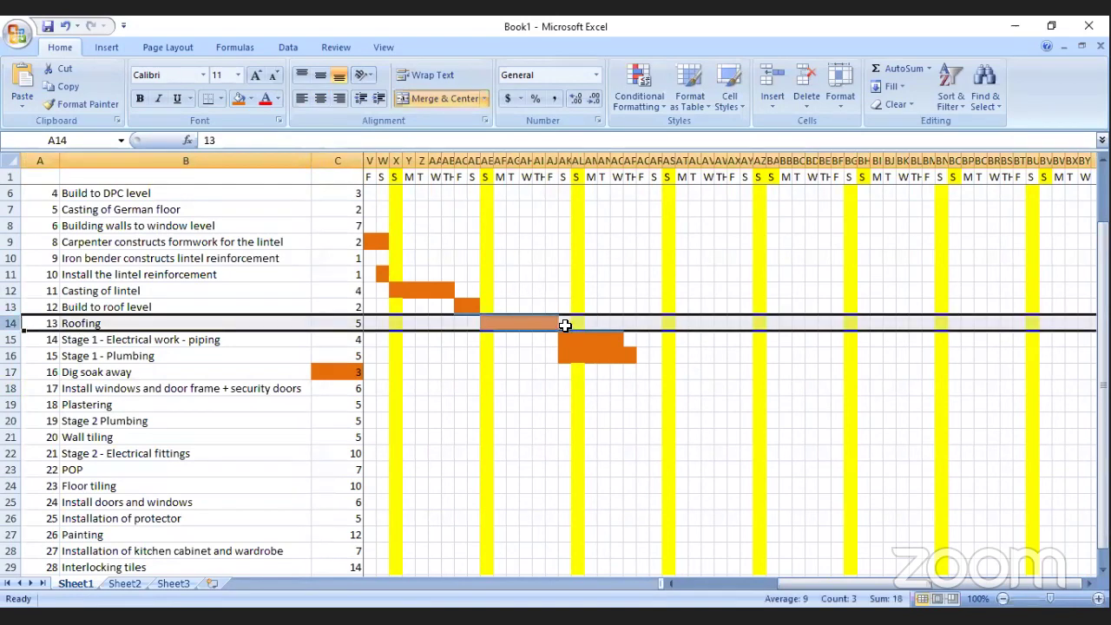
click(565, 324)
click(564, 392)
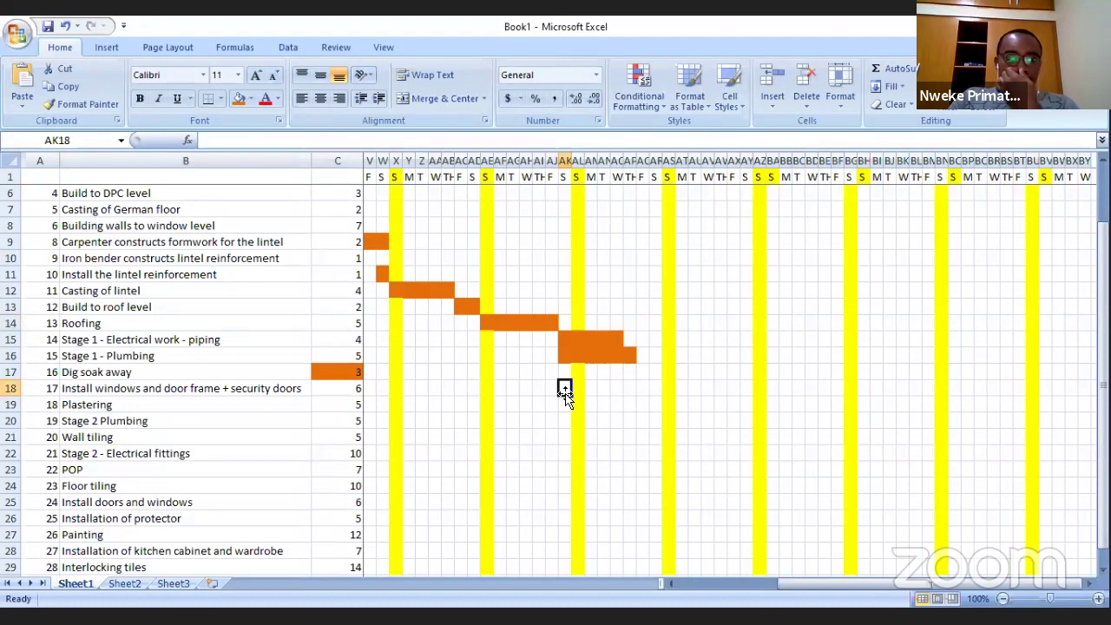
drag(564, 395, 650, 388)
click(243, 96)
click(459, 92)
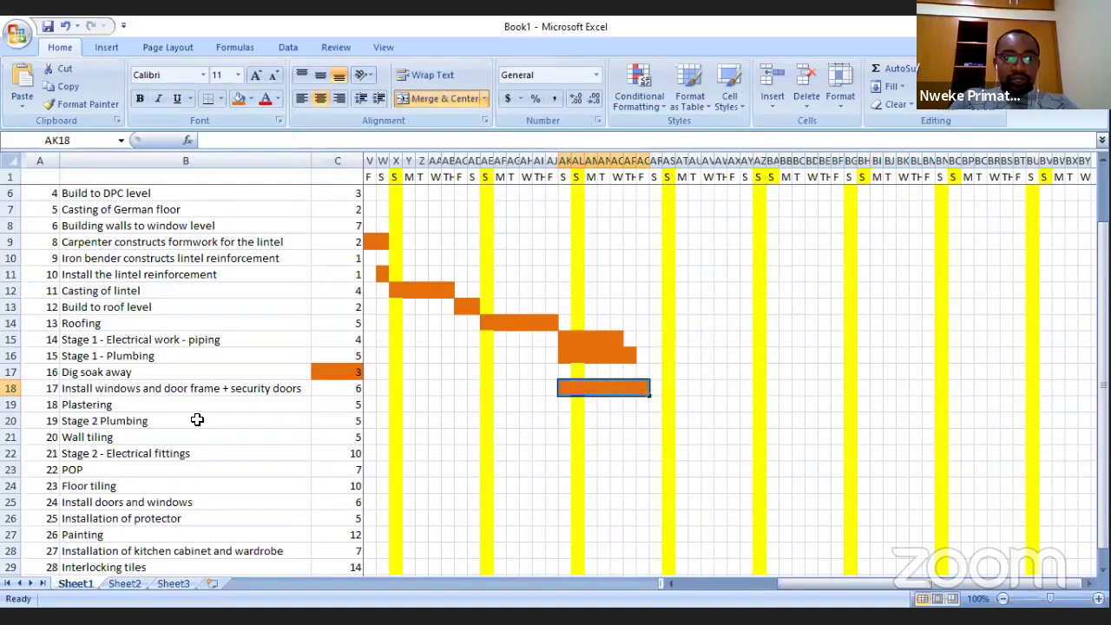
Step: Shade AR19:AW19 orange and merge the cells as the bar for Plastering
click(92, 405)
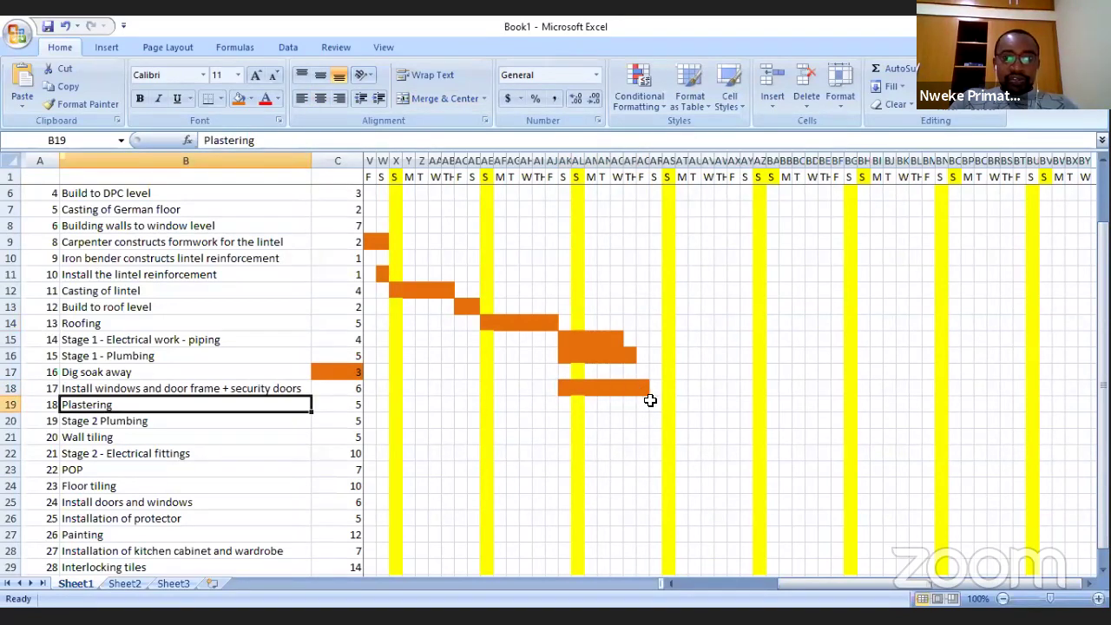
click(653, 405)
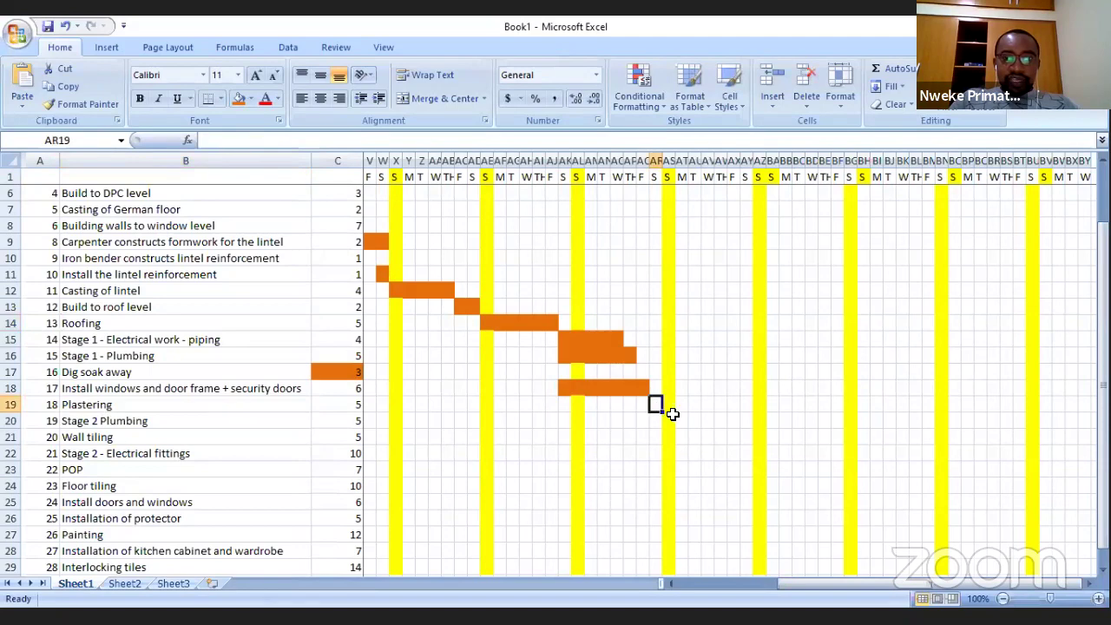
drag(659, 404, 725, 403)
click(238, 98)
click(443, 99)
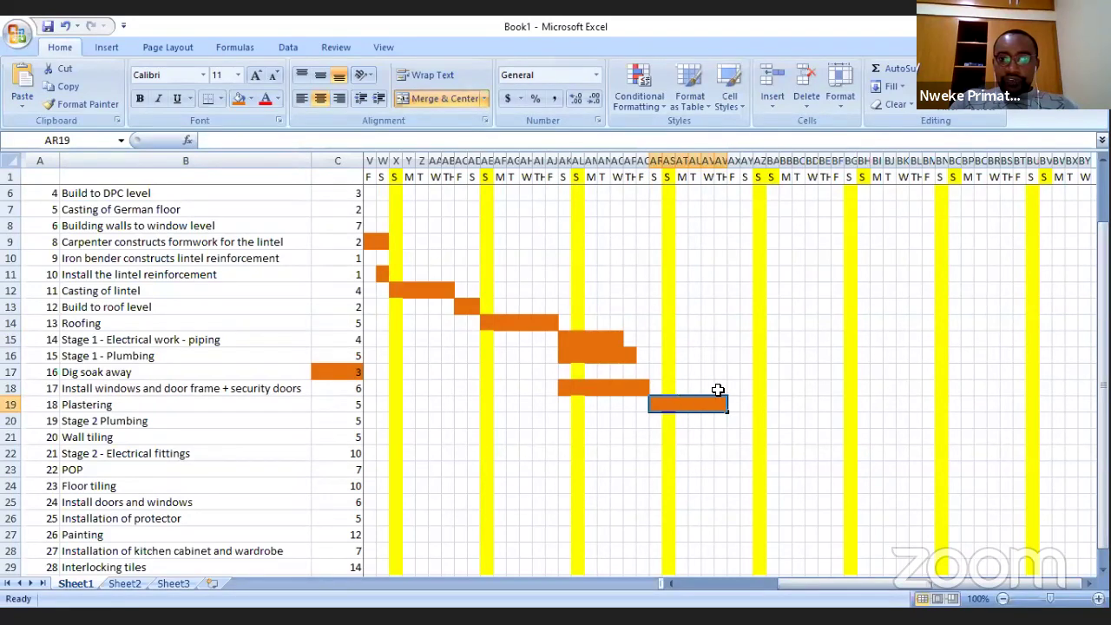
Step: Shade AR20:AW20 orange and merge the cells as the bar for Stage 2 Plumbing, parallel to Plastering
click(116, 421)
drag(890, 580, 925, 581)
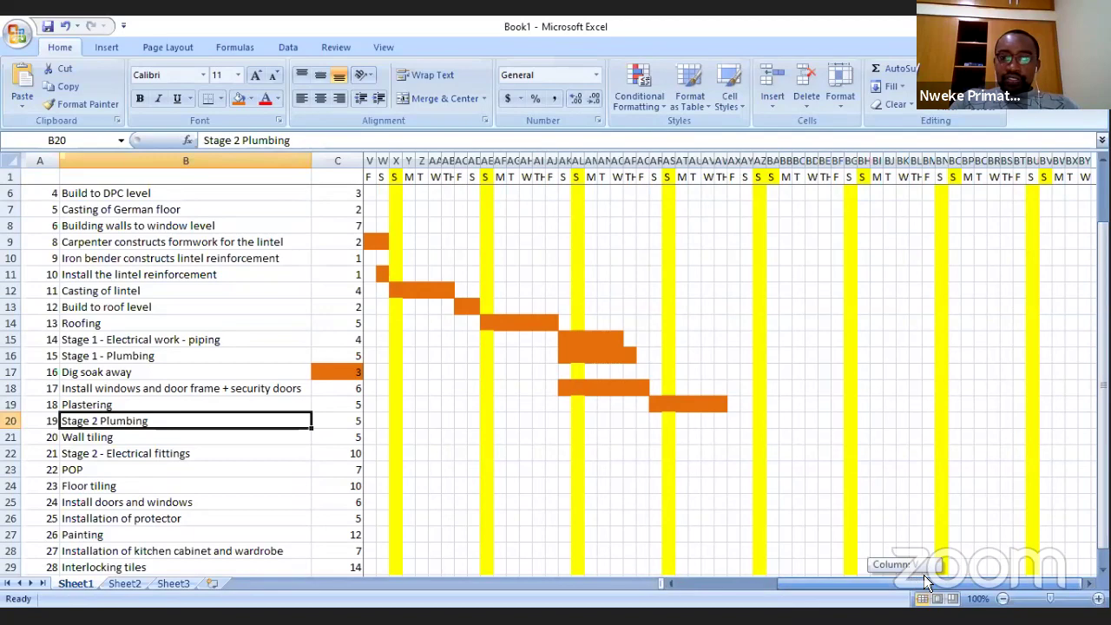
click(1090, 583)
drag(1091, 583, 1091, 583)
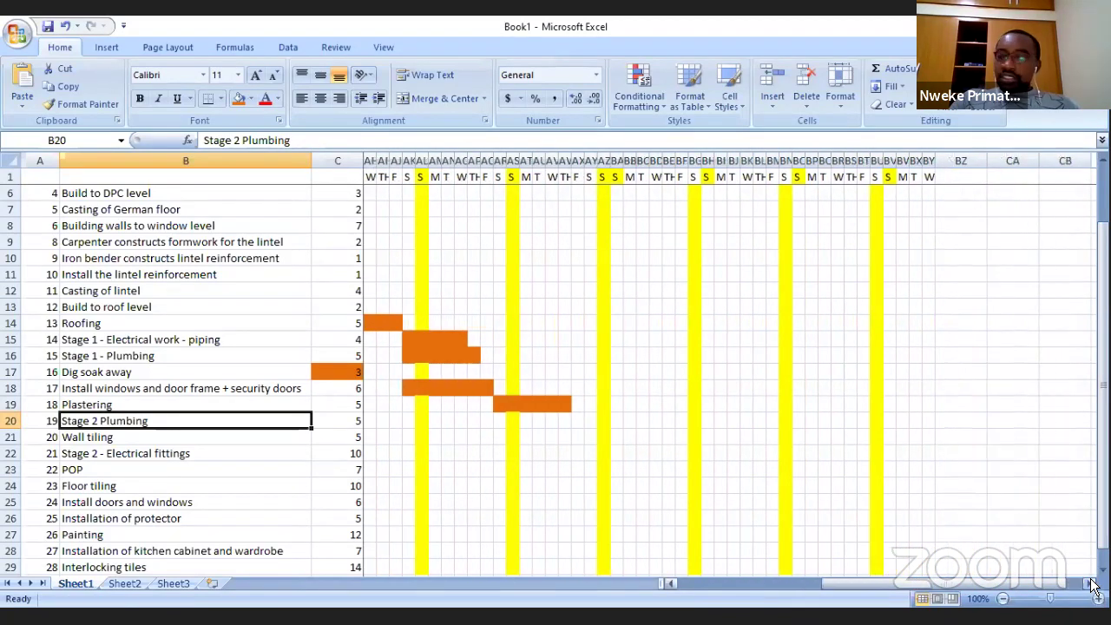
click(1091, 583)
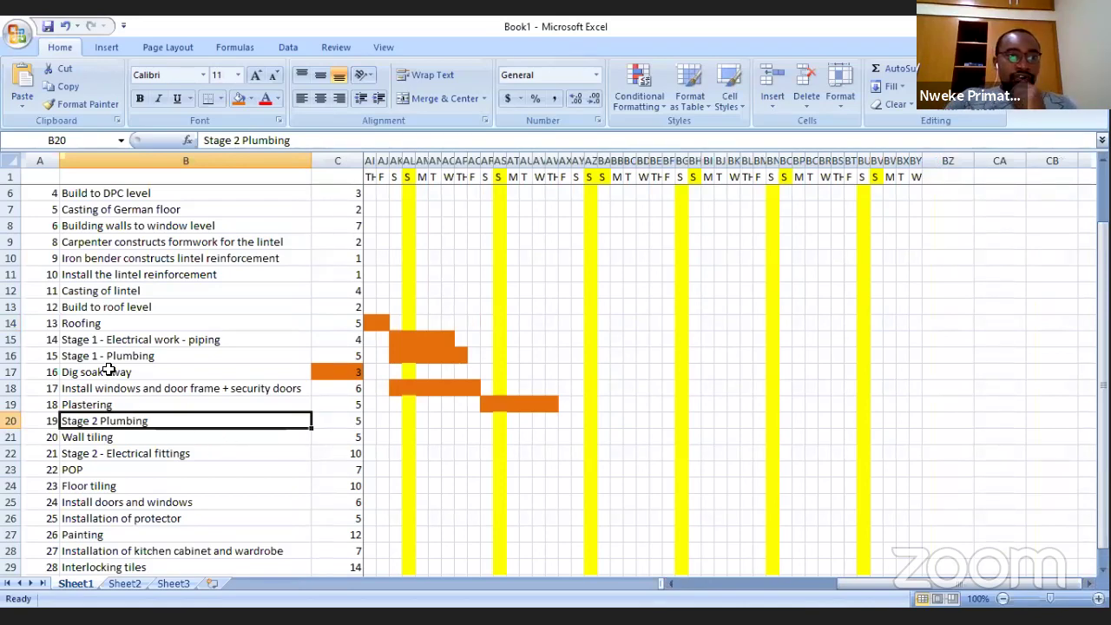
click(189, 391)
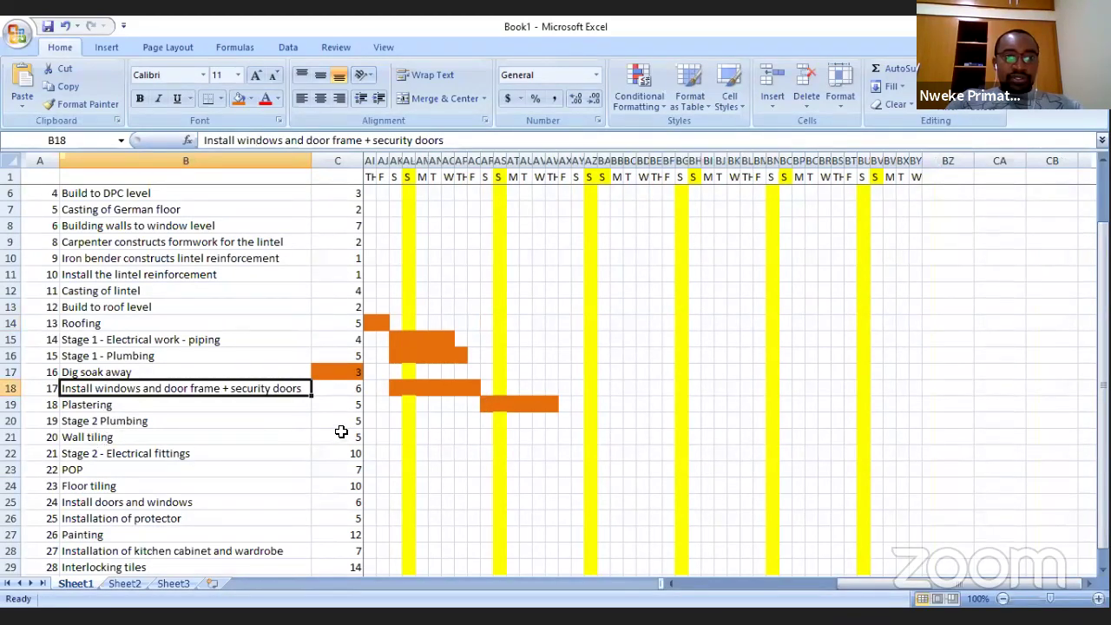
drag(500, 421, 551, 418)
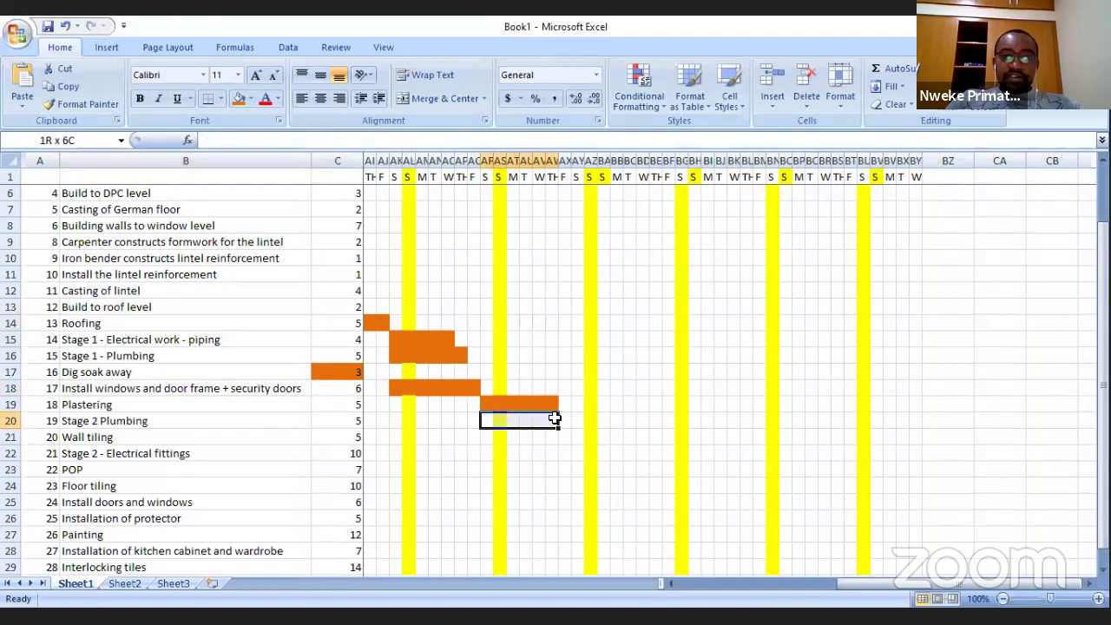
click(238, 95)
click(425, 98)
Step: Shade AX21:BC21 orange and merge the cells as the bar for Wall tiling, starting right after Plastering
click(86, 443)
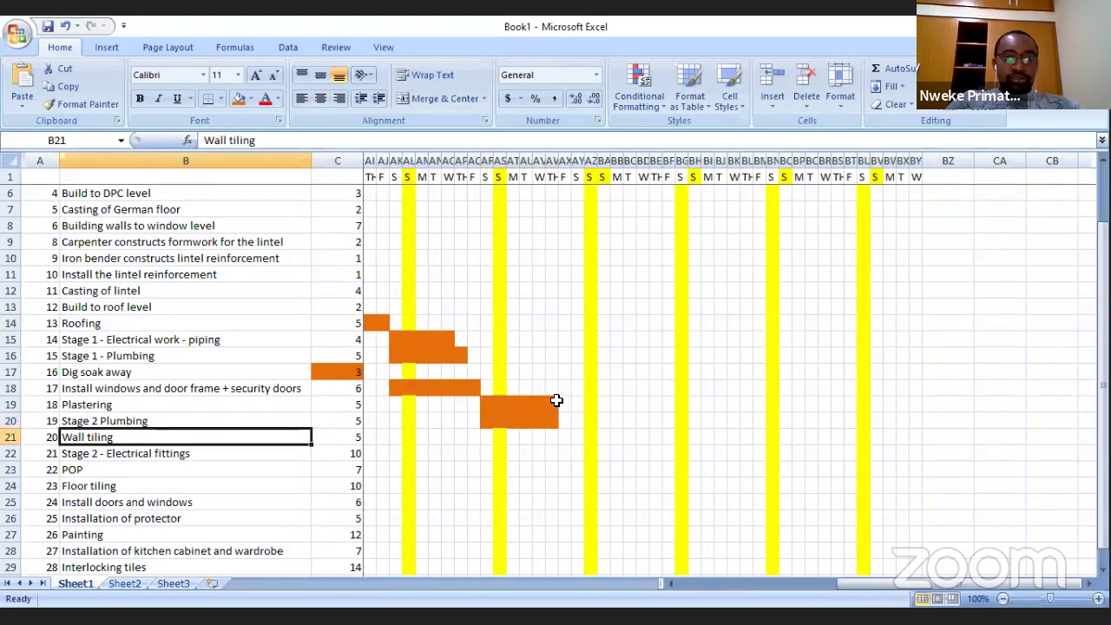
click(565, 440)
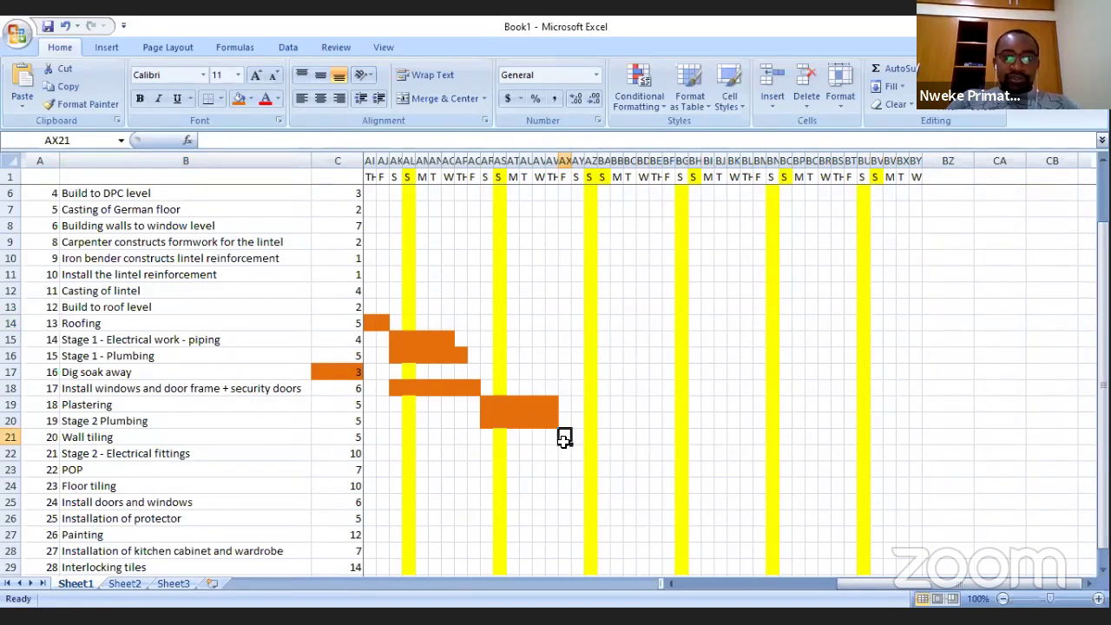
drag(568, 439, 632, 437)
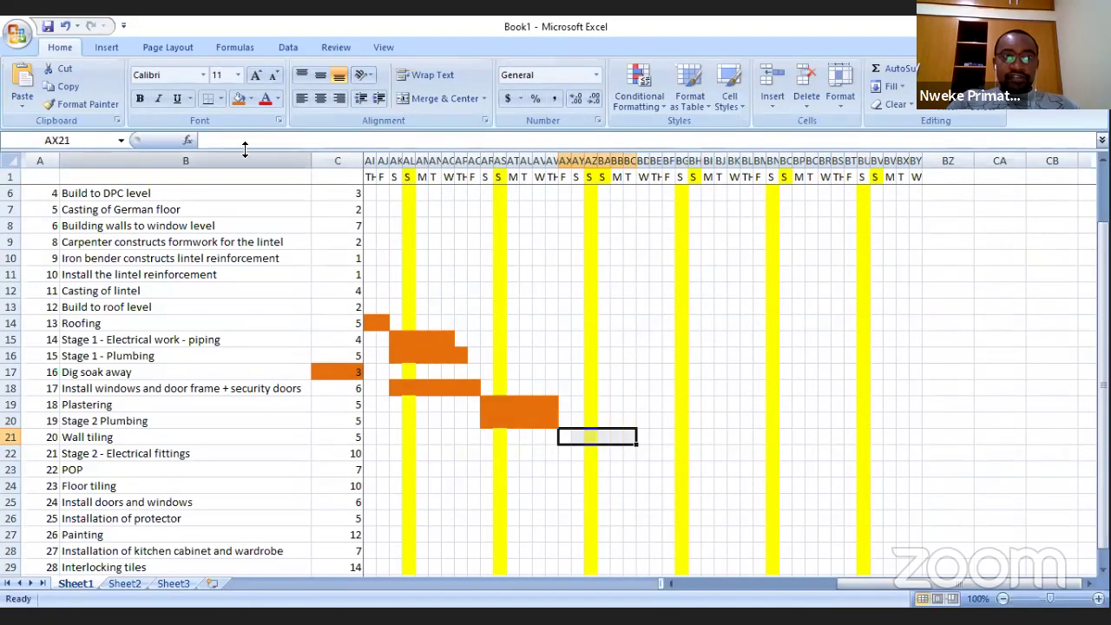
click(238, 98)
click(446, 99)
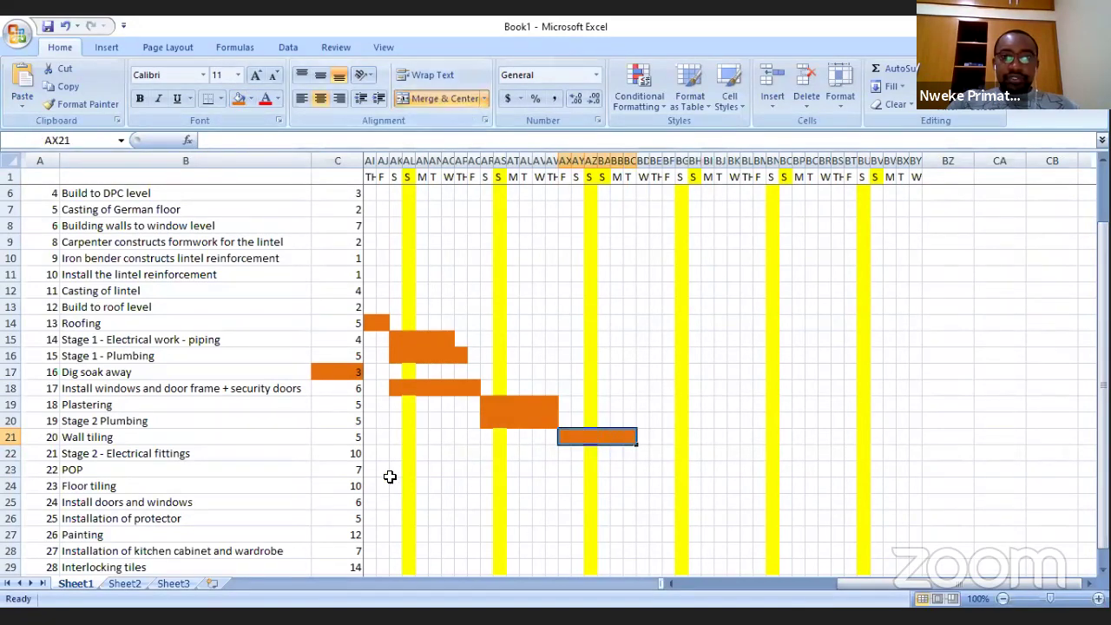
Step: Shade AX22:BI22 orange and merge the cells as the bar for Stage 2 - Electrical fittings, starting right after Plastering
scroll(894, 572, left, 1)
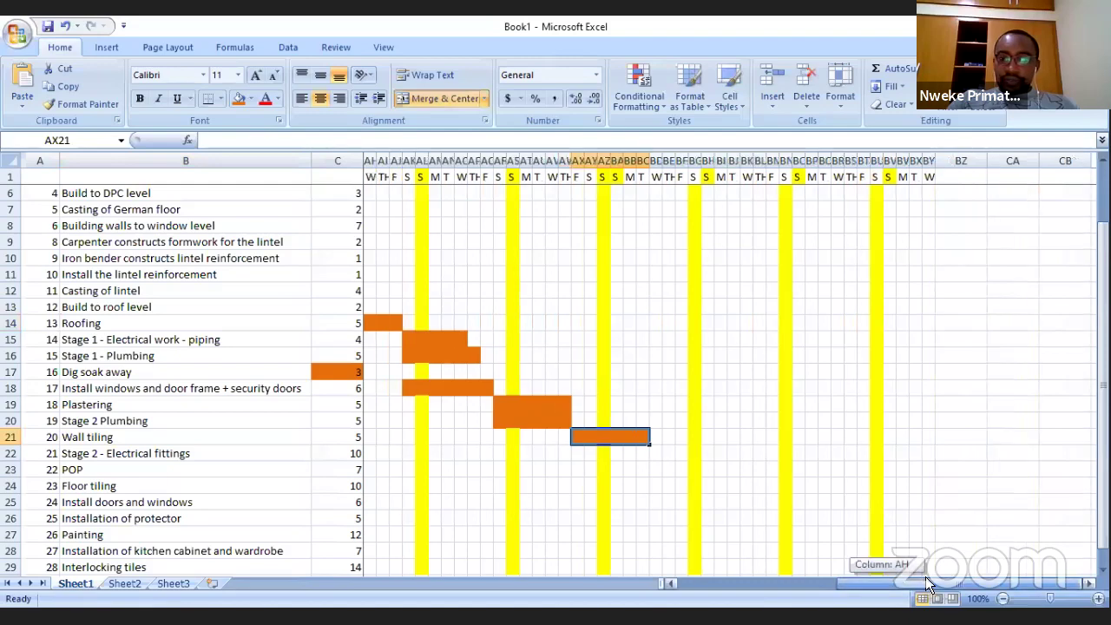
click(1090, 585)
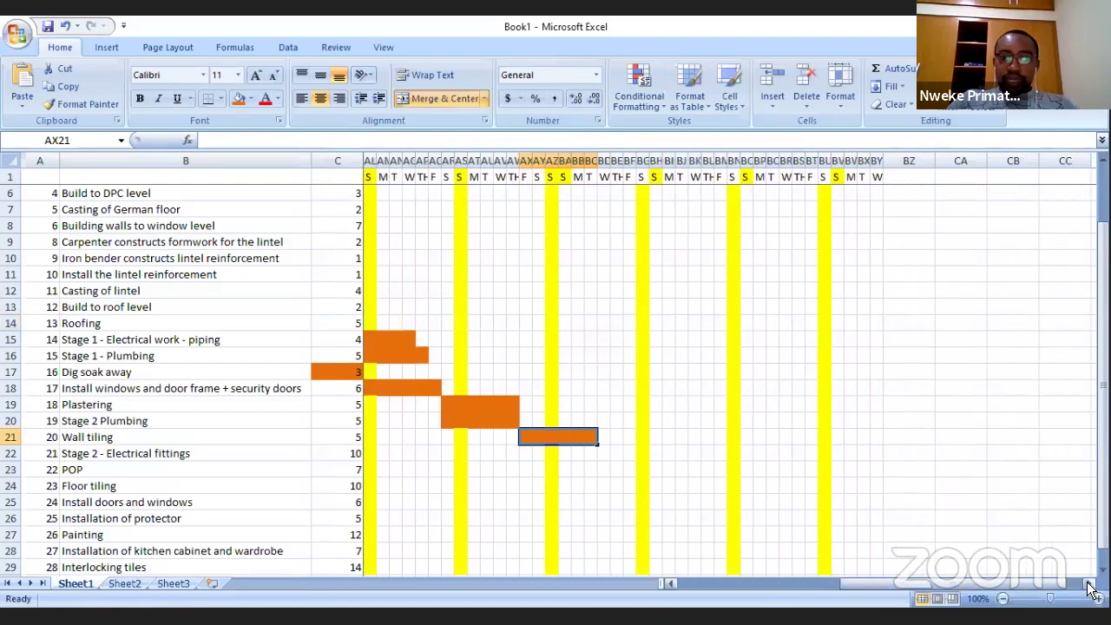
click(1090, 585)
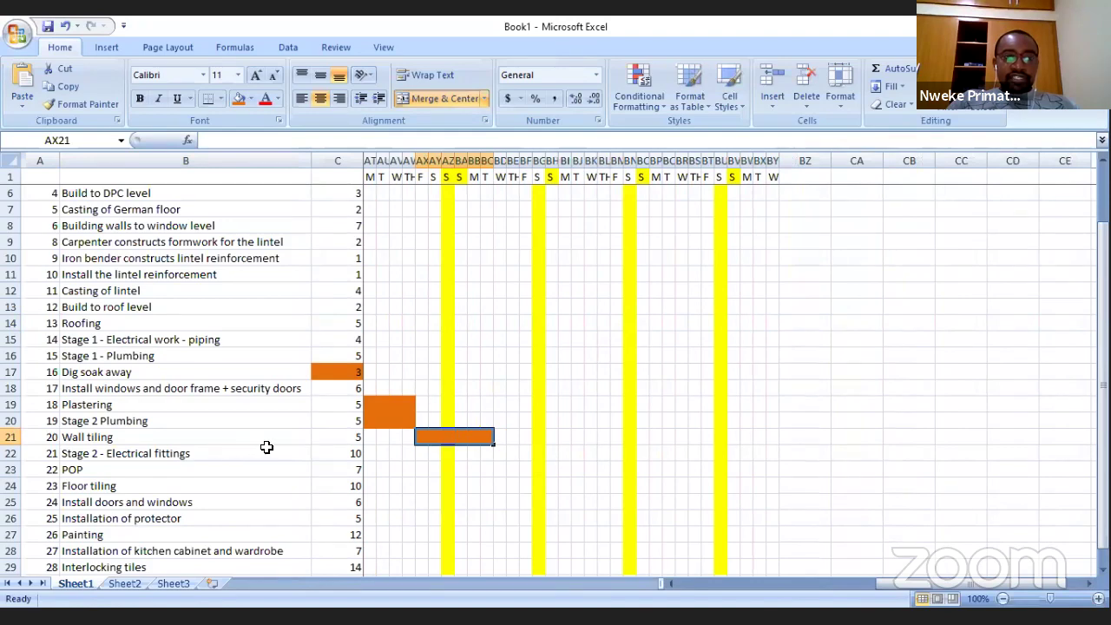
click(118, 457)
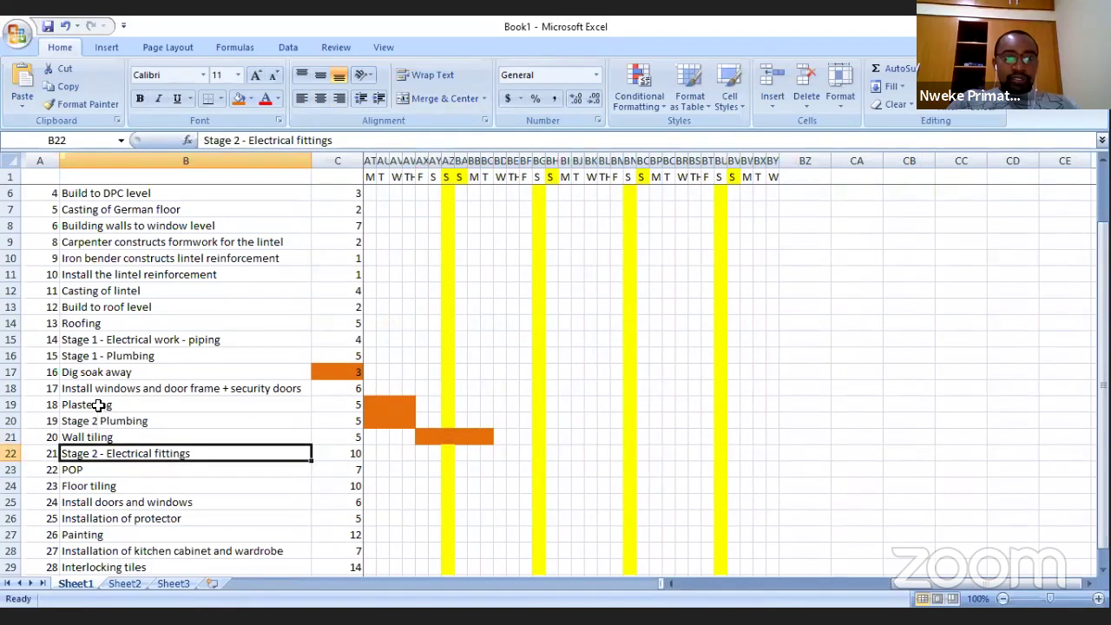
click(99, 405)
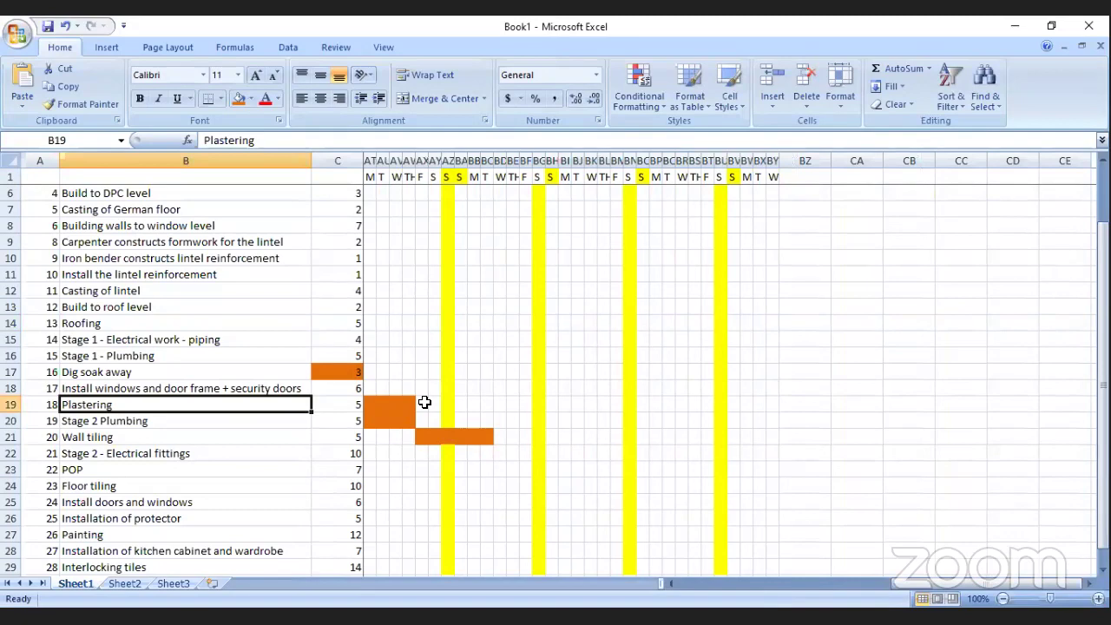
drag(426, 415, 485, 473)
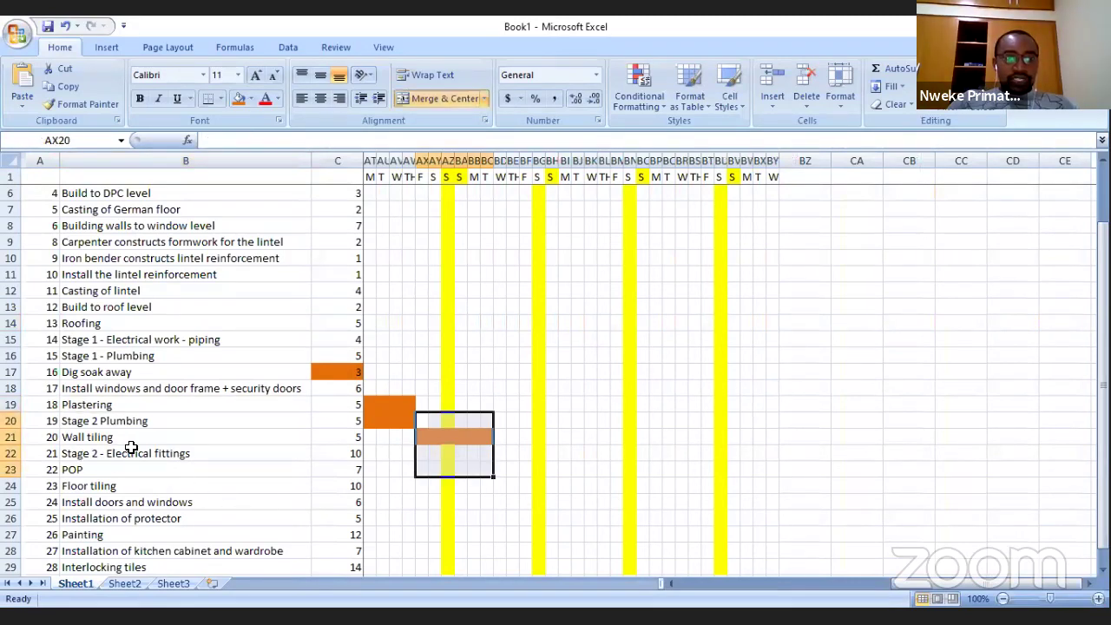
click(425, 453)
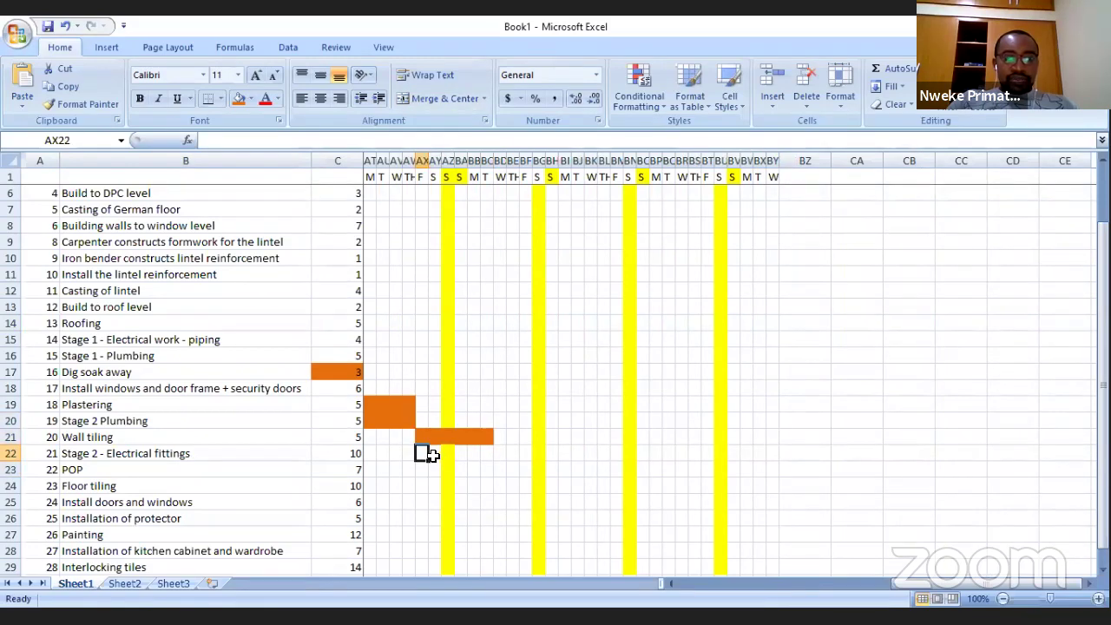
drag(431, 453, 568, 453)
click(238, 101)
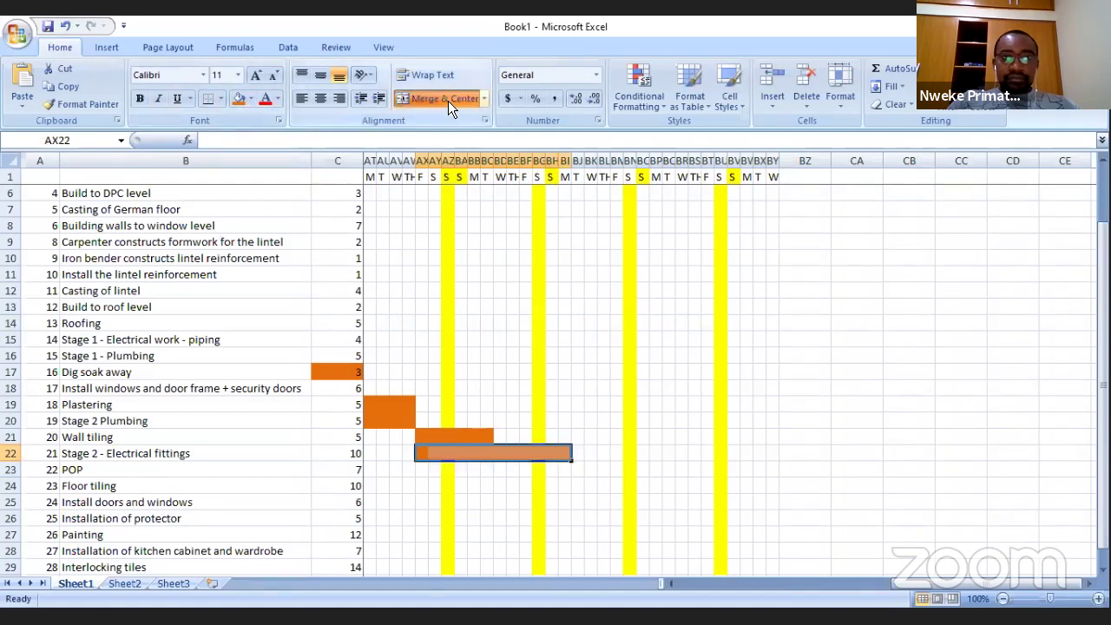
click(440, 98)
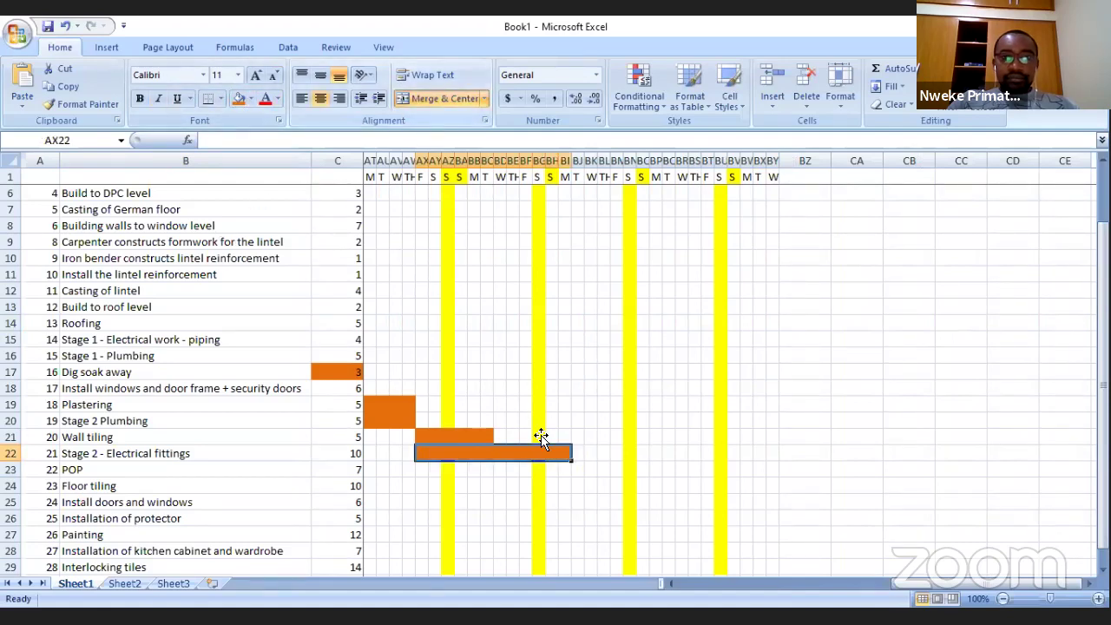
Step: Shade BB23:BI23 orange and merge the cells as the bar for POP, ending together with the Stage 2 electrical fittings bar
click(75, 469)
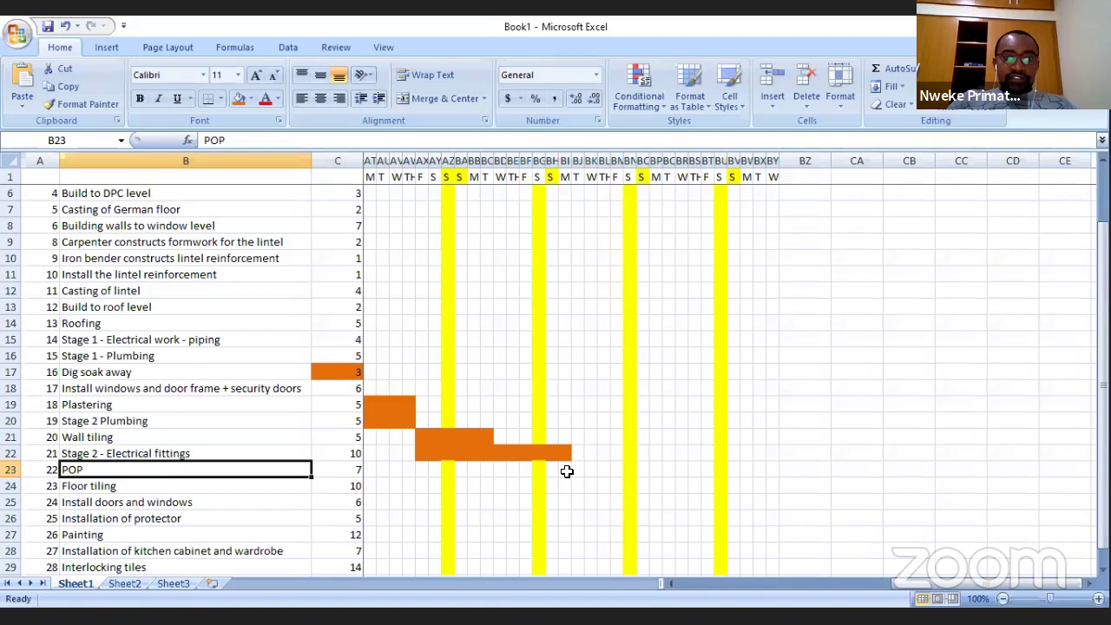
drag(565, 472, 469, 466)
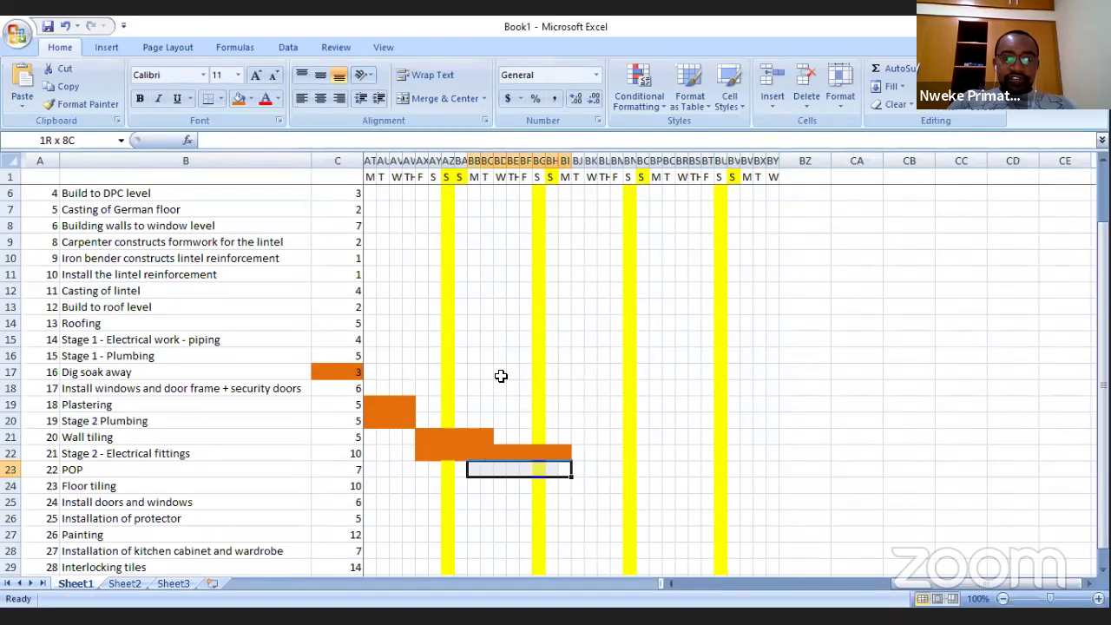
click(237, 97)
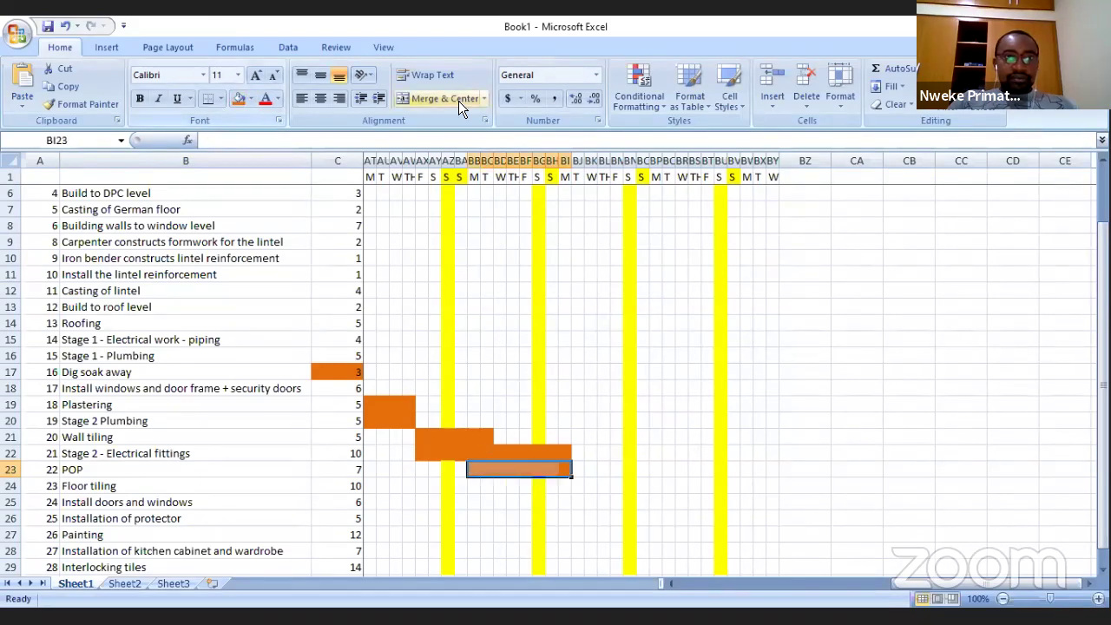
Step: Narrow the blank columns from BZ through DL to roughly day-cell width to make room for more days after the existing calendar
click(117, 487)
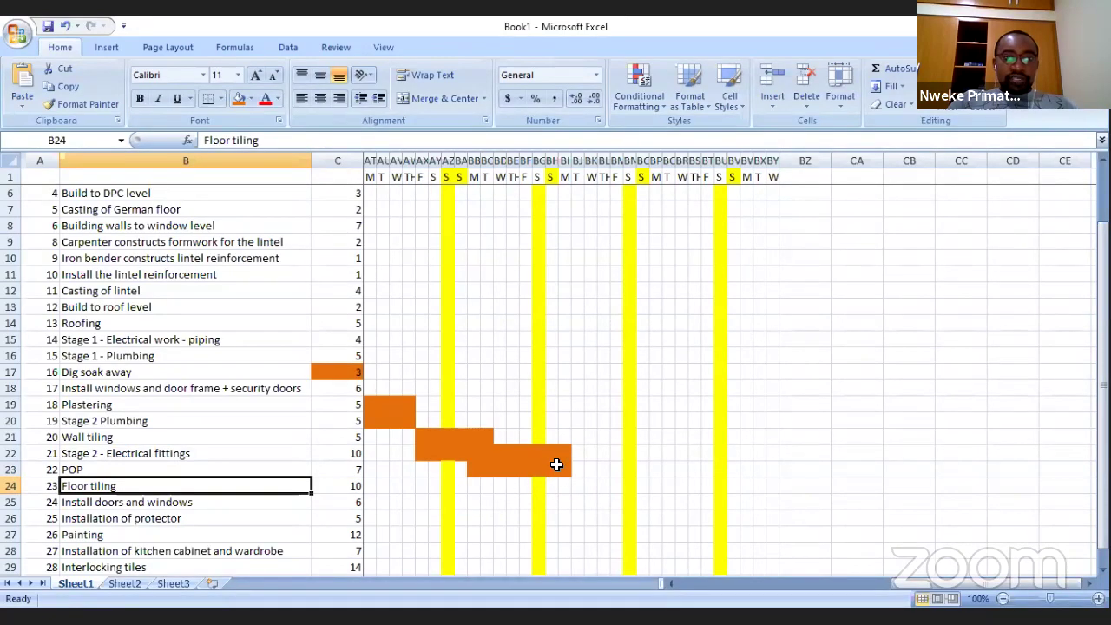
click(578, 485)
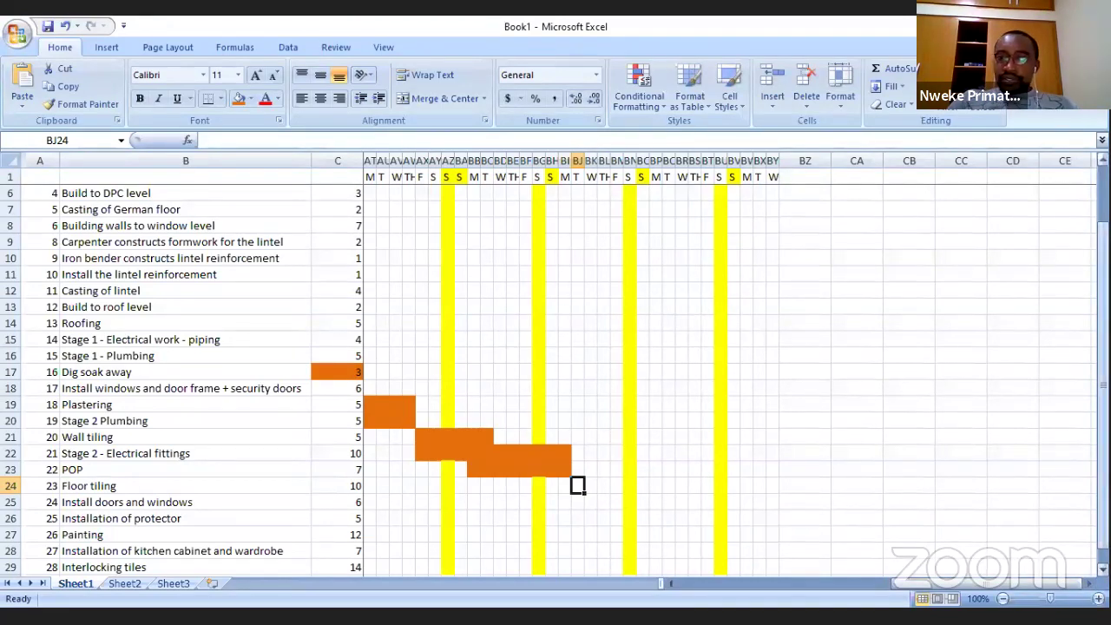
scroll(520, 388, up, 2)
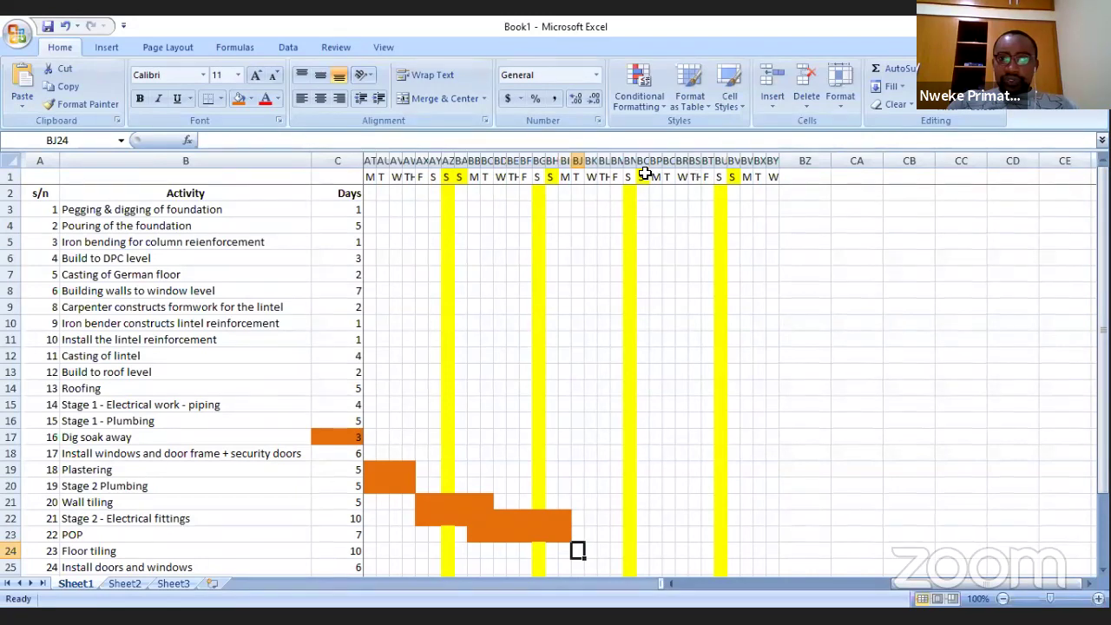
drag(642, 176, 728, 180)
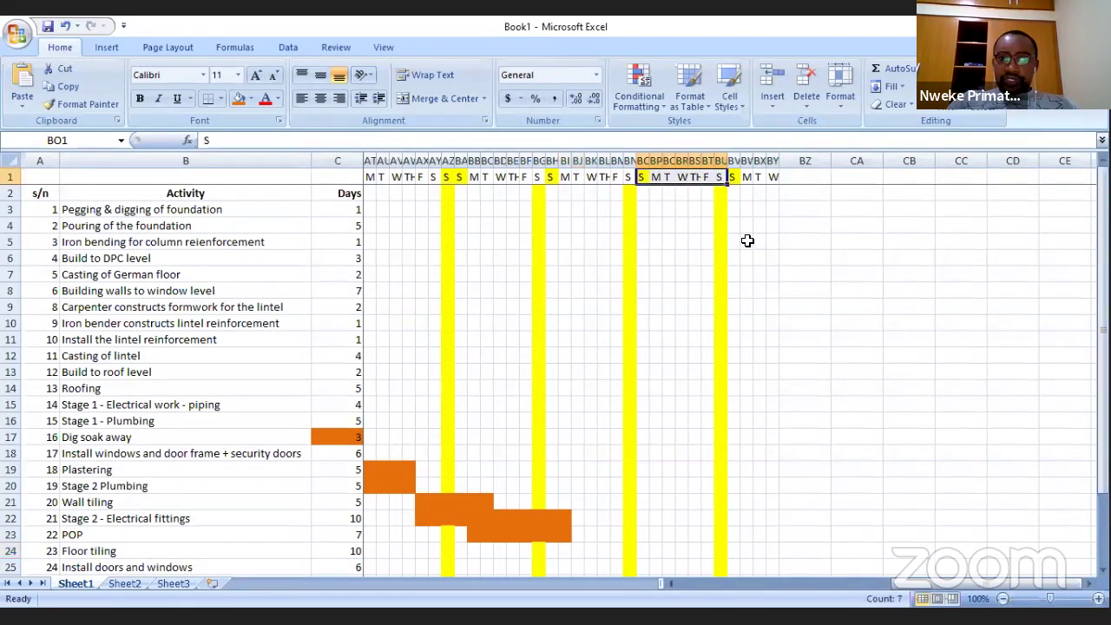
click(1091, 583)
drag(1090, 583, 1073, 573)
mouse_move(568, 161)
mouse_down()
mouse_move(665, 156)
mouse_move(582, 160)
mouse_up()
key(shift+Right)
key(shift+Right)
key(shift+Right)
key(shift+Right)
key(shift+Right)
key(shift+Right)
key(shift+Right)
key(shift+Right)
key(shift+Right)
key(shift+Right)
key(shift+Right)
key(shift+Right)
key(shift+Right)
key(shift+Right)
key(shift+Right)
key(shift+Right)
key(shift+Right)
key(shift+Right)
key(shift+Right)
key(shift+Right)
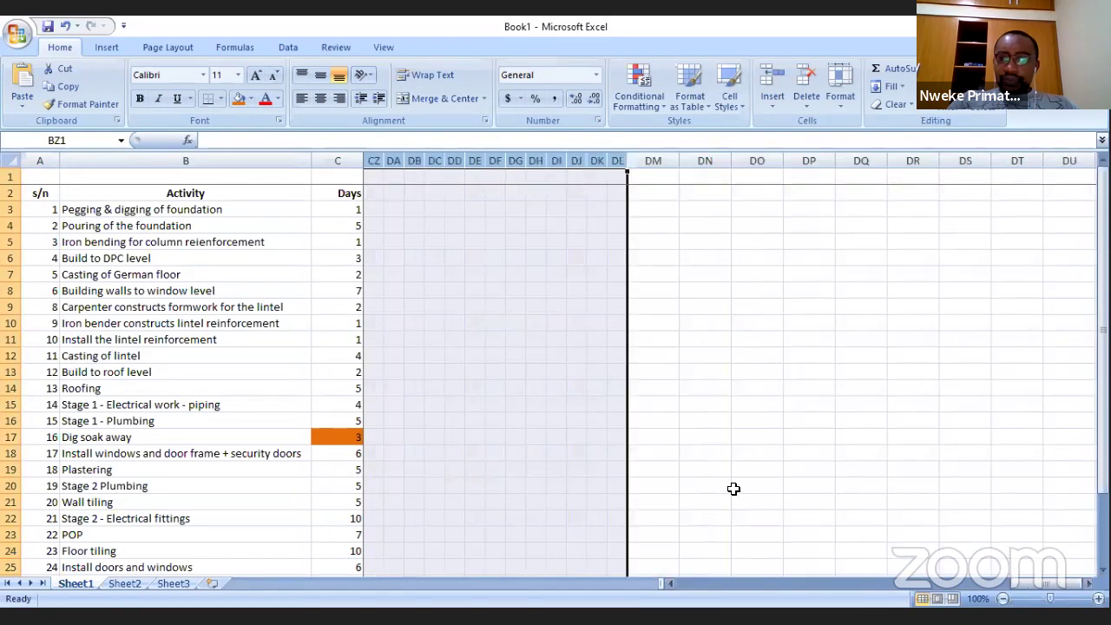
drag(1014, 586, 868, 600)
drag(680, 162, 677, 164)
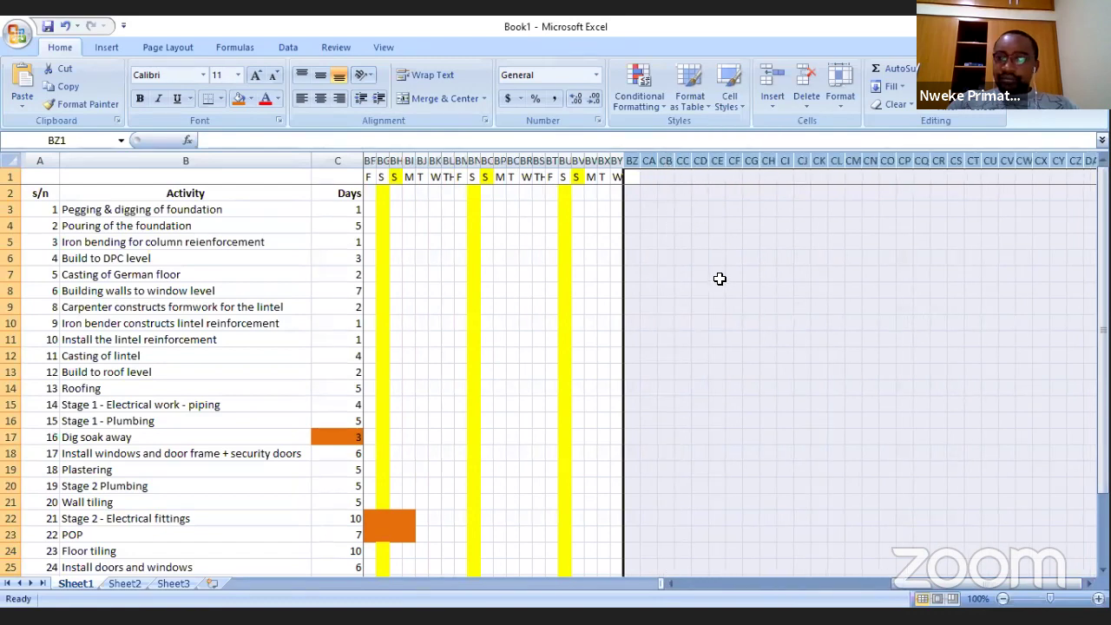
click(662, 194)
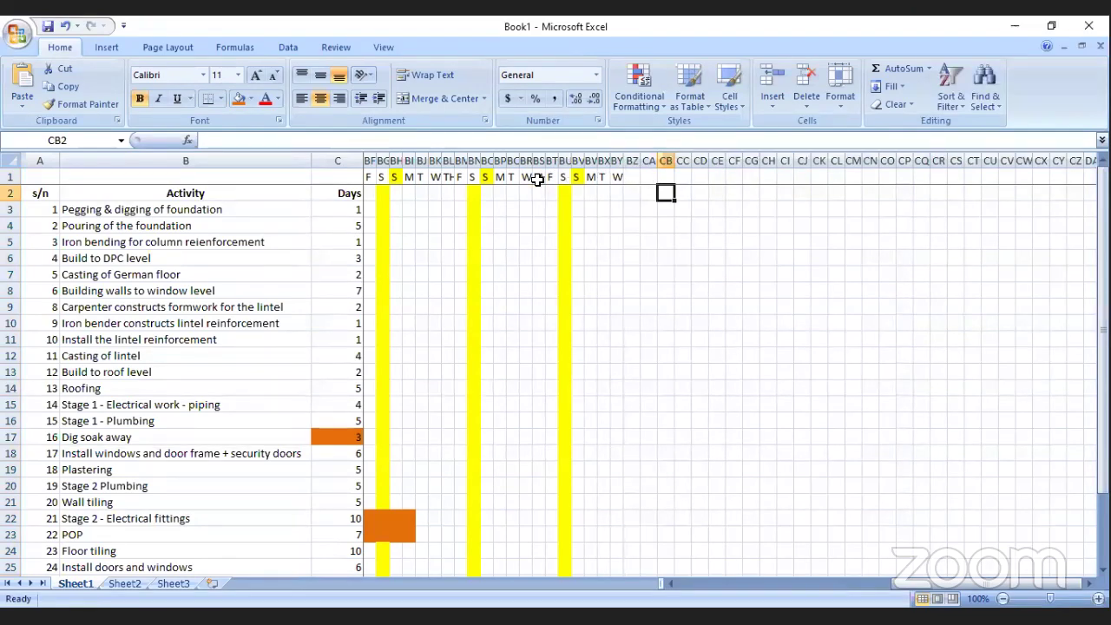
Step: Extend the weekday letters in row 1 from the existing BO1 sequence through DS1
drag(486, 177, 760, 178)
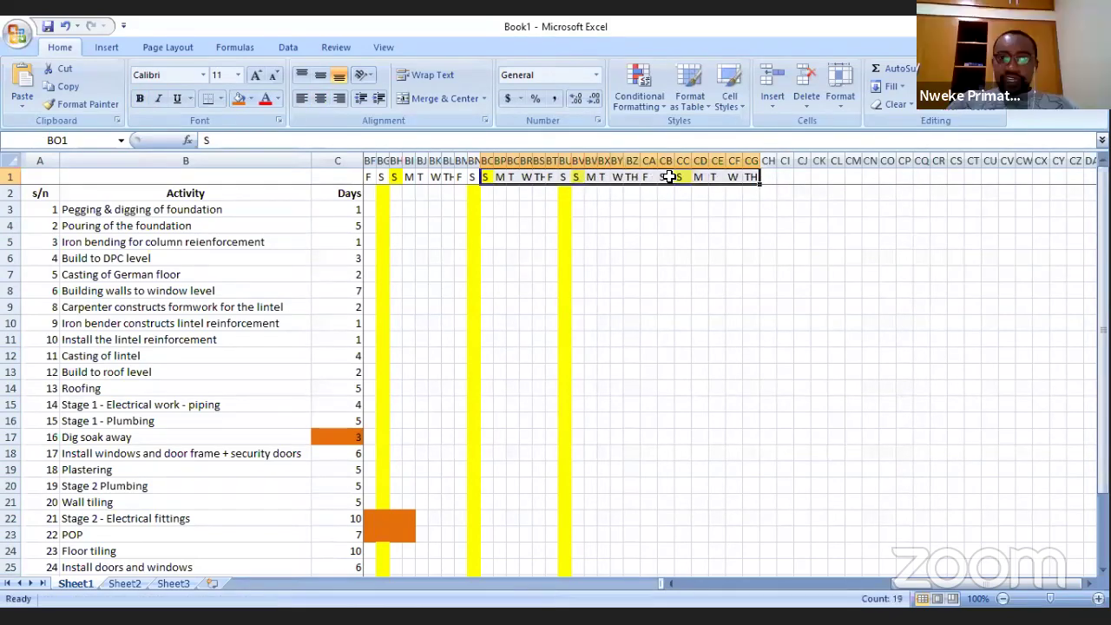
drag(760, 184, 781, 185)
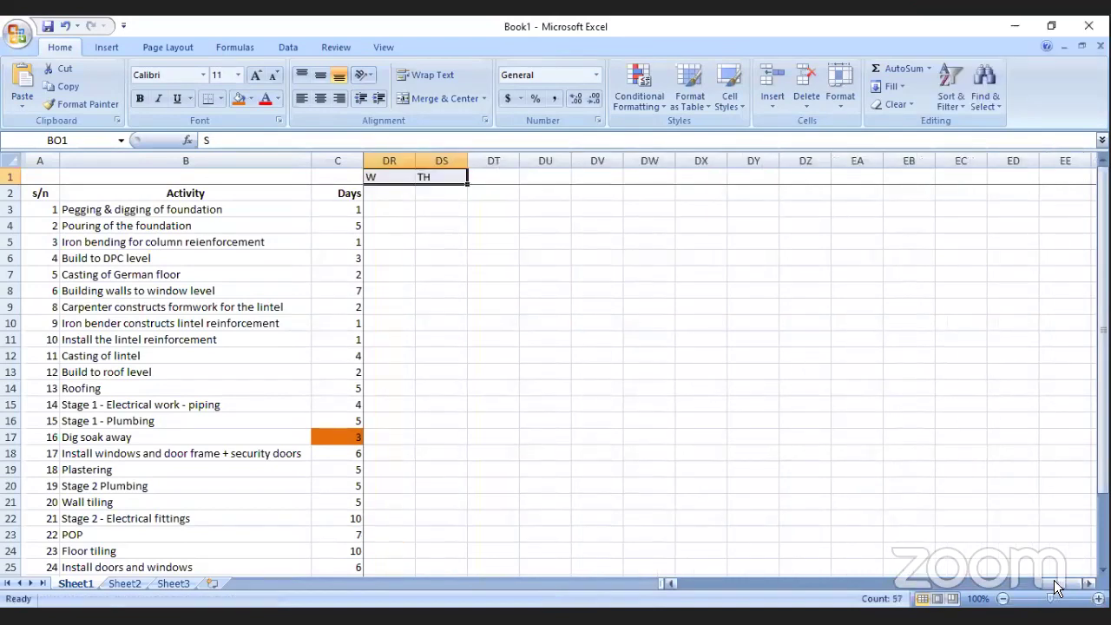
drag(1057, 588, 1026, 588)
drag(769, 161, 452, 160)
drag(1057, 584, 866, 588)
click(591, 242)
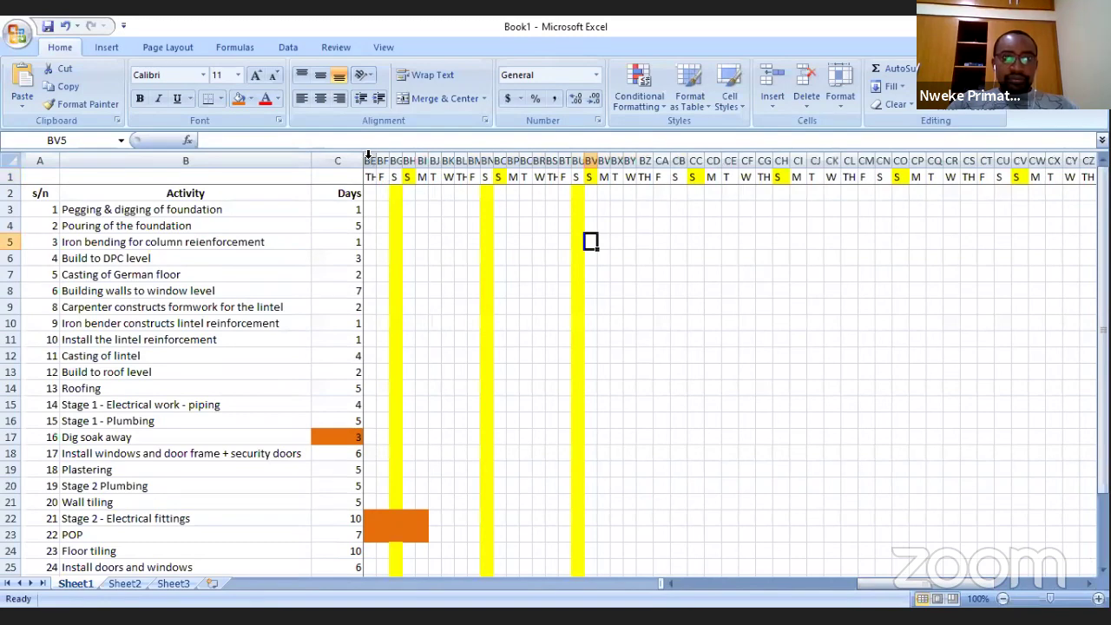
Step: Examine the weekday letters in row 1 against the yellow Sunday columns, going back from BI to AD
click(422, 209)
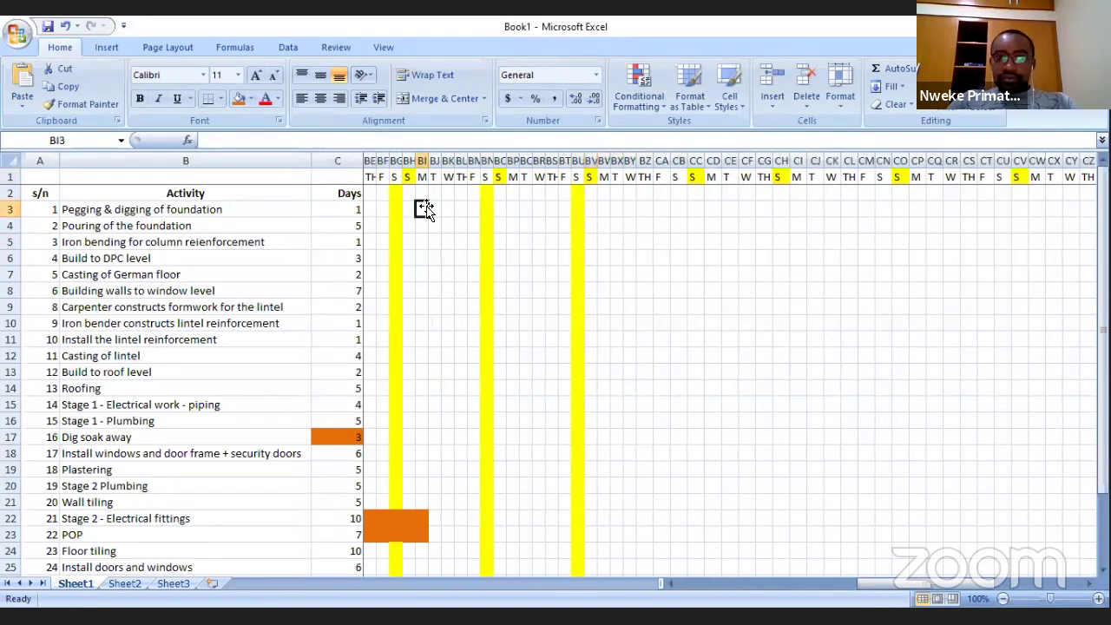
key(Left)
key(Left)
key(Left)
key(Left)
key(Left)
key(Left)
key(Left)
key(Left)
key(Left)
key(Left)
key(Left)
key(Left)
key(Left)
key(Left)
key(Left)
key(Left)
key(Left)
key(Left)
key(Left)
key(Left)
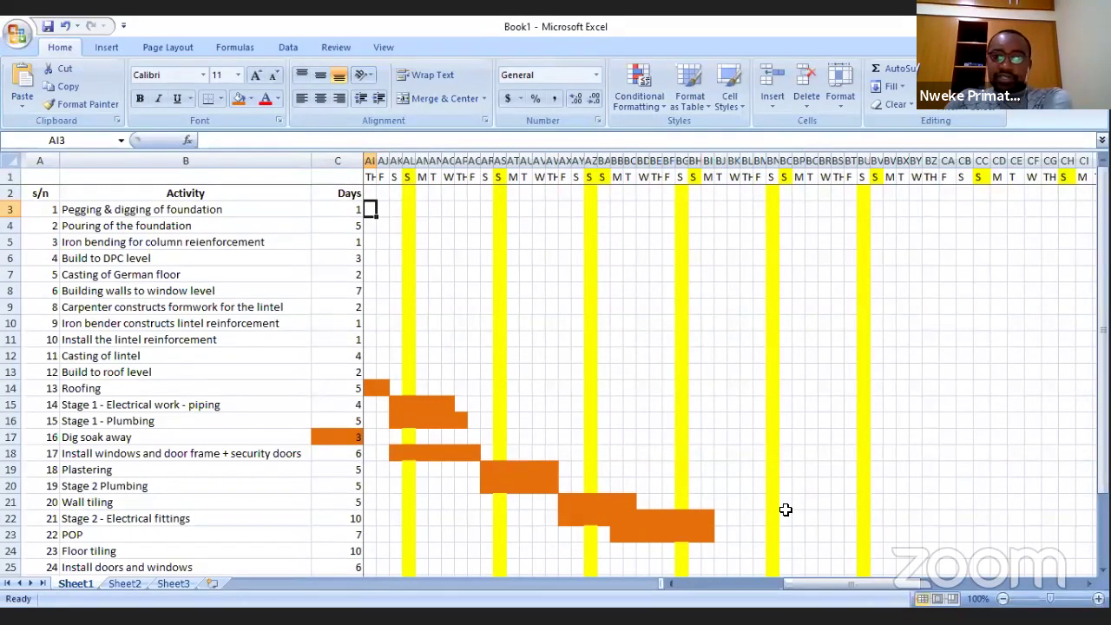
drag(853, 590, 850, 592)
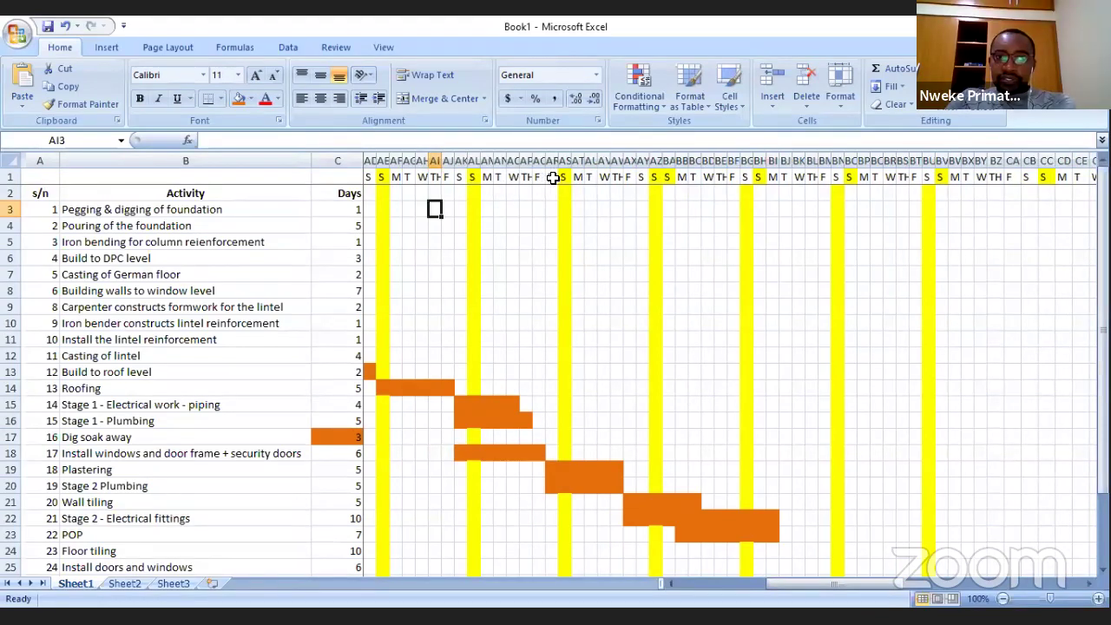
drag(476, 179, 719, 198)
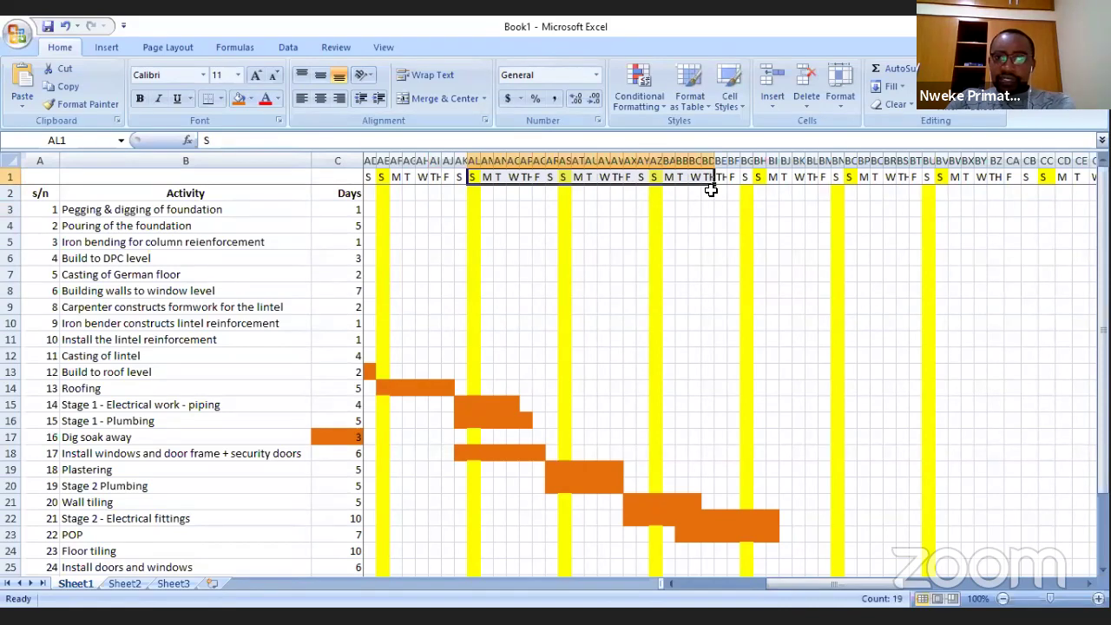
drag(714, 185, 818, 184)
click(773, 209)
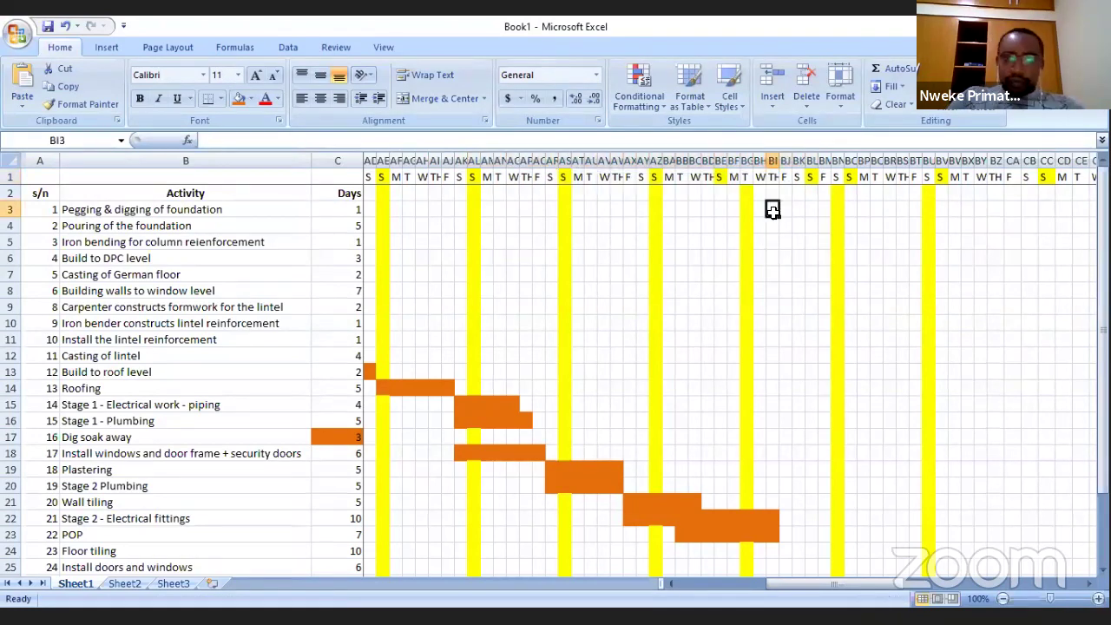
key(ctrl+z)
click(682, 209)
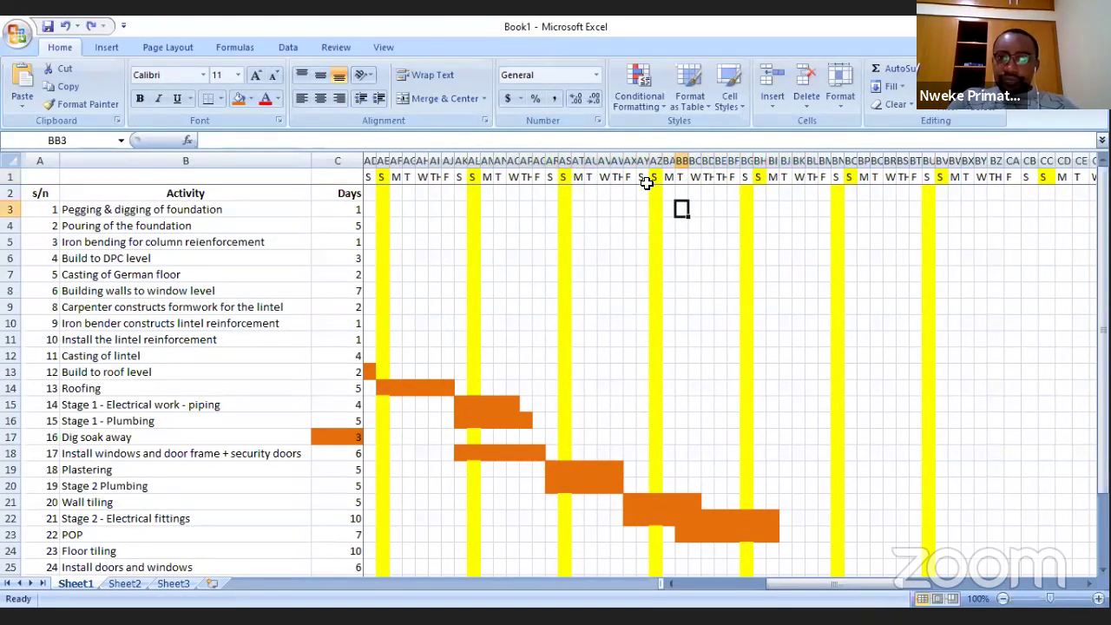
Step: Refill the weekday letters in row 1 through DV1 by repeating the Sunday-to-Saturday sequence in AS1:AY1
drag(575, 178, 649, 183)
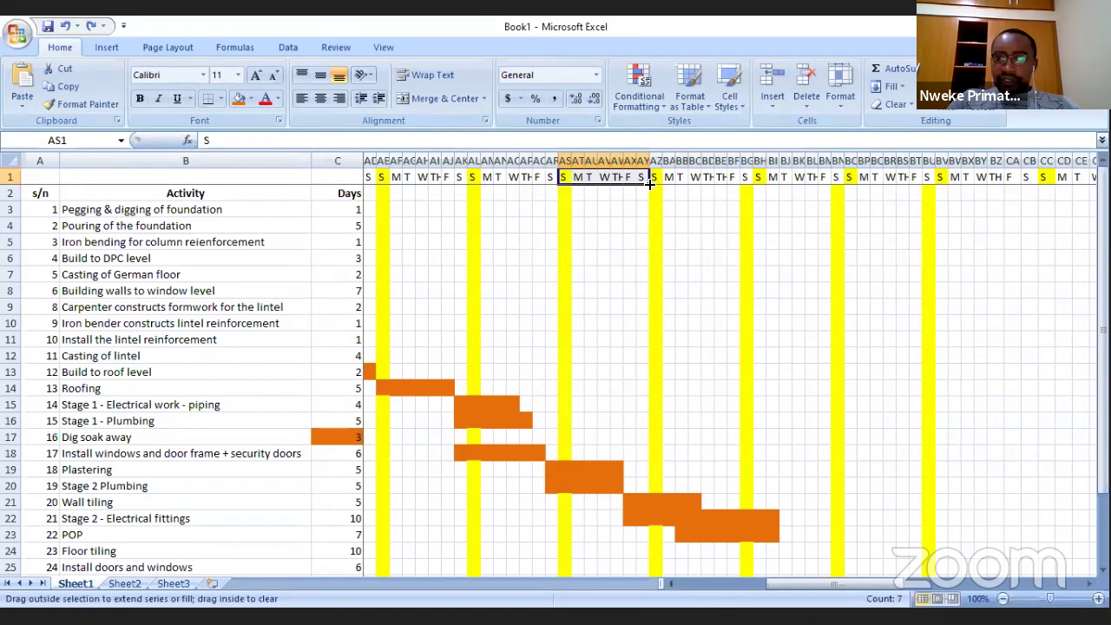
drag(649, 183, 1093, 180)
drag(1059, 584, 855, 589)
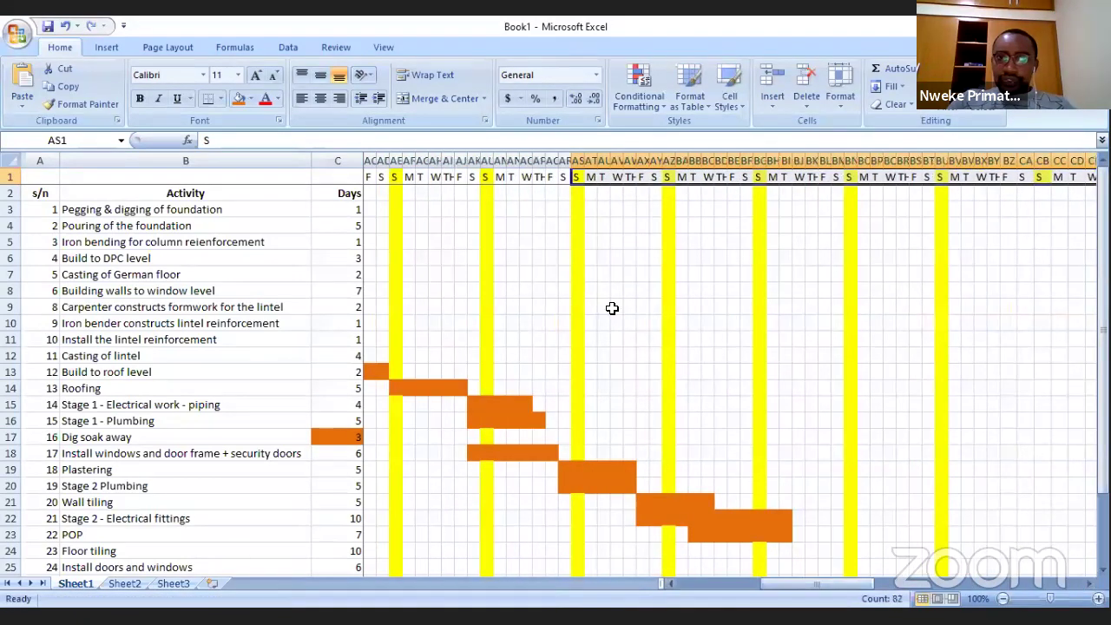
click(629, 225)
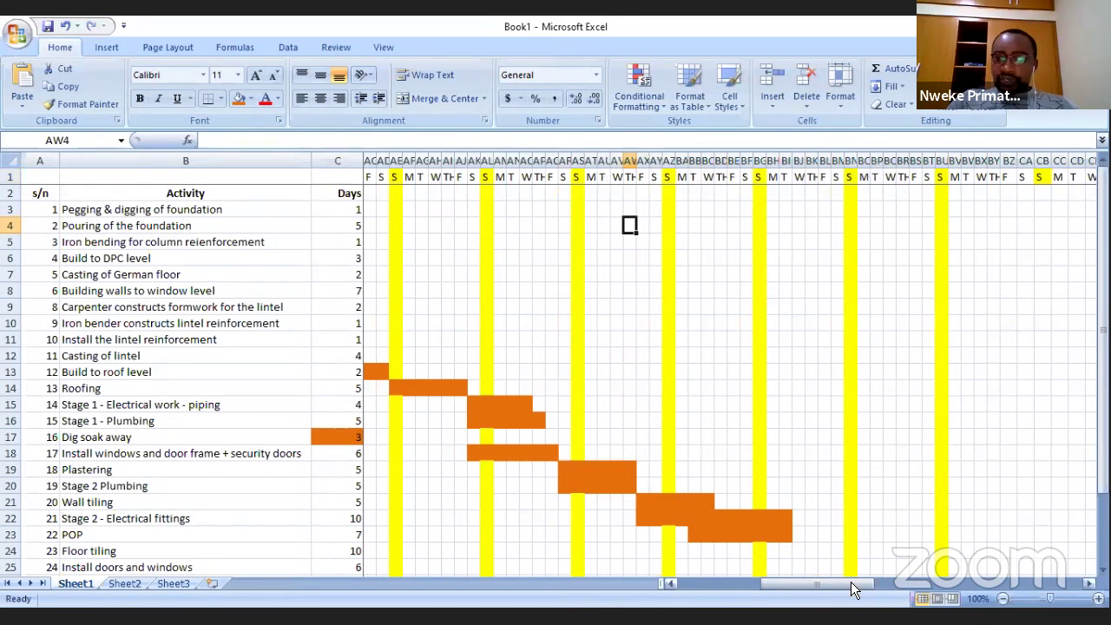
drag(855, 588, 927, 571)
scroll(819, 464, down, 3)
scroll(818, 465, down, 3)
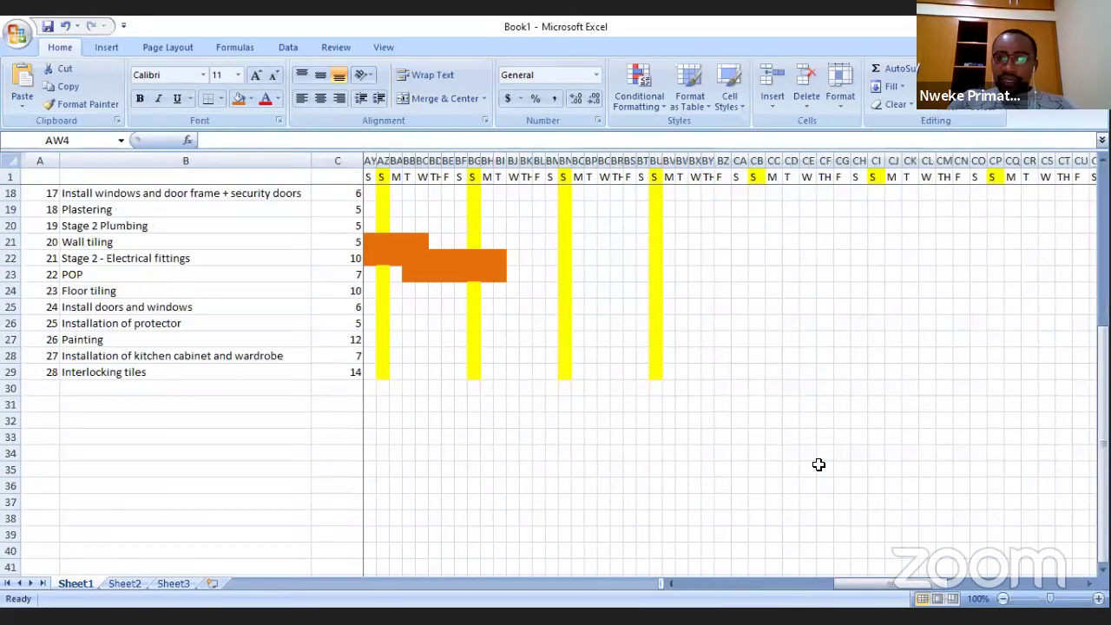
scroll(660, 536, up, 4)
scroll(660, 536, down, 1)
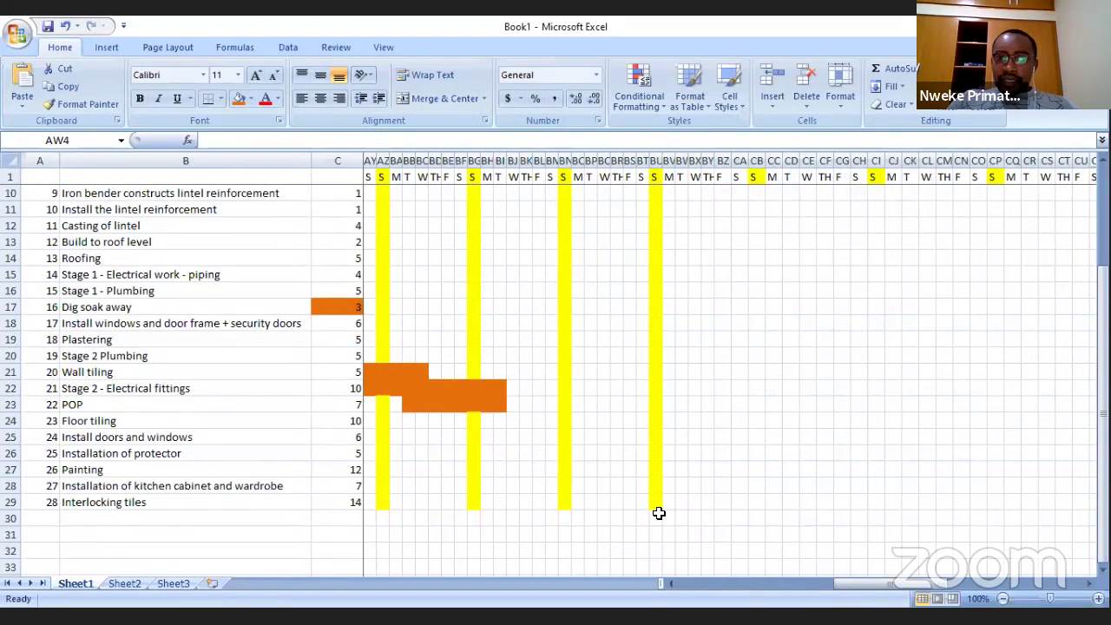
drag(658, 508, 567, 278)
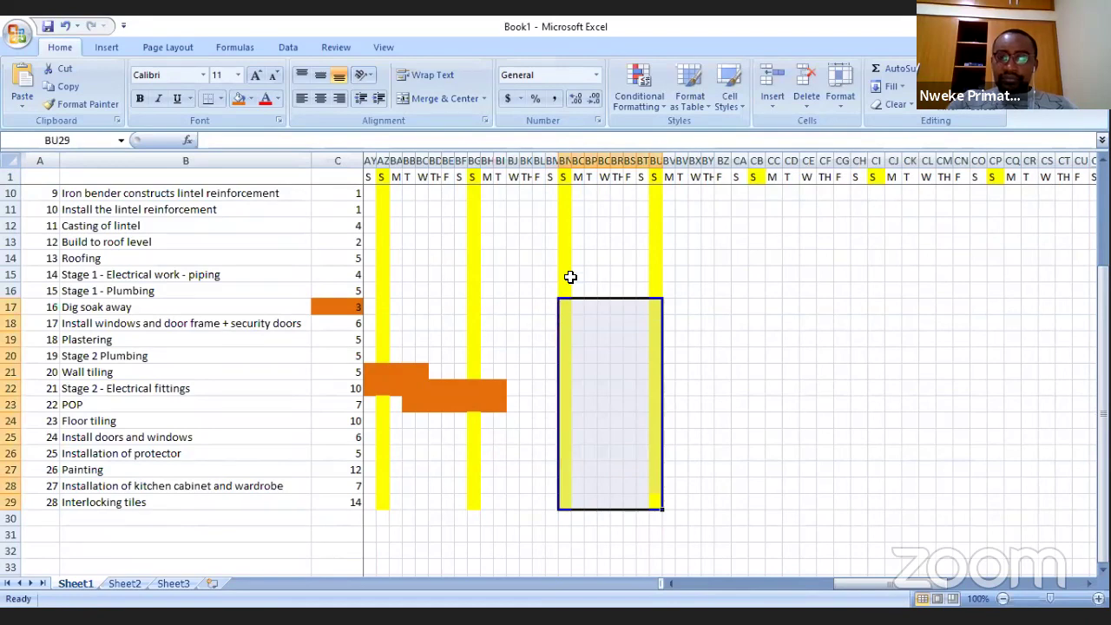
scroll(567, 278, up, 3)
drag(566, 190, 567, 191)
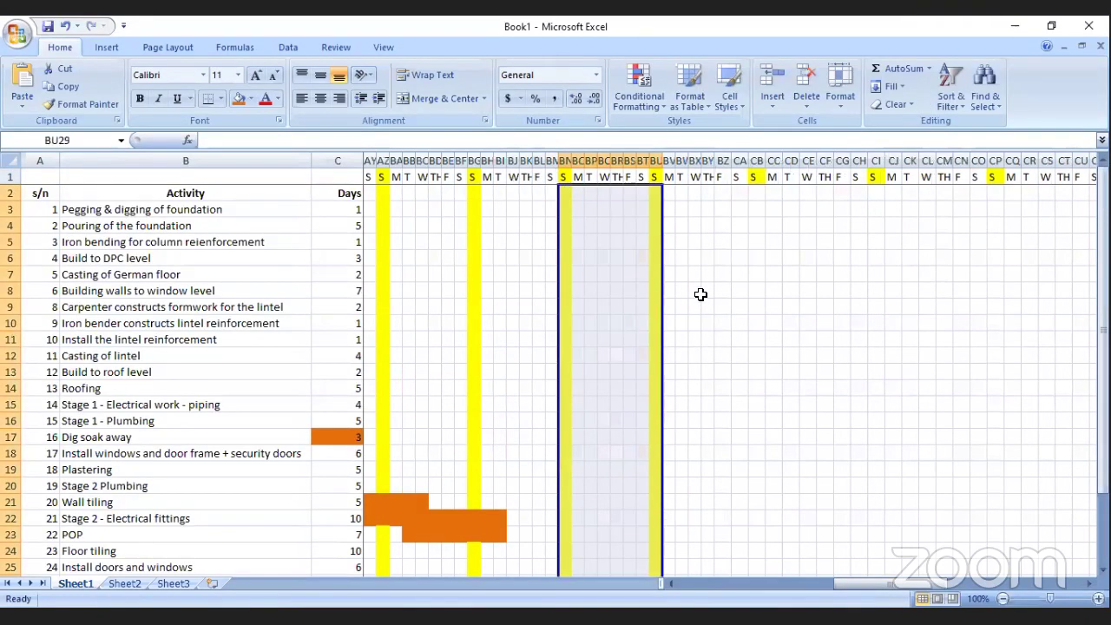
scroll(674, 330, down, 7)
drag(664, 314, 842, 288)
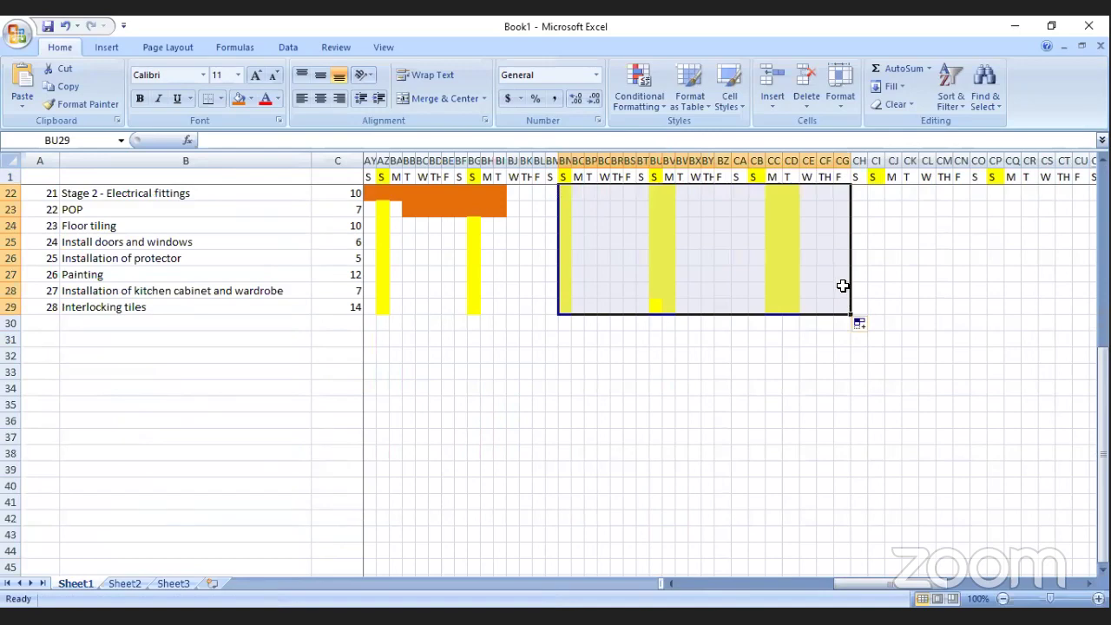
key(ctrl+z)
click(722, 274)
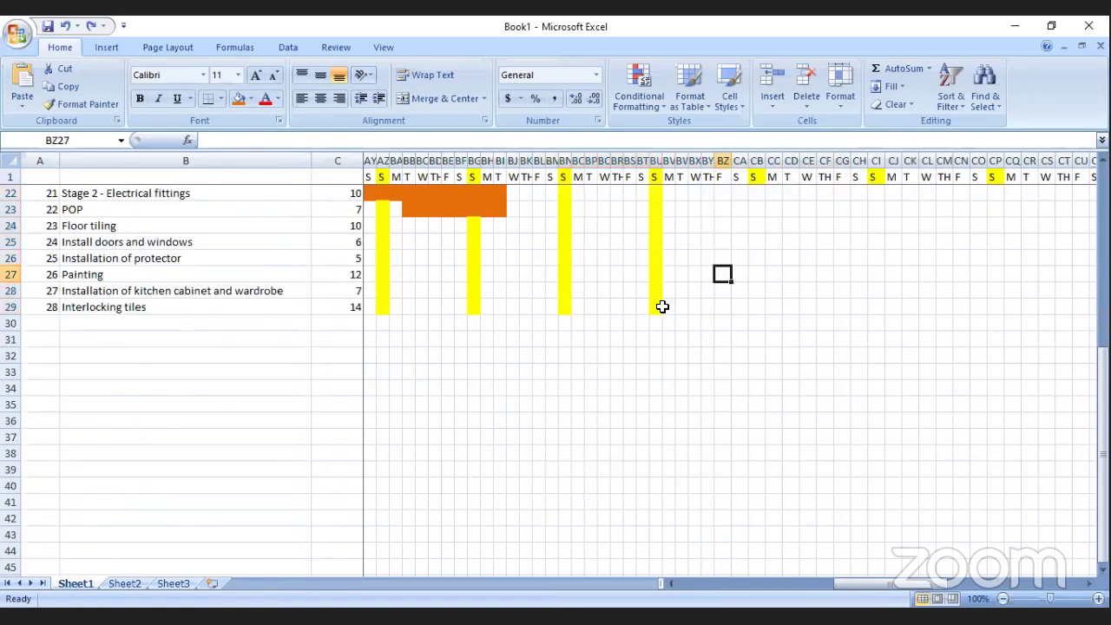
Step: Extend the weekly Sunday shading by filling the formatted block BO2:BU29 across through column CH
drag(656, 310, 580, 184)
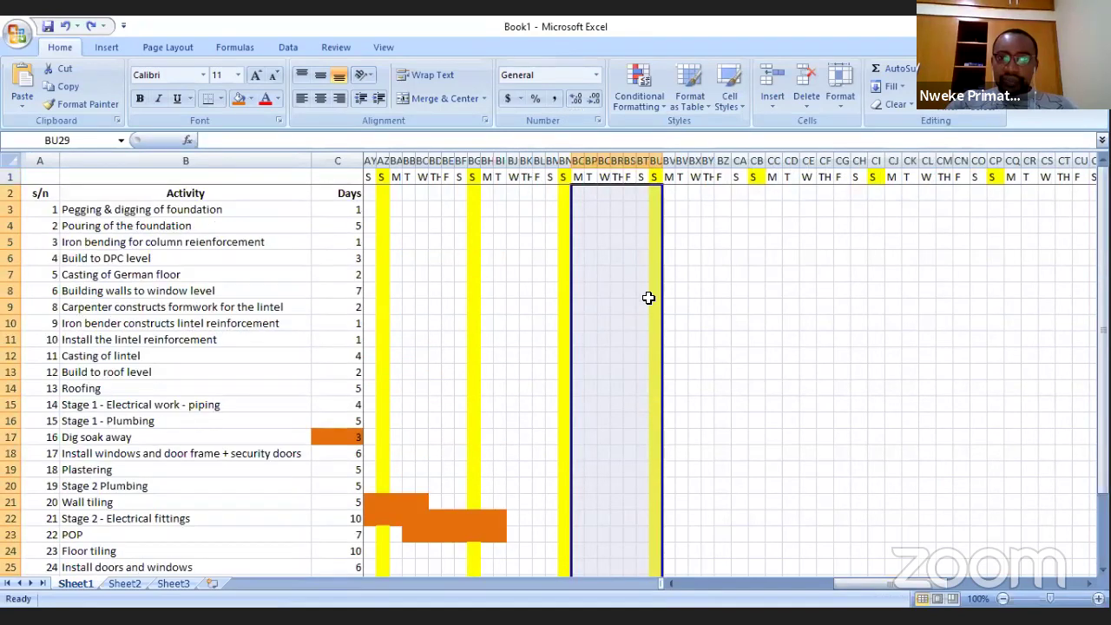
scroll(620, 278, down, 8)
drag(662, 250, 862, 251)
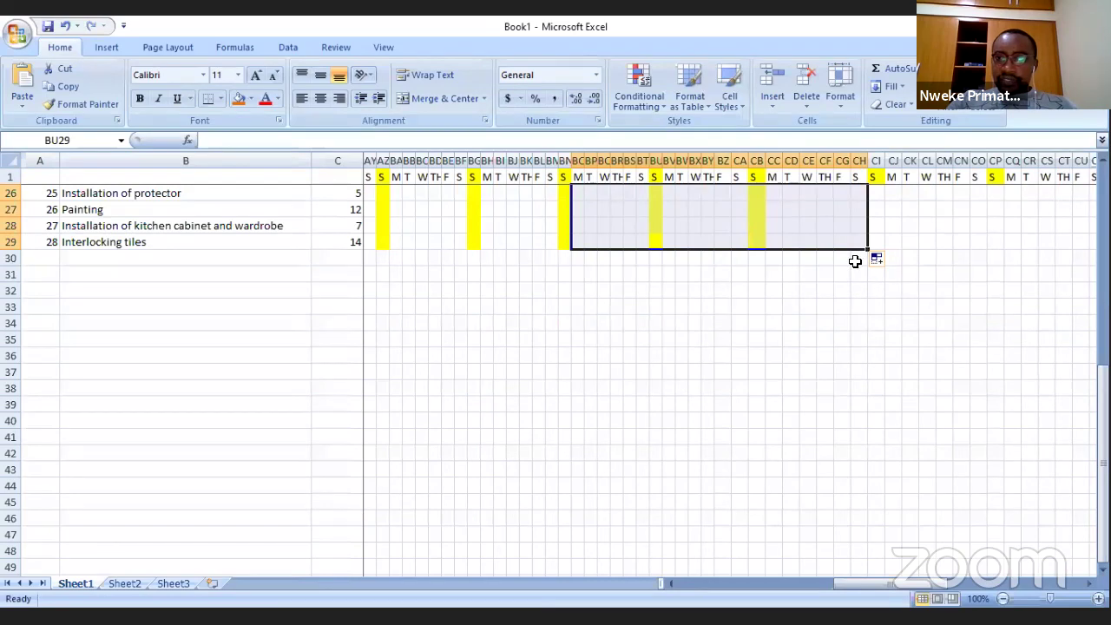
mouse_move(869, 247)
mouse_down()
mouse_move(431, 250)
mouse_move(1054, 252)
mouse_move(873, 257)
mouse_up()
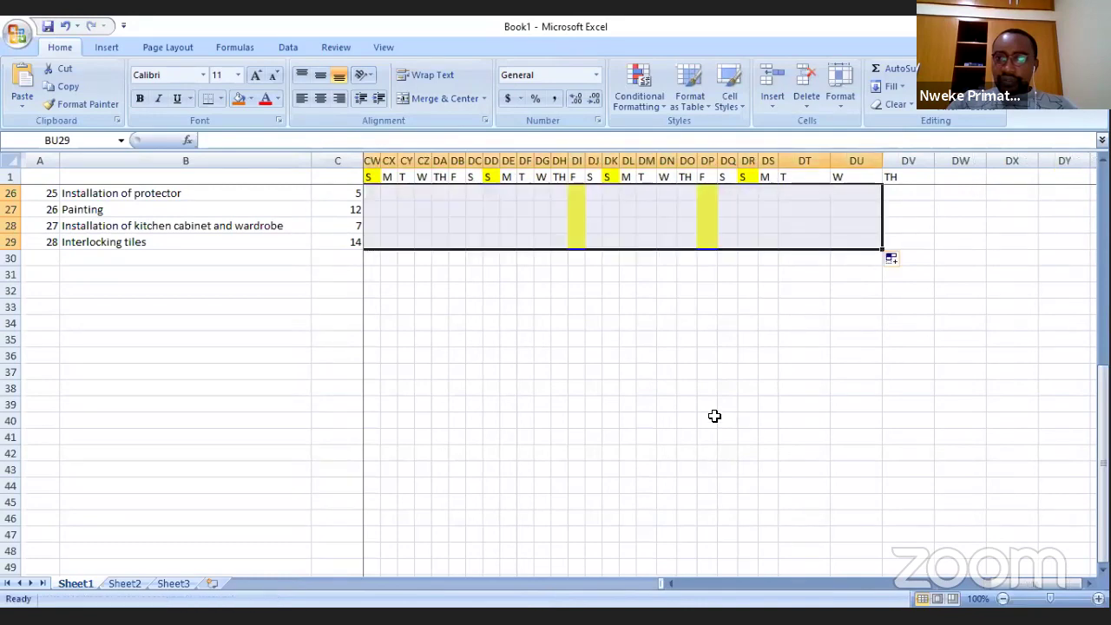
drag(1016, 586, 858, 595)
scroll(593, 360, up, 8)
scroll(716, 368, down, 3)
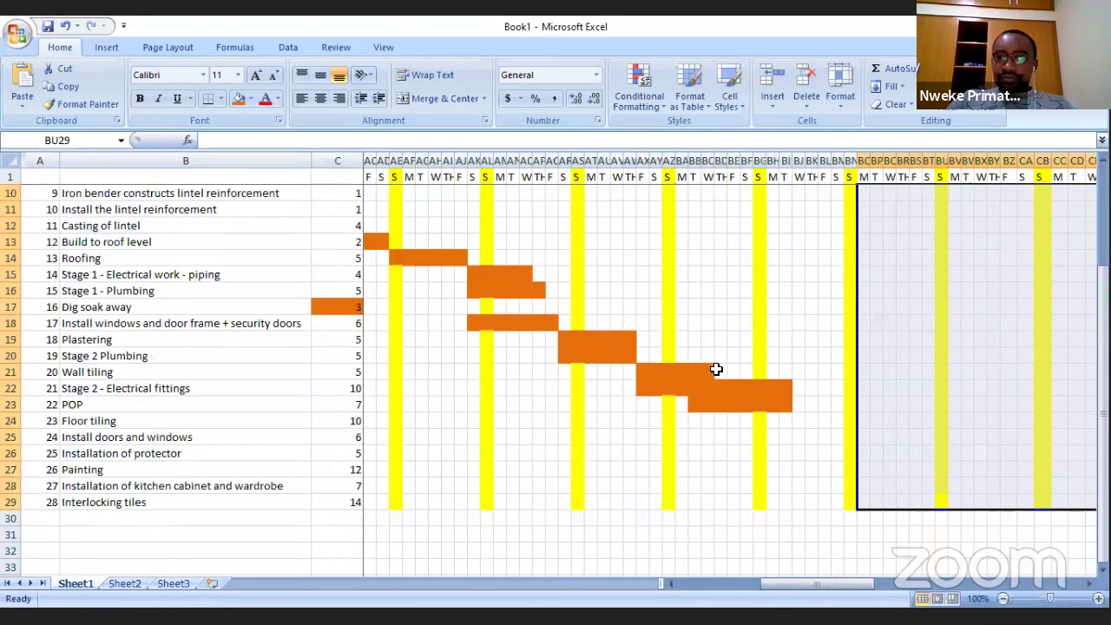
click(796, 291)
scroll(859, 423, up, 3)
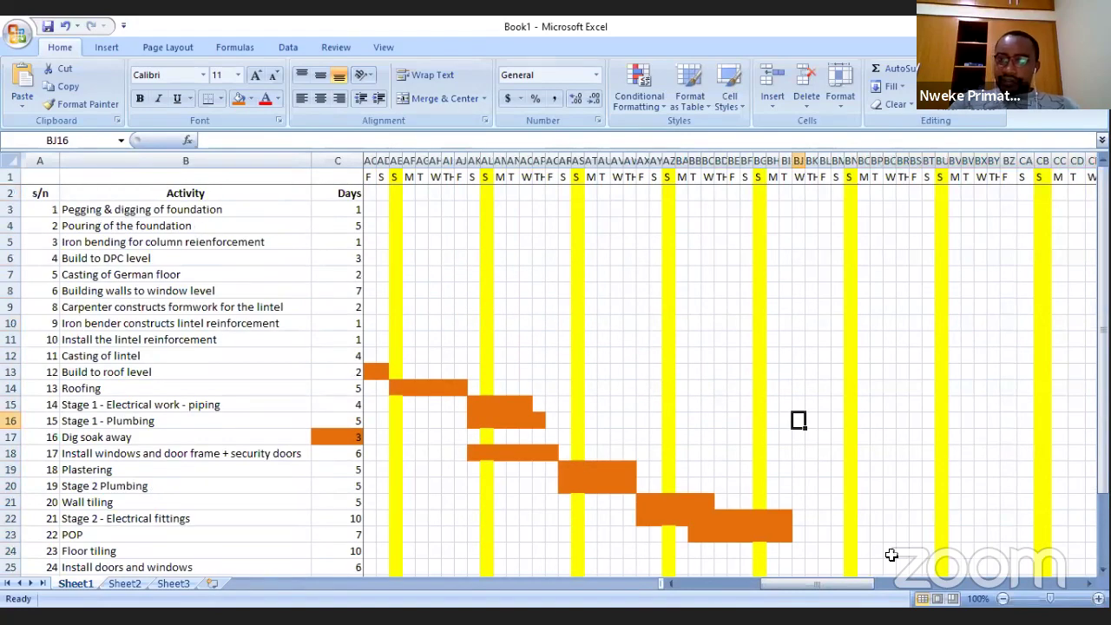
drag(851, 586, 945, 597)
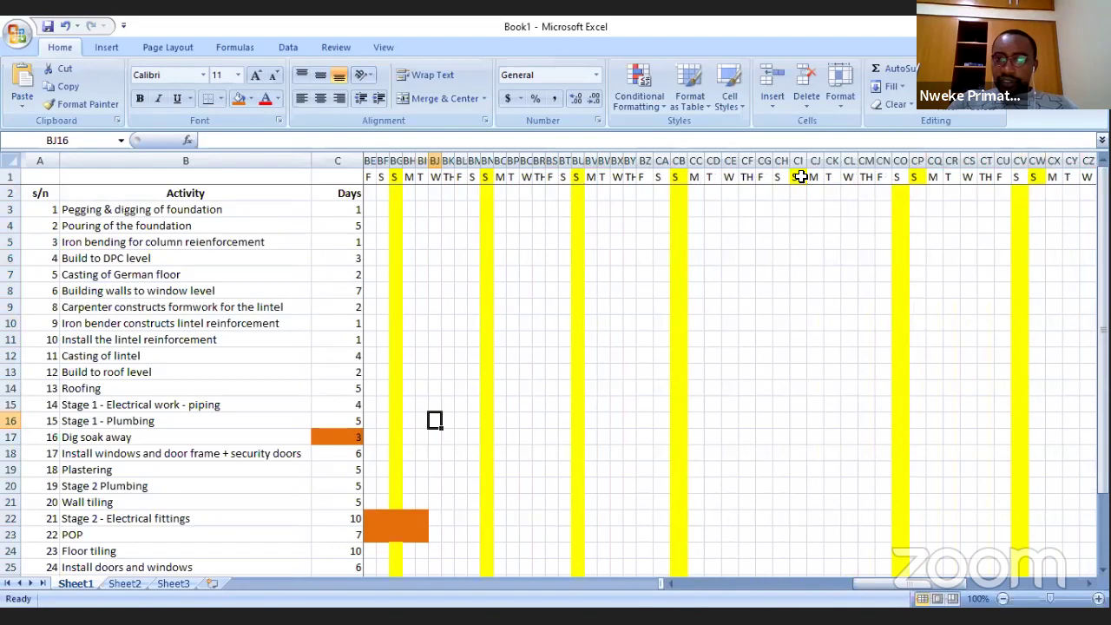
scroll(831, 283, down, 3)
scroll(867, 400, up, 3)
drag(888, 582, 942, 604)
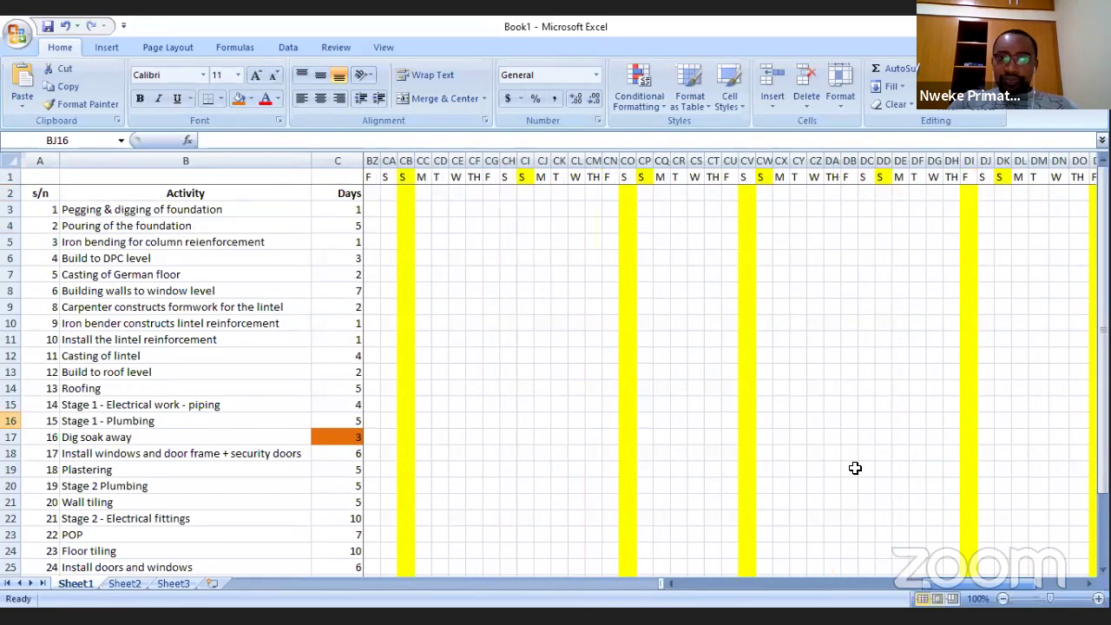
key(ctrl+z)
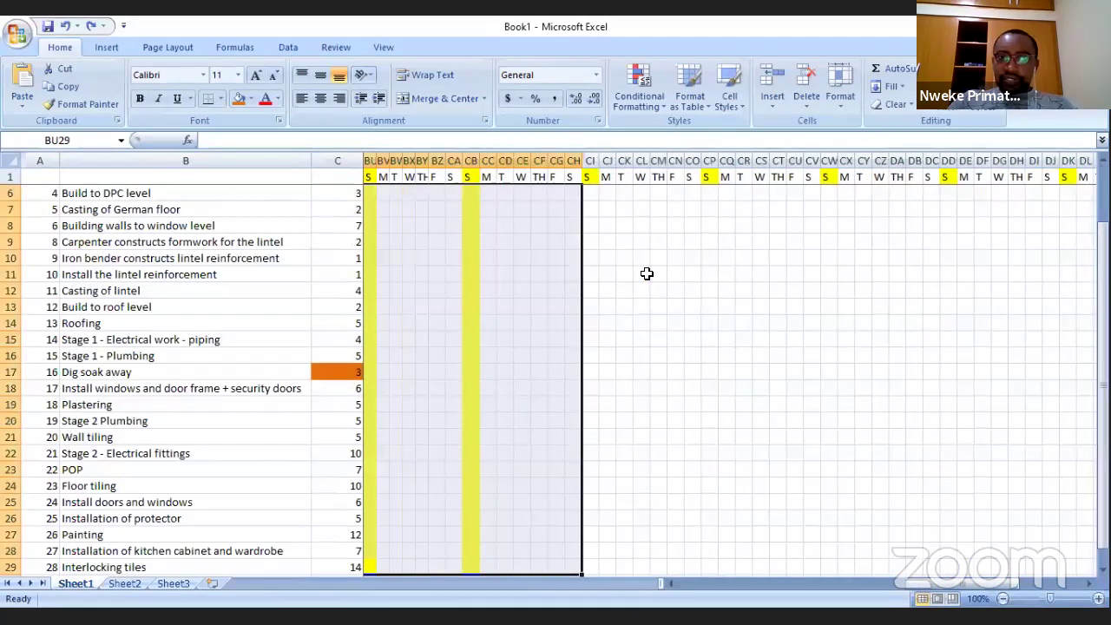
click(640, 287)
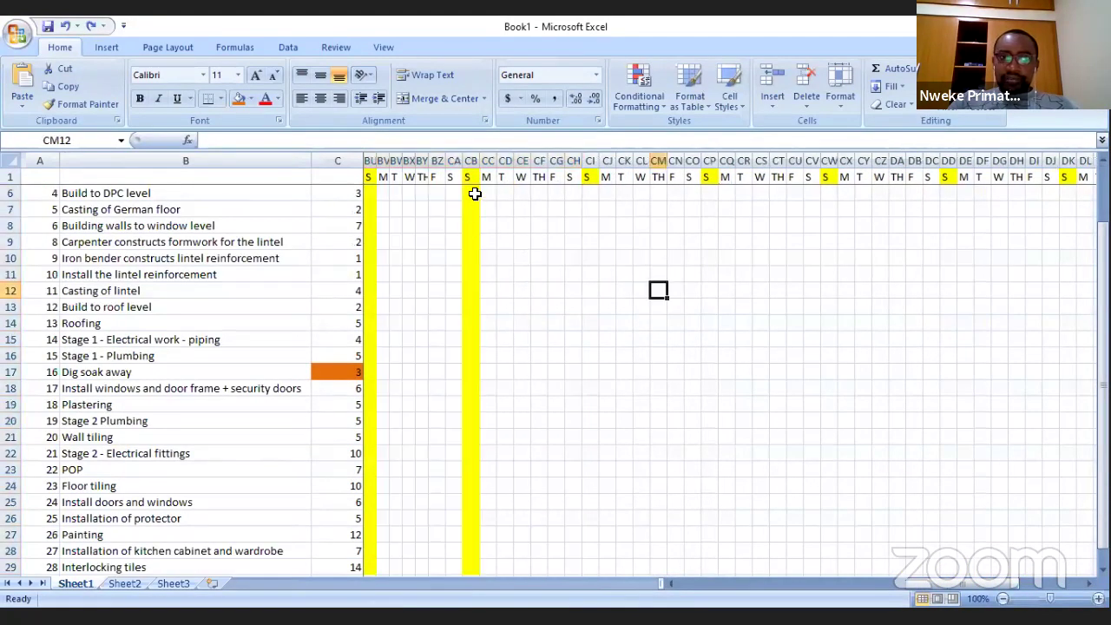
Step: Shade the Sunday columns CI, CP and CW yellow
click(590, 160)
ctrl+click(709, 161)
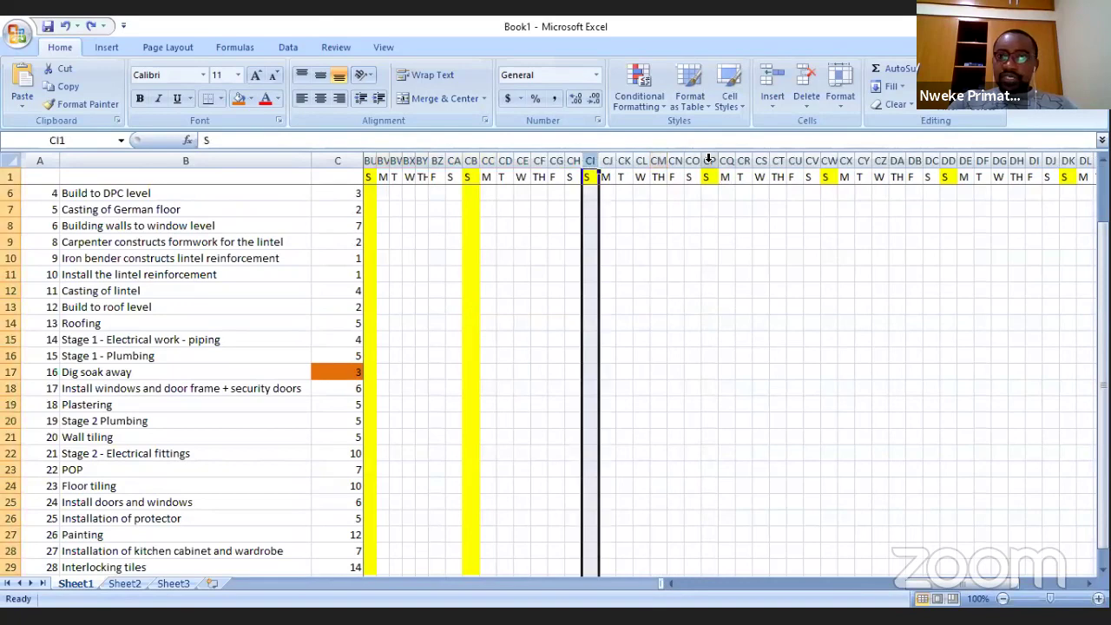
ctrl+click(831, 160)
click(251, 98)
click(282, 216)
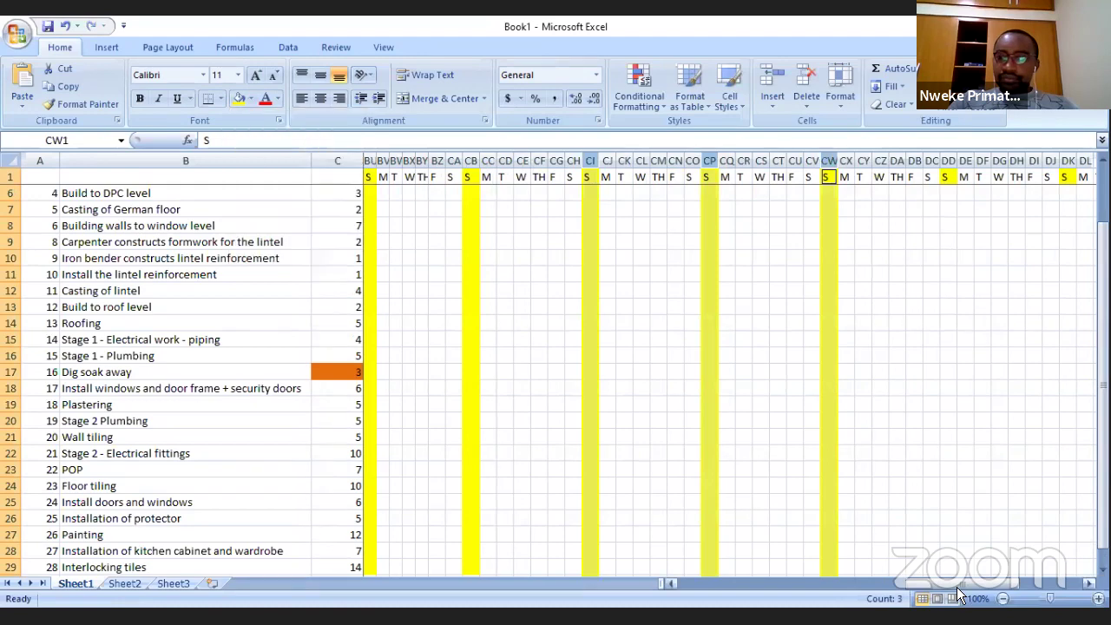
Step: Select the remaining Sunday columns DD, DK and DR together, and return to the existing activity bars
drag(953, 583, 1026, 584)
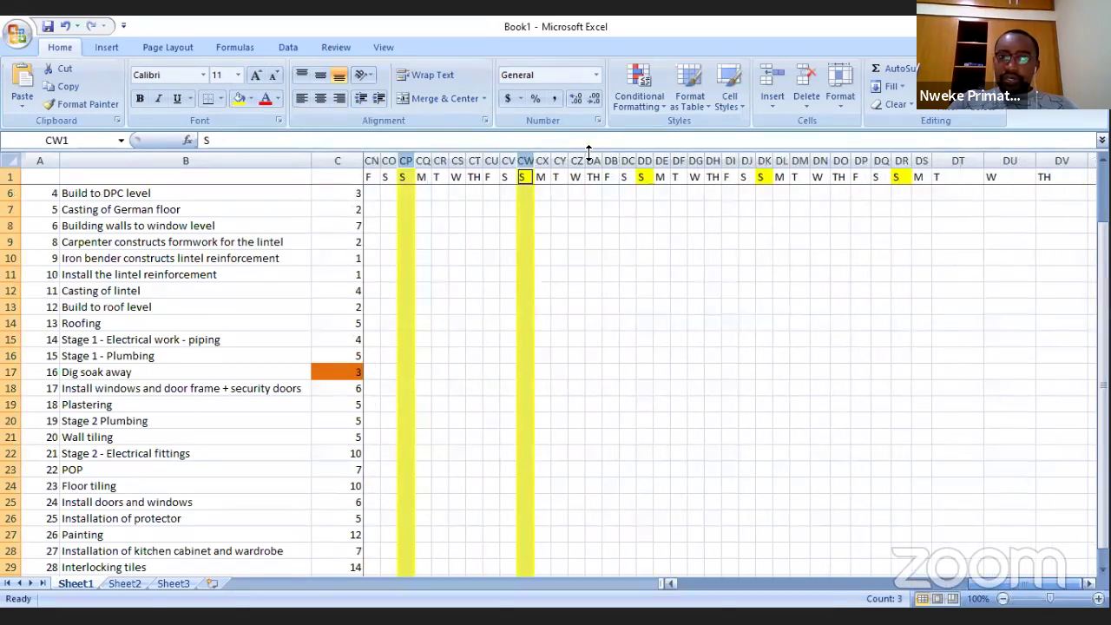
click(644, 160)
ctrl+click(763, 160)
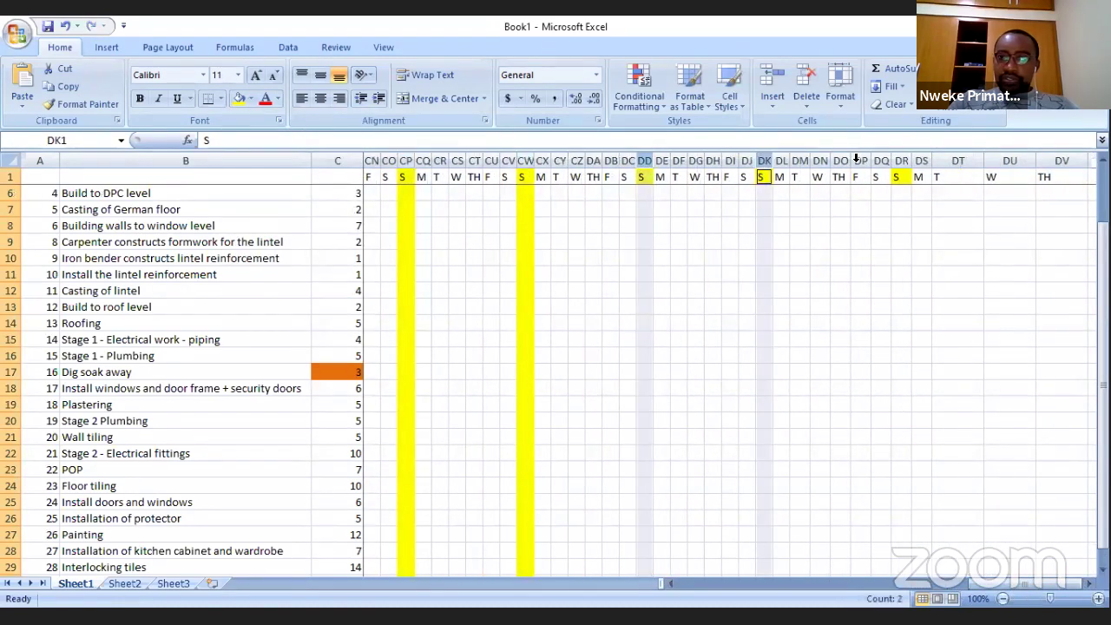
ctrl+click(900, 160)
drag(1090, 583, 850, 605)
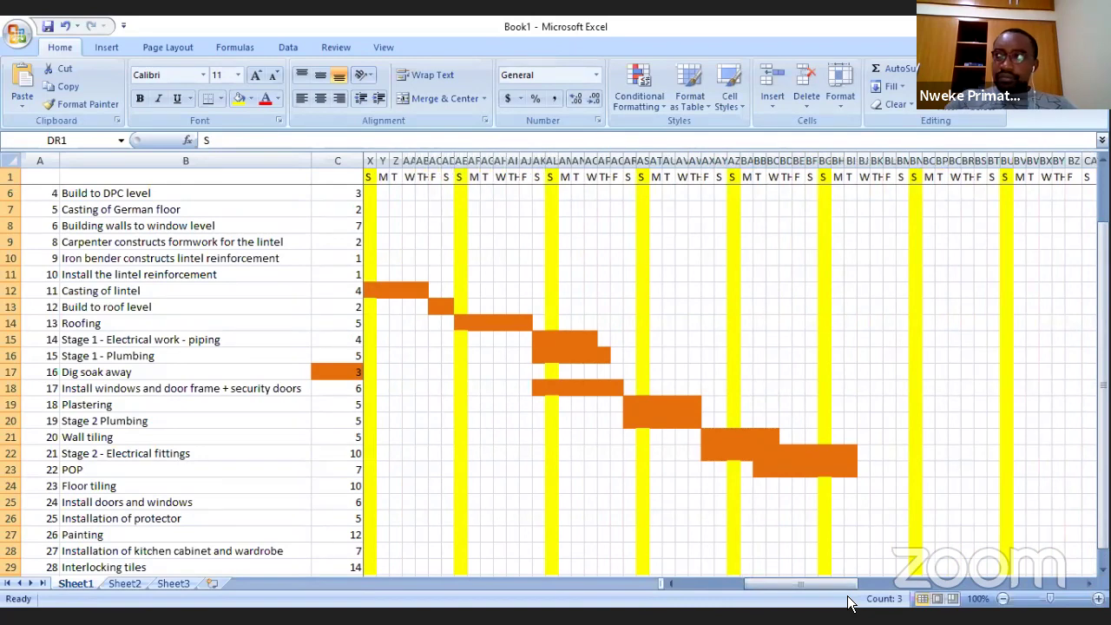
click(743, 291)
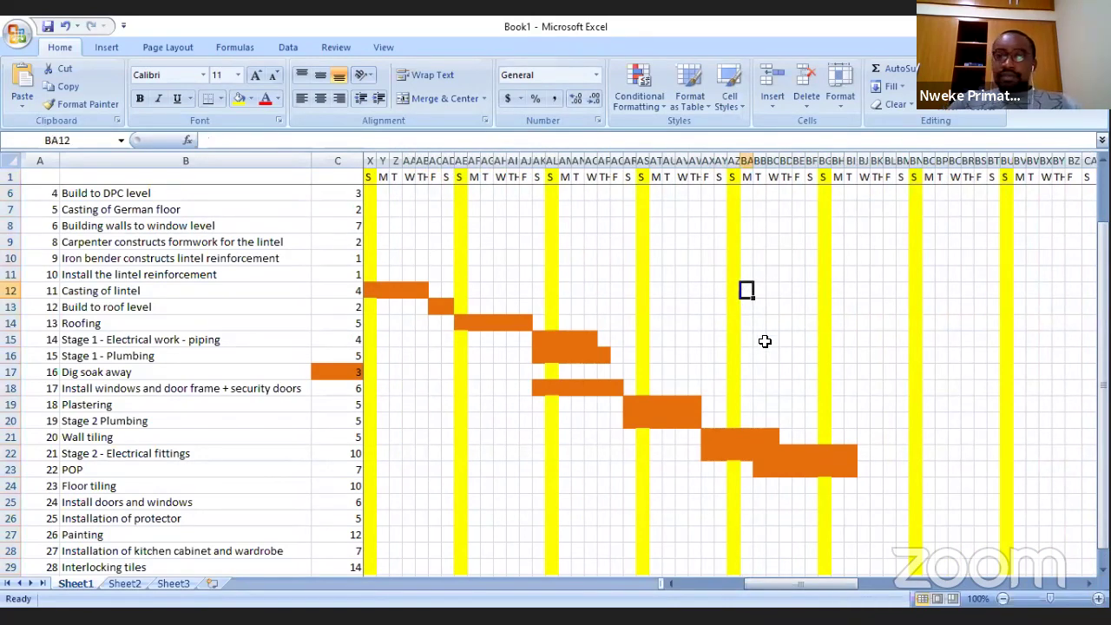
Step: Shade BD17:BF17 orange as the three-day bar for the Dig soak away activity
scroll(805, 387, down, 3)
scroll(805, 387, up, 1)
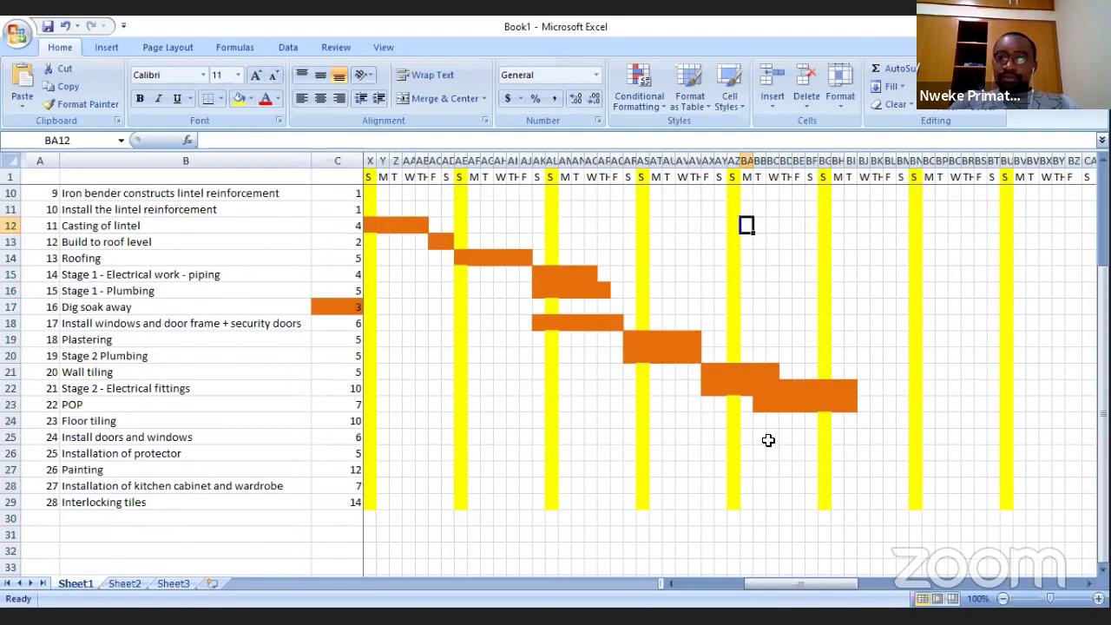
click(807, 401)
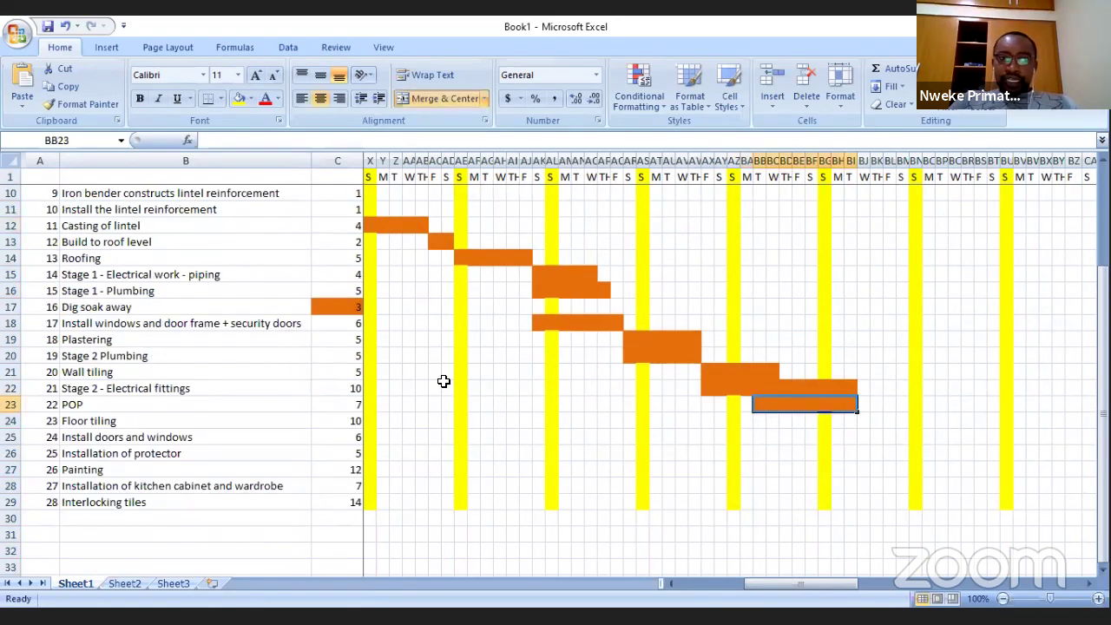
click(101, 310)
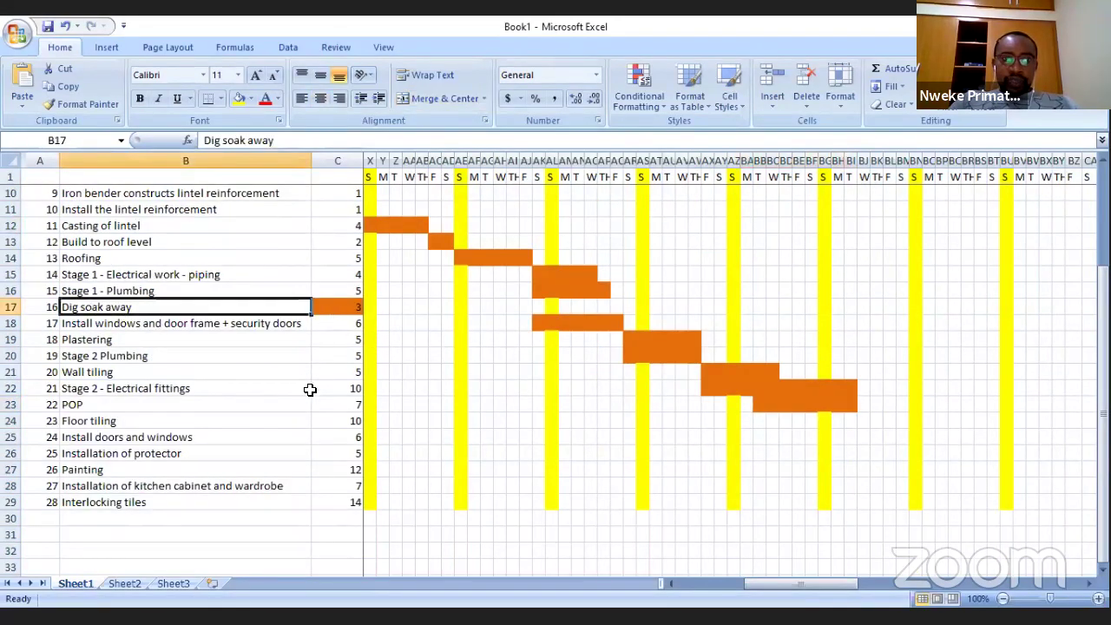
click(67, 406)
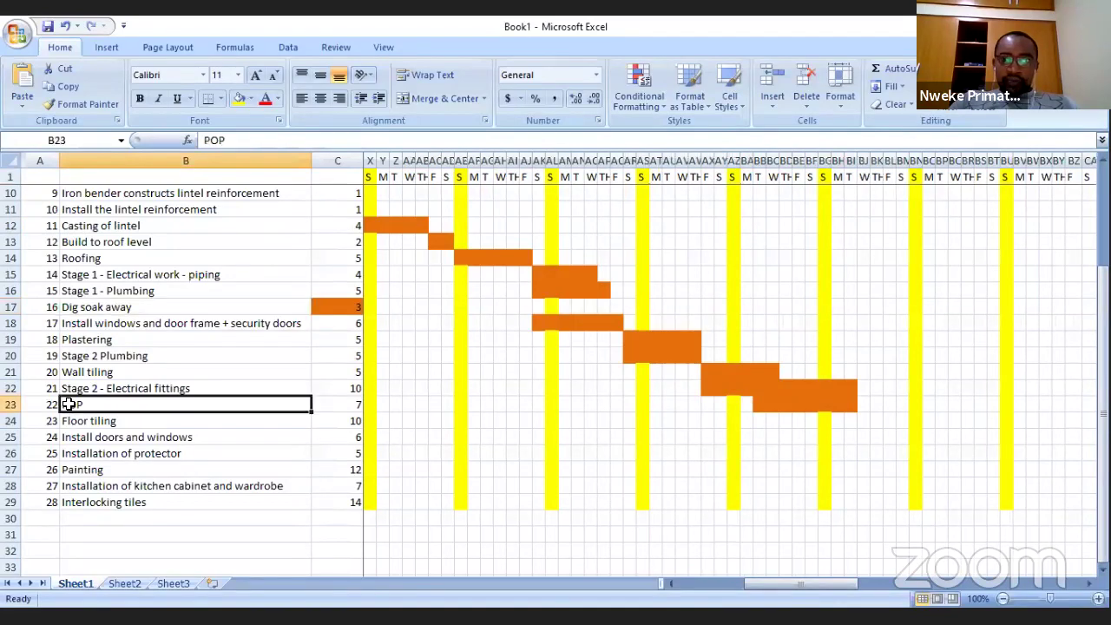
click(12, 404)
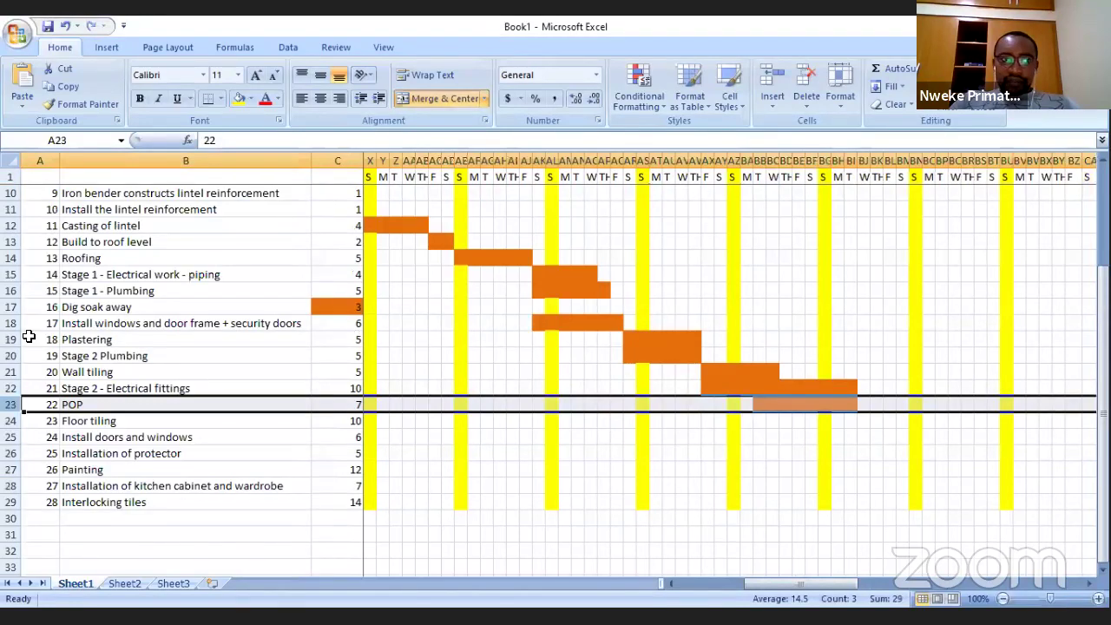
click(17, 306)
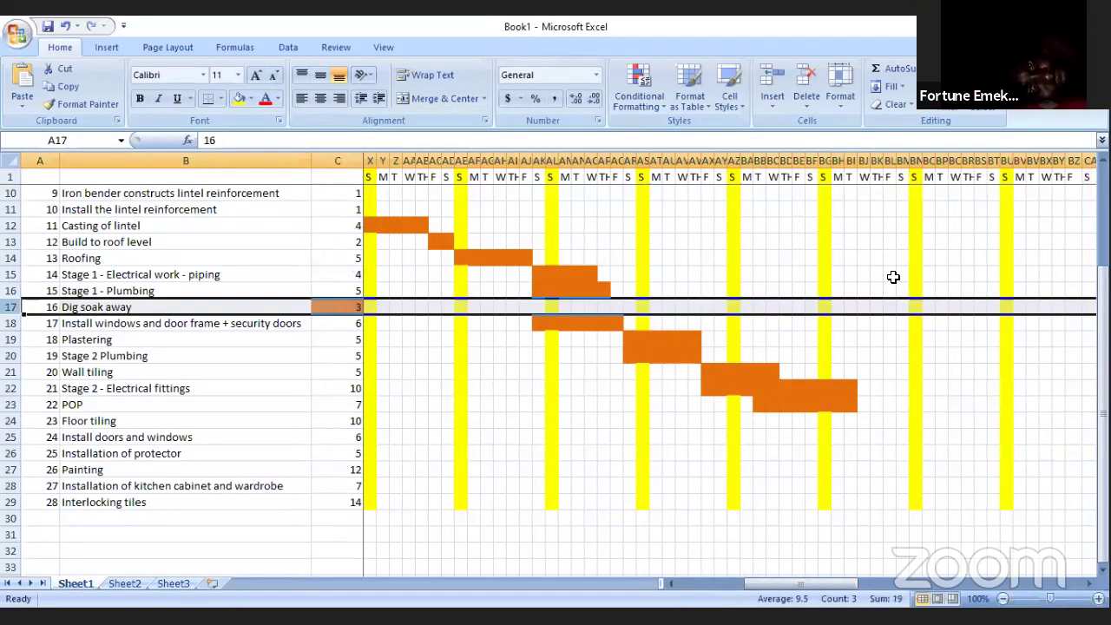
click(809, 306)
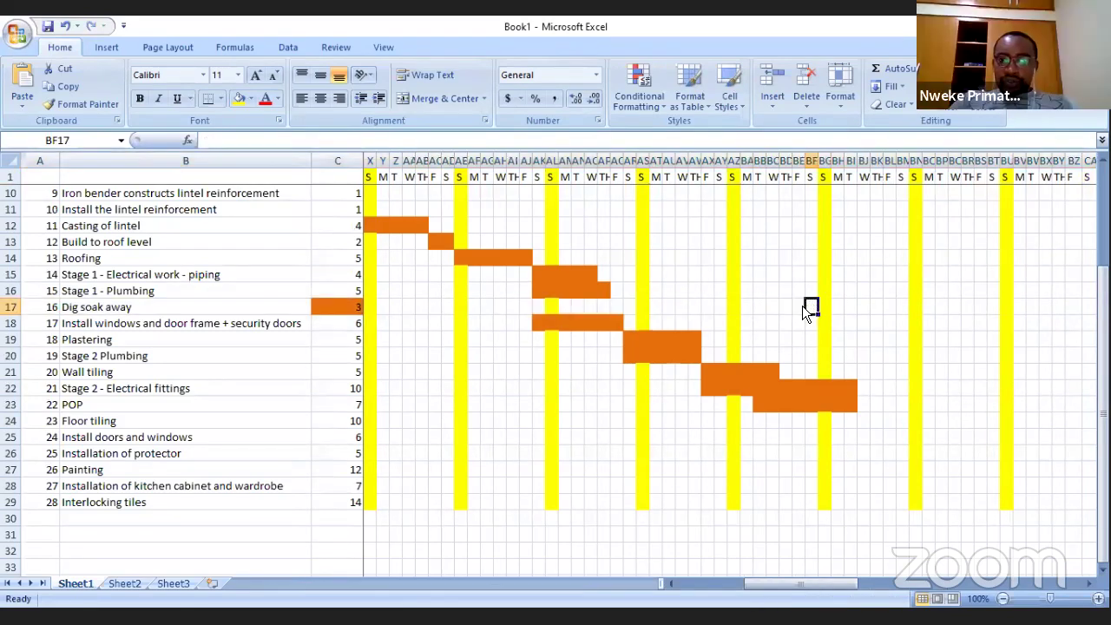
drag(809, 307, 785, 308)
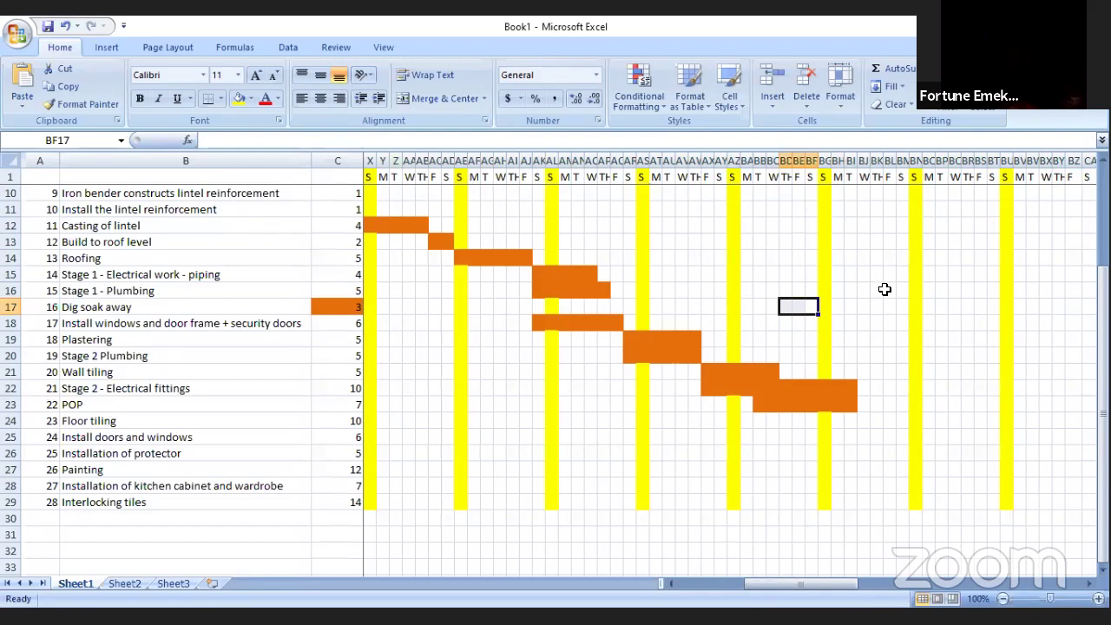
click(250, 96)
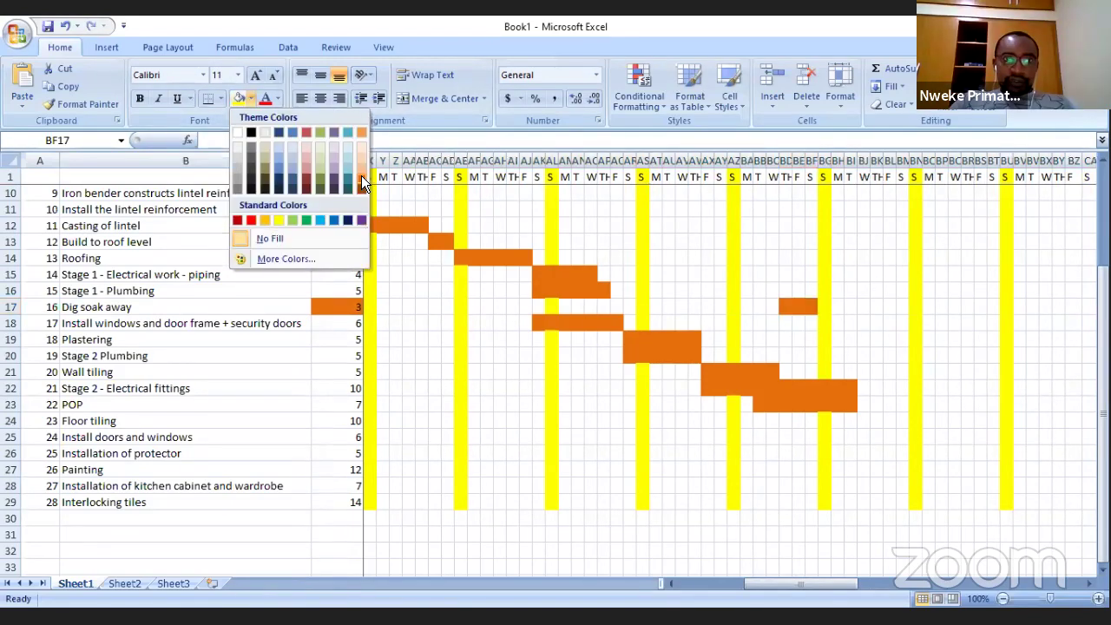
click(361, 175)
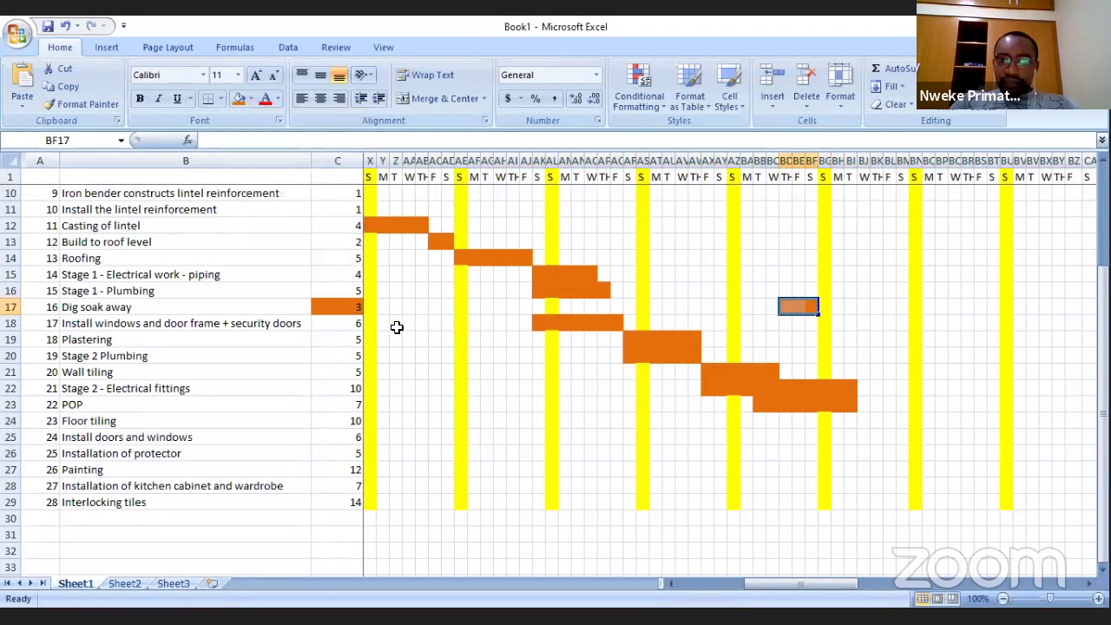
Step: Remove the orange fill from the Dig soak away duration cell C17
click(339, 308)
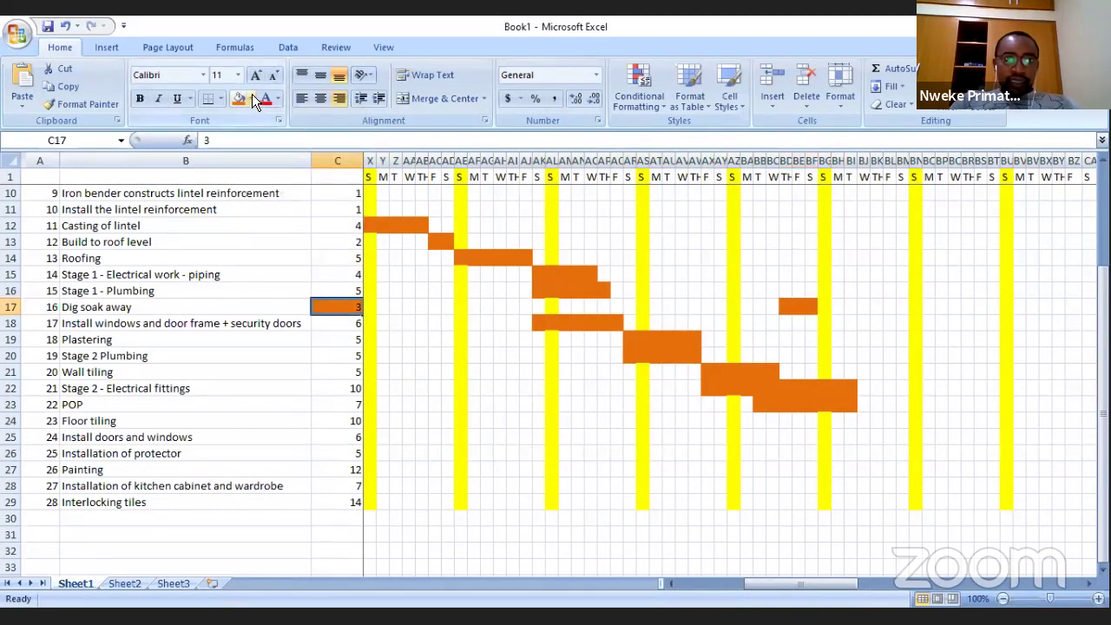
click(252, 93)
click(264, 240)
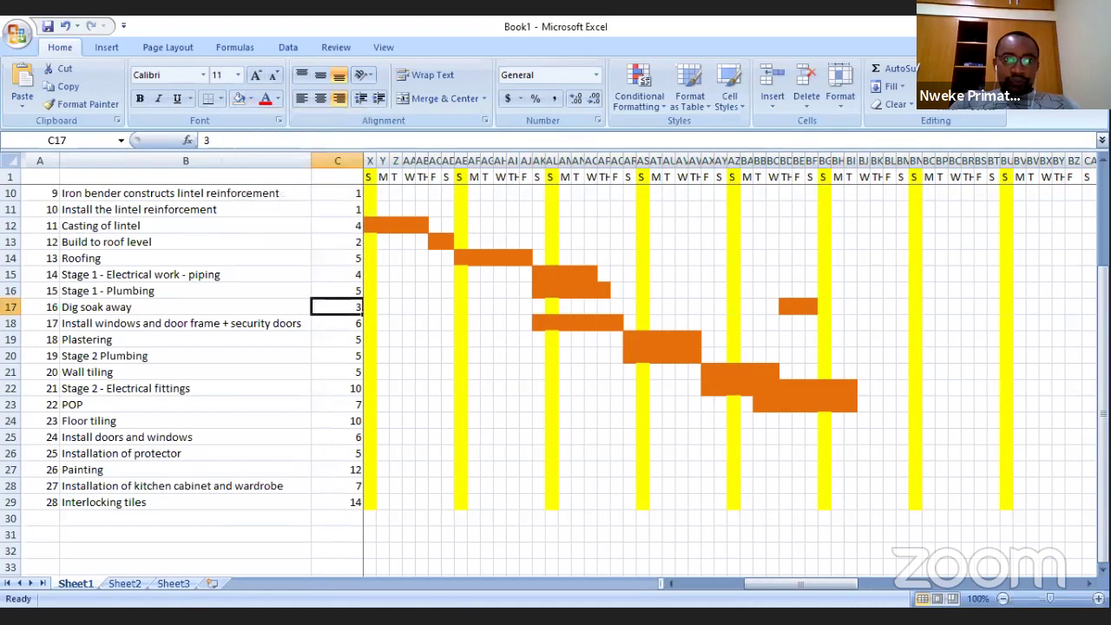
click(10, 307)
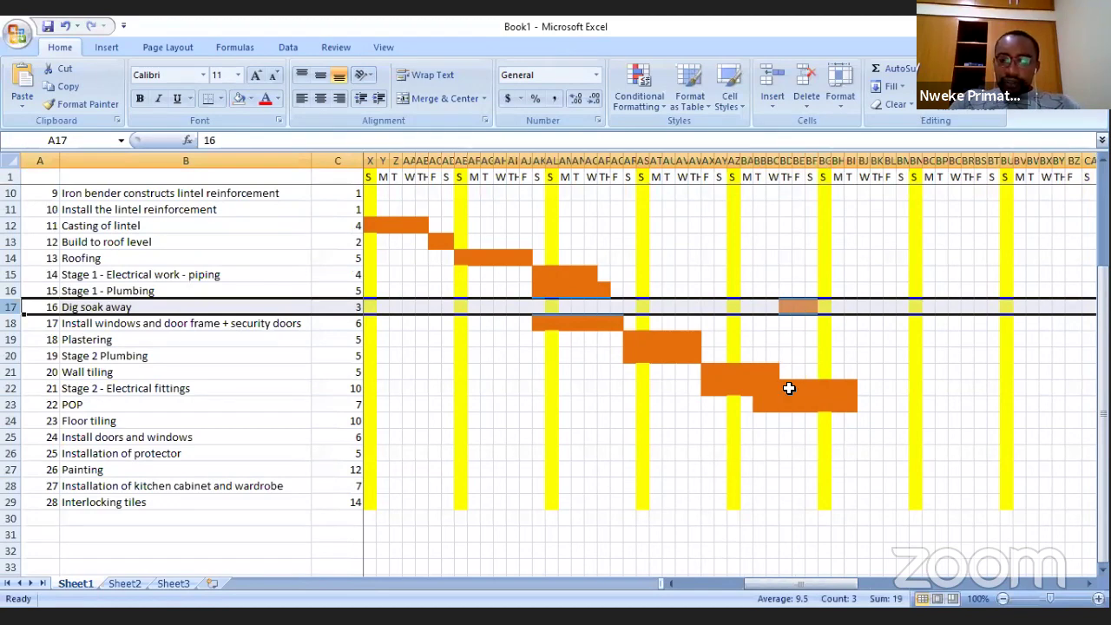
click(655, 420)
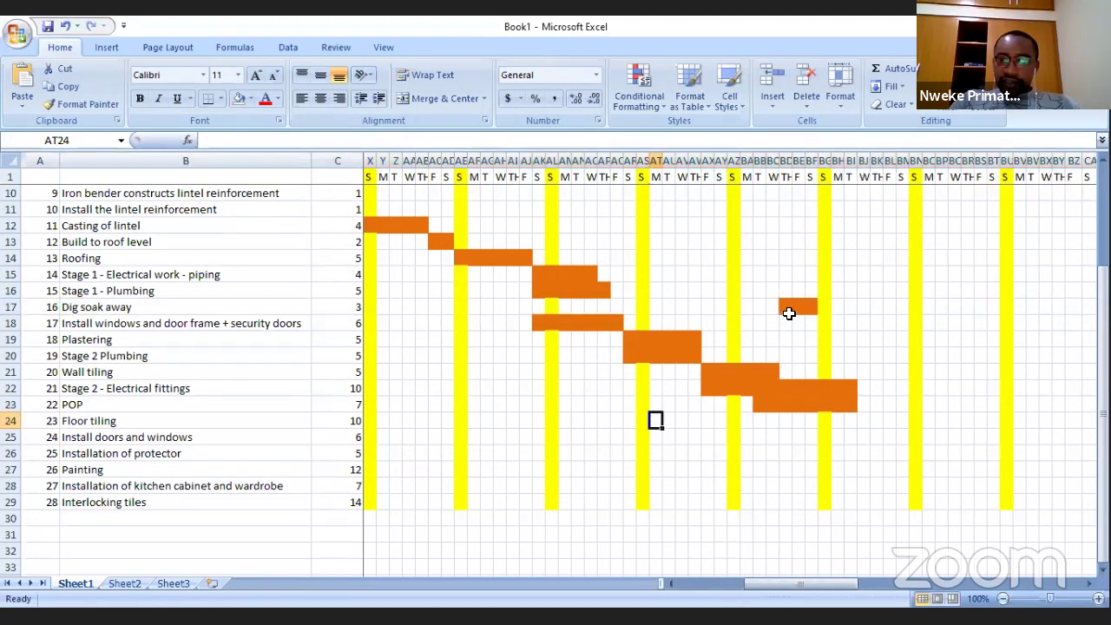
Step: Create the Floor tiling bar by merging BJ24:BT24 and shading it orange, starting right after the POP bar ends
click(802, 406)
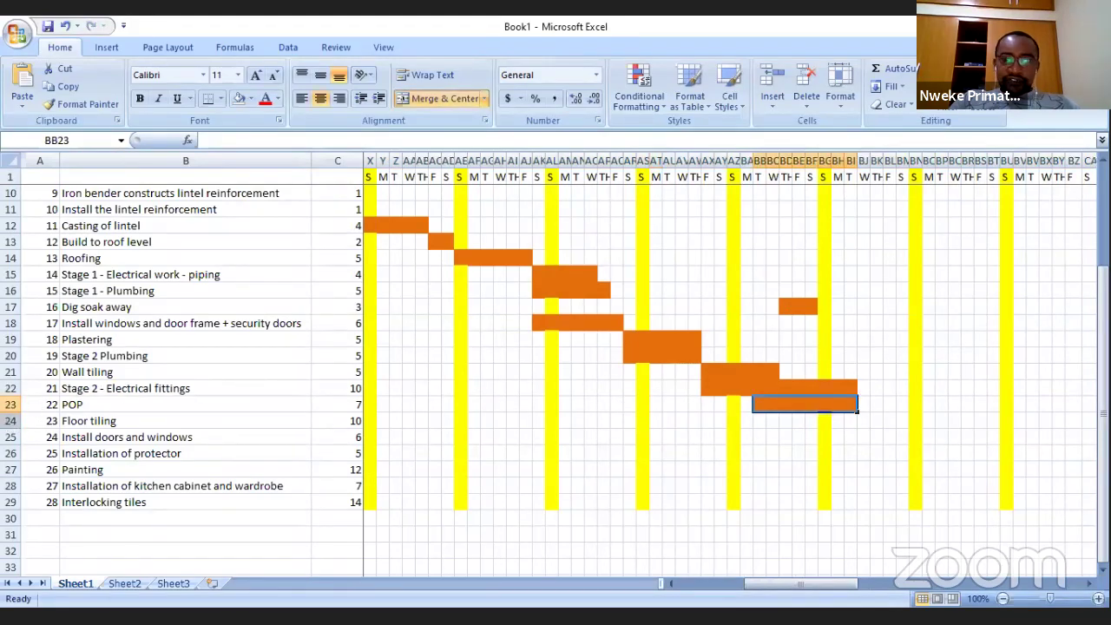
click(10, 422)
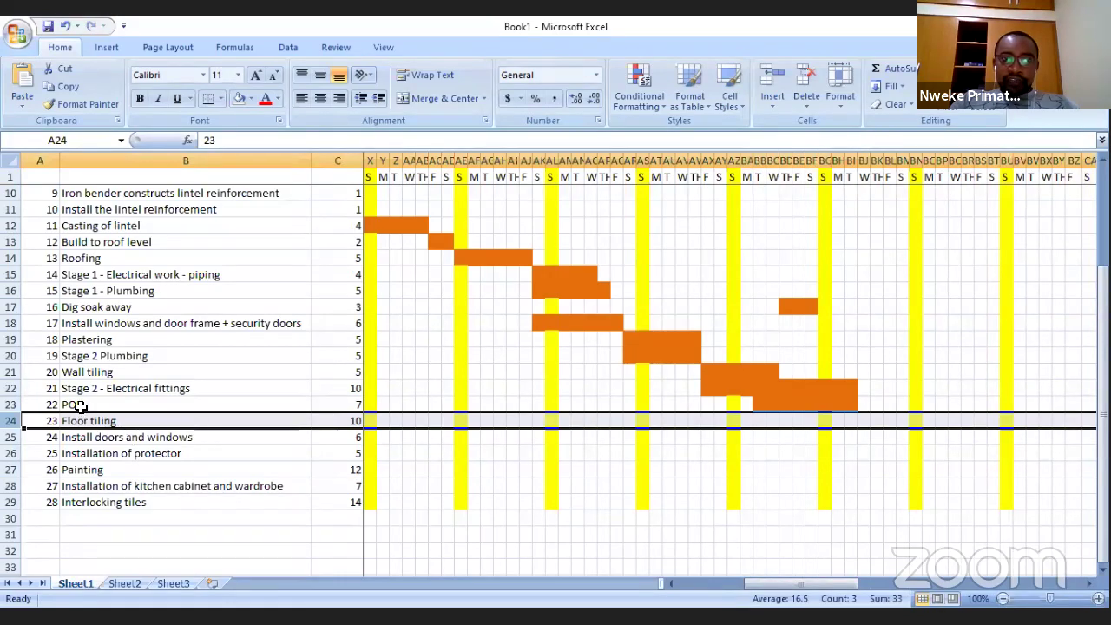
drag(853, 584, 932, 580)
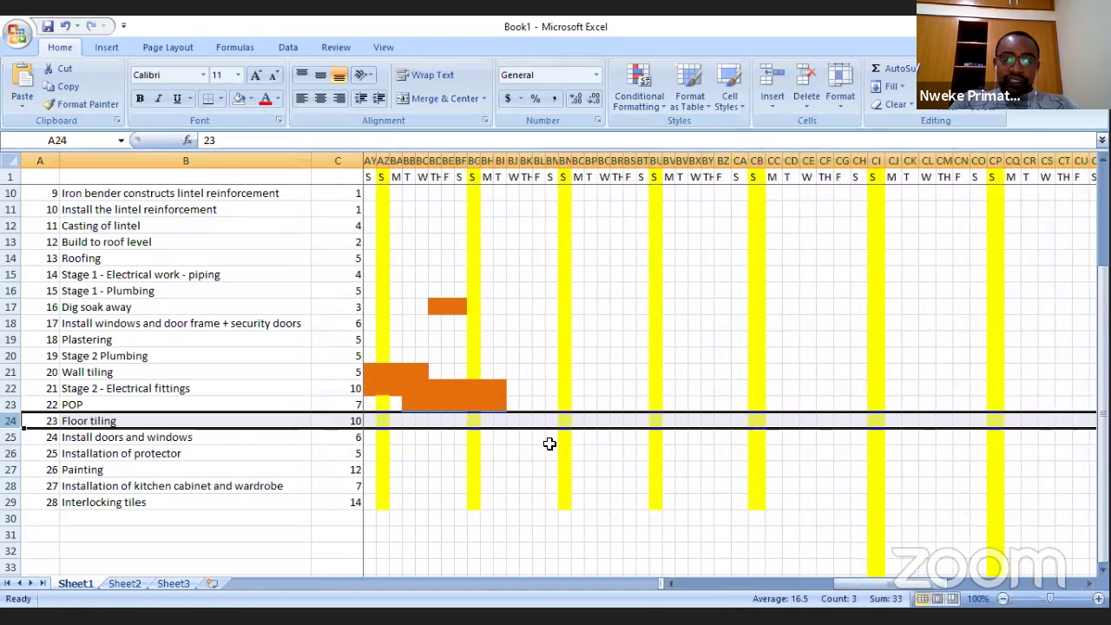
click(512, 420)
drag(529, 429, 649, 422)
click(252, 98)
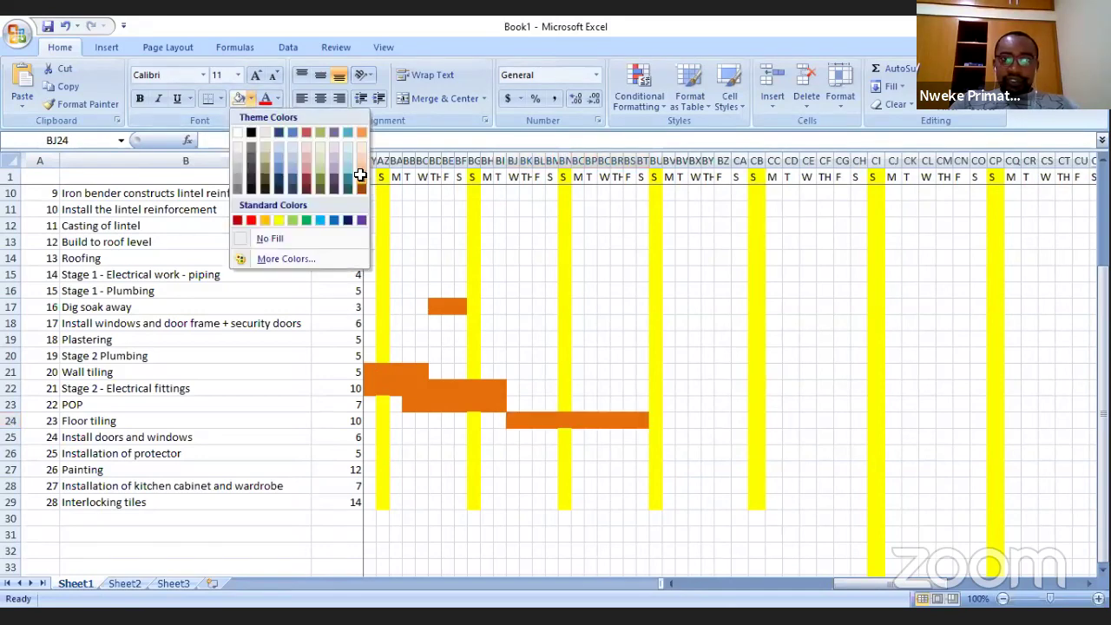
click(361, 177)
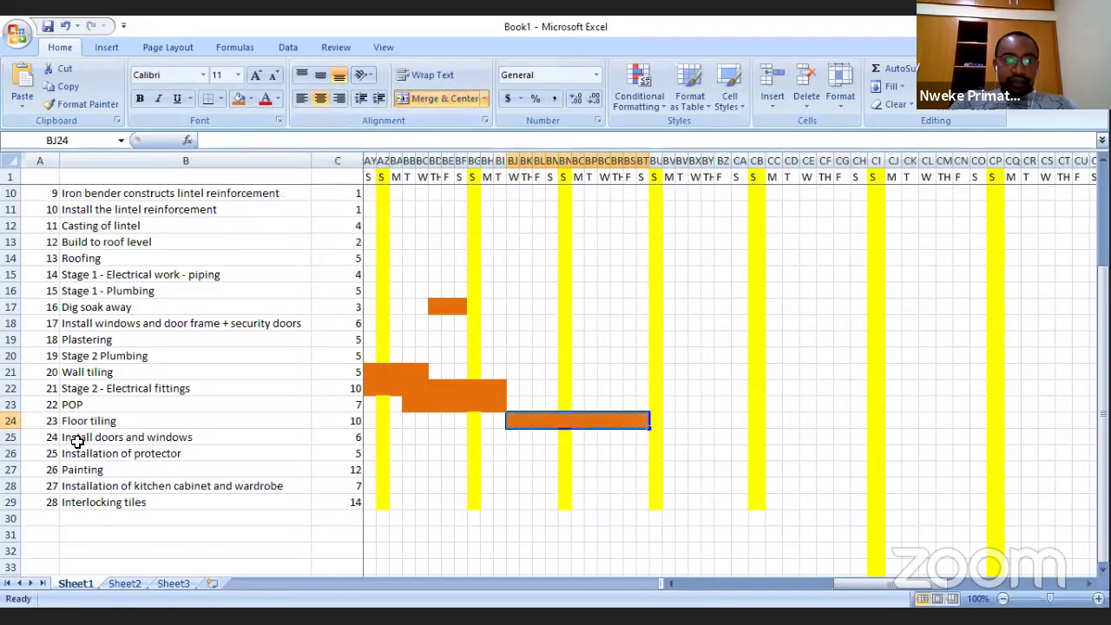
Step: Shade BC25:BI25 orange and merge the cells as the bar for Install doors and windows
click(22, 437)
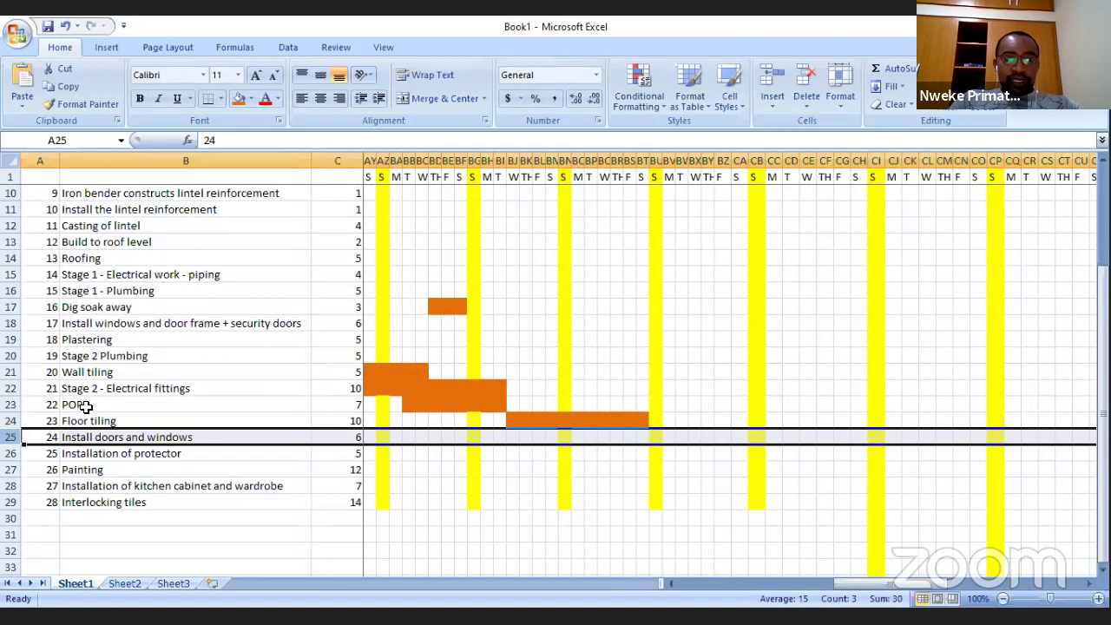
drag(501, 436, 424, 437)
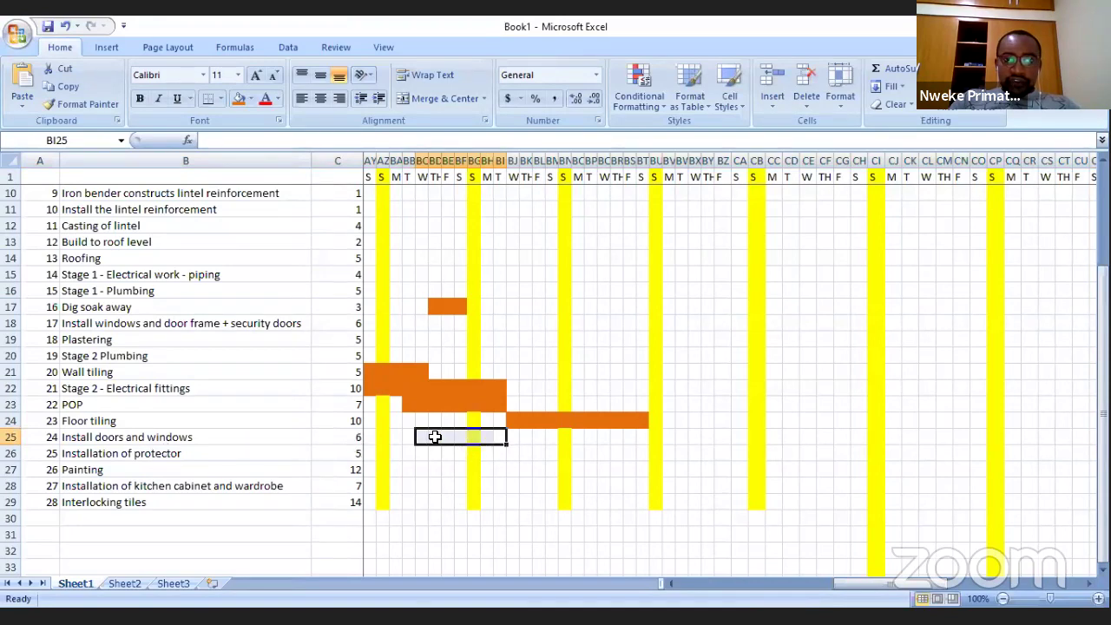
click(239, 98)
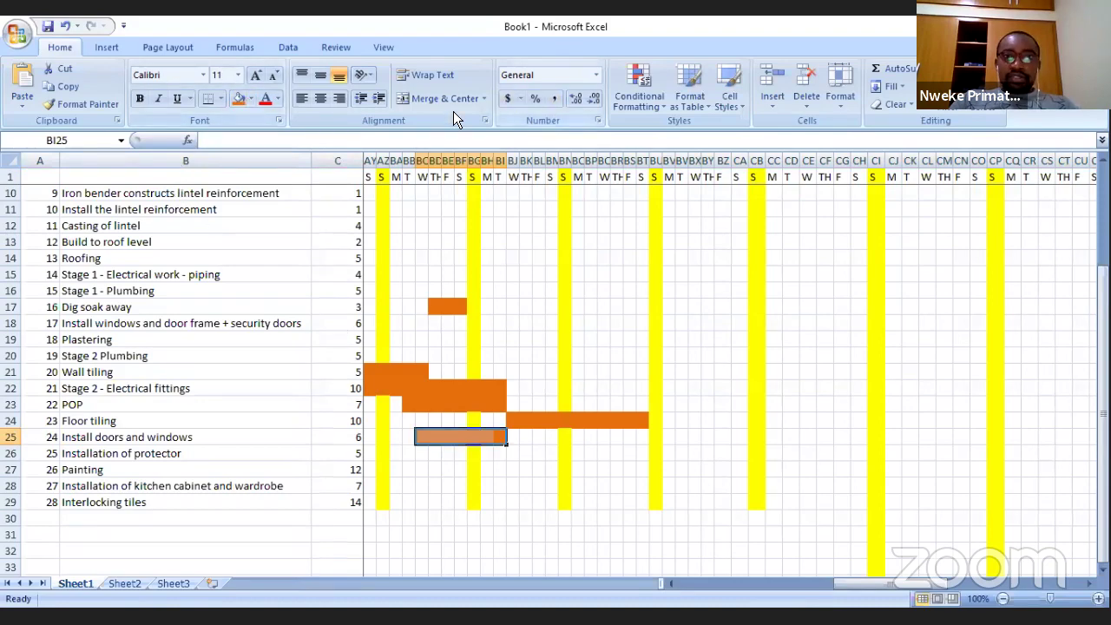
click(448, 102)
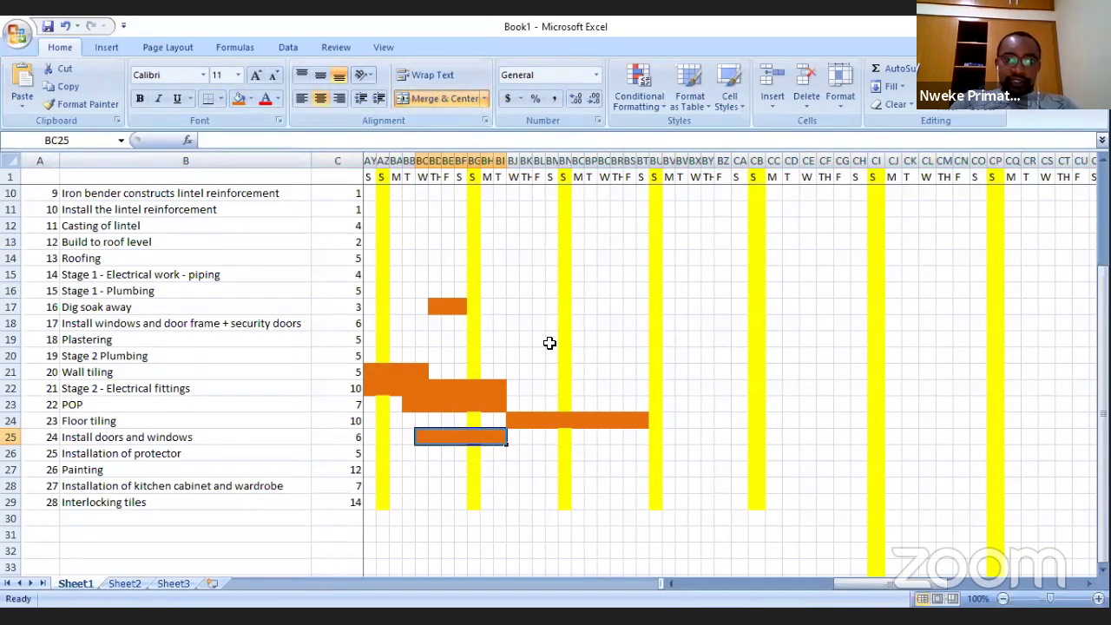
click(13, 453)
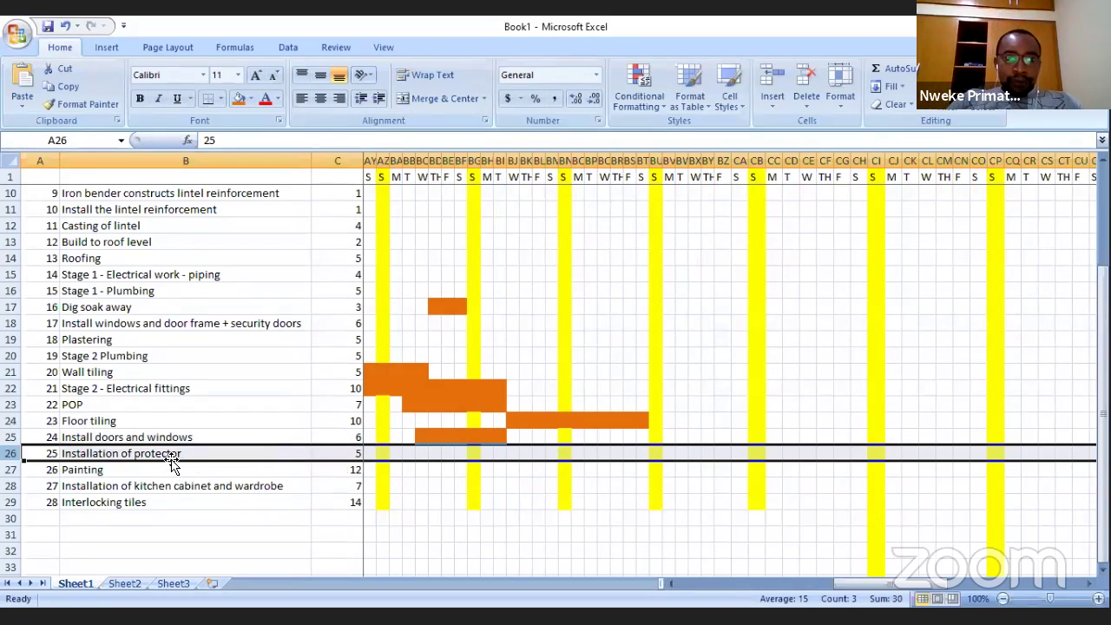
click(120, 439)
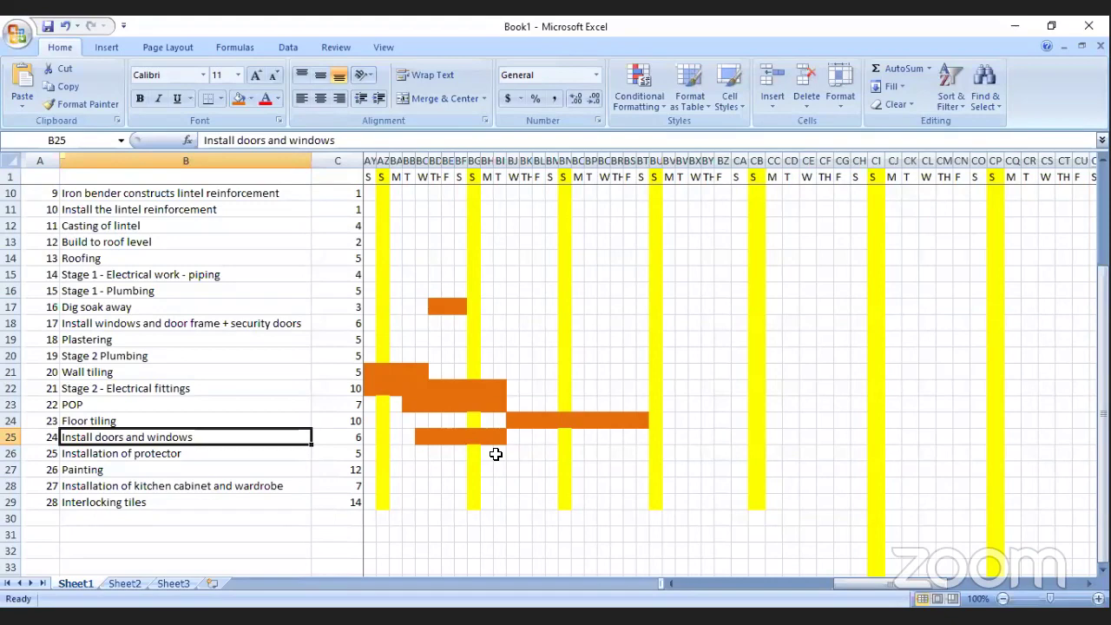
drag(499, 455, 435, 457)
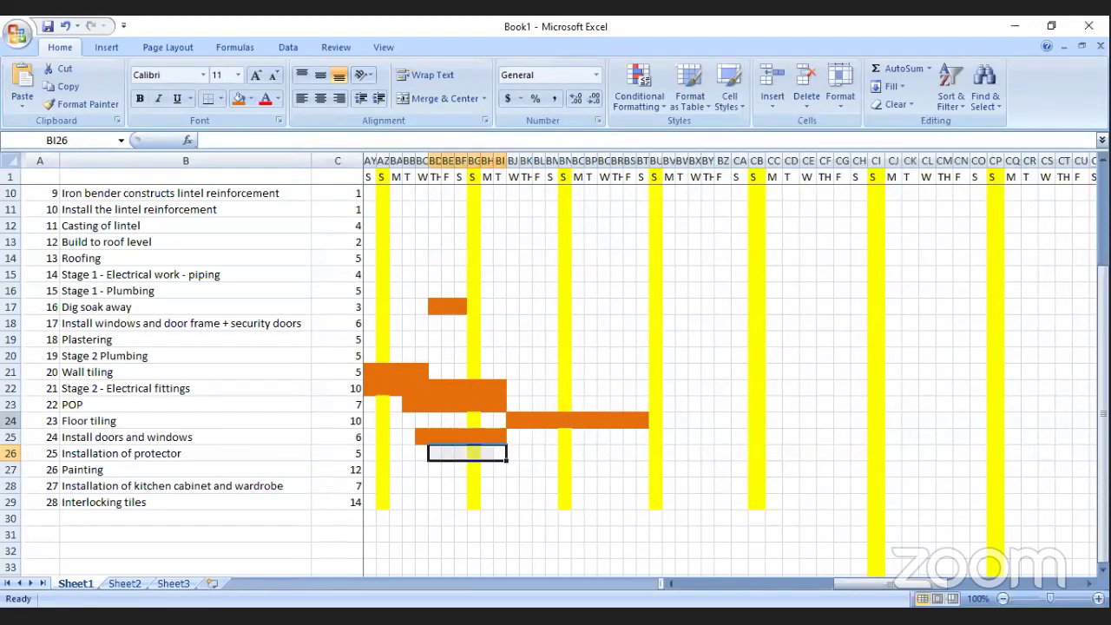
click(18, 421)
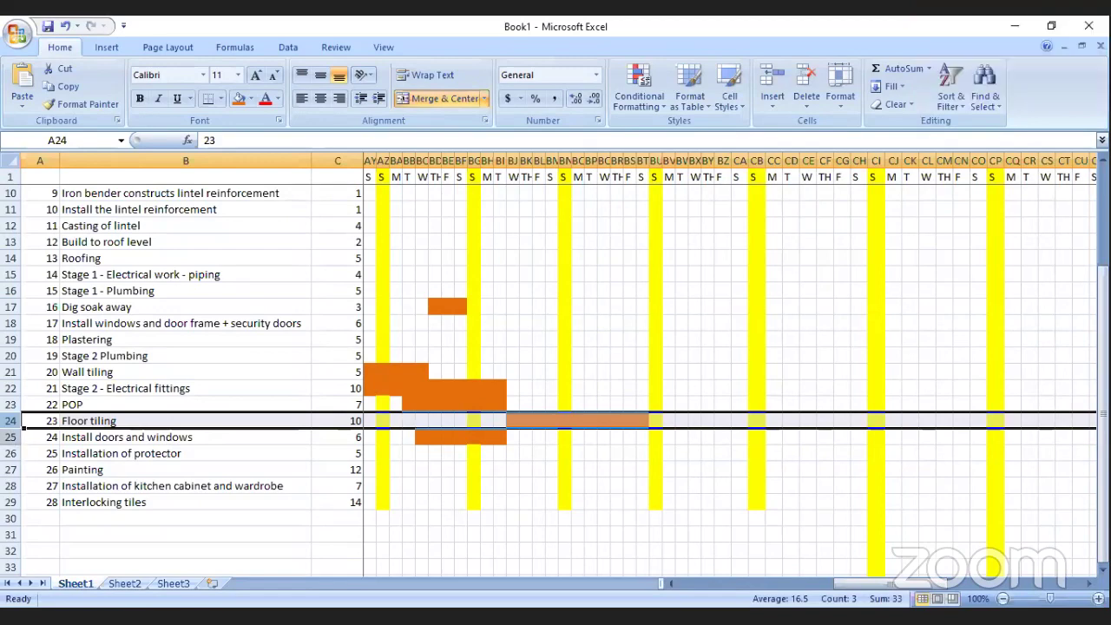
click(10, 438)
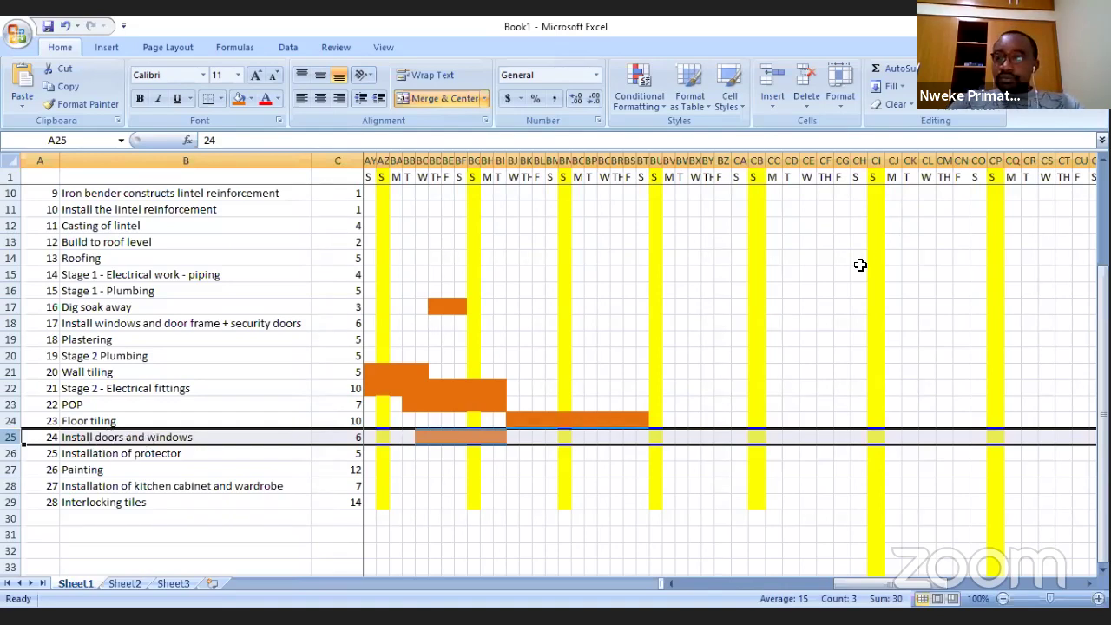
click(626, 426)
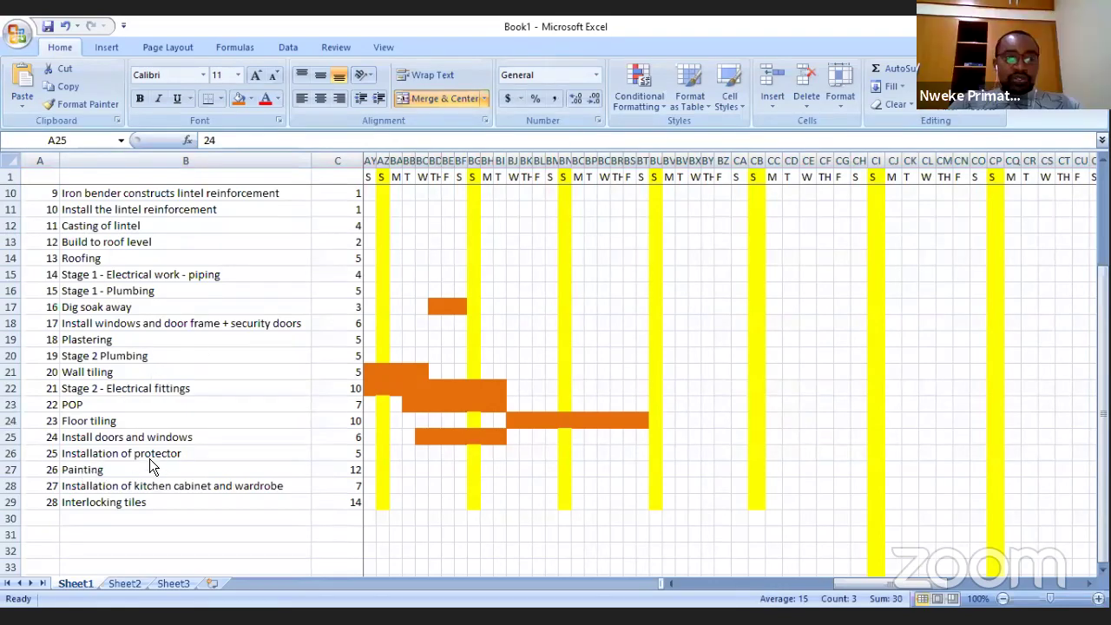
Step: Try renaming the activity in B25 to "Install Security doors and windows"
click(11, 443)
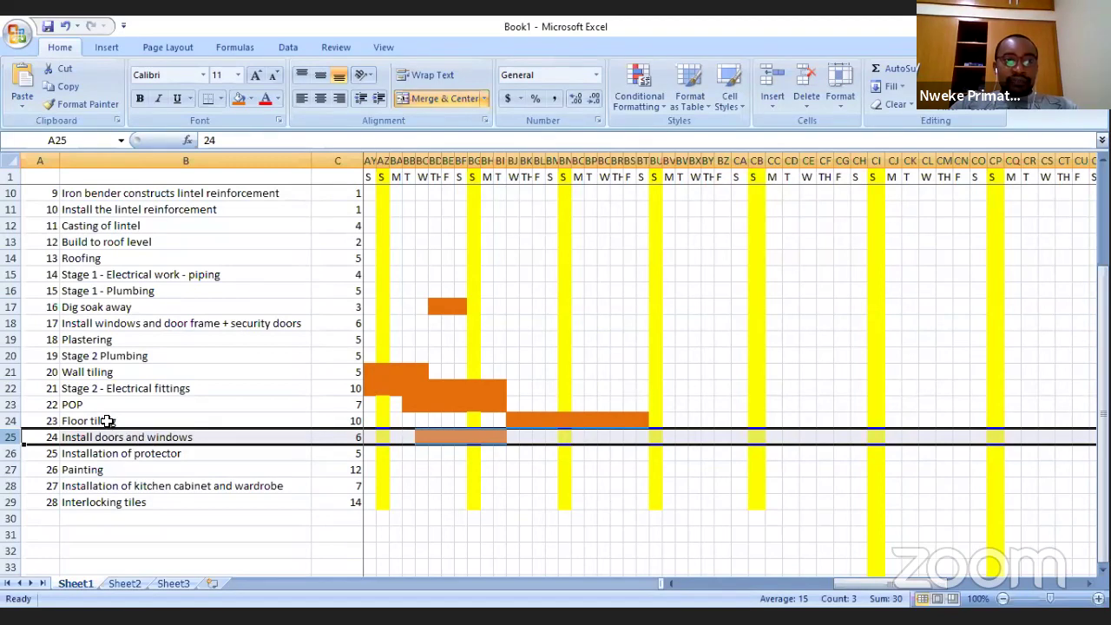
click(155, 439)
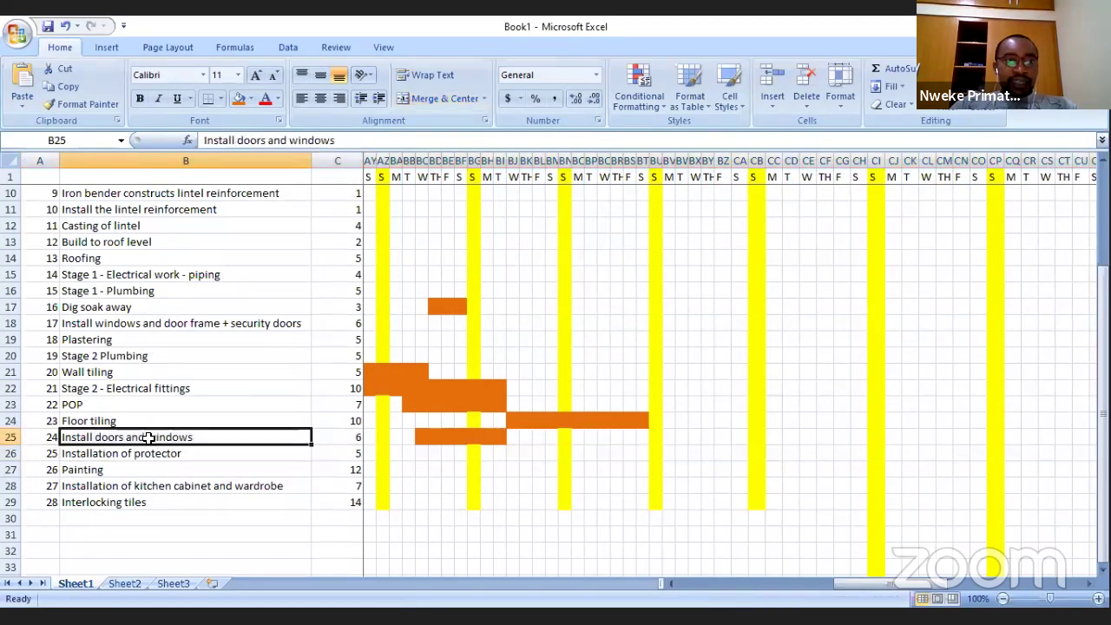
click(240, 141)
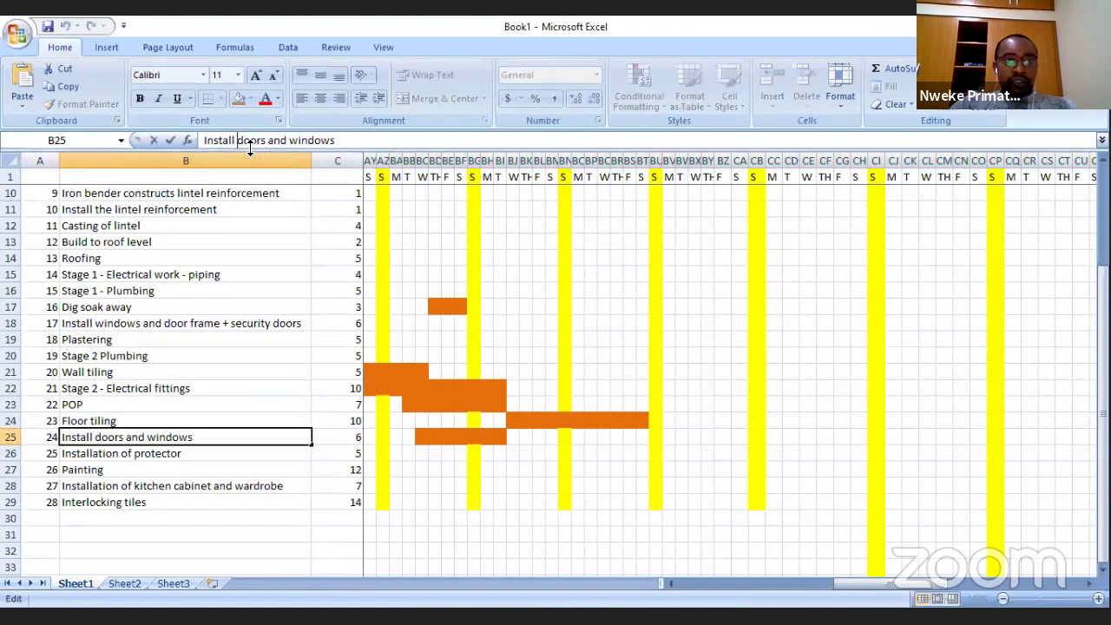
text(Security)
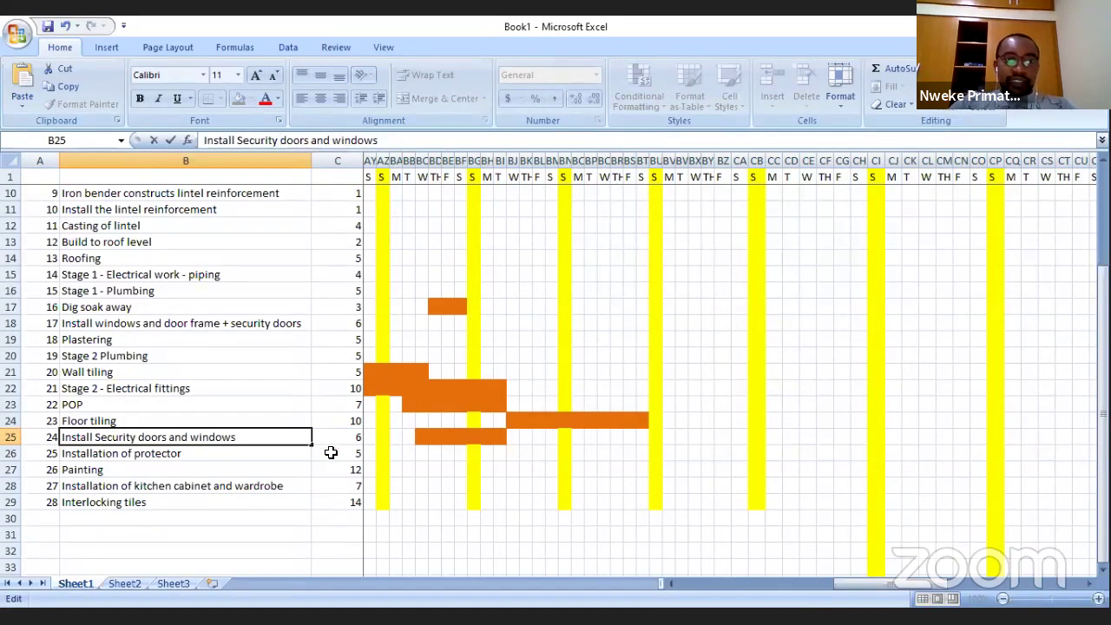
click(182, 464)
click(181, 438)
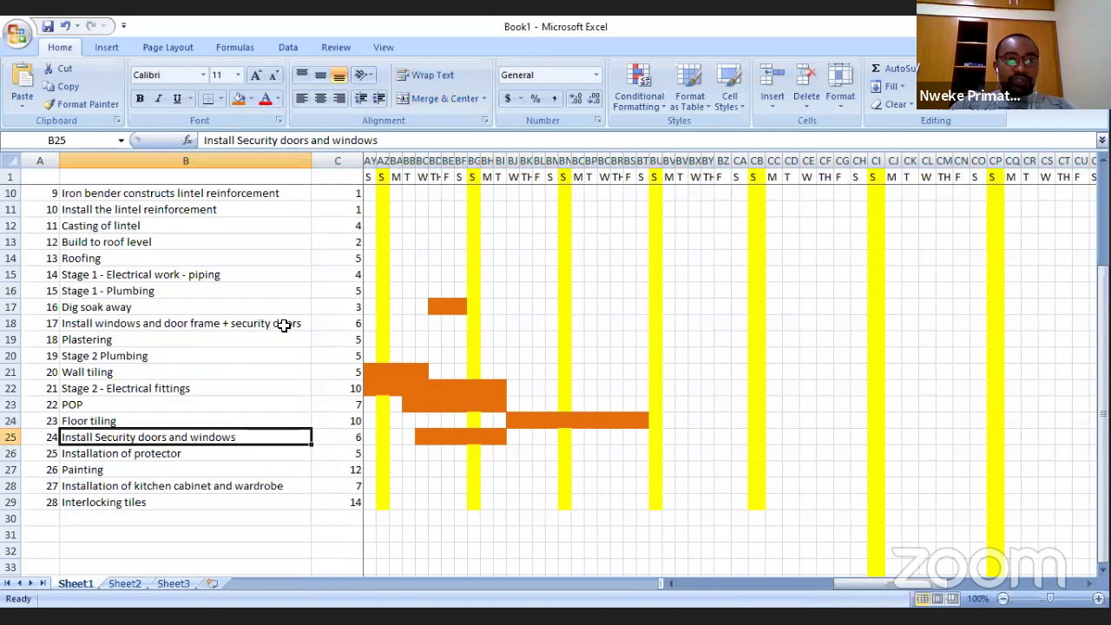
Step: Undo the last wording change to the activity name in B25
key(Down)
click(171, 433)
key(ctrl+z)
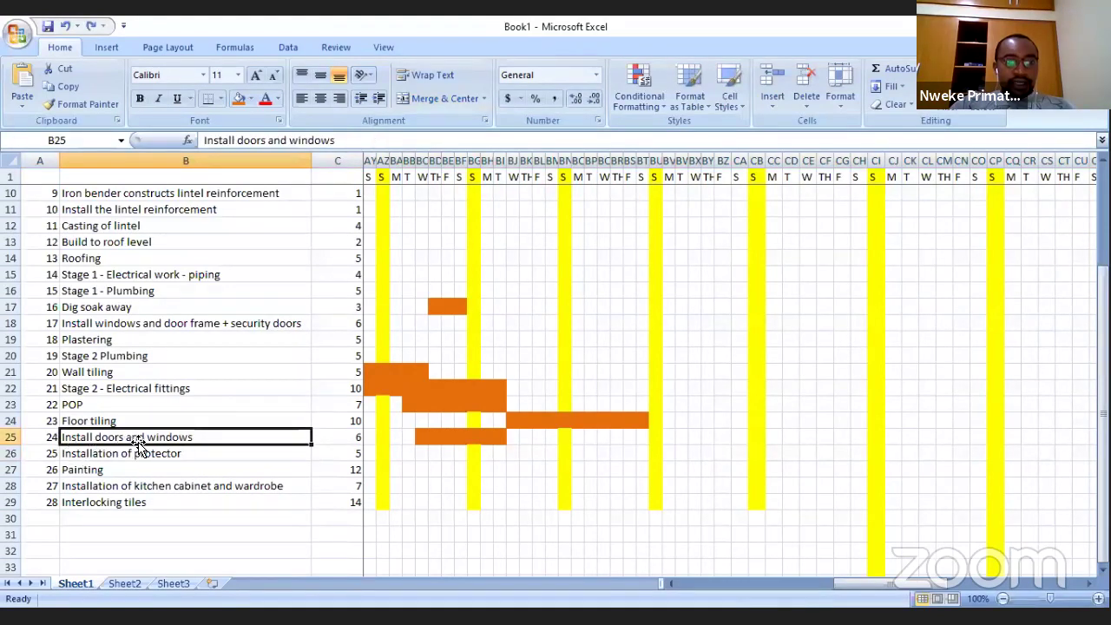
Step: Compare the Install doors and windows activity in row 25 with the window and door frame activity and Floor tiling
click(165, 453)
click(166, 437)
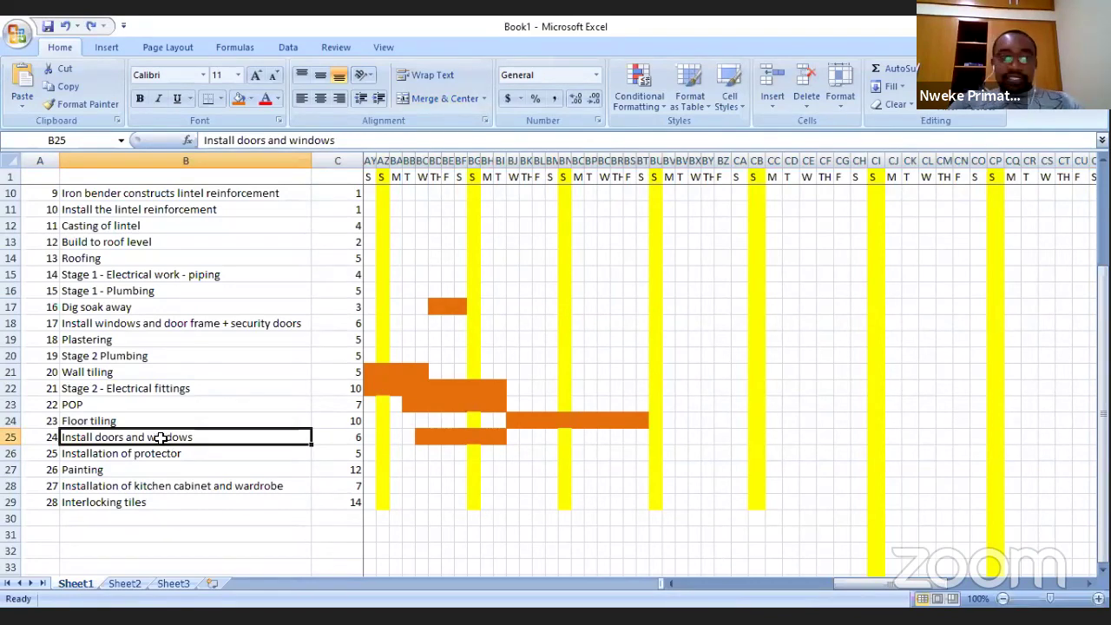
click(242, 323)
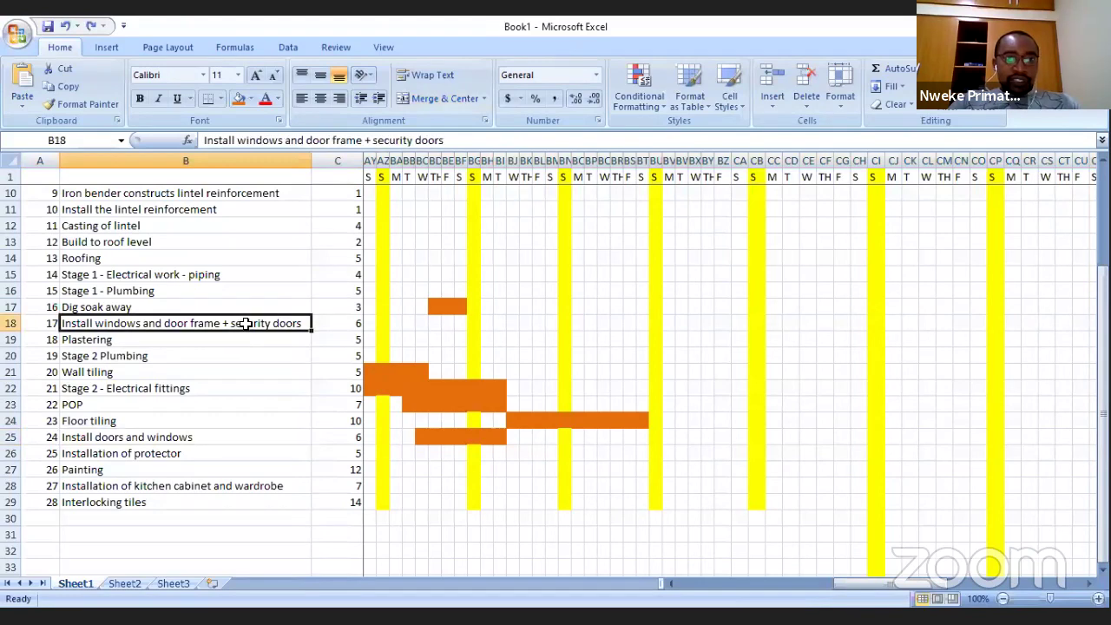
drag(872, 583, 918, 586)
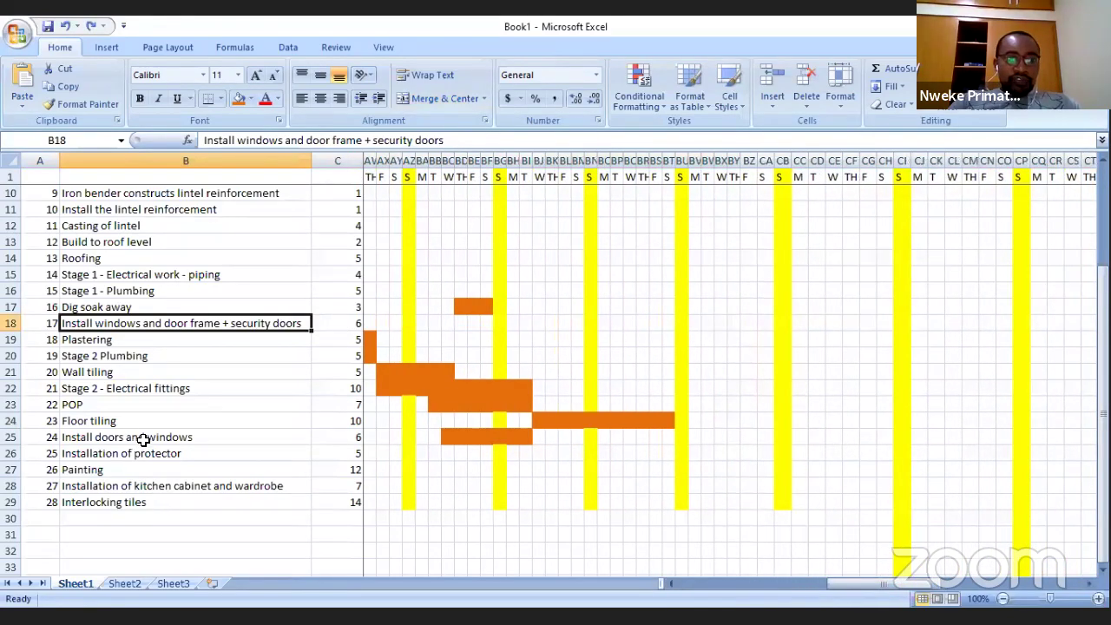
click(171, 440)
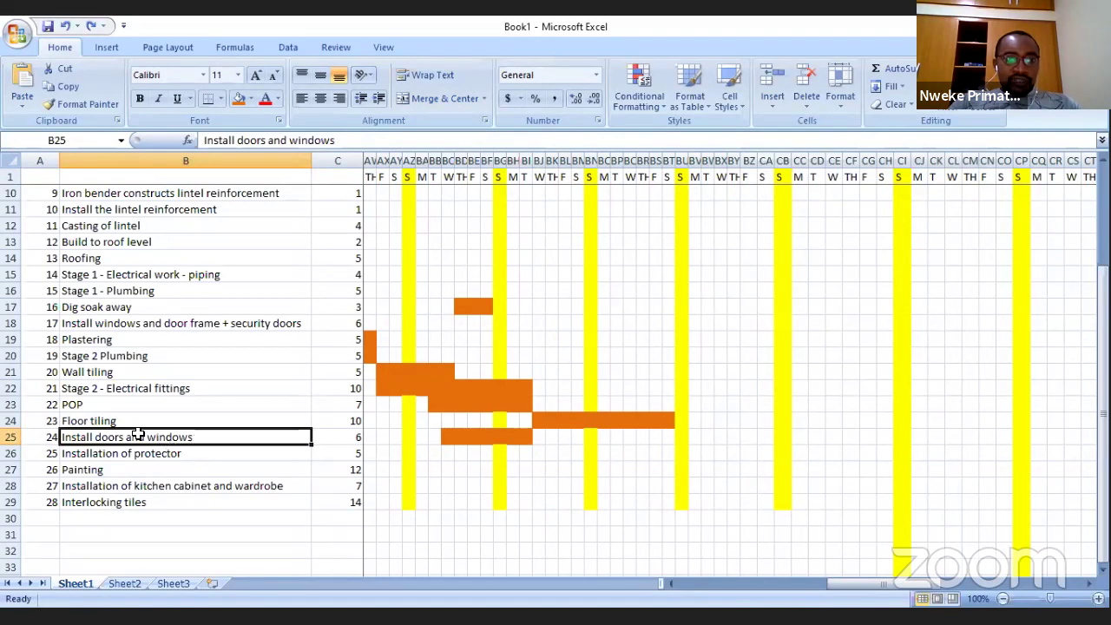
click(107, 420)
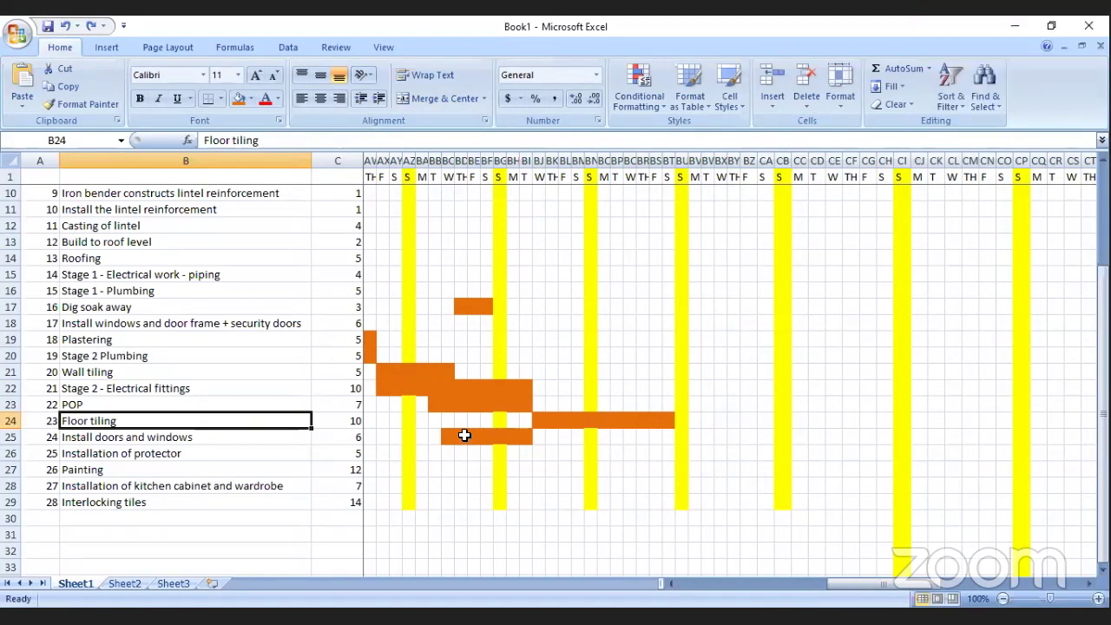
click(9, 437)
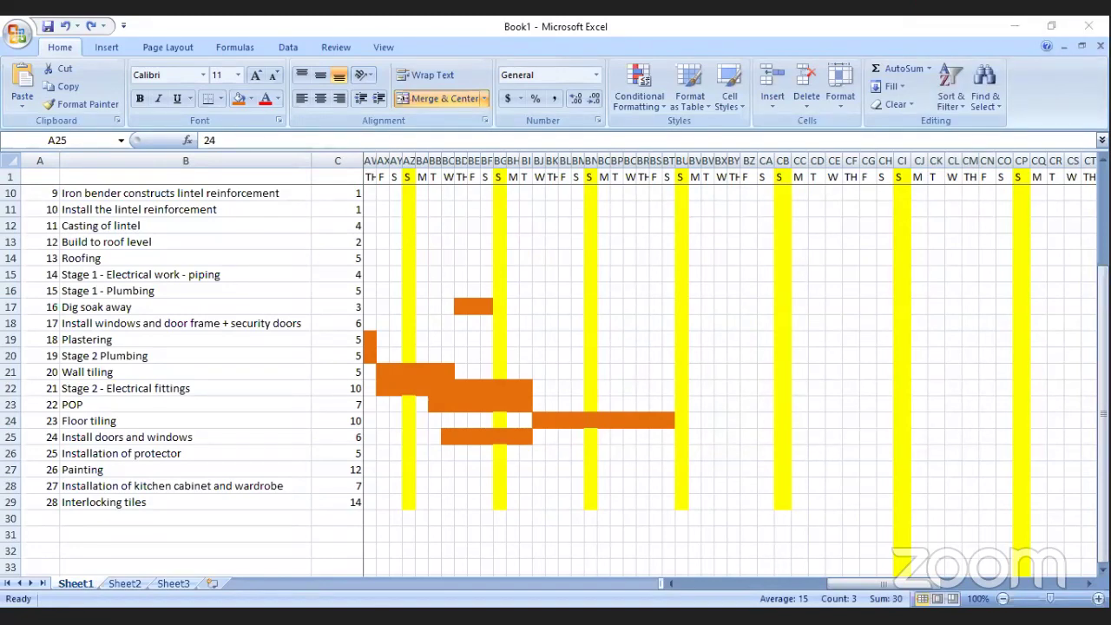
Step: Shade BU25:CA25 orange so the Install doors and windows bar starts right after the Floor tiling bar
click(628, 418)
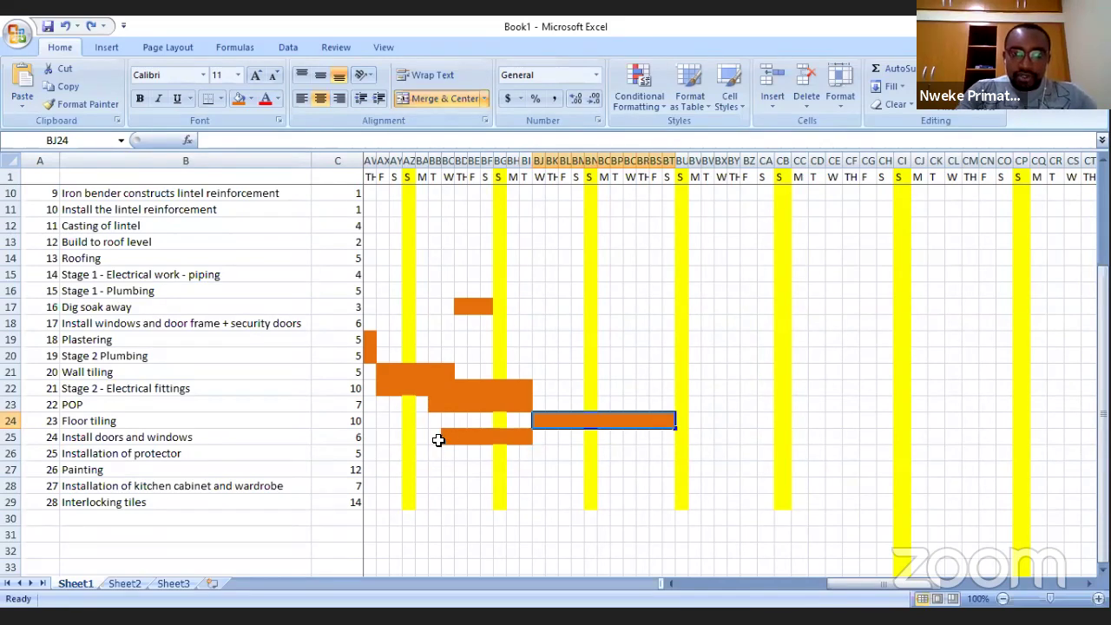
click(107, 437)
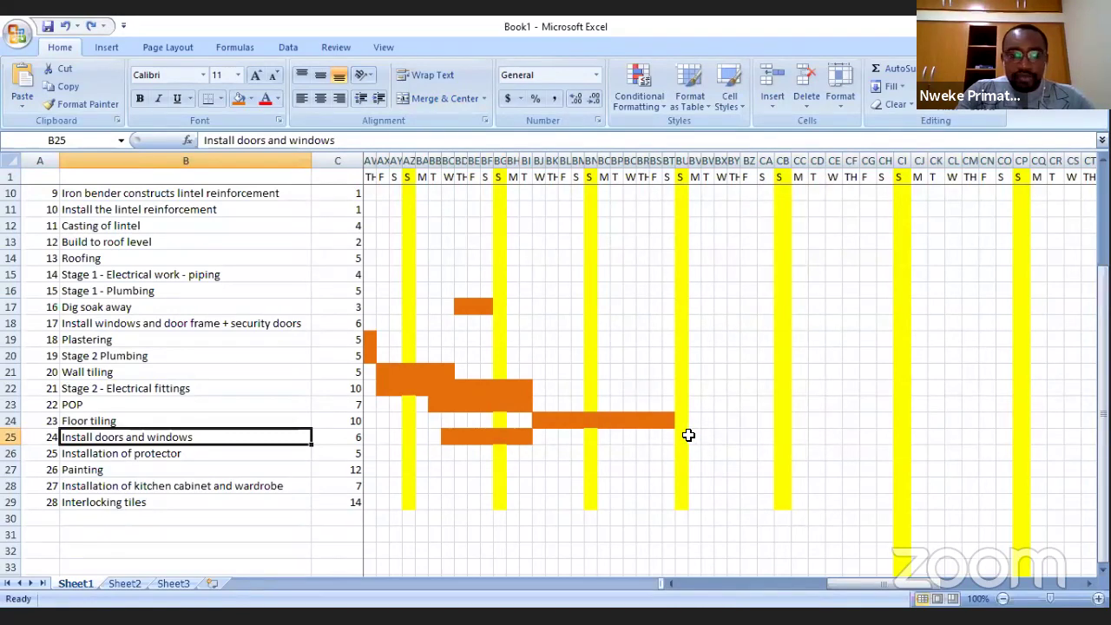
drag(686, 434, 772, 436)
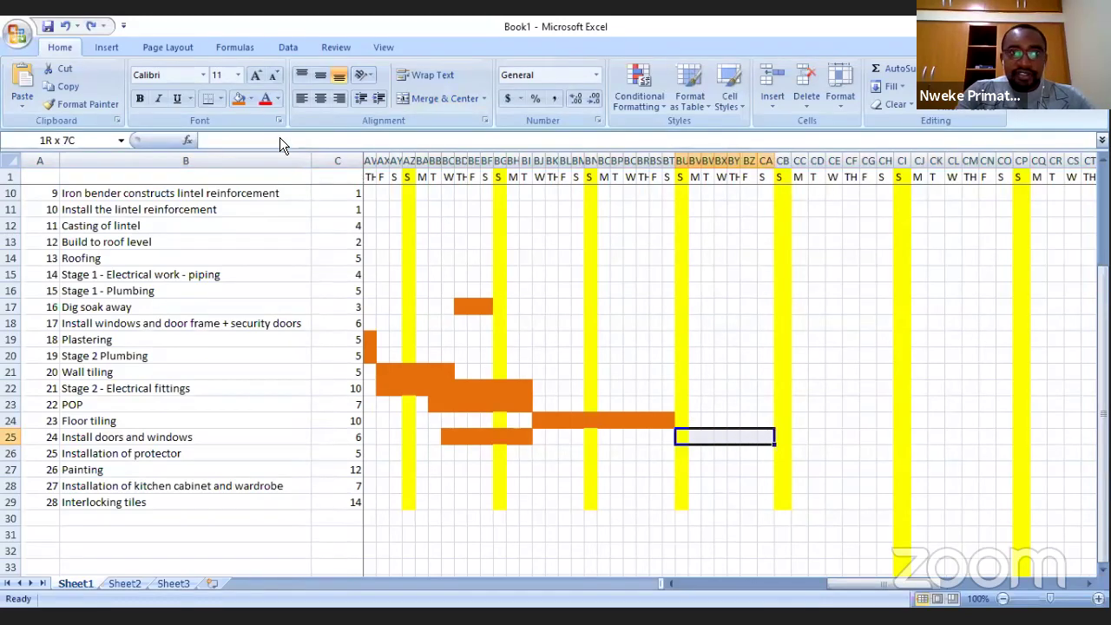
click(246, 104)
Step: Unmerge the old bar in BC25:BI25, remove its fill, and restore the yellow Sunday shading in BG25 from BG26
click(448, 434)
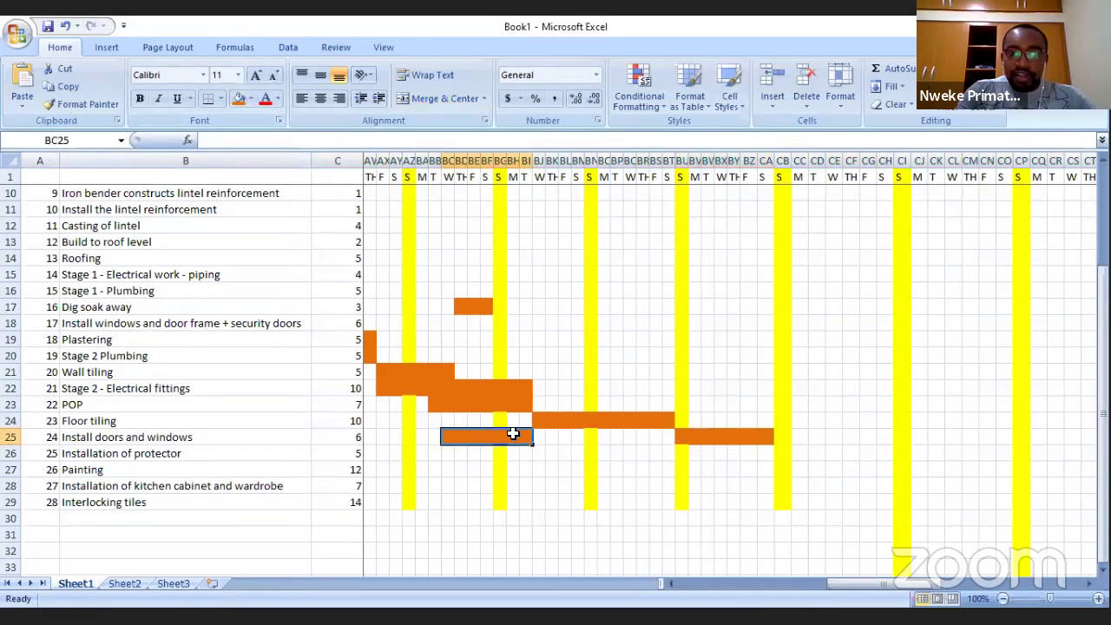
click(433, 97)
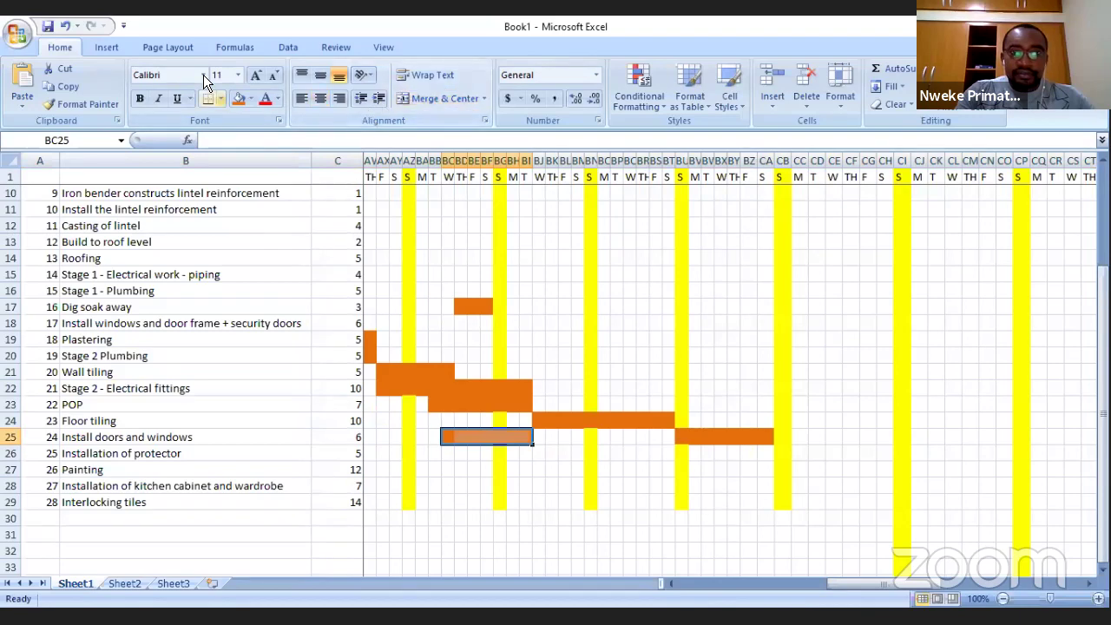
click(251, 98)
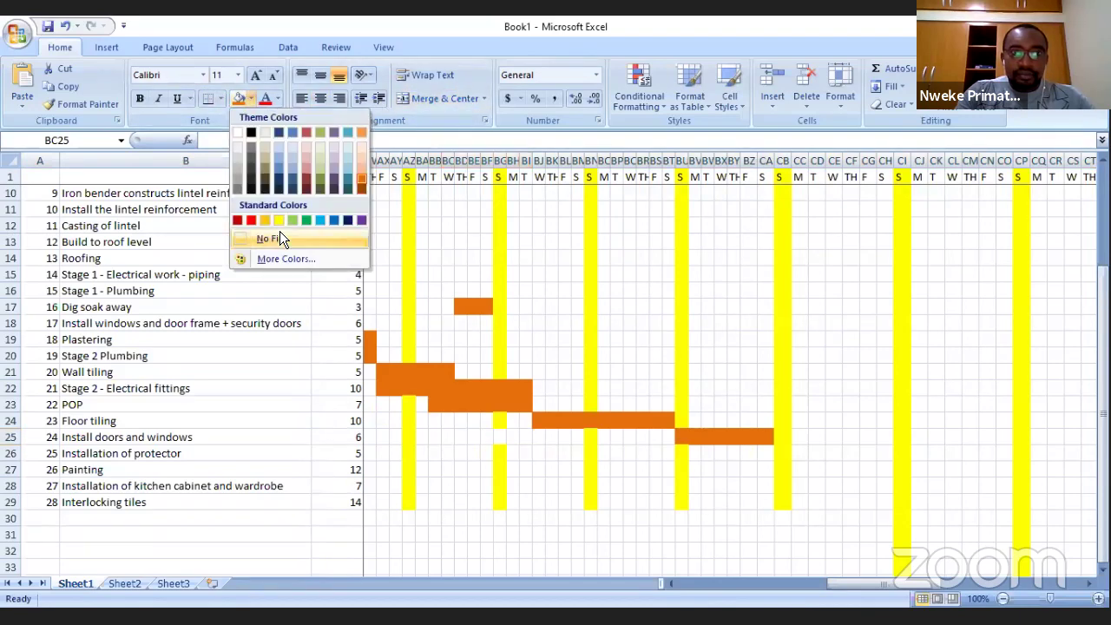
click(279, 231)
click(552, 468)
click(500, 453)
drag(507, 461, 531, 453)
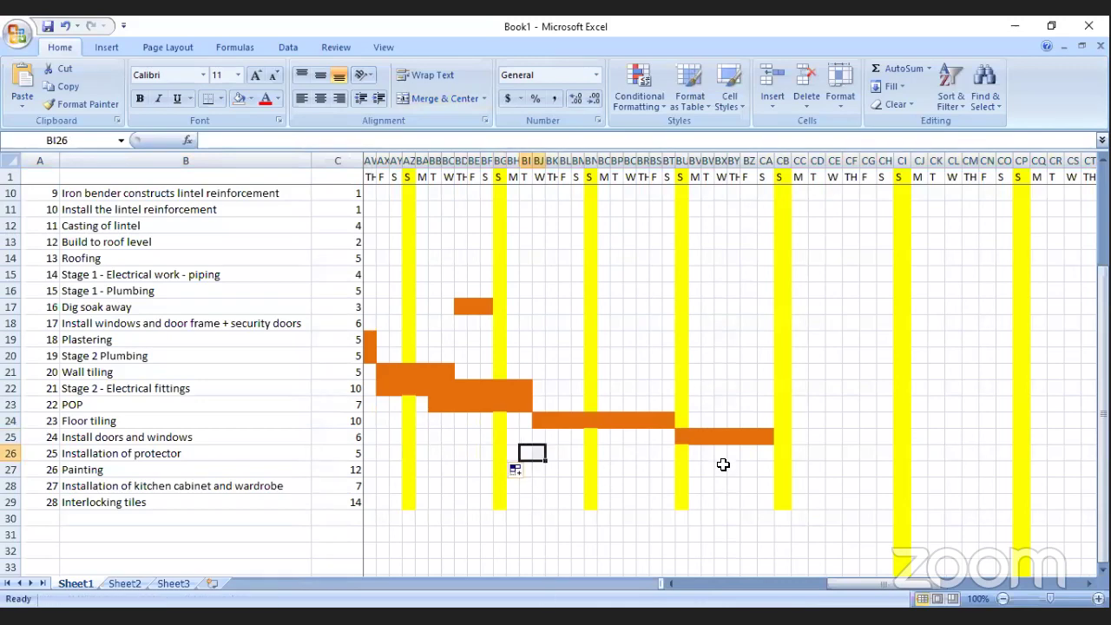
Step: Merge and center BU25:CA25 into a single Install doors and windows bar
drag(765, 436, 685, 434)
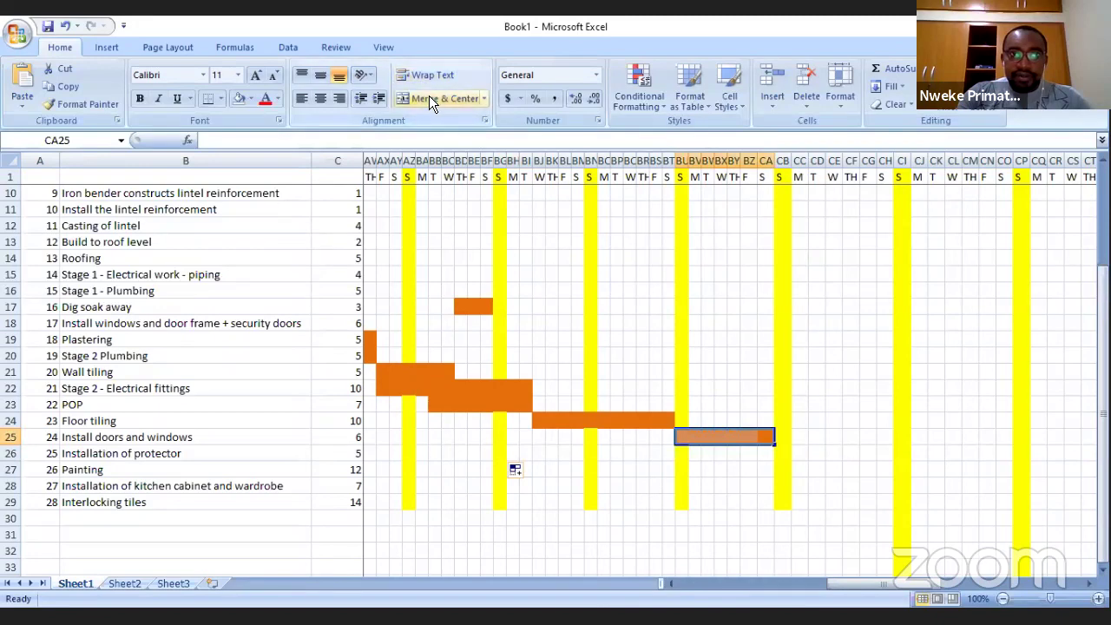
click(429, 97)
click(720, 307)
click(710, 438)
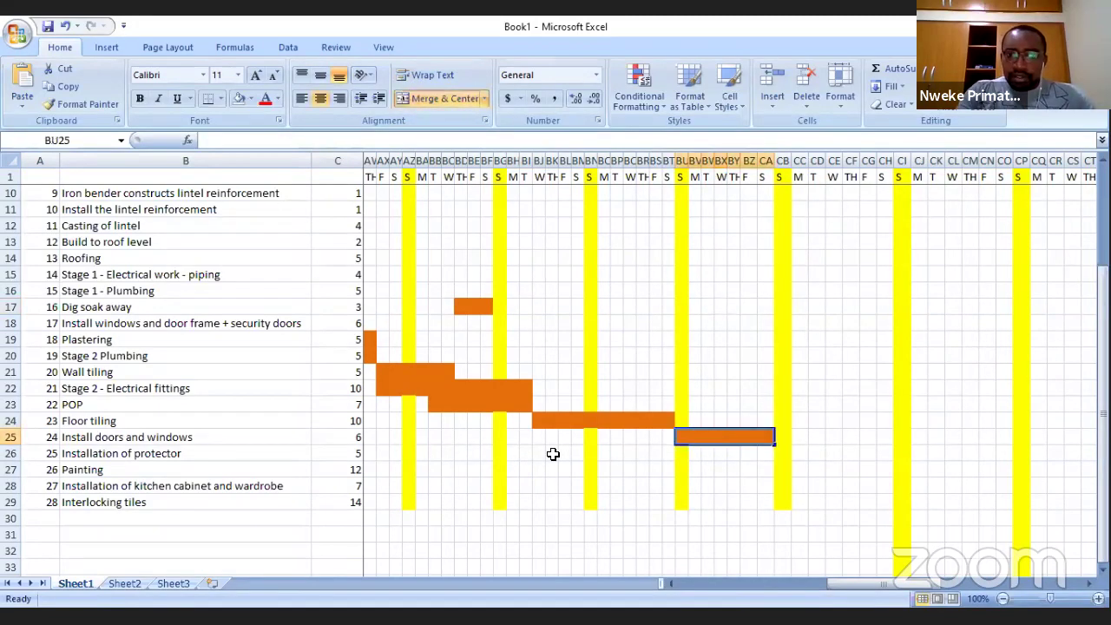
Step: Review the order of POP, Floor tiling, Install doors and windows, Installation of protector and Painting against the existing bars
click(139, 438)
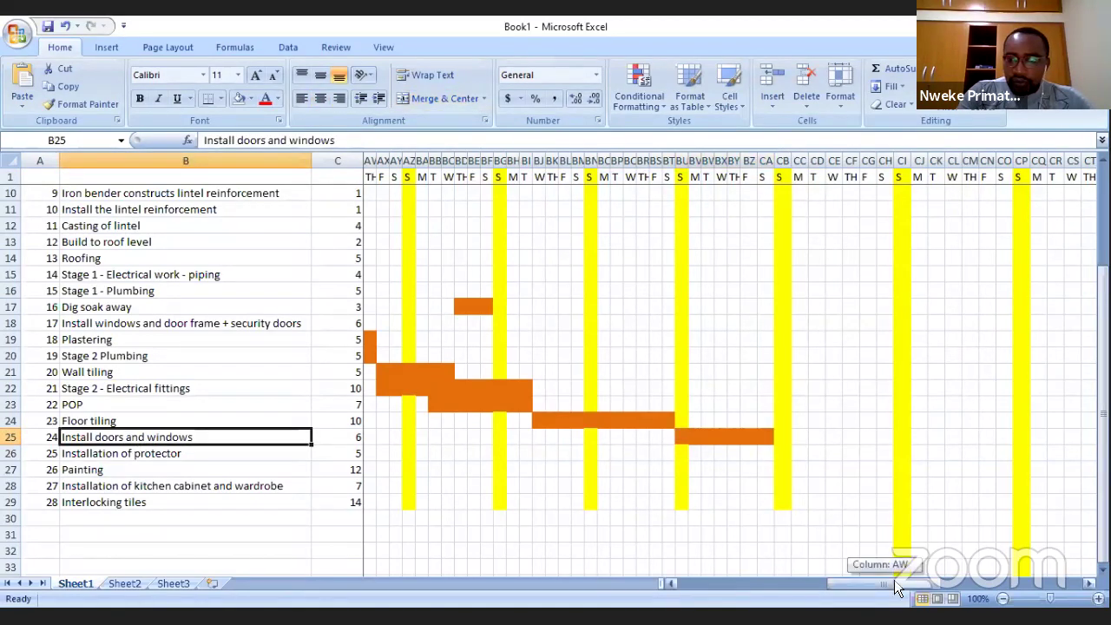
drag(897, 582, 913, 576)
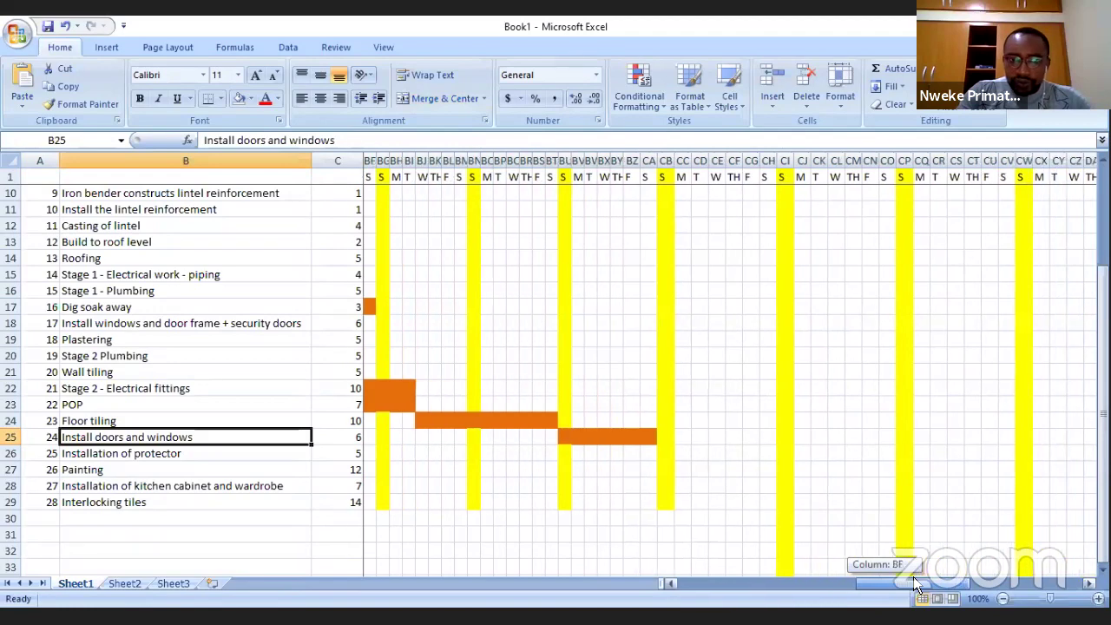
click(132, 457)
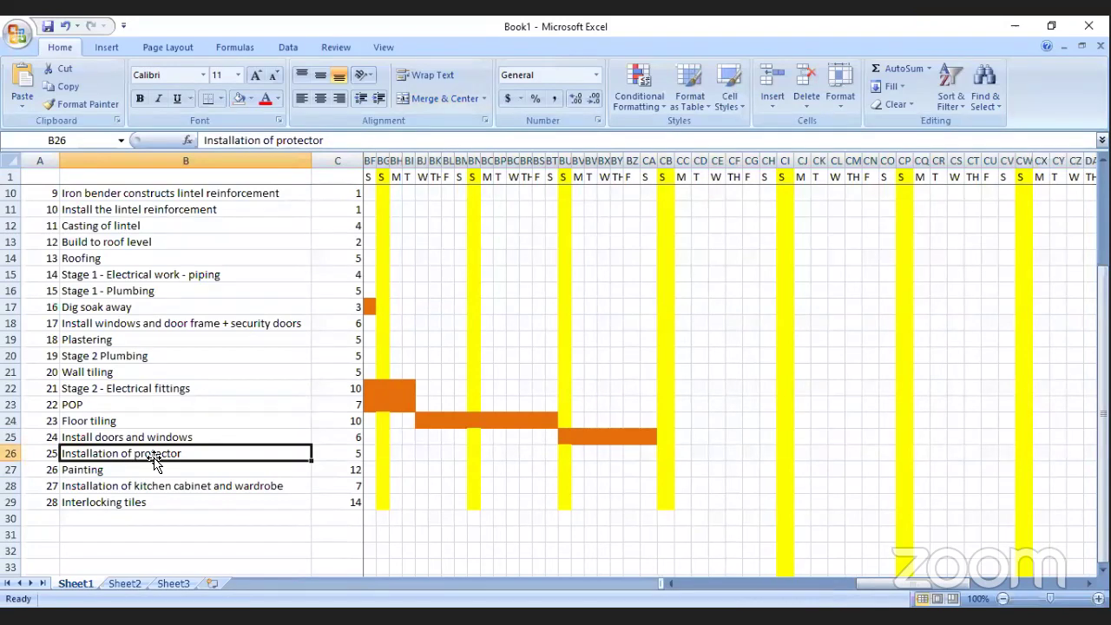
key(Down)
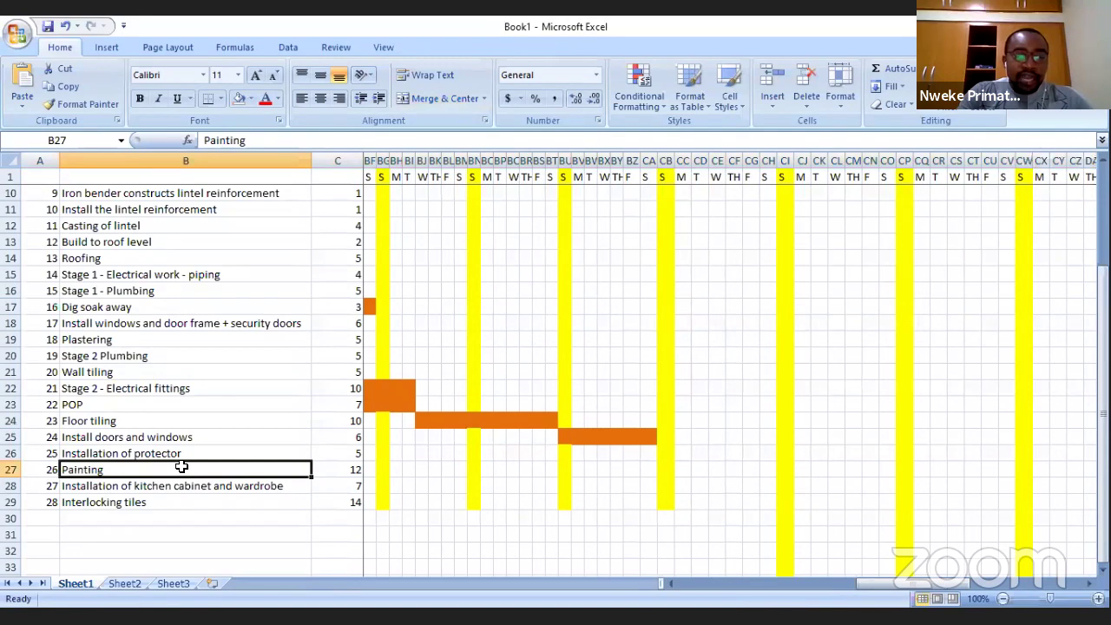
click(130, 437)
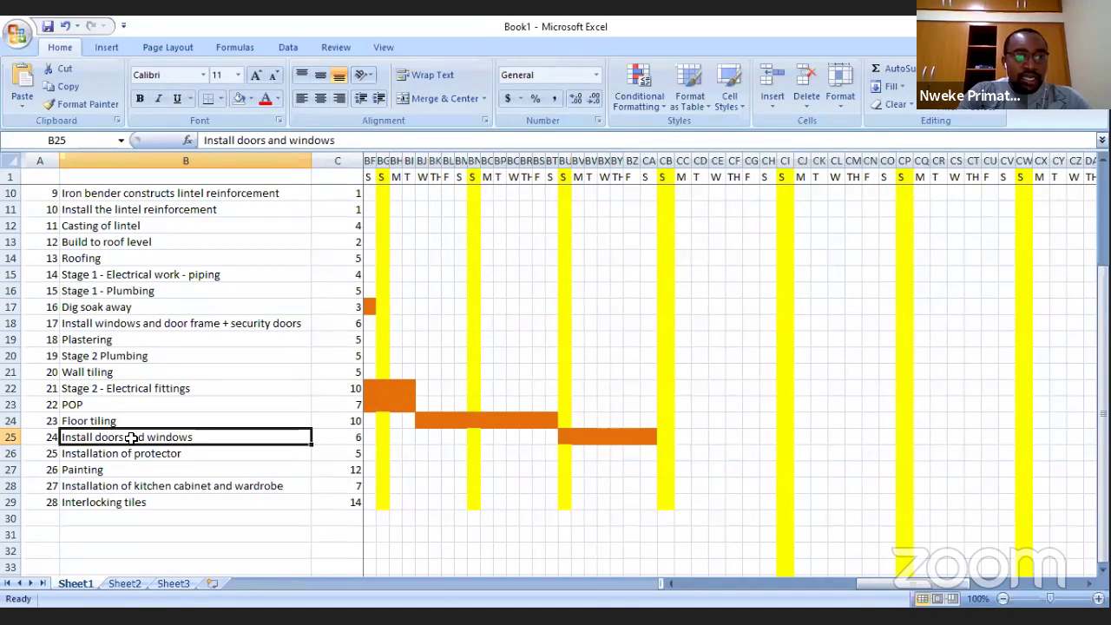
click(84, 422)
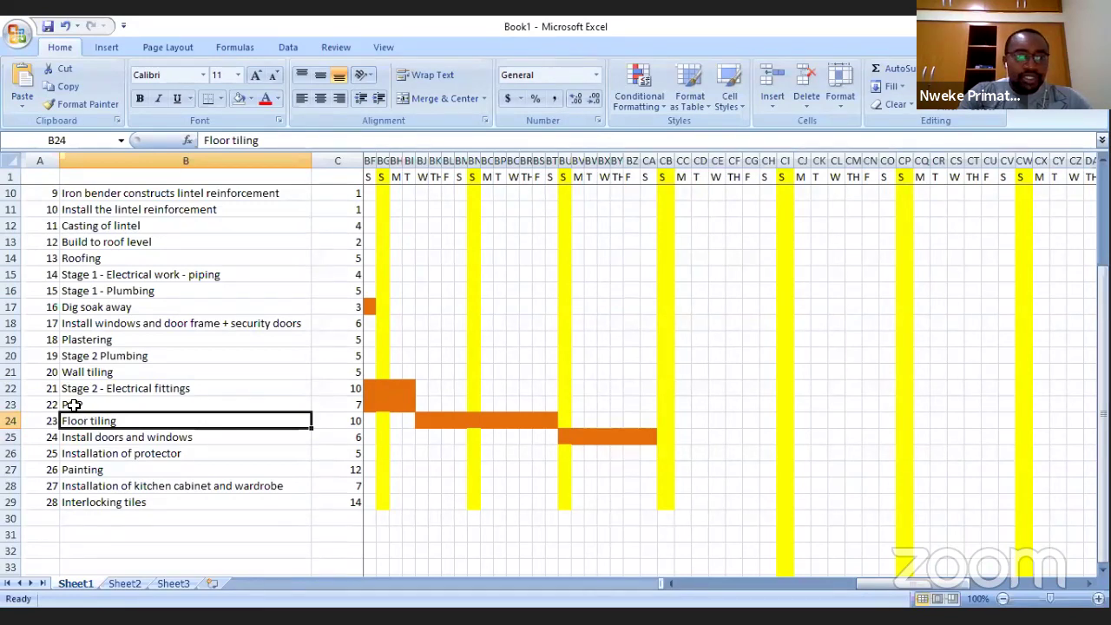
click(74, 404)
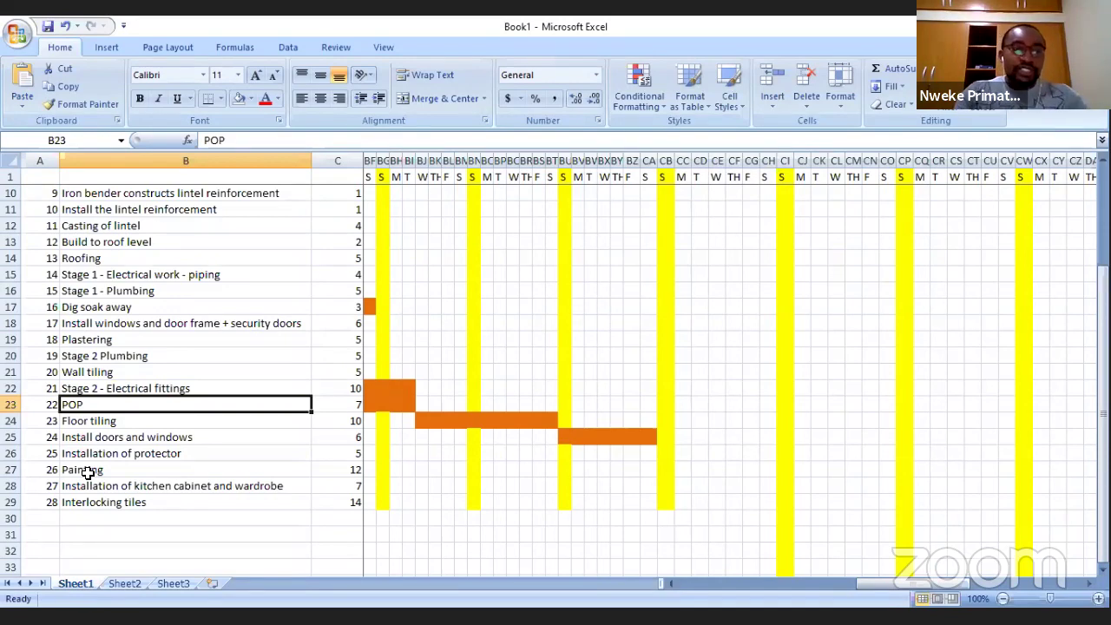
click(94, 424)
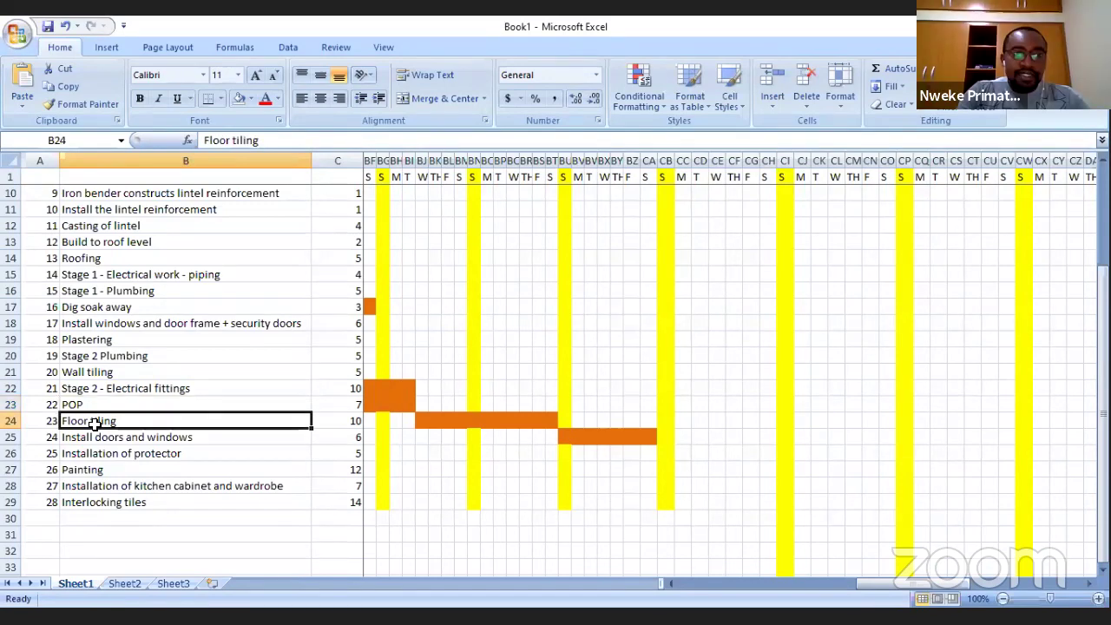
click(95, 440)
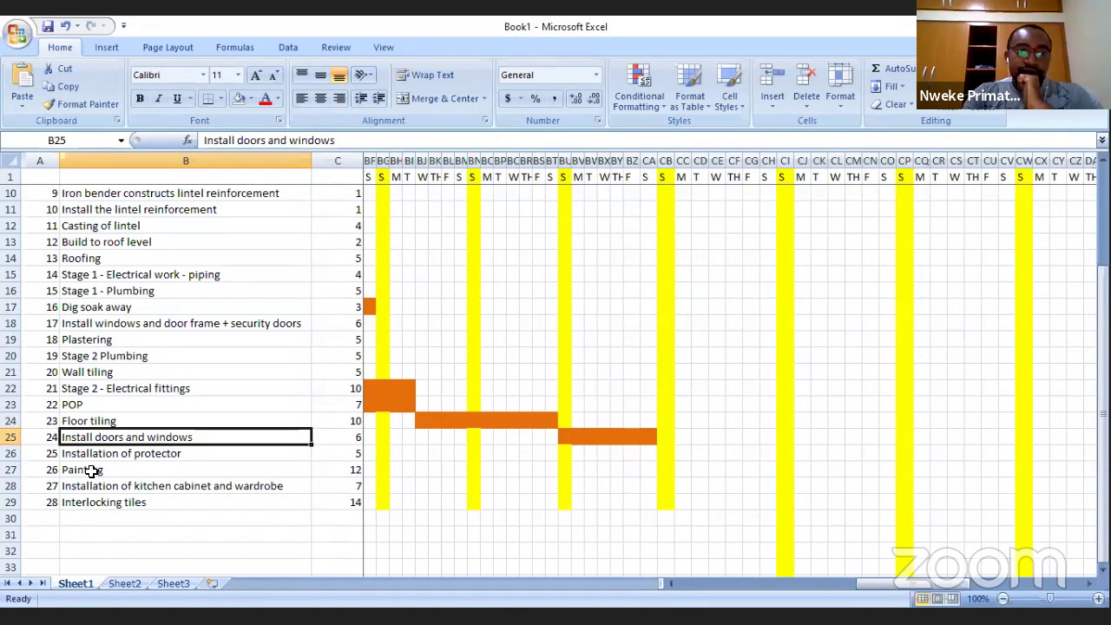
click(86, 421)
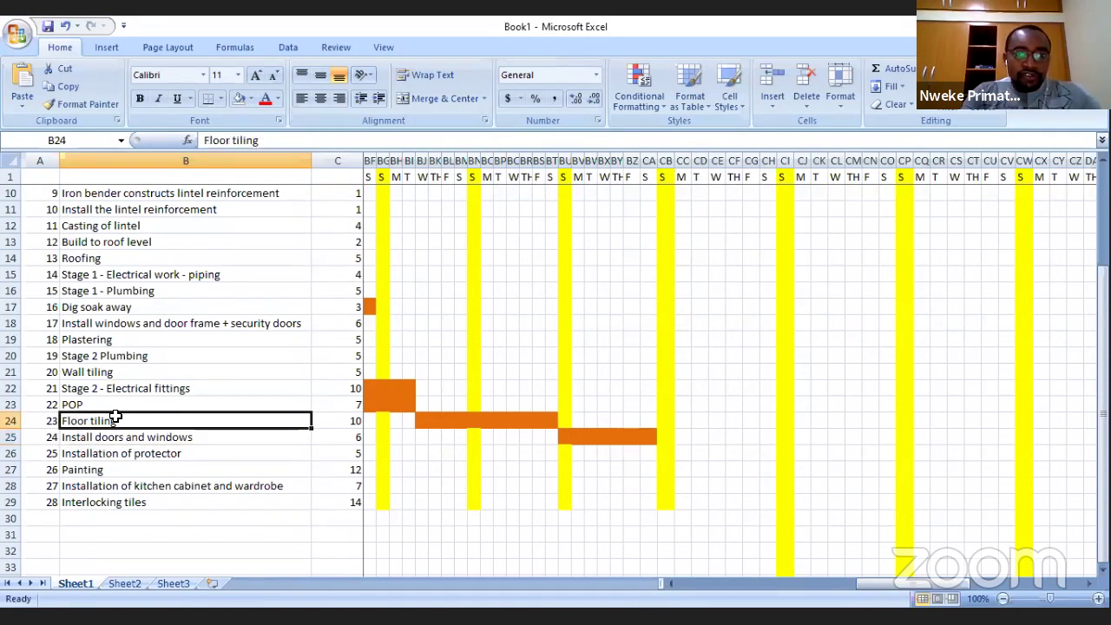
Step: Create the Painting bar by shading BU27:CH27 orange and merging the cells, starting right after Floor tiling ends
click(562, 420)
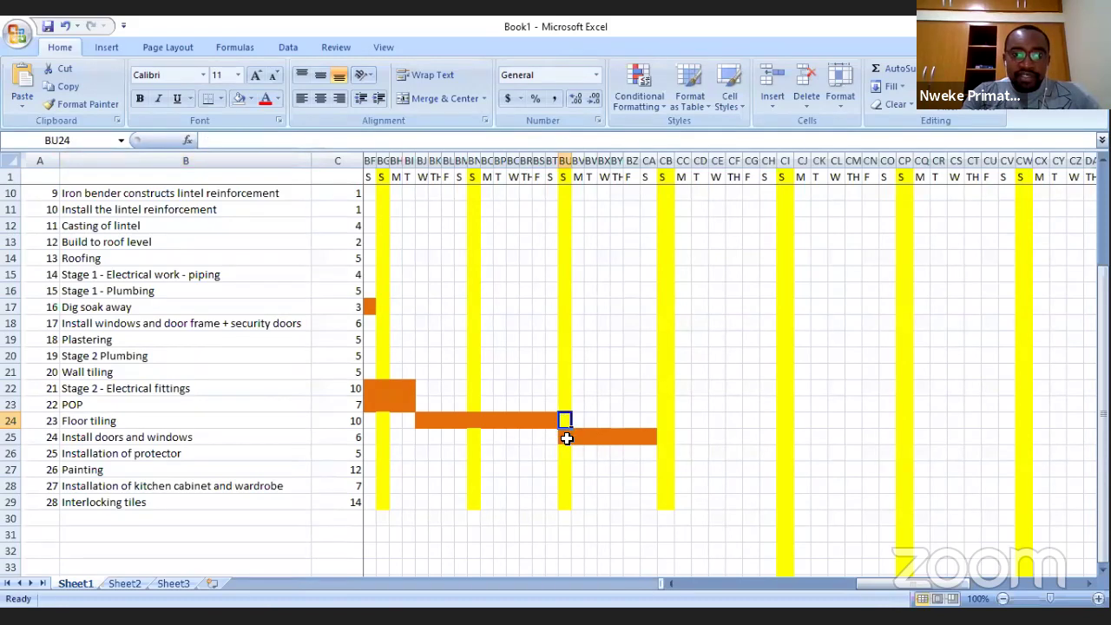
click(565, 468)
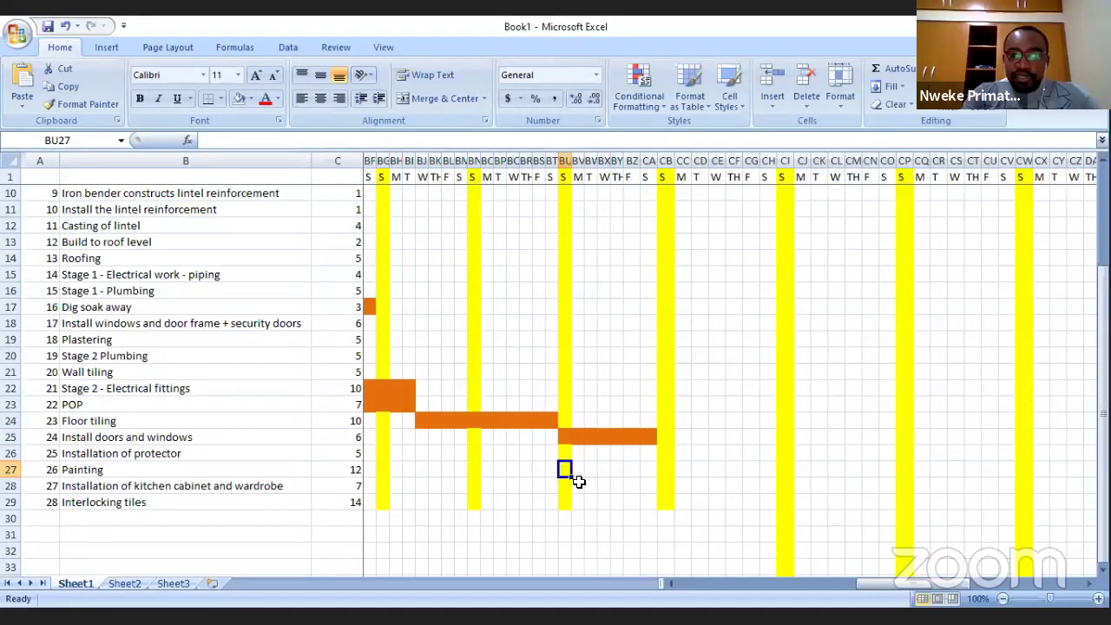
drag(568, 466, 770, 469)
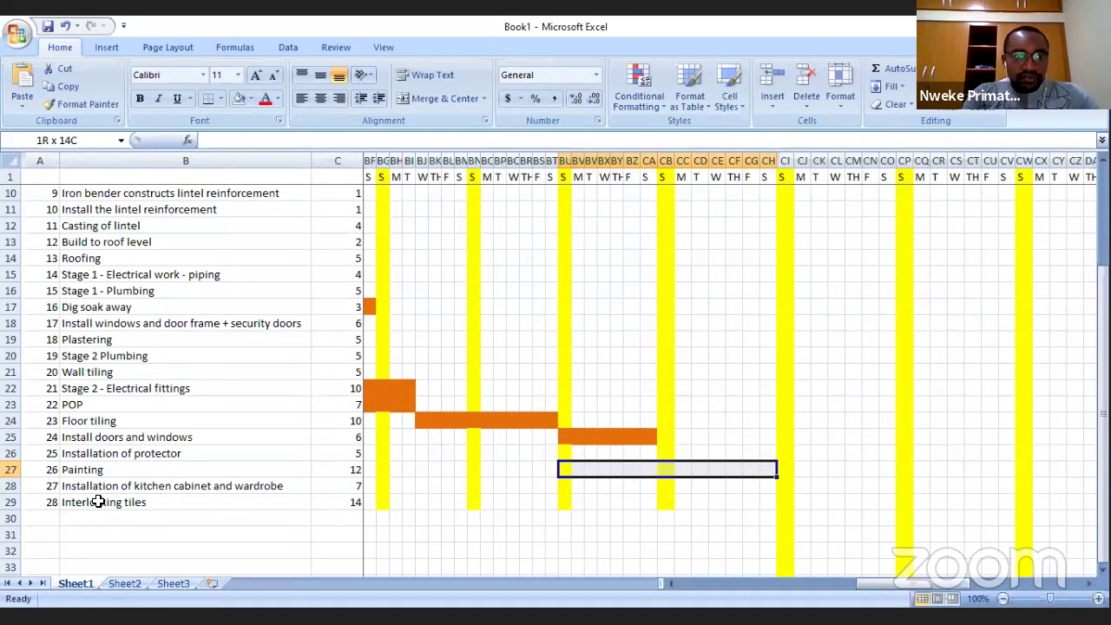
click(252, 100)
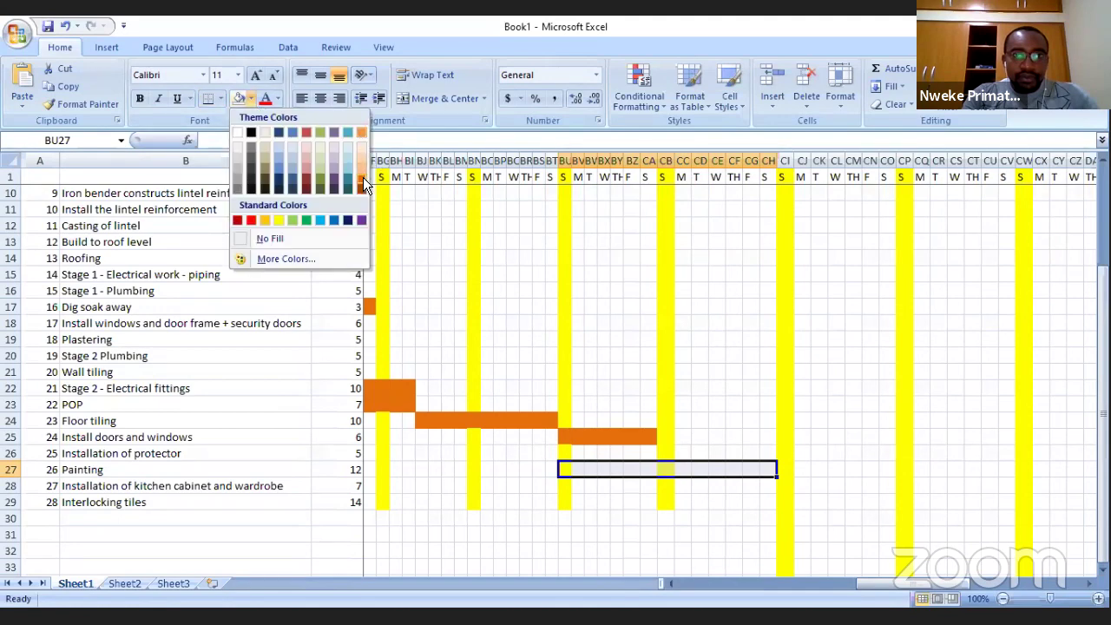
click(363, 177)
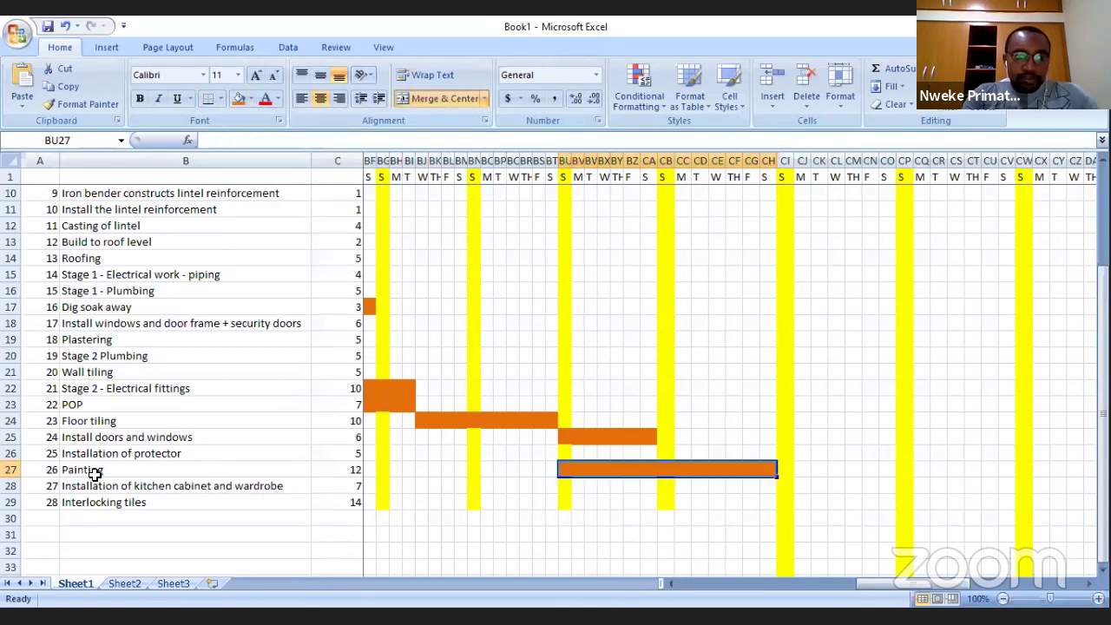
drag(9, 474, 8, 473)
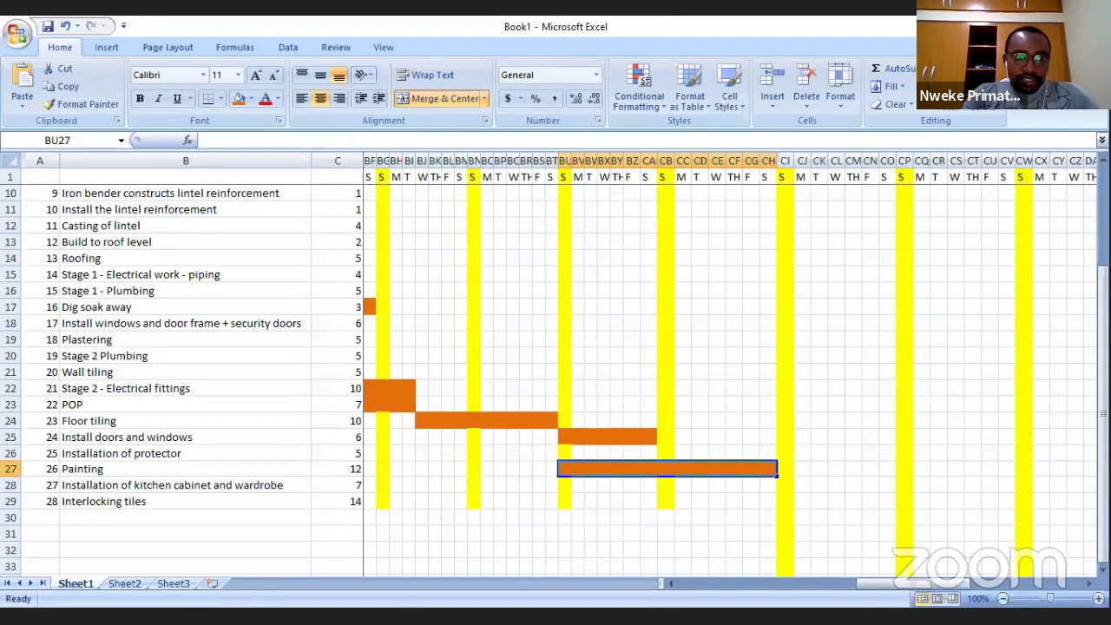
click(8, 469)
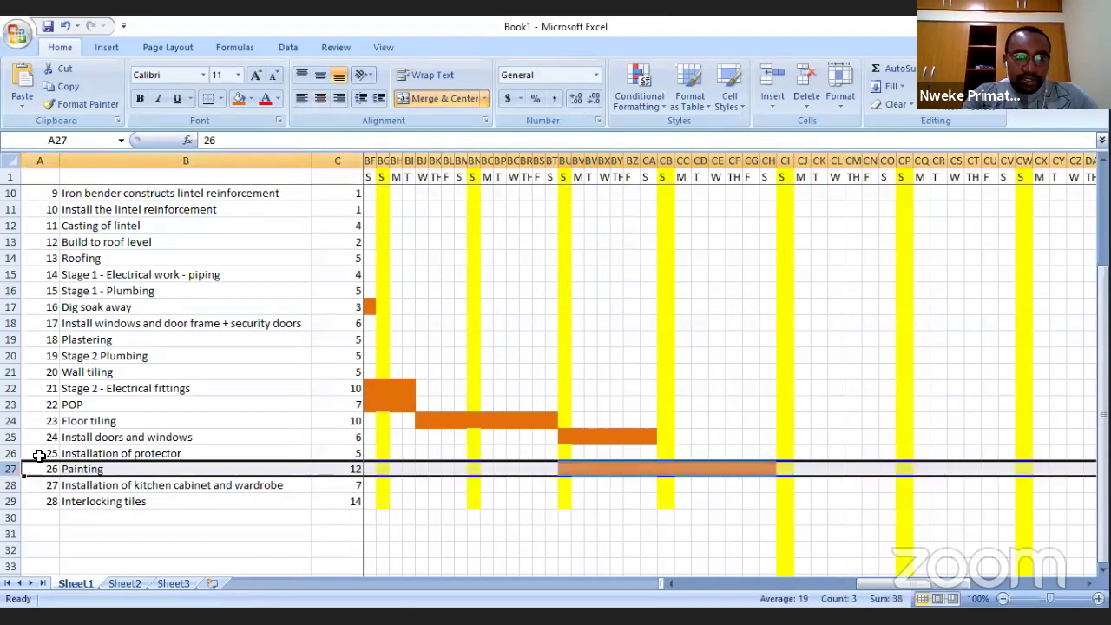
Step: Create the Installation of protector bar by shading BU26:BZ26 orange and merging the cells
click(90, 452)
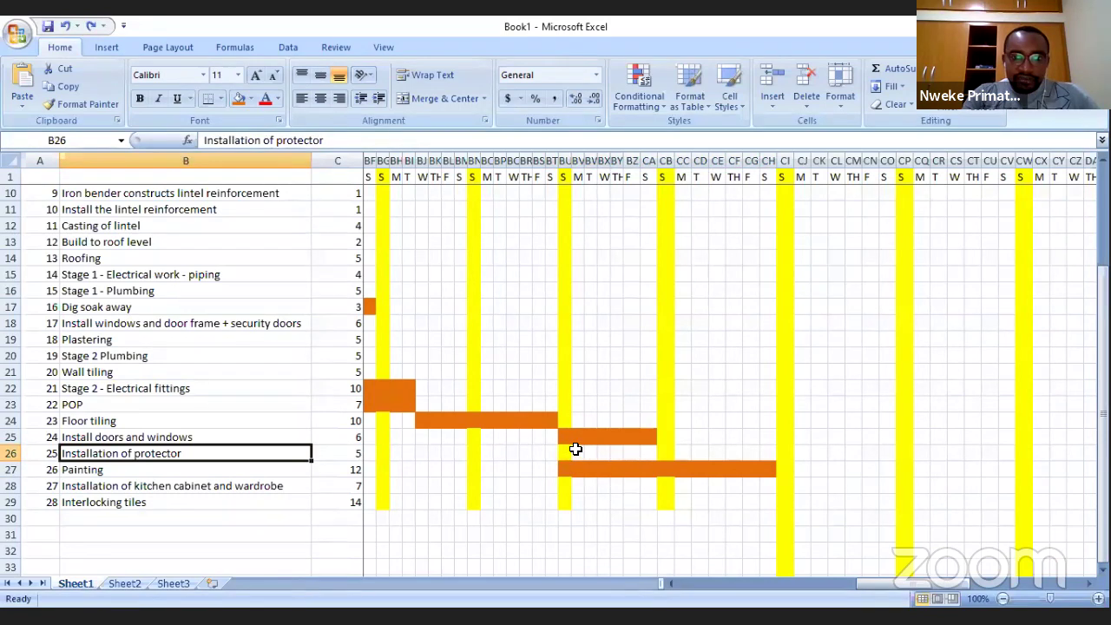
click(564, 453)
drag(579, 453, 630, 454)
click(238, 98)
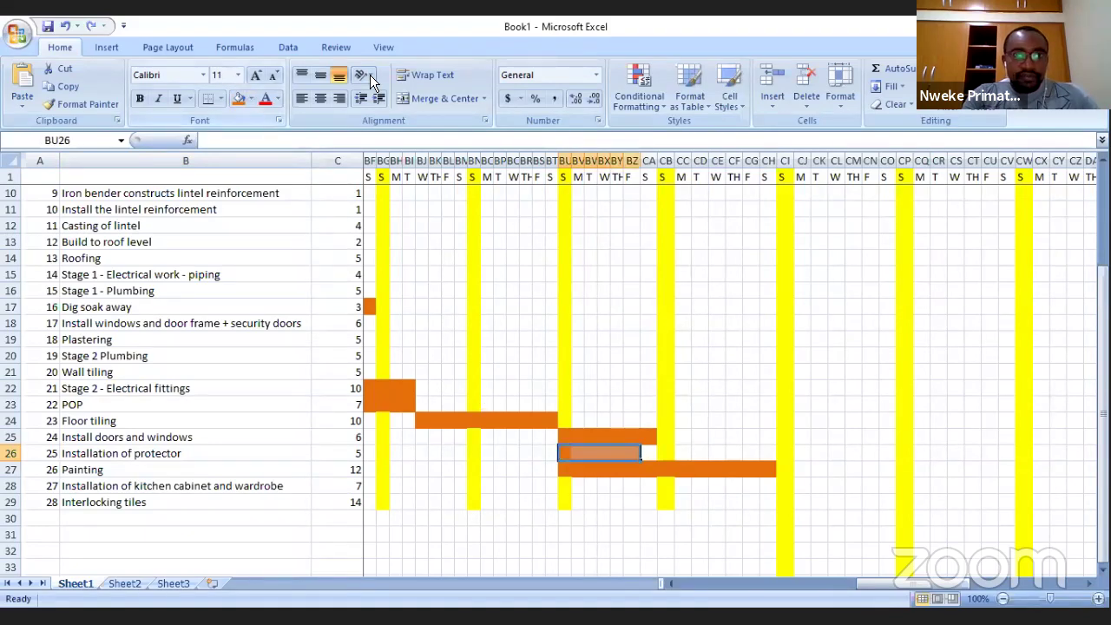
click(436, 99)
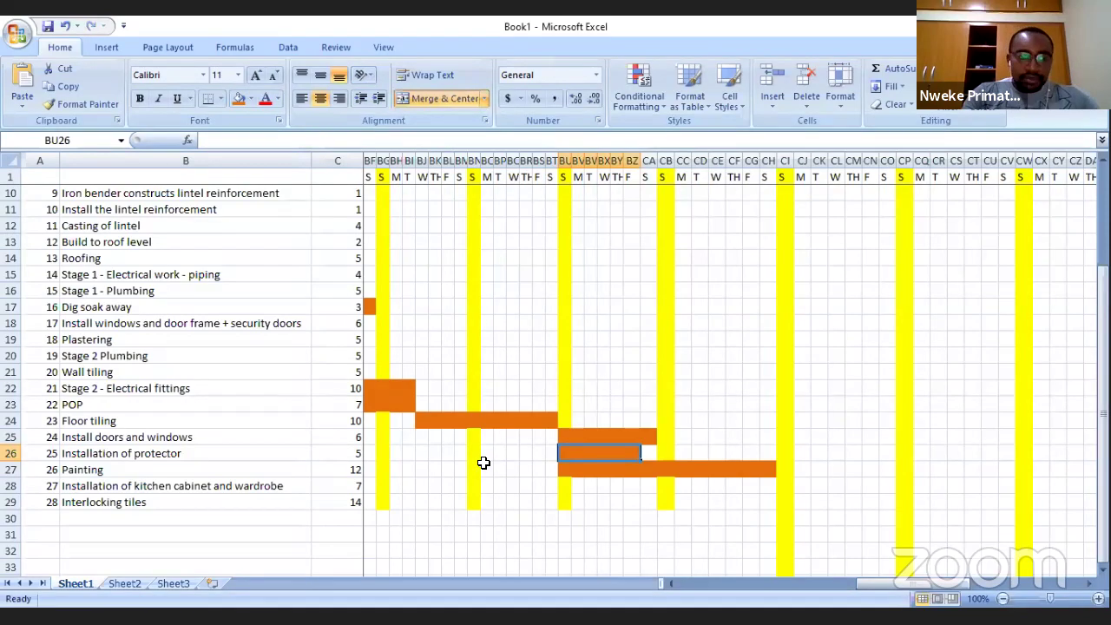
Step: Create the Installation of kitchen cabinet and wardrobe bar by shading CA28:CH28 orange and merging the cells, ending level with Painting
scroll(484, 462, down, 3)
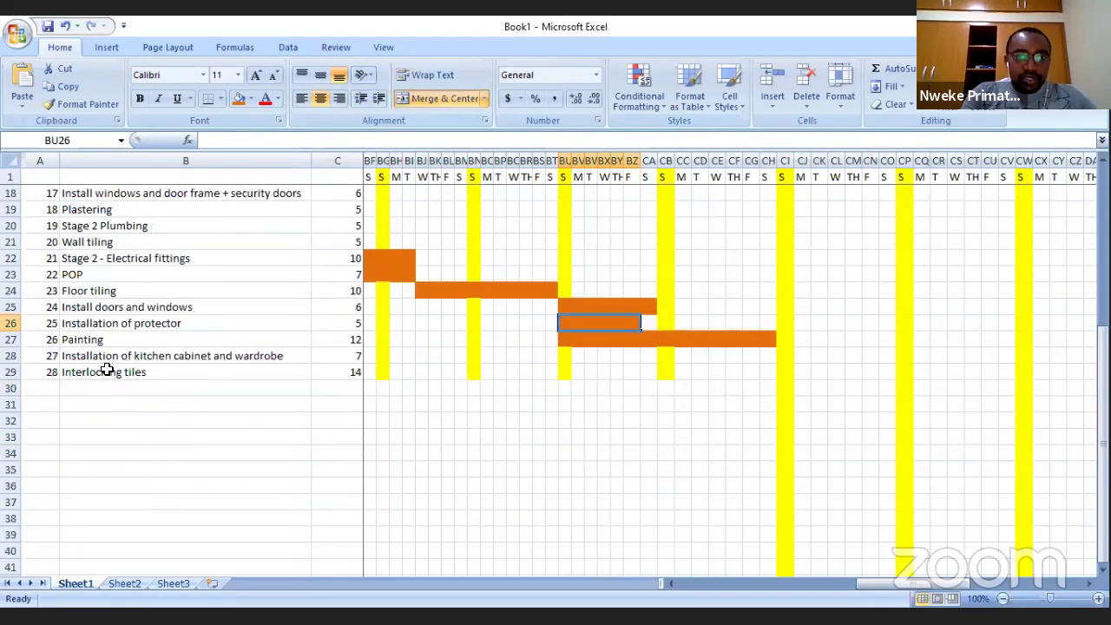
click(26, 356)
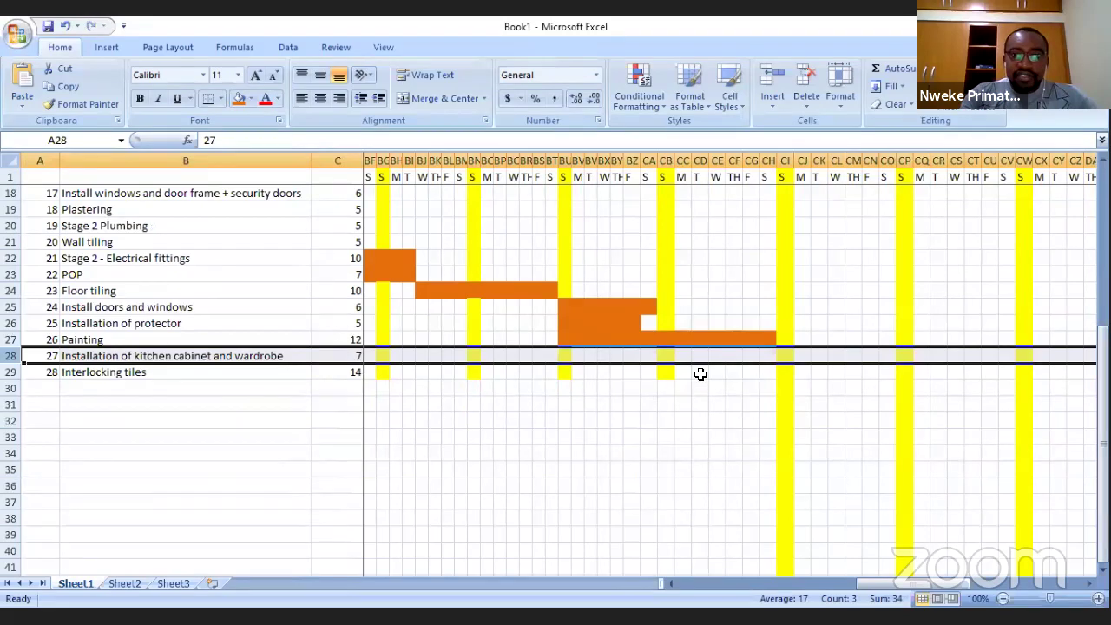
click(768, 355)
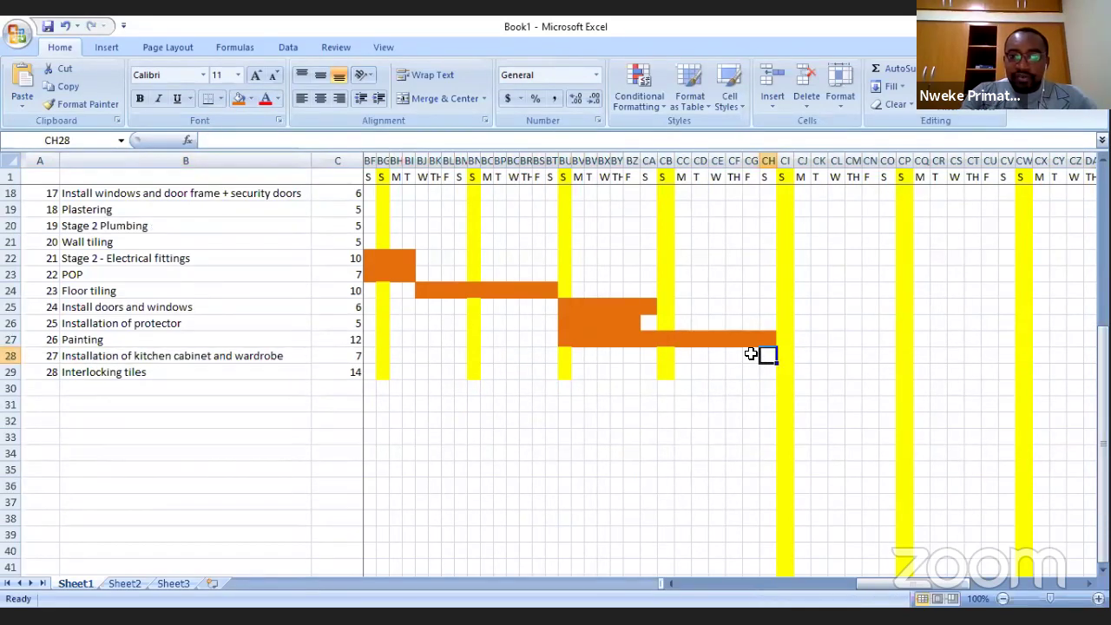
drag(747, 353, 658, 363)
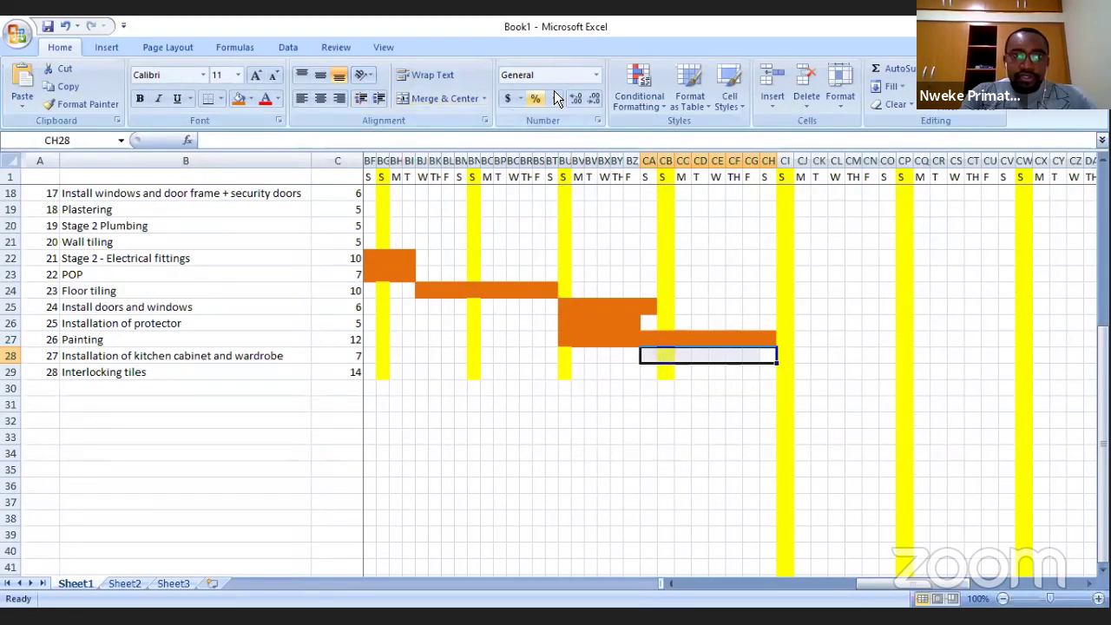
click(239, 101)
click(433, 101)
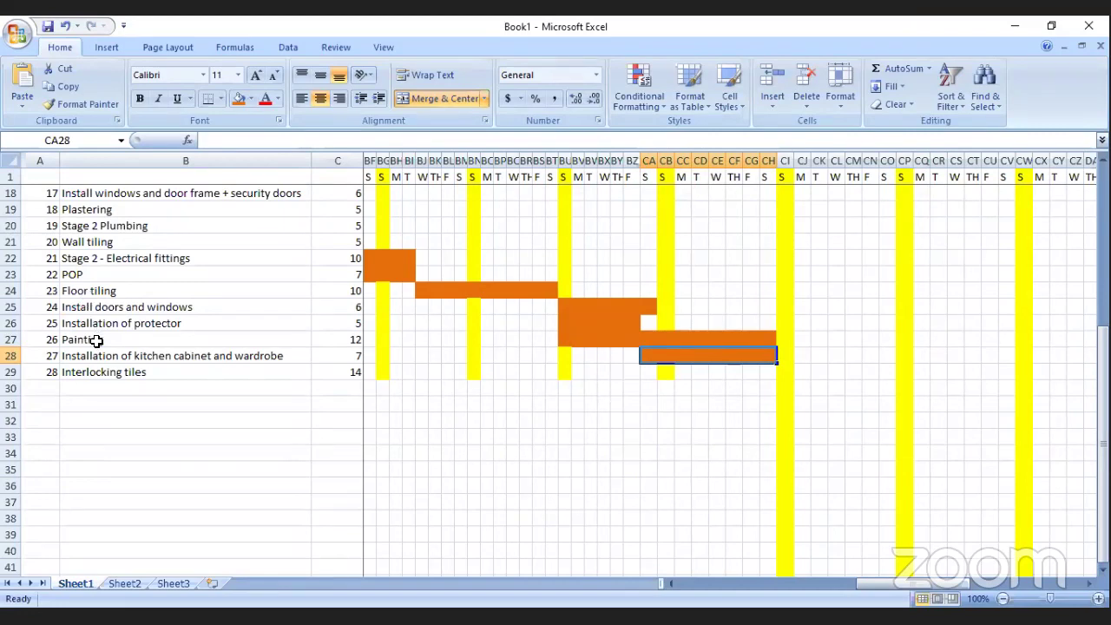
Step: Create the Interlocking tiles bar by shading BU29:CK29 orange and merging the cells, starting on the same day as Painting
click(10, 339)
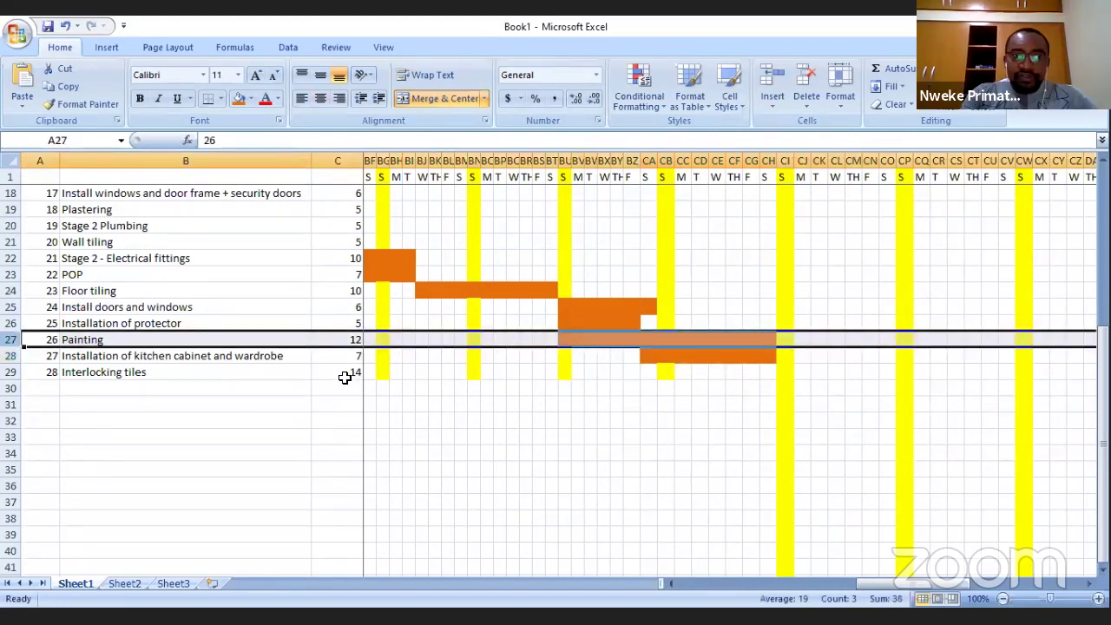
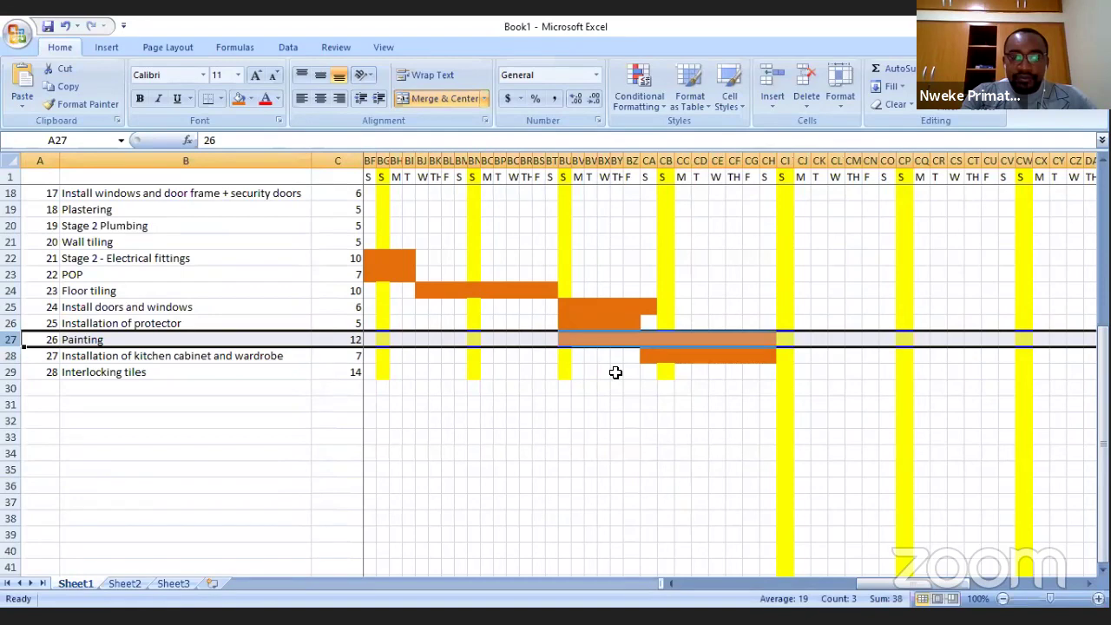
click(566, 371)
drag(579, 380, 827, 371)
click(241, 98)
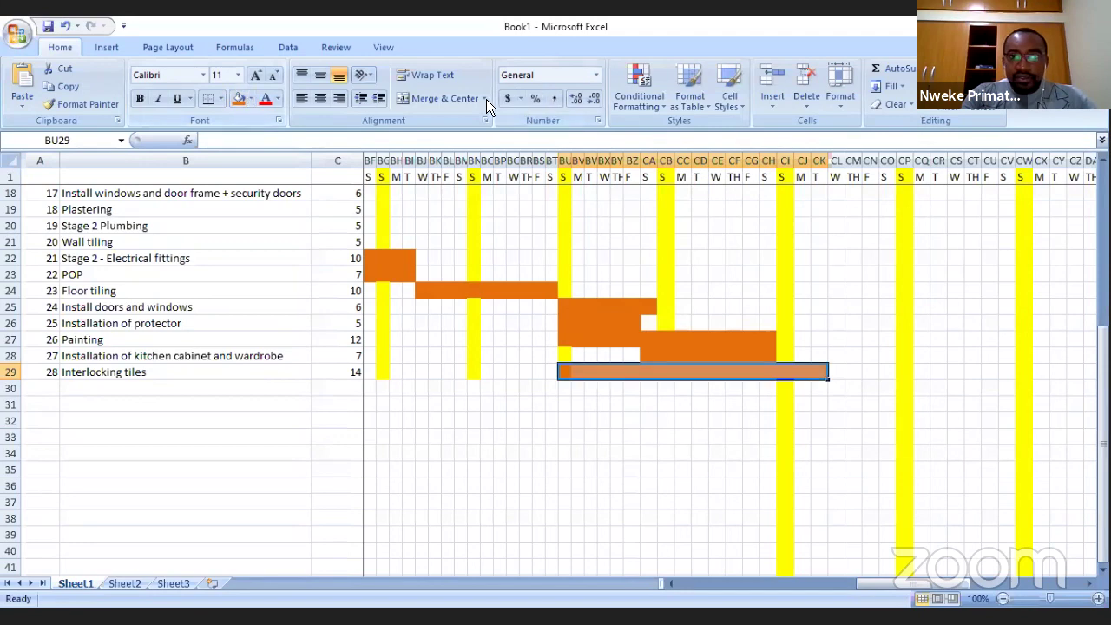
click(442, 98)
click(486, 371)
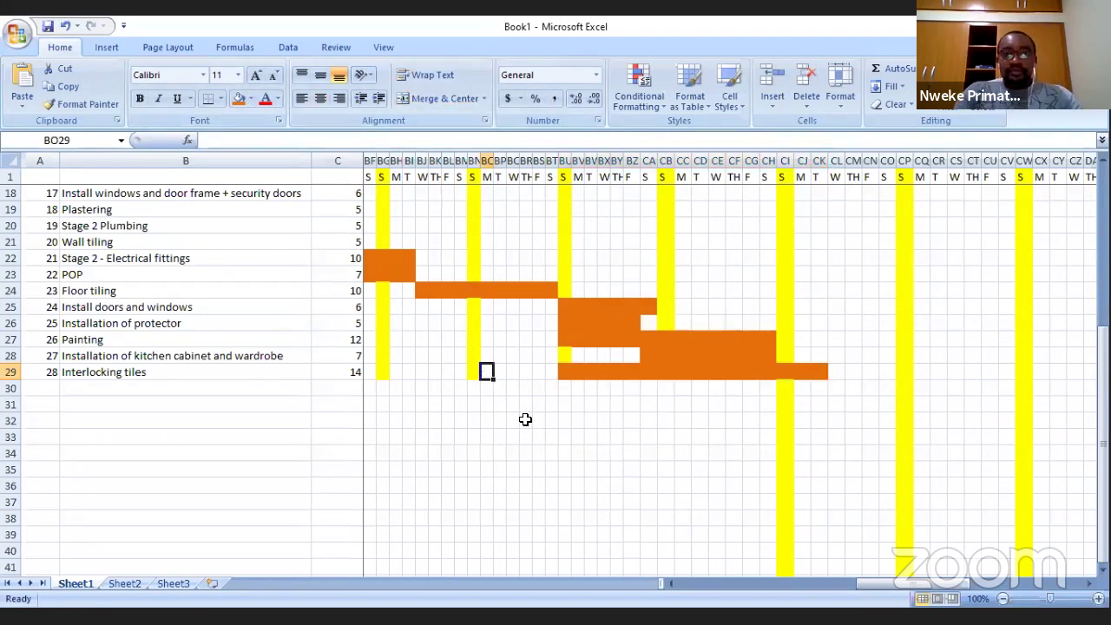
click(608, 434)
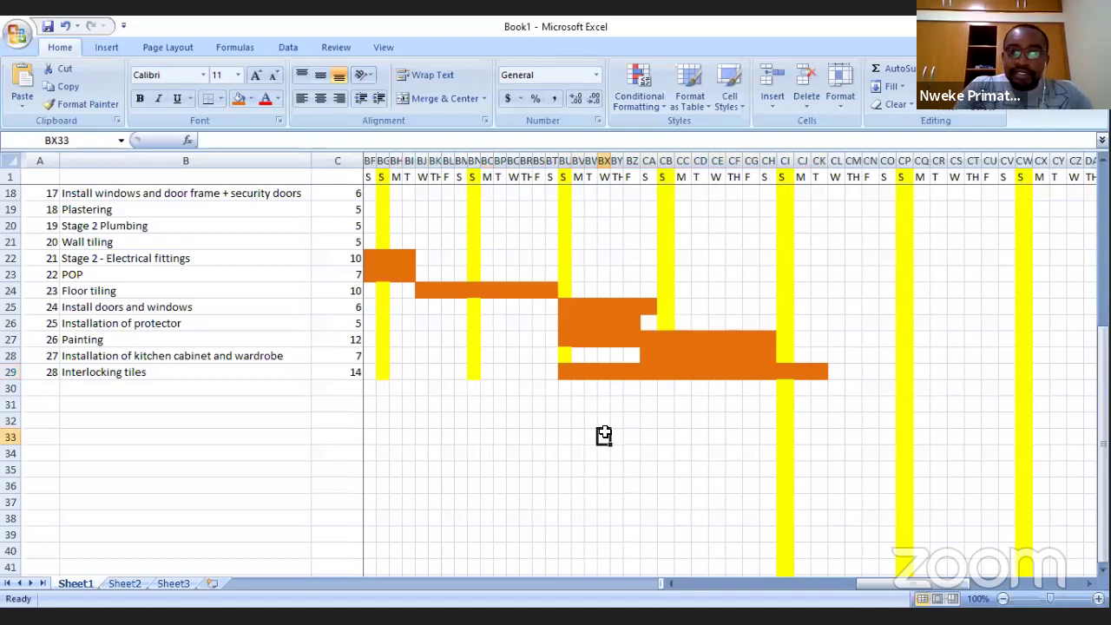
Step: Review the whole Gantt chart from Pegging & digging of foundation to Interlocking tiles at a reduced zoom
scroll(609, 426, up, 5)
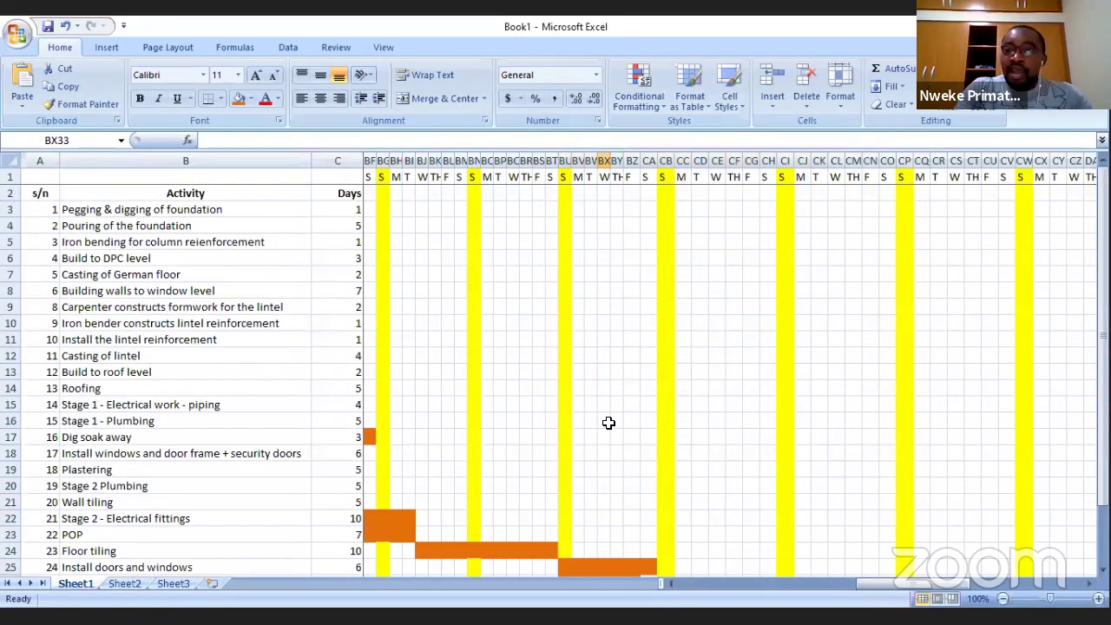
scroll(607, 423, down, 5)
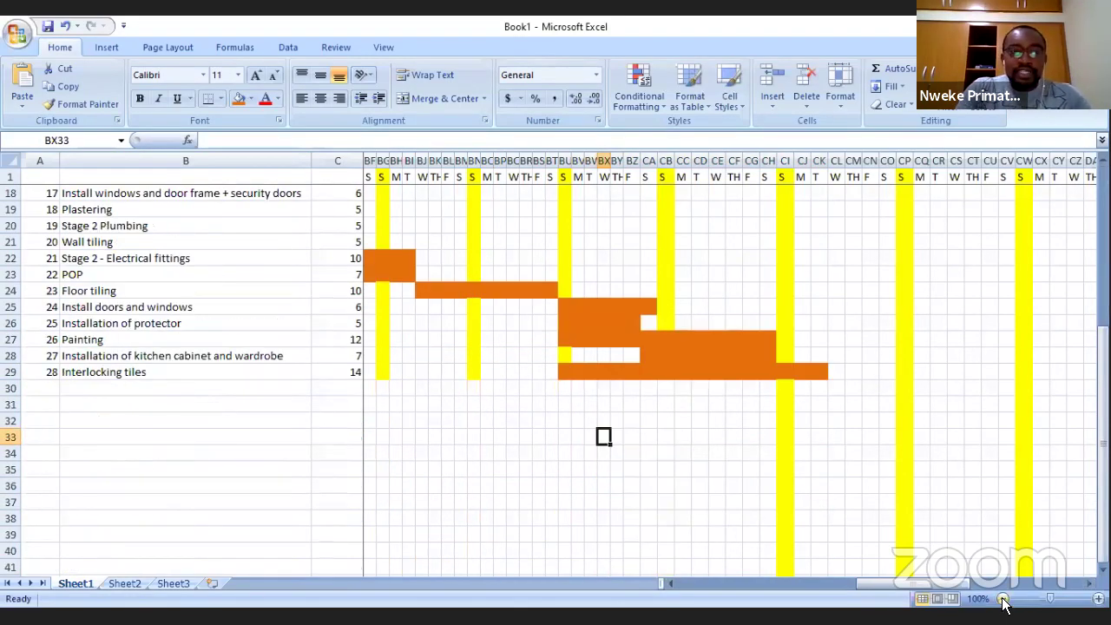
click(1003, 599)
click(1002, 598)
click(1002, 598)
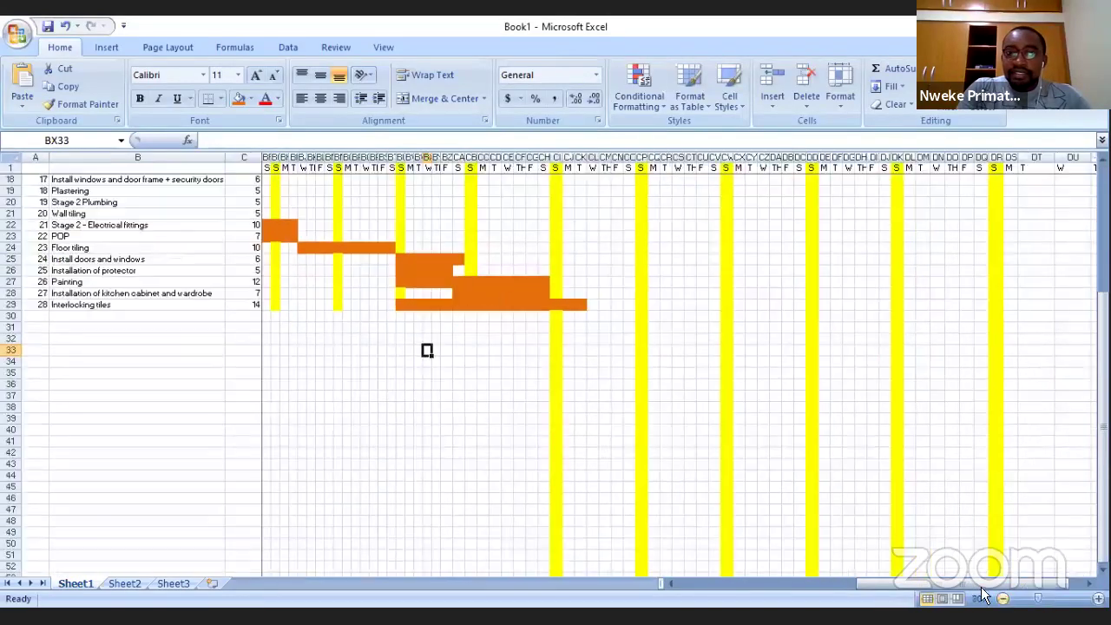
drag(925, 582, 789, 590)
scroll(622, 417, up, 4)
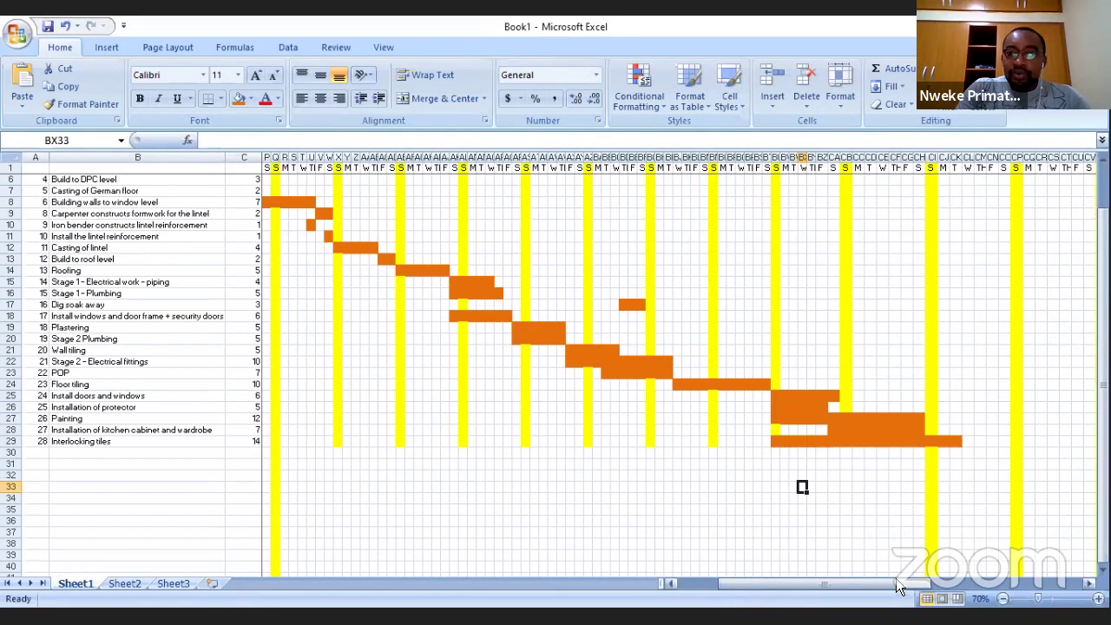
drag(877, 590, 850, 594)
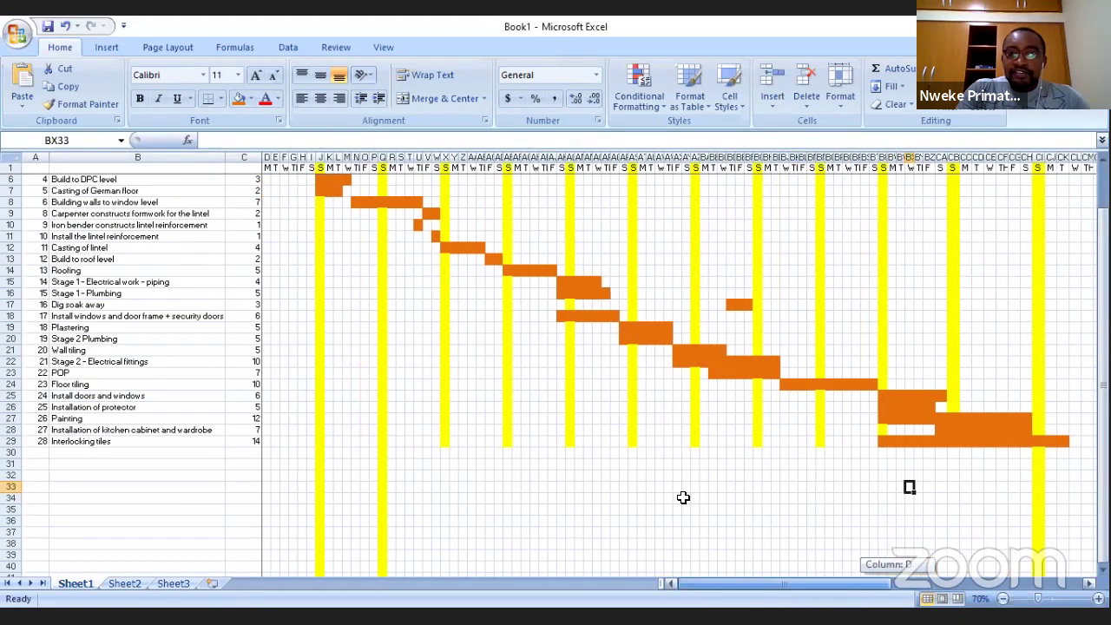
scroll(683, 497, up, 2)
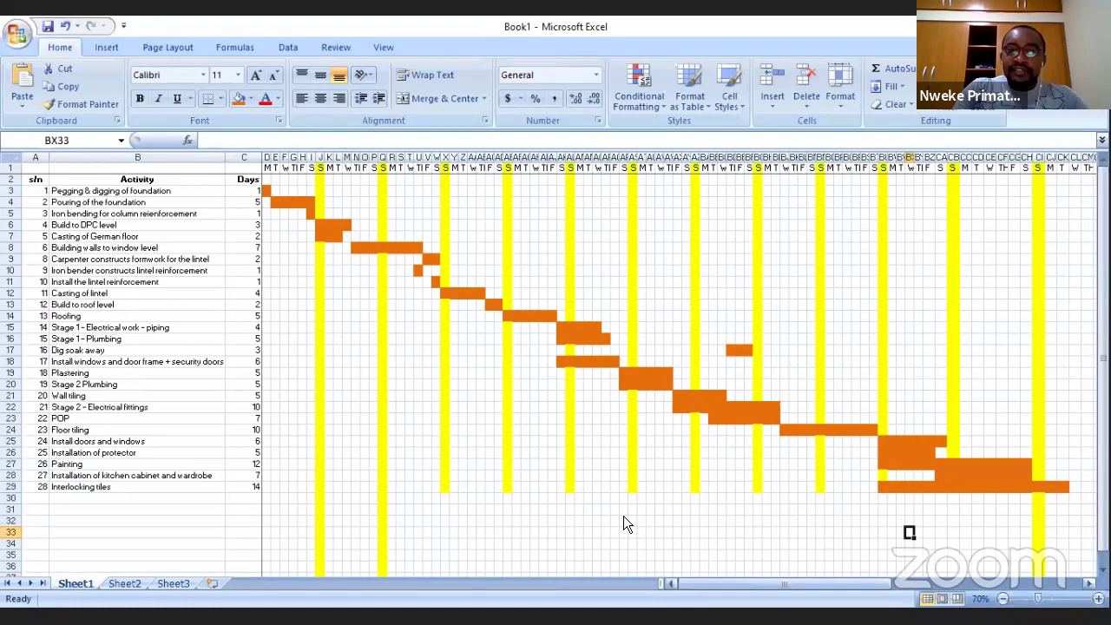
click(35, 192)
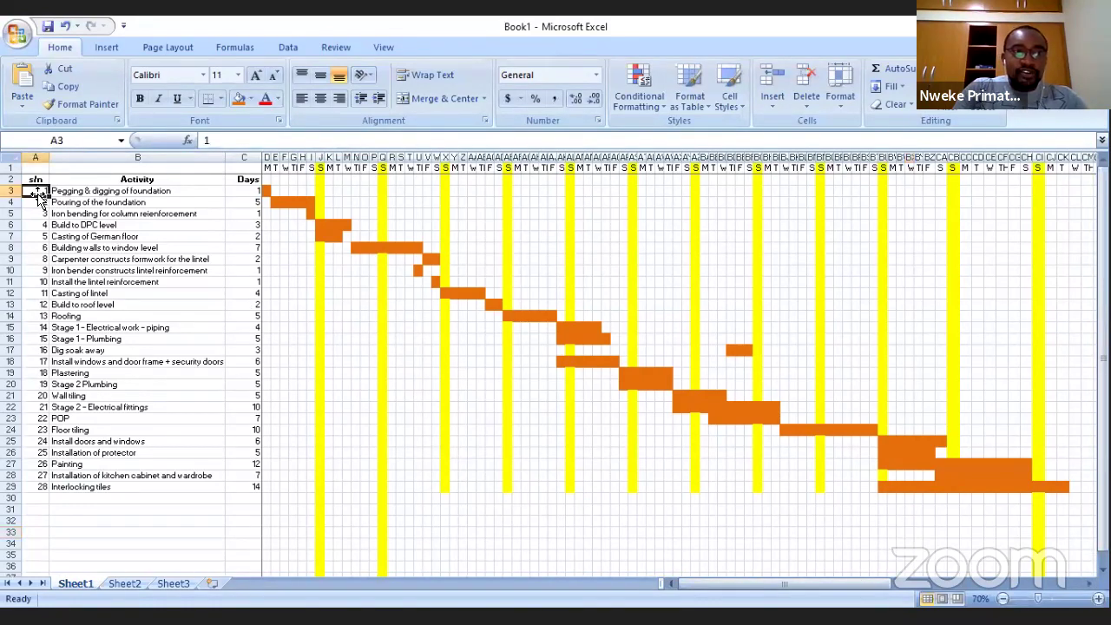
click(87, 194)
click(100, 490)
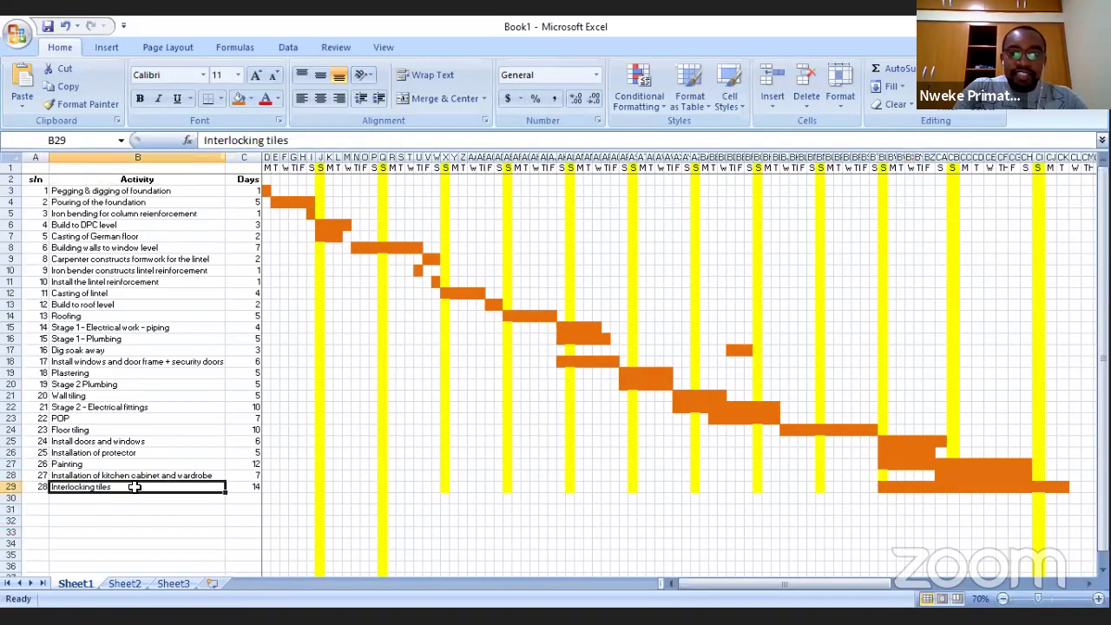
mouse_move(864, 583)
mouse_down()
mouse_move(893, 579)
mouse_move(859, 587)
mouse_up()
Step: Add activity 29, Handover, with a duration of 1 day in row 30 below Interlocking tiles
click(43, 490)
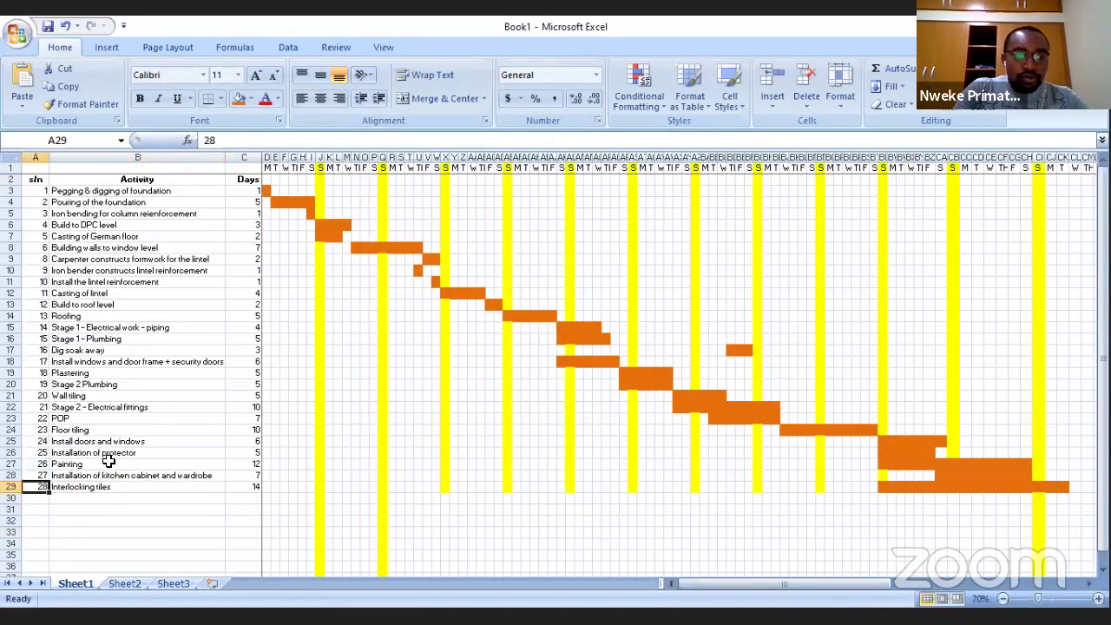
scroll(94, 483, up, 1)
scroll(94, 483, up, 2)
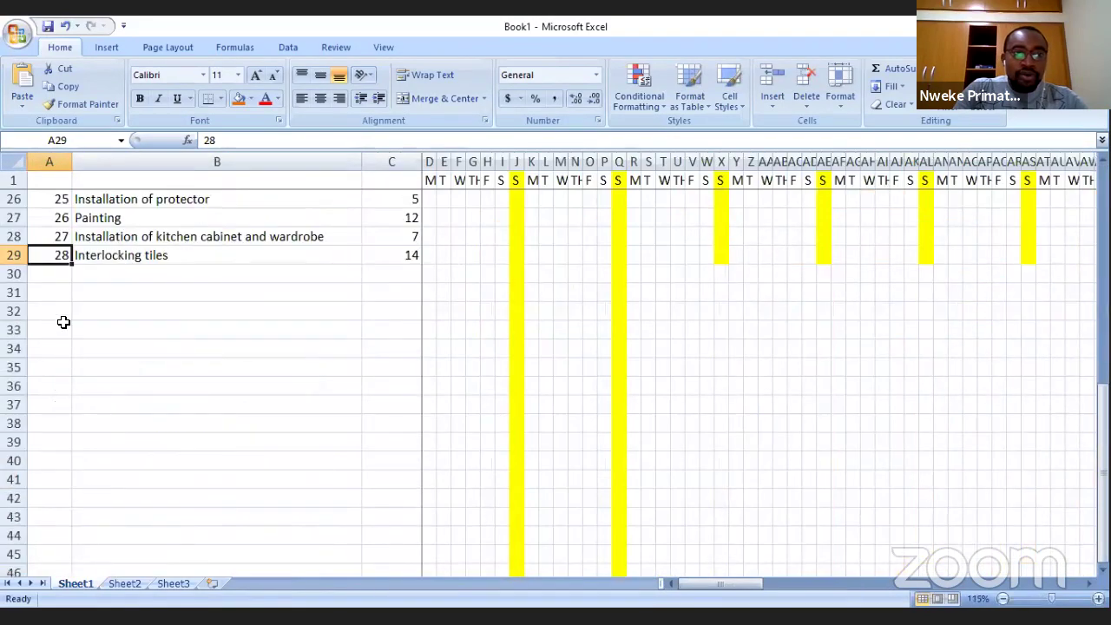
scroll(65, 320, up, 3)
key(Return)
text(29)
key(Tab)
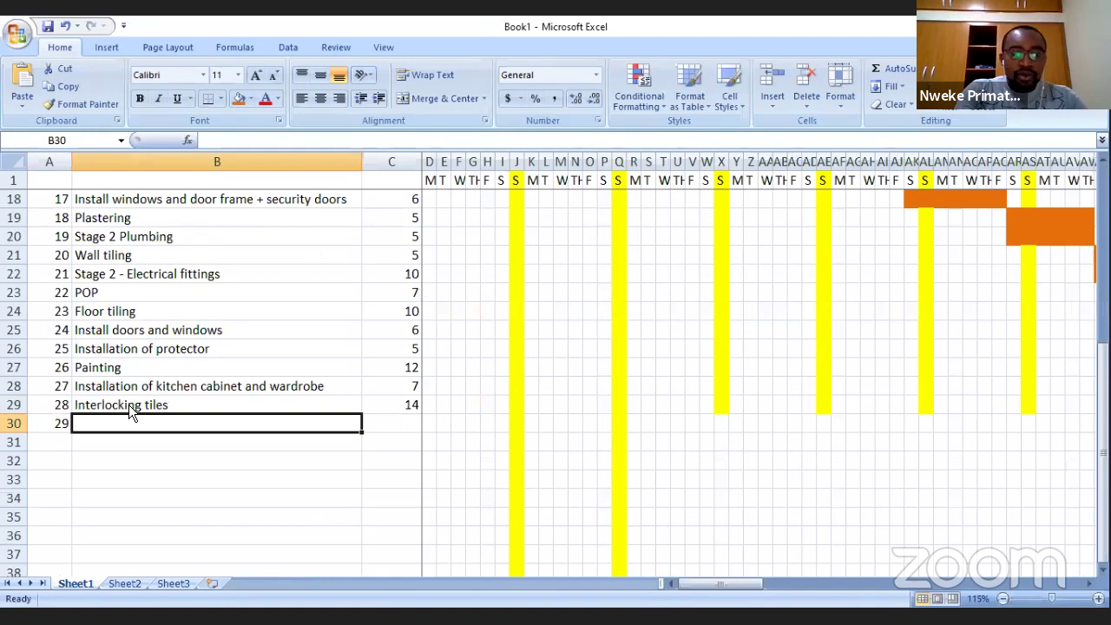
text(Handover)
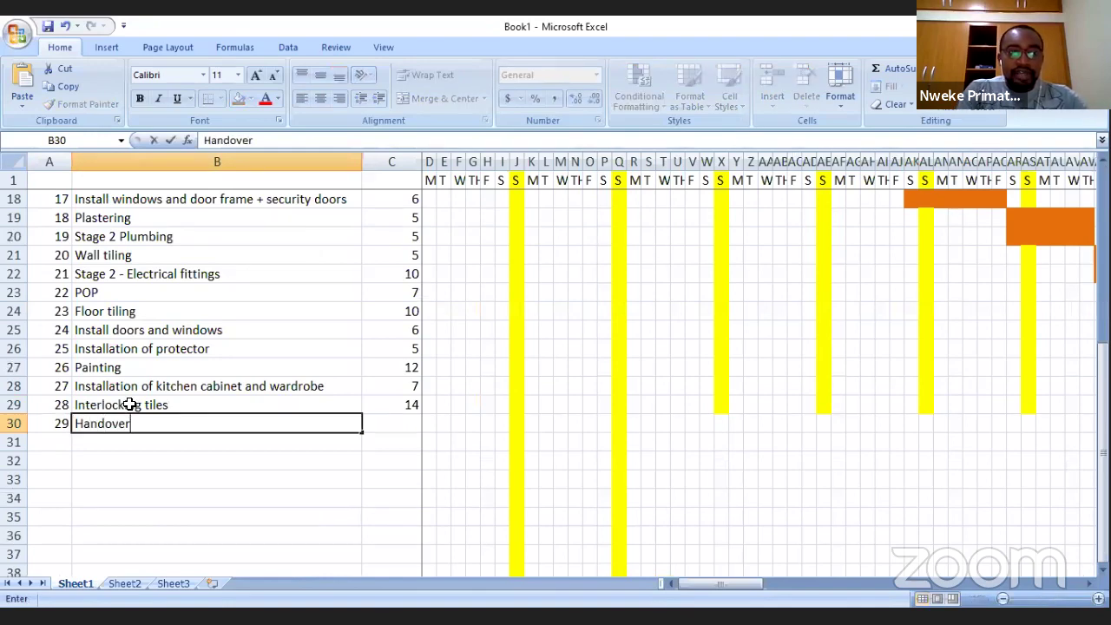
click(394, 420)
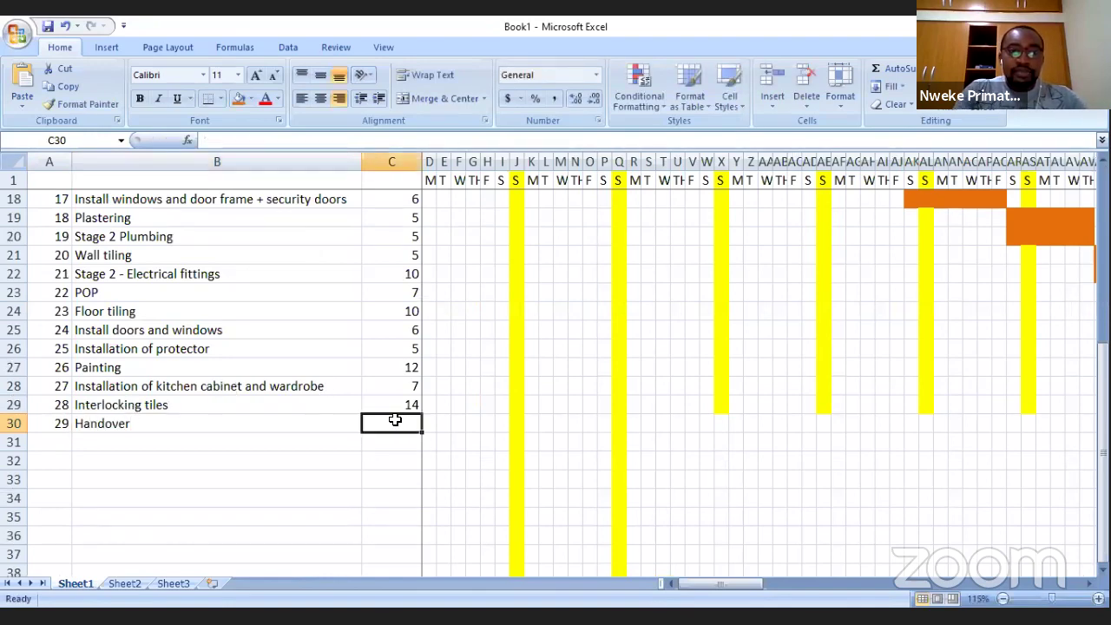
text(1)
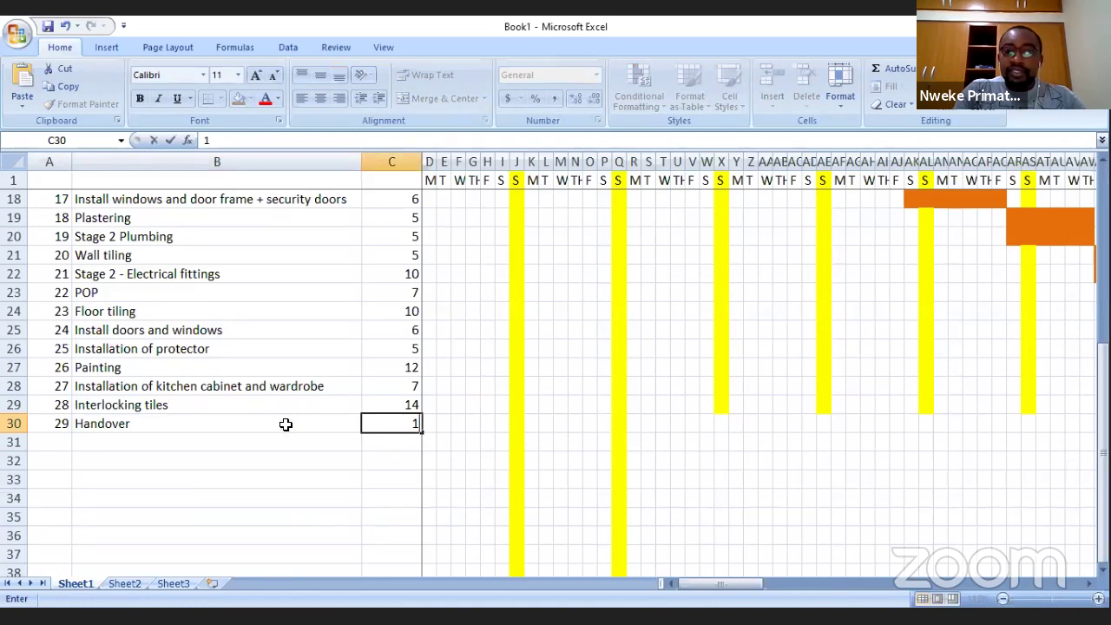
Step: Create the one-day Handover bar by shading CL30 orange, directly after the Interlocking tiles bar ends
click(13, 423)
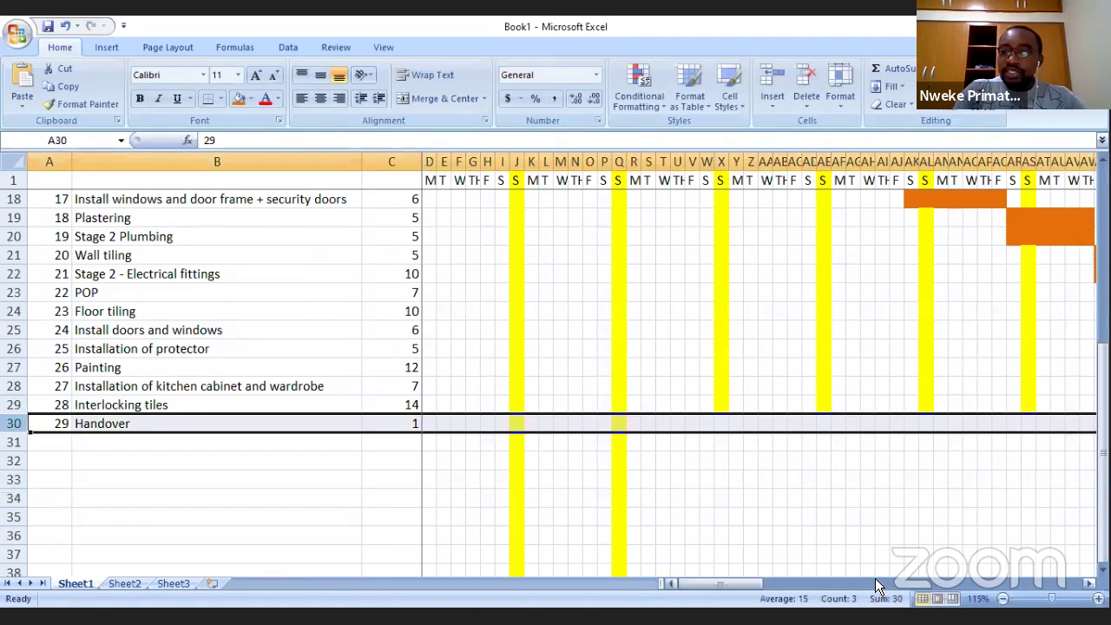
click(875, 580)
drag(883, 581, 981, 577)
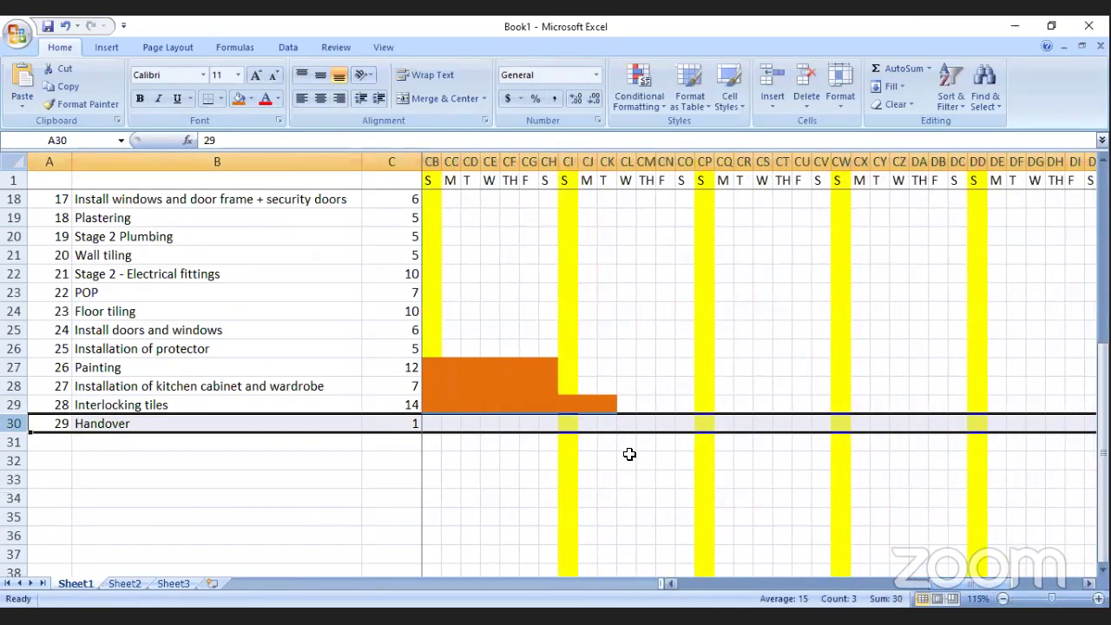
click(625, 425)
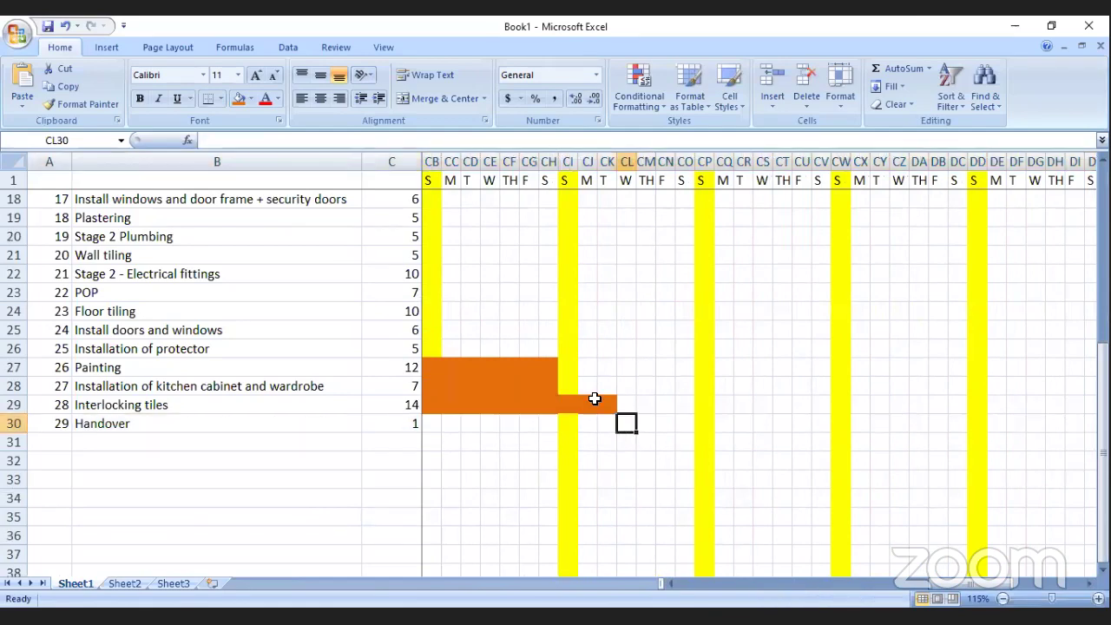
click(236, 97)
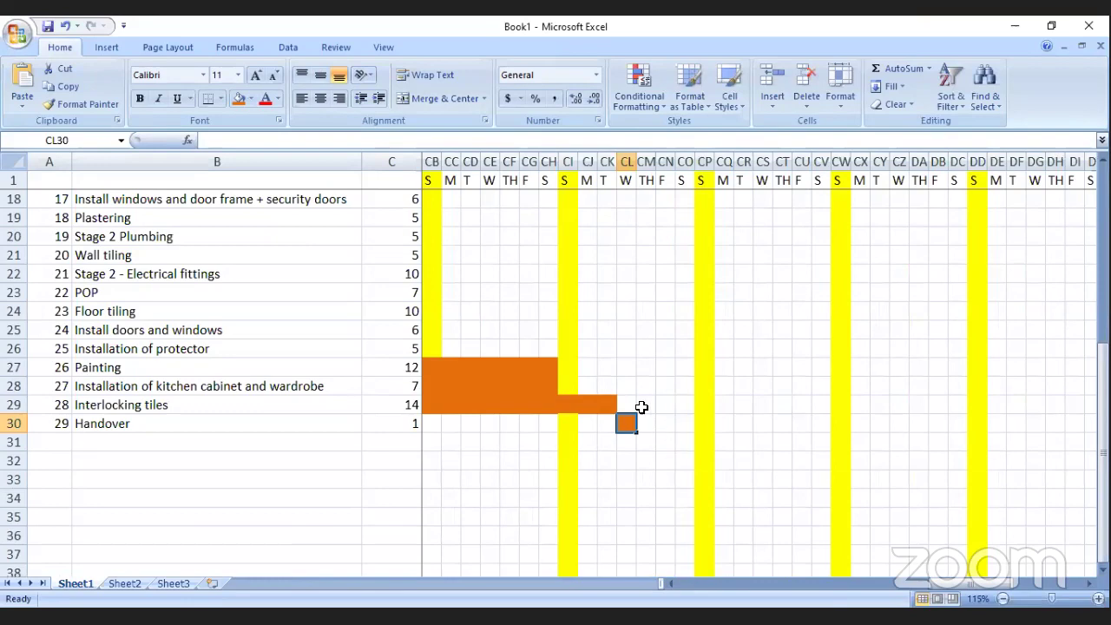
Step: Examine the Handover bar's position against the preceding finishing bars and the day headers
scroll(644, 406, down, 2)
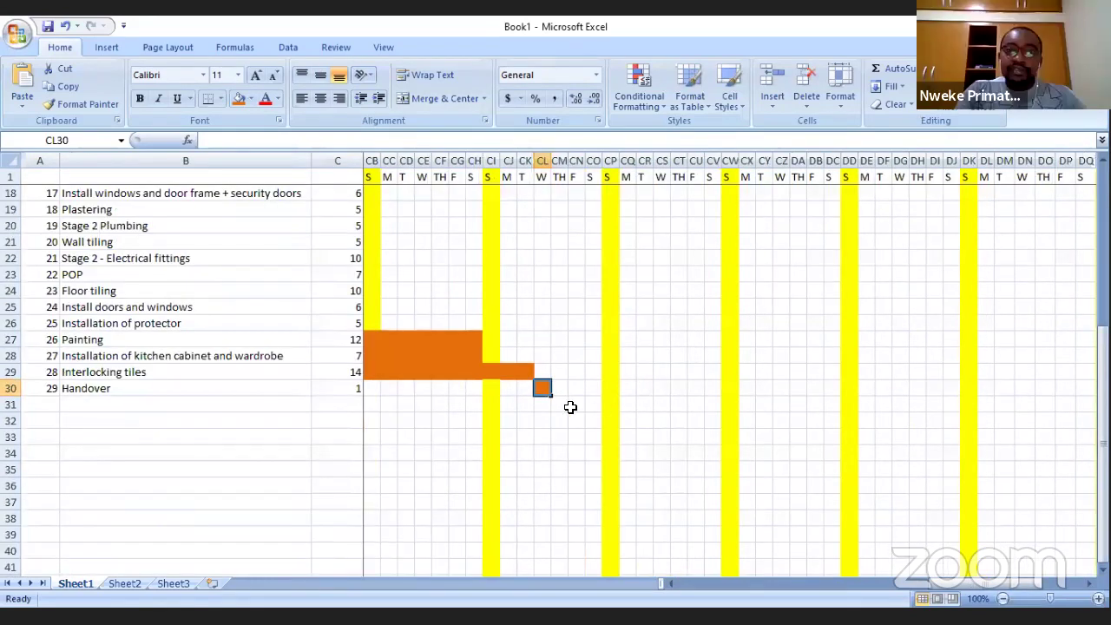
drag(982, 586, 904, 599)
click(716, 395)
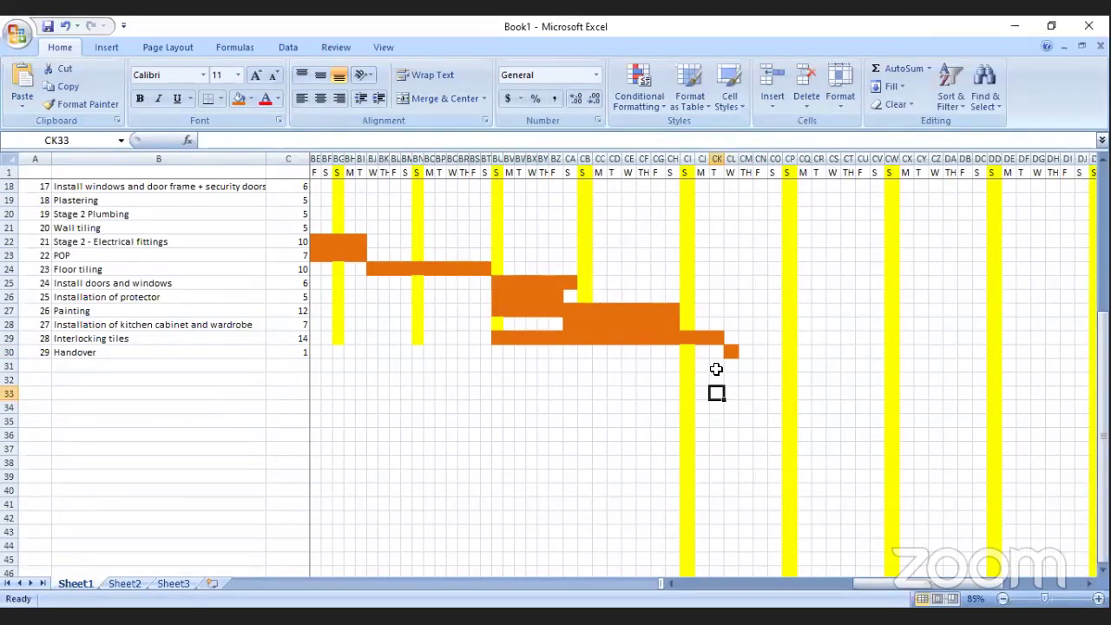
click(731, 351)
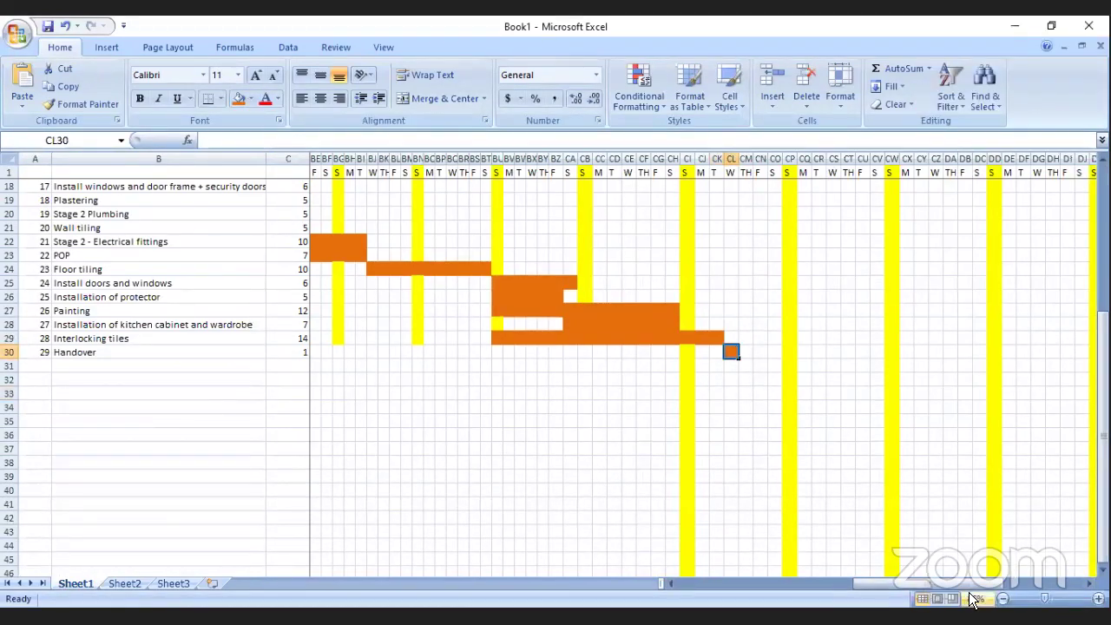
drag(955, 589, 944, 590)
click(764, 365)
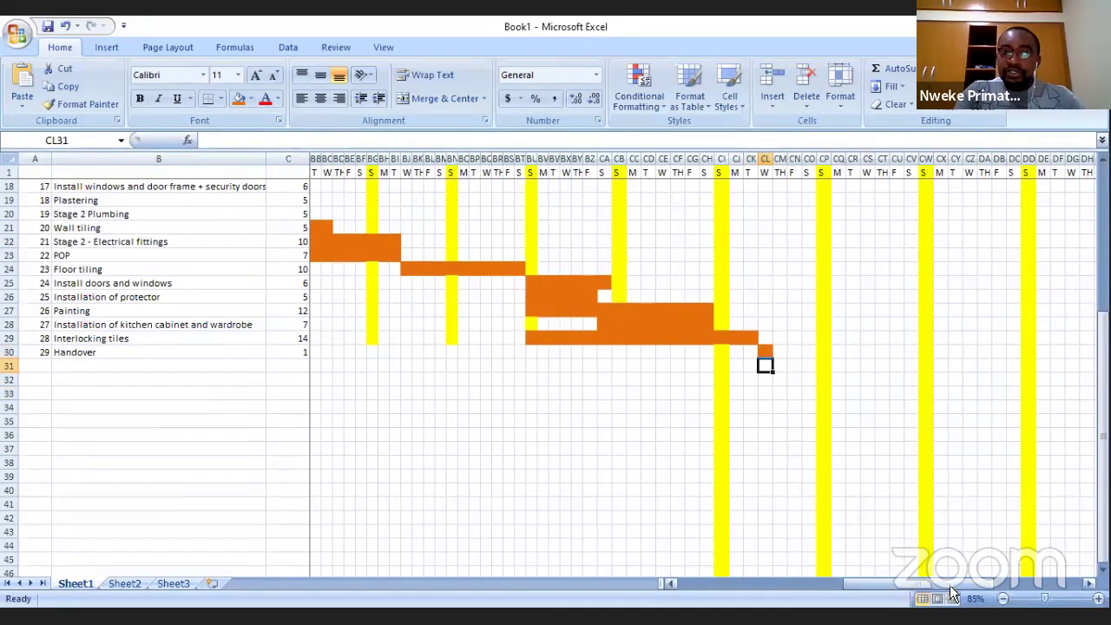
scroll(693, 302, up, 5)
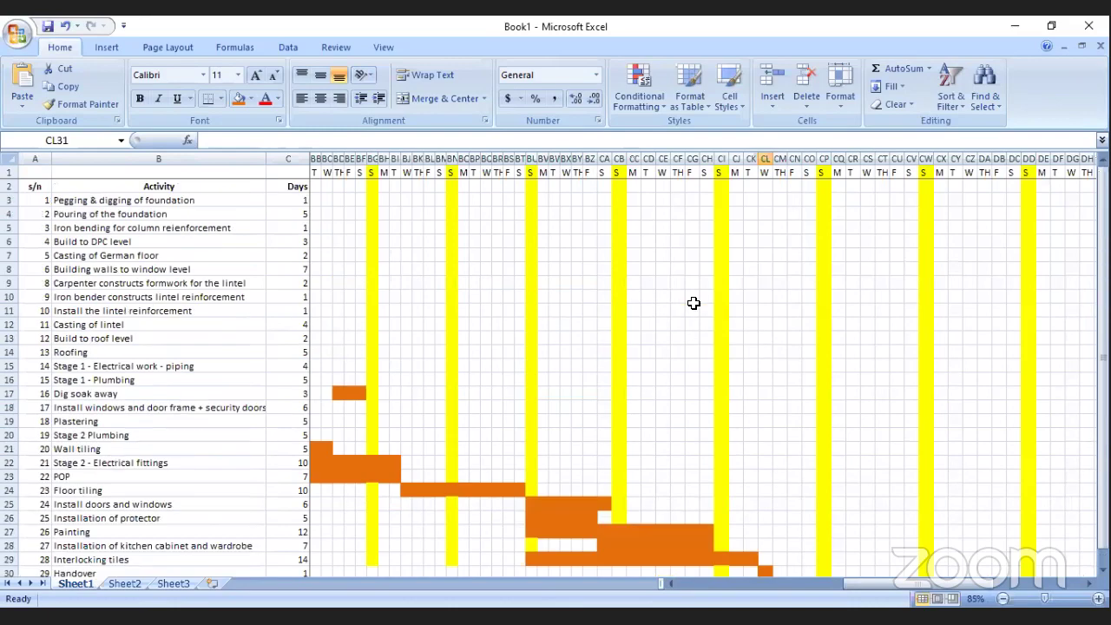
scroll(798, 393, down, 5)
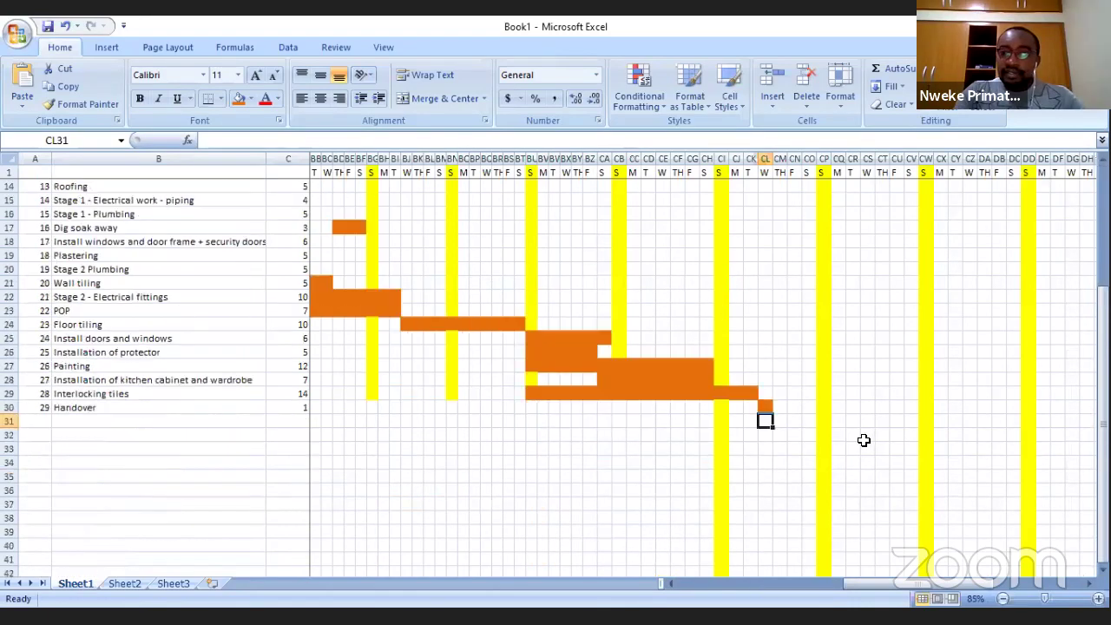
Step: Shade CL2 orange to mark the handover day just below the day header
scroll(754, 206, up, 5)
click(761, 186)
click(236, 98)
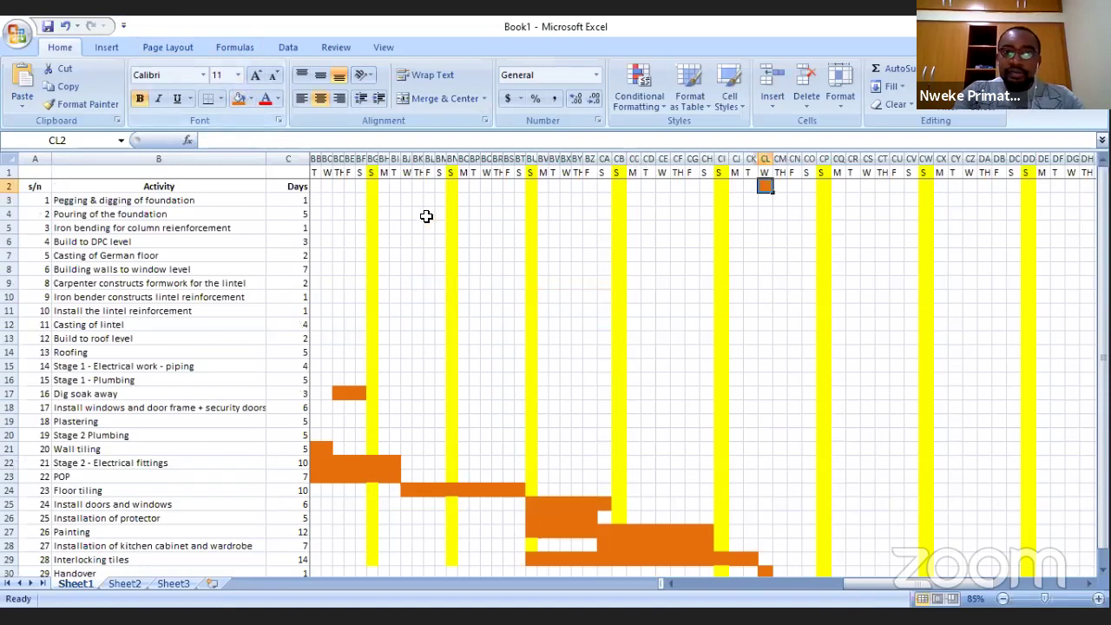
Step: Enter day numbers 1, 2, 3 and 4 in D2 to G2, below the weekday header letters
click(315, 185)
click(298, 185)
key(Right)
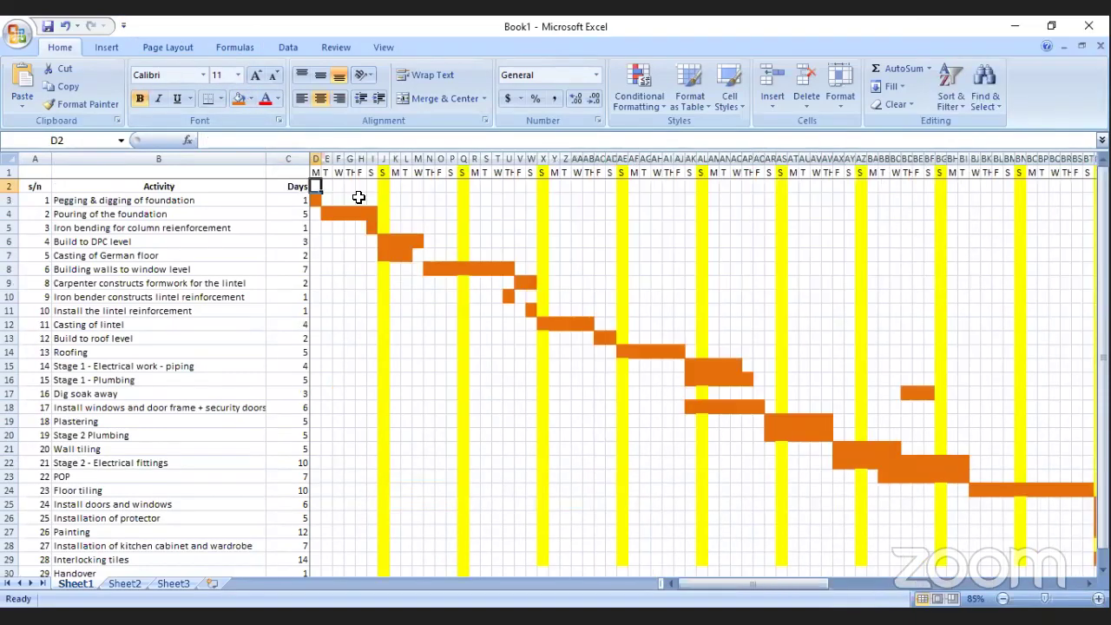
text(1)
key(Right)
text(2)
key(Right)
text(3)
key(Right)
text(4)
click(542, 254)
Step: Extend the day-number series along row 2 to 87 in column CL, and autofit all column widths
drag(313, 187, 365, 193)
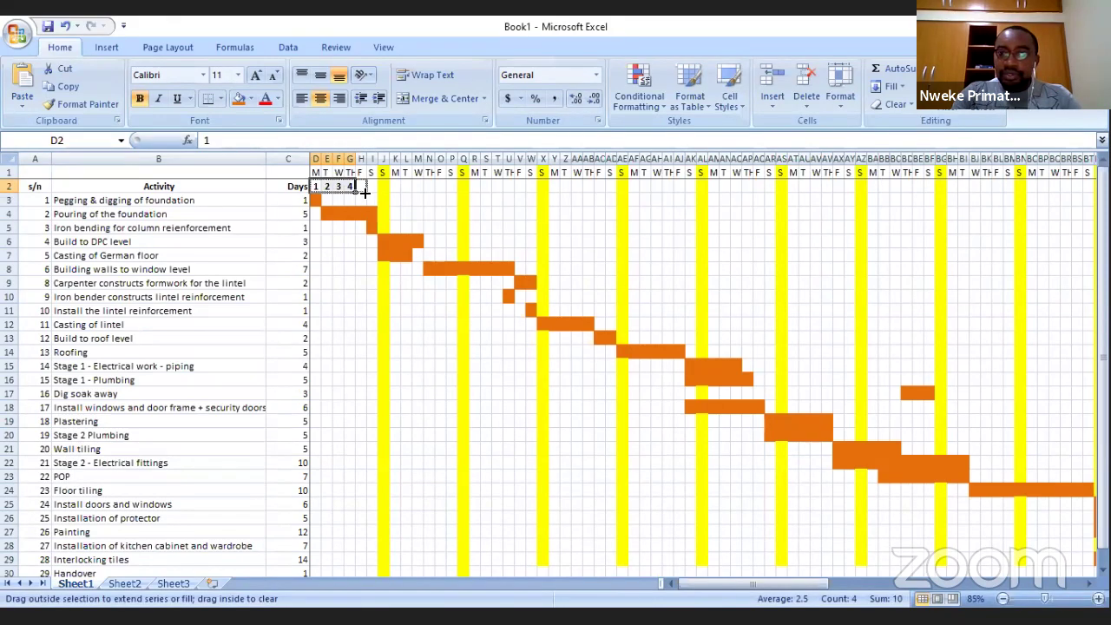
drag(372, 191, 714, 192)
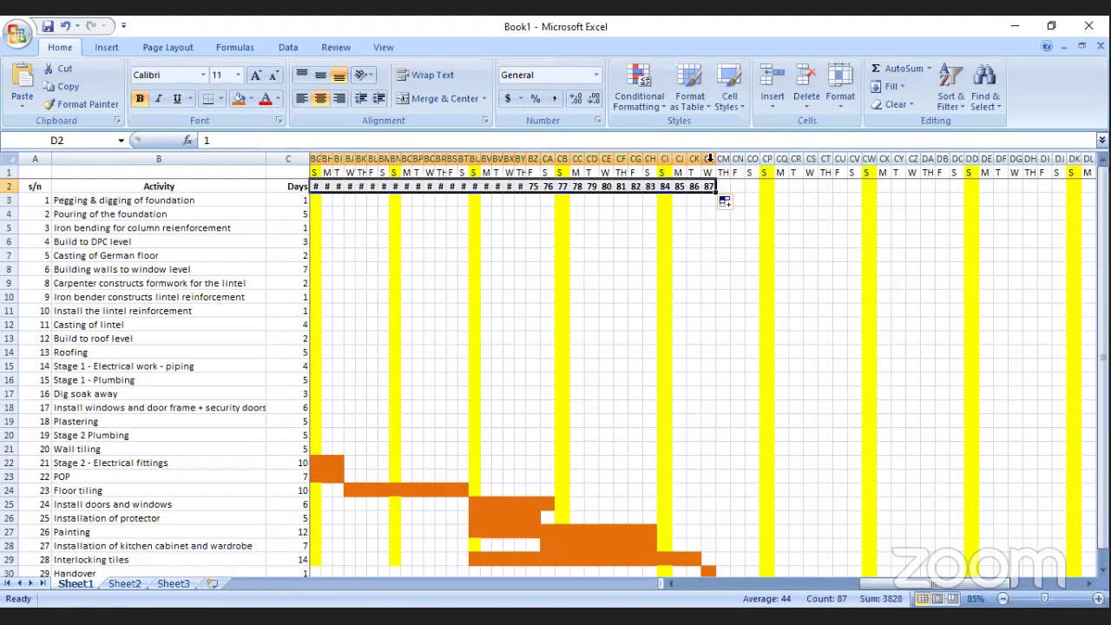
click(11, 160)
double_click(321, 157)
click(467, 269)
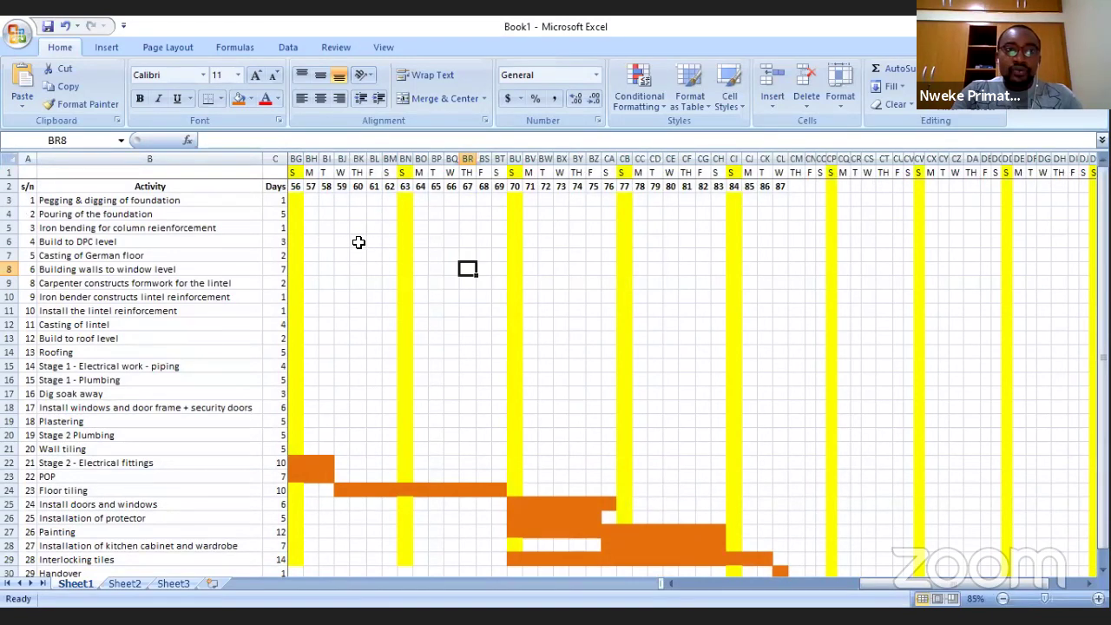
Step: Examine the numbered timeline from the first activity through the Handover bar in column CL
scroll(358, 242, up, 1)
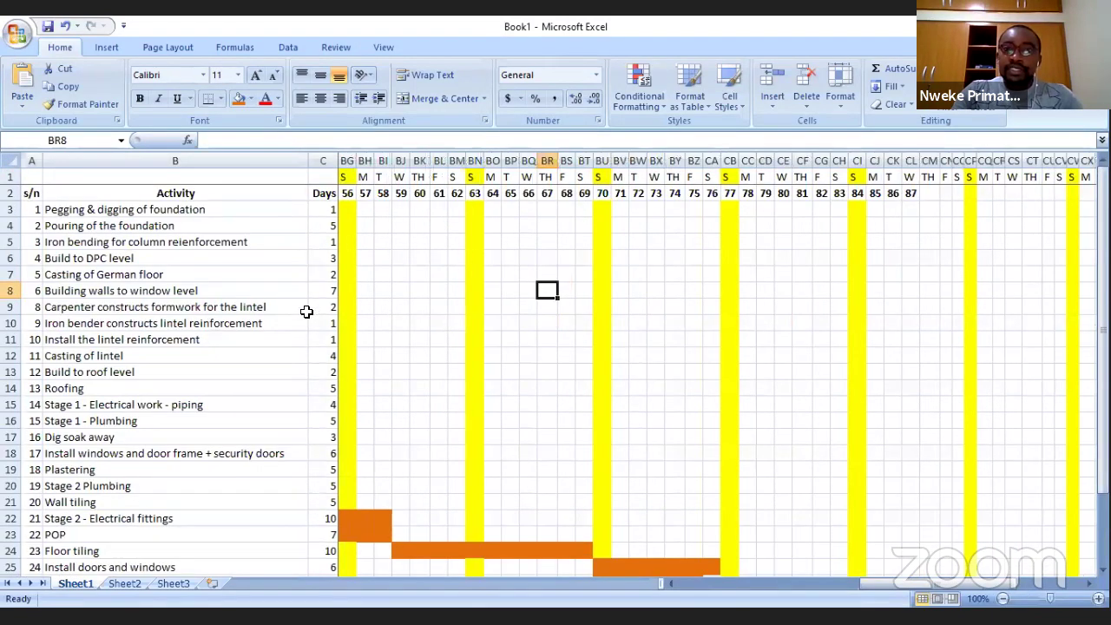
click(324, 242)
key(Right)
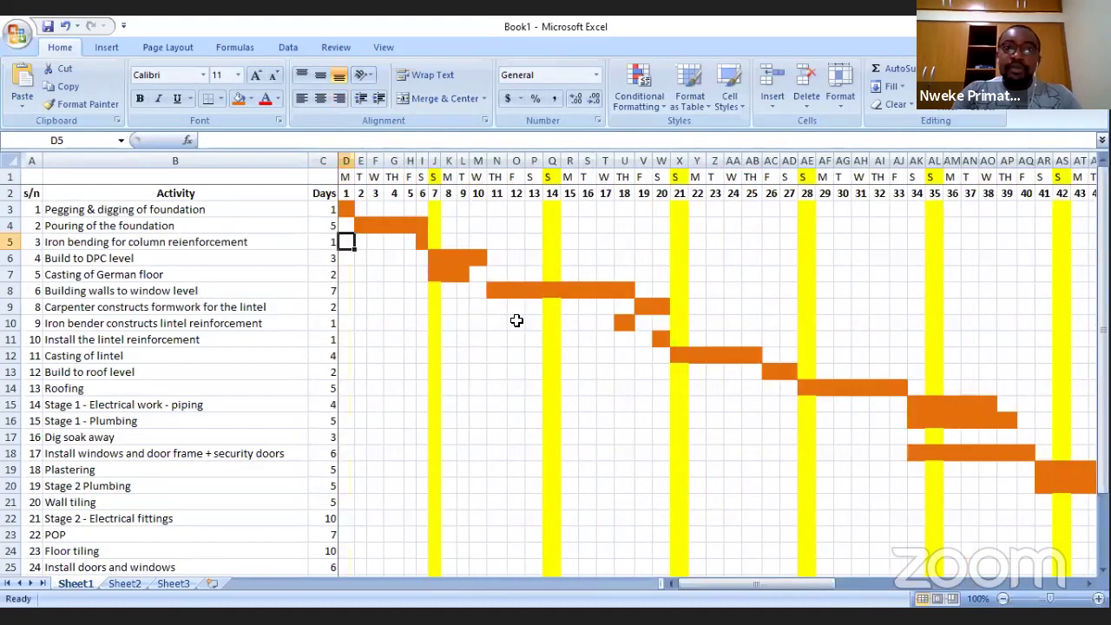
drag(755, 583, 987, 587)
click(545, 162)
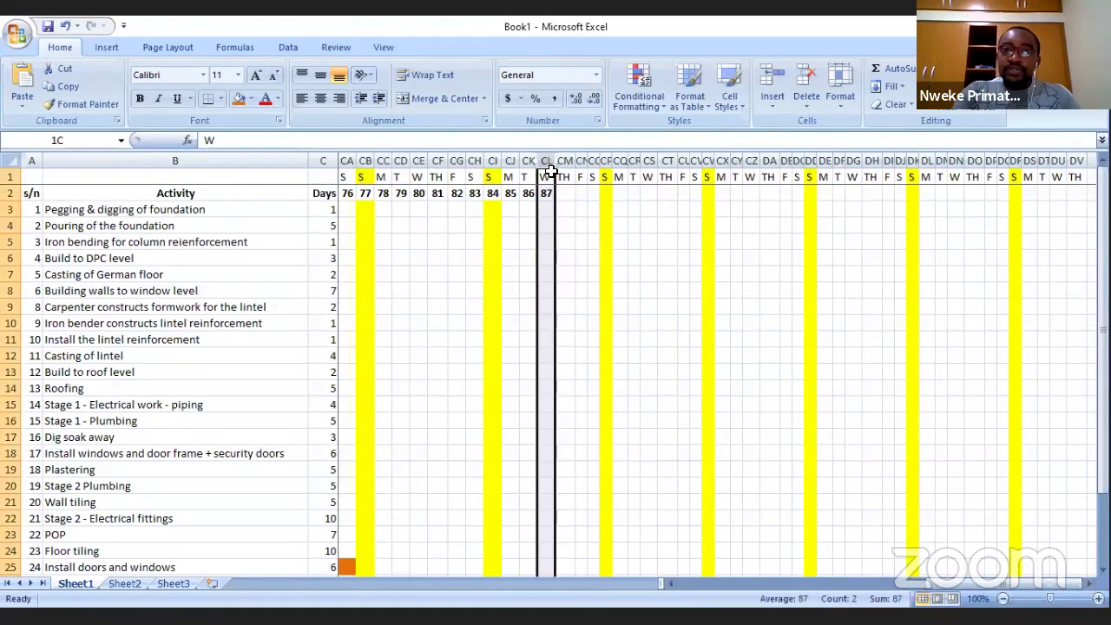
scroll(608, 312, down, 7)
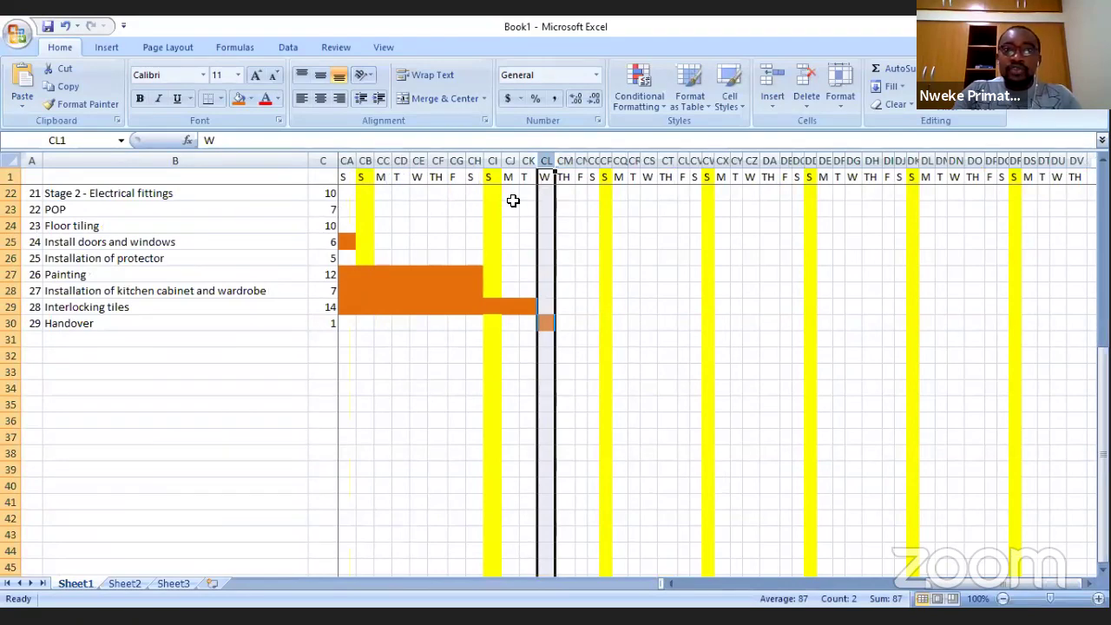
scroll(555, 241, up, 7)
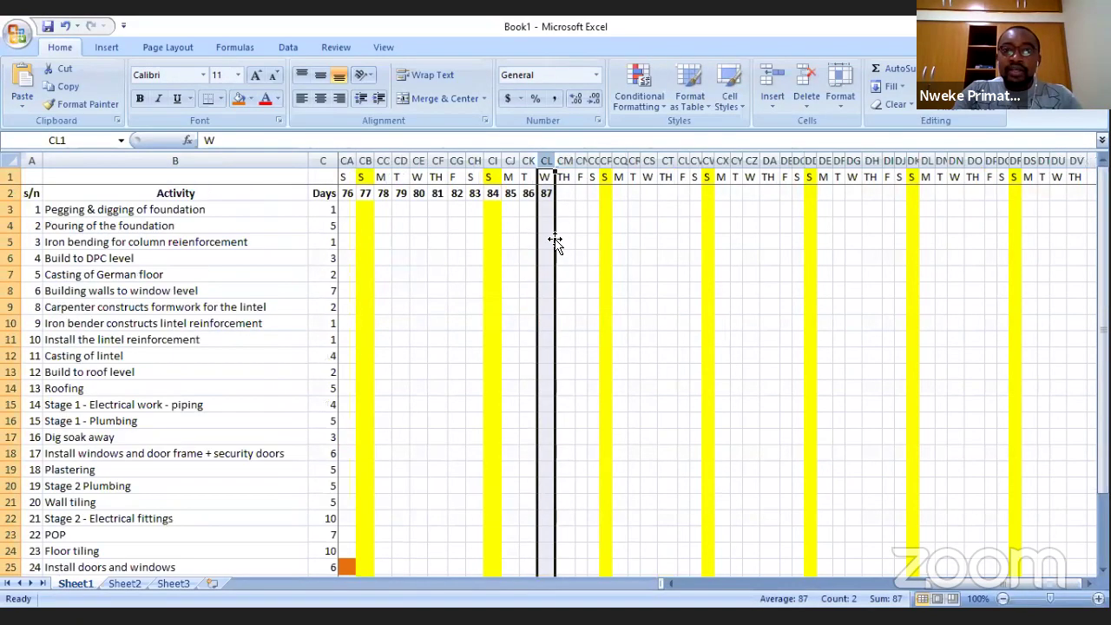
scroll(888, 524, down, 2)
scroll(676, 330, up, 2)
drag(954, 586, 785, 587)
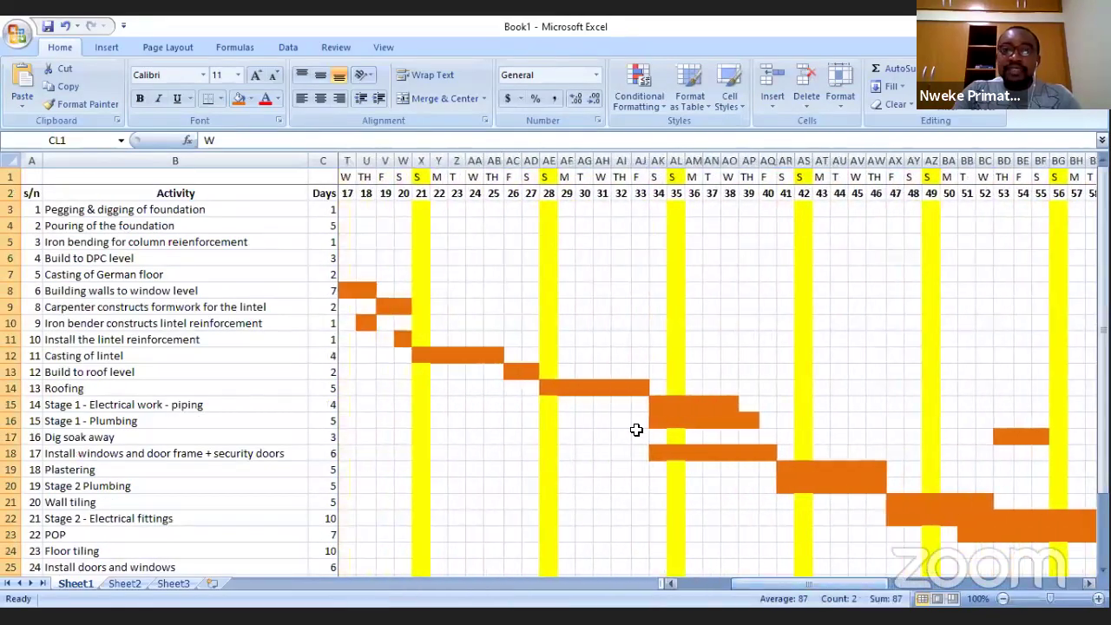
click(601, 340)
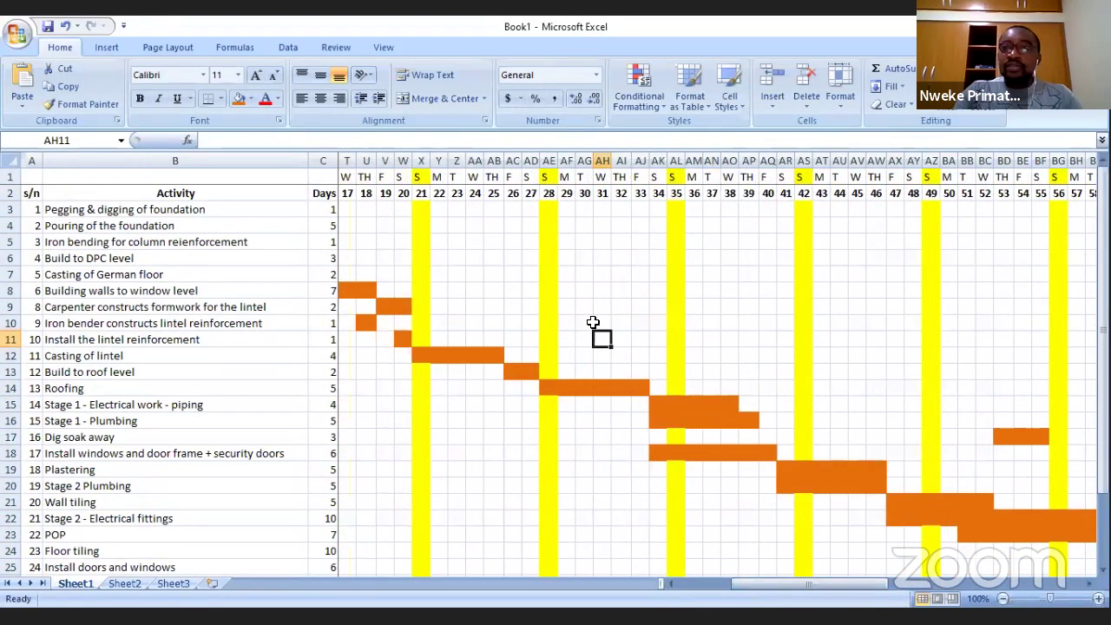
click(420, 210)
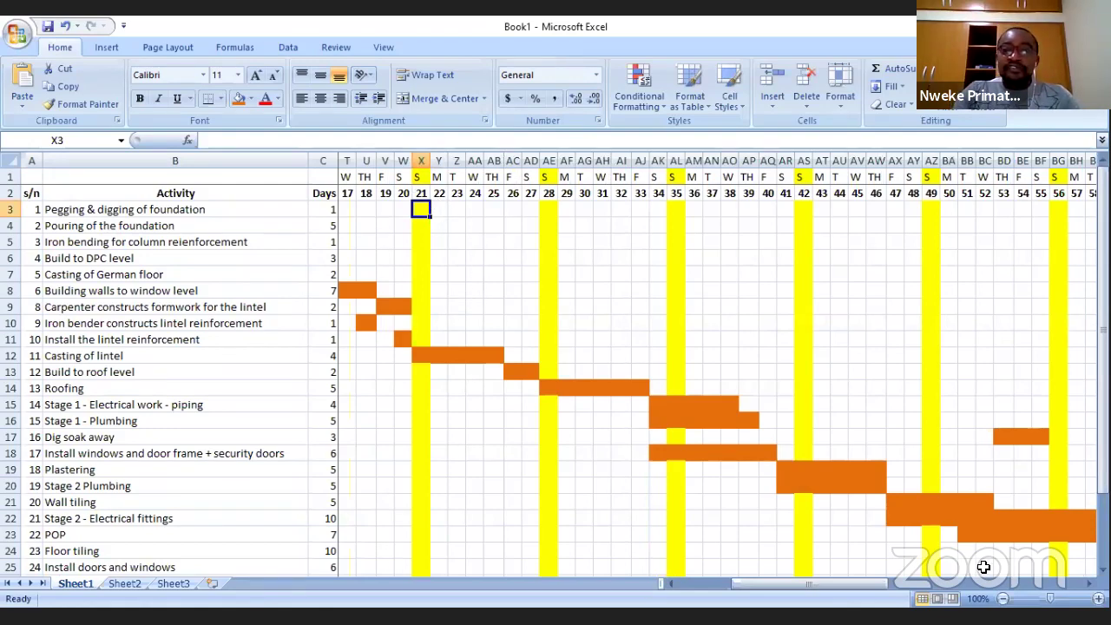
drag(878, 586, 826, 587)
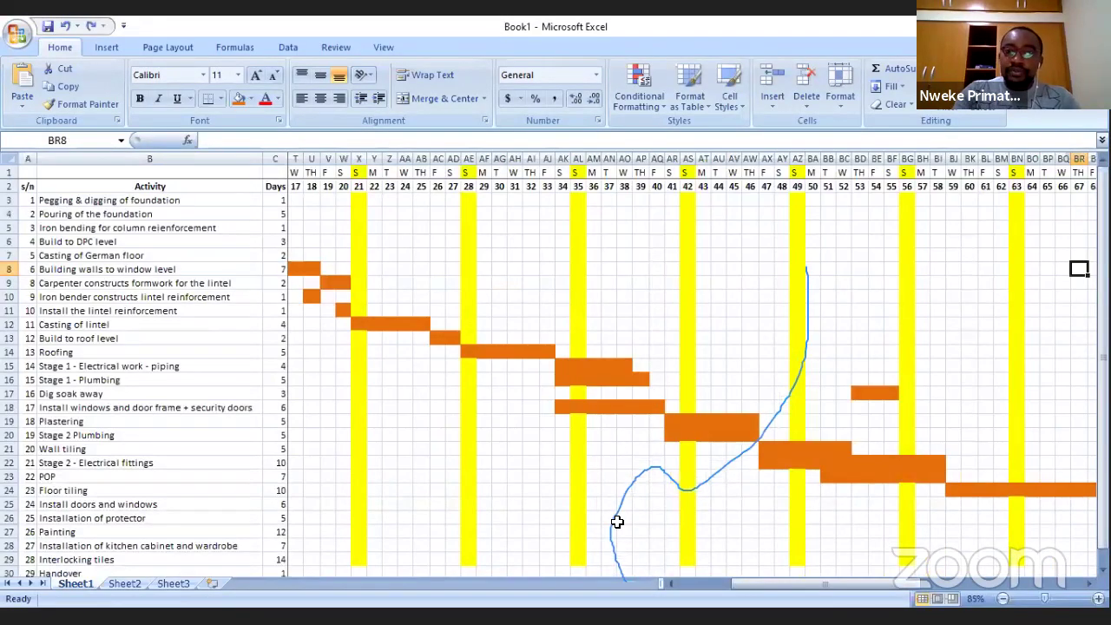
scroll(617, 521, up, 1)
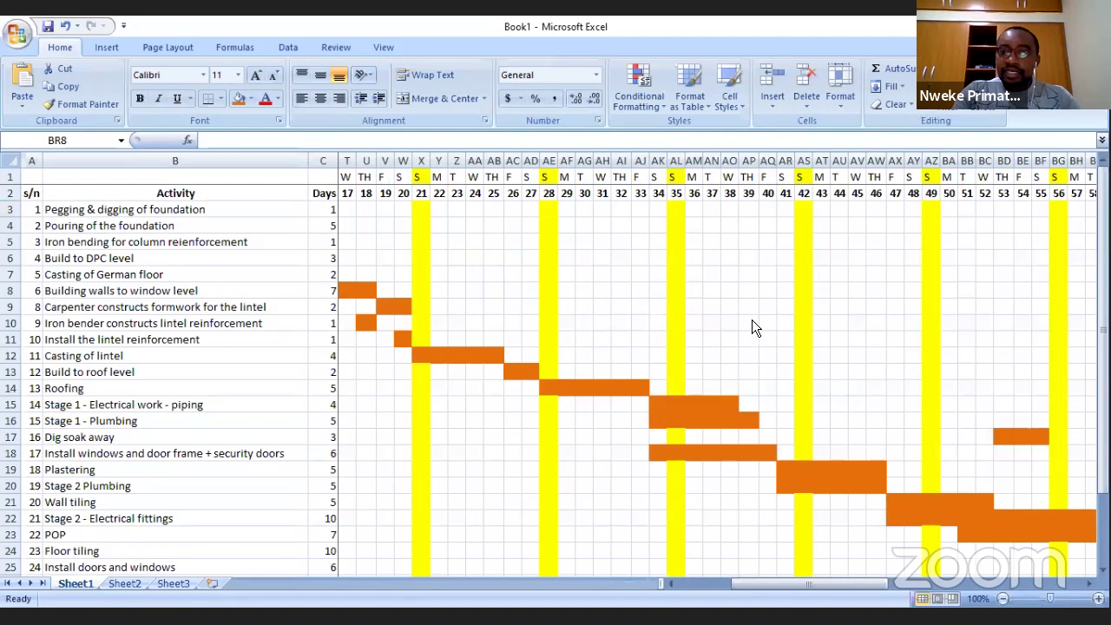
Step: Examine the Pegging & digging, Pouring of the foundation and Iron bending rows against their scheduled day columns
mouse_move(865, 588)
mouse_down()
mouse_move(848, 581)
mouse_move(872, 595)
mouse_up()
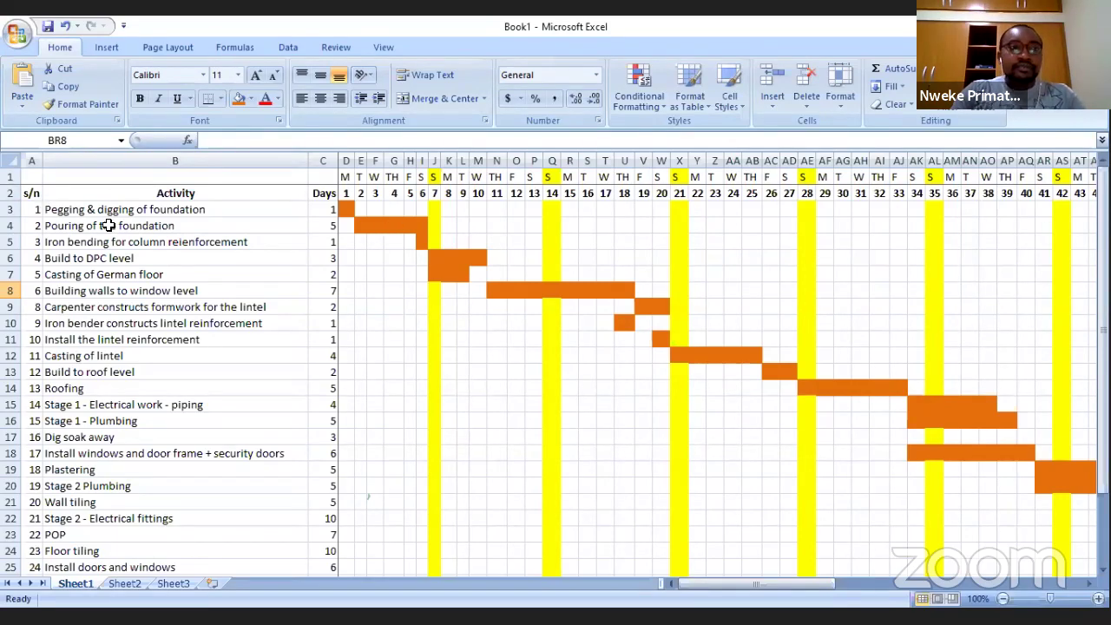
click(344, 160)
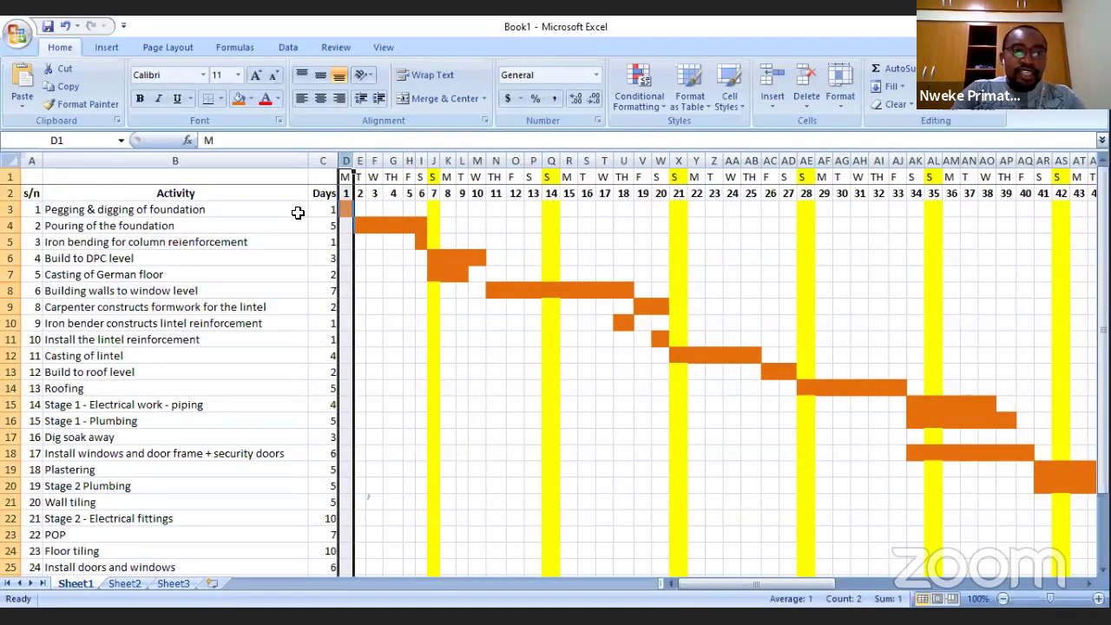
click(11, 209)
scroll(66, 240, up, 1)
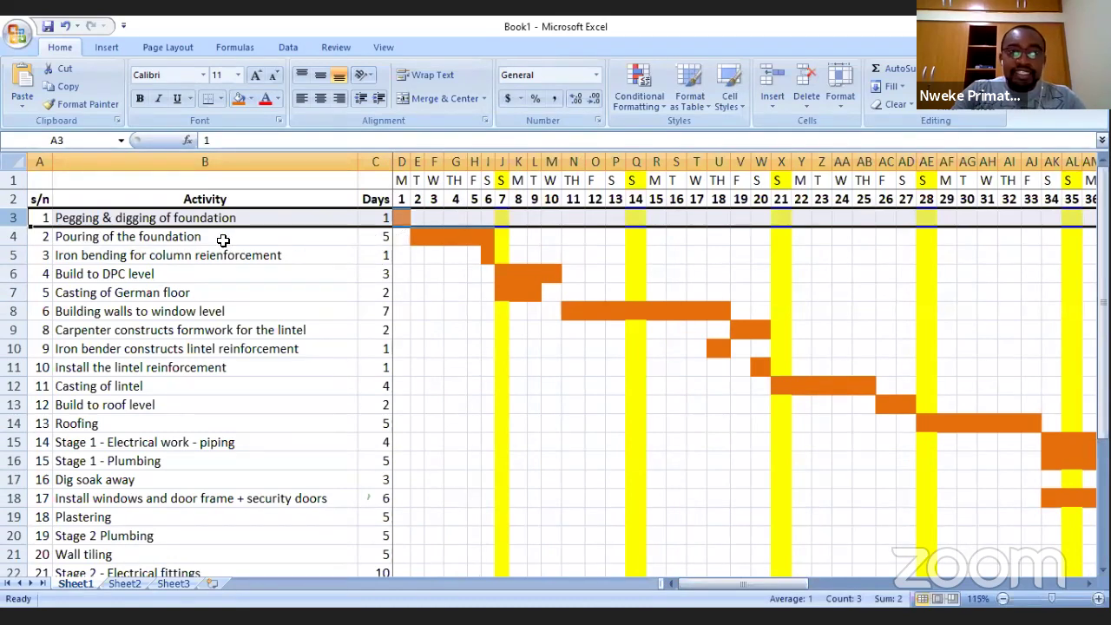
click(426, 240)
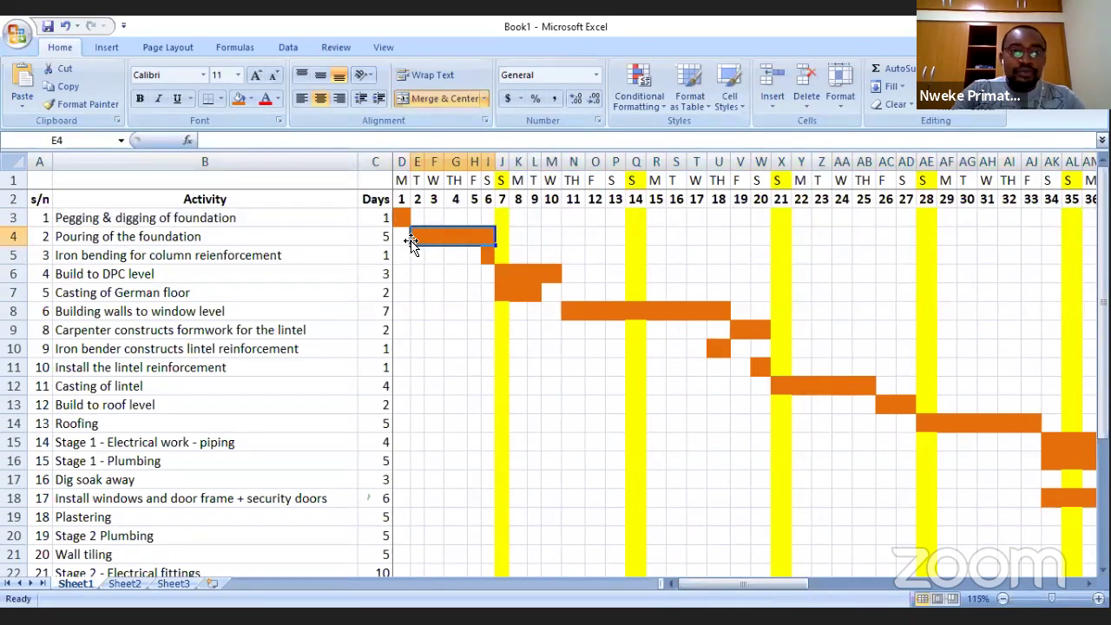
click(55, 255)
click(13, 255)
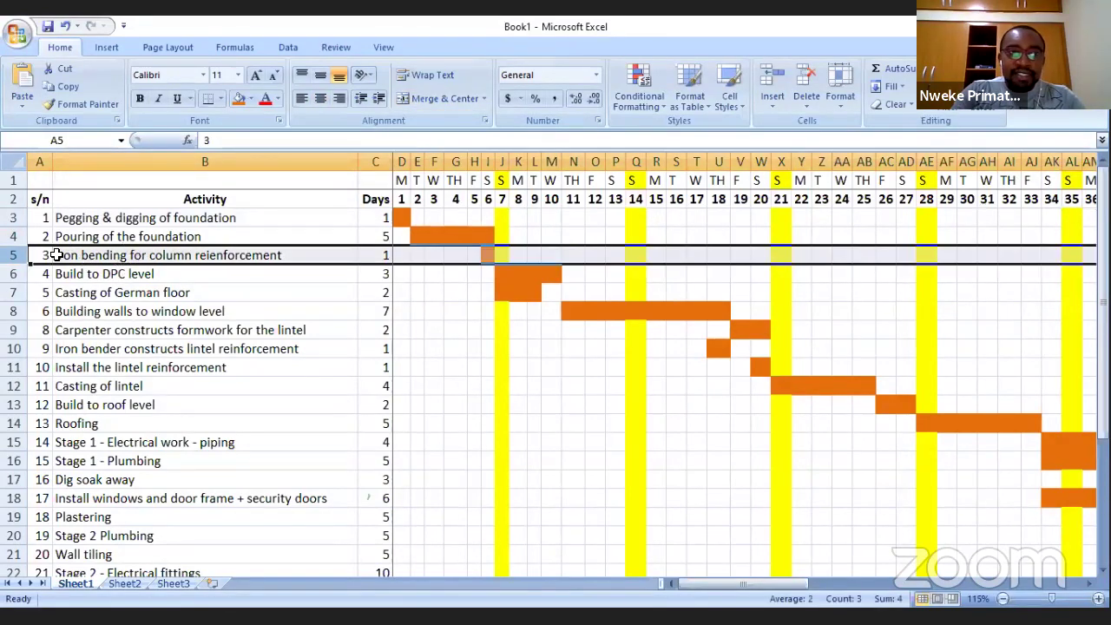
click(433, 256)
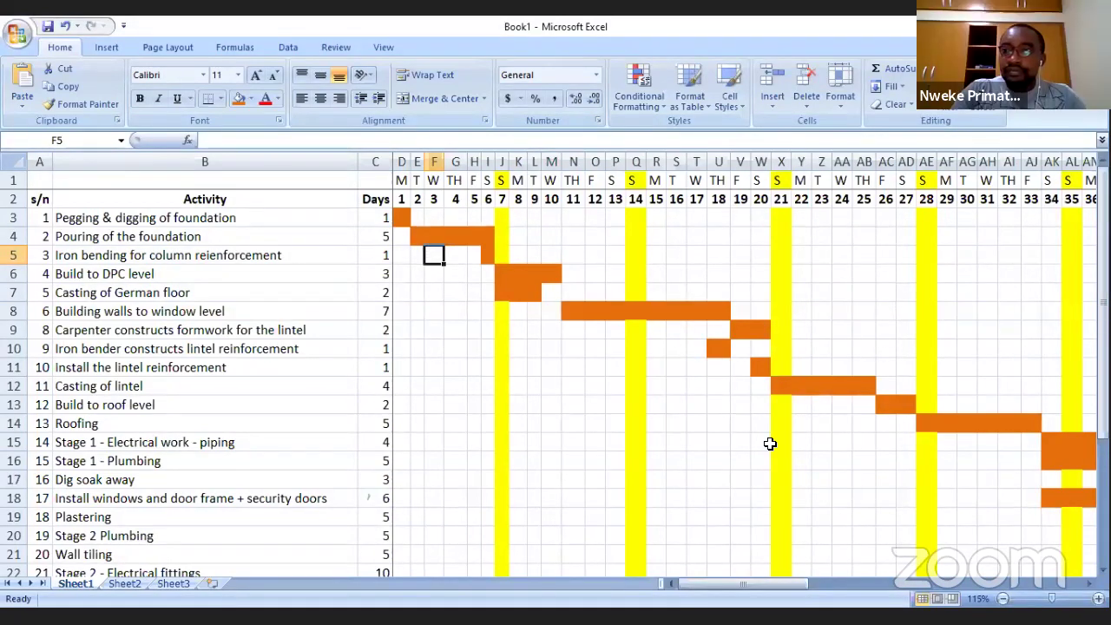
click(459, 272)
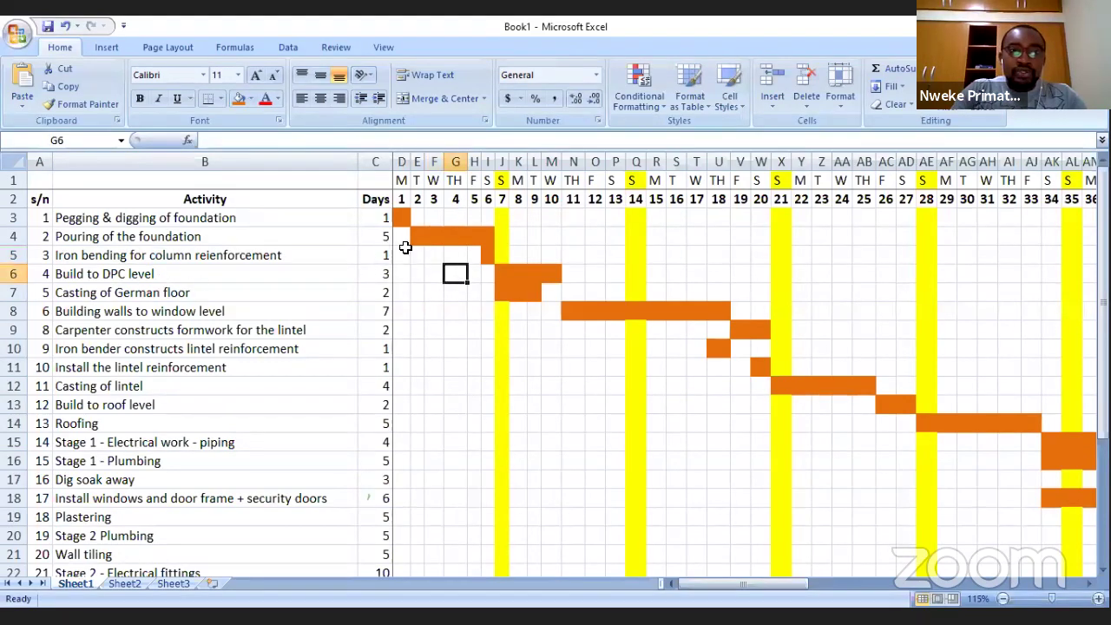
drag(416, 236, 501, 251)
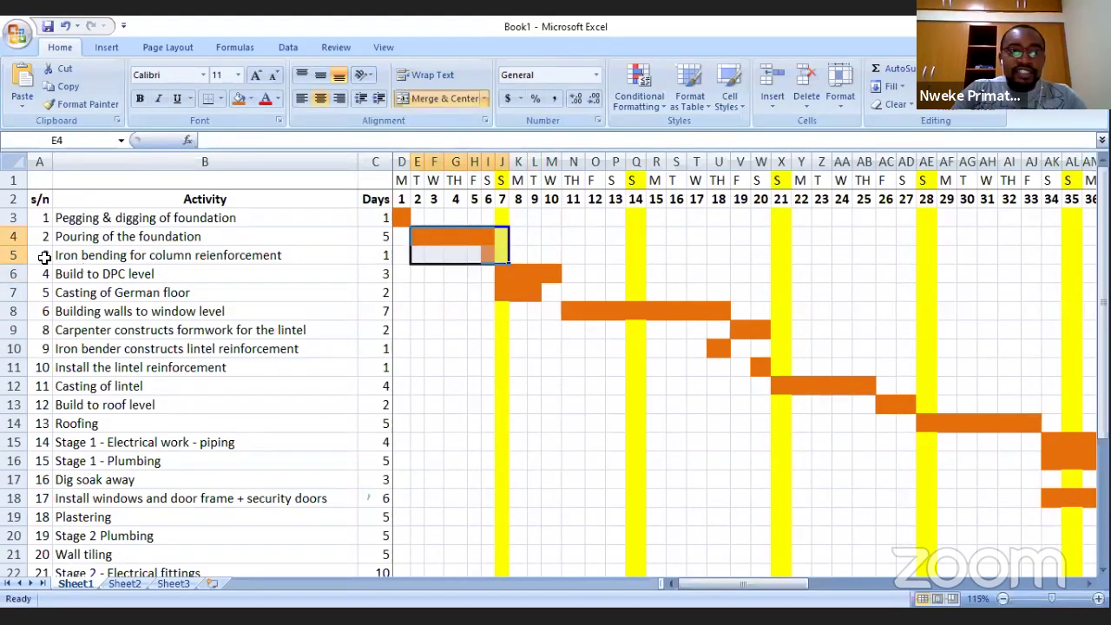
click(15, 236)
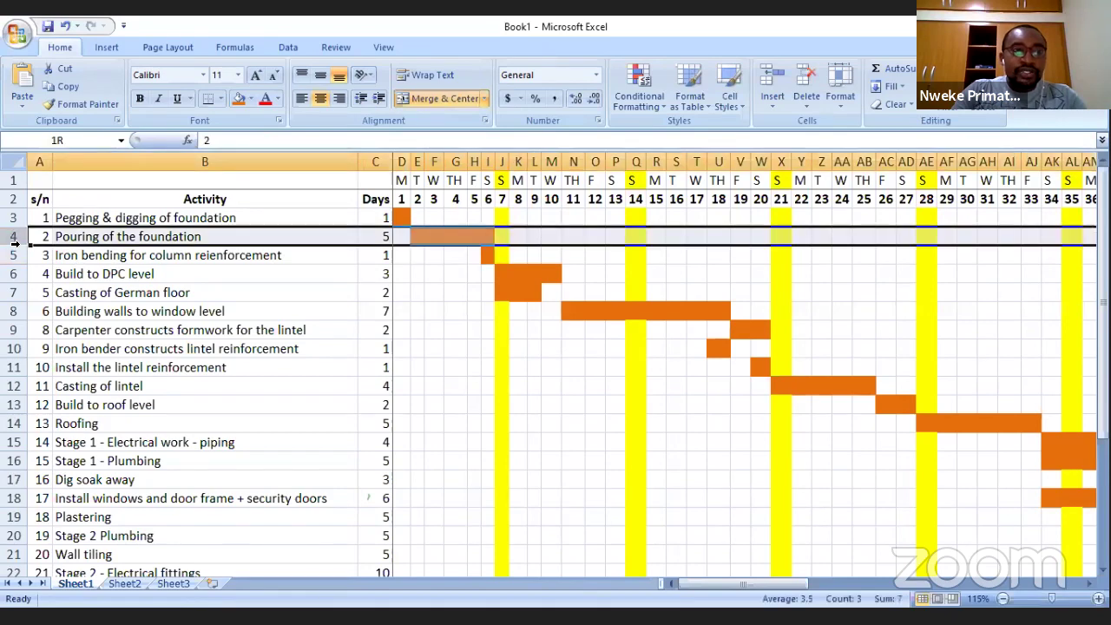
drag(15, 244, 15, 249)
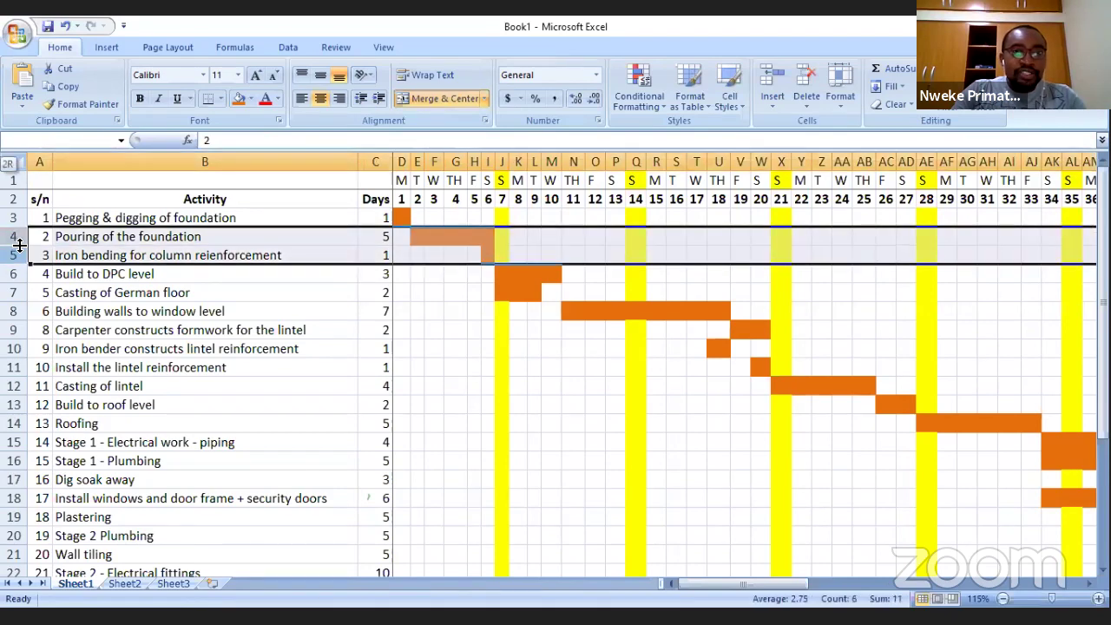
Step: Examine the Build to DPC level and Casting of German floor bars against the day columns
click(14, 273)
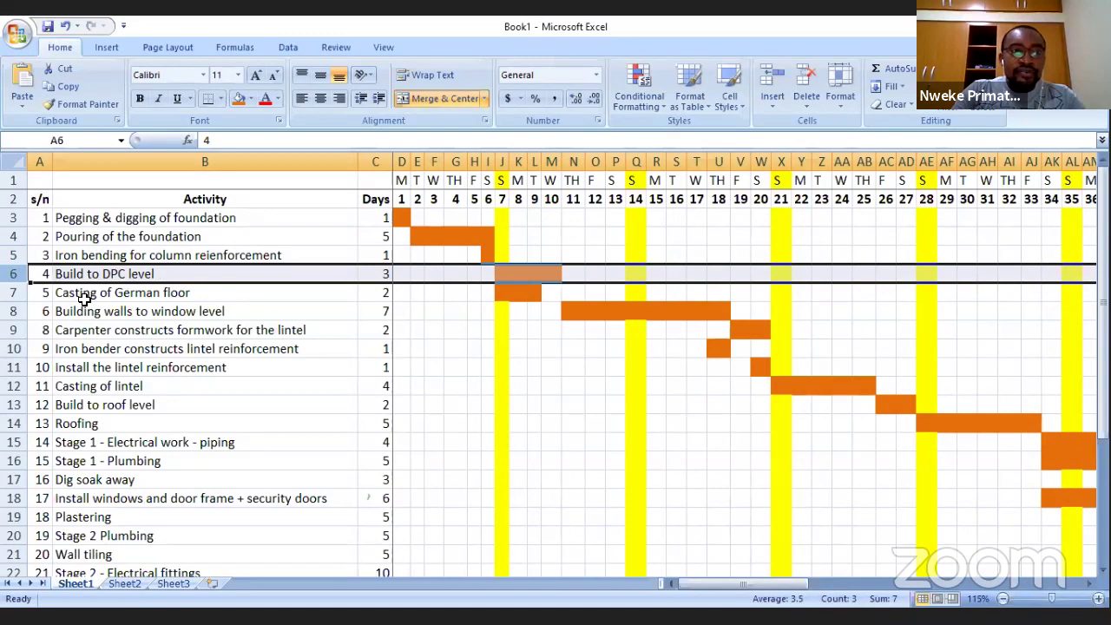
click(177, 293)
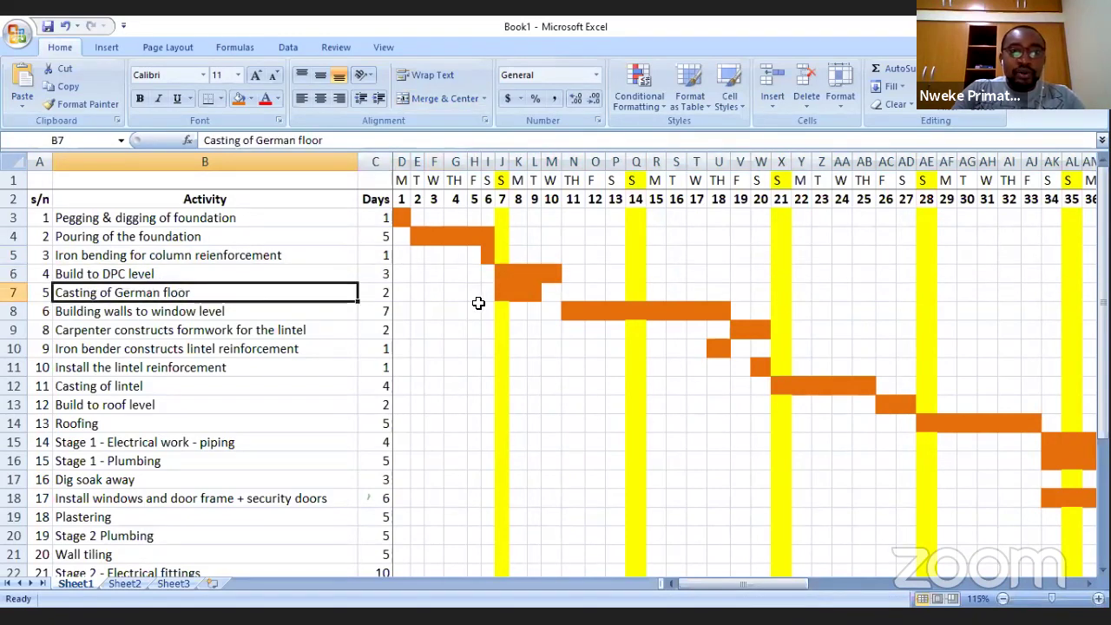
click(513, 296)
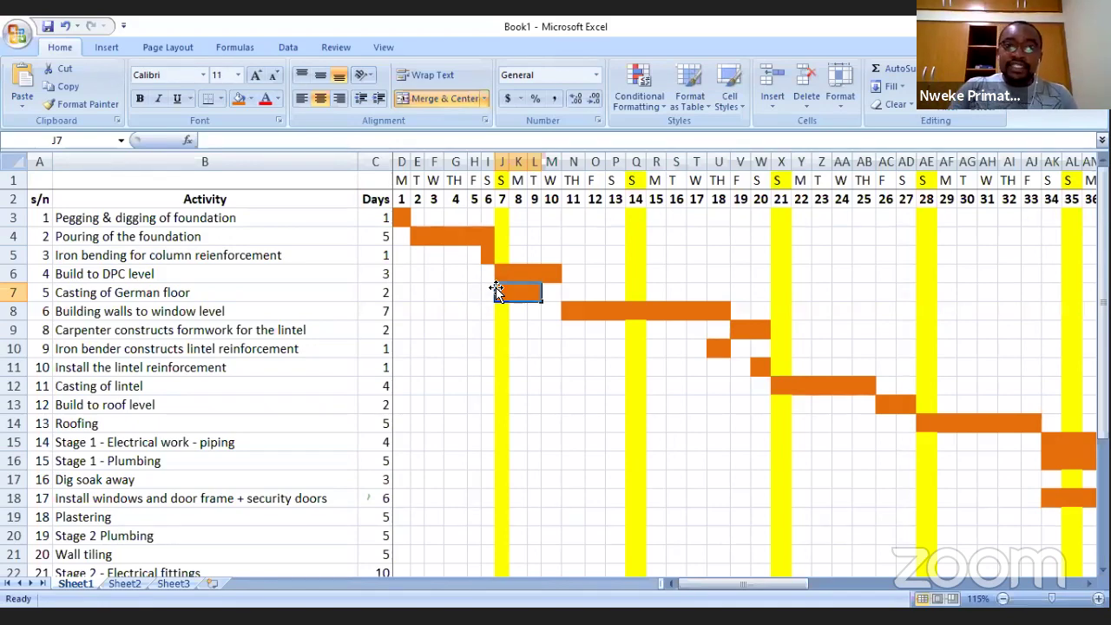
drag(488, 293, 406, 295)
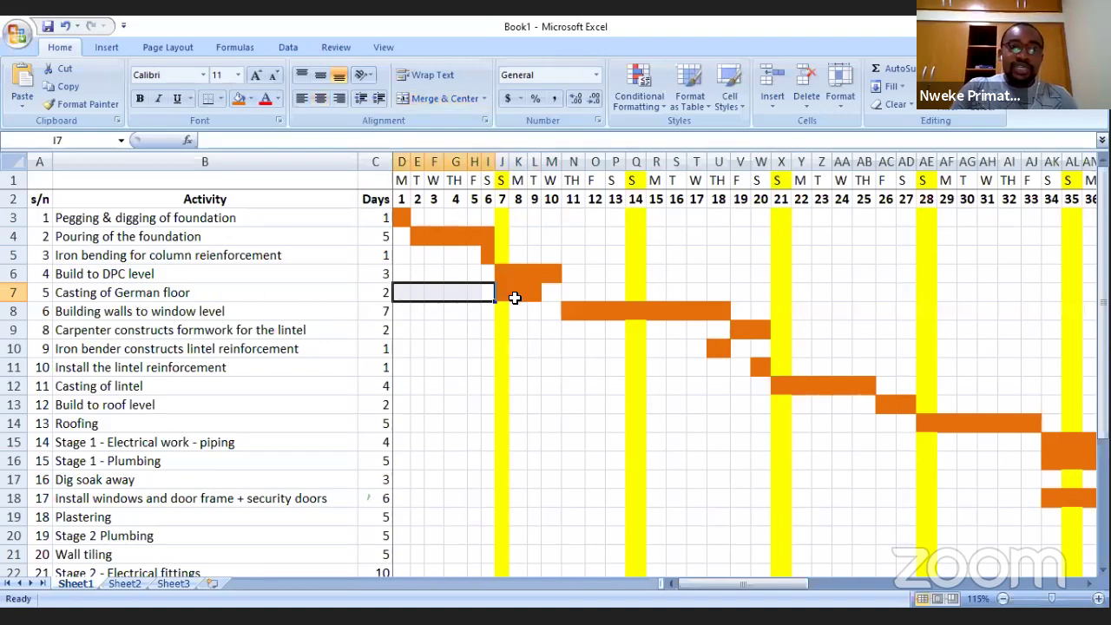
click(519, 162)
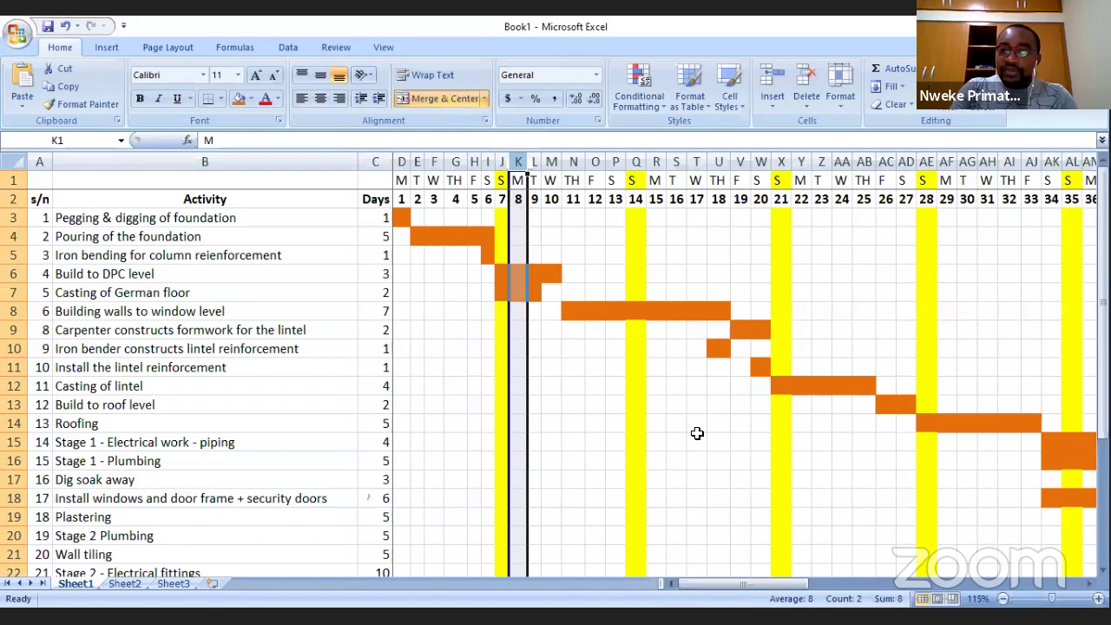
click(813, 280)
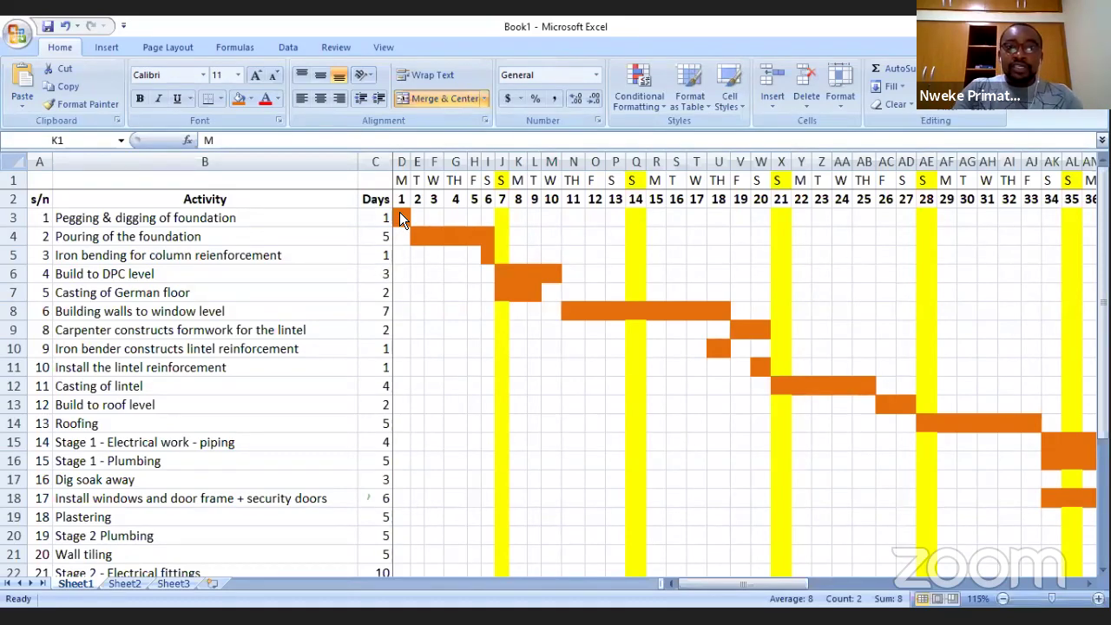
click(676, 291)
click(750, 371)
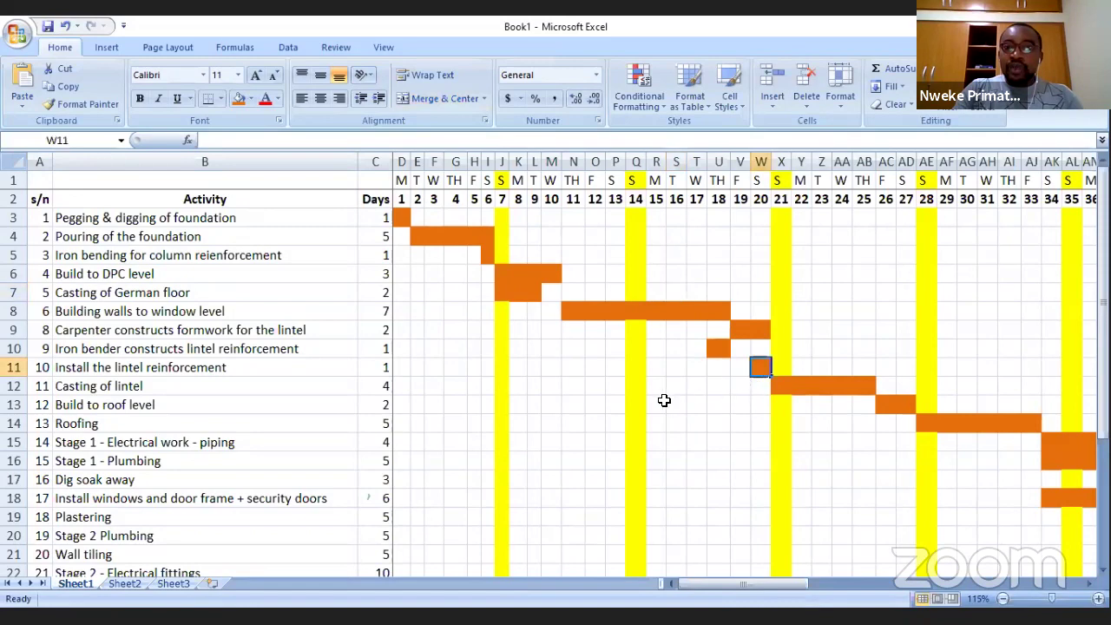
Step: Shade the Pegging & digging of foundation bar in D3 green
click(401, 218)
click(238, 99)
click(250, 96)
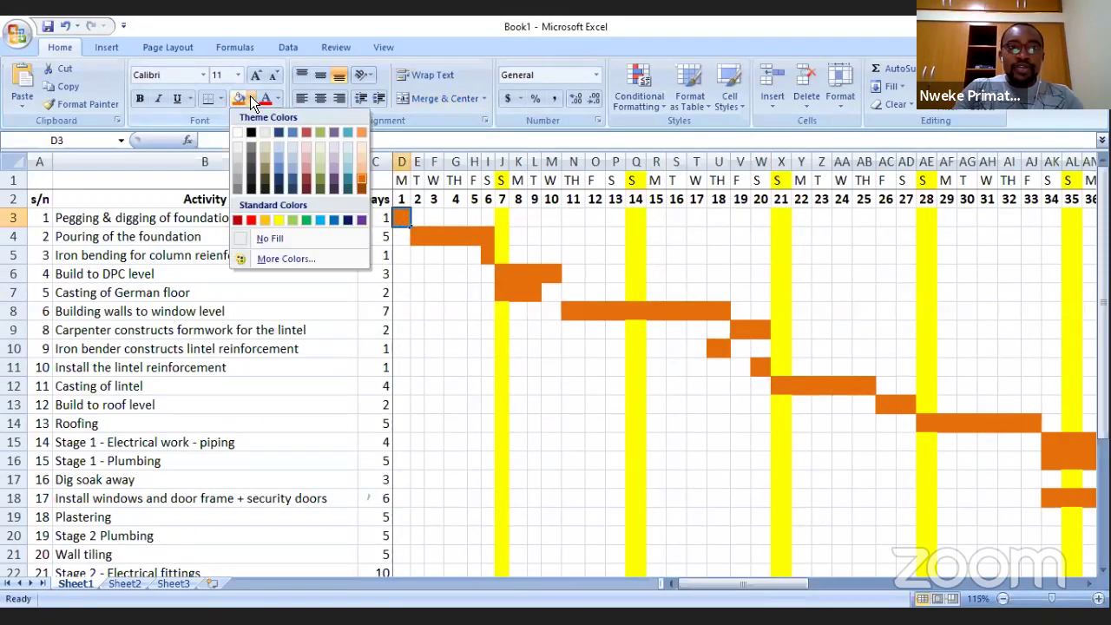
click(306, 218)
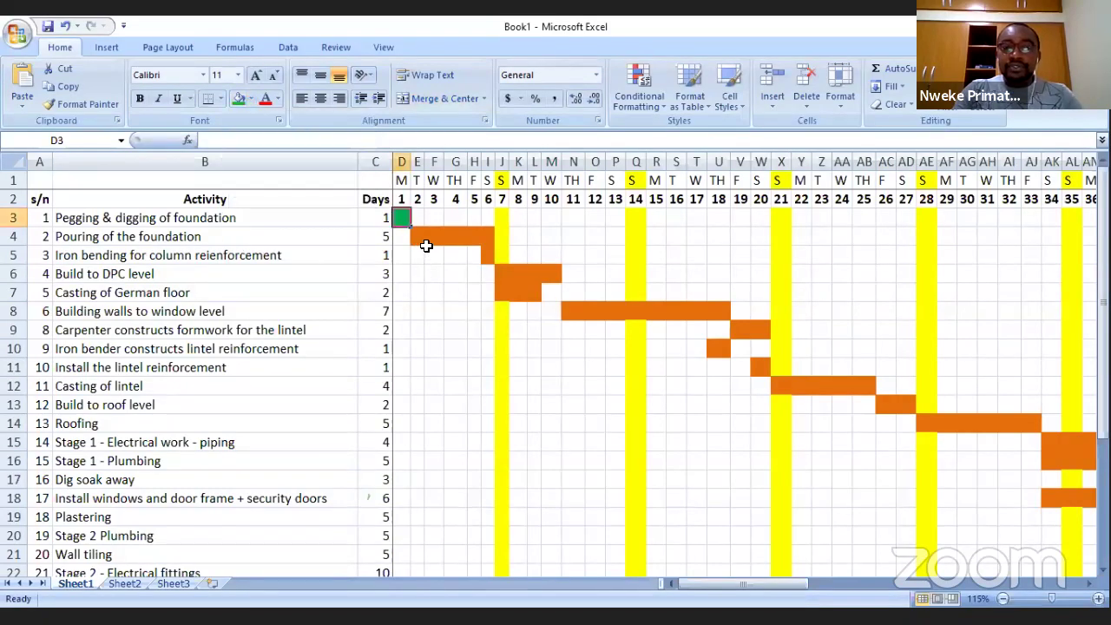
Step: Shade the Pouring of the foundation bar in row 4 green
click(180, 236)
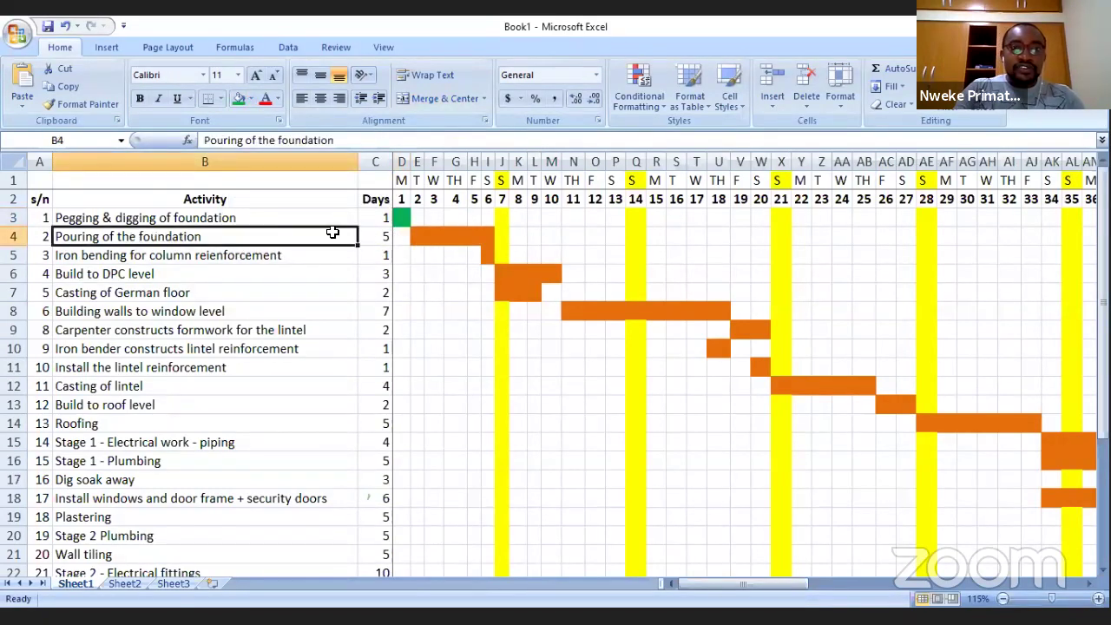
click(436, 236)
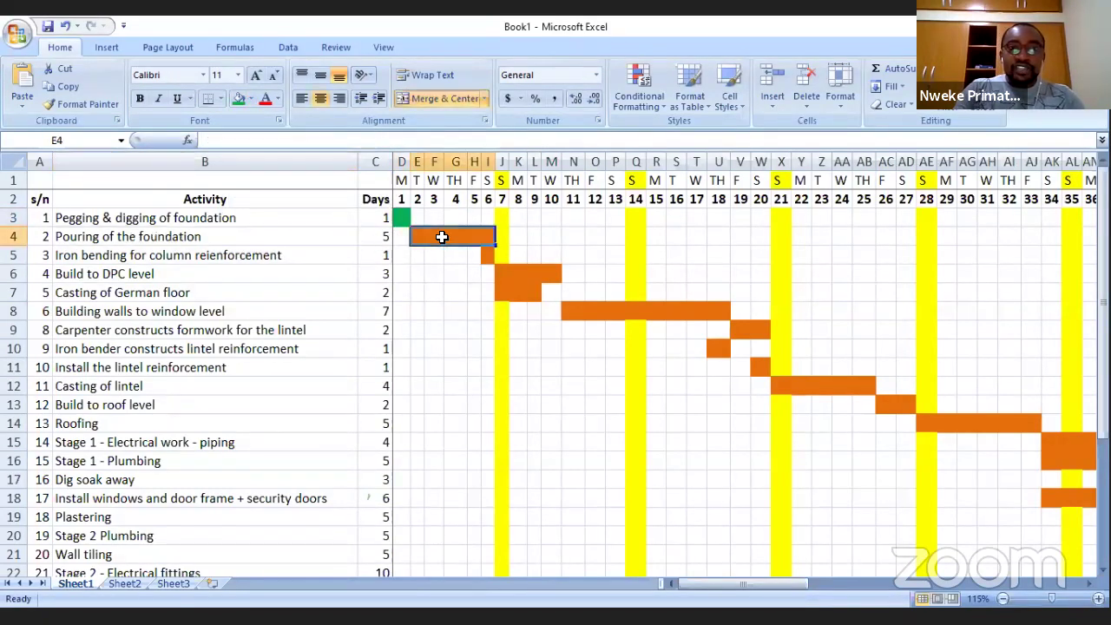
click(238, 99)
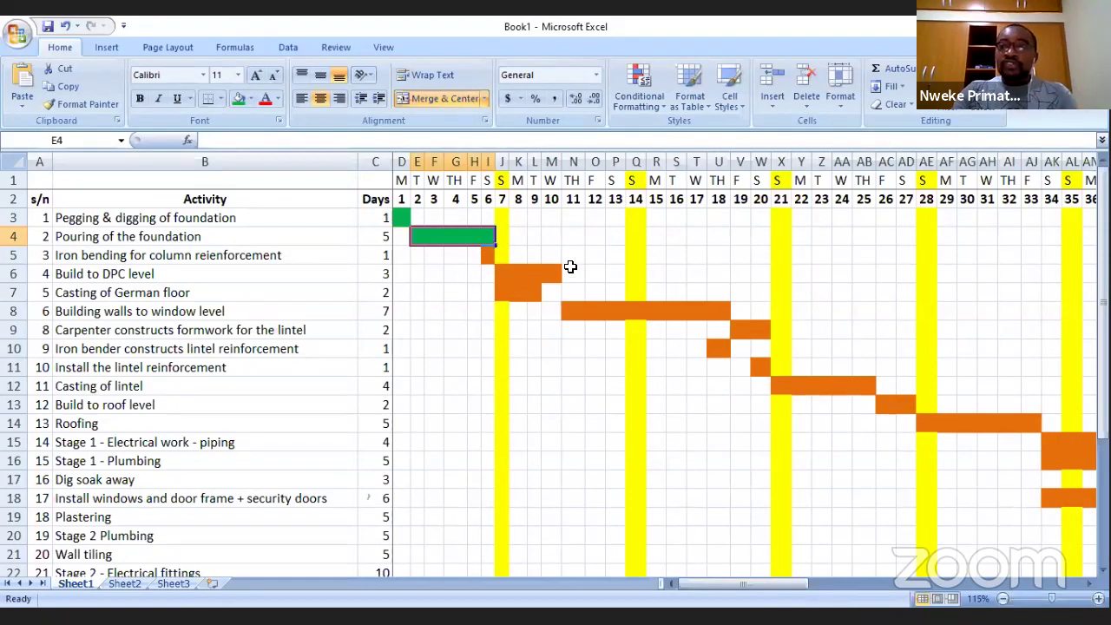
Step: Examine the Building walls to window level bar and the lintel formwork and reinforcement rows against the day columns
click(593, 306)
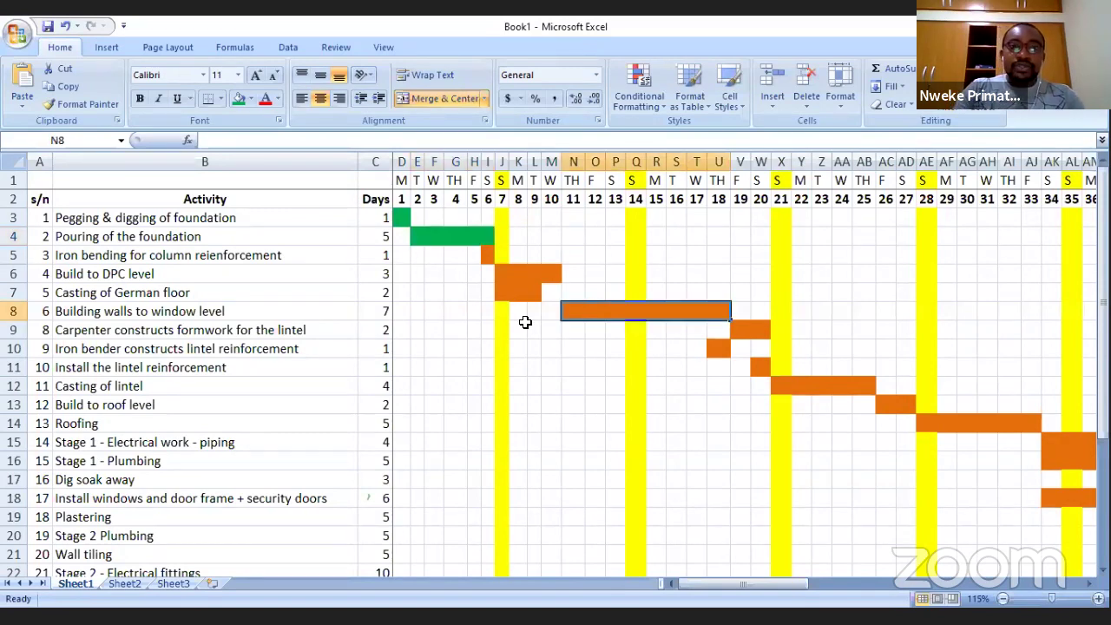
click(14, 310)
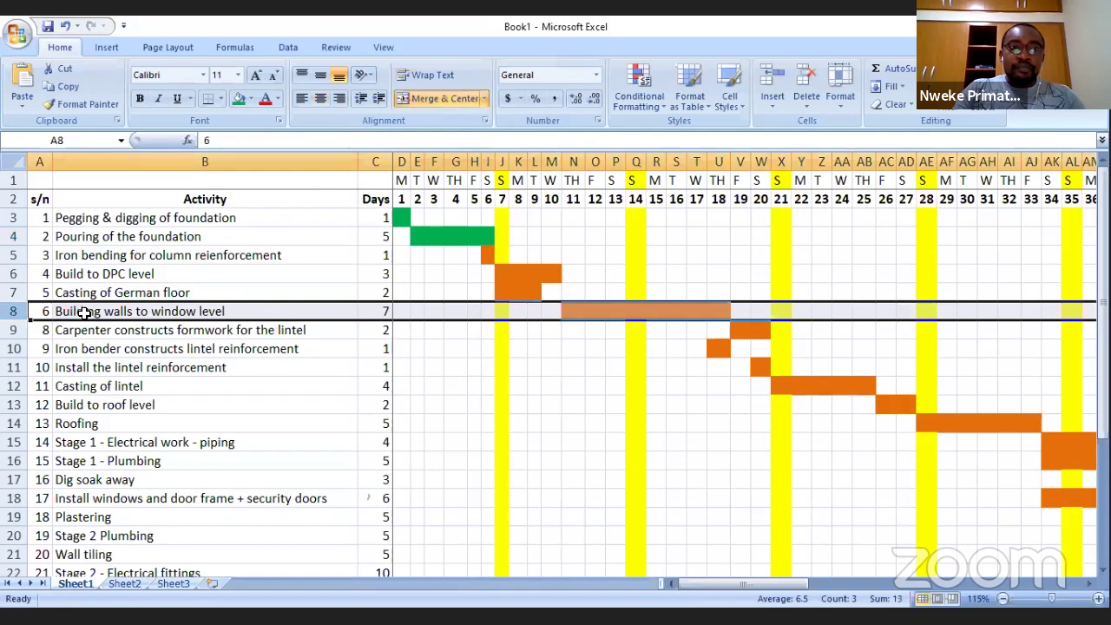
click(530, 309)
click(568, 310)
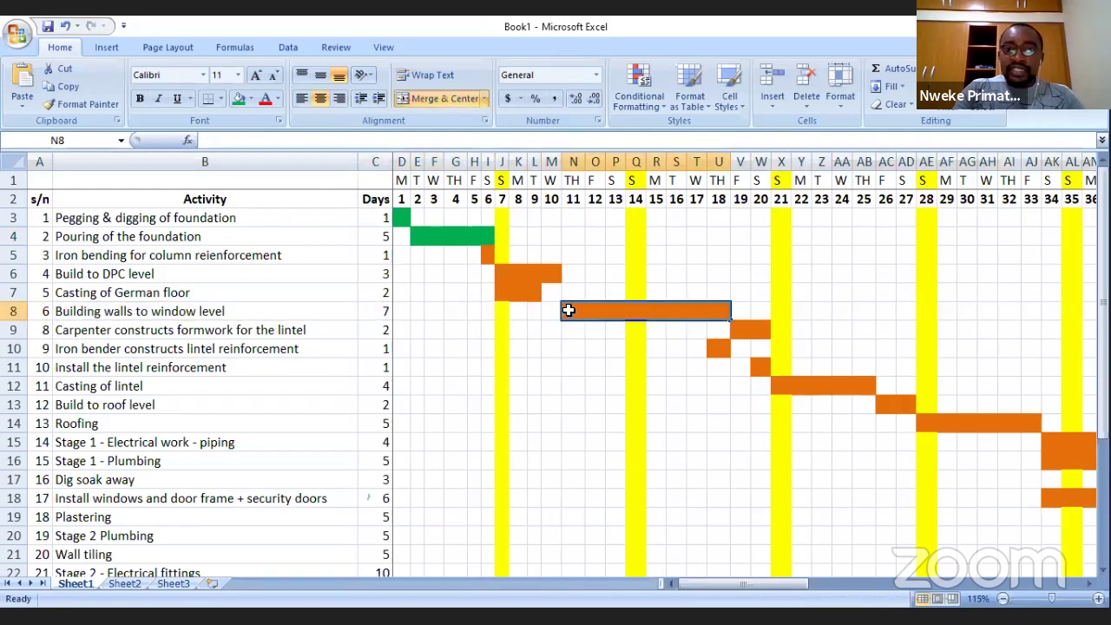
drag(481, 305, 474, 305)
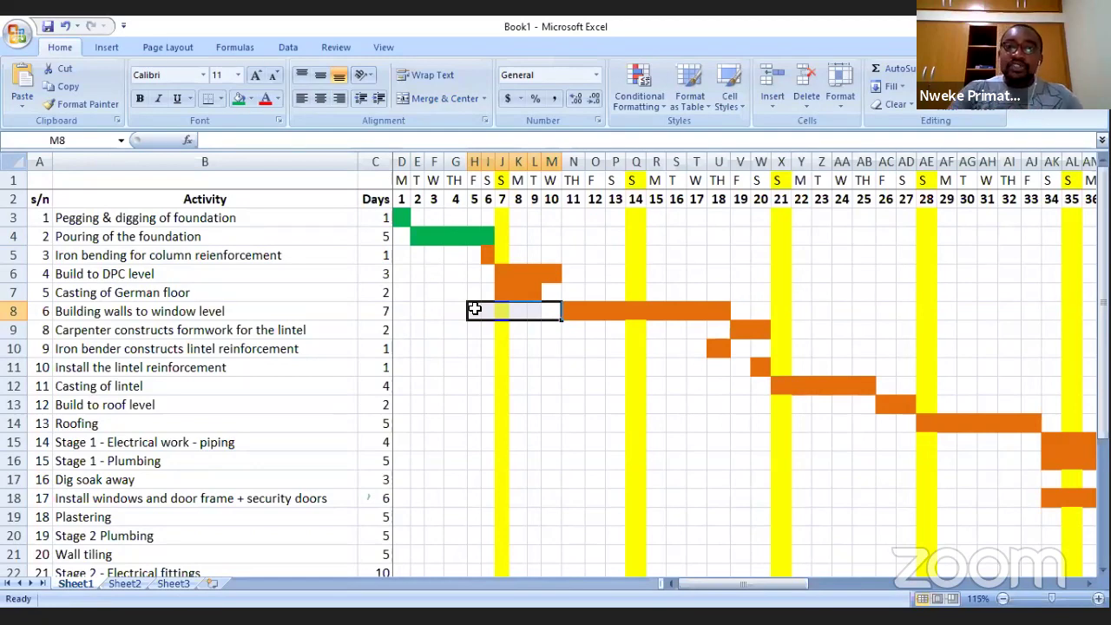
click(84, 334)
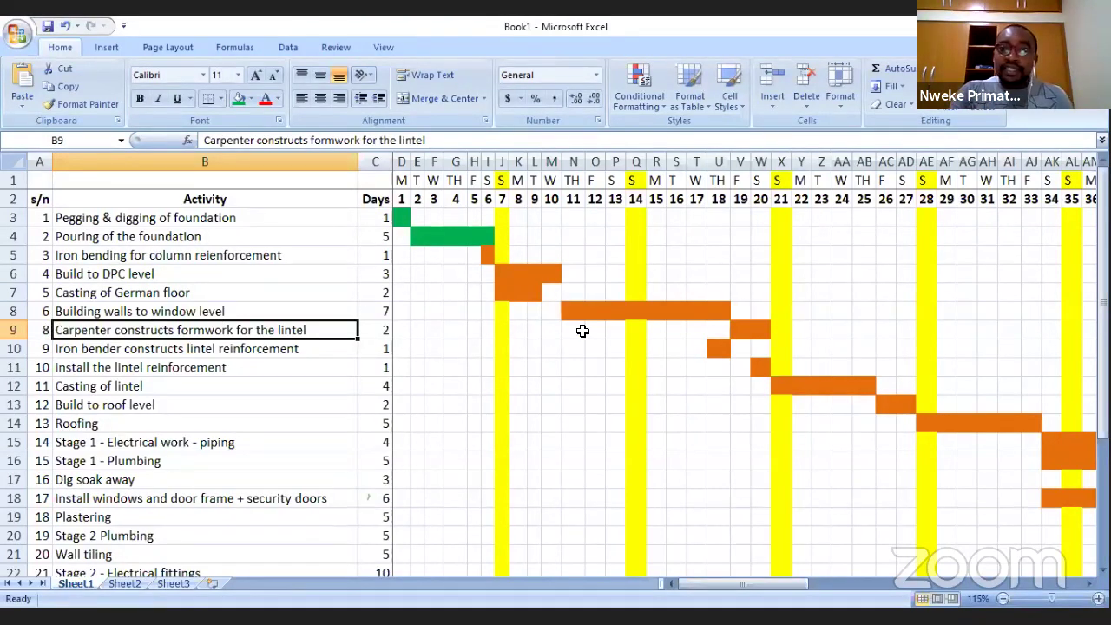
click(629, 308)
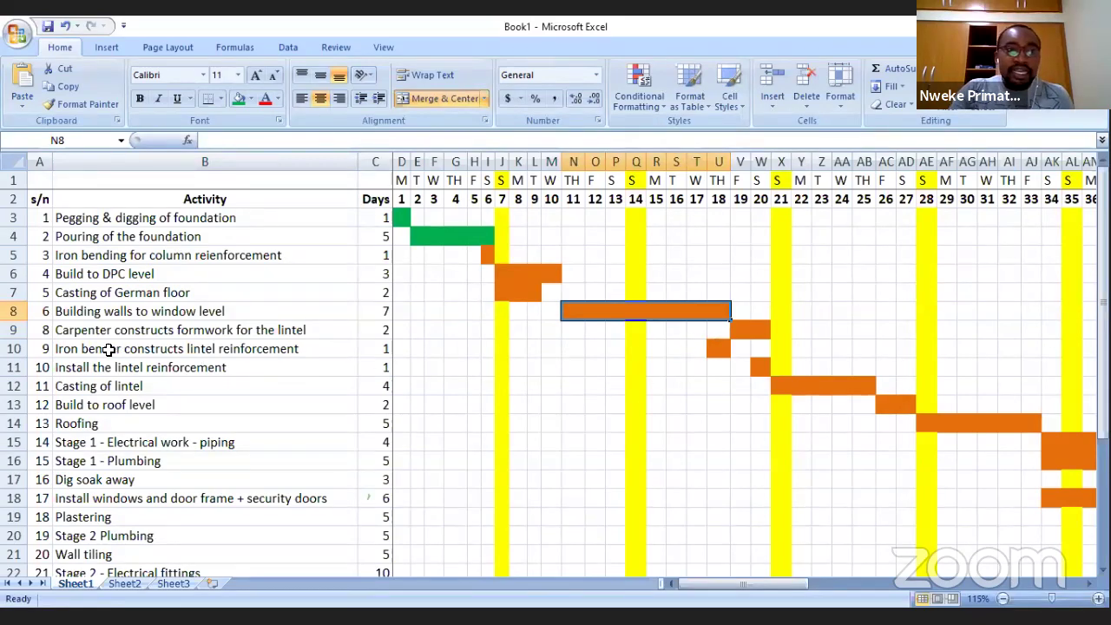
click(718, 349)
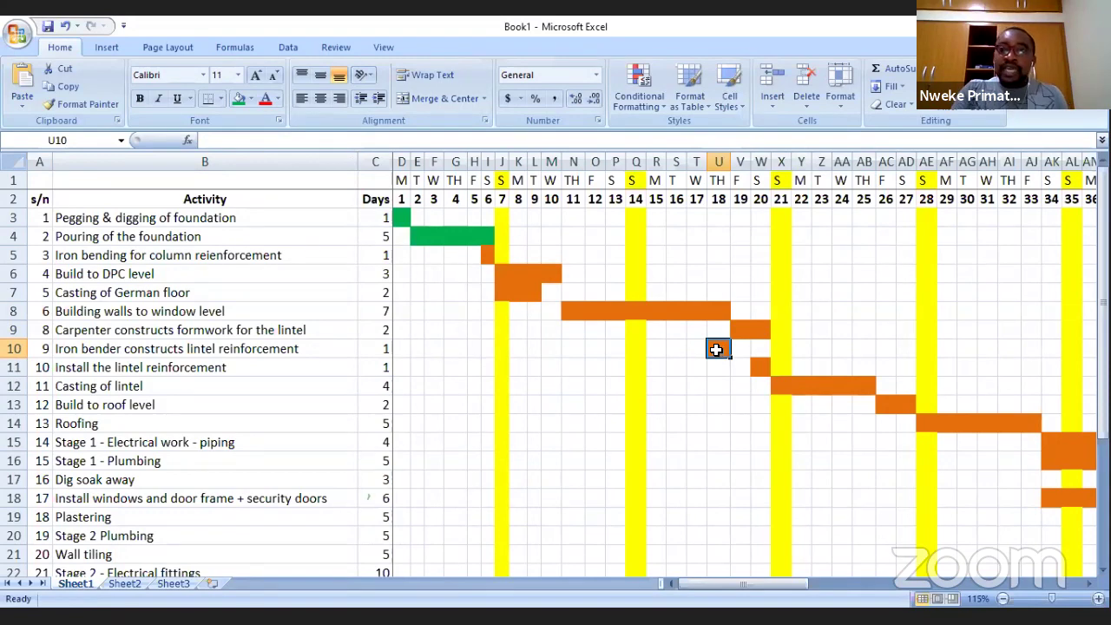
click(15, 348)
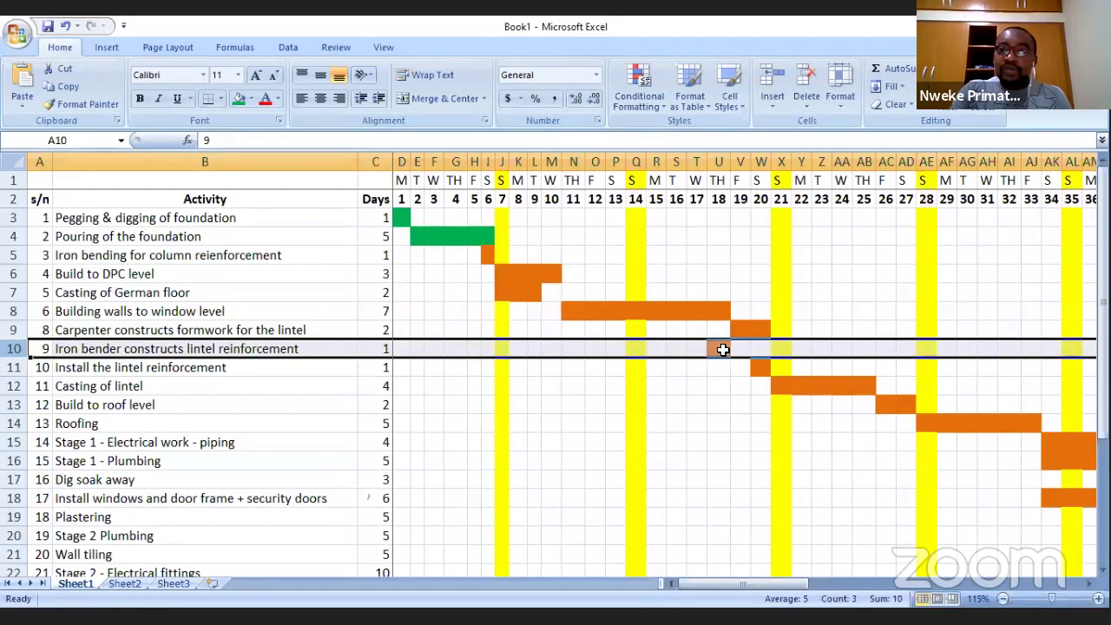
click(220, 367)
click(13, 367)
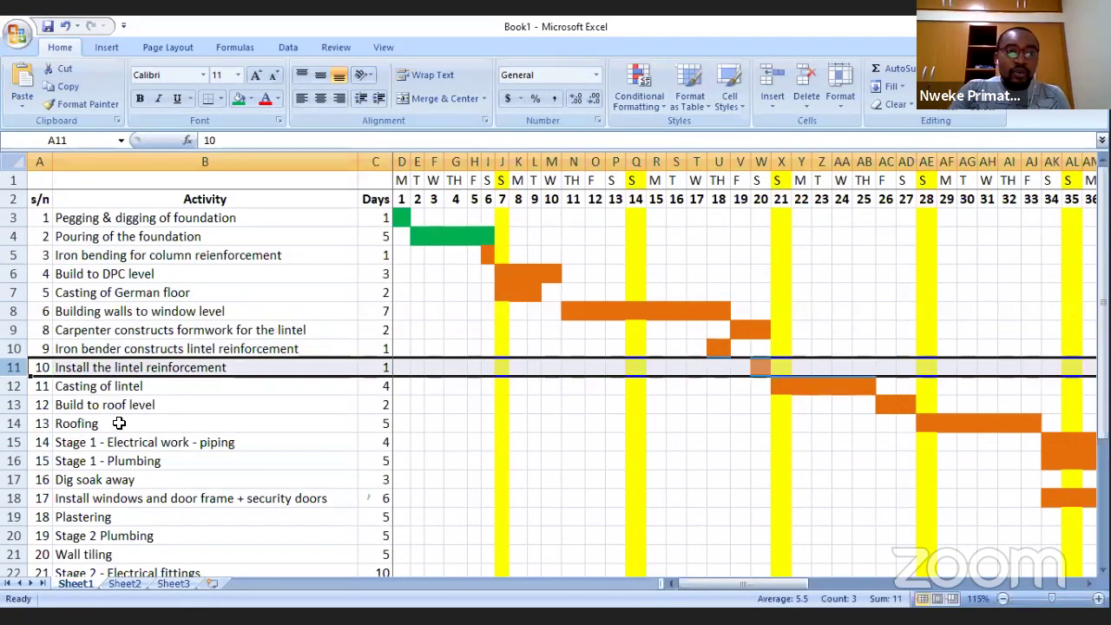
Step: Examine the Roofing bar in row 14 and the bars of the activities that follow it along the timeline
click(77, 424)
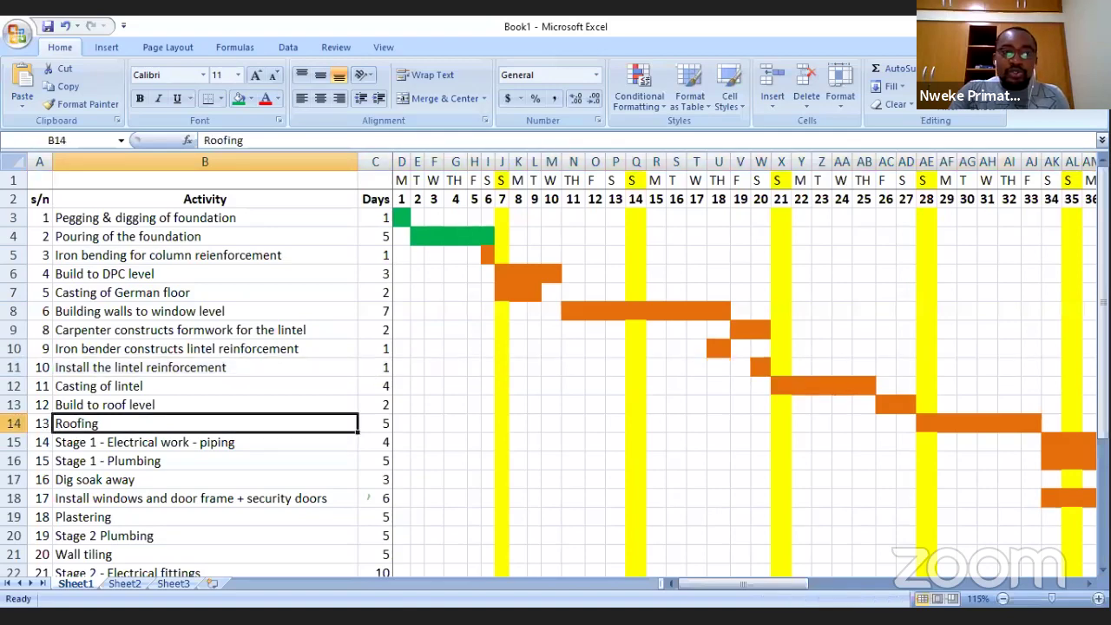
click(13, 424)
click(1092, 585)
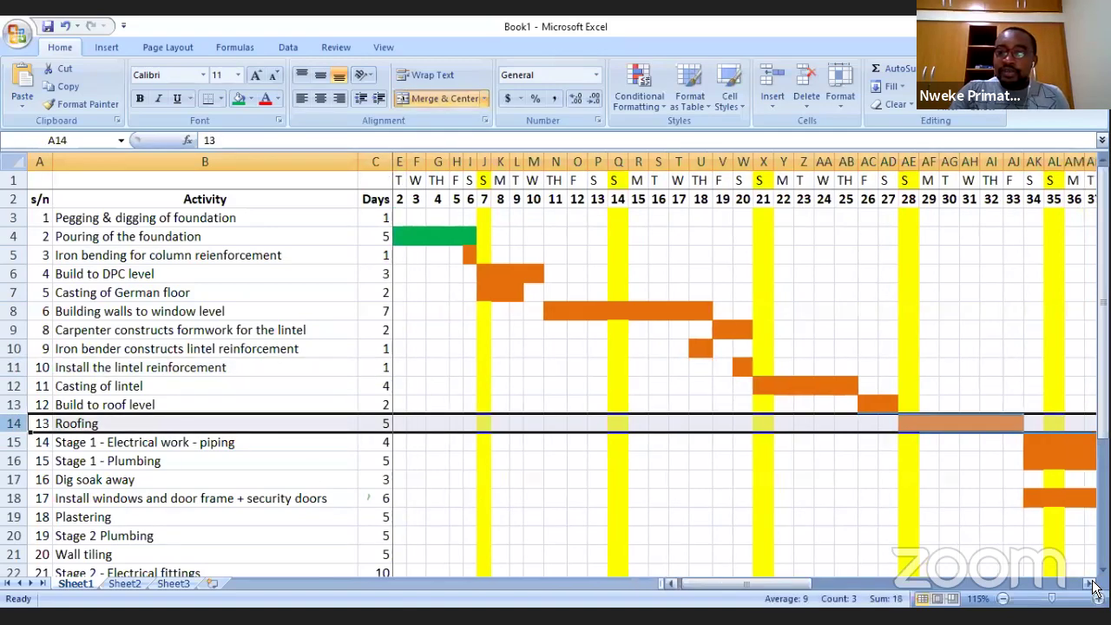
click(1091, 586)
click(1091, 585)
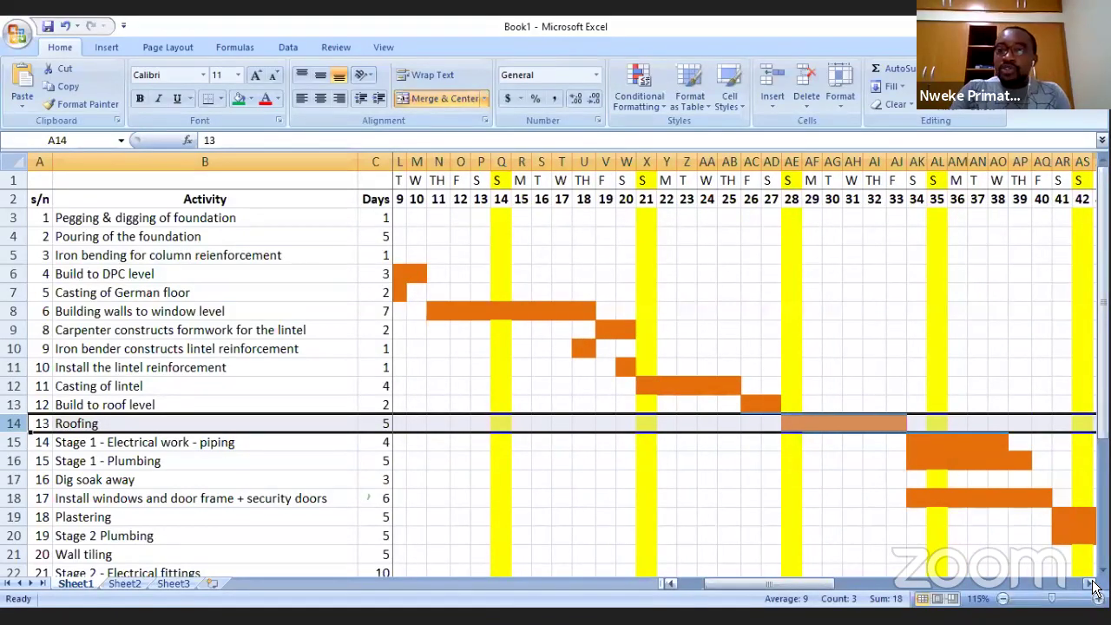
click(1092, 586)
click(1092, 585)
click(1092, 585)
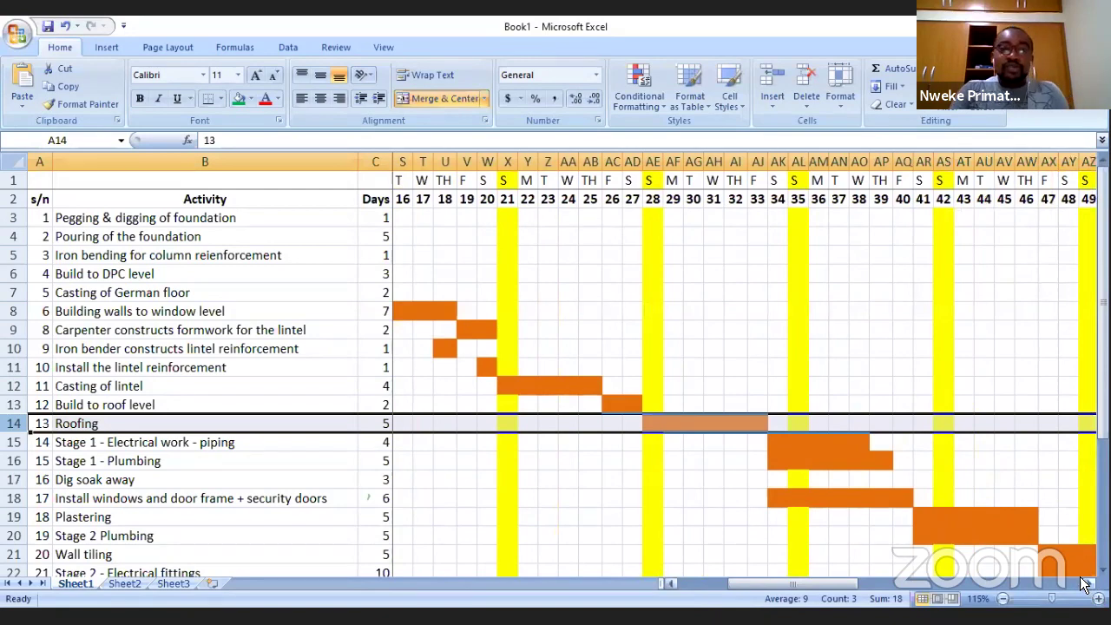
click(726, 380)
drag(850, 588, 848, 583)
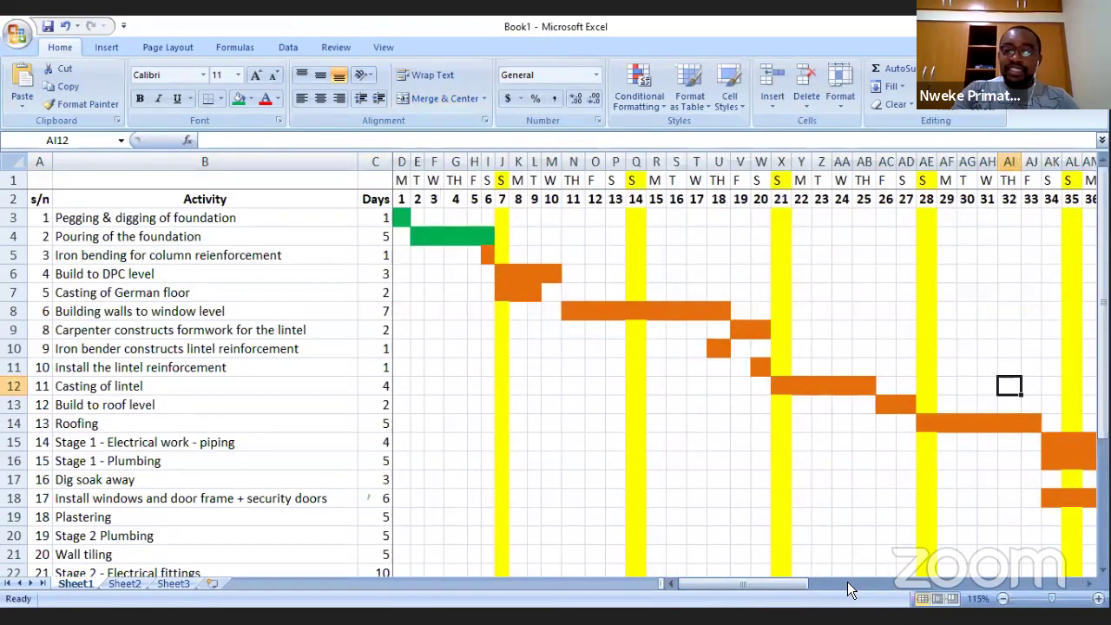
click(634, 366)
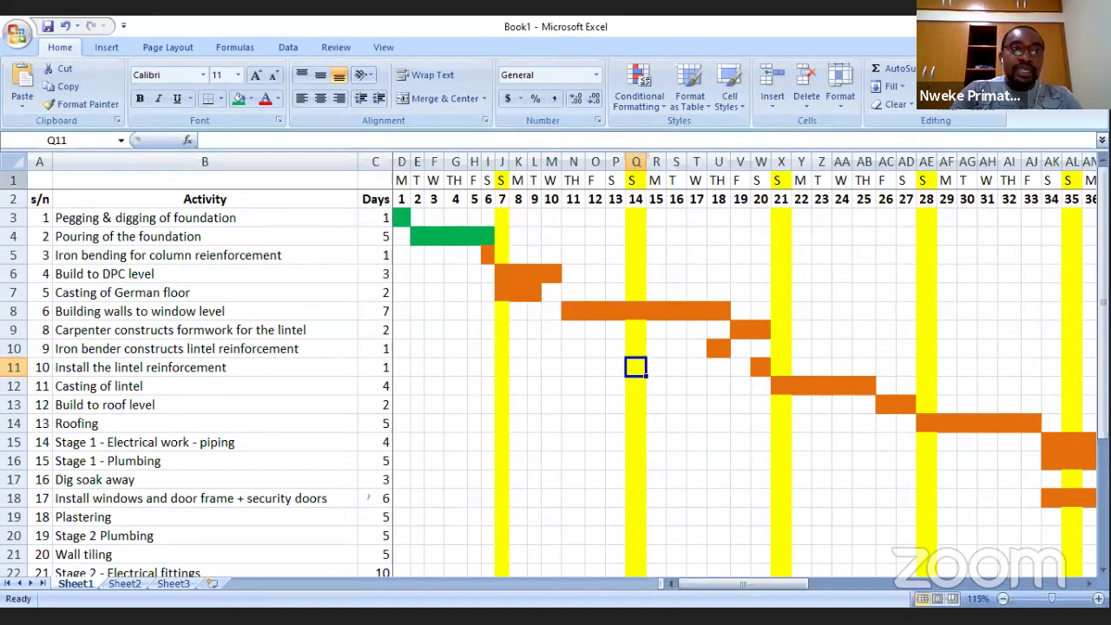
Step: Insert a blank row above the weekday header row and merge and center cells A1 to C1
drag(13, 179, 13, 199)
right_click(13, 180)
click(66, 262)
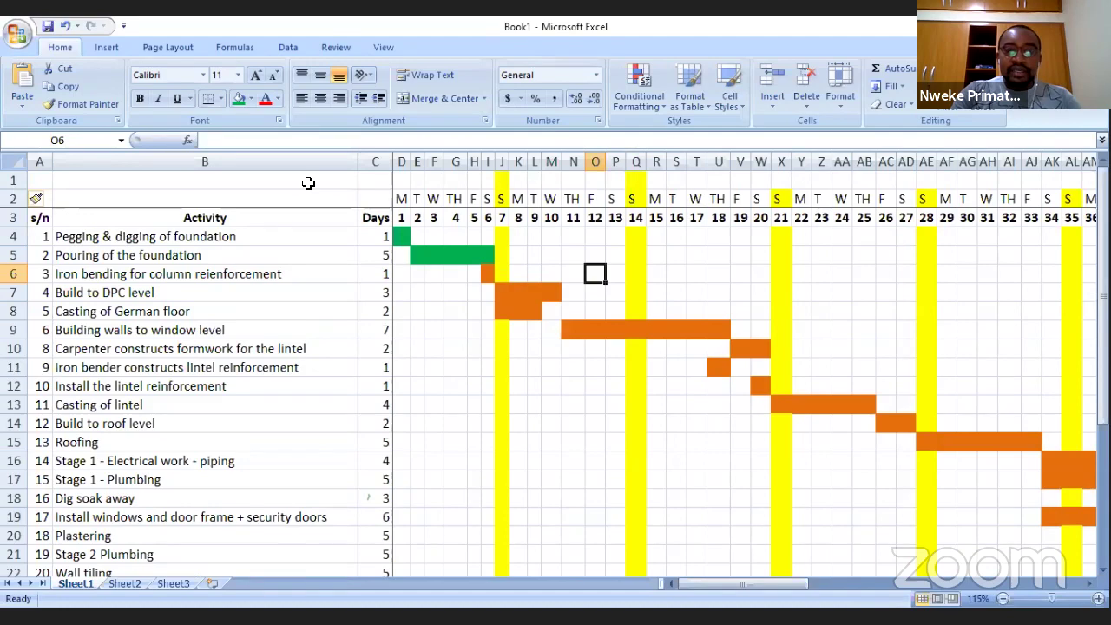
drag(34, 178, 367, 181)
click(438, 97)
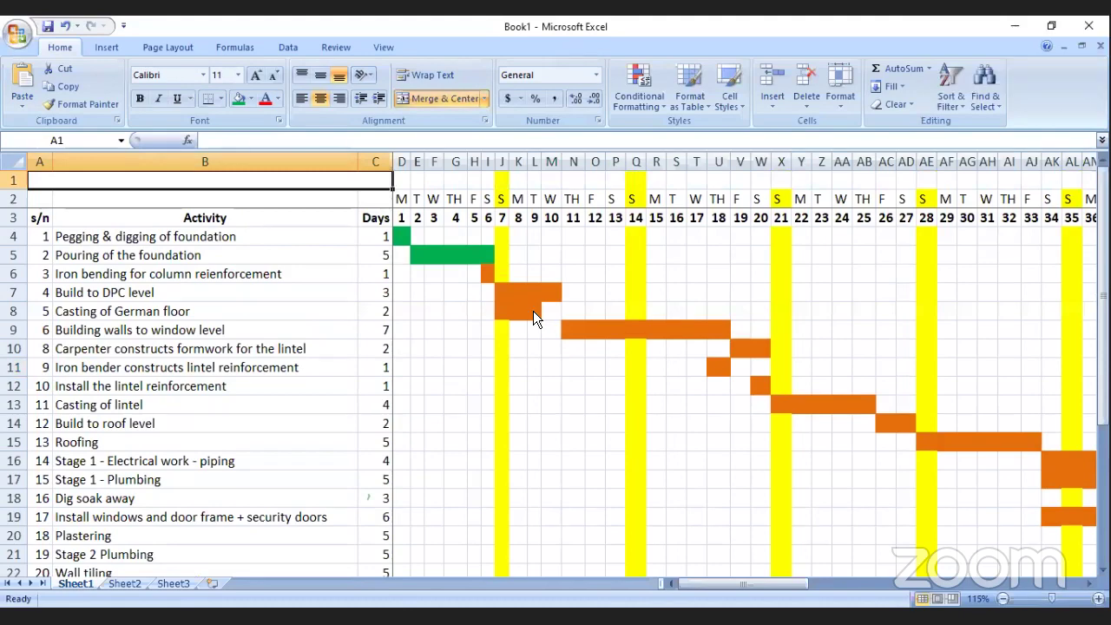
Step: Enter the title "Project Plan for Construction of a 2 bedroom" in the merged cell A1
text(project)
key(BackSpace)
key(BackSpace)
key(BackSpace)
key(BackSpace)
key(BackSpace)
key(BackSpace)
key(BackSpace)
text(Project Plan for)
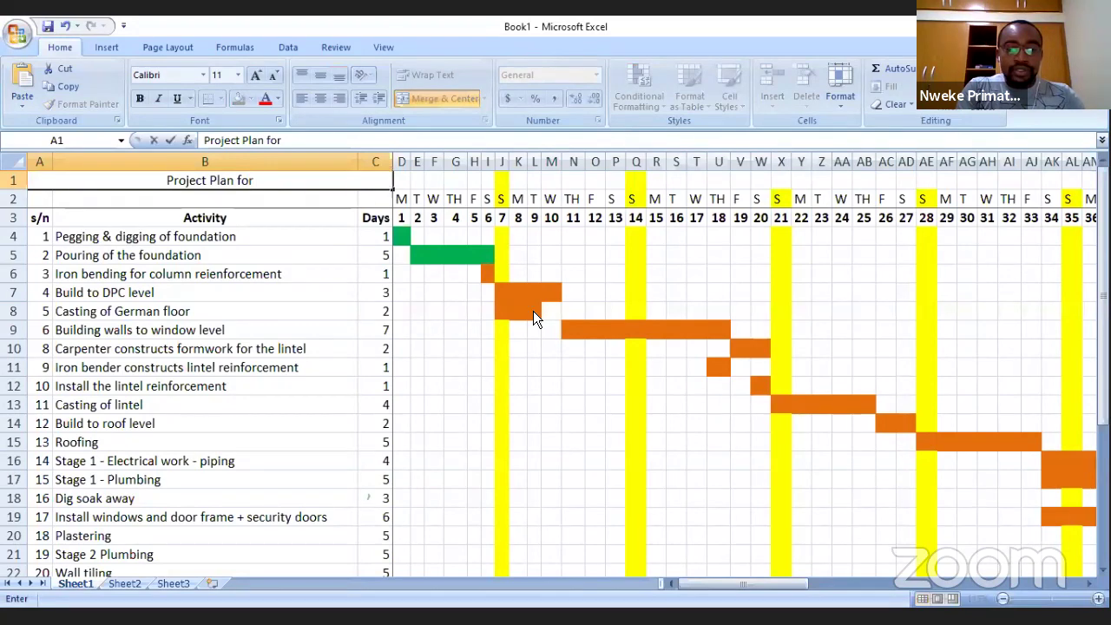
text( Construc)
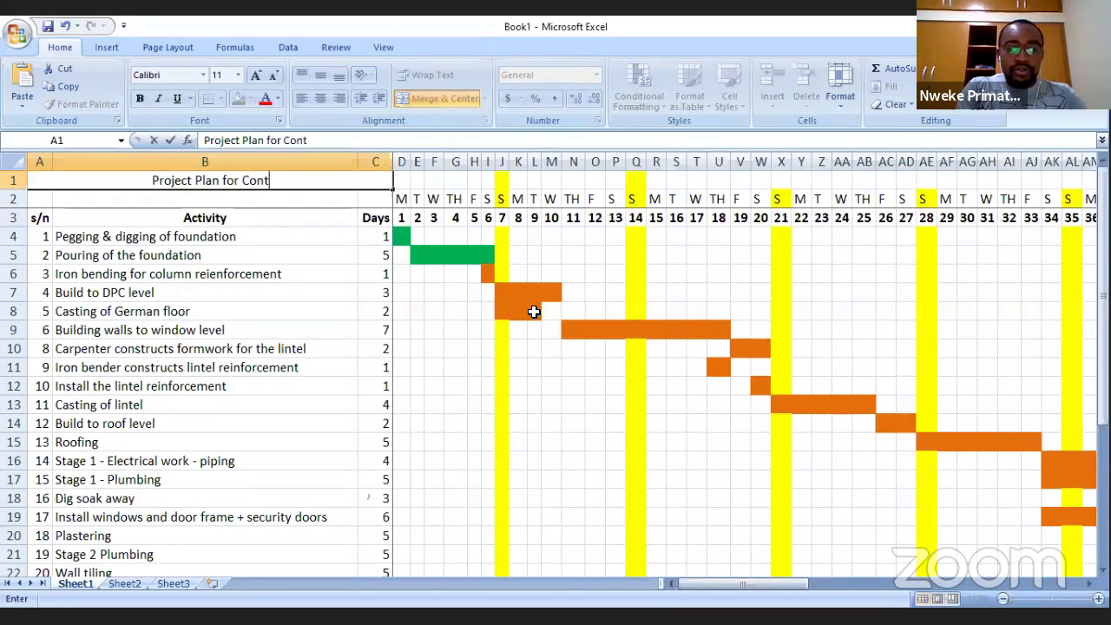
text(tion)
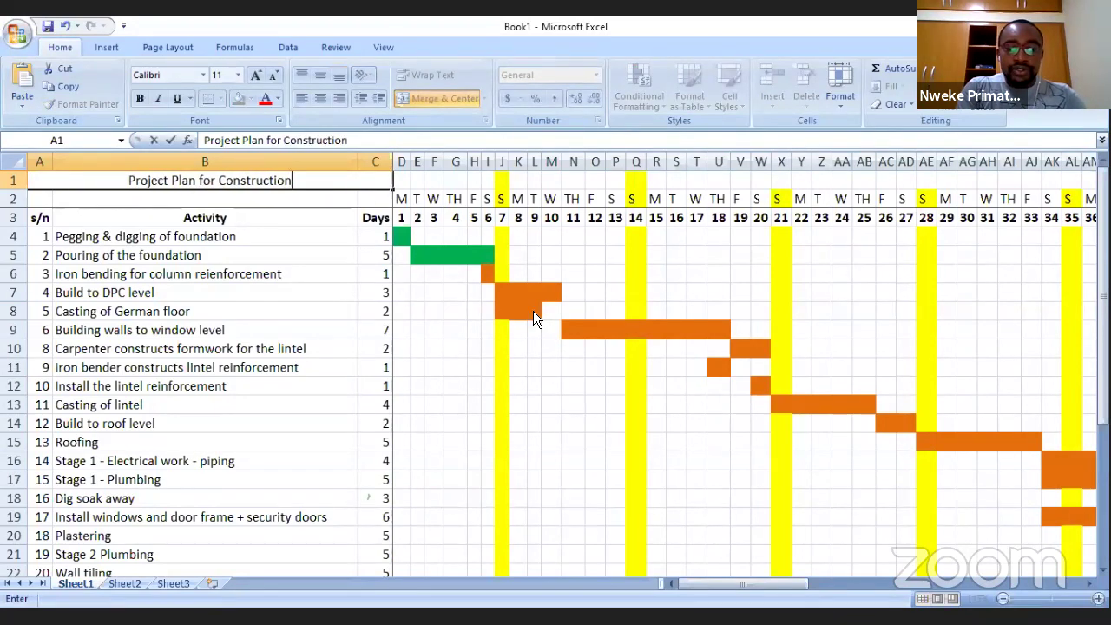
text( of a)
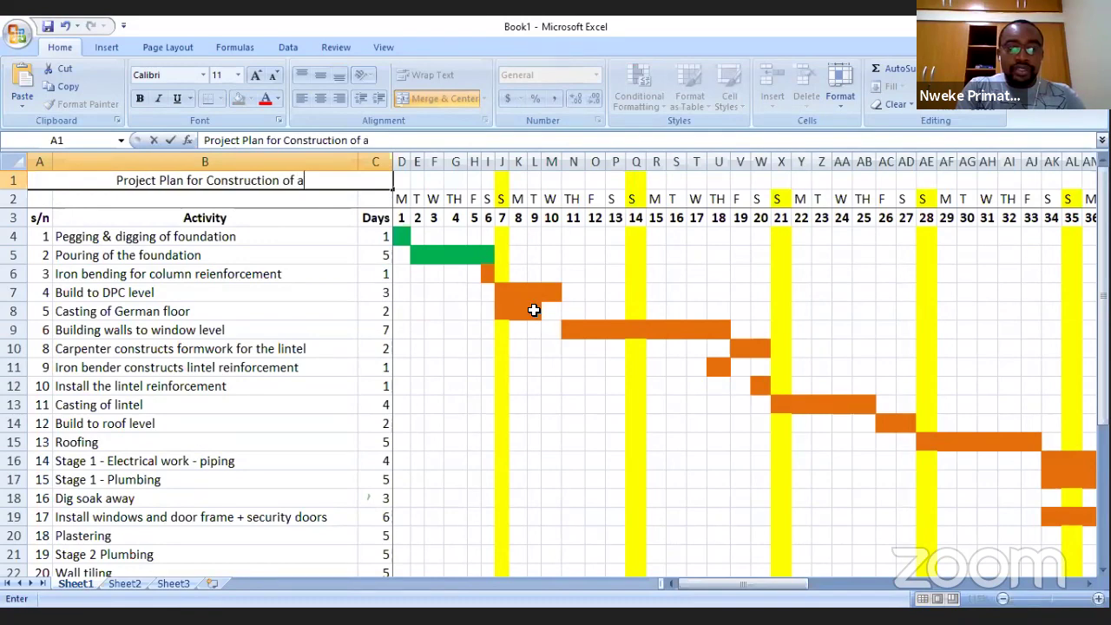
text( 2 bedroom)
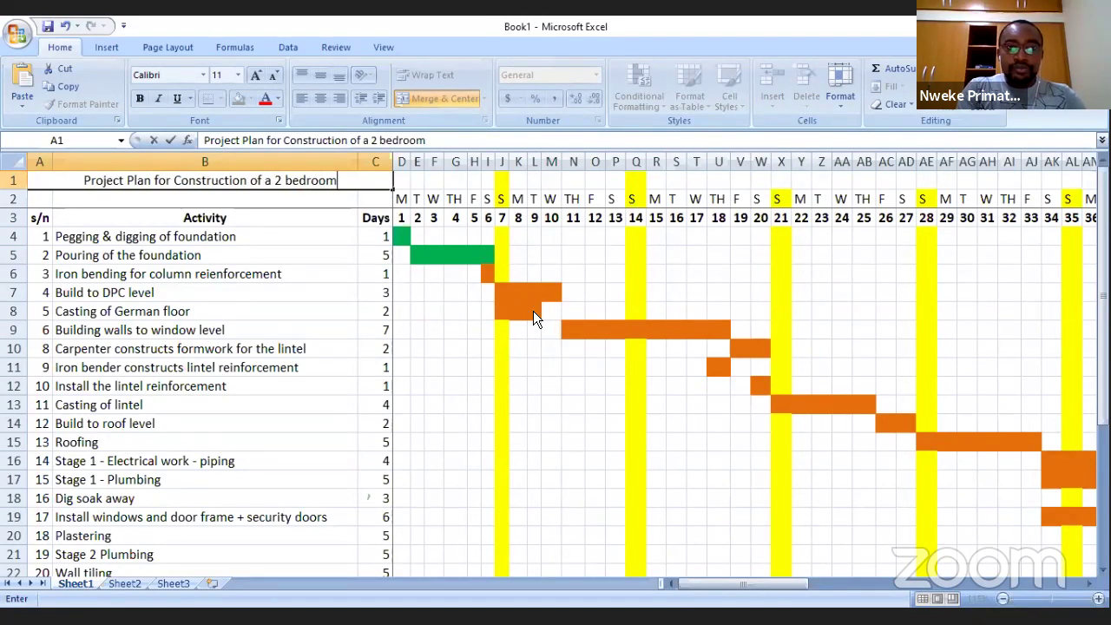
click(340, 240)
Step: Make the project title in A1 bold and increase its font size to 14
click(223, 186)
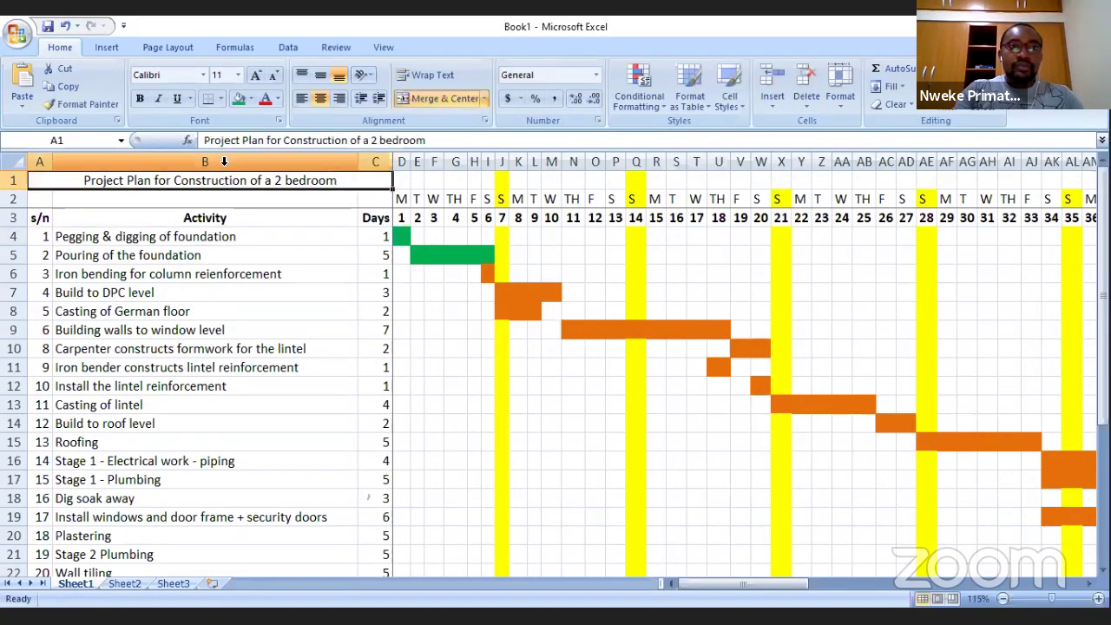
click(142, 98)
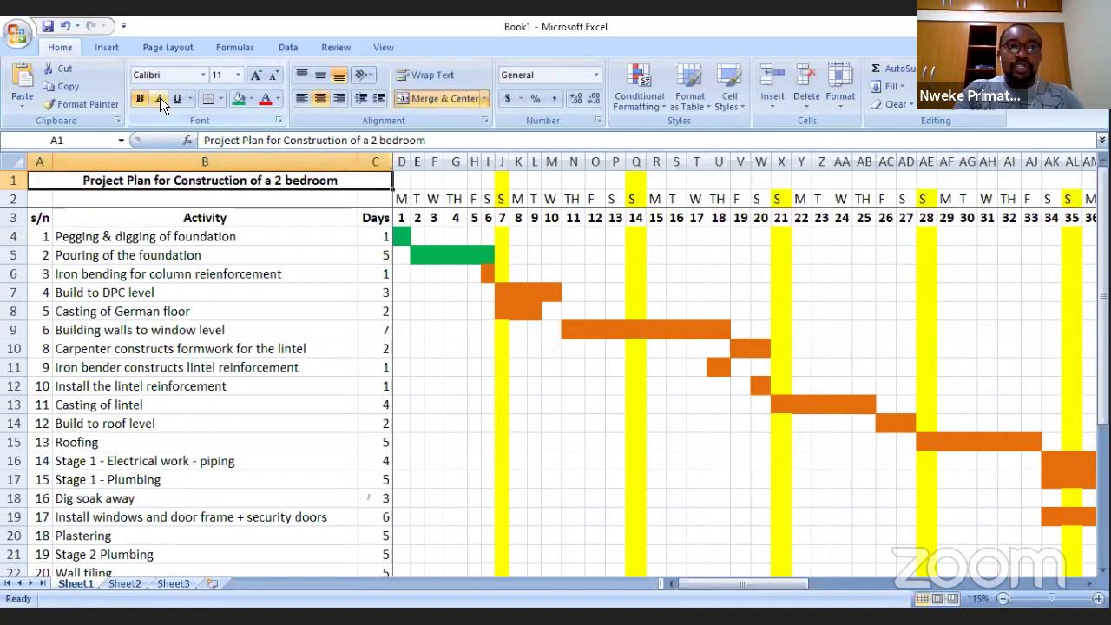
click(255, 75)
click(255, 74)
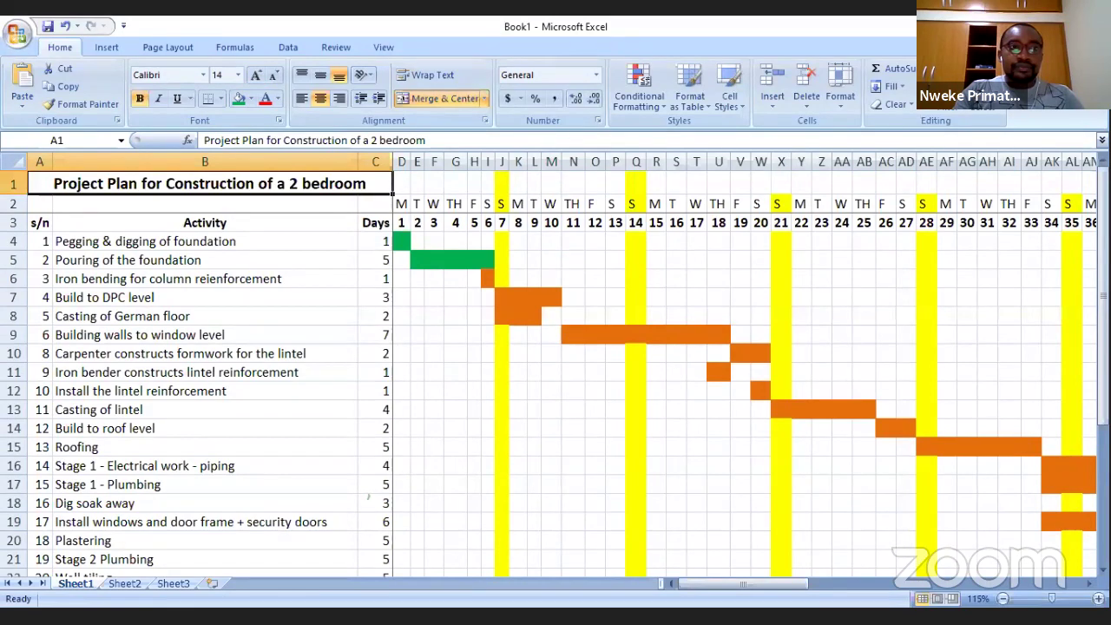
Step: Try inserting another blank row above the project title, and undo the insertion
click(13, 183)
right_click(14, 183)
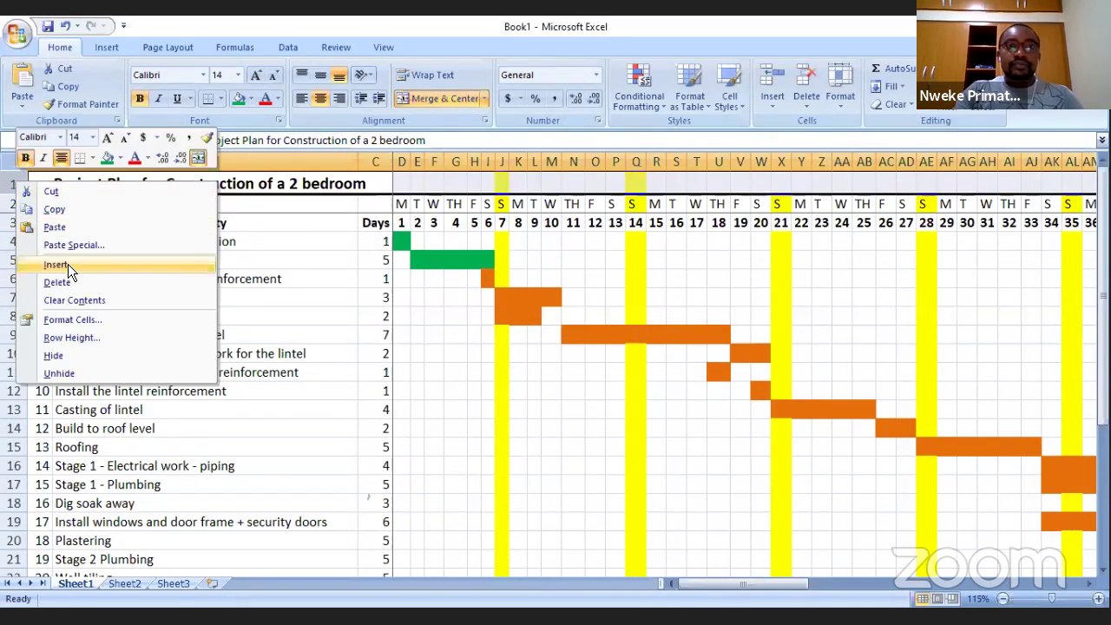
click(68, 264)
click(434, 334)
key(ctrl+z)
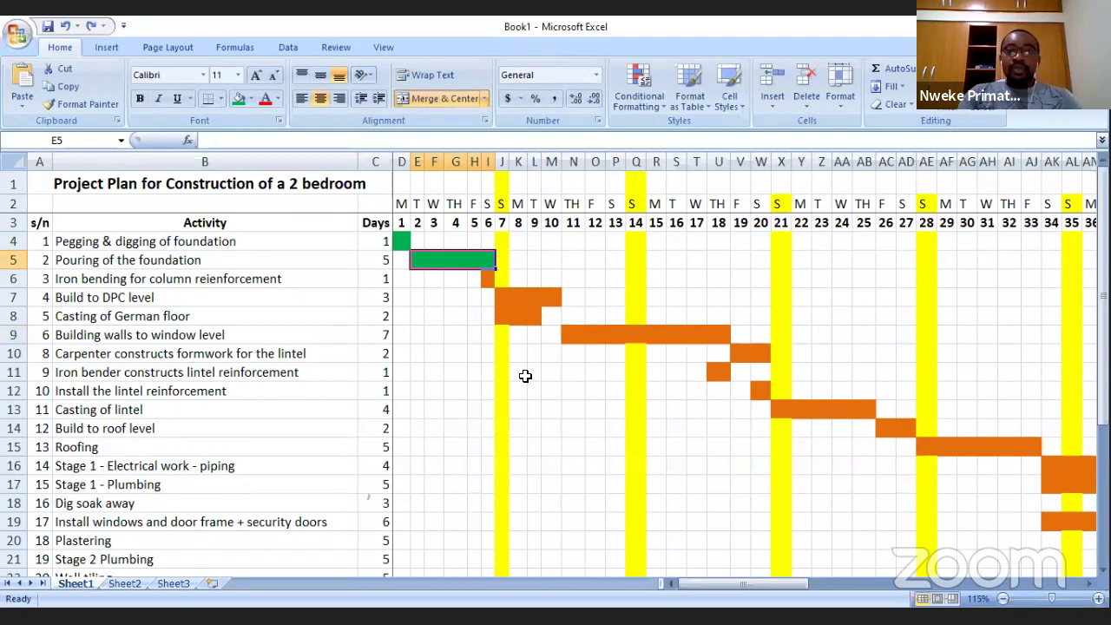
Step: Examine the end of the numbered timeline at the last day number in cell CL3
click(525, 375)
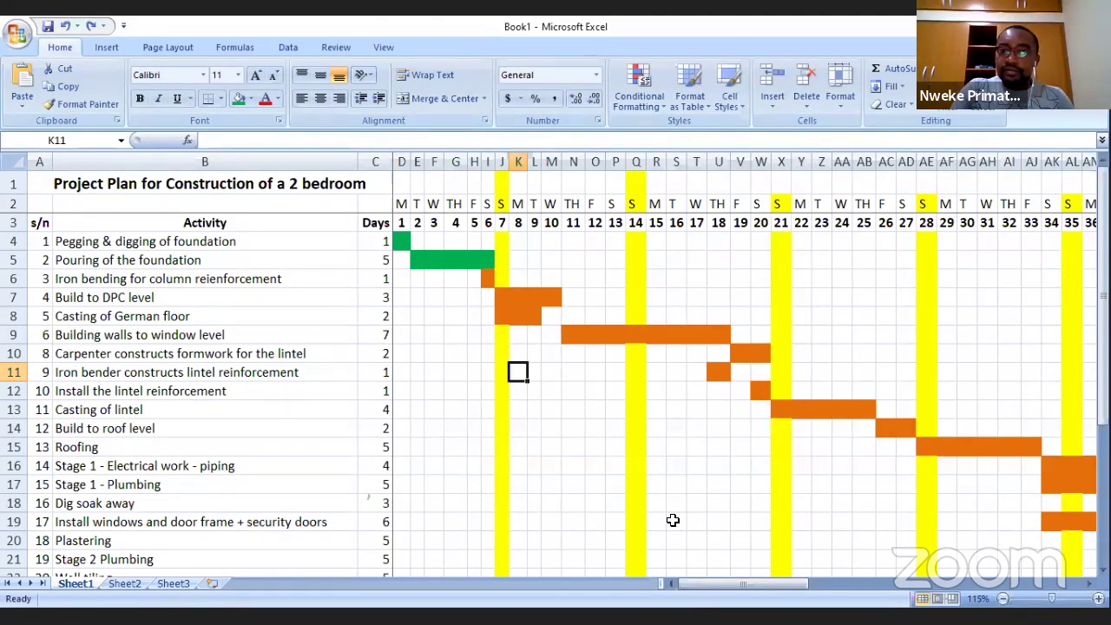
click(829, 403)
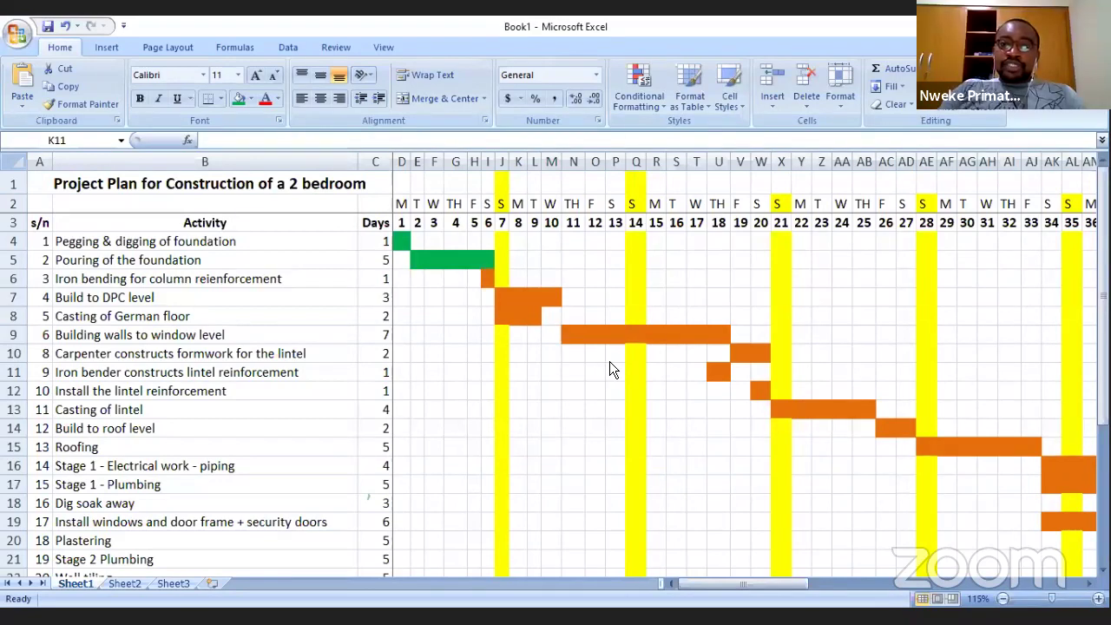
click(1089, 584)
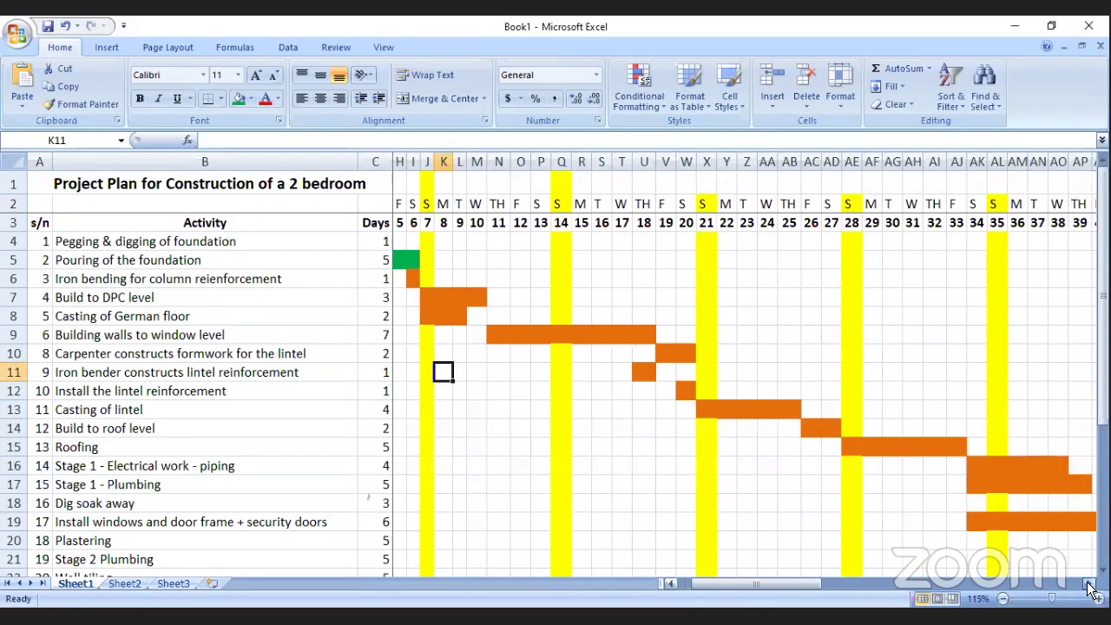
click(1088, 584)
drag(862, 585, 1012, 581)
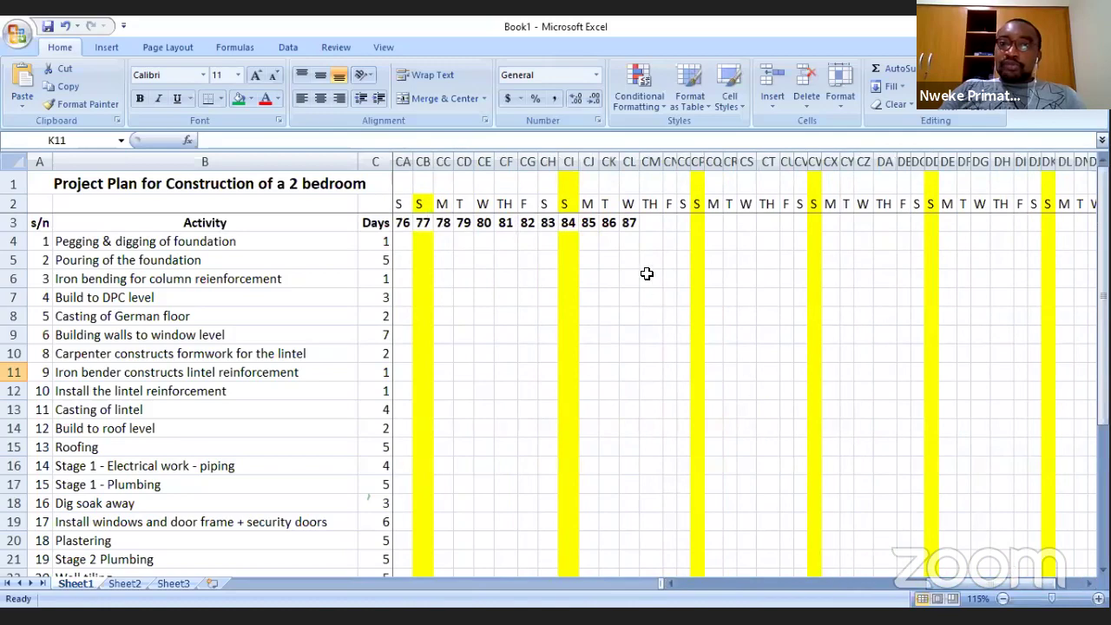
click(625, 225)
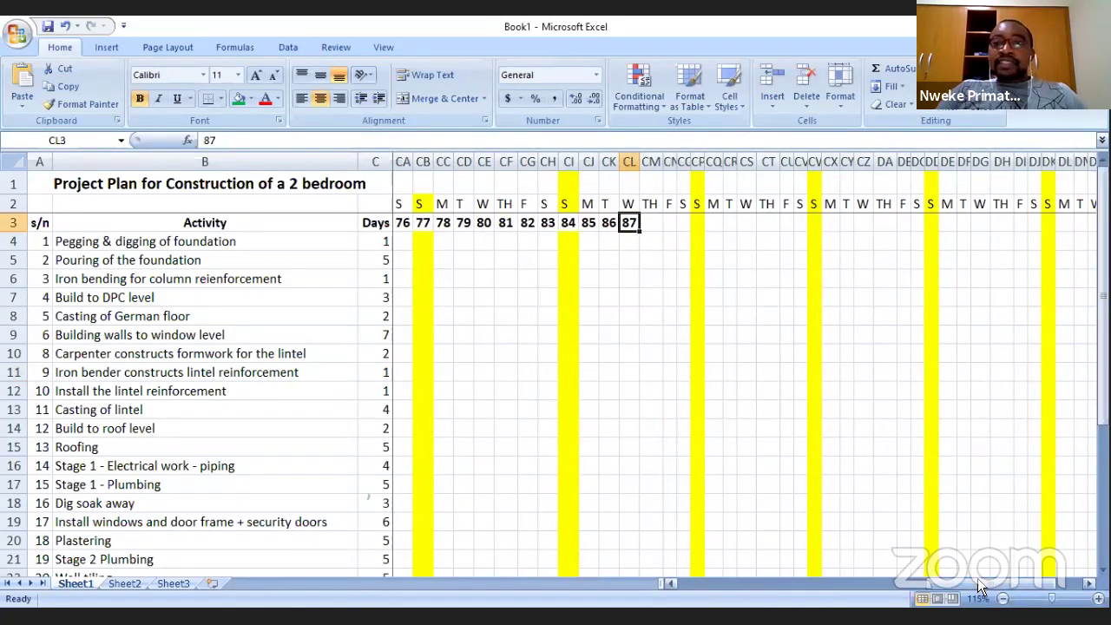
Step: Examine the Sunday columns AE, AL and AS and the Dig soak away activity's row along the timeline
drag(976, 579, 794, 581)
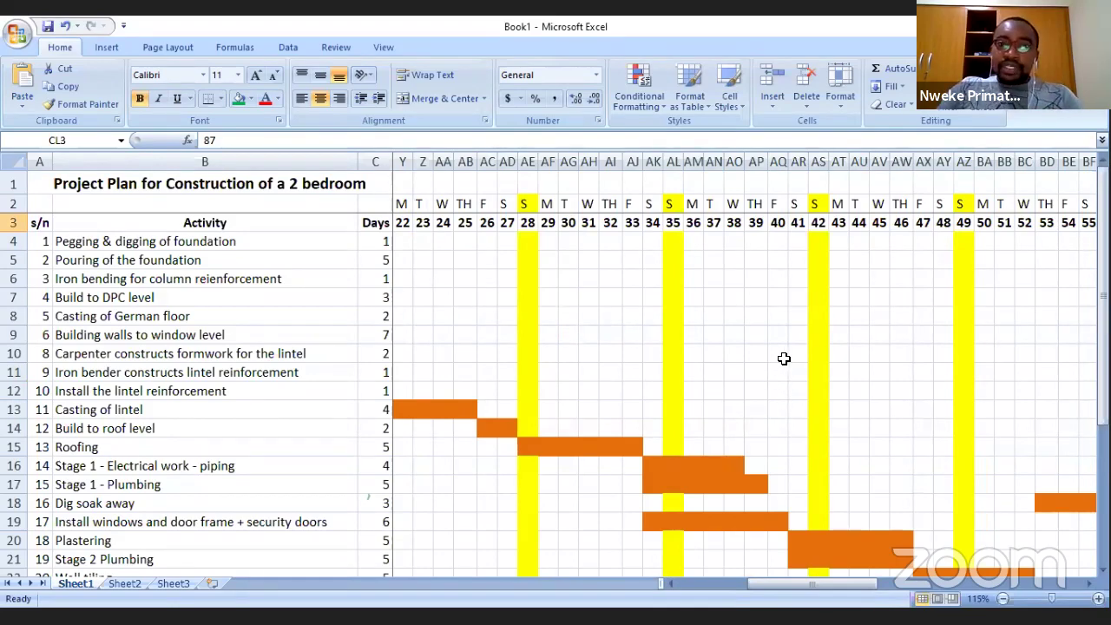
click(528, 162)
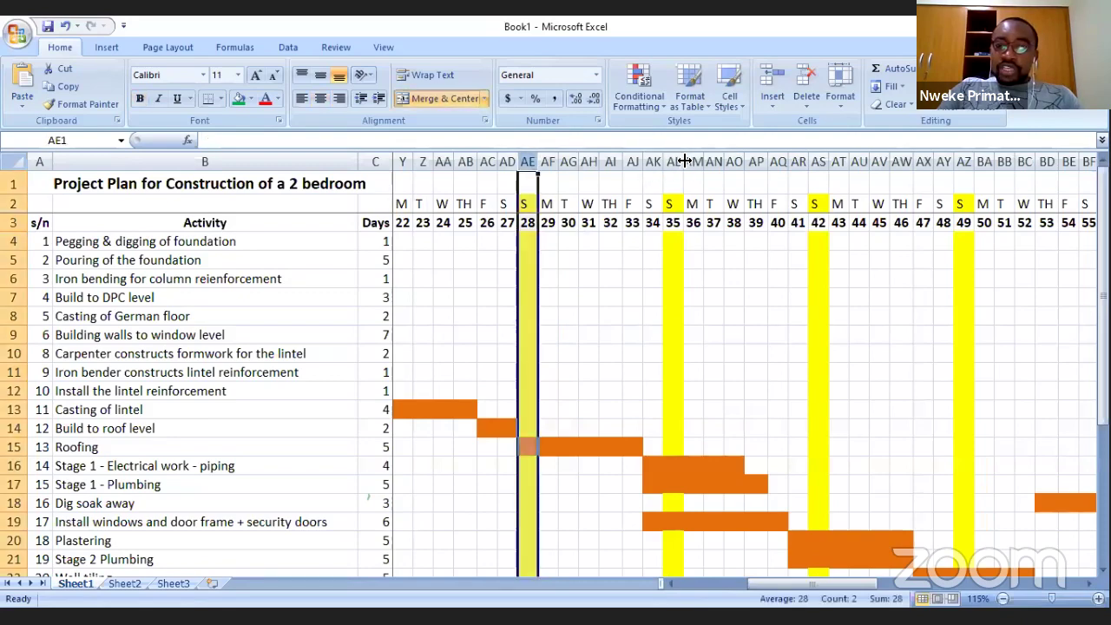
ctrl+click(674, 162)
ctrl+click(818, 161)
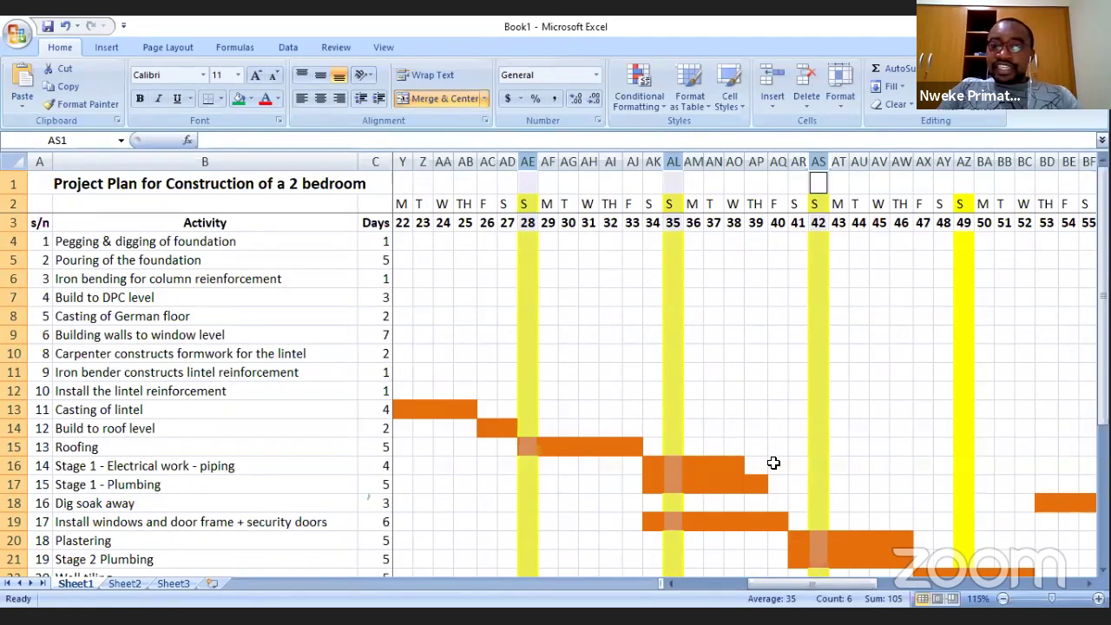
click(574, 364)
scroll(580, 364, down, 4)
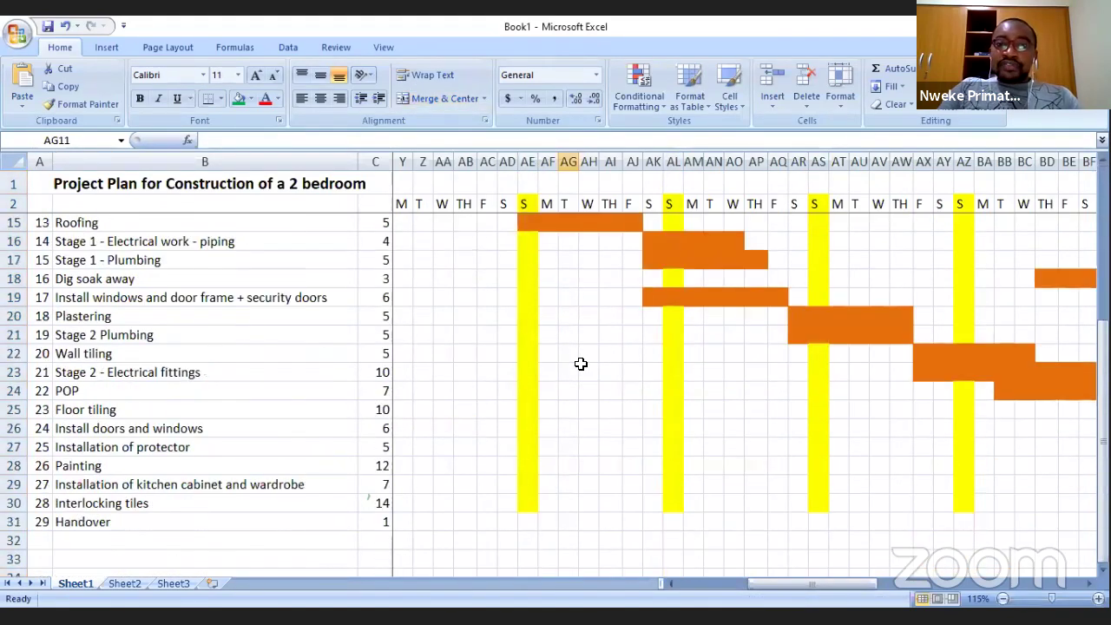
scroll(580, 364, up, 2)
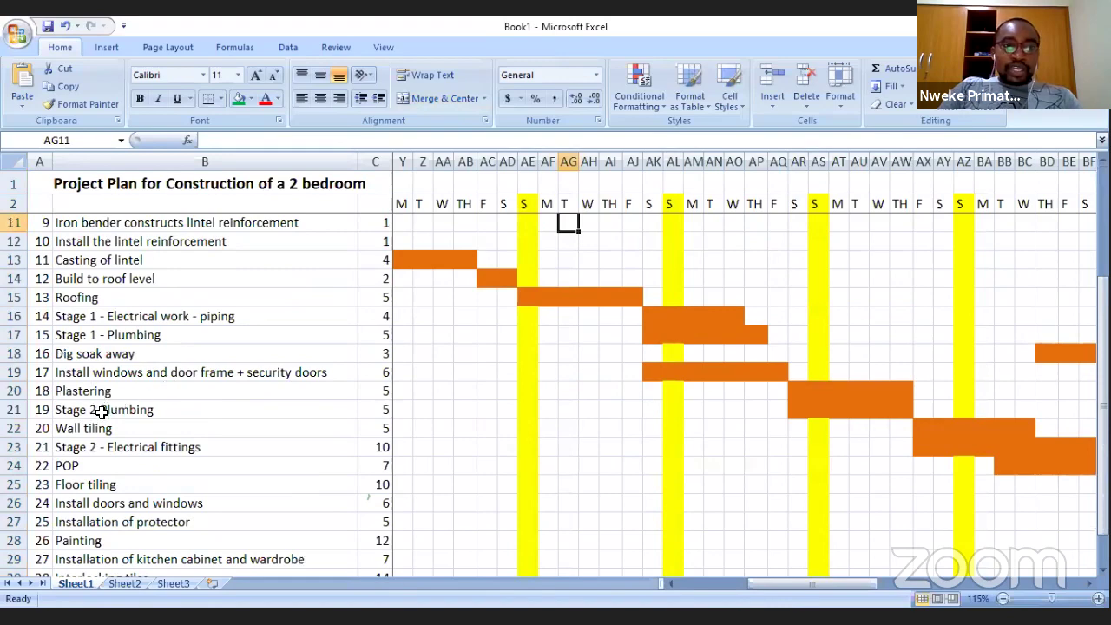
click(102, 413)
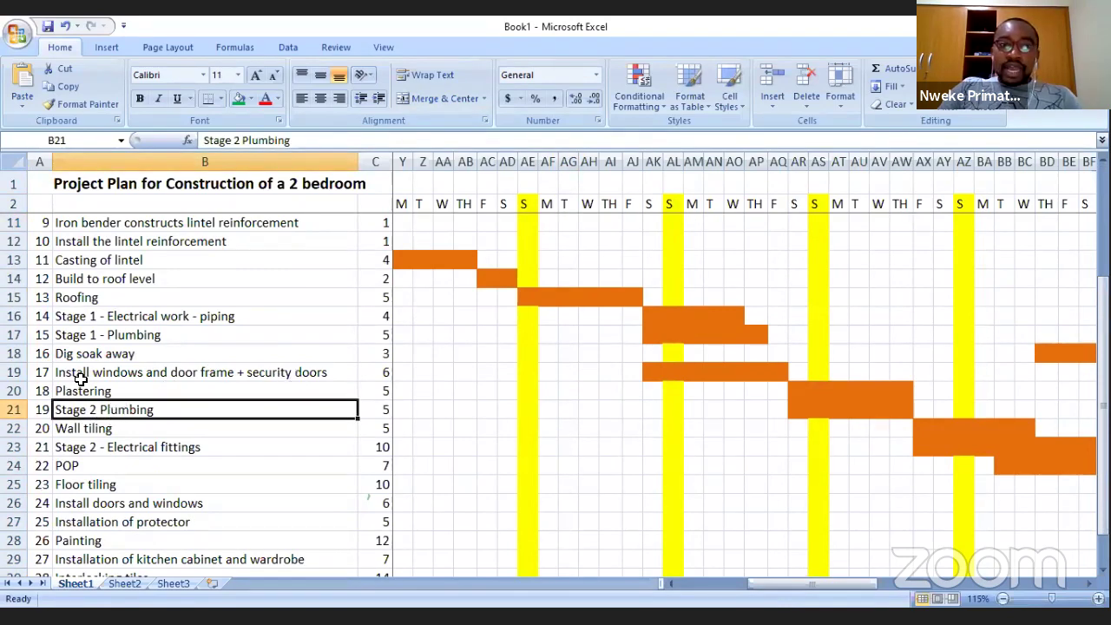
click(14, 353)
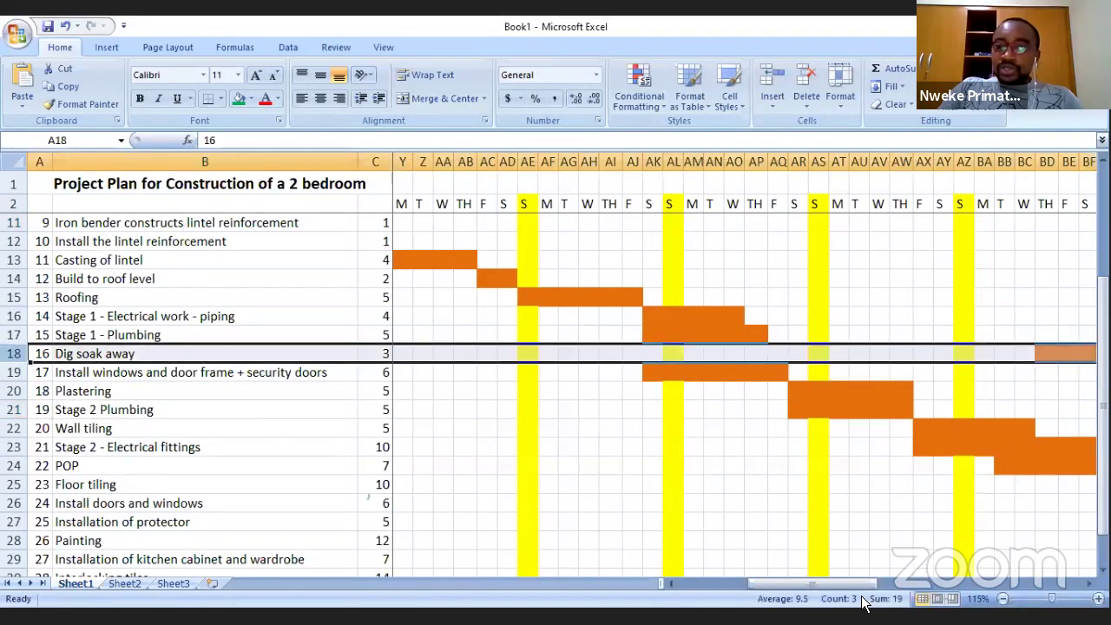
drag(865, 585, 897, 521)
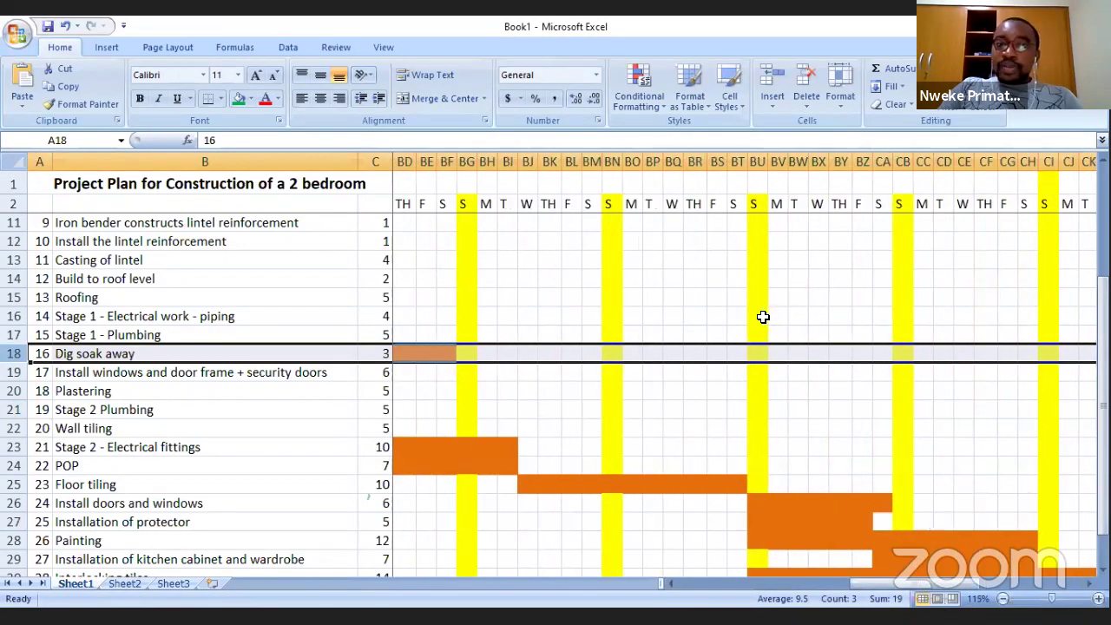
click(761, 315)
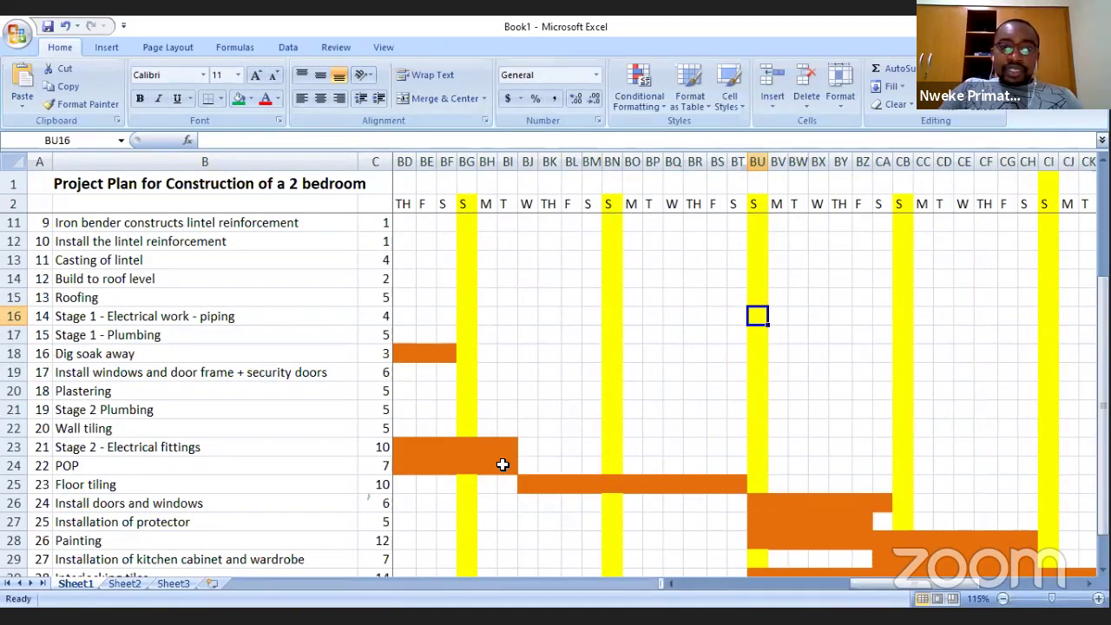
Step: Examine the Roofing bar in row 15 and its timing relative to the activities directly above and below it
drag(871, 583, 852, 575)
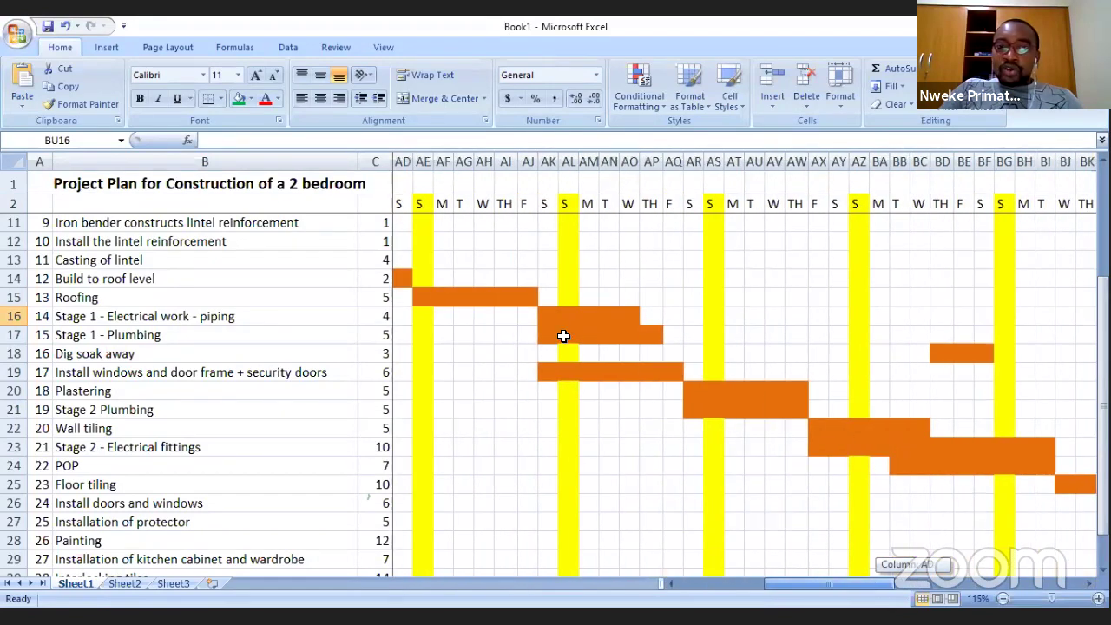
click(469, 298)
click(11, 297)
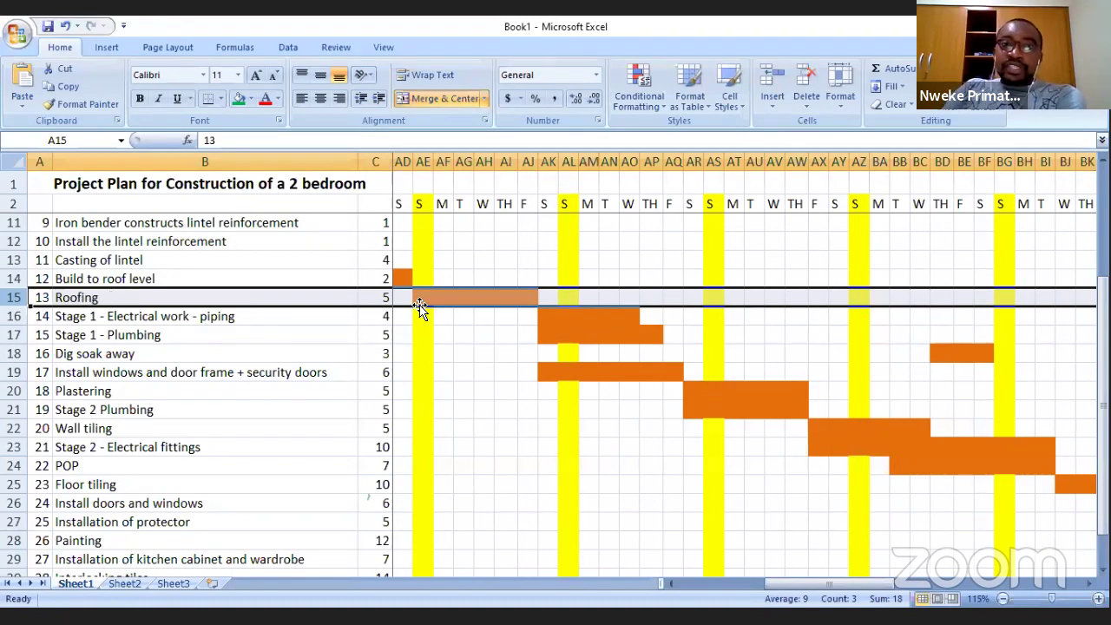
click(481, 296)
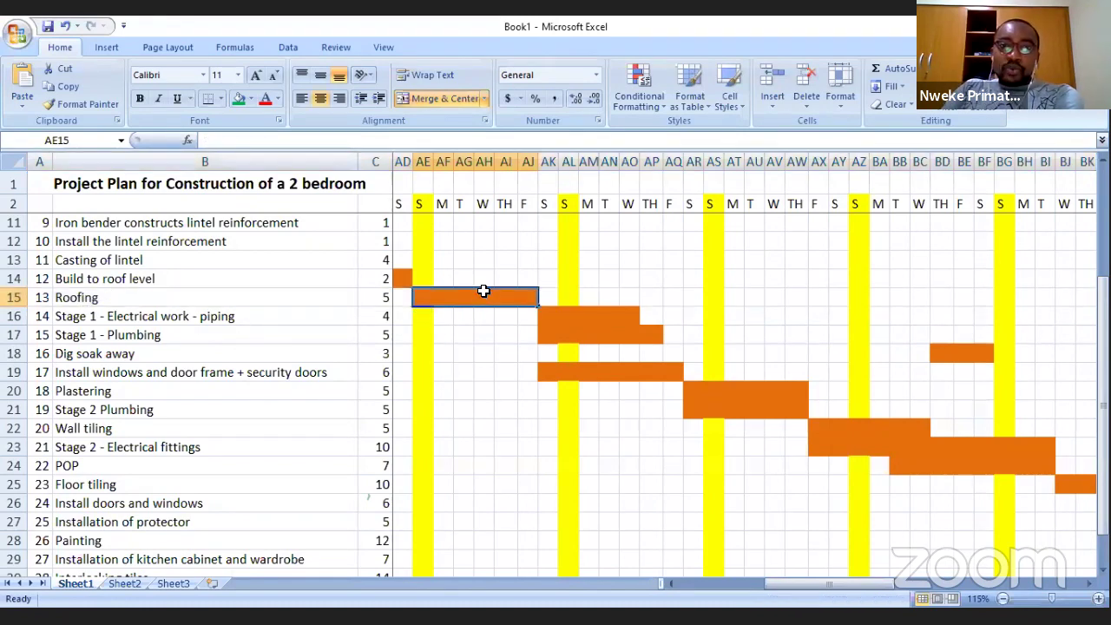
click(483, 279)
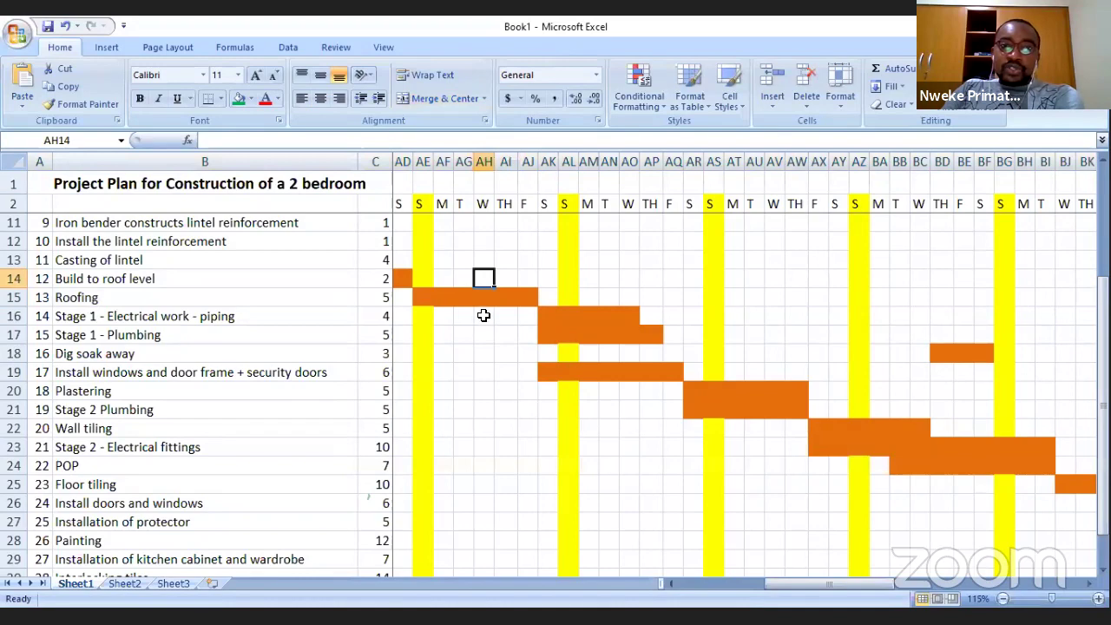
click(506, 260)
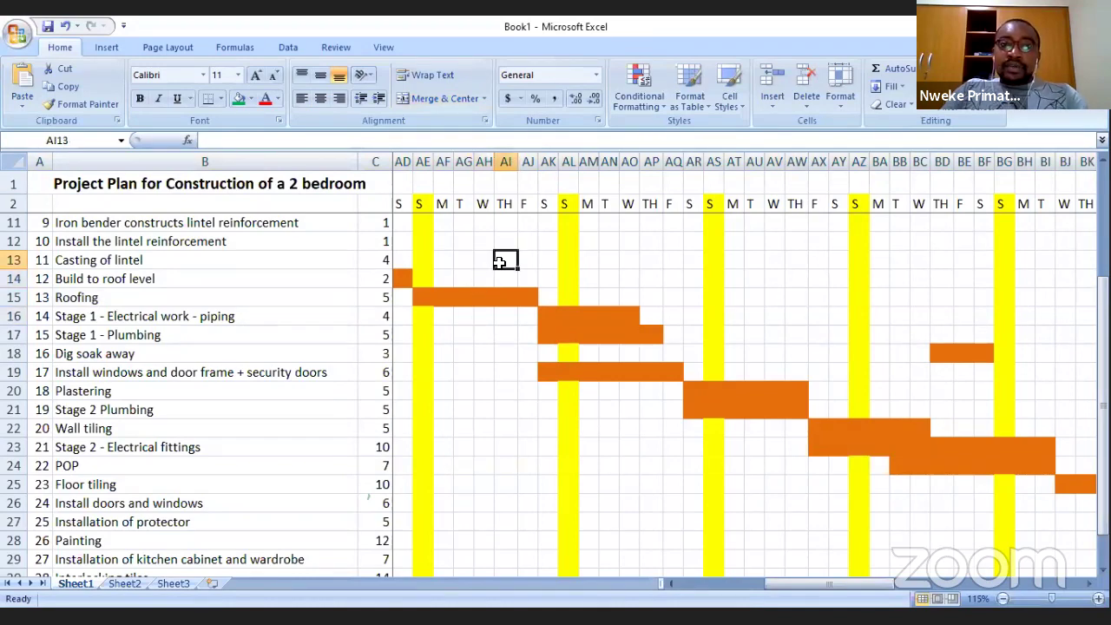
drag(485, 273, 481, 317)
click(492, 260)
click(485, 280)
click(485, 316)
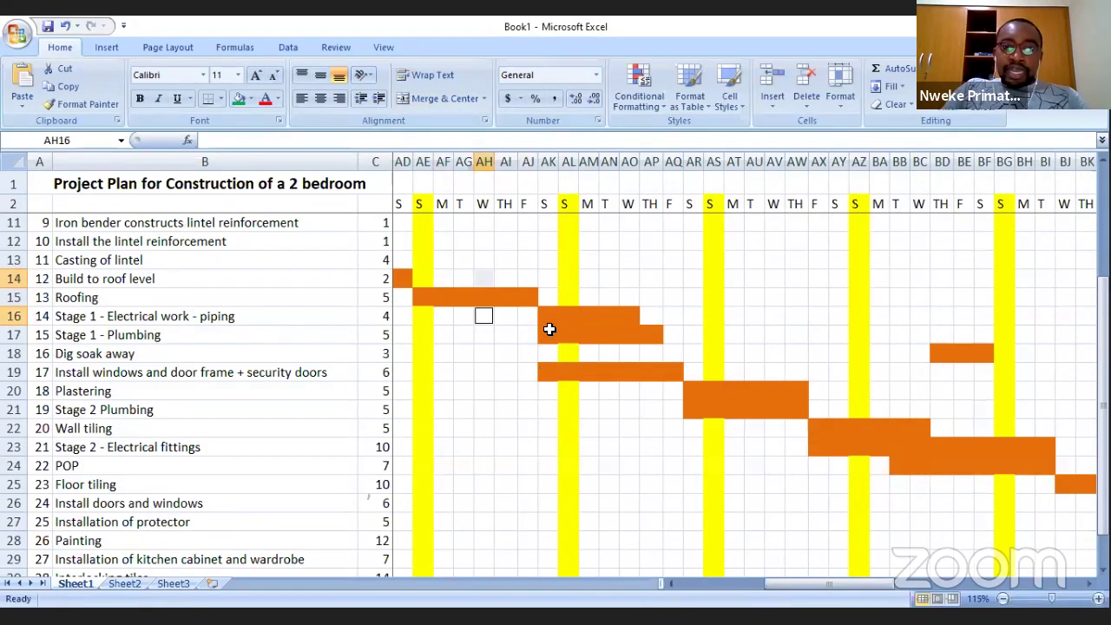
Step: Compare the timing of the Stage 1 electrical, Stage 1 plumbing and window and door frame bars with the Roofing bar
click(19, 318)
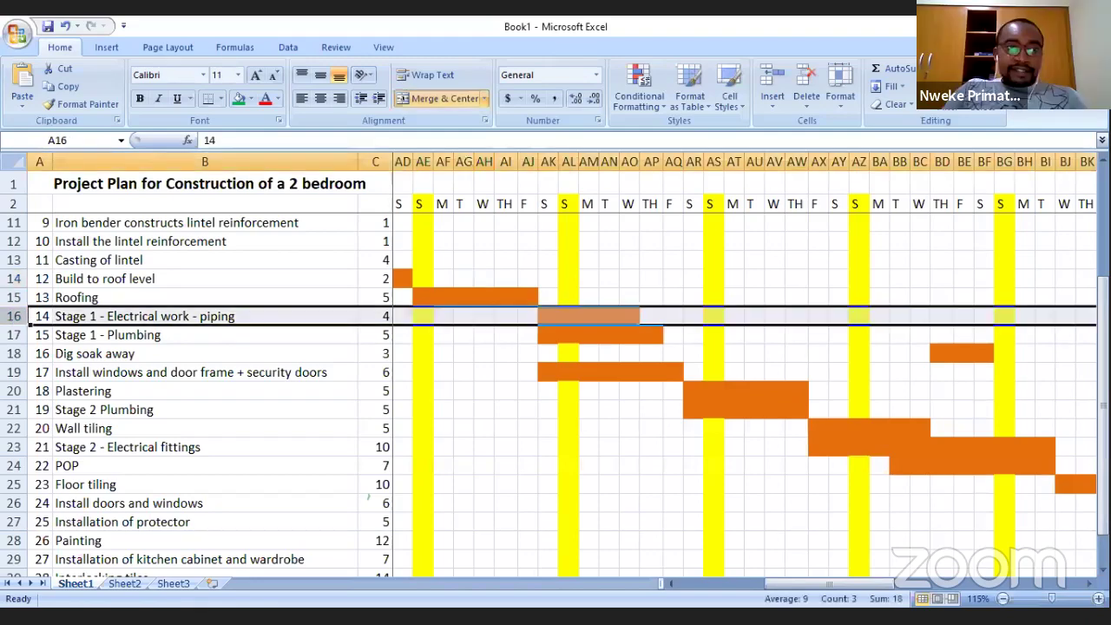
click(14, 335)
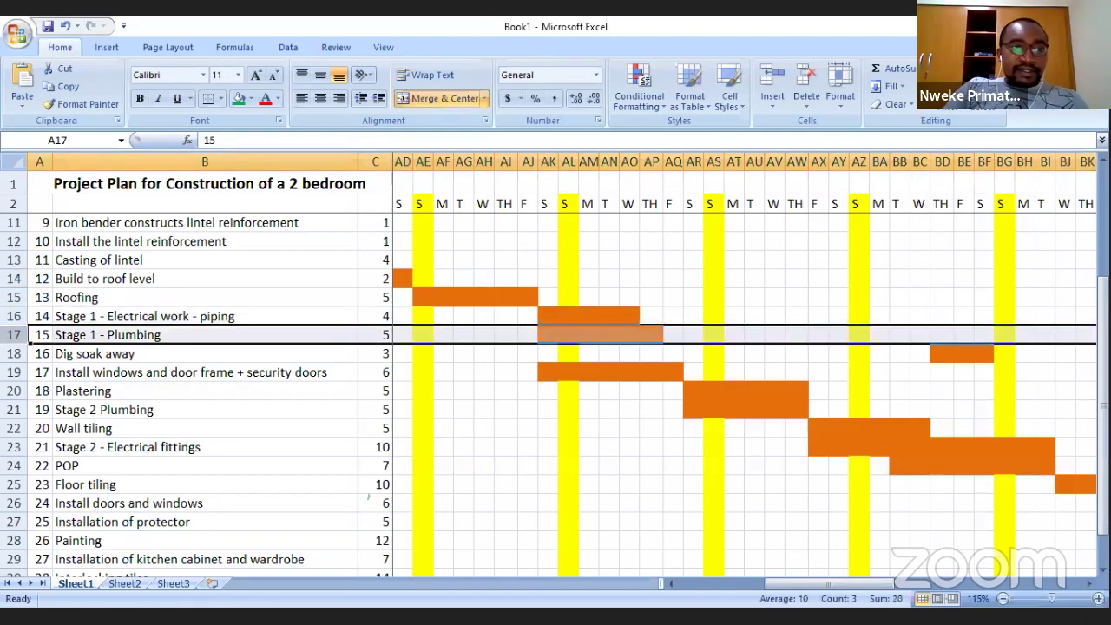
drag(13, 316, 15, 340)
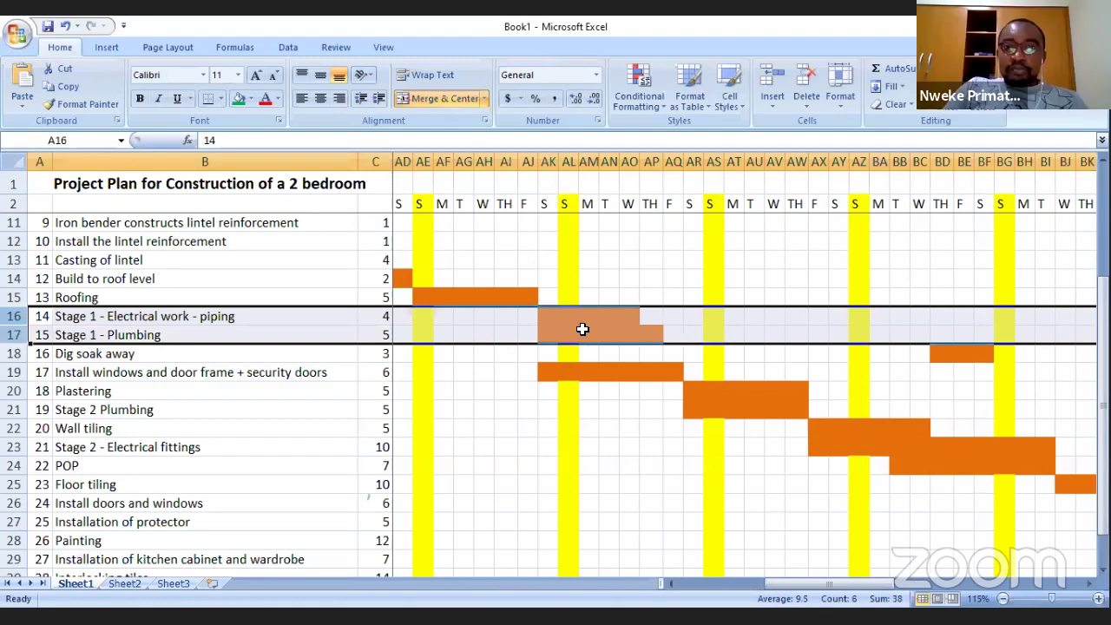
mouse_move(586, 329)
mouse_down()
mouse_move(539, 317)
mouse_move(603, 332)
mouse_up()
click(718, 341)
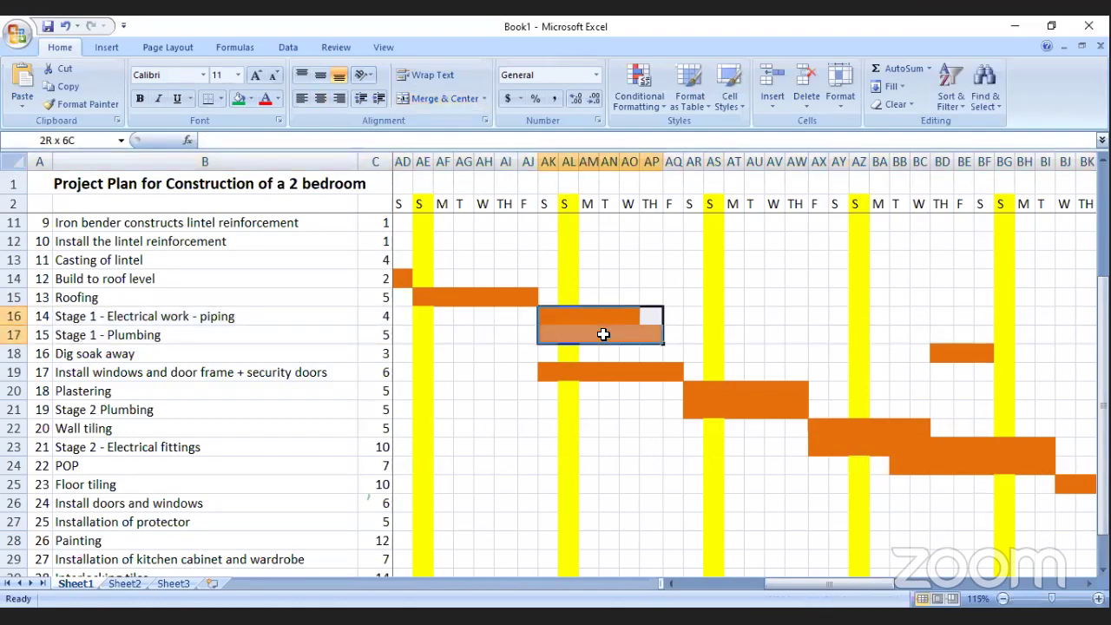
click(550, 326)
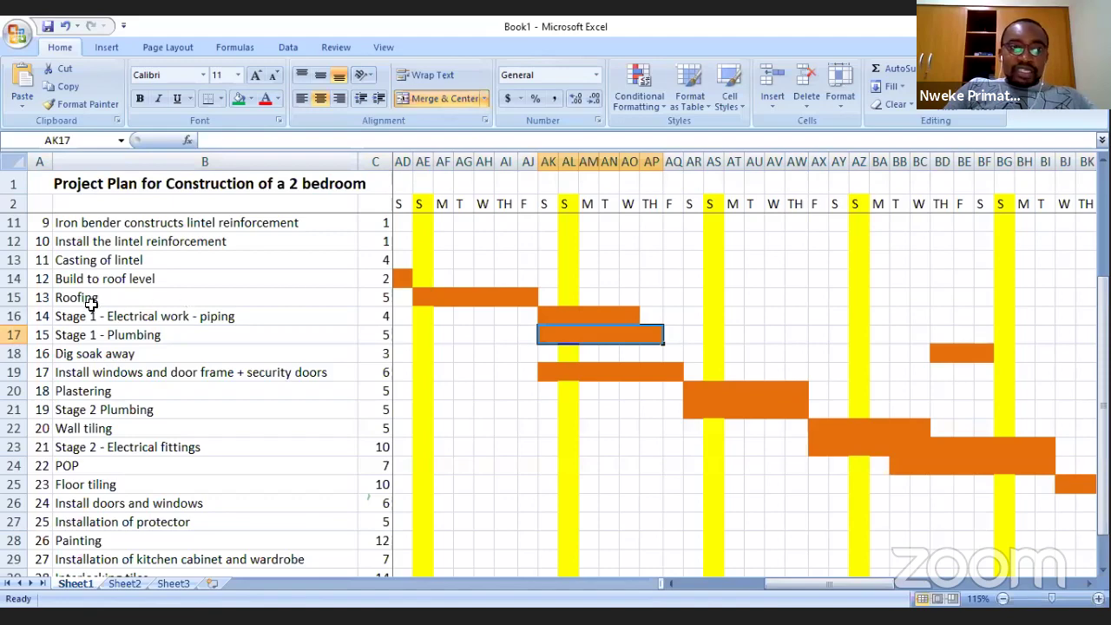
click(484, 279)
click(484, 316)
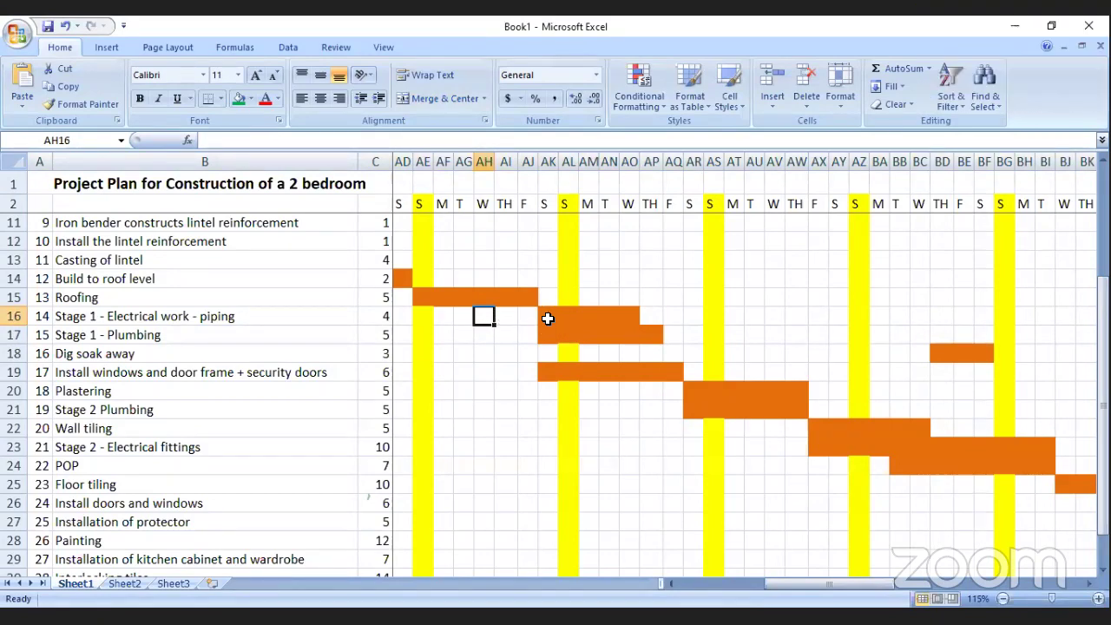
click(502, 335)
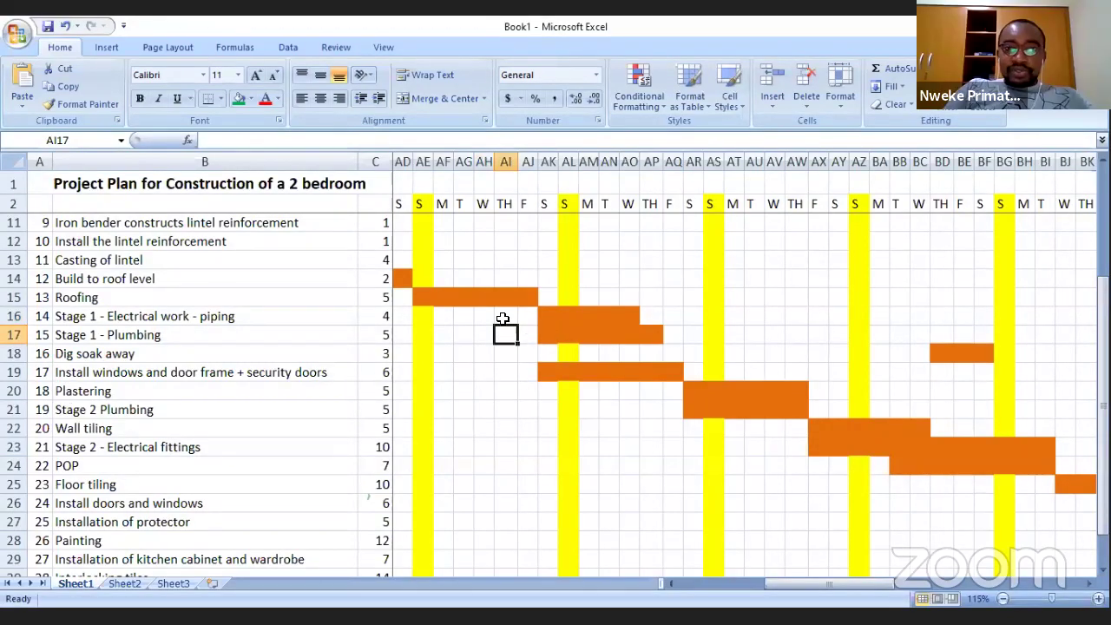
drag(502, 318, 509, 376)
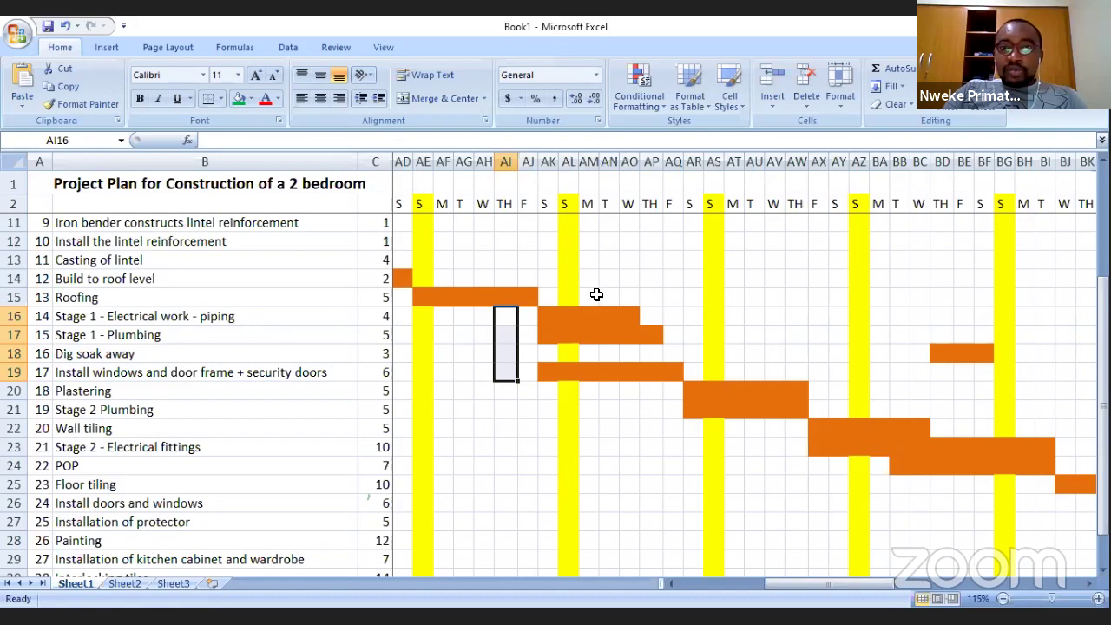
drag(609, 295, 629, 295)
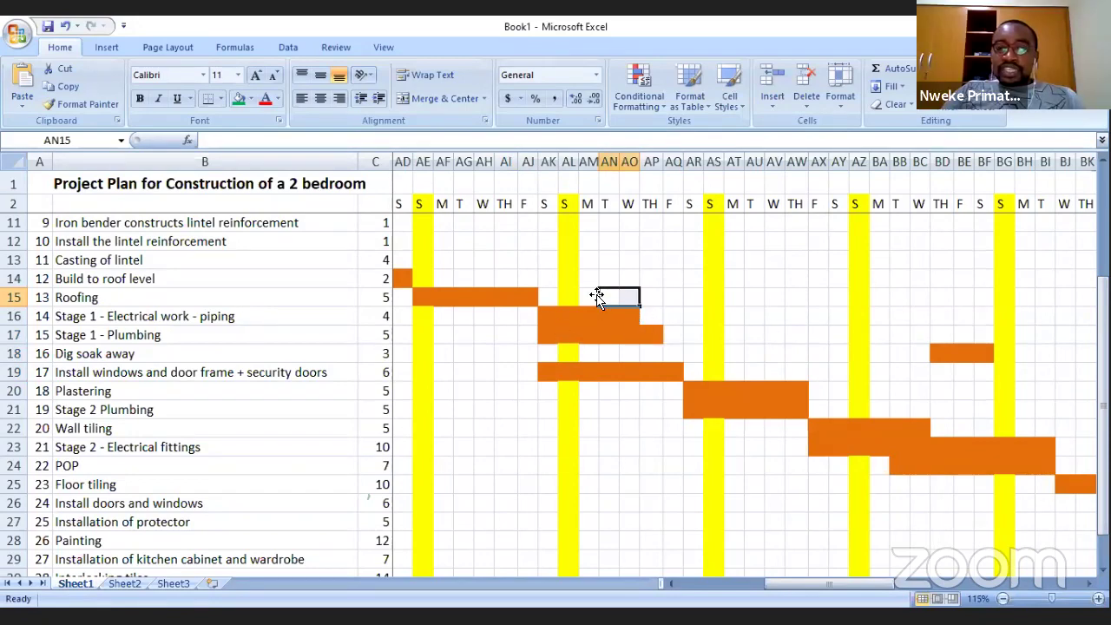
drag(549, 279, 667, 394)
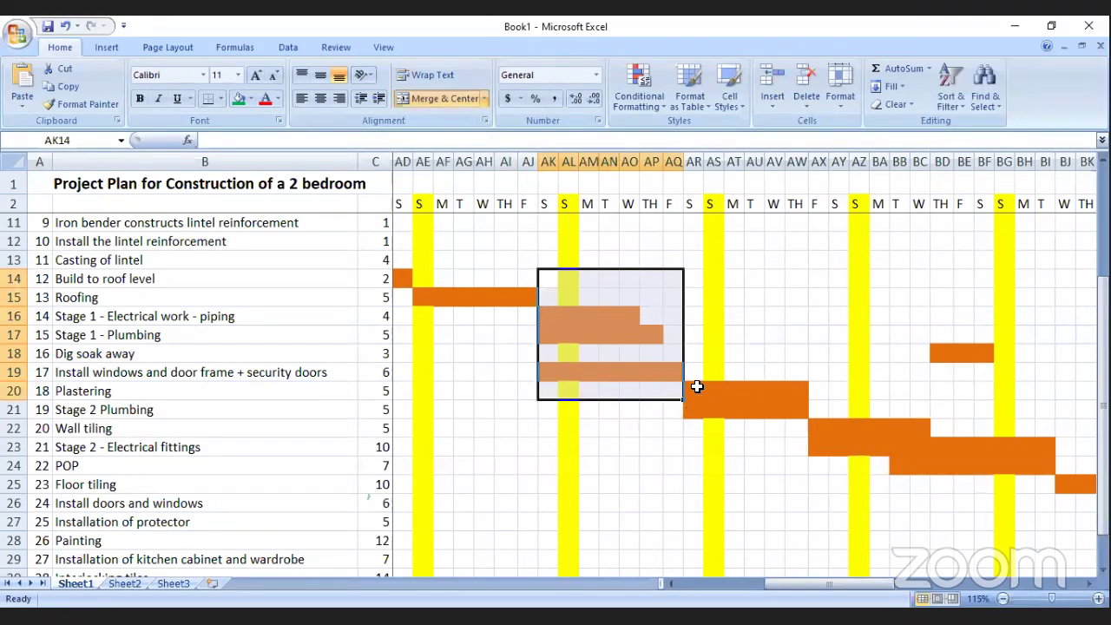
click(820, 508)
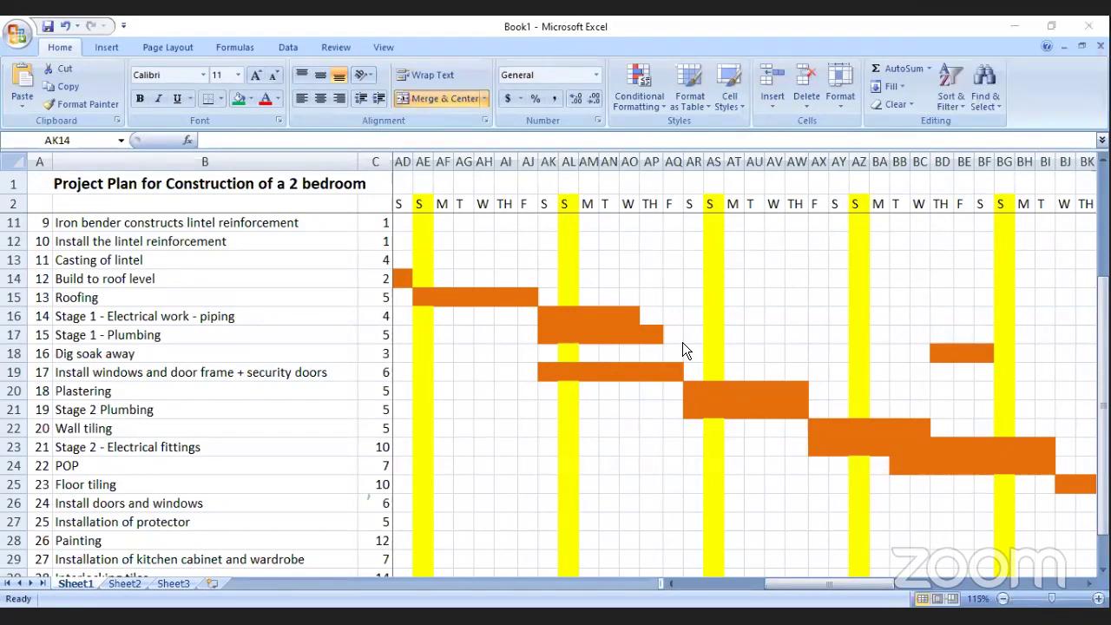
Step: Move the orange Handover bar from CL31 to CT31 and select the gap CL31:CS31 before it
drag(880, 581, 937, 586)
click(822, 503)
scroll(737, 429, down, 5)
scroll(785, 436, up, 3)
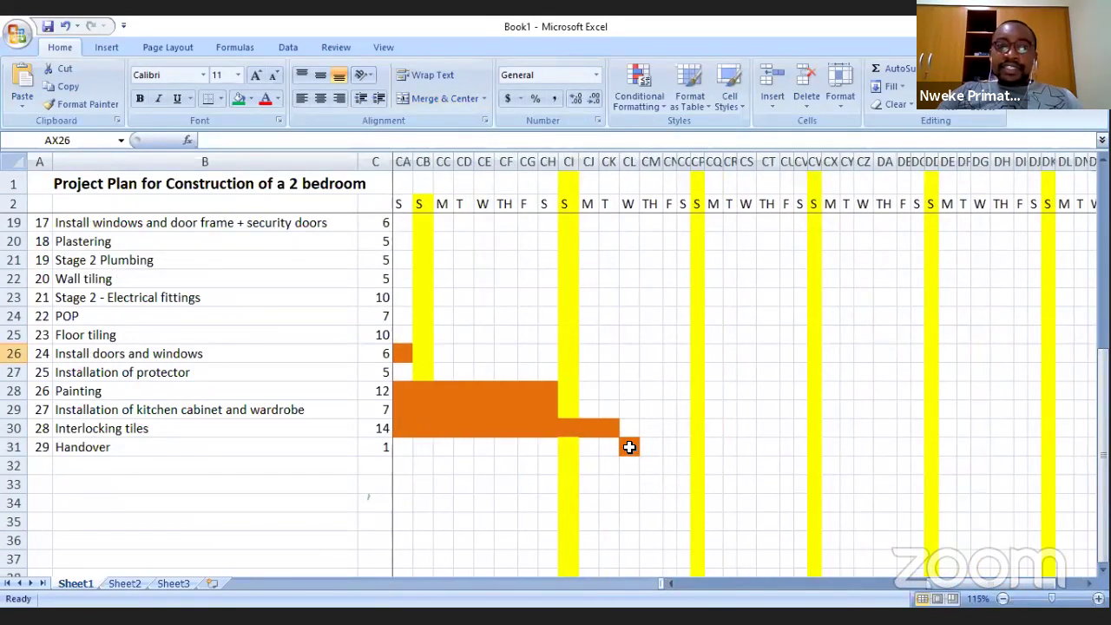
click(630, 446)
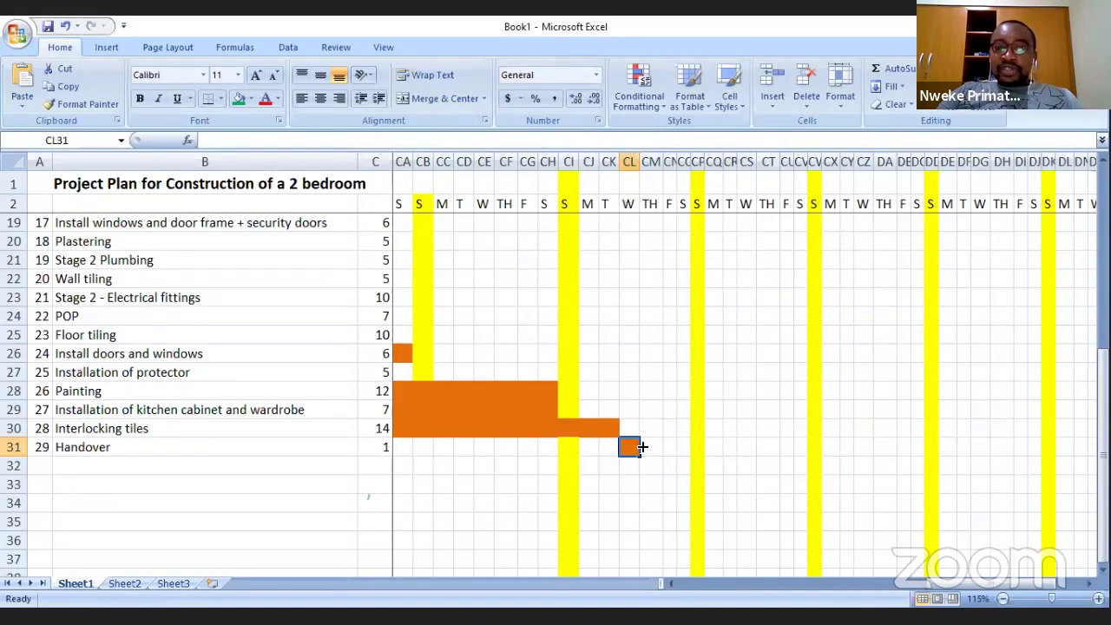
drag(650, 447, 769, 446)
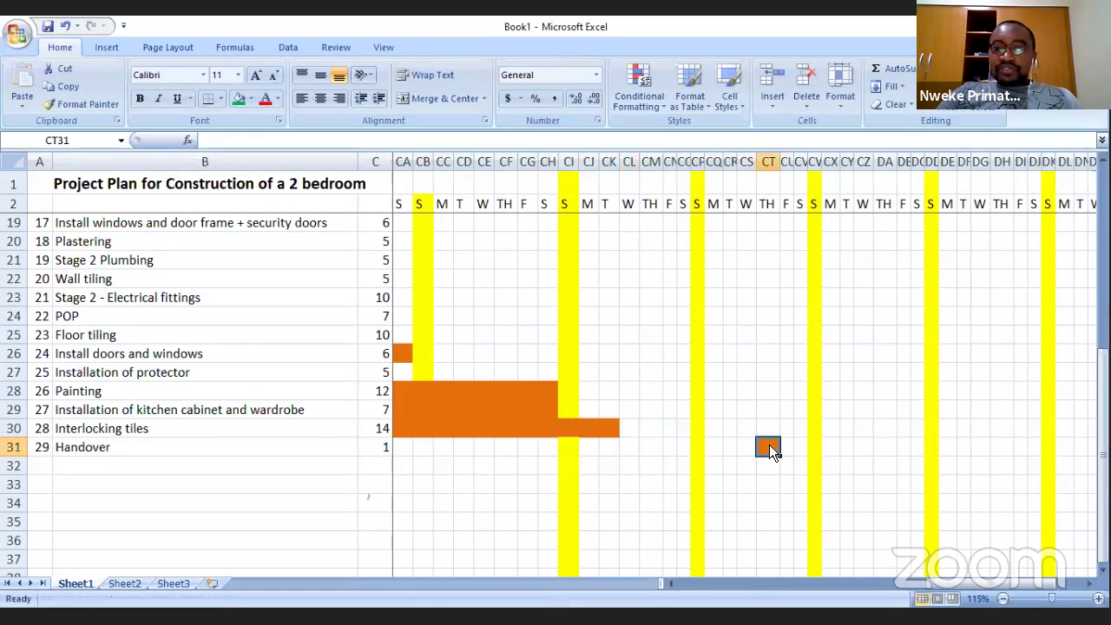
drag(628, 447, 742, 448)
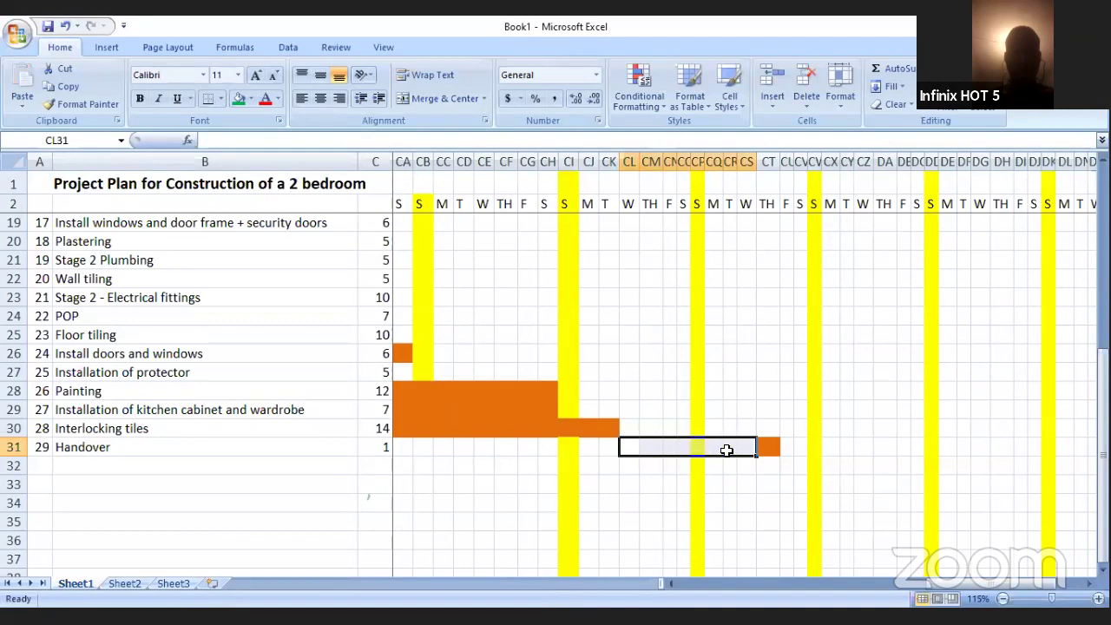
Step: Extend the day numbering in row 3 through column CU, up to day 96
scroll(678, 431, up, 4)
scroll(677, 431, up, 2)
drag(588, 223, 756, 300)
scroll(773, 347, down, 5)
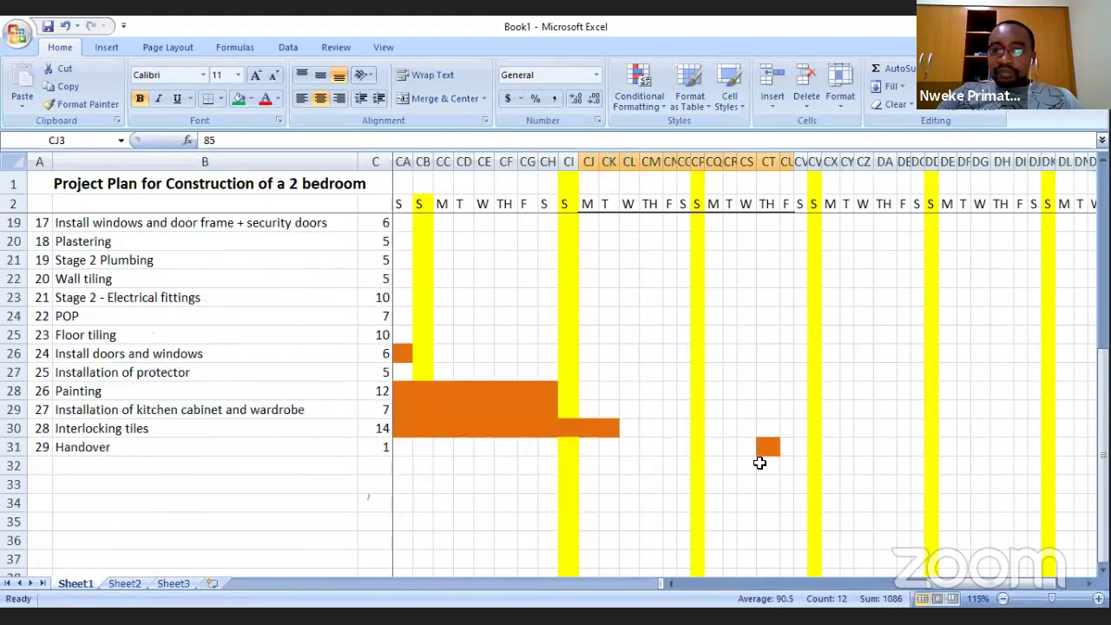
Step: Check the Handover day in column CT and autofit the widths of columns CK through CU to the day numbers
click(768, 161)
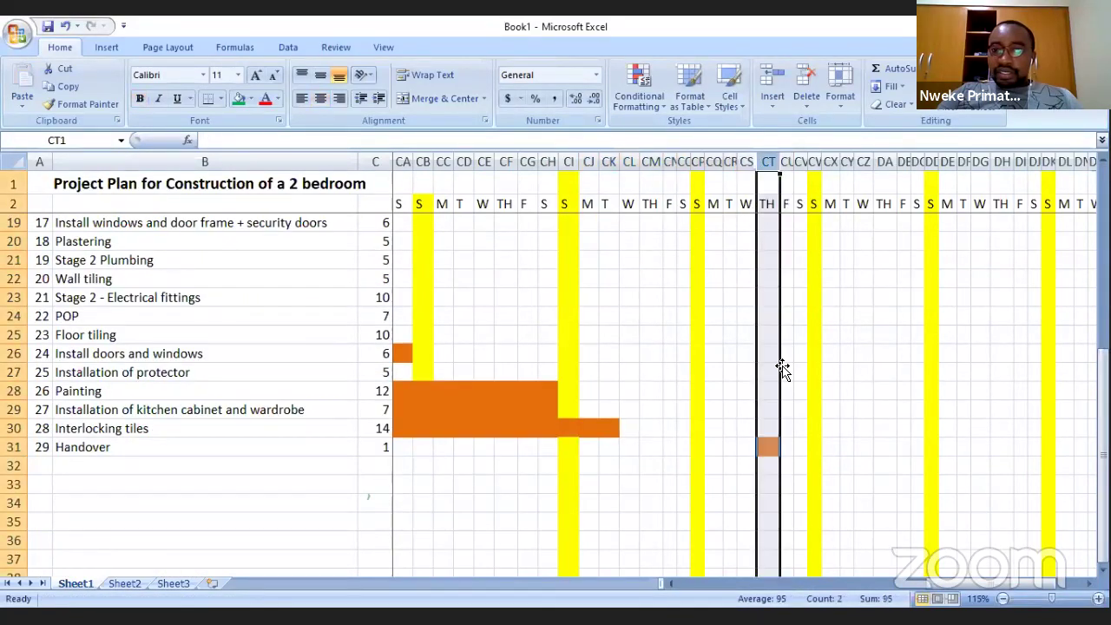
scroll(759, 286, up, 5)
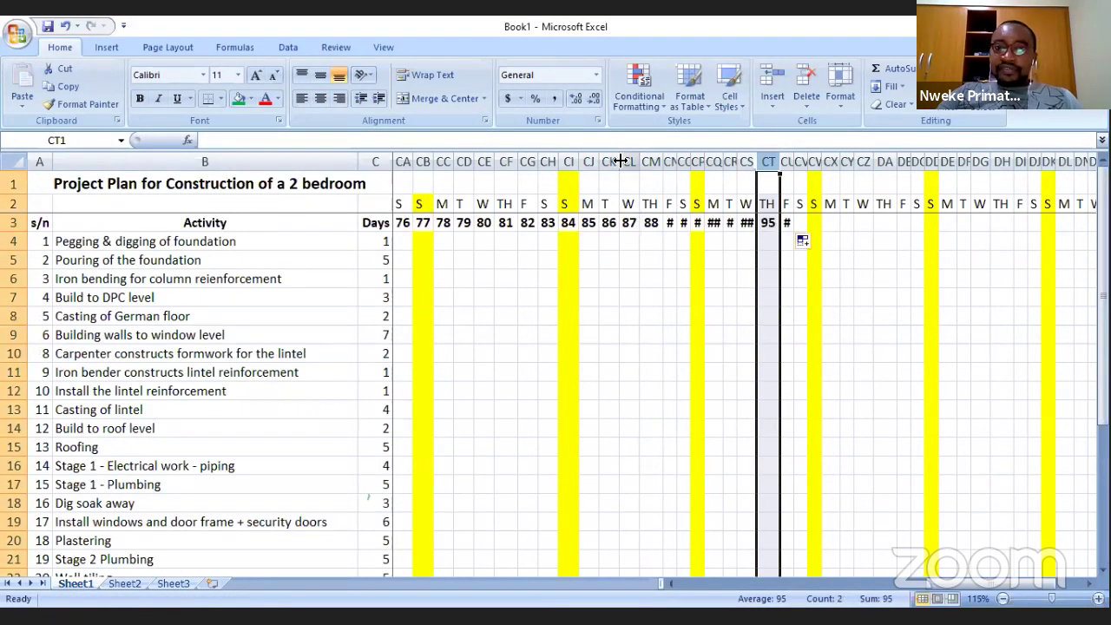
drag(605, 164, 786, 162)
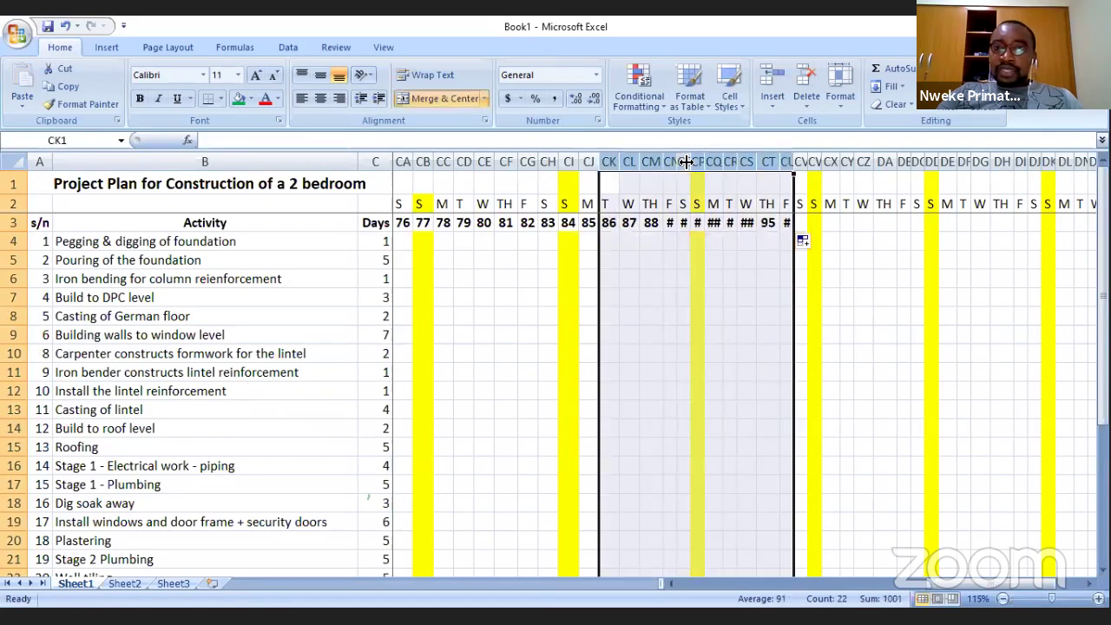
double_click(687, 163)
click(791, 296)
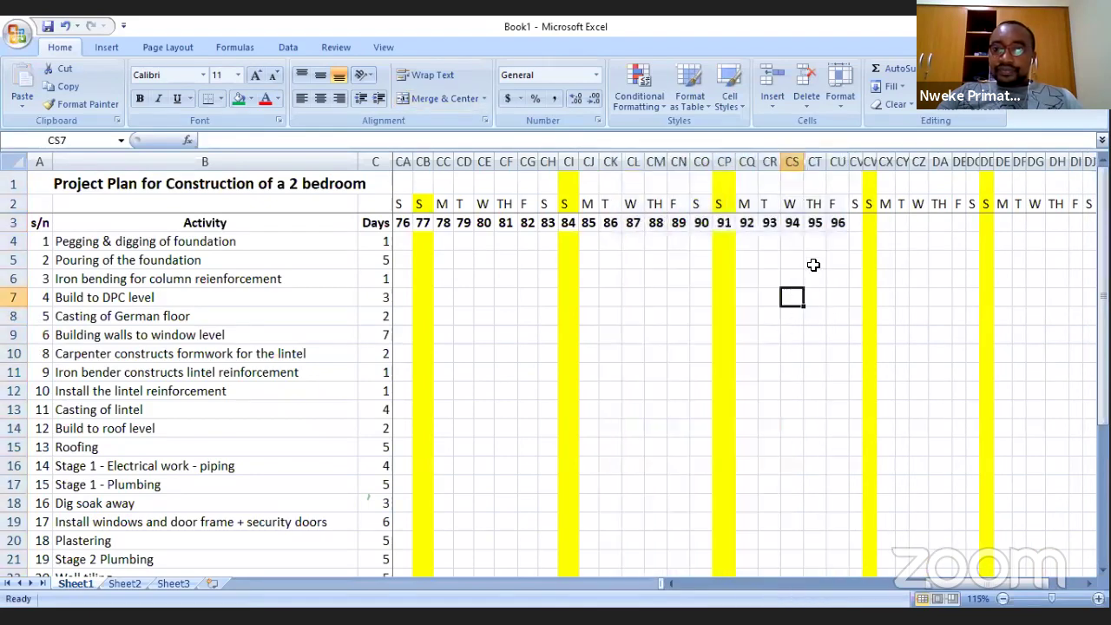
Step: Delete the surplus day number in CU3 and check the Handover bar in column CT against the last numbered day
click(837, 223)
key(Delete)
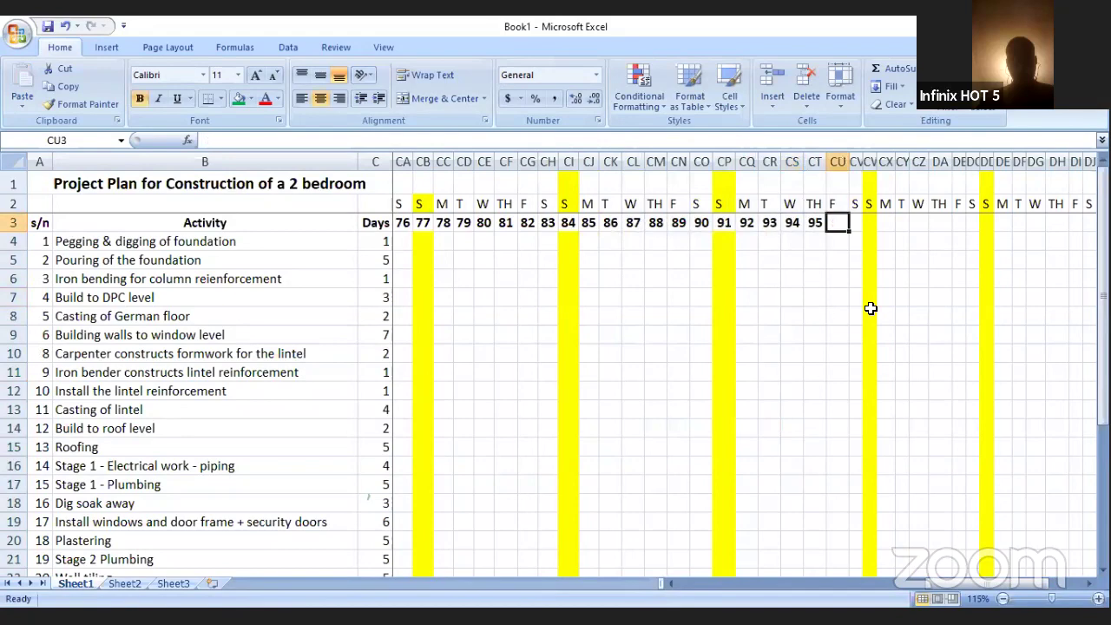
click(792, 314)
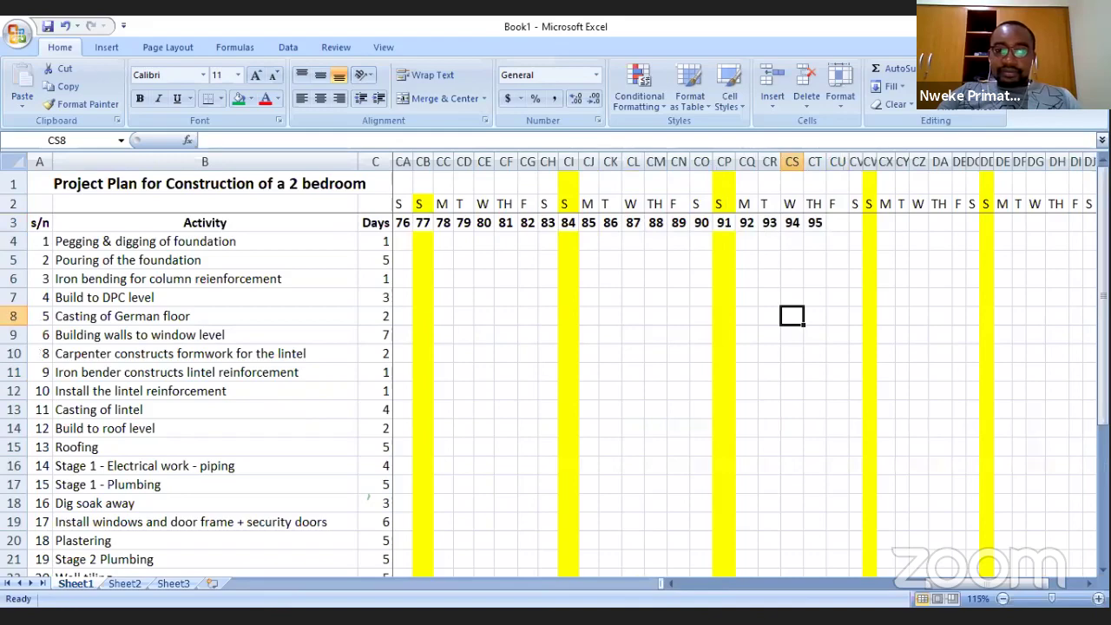
click(780, 352)
scroll(810, 270, down, 5)
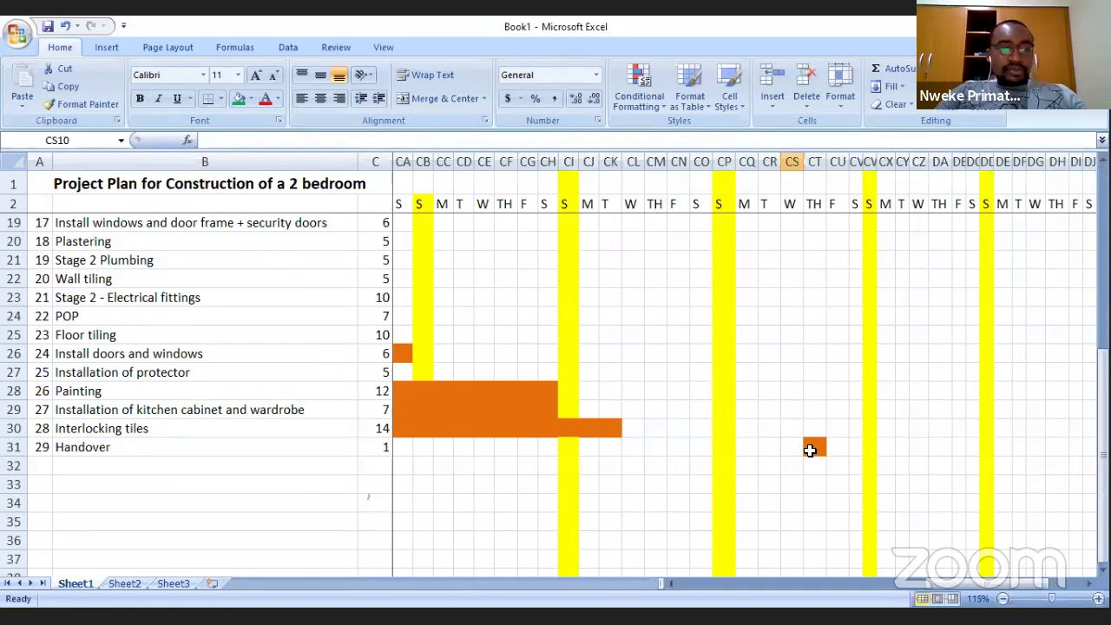
click(799, 391)
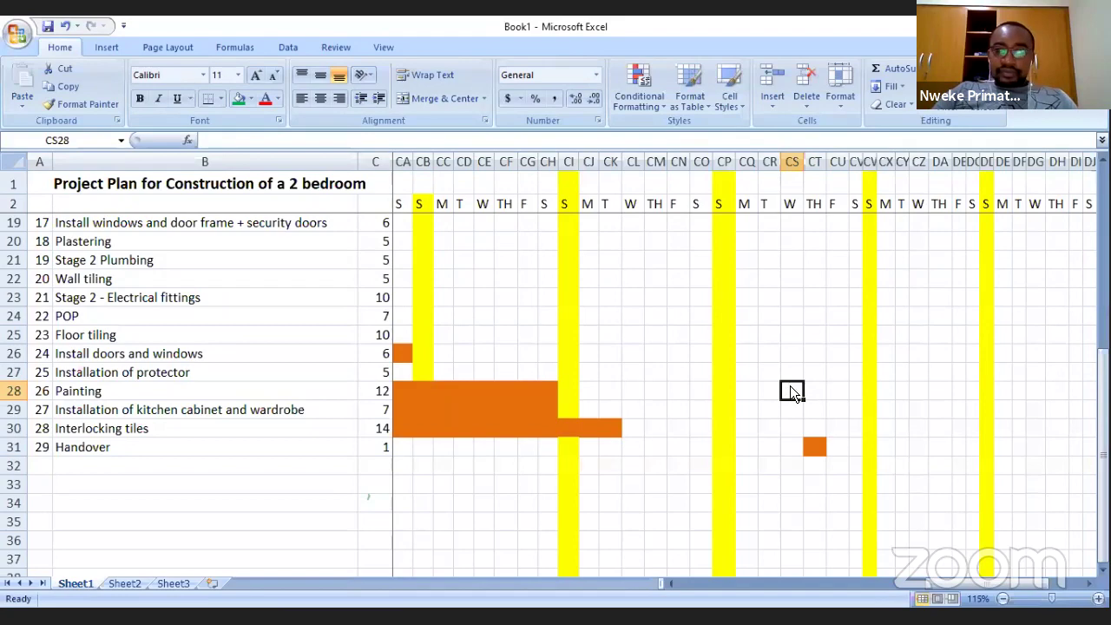
scroll(786, 382, up, 5)
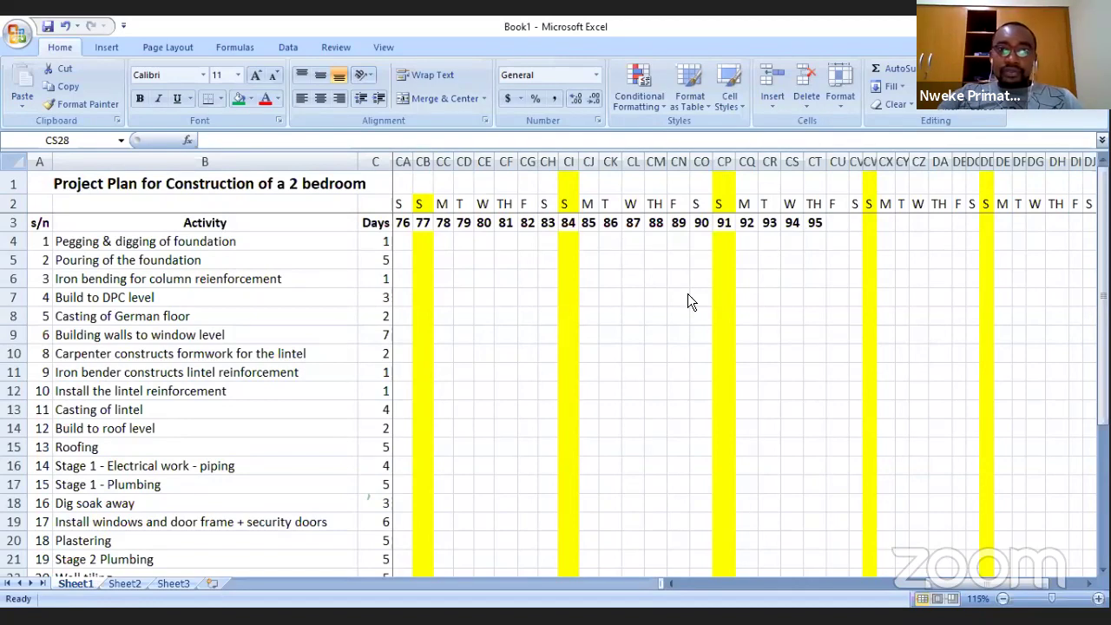
click(624, 335)
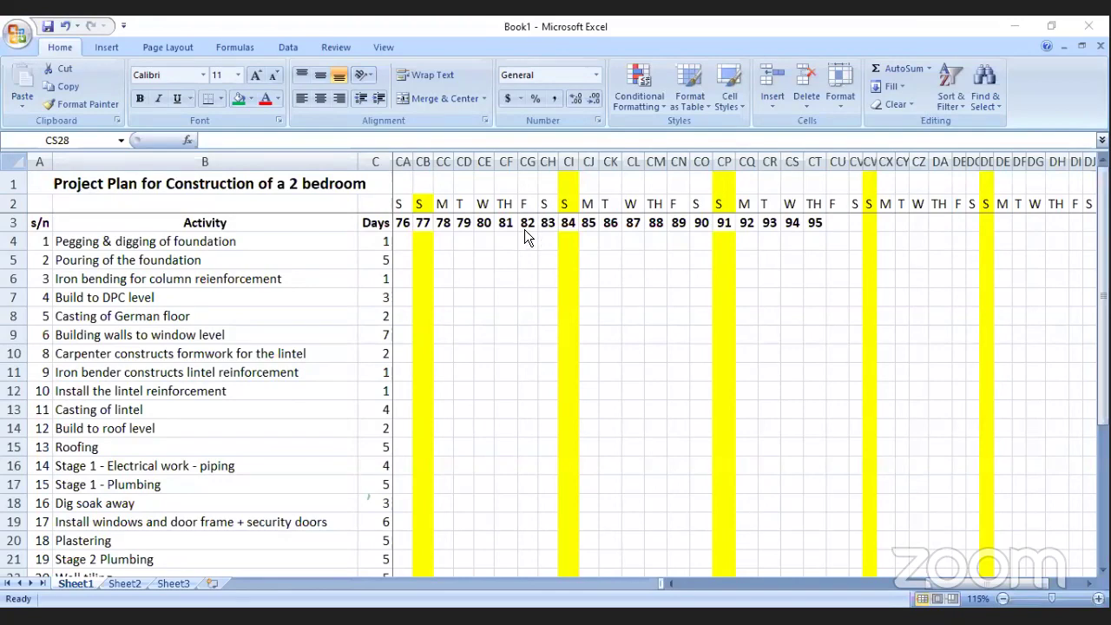
Step: Enter the weekday letters M, T, W, TH, F, S, S in cells D1:J1, one letter code per cell
click(958, 579)
click(443, 205)
drag(954, 585, 704, 583)
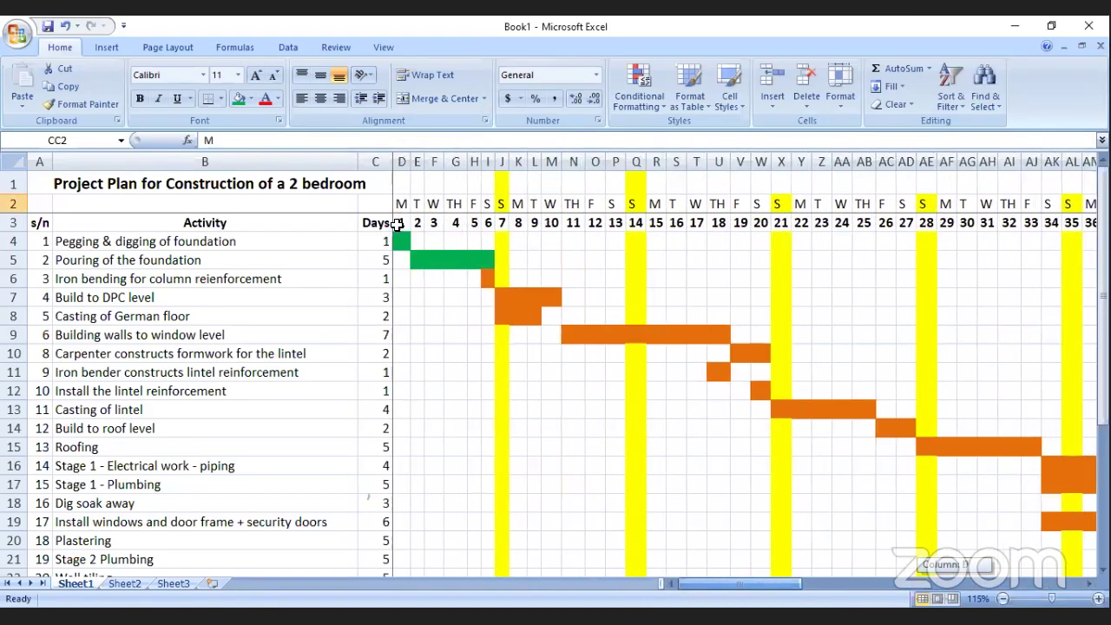
click(400, 182)
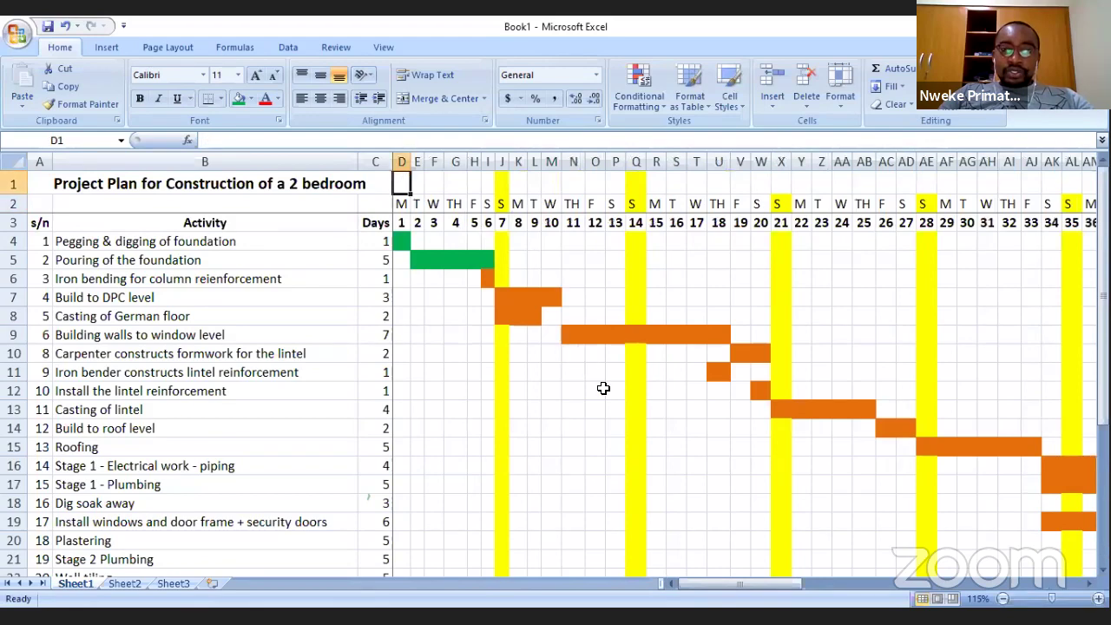
text(M)
key(Tab)
text(T)
key(Tab)
text(W)
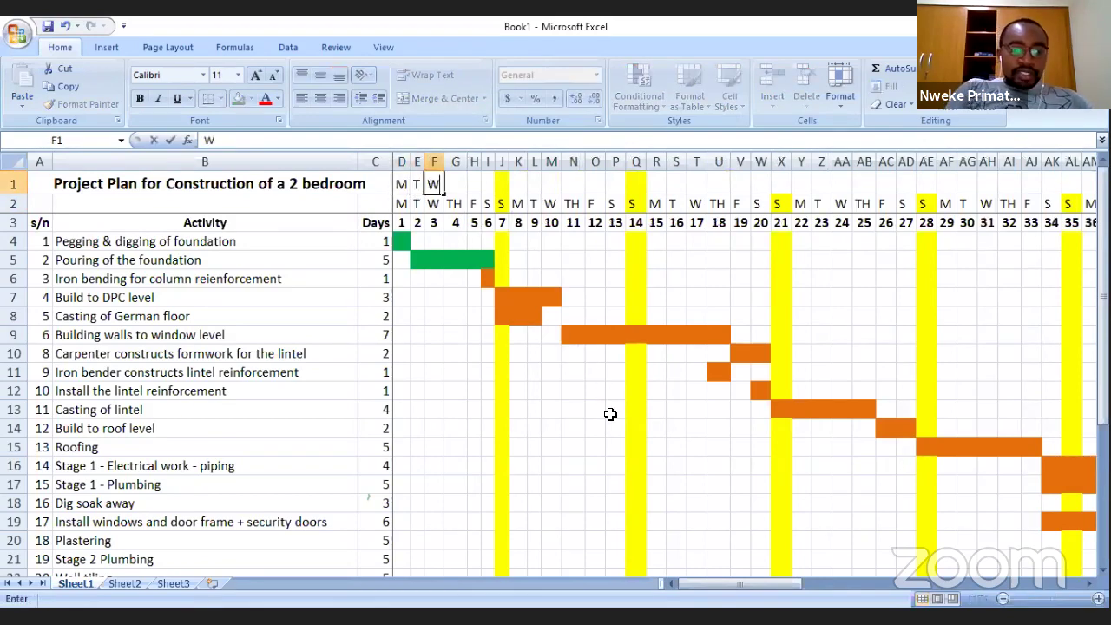
key(Tab)
text(TH)
key(Tab)
text(F)
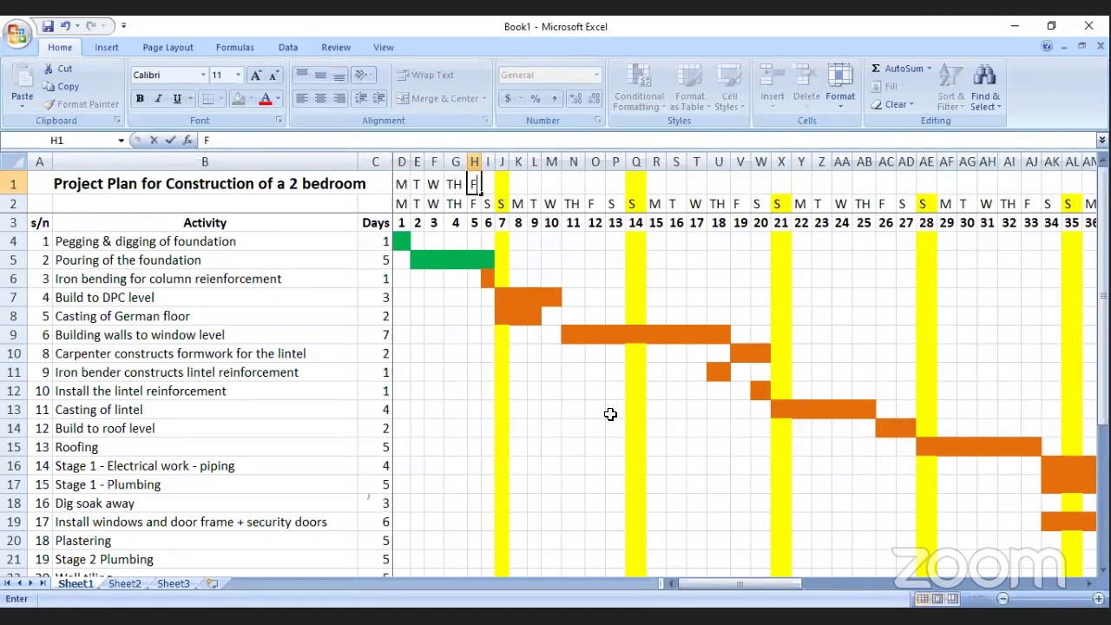
key(Tab)
text(S)
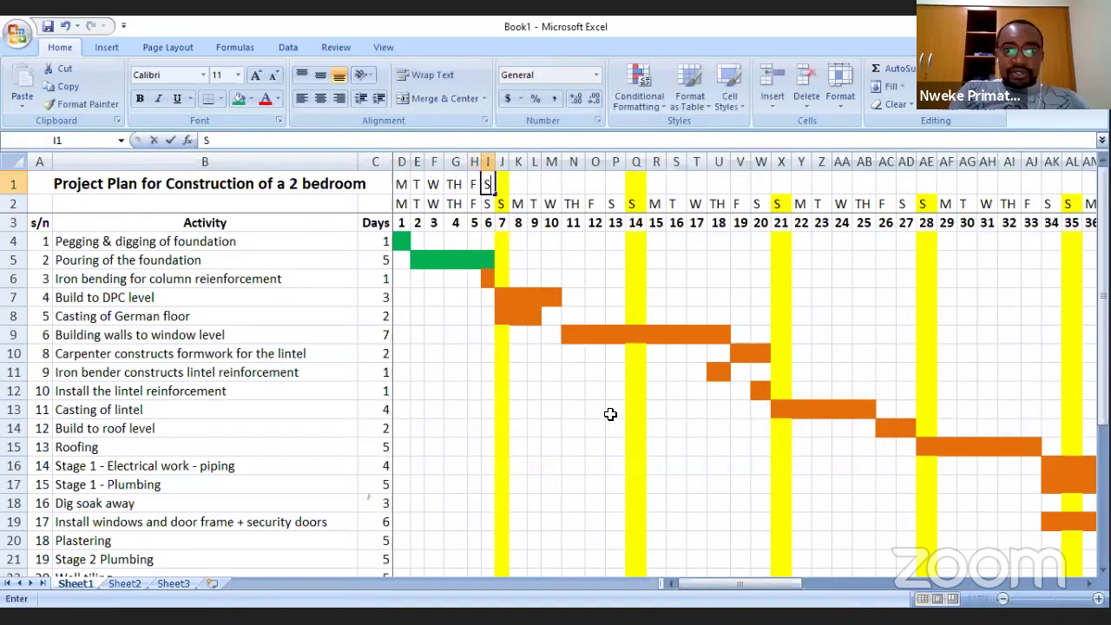
key(Tab)
text(S)
click(580, 274)
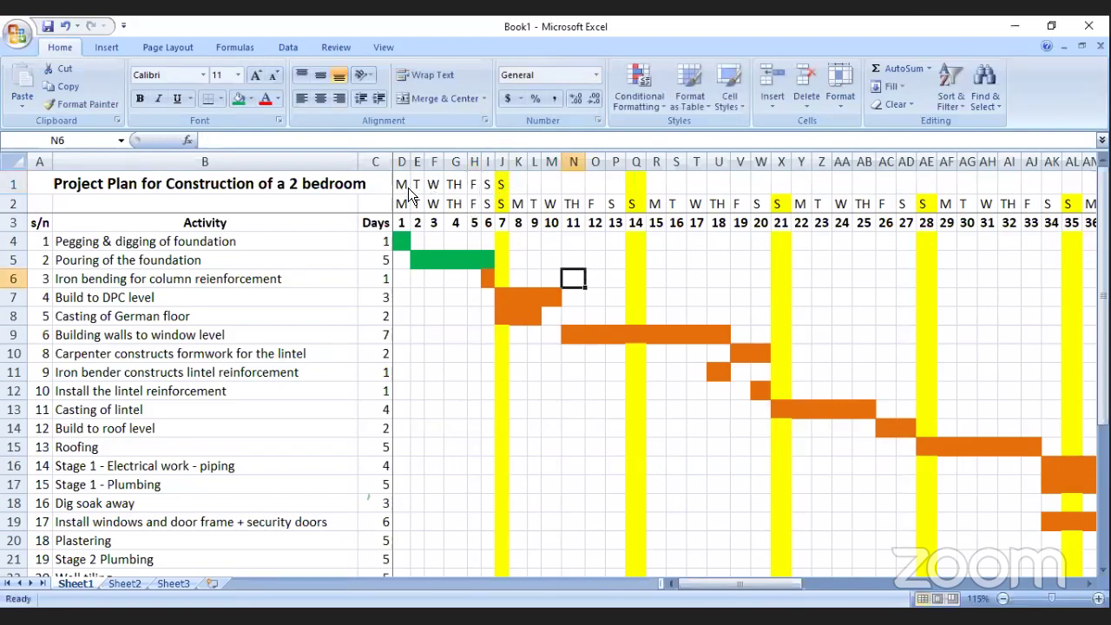
Step: Try filling the weekday letters in D1:J1 down through row 3 and undo that fill
drag(402, 185, 501, 184)
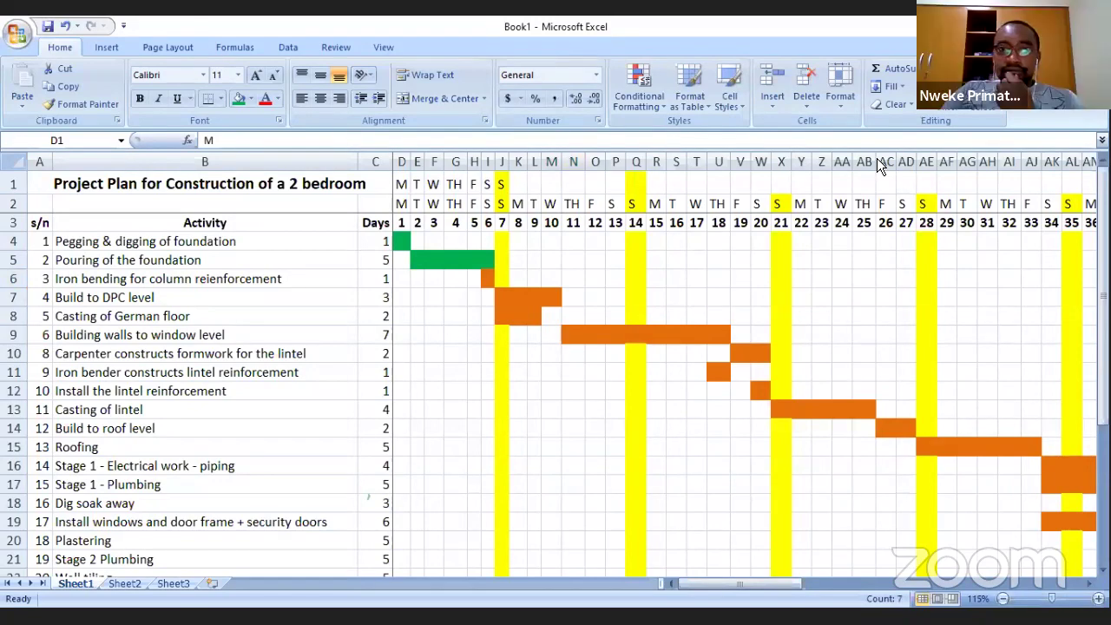
click(403, 183)
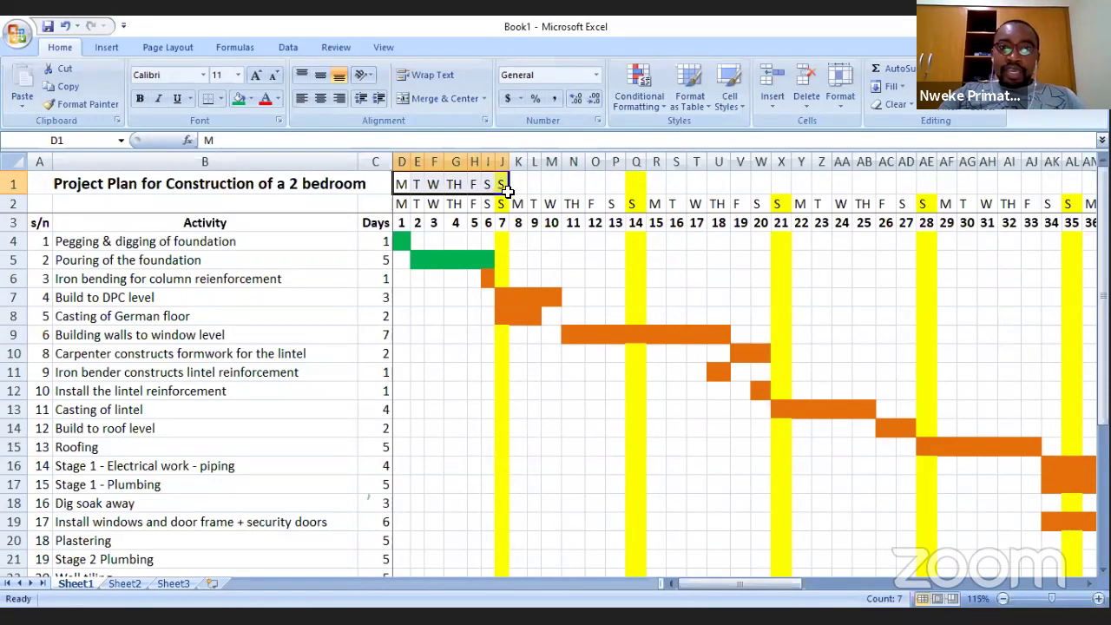
drag(508, 190, 512, 224)
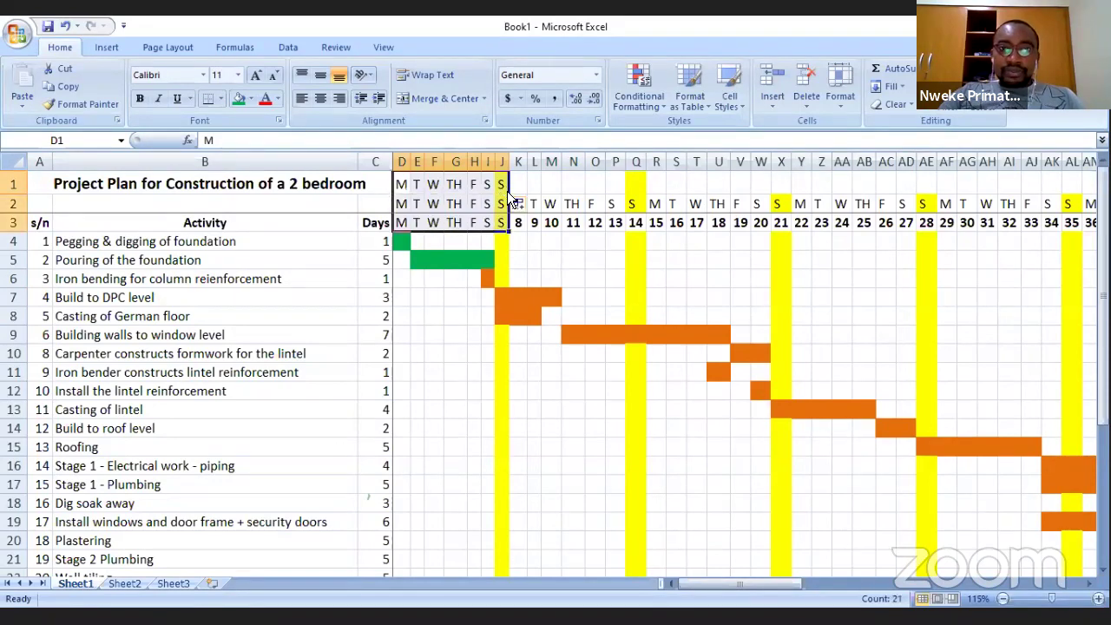
key(ctrl+z)
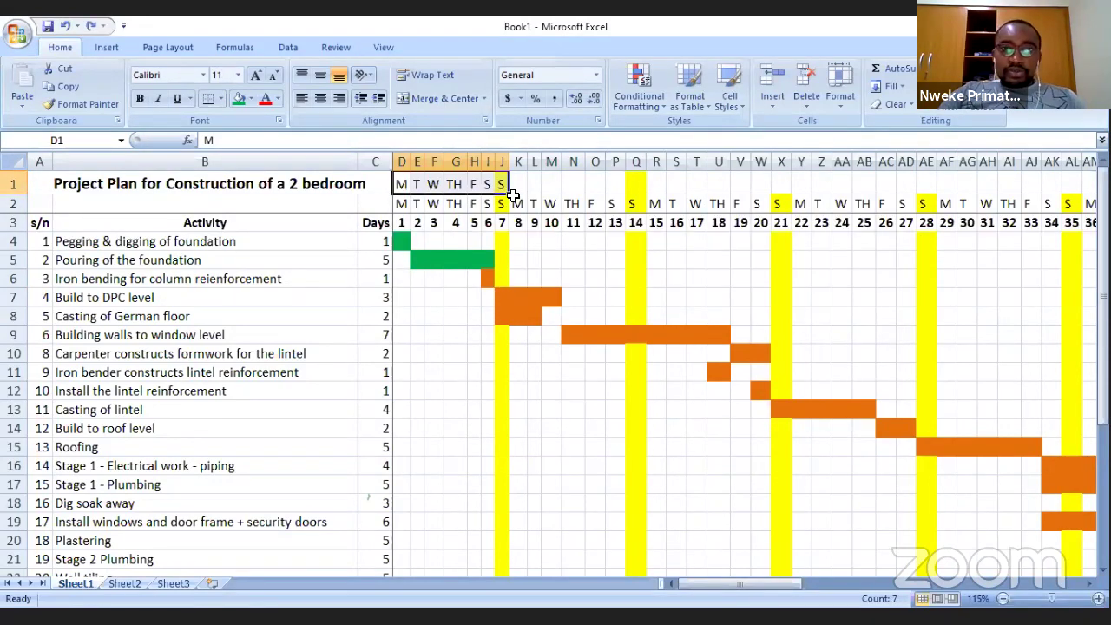
Step: Extend the weekday pattern from D1:J1 along row 1, first through column Q and on through column Z
drag(510, 190, 545, 189)
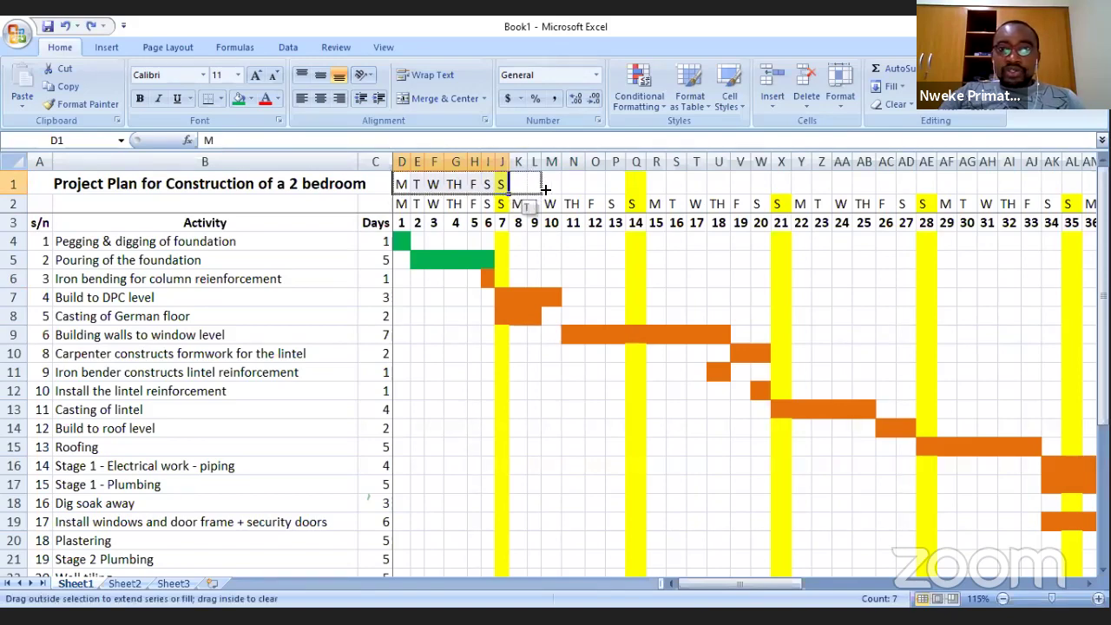
drag(545, 189, 632, 198)
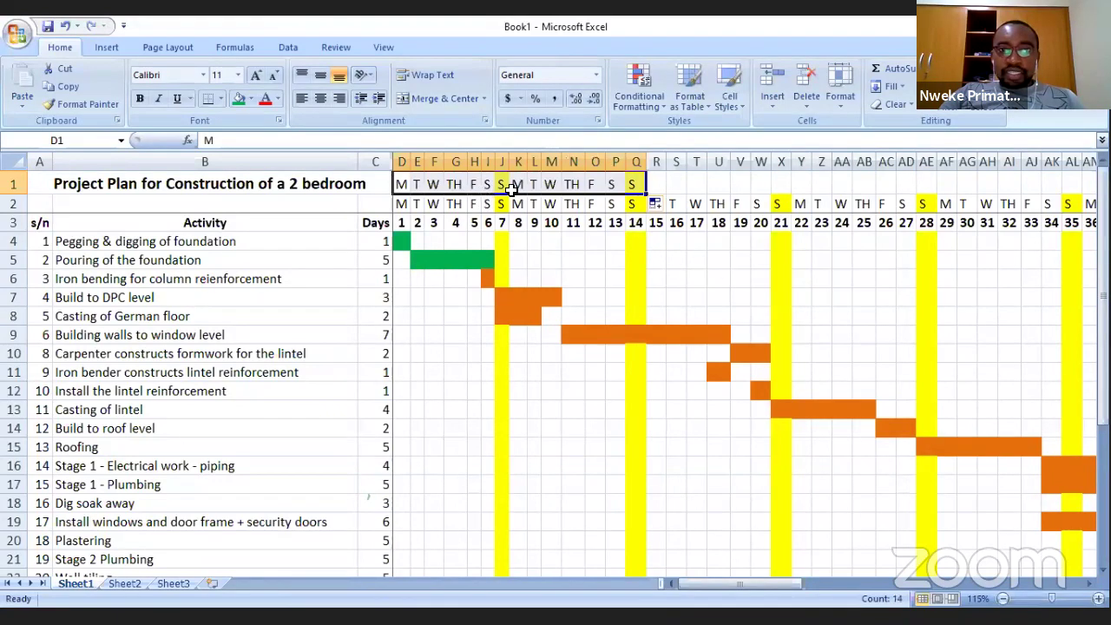
click(647, 193)
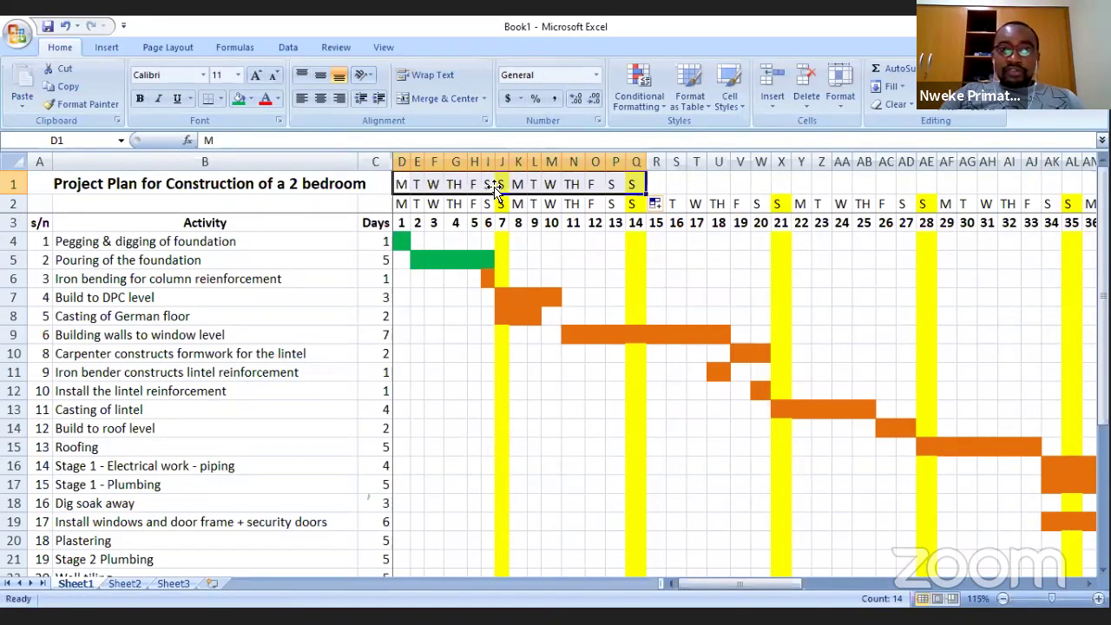
drag(647, 192, 820, 188)
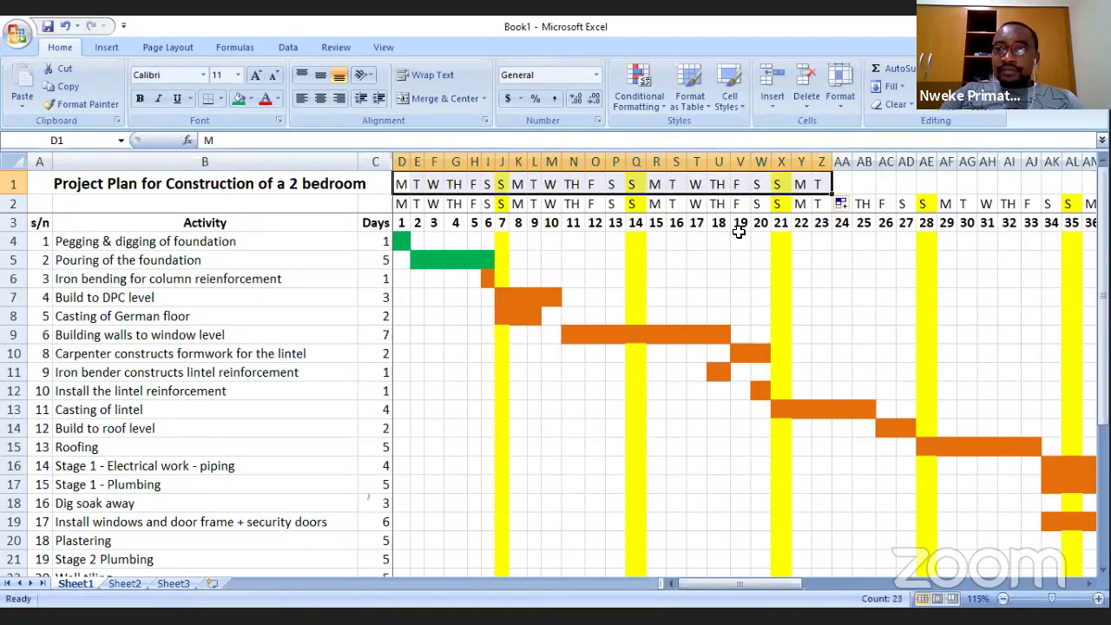
Step: Undo the row 1 weekday fills and entries until D1 is empty
key(ctrl+z)
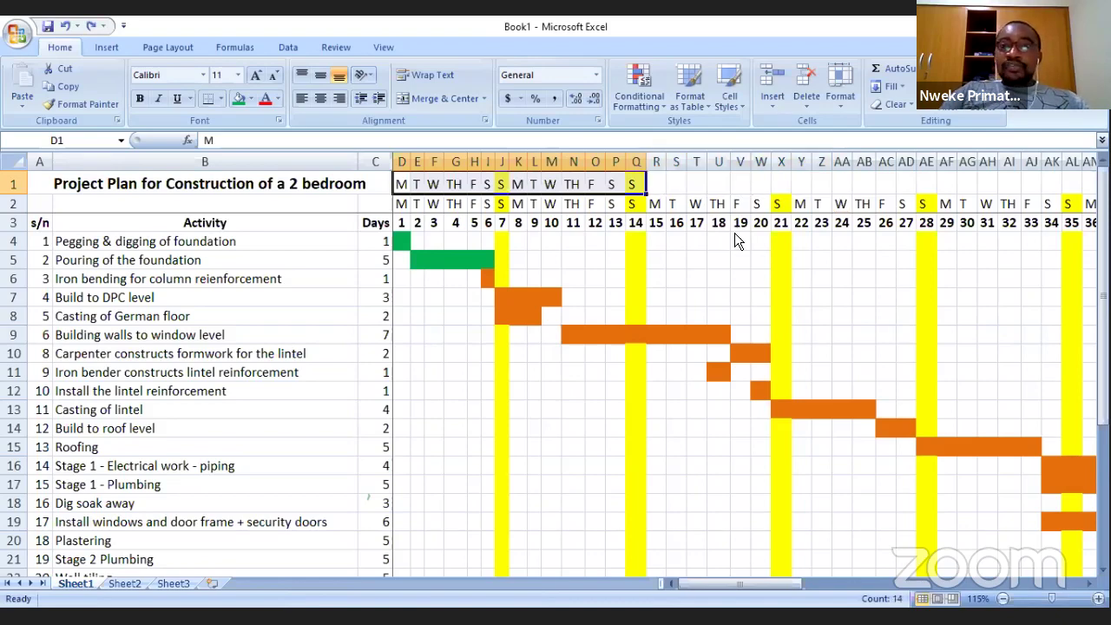
key(ctrl+z)
key(ctrl+z)
key(ctrl+z)
key(ctrl+z)
key(ctrl+z)
key(ctrl+z)
key(ctrl+z)
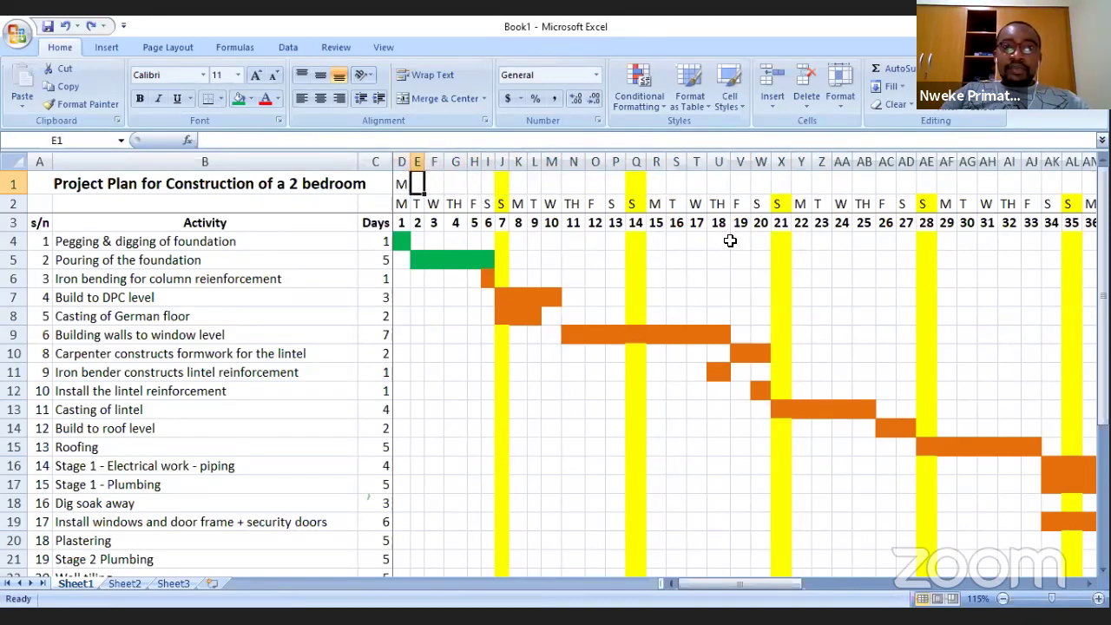
key(ctrl+z)
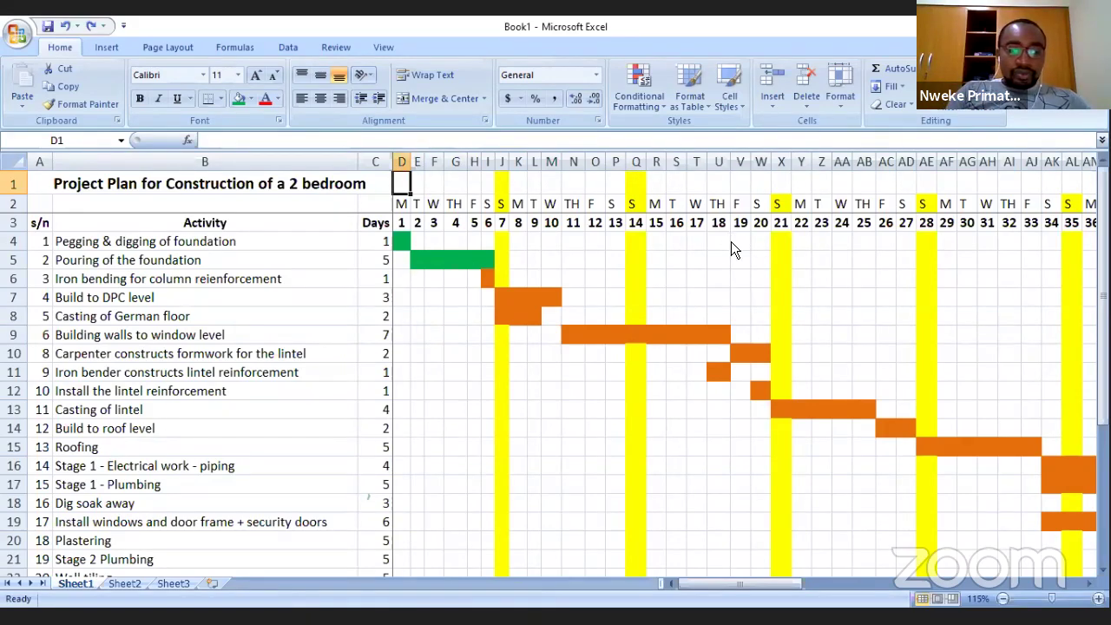
Step: Enter the sample letters A, N, E and O in cells D1:G1, one letter per cell
text(nWK)
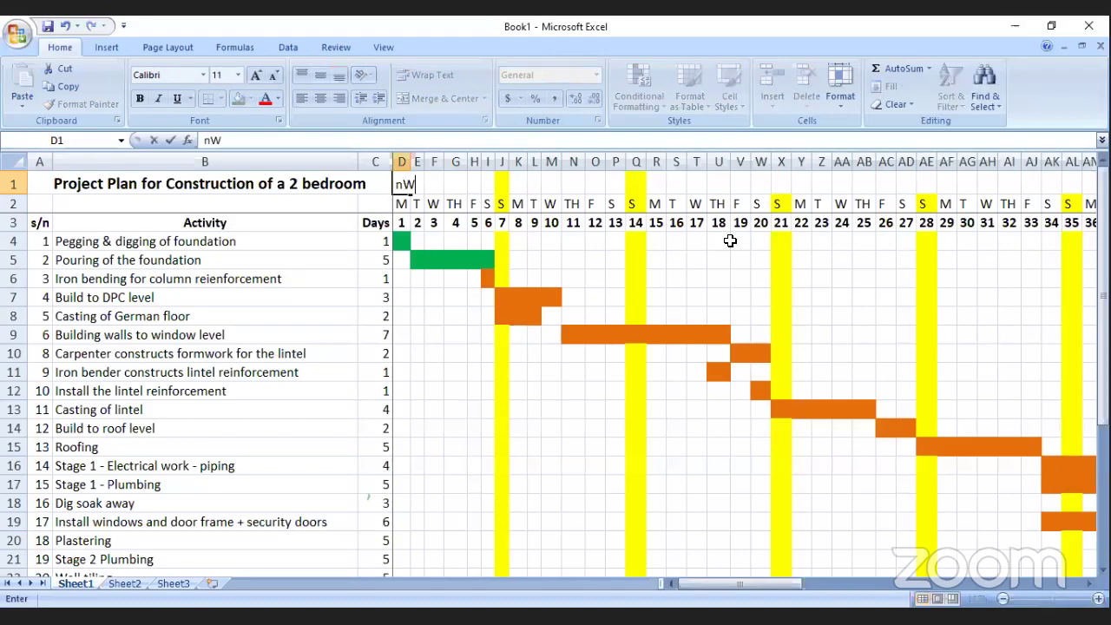
key(BackSpace)
key(BackSpace)
key(BackSpace)
text(AN)
key(Tab)
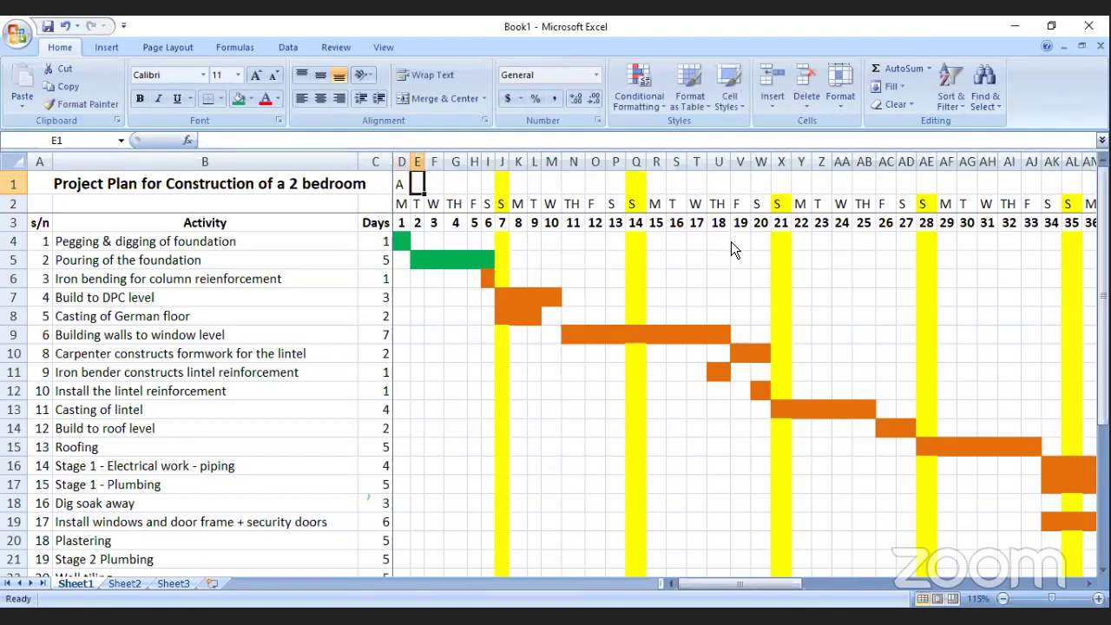
text(N)
key(Tab)
text(E)
key(Tab)
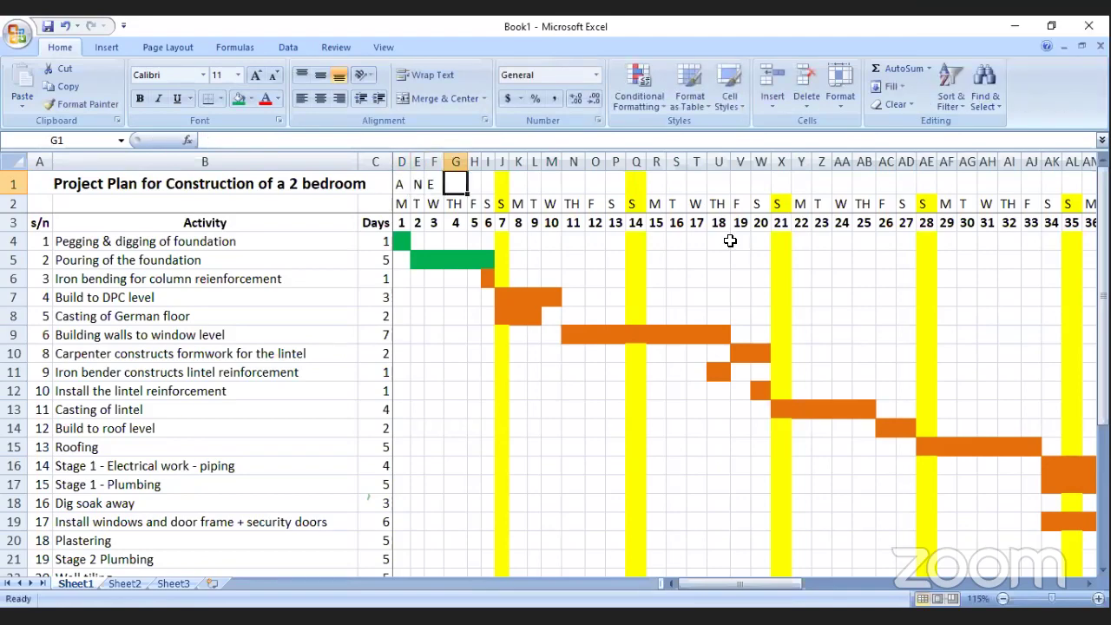
text(O)
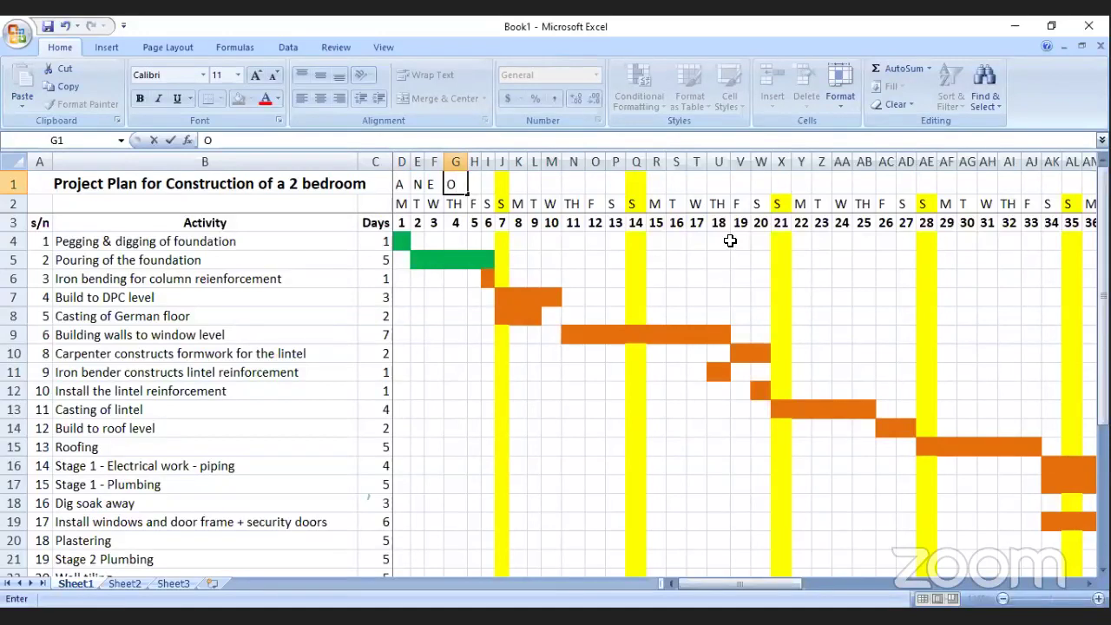
click(608, 275)
Step: Fill the A, N, E, O pattern along row 1 through column S and clear the sample letters from D1:S1
drag(400, 183, 453, 181)
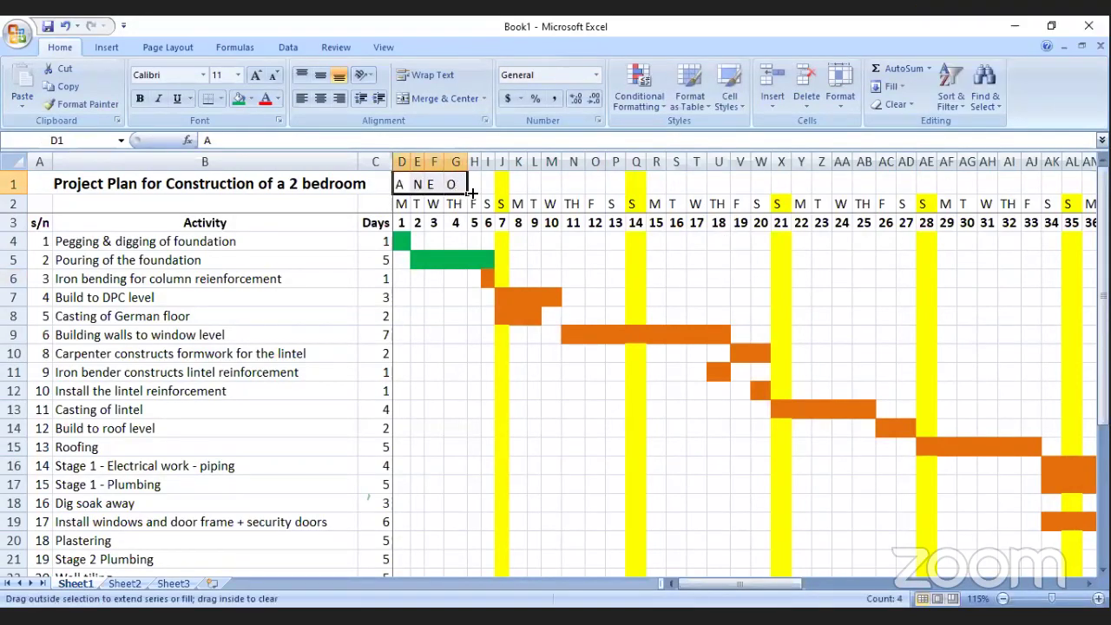
drag(470, 192, 685, 184)
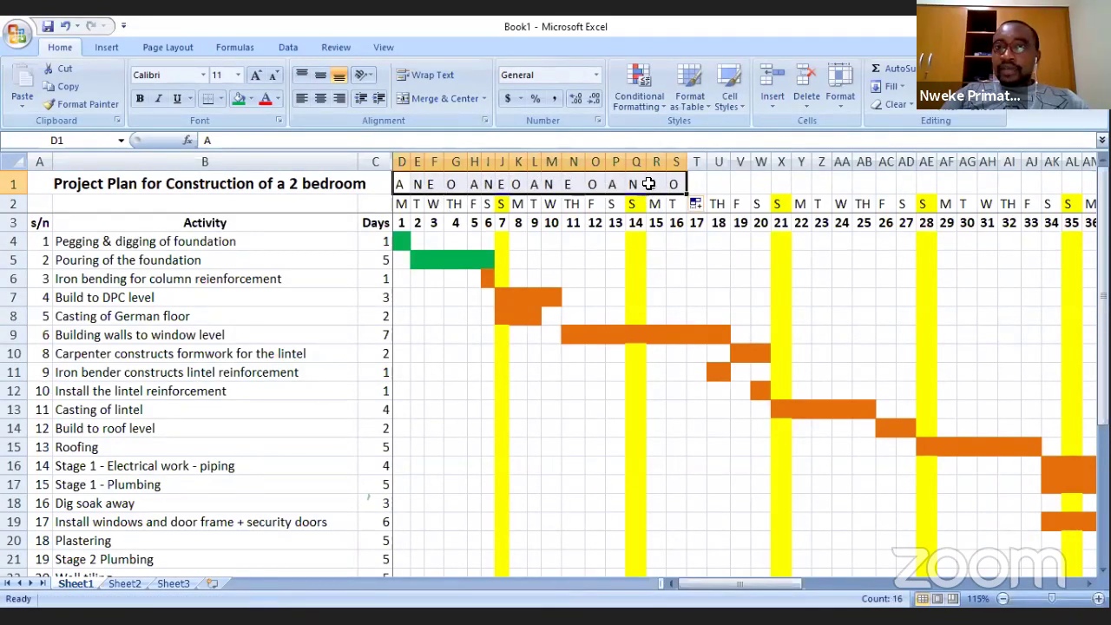
key(Delete)
click(716, 278)
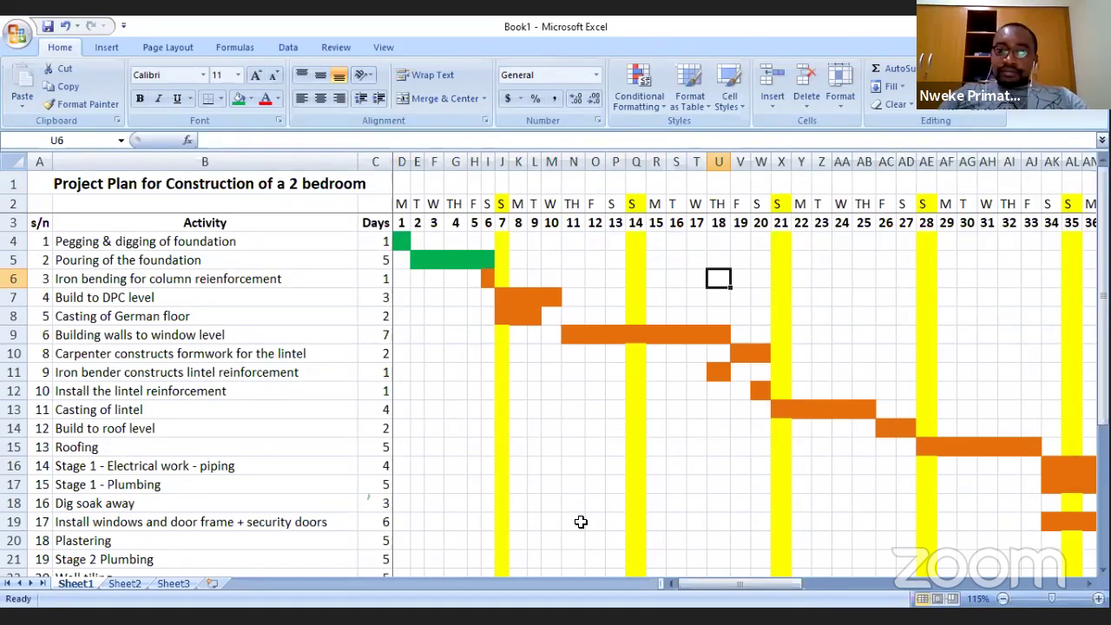
click(655, 446)
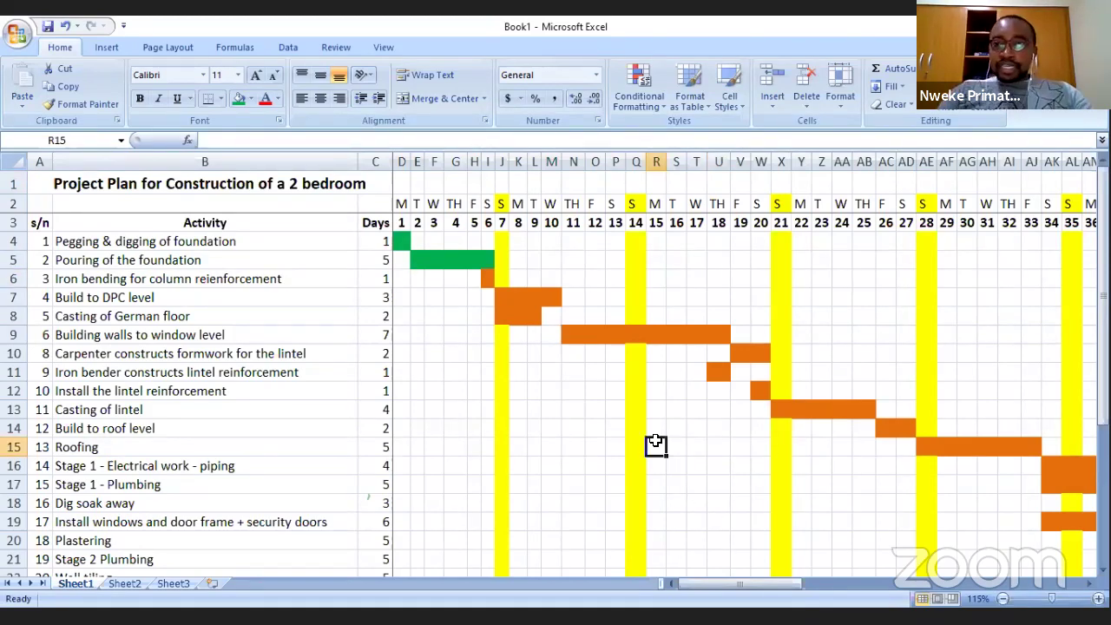